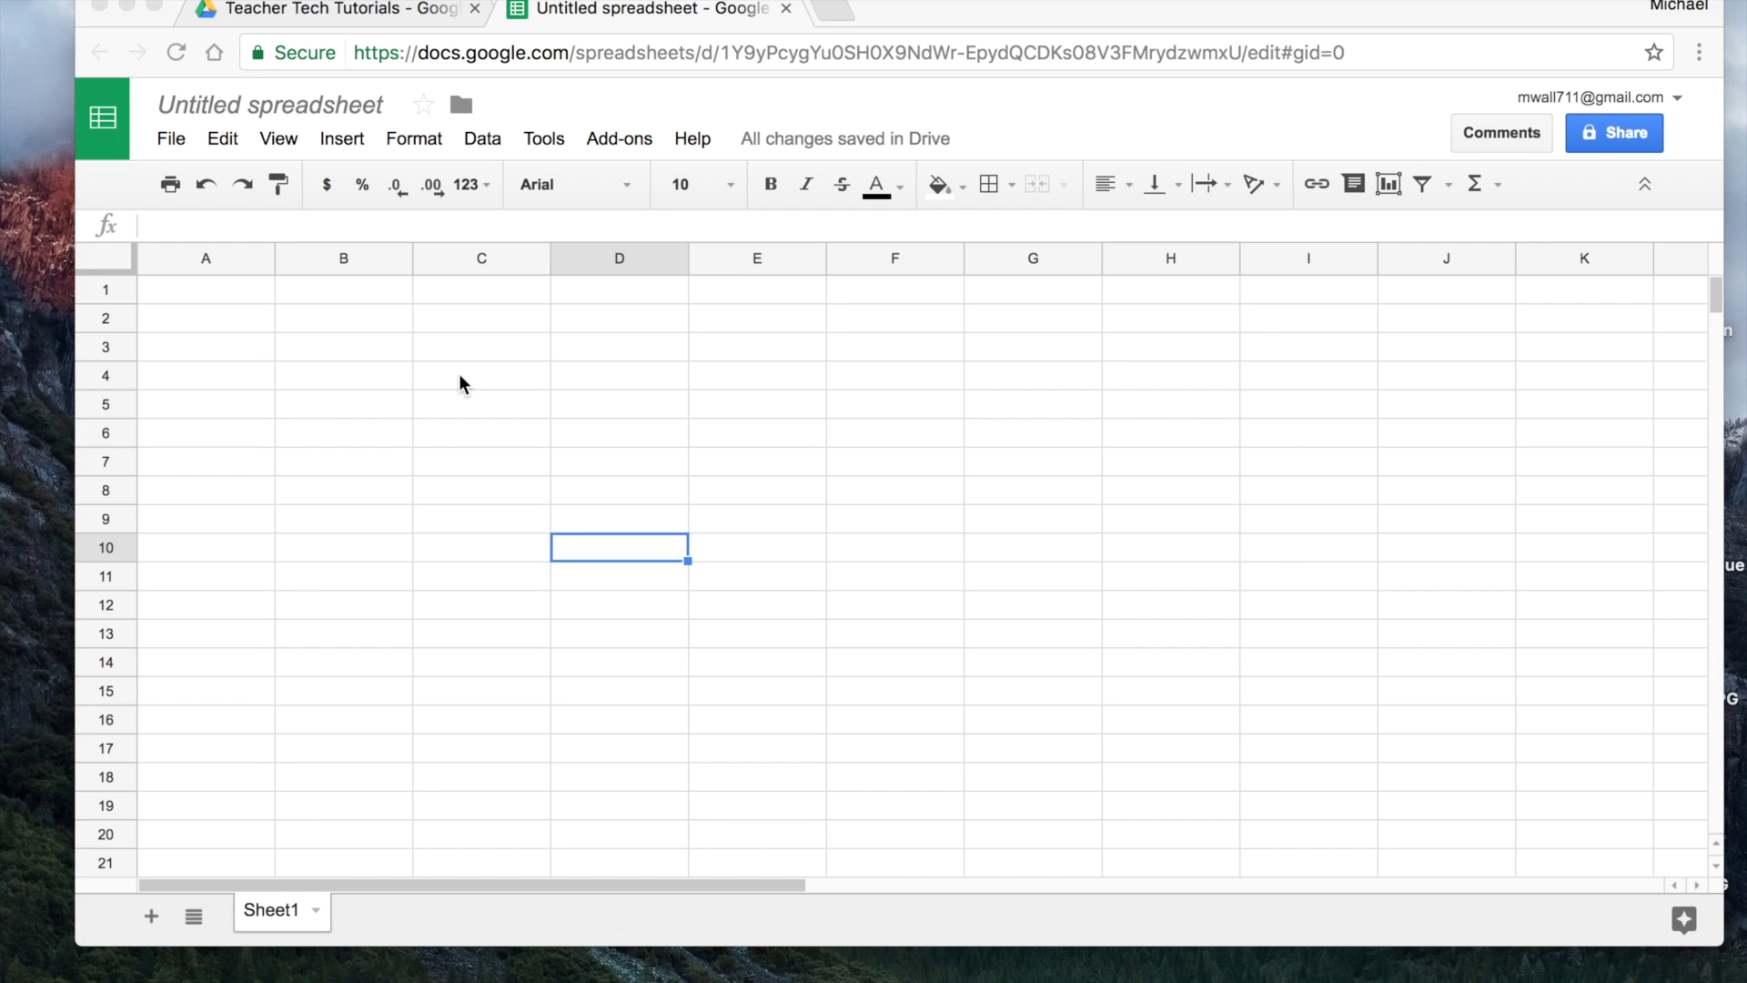
Title the spreadsheet 'IEP Grid Template'
{"action": "left_click", "coordinate": [374, 106]}
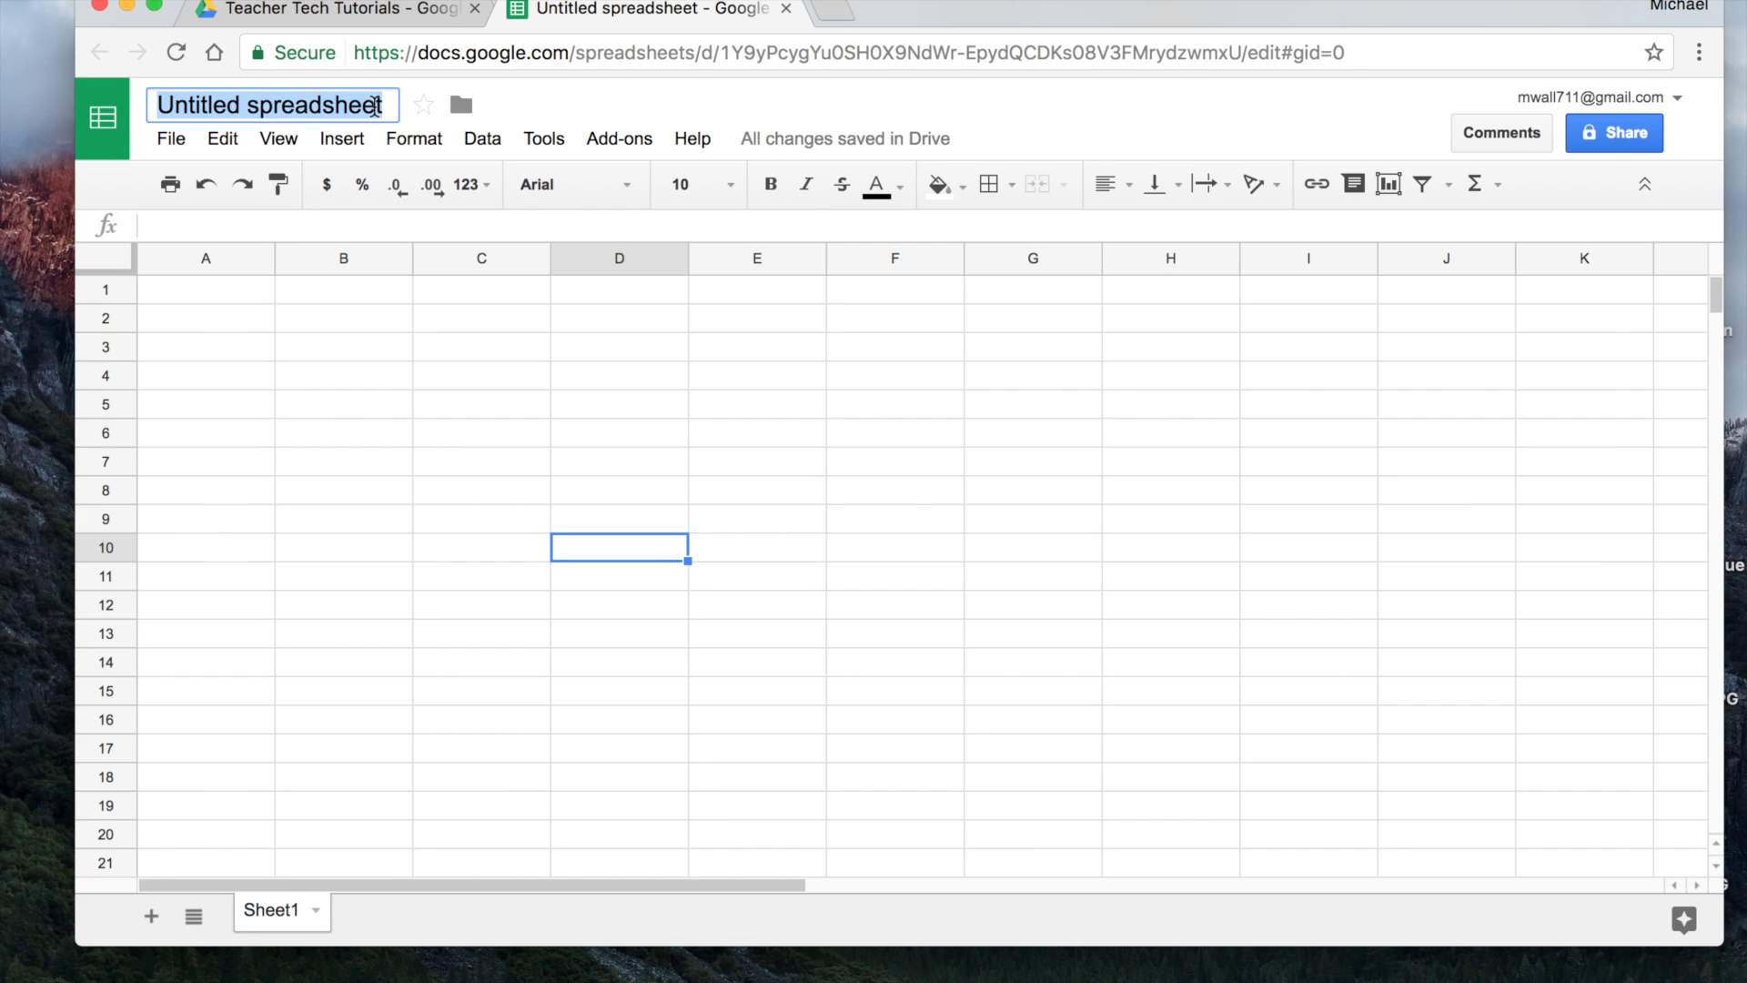
{"action": "type", "text": "IEP"}
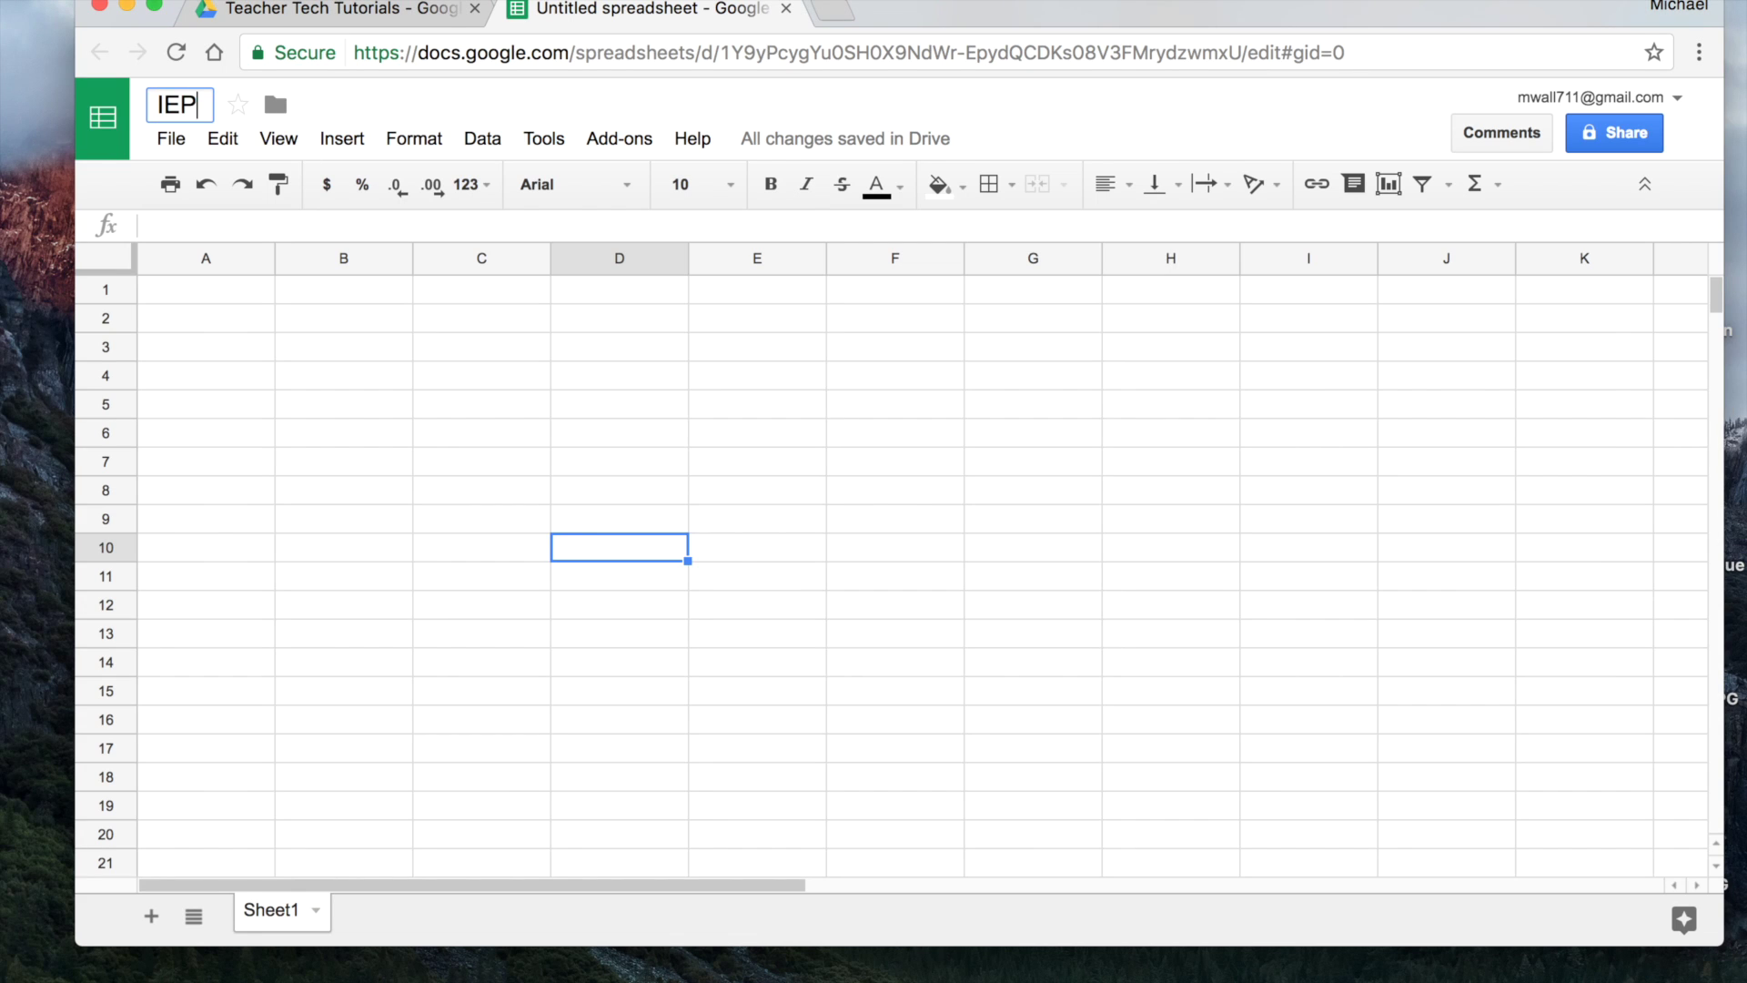
{"action": "type", "text": " Grid"}
{"action": "type", "text": "Template"}
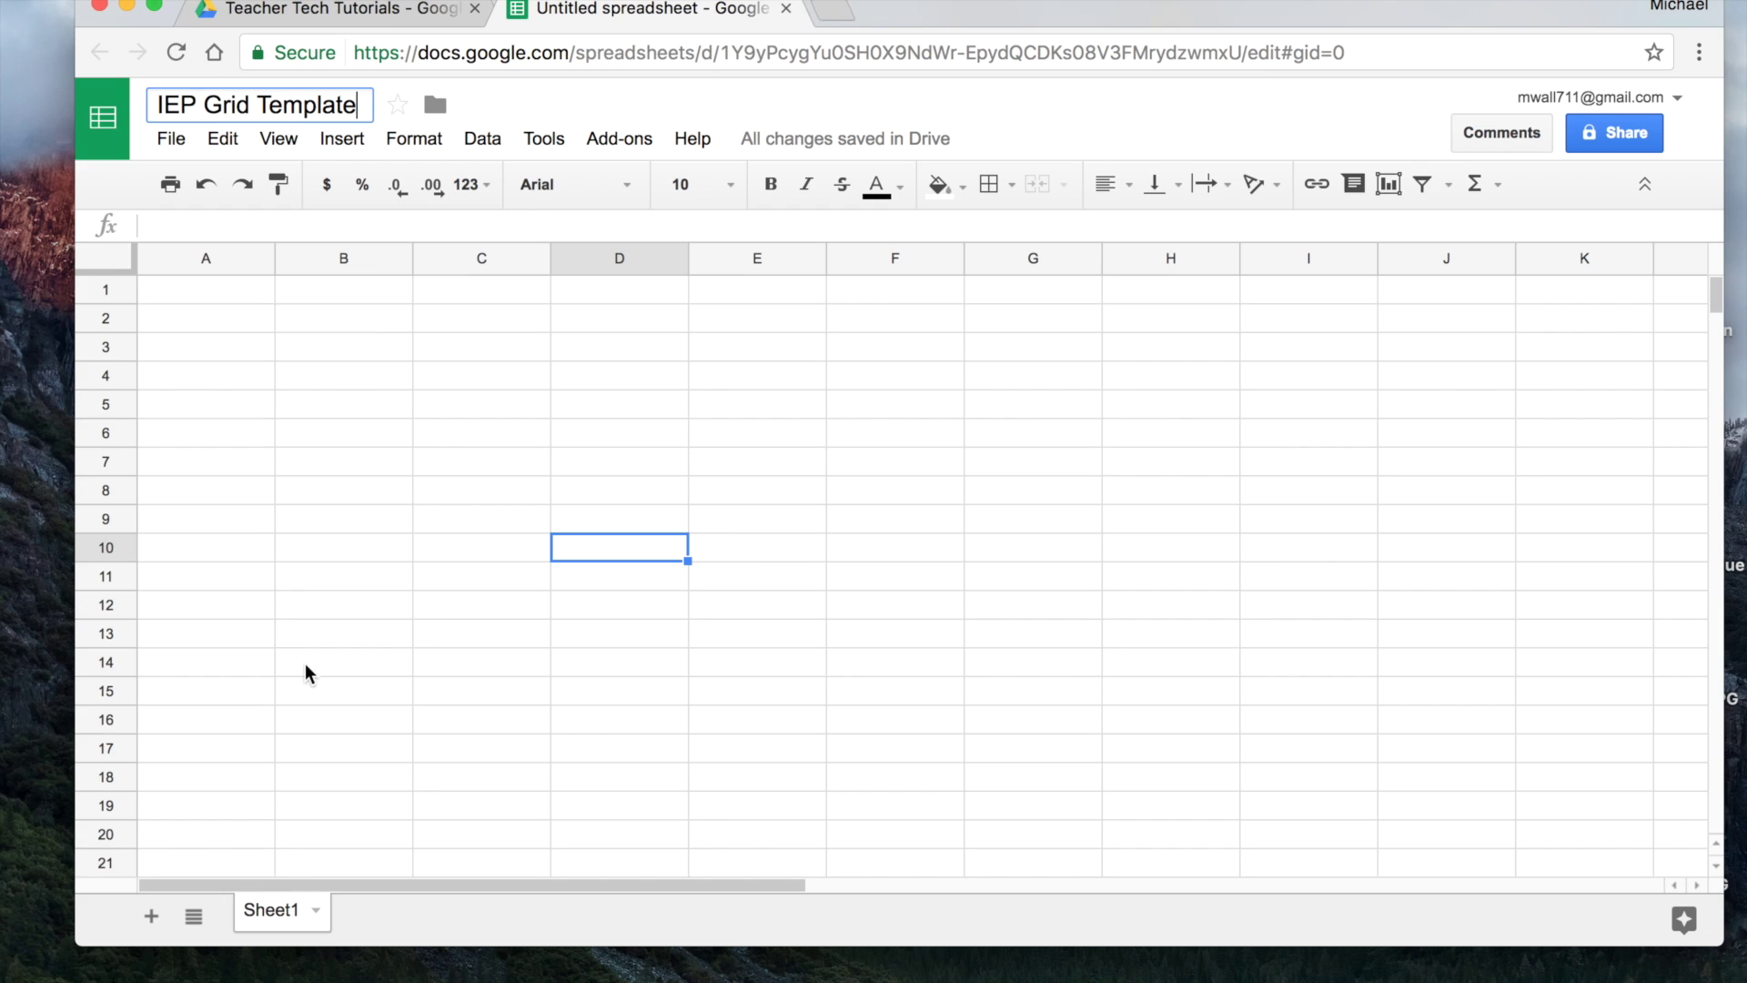
Rename the Sheet1 tab to 'Template'
{"action": "left_click", "coordinate": [316, 911]}
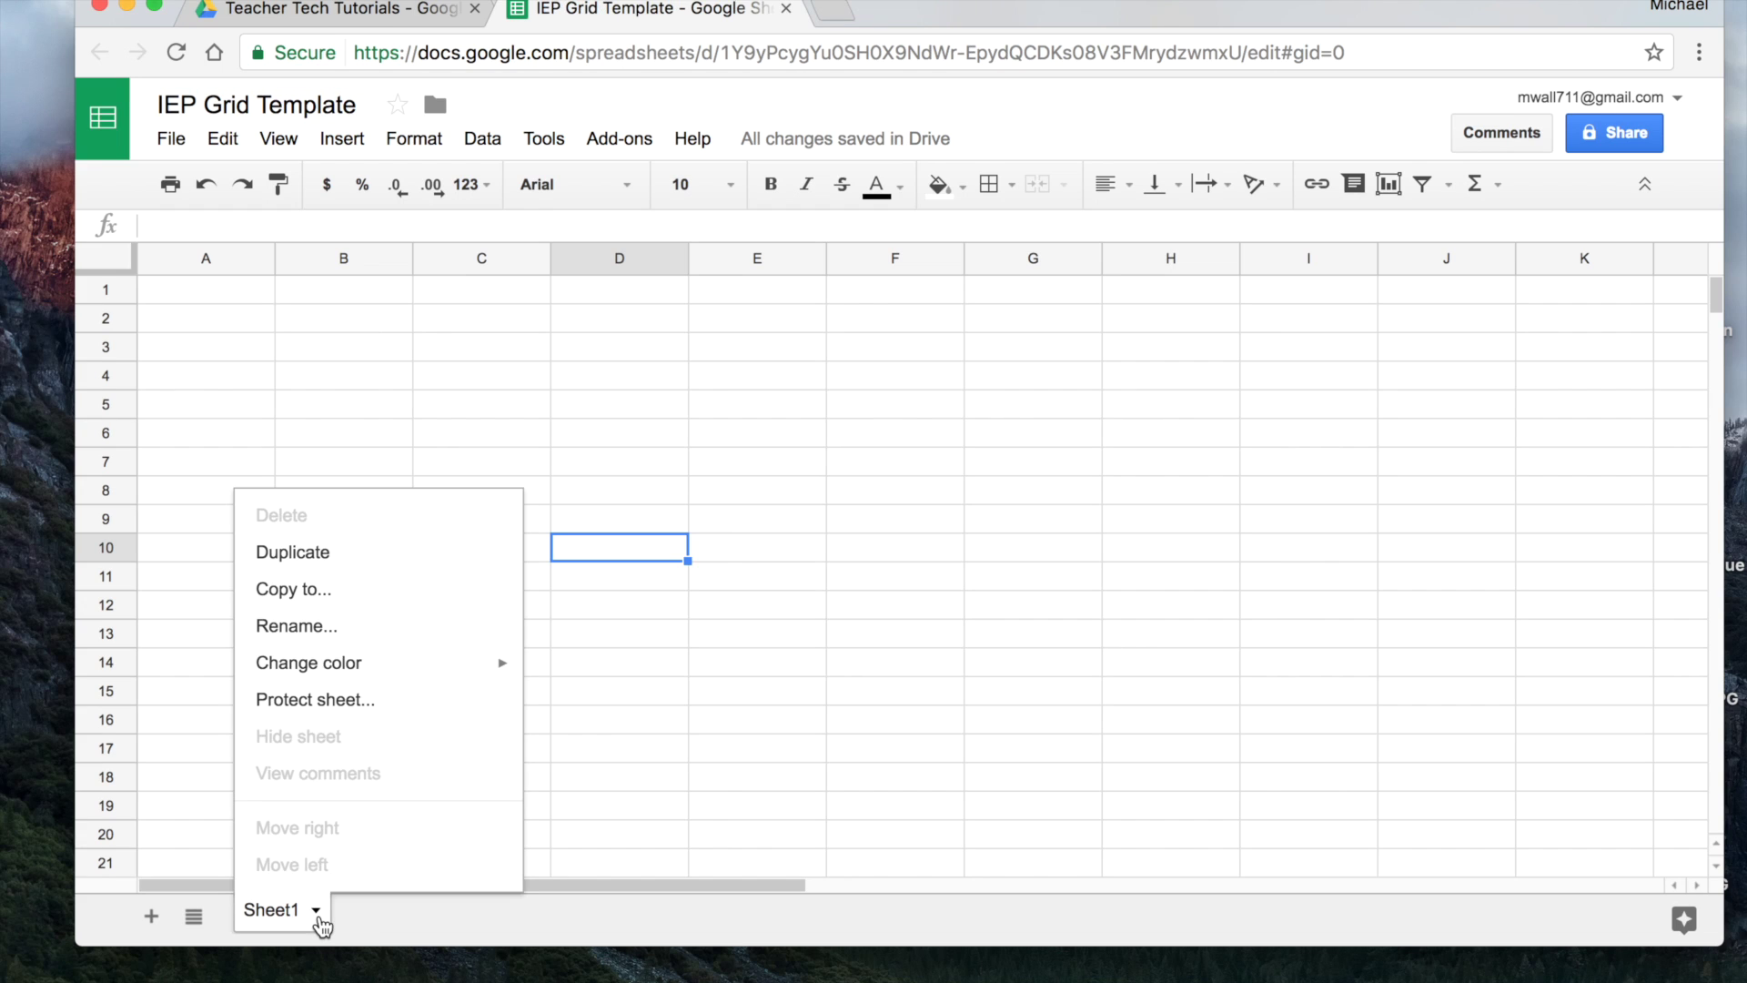
{"action": "left_click", "coordinate": [312, 628]}
{"action": "type", "text": "T"}
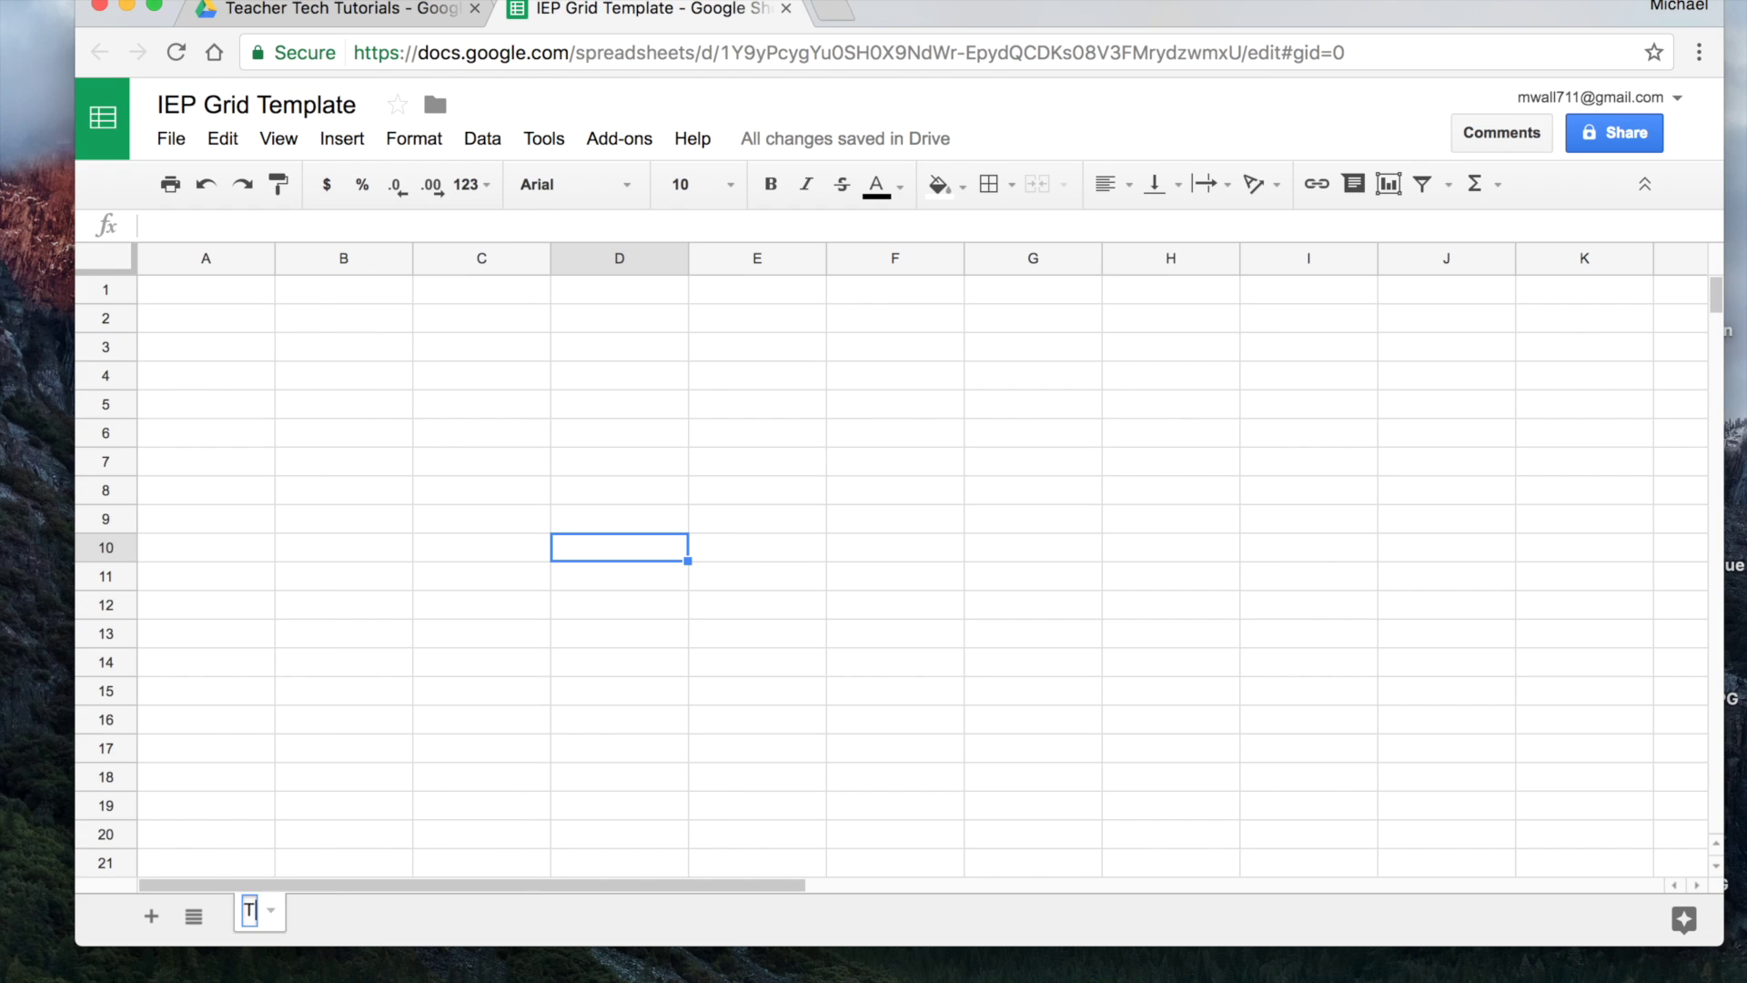
{"action": "type", "text": "emplate"}
{"action": "key", "text": "Return"}
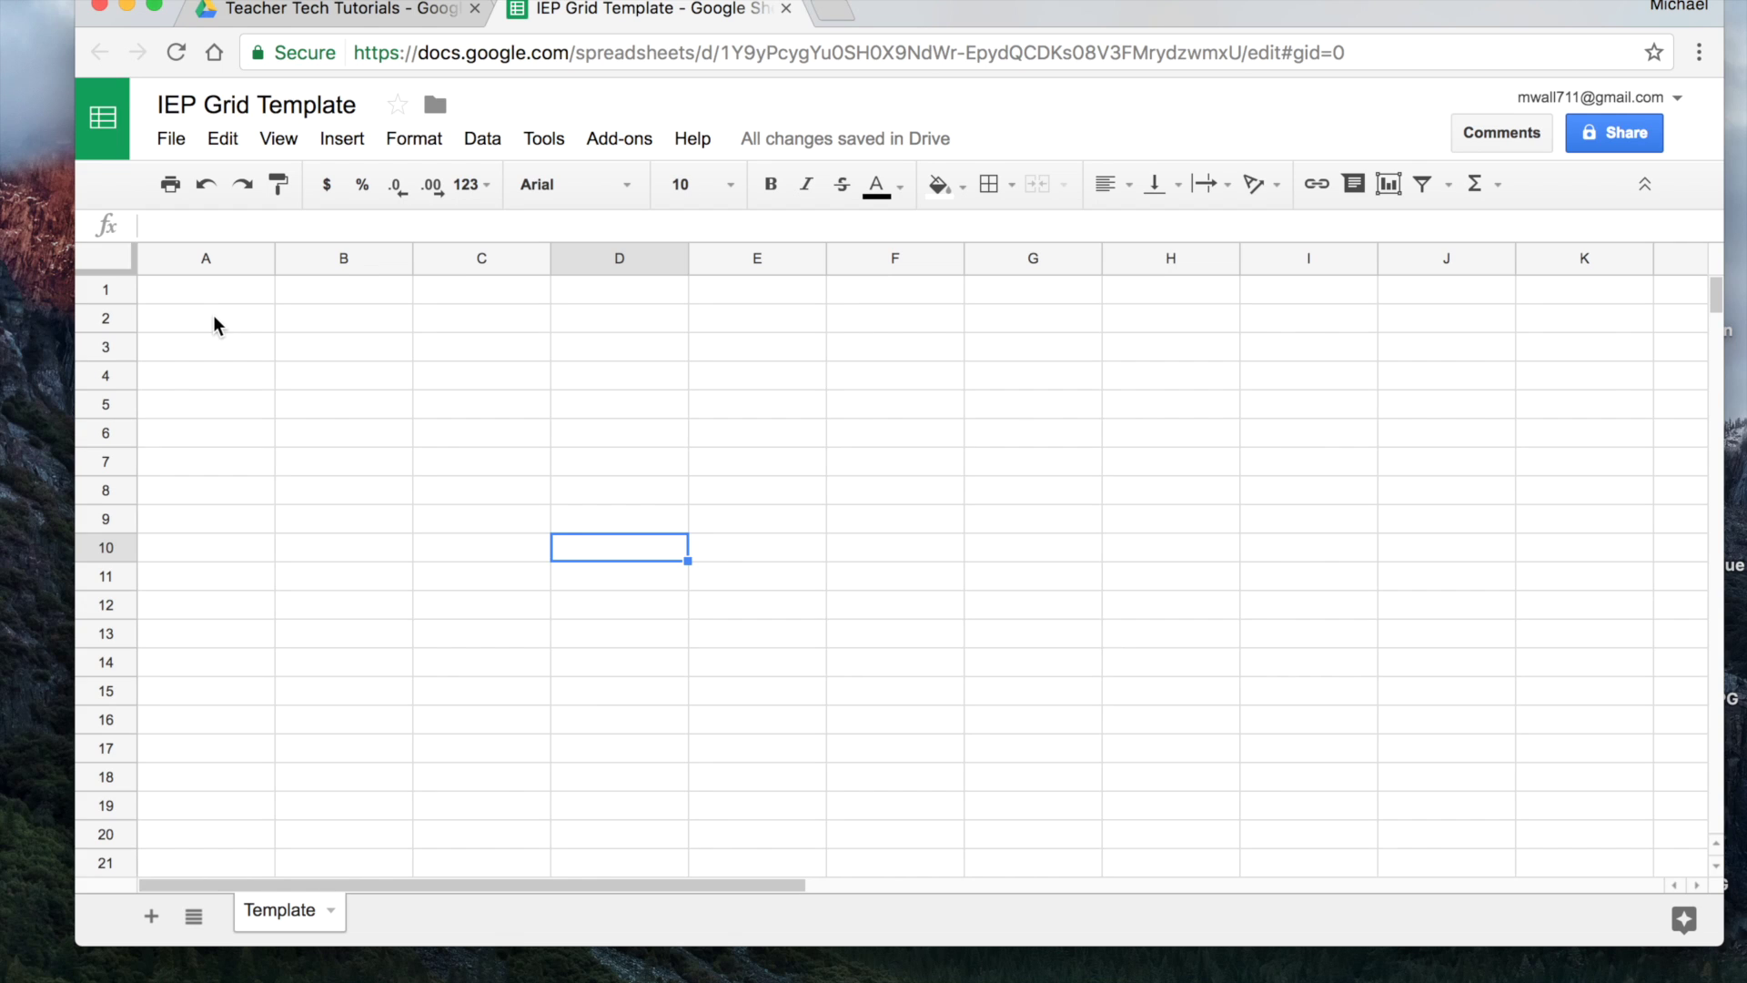
{"action": "left_click", "coordinate": [367, 324]}
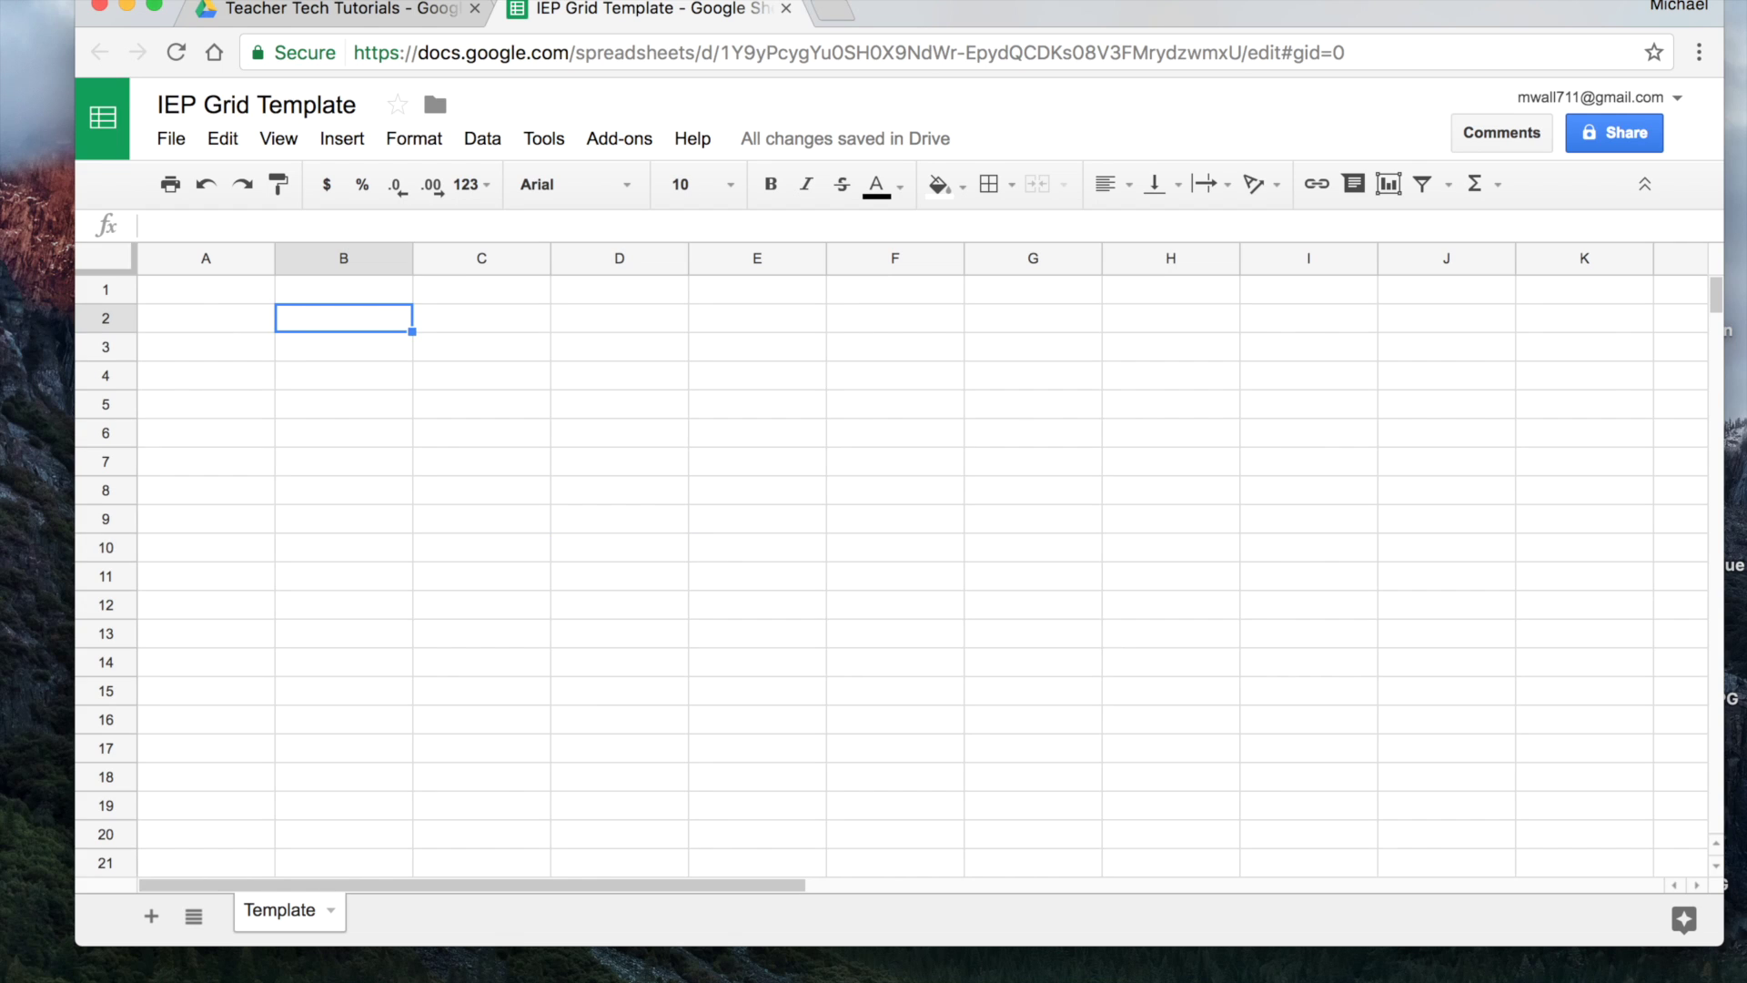
Enter the heading 'Accommodations for Block' in B2 and make it bold
{"action": "type", "text": "Accomm"}
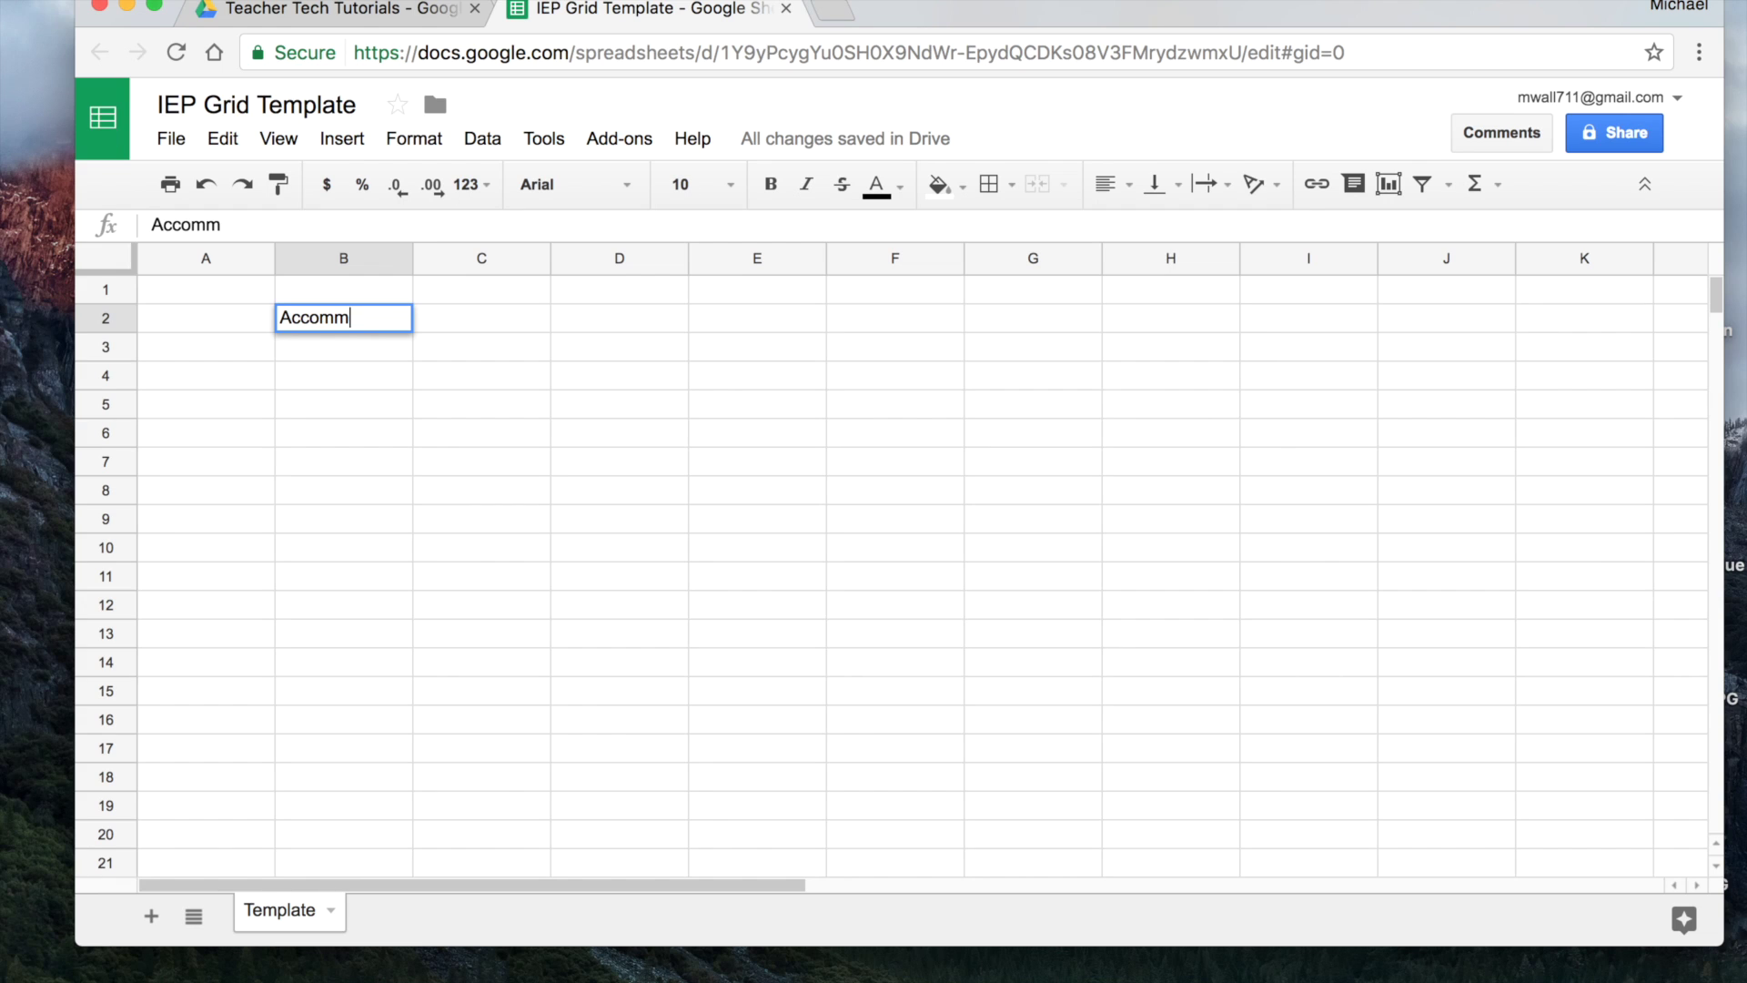
{"action": "type", "text": "odations"}
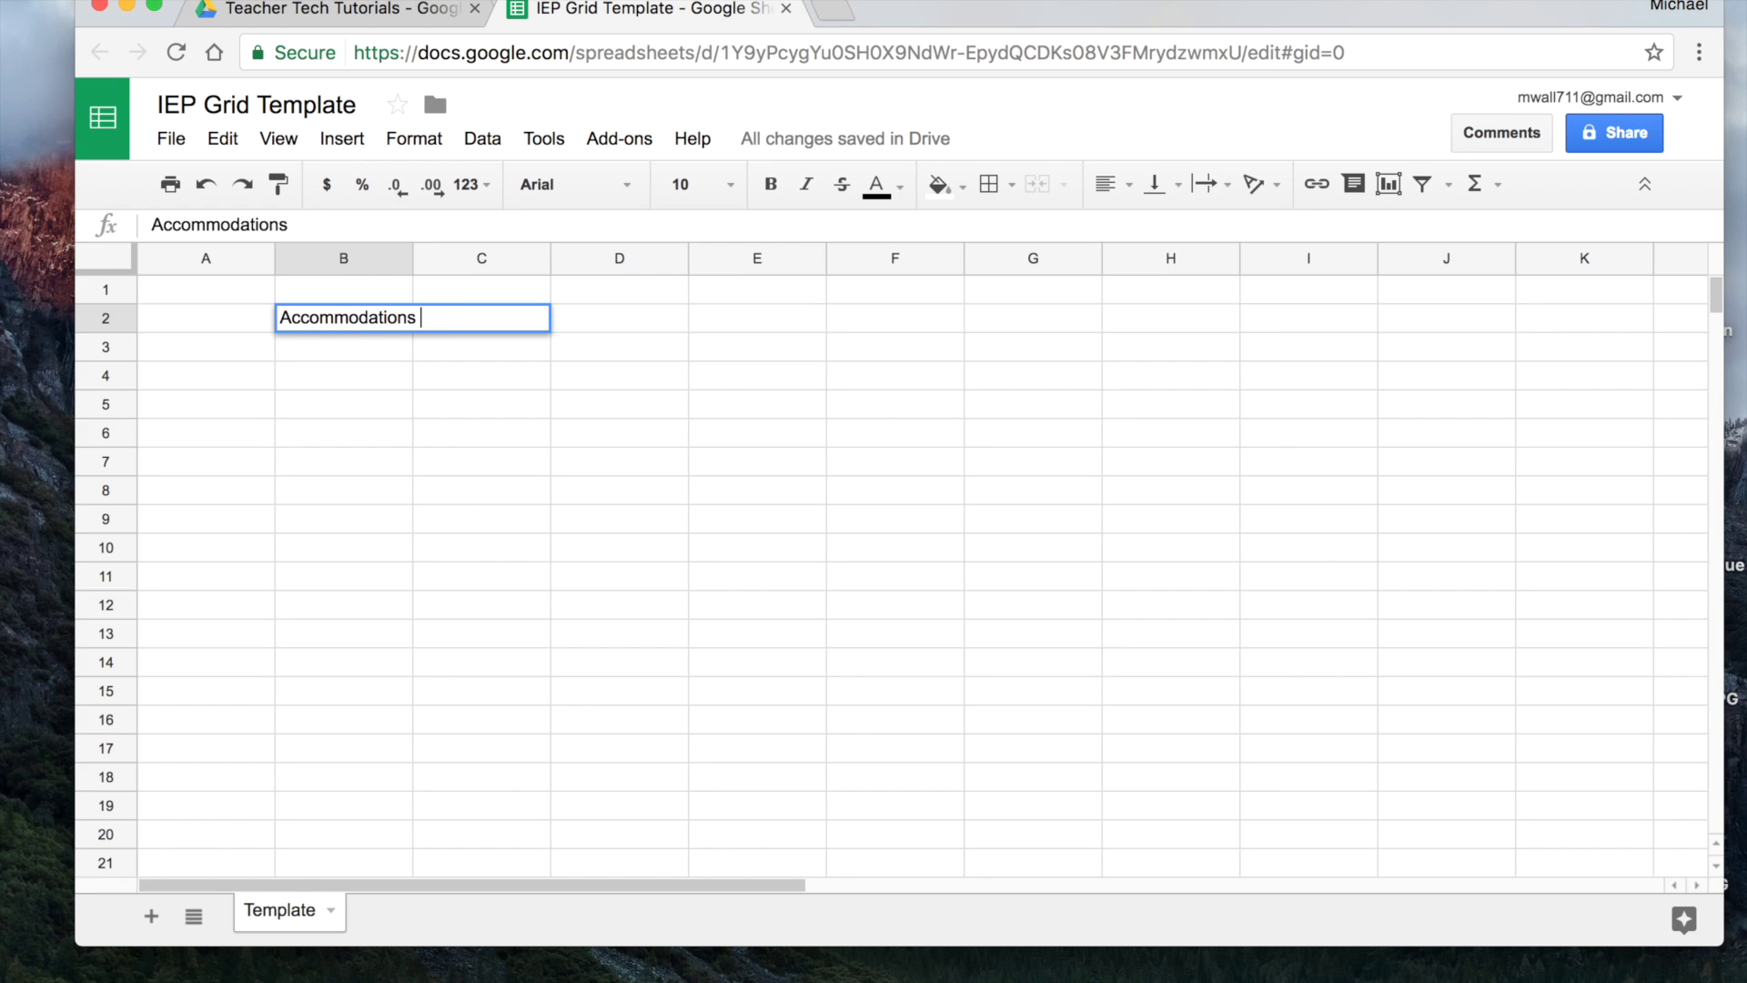
{"action": "type", "text": " for Block"}
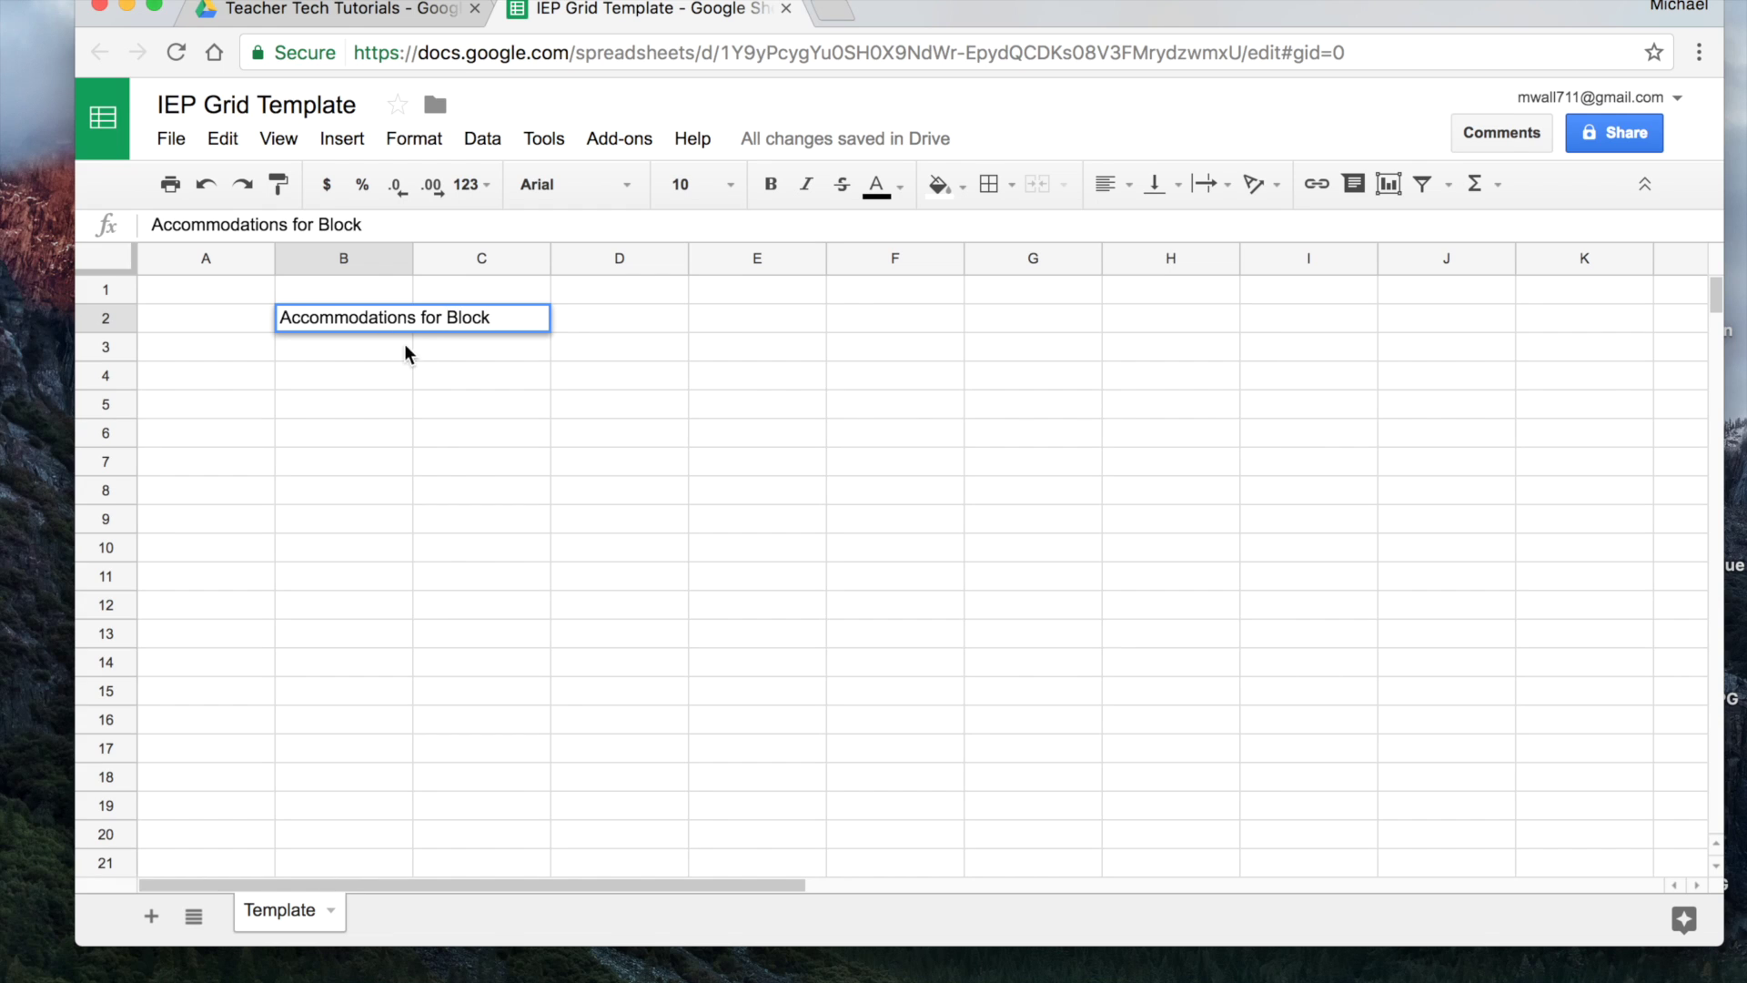
{"action": "left_click", "coordinate": [609, 331]}
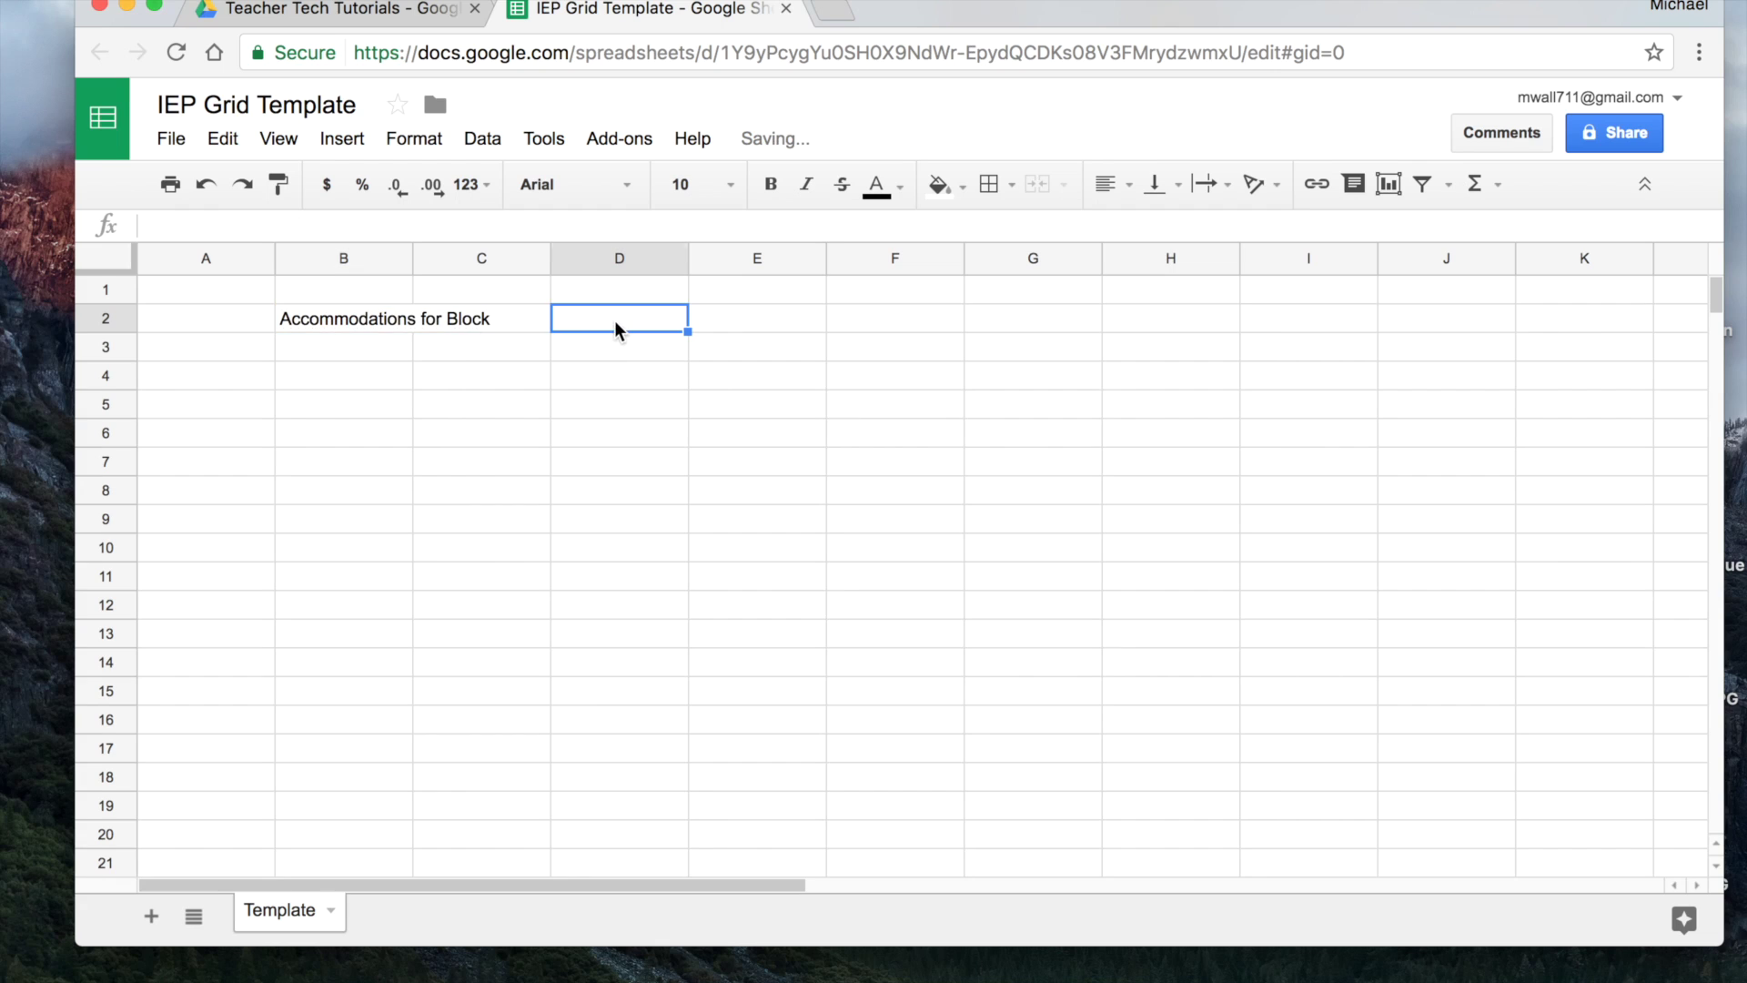
{"action": "left_click", "coordinate": [499, 329]}
{"action": "left_click", "coordinate": [358, 325]}
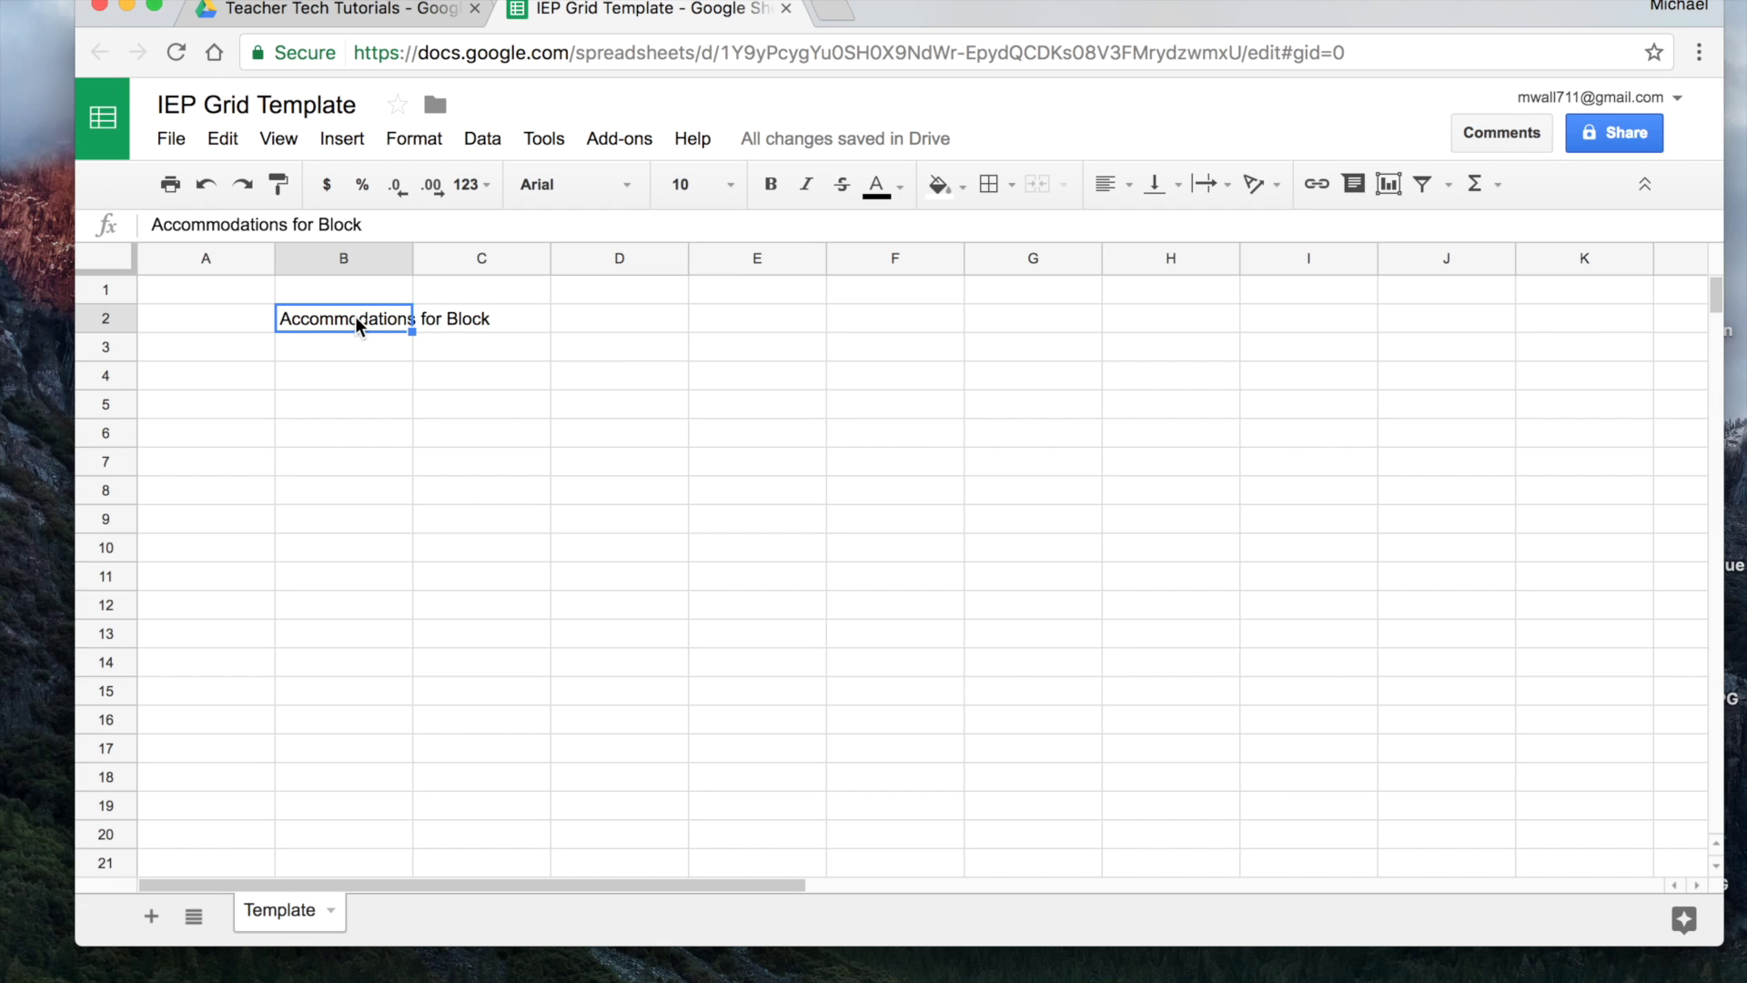
{"action": "left_click", "coordinate": [771, 188]}
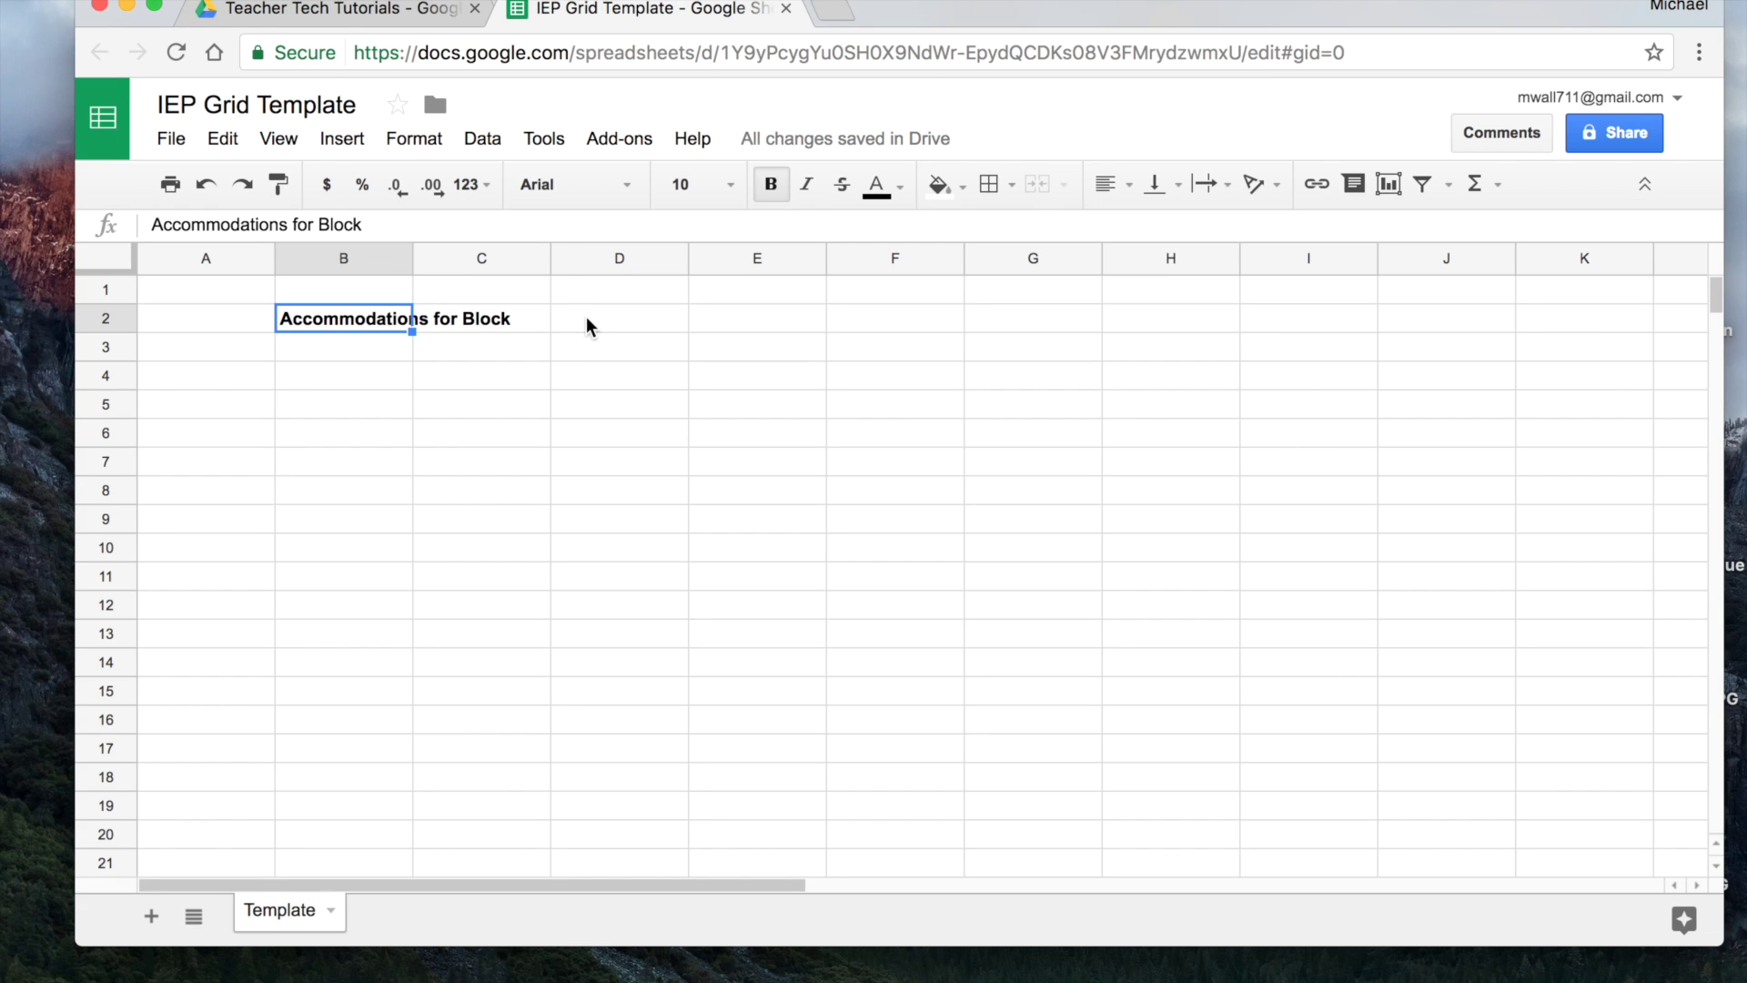
Type the label 'Class' in F2 and make it bold
{"action": "left_click", "coordinate": [891, 331]}
{"action": "type", "text": "Class"}
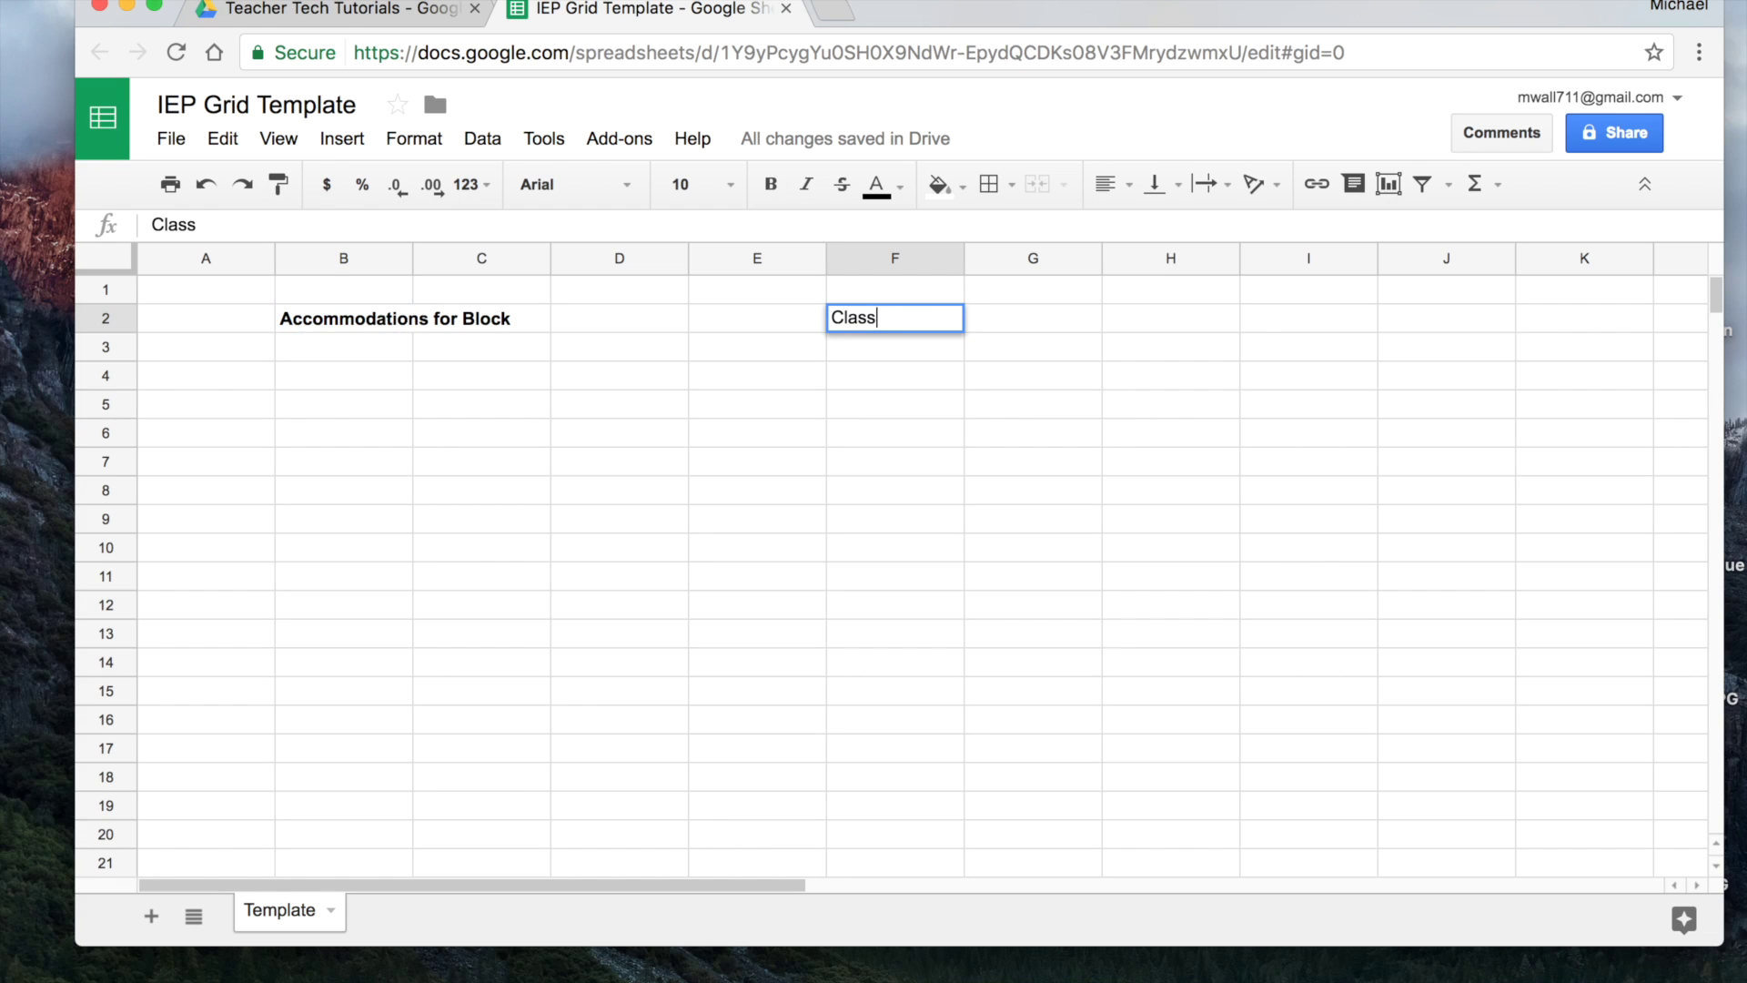
{"action": "left_click", "coordinate": [889, 346]}
{"action": "left_click", "coordinate": [891, 325]}
{"action": "left_click", "coordinate": [770, 184]}
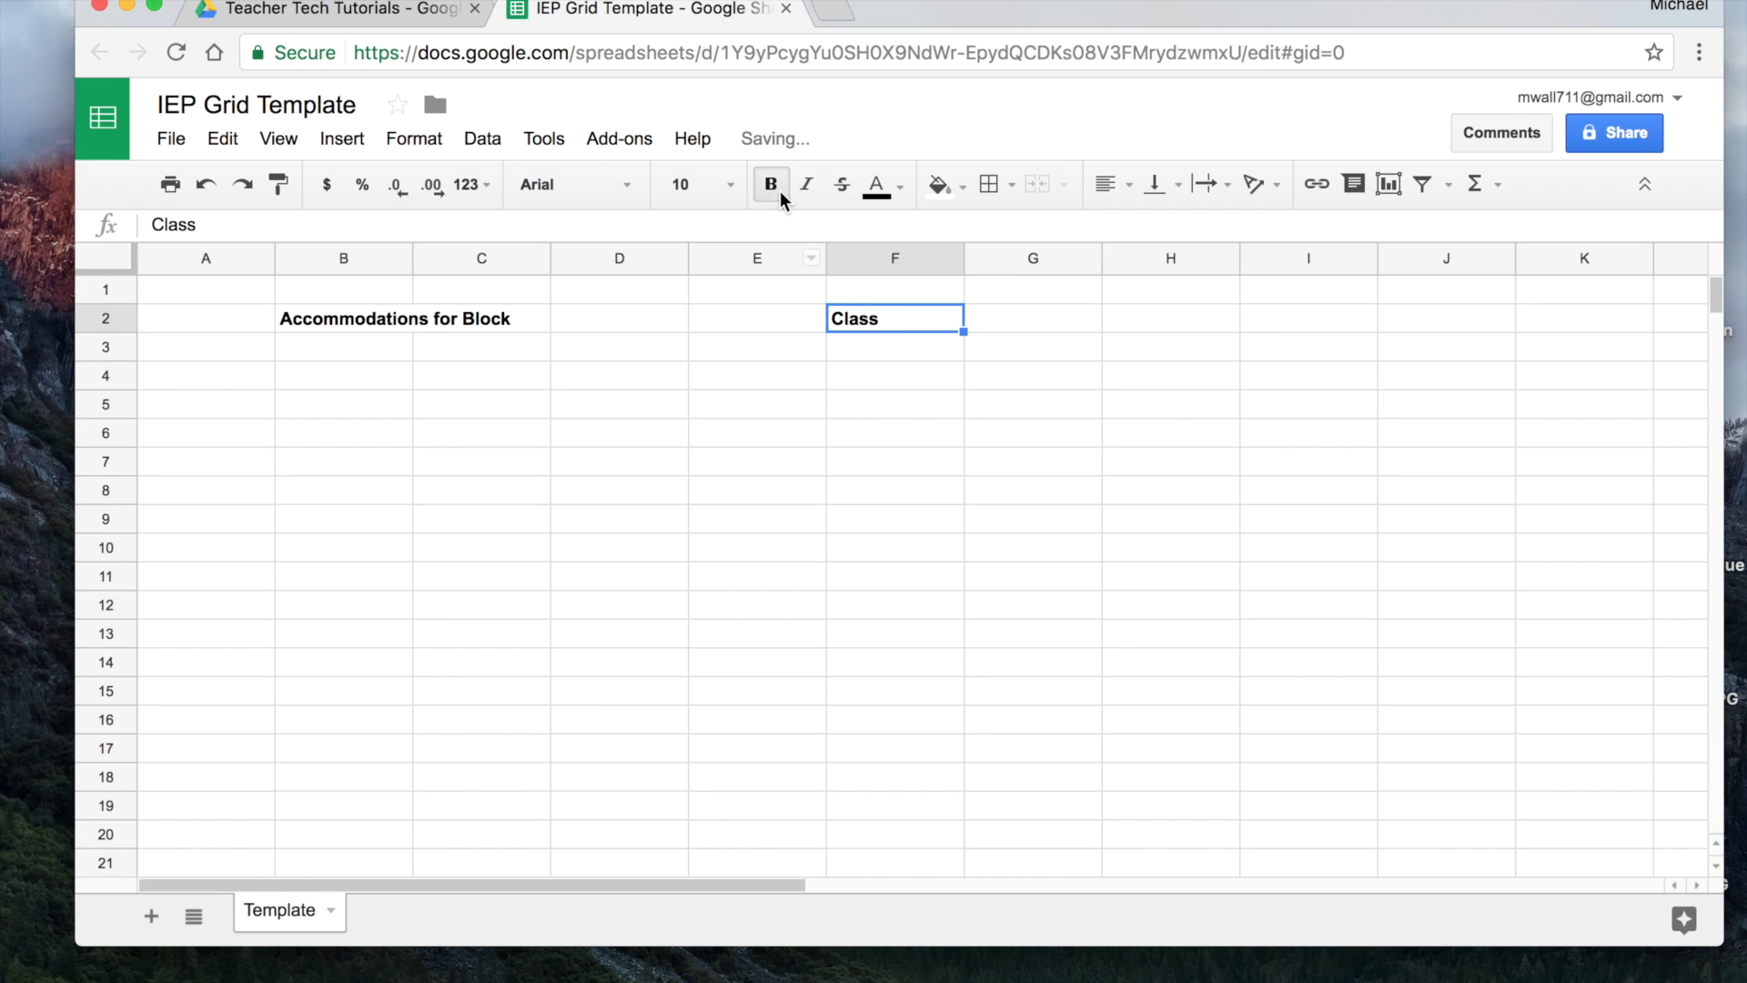
{"action": "left_click", "coordinate": [998, 330]}
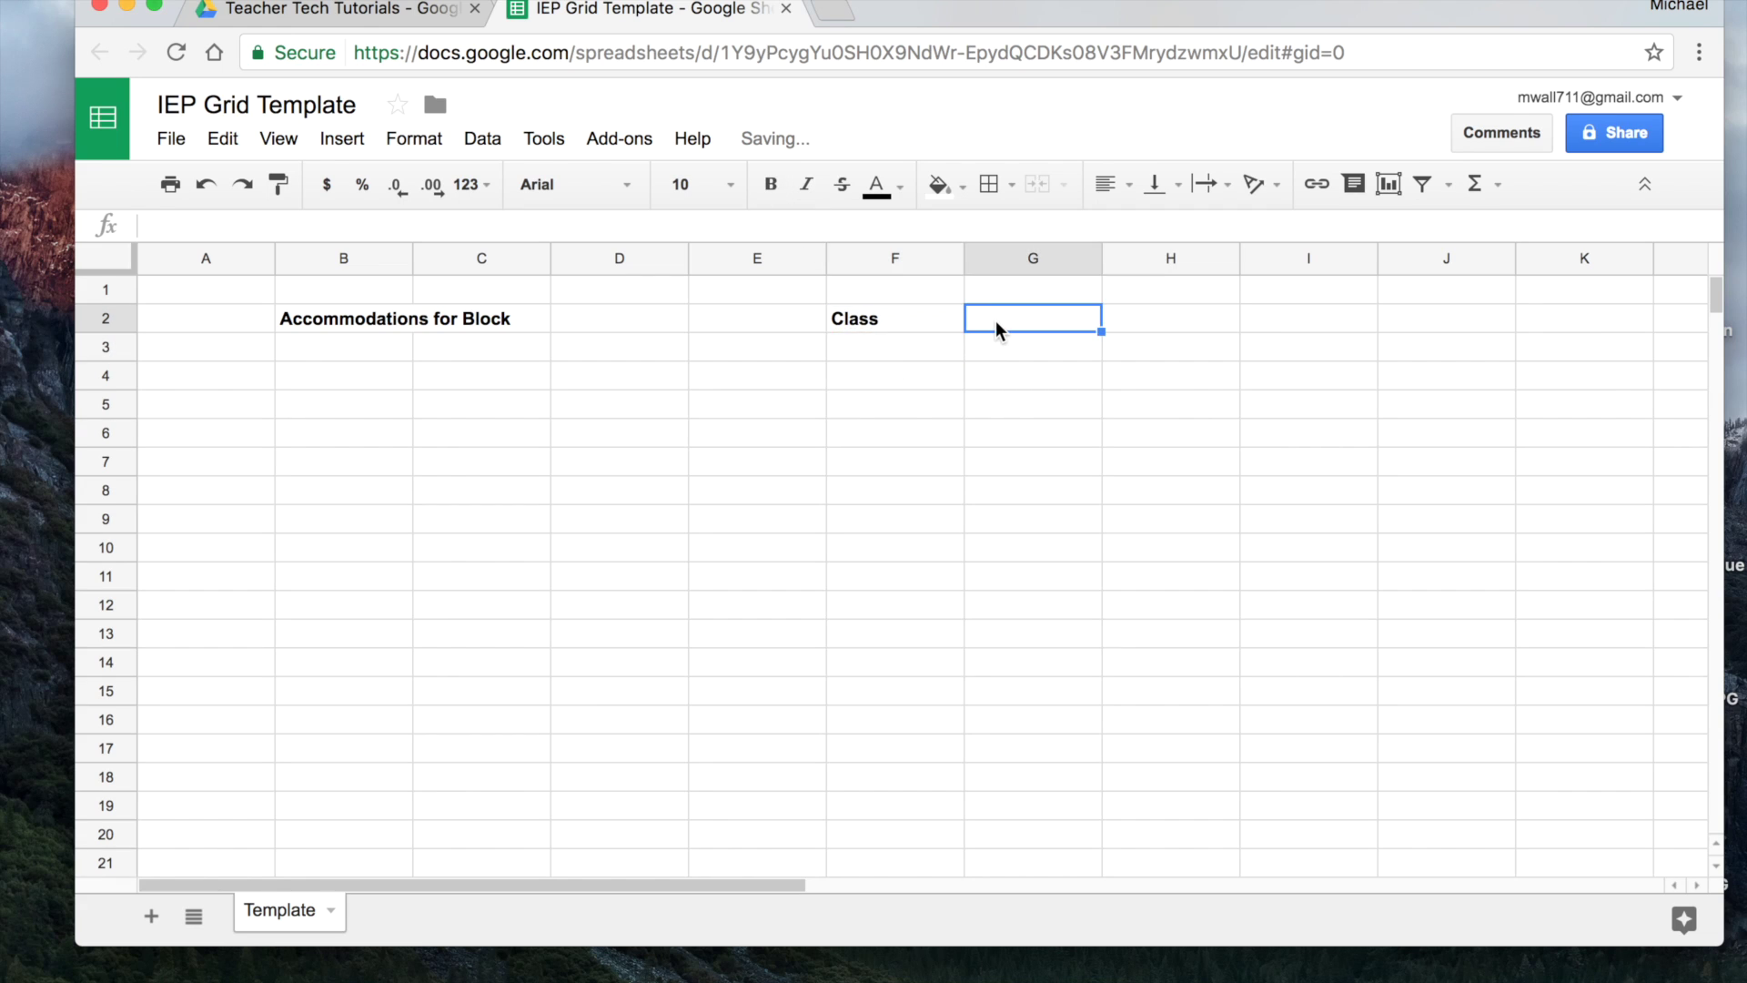
Merge B2:C2 and right-align the 'Accommodations for Block' heading
{"action": "left_click_drag", "start_coordinate": [344, 320], "coordinate": [449, 316]}
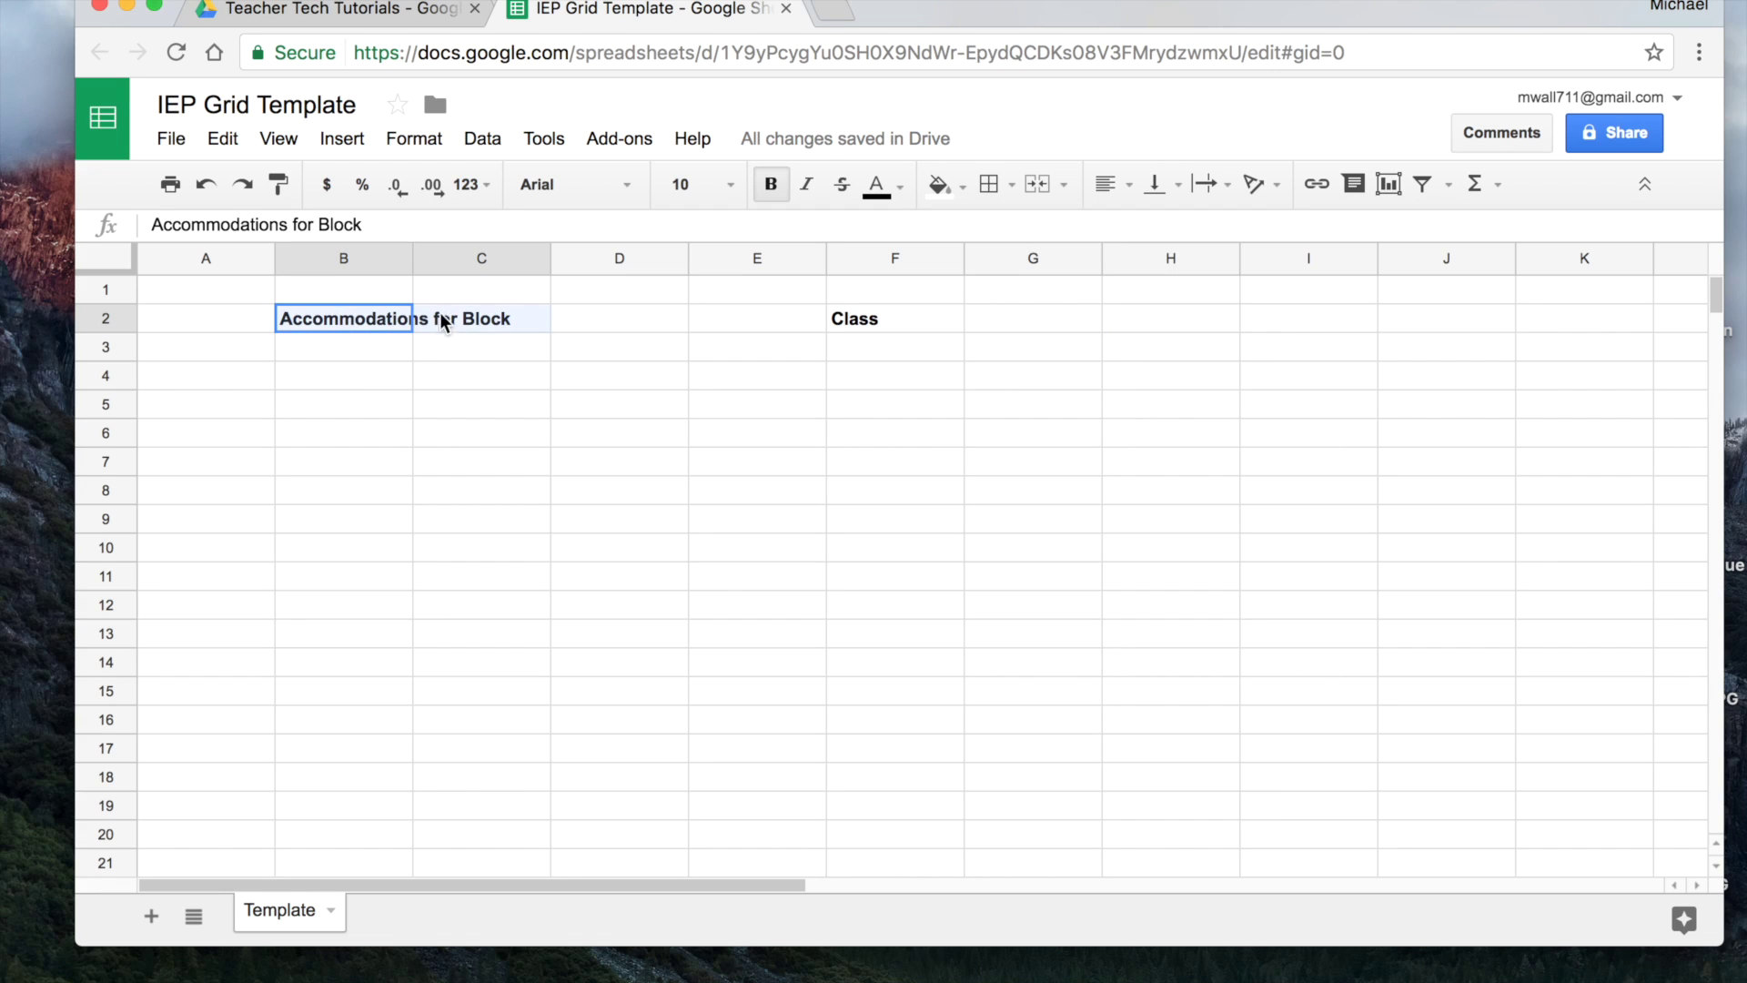
{"action": "left_click", "coordinate": [1038, 191]}
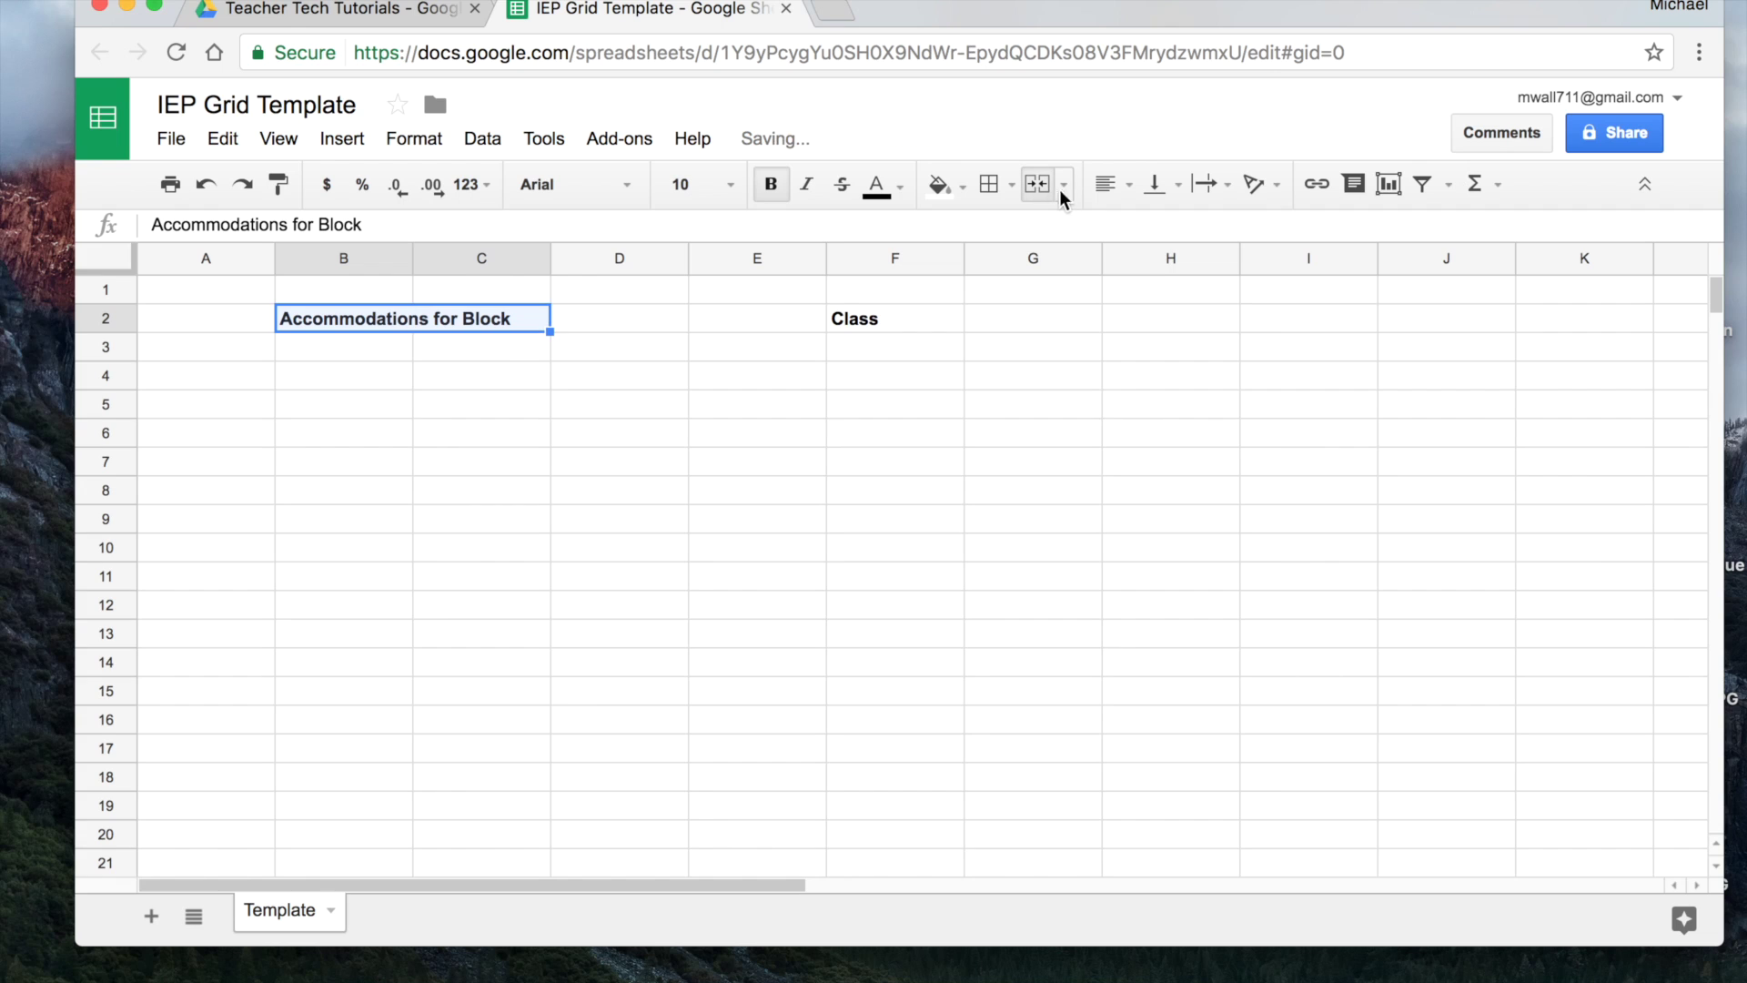
{"action": "left_click", "coordinate": [1126, 187]}
{"action": "left_click", "coordinate": [1188, 230]}
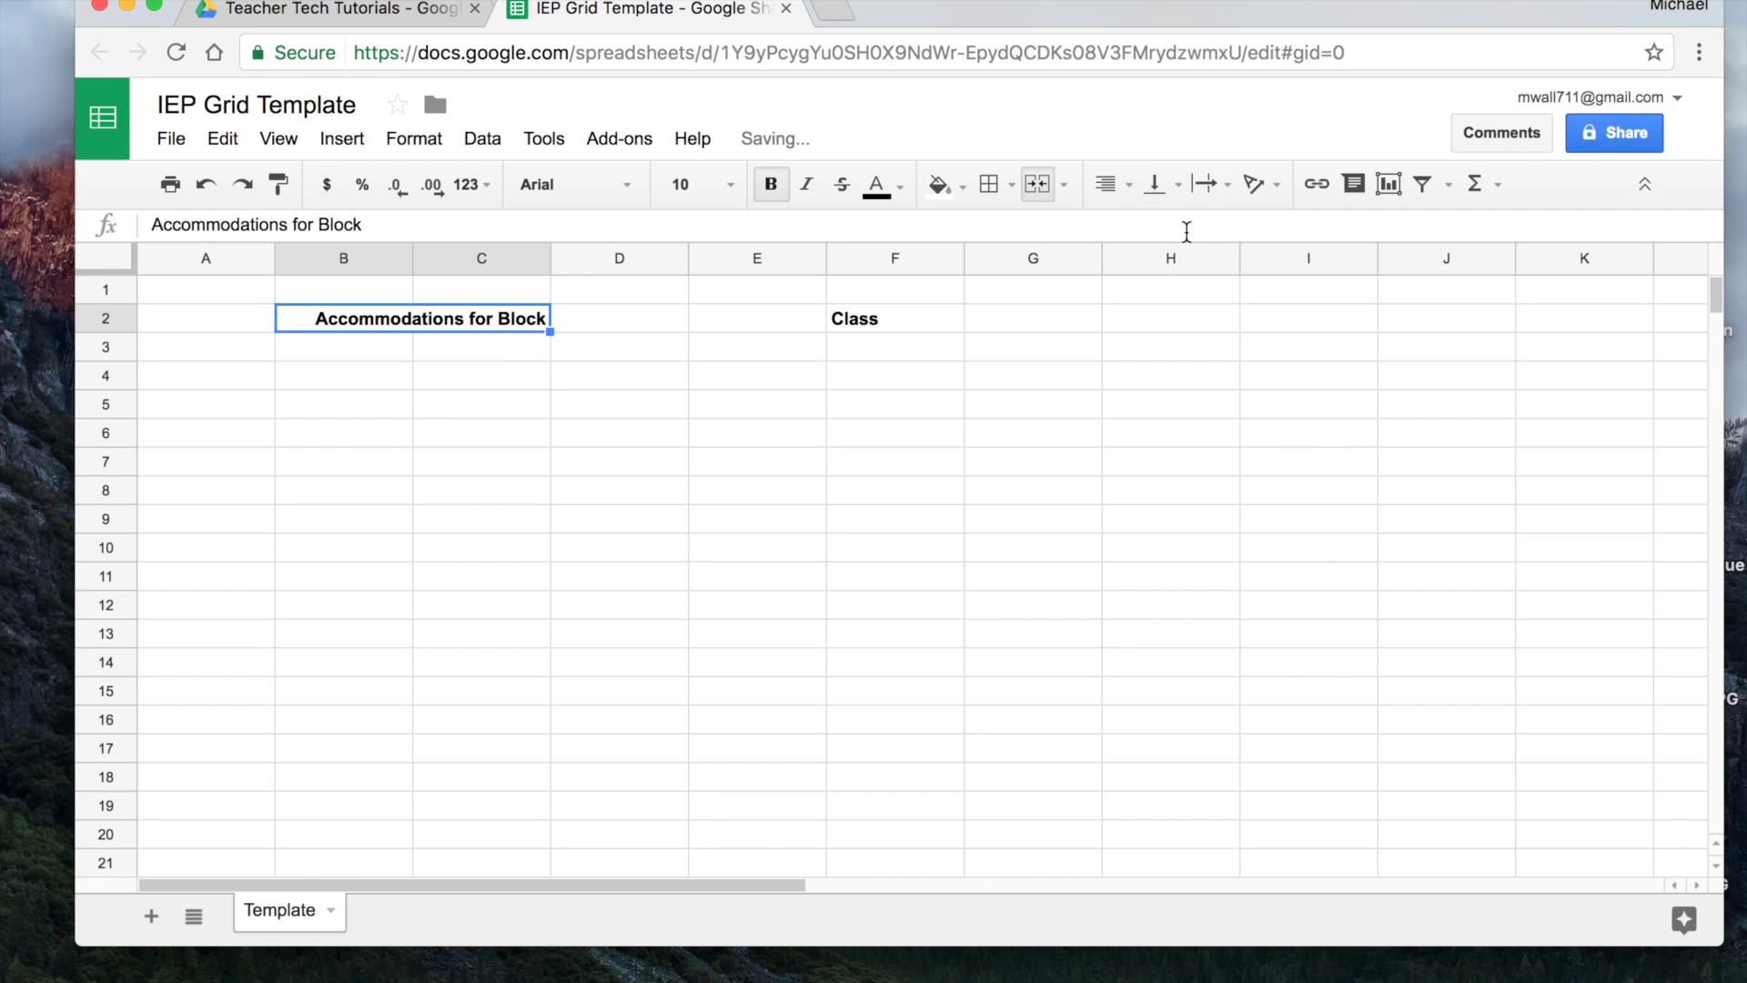
Give cell D2 a bottom border as a writing line
{"action": "left_click", "coordinate": [630, 320]}
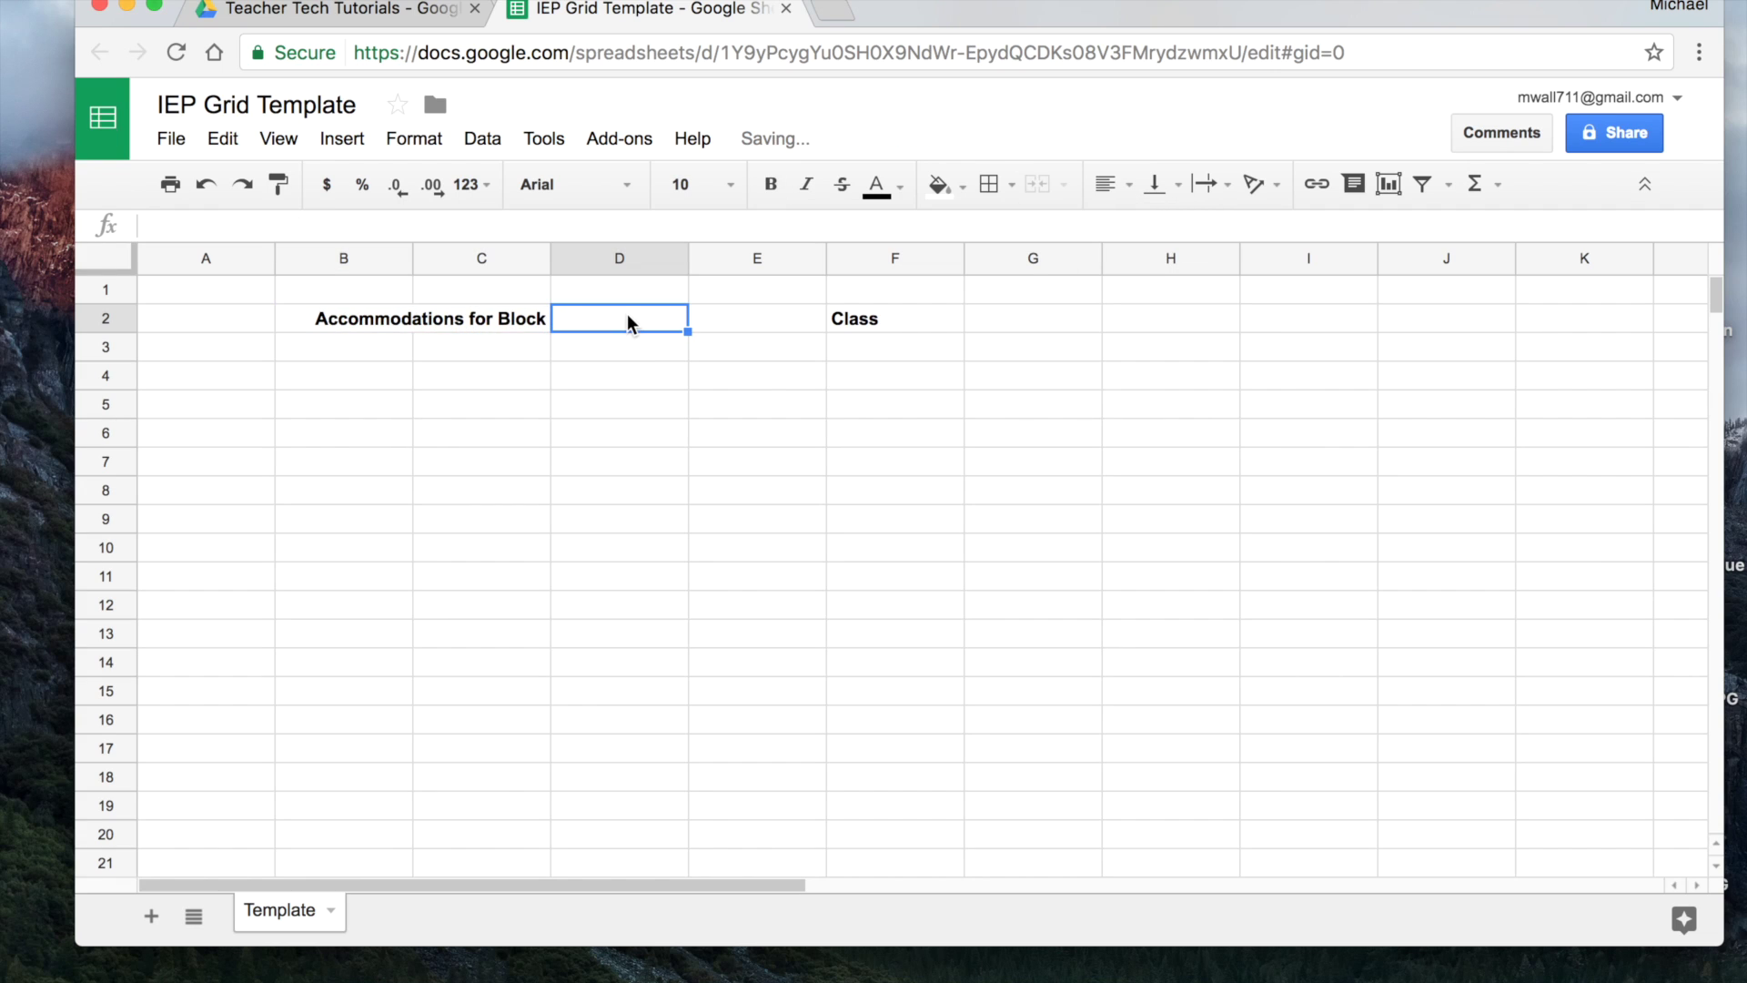
{"action": "left_click", "coordinate": [1006, 186]}
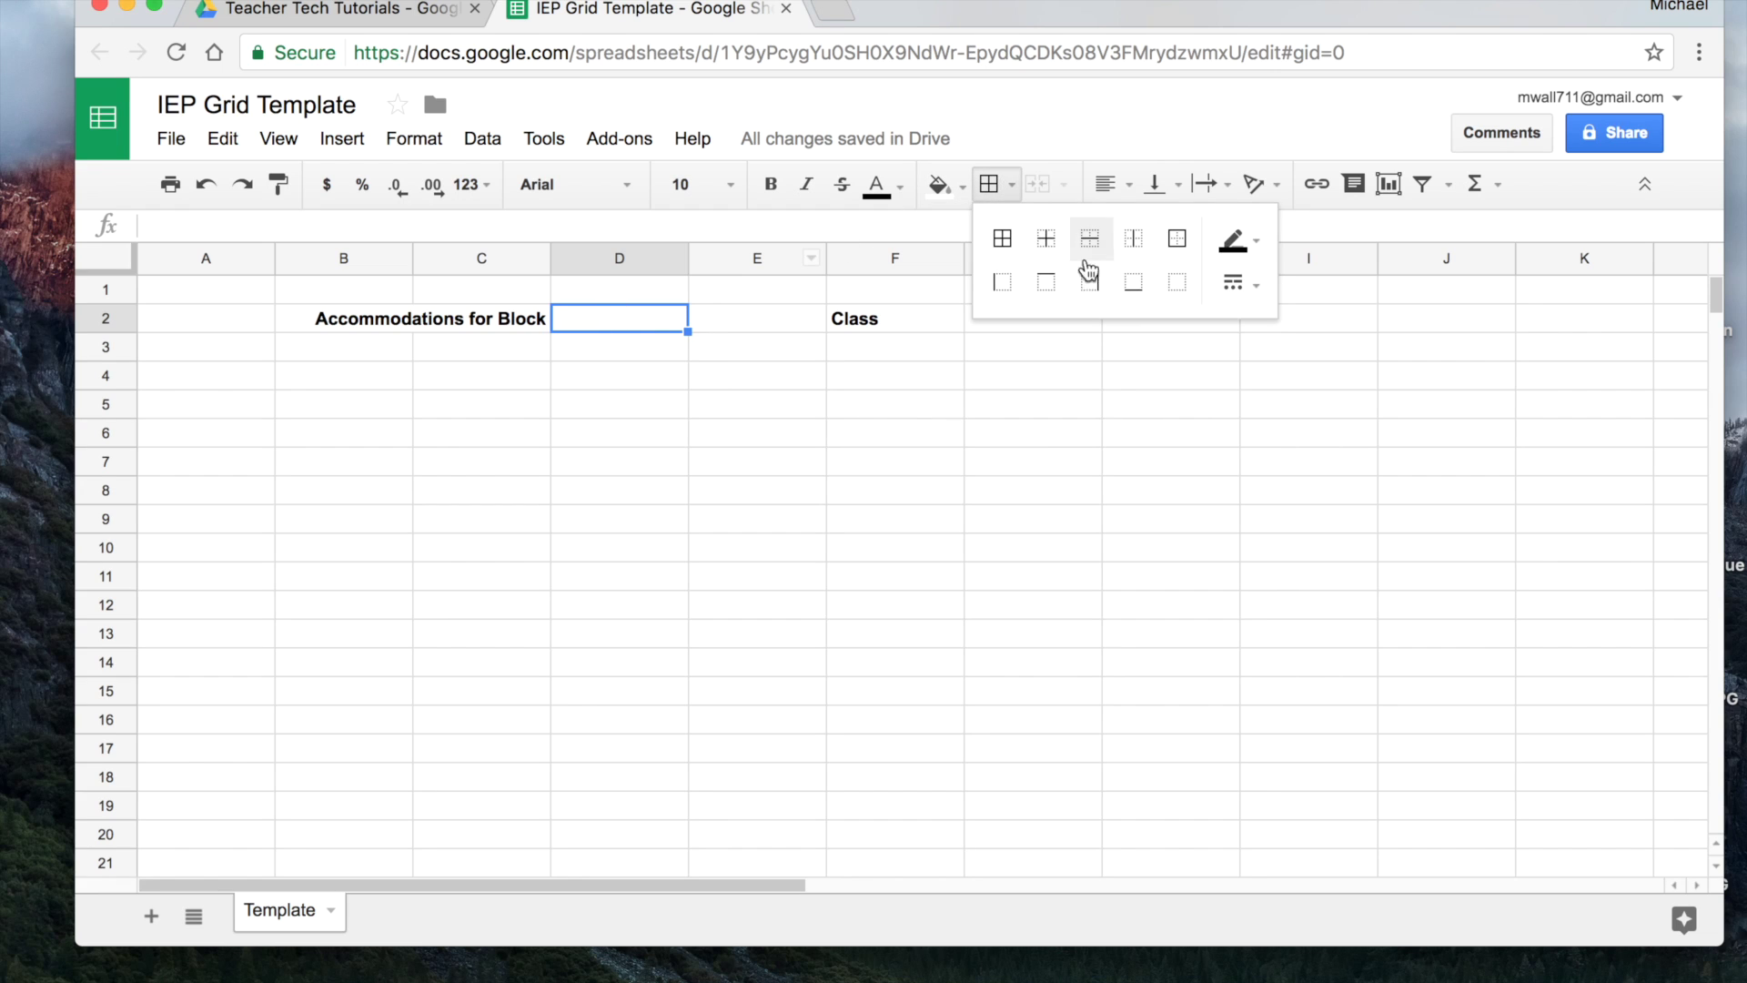
{"action": "left_click", "coordinate": [1133, 282]}
{"action": "left_click", "coordinate": [618, 330]}
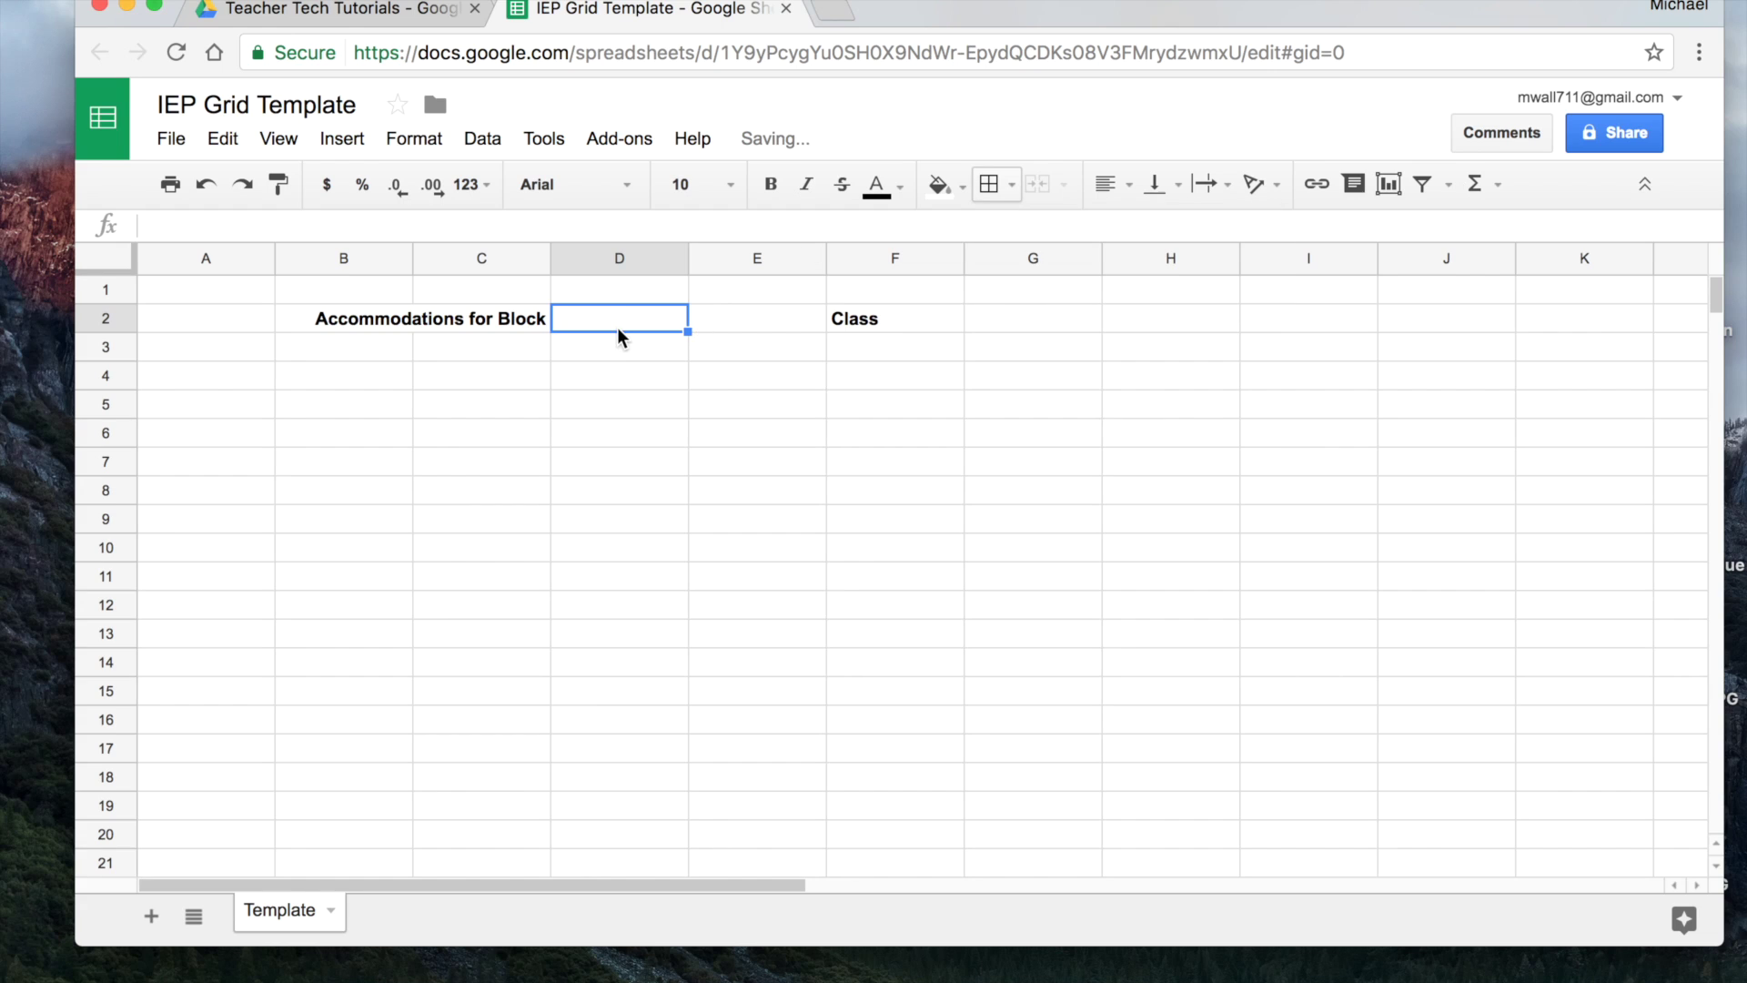
{"action": "left_click", "coordinate": [584, 378]}
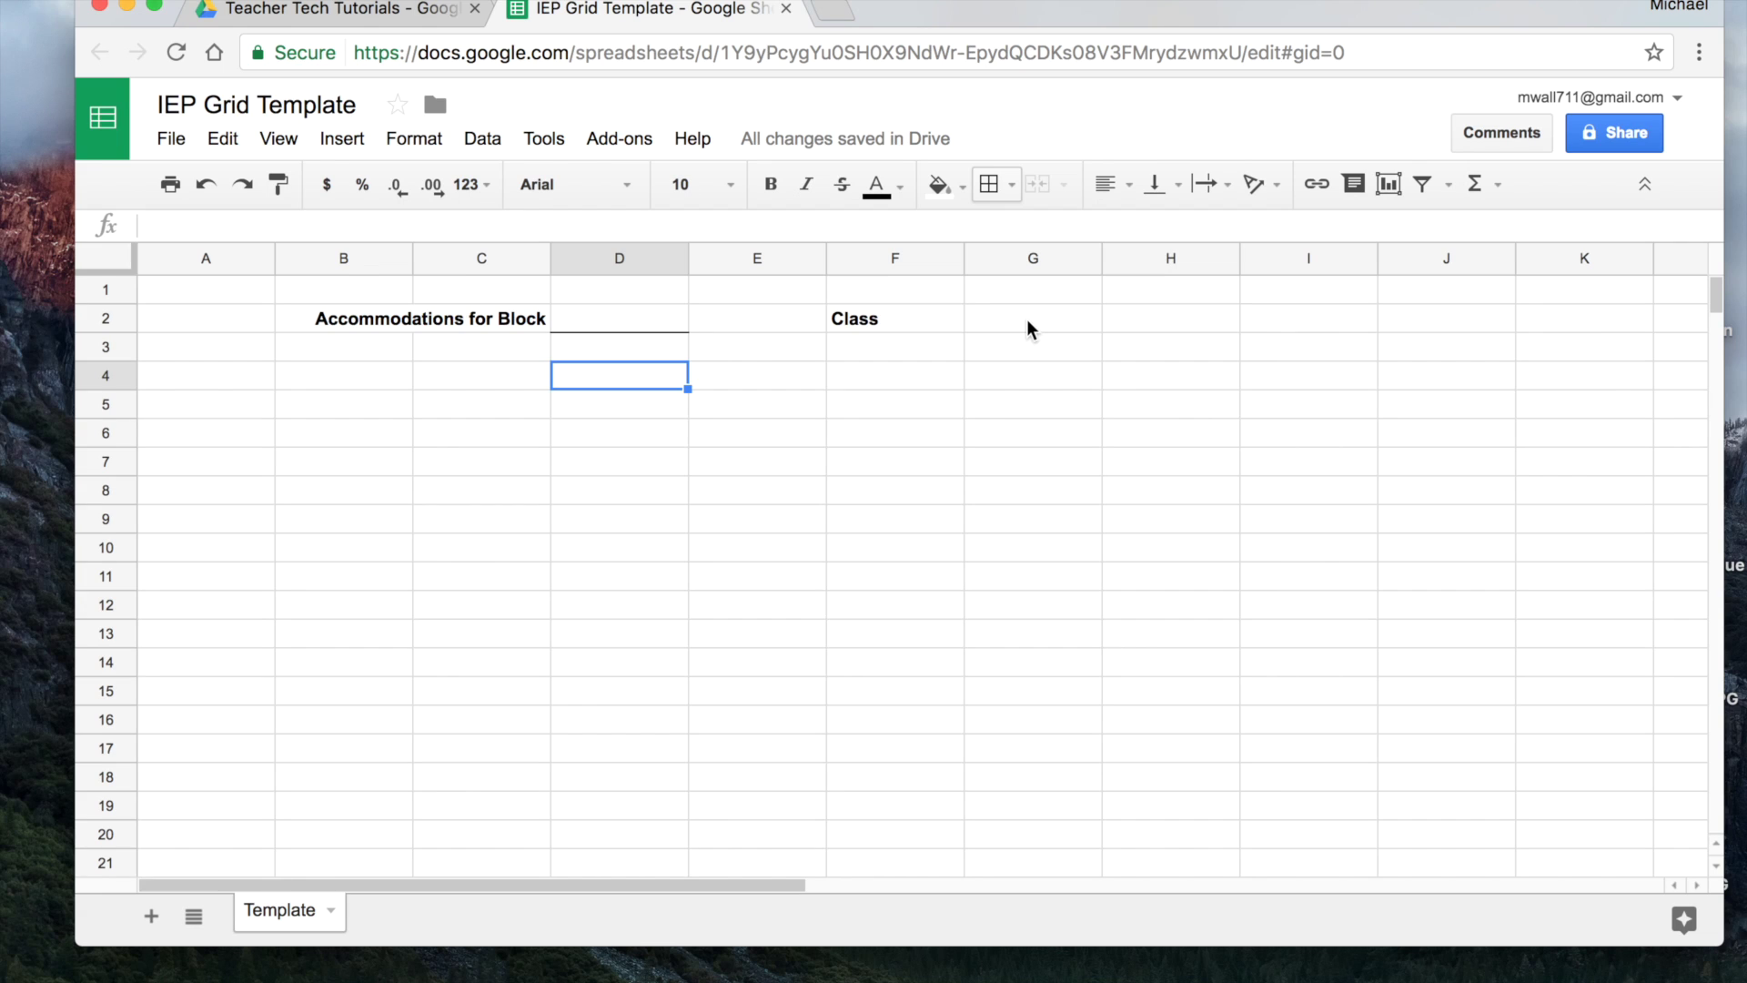
Merge G2:J2 and give it a bottom border
{"action": "left_click_drag", "start_coordinate": [1028, 327], "coordinate": [1435, 332]}
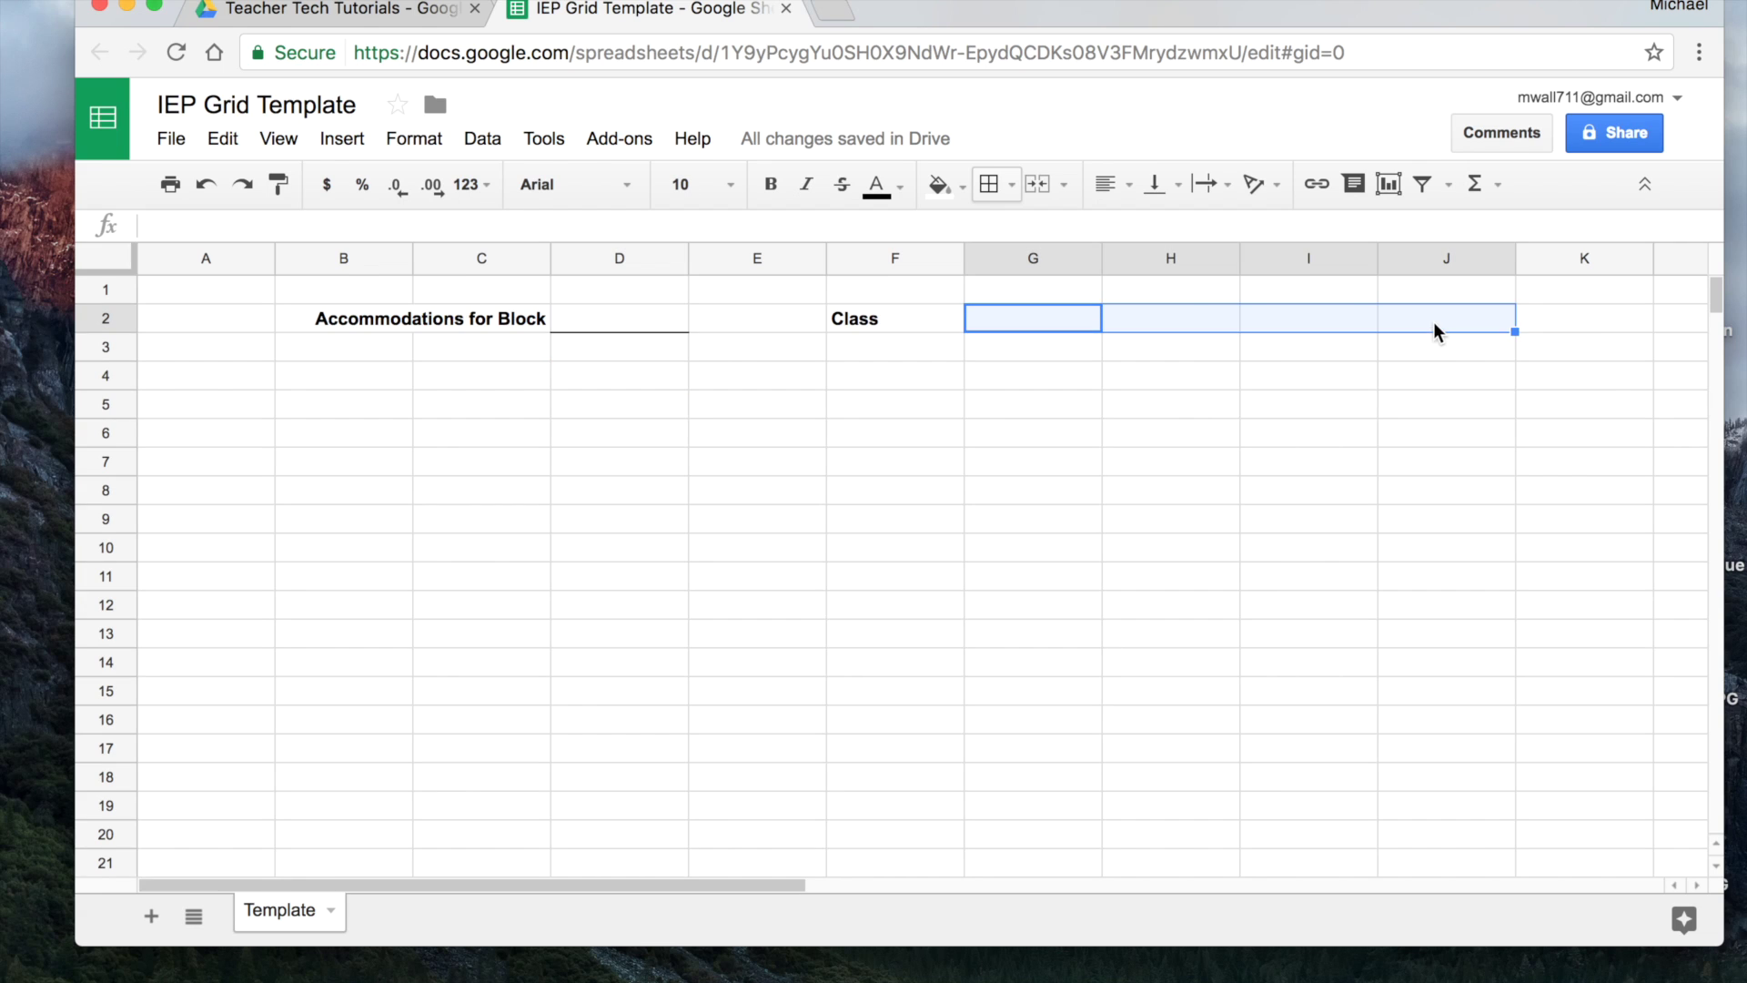
{"action": "left_click", "coordinate": [1036, 185]}
{"action": "left_click", "coordinate": [990, 184]}
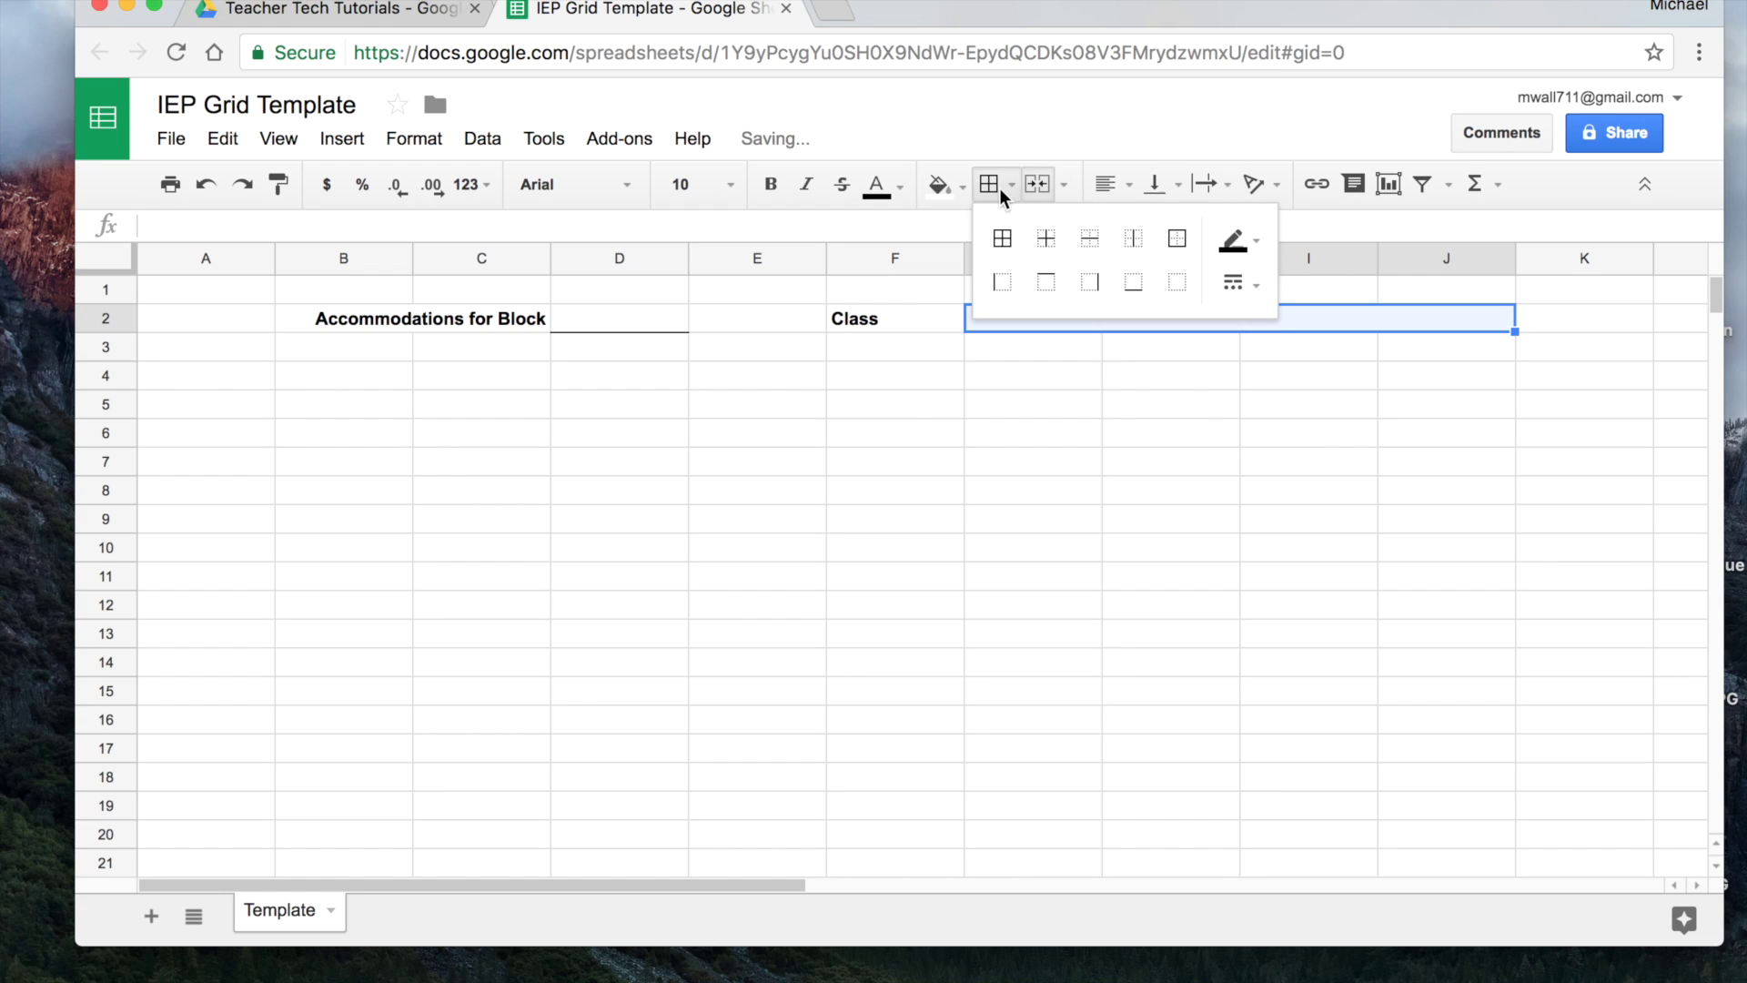
{"action": "left_click", "coordinate": [1132, 282]}
{"action": "left_click", "coordinate": [1125, 422]}
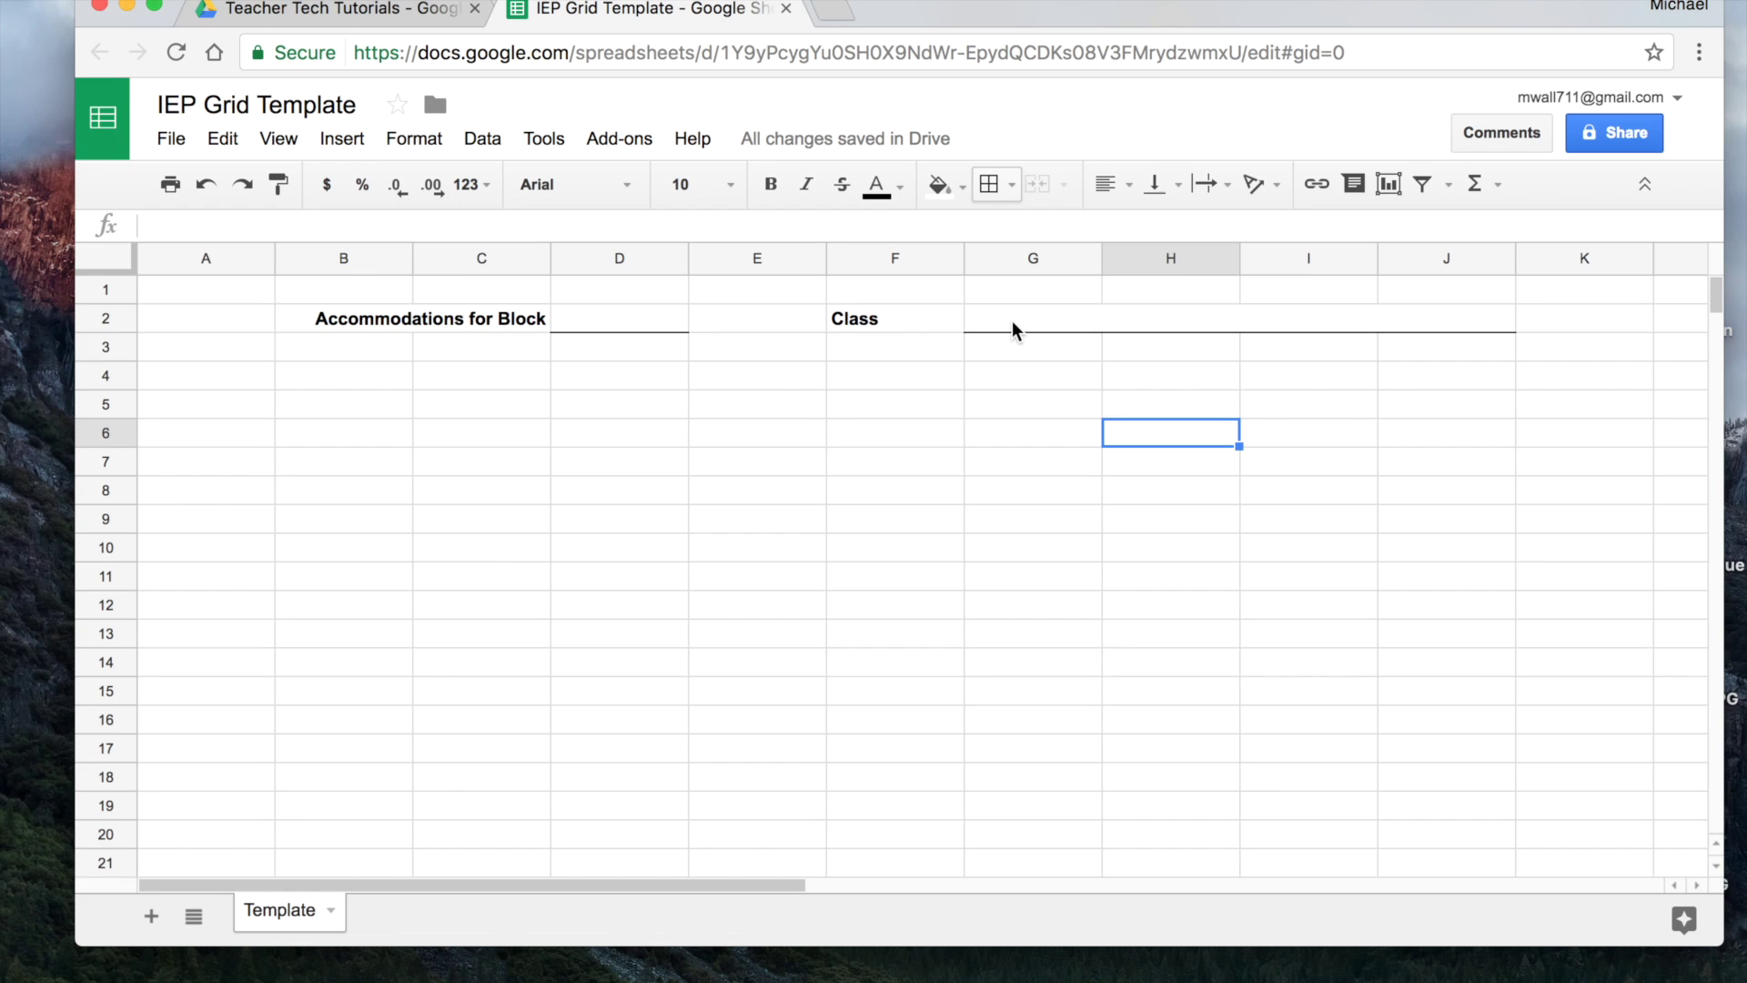
Enter column headers Student, Type and Pref Seating in A4:C4
{"action": "left_click", "coordinate": [204, 375]}
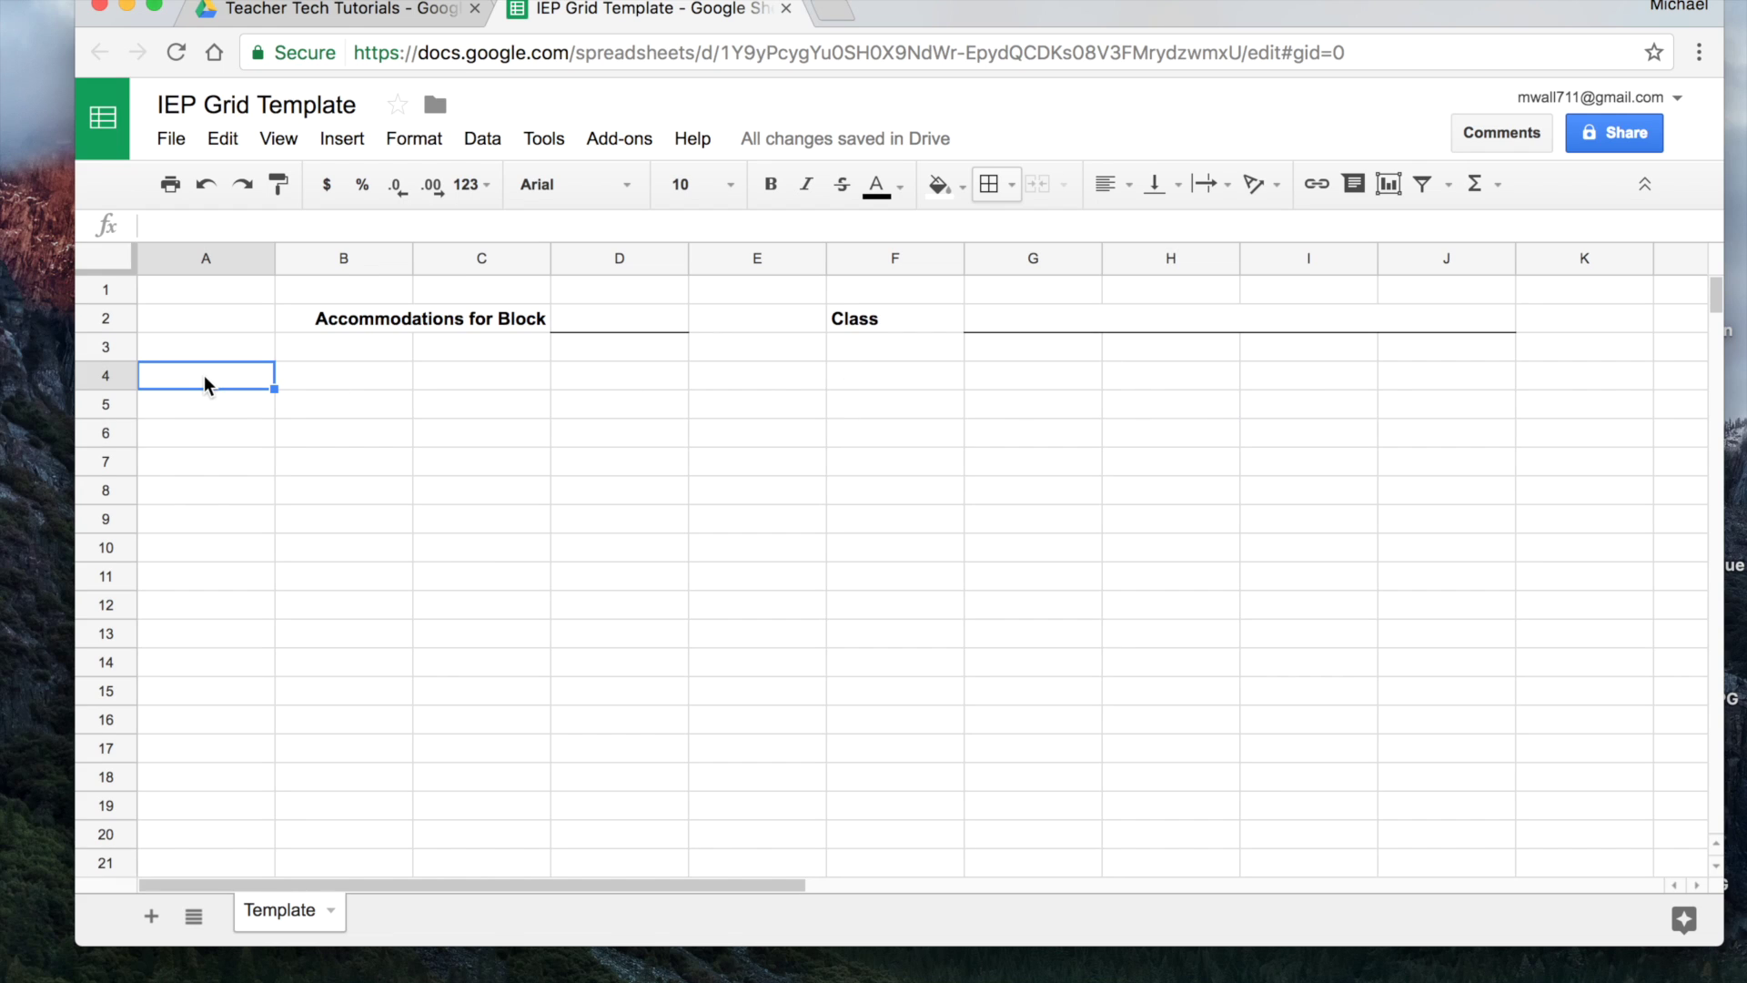
{"action": "type", "text": "Student"}
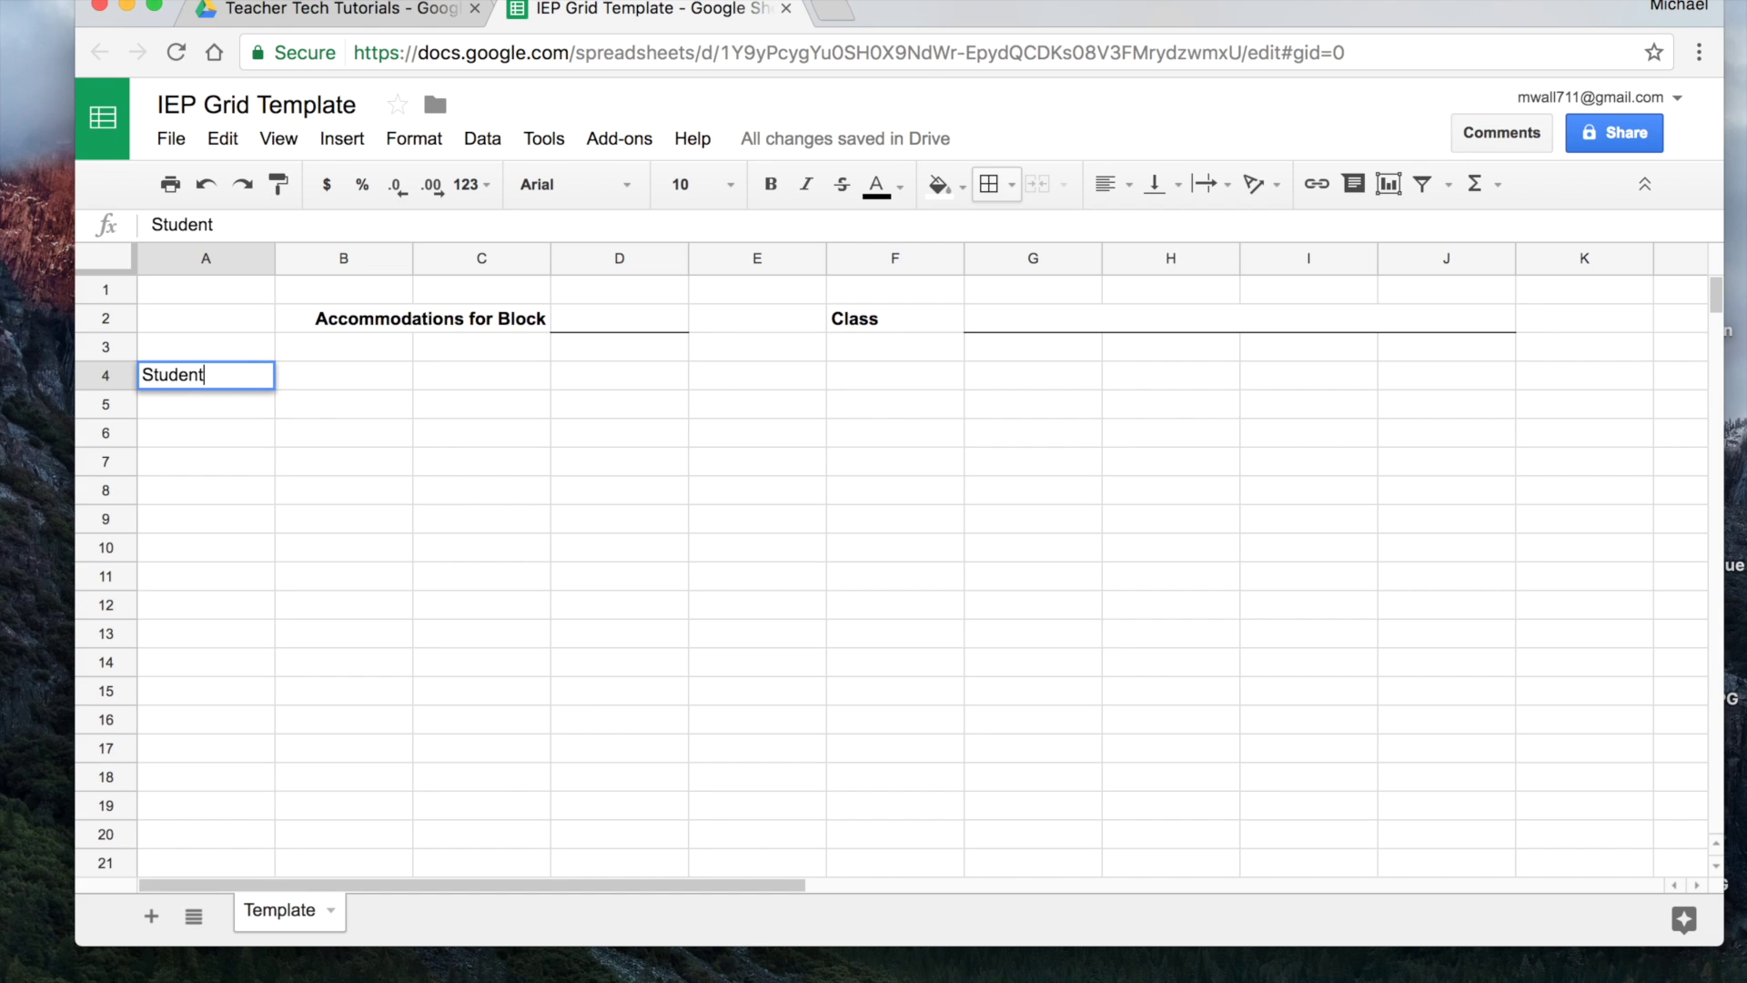
{"action": "left_click", "coordinate": [349, 380]}
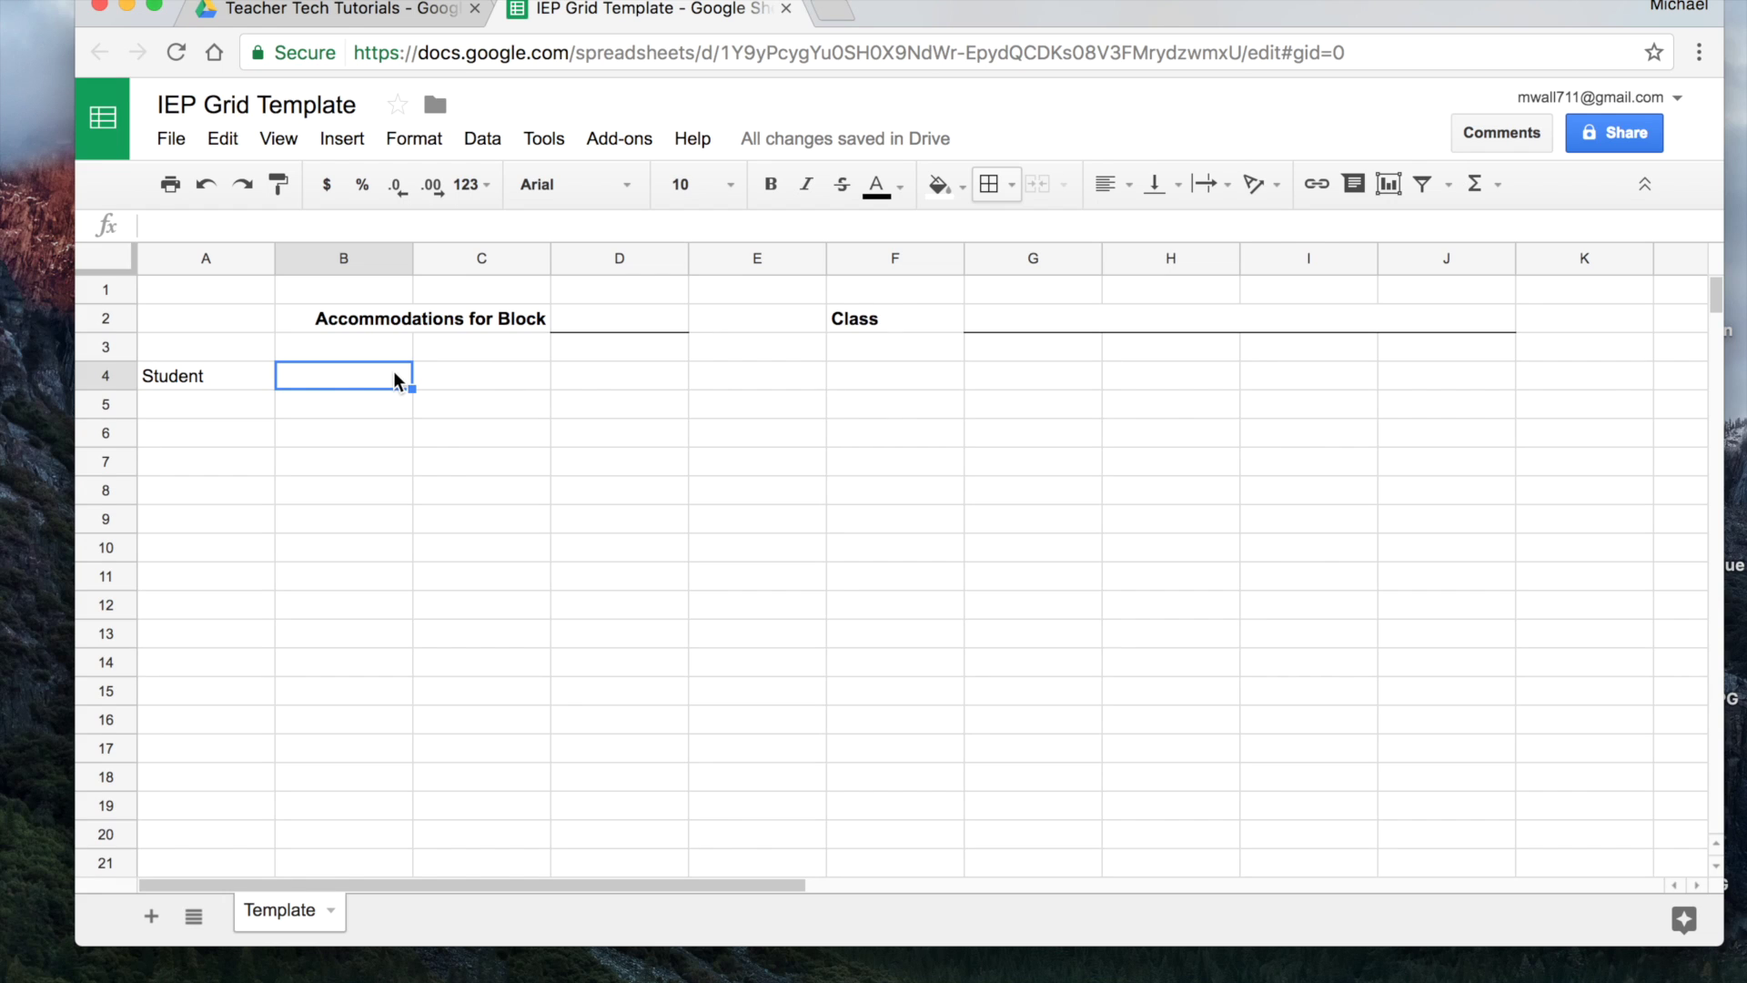
{"action": "type", "text": "Type"}
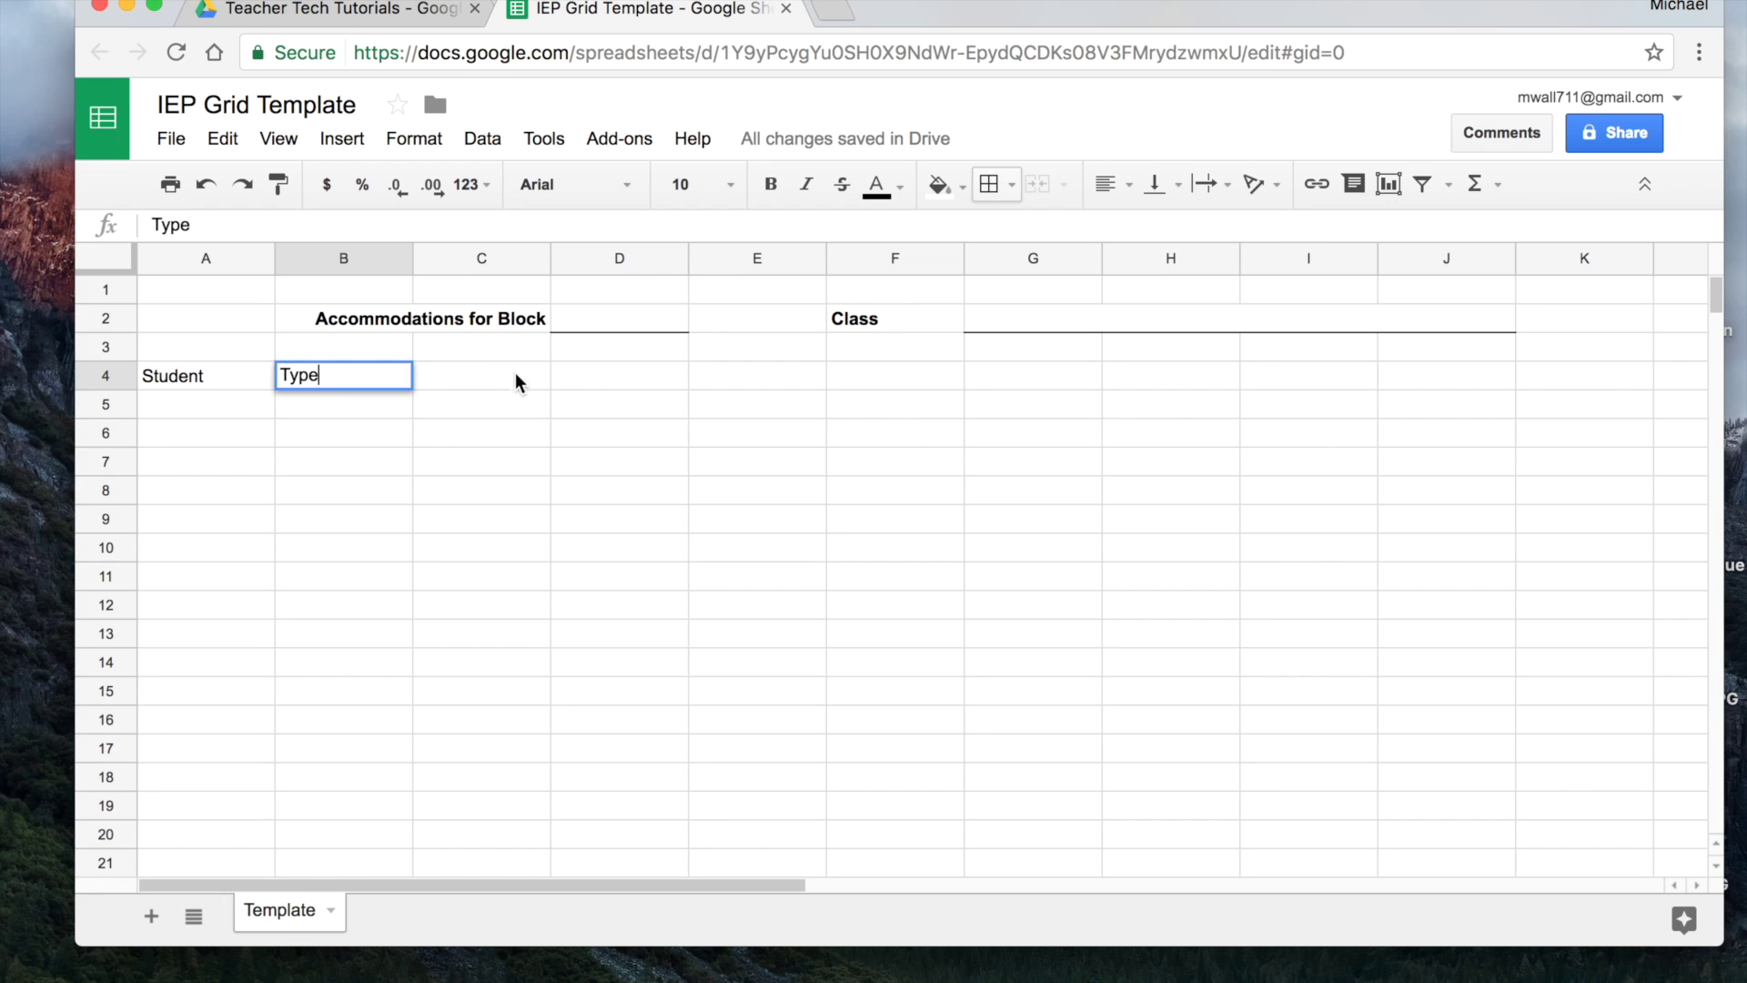
{"action": "left_click", "coordinate": [496, 385]}
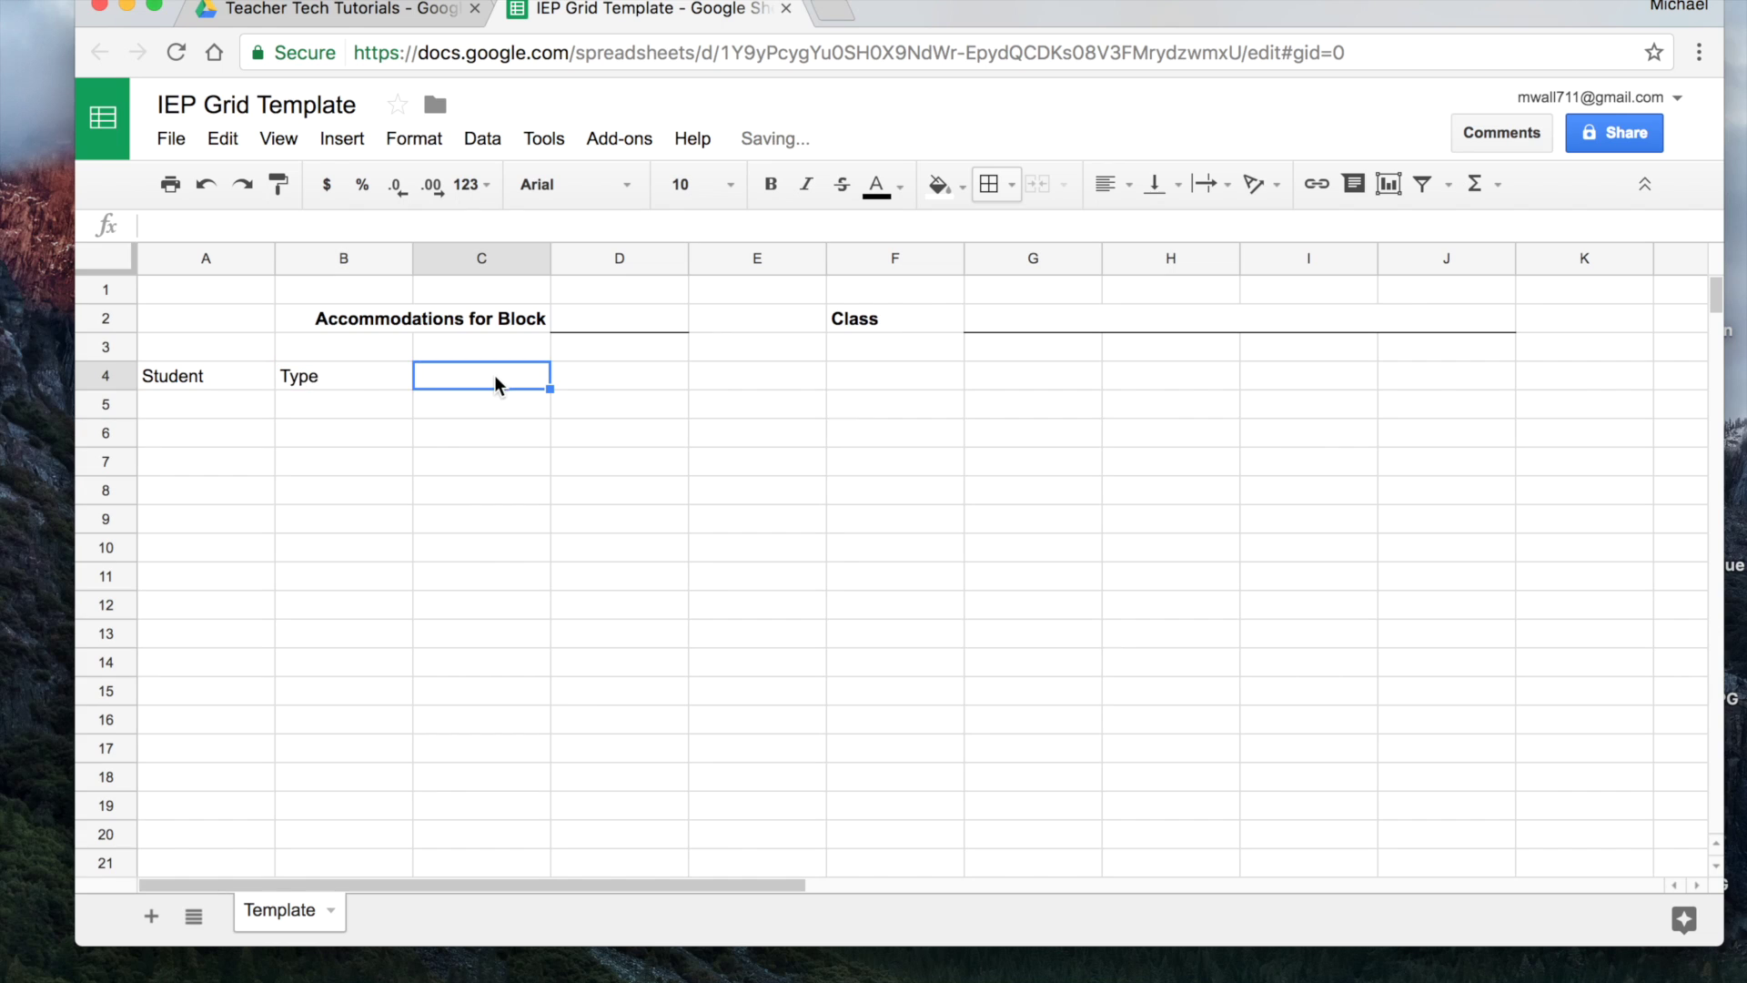
{"action": "type", "text": "Pref"}
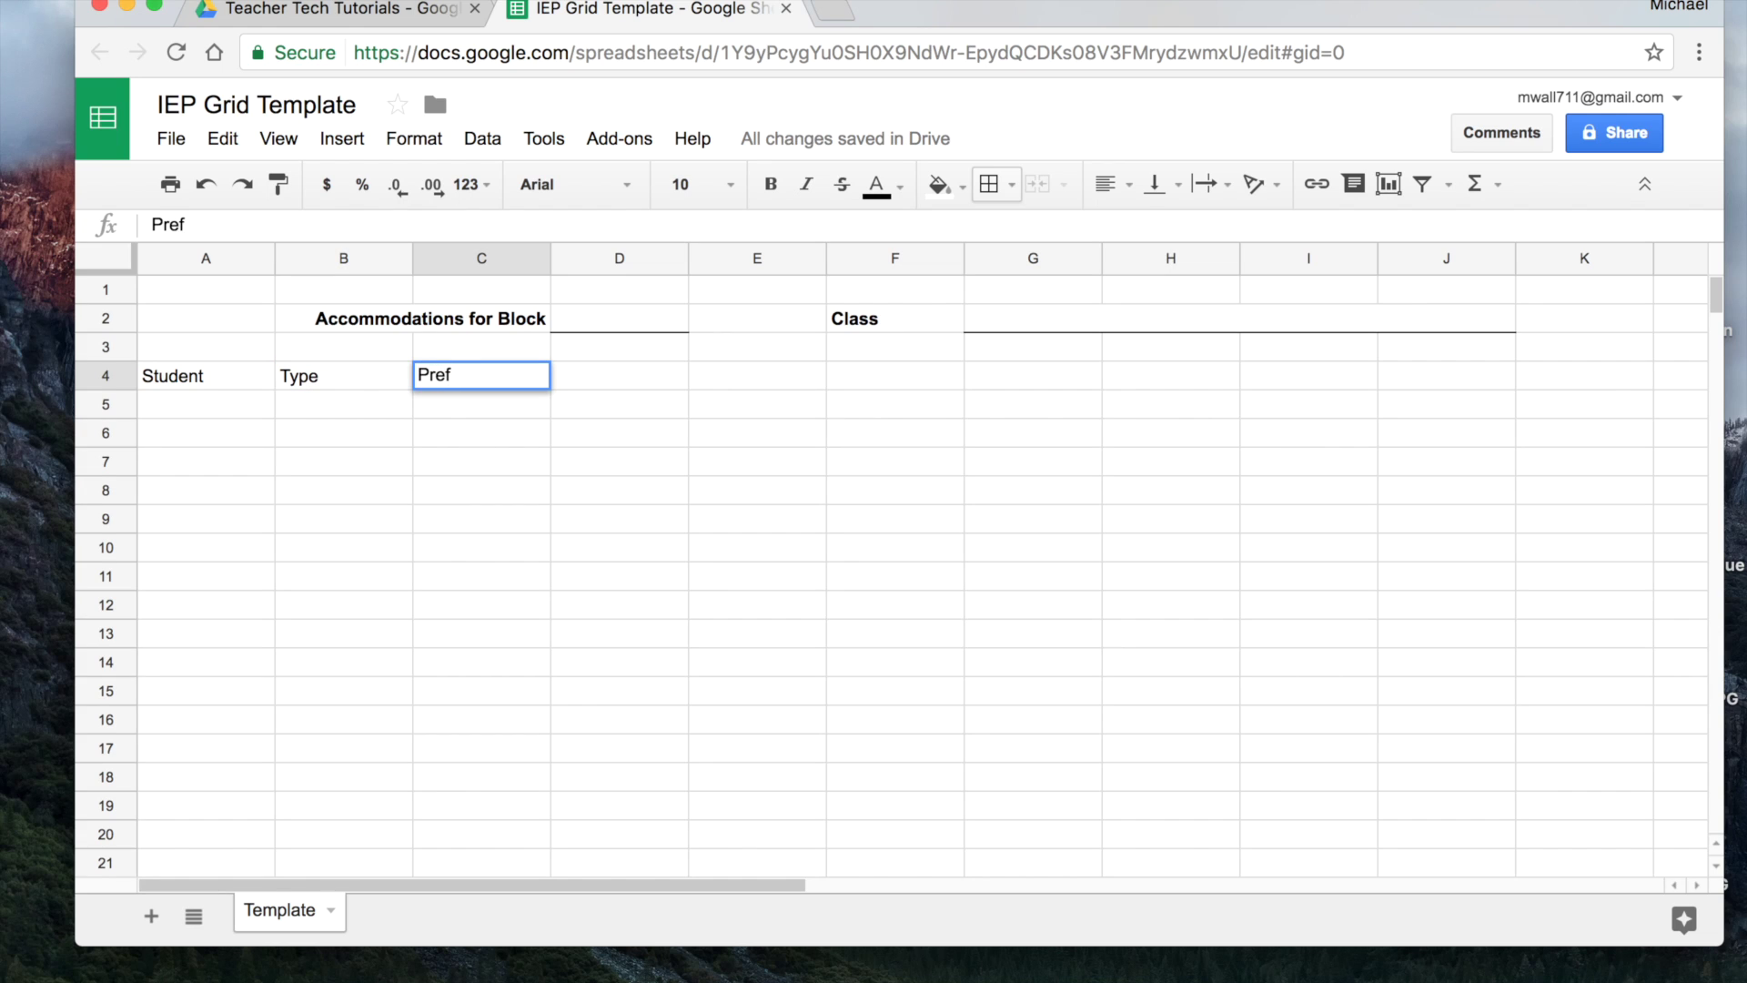
{"action": "key", "text": "Return"}
{"action": "type", "text": "O"}
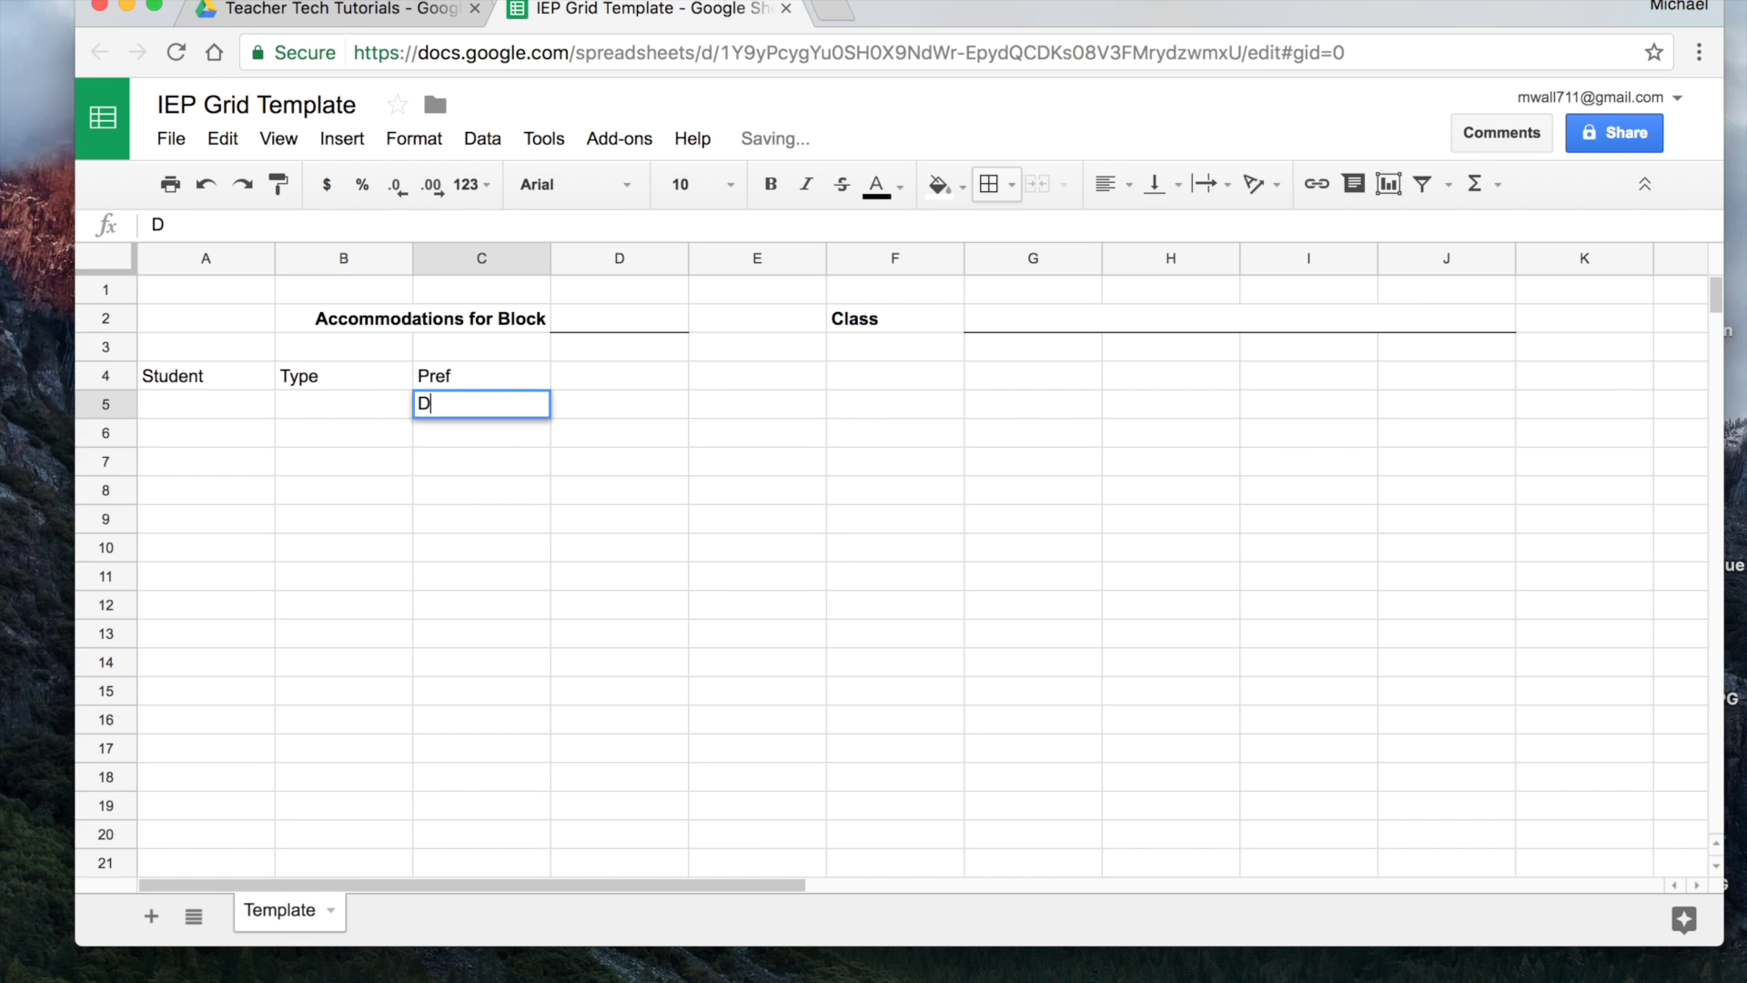
{"action": "key", "text": "BackSpace"}
{"action": "left_click", "coordinate": [480, 375]}
{"action": "left_click", "coordinate": [343, 224]}
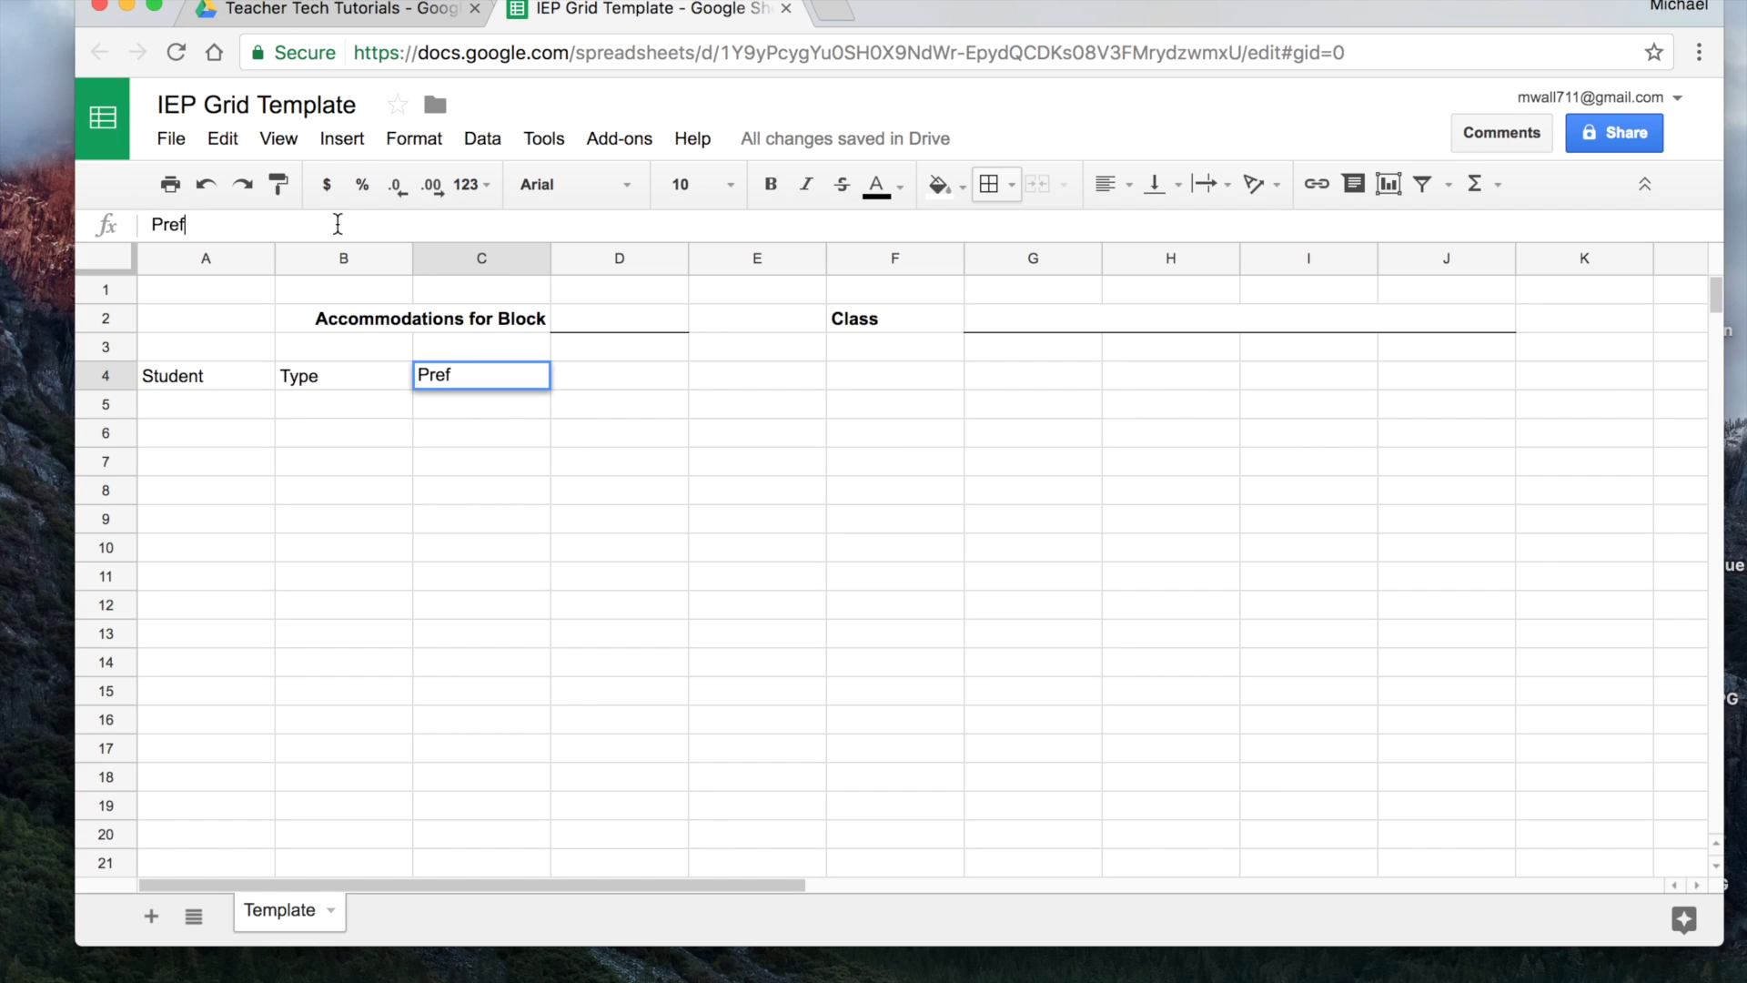
{"action": "type", "text": "S"}
{"action": "key", "text": "BackSpace"}
{"action": "type", "text": "Seating"}
{"action": "left_click", "coordinate": [599, 380]}
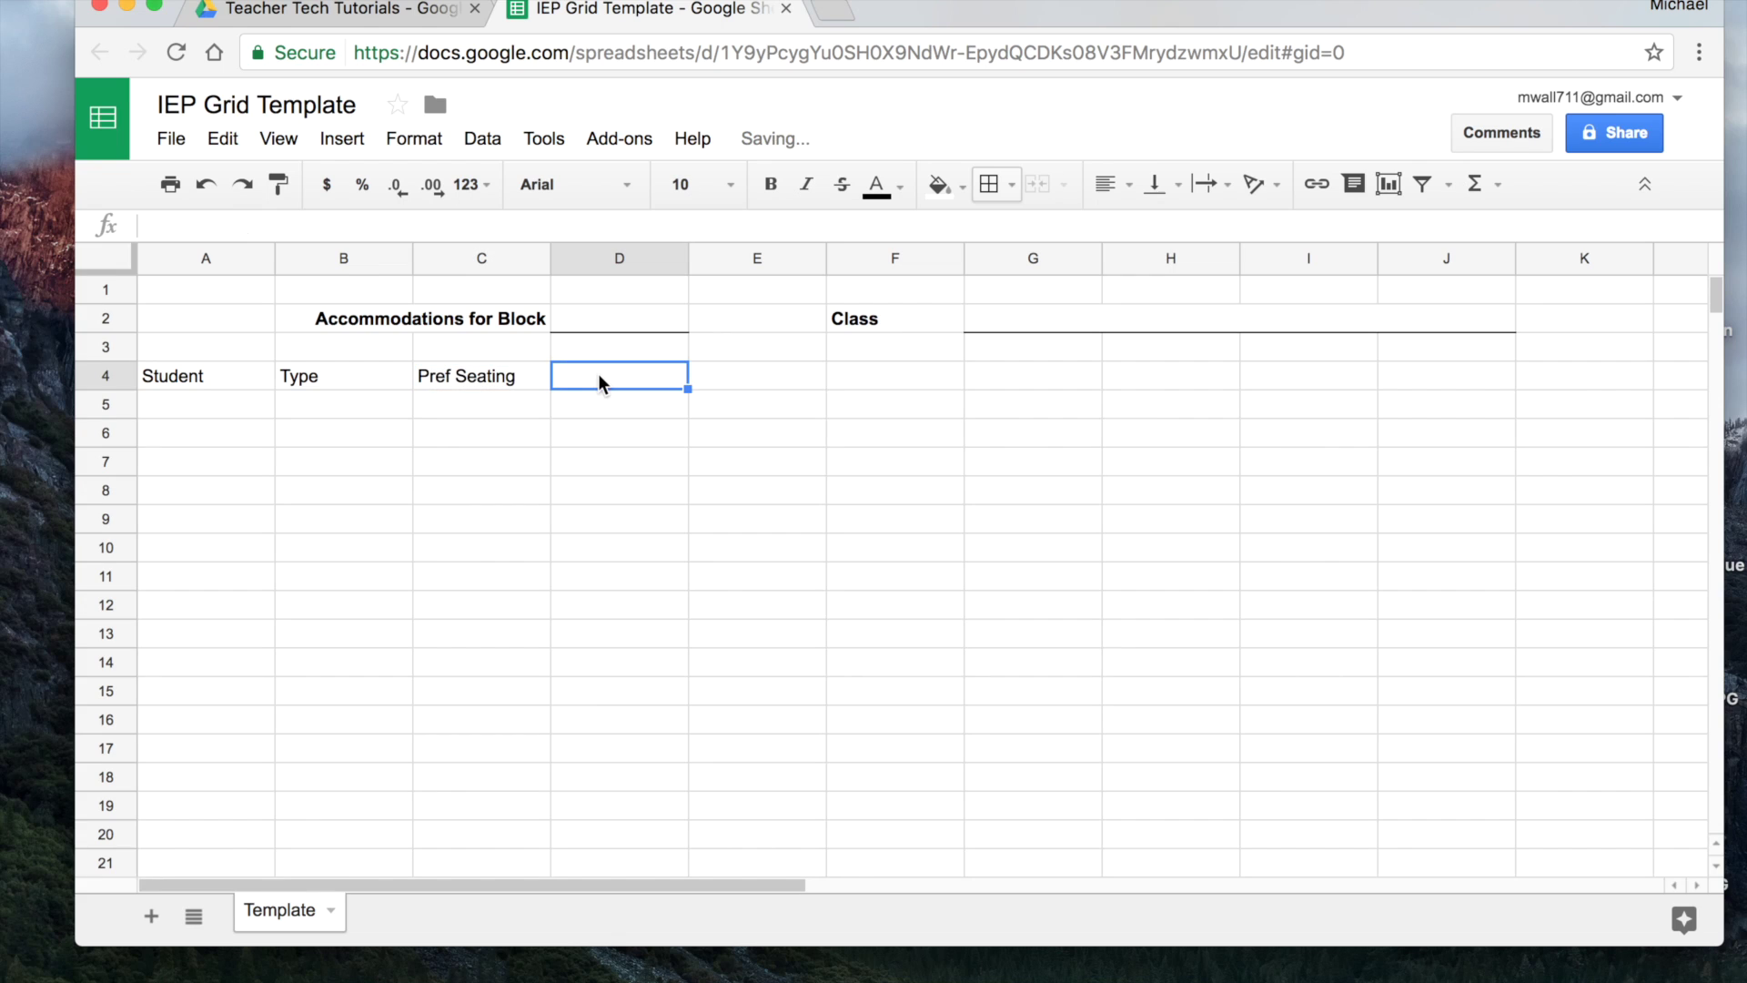
Add headers Extra Time, Home Textbook and Repeat Directions in D4:F4
{"action": "type", "text": "Extra Time"}
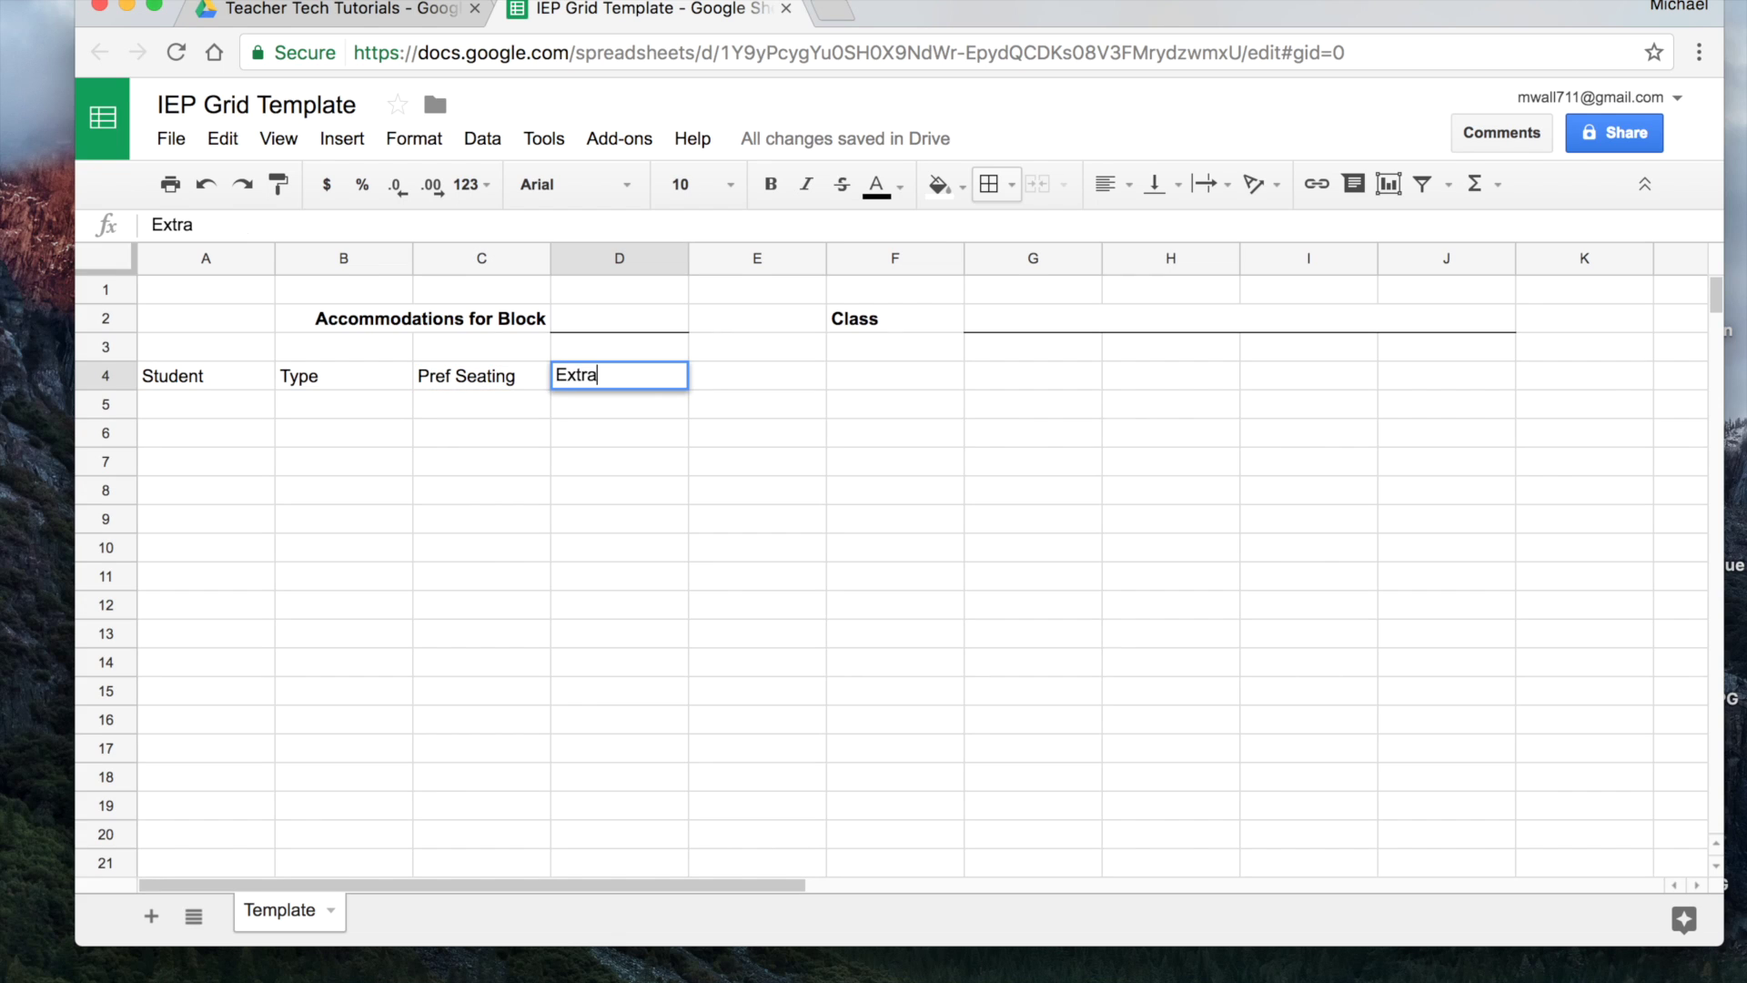
{"action": "left_click", "coordinate": [744, 378]}
{"action": "type", "text": "Home"}
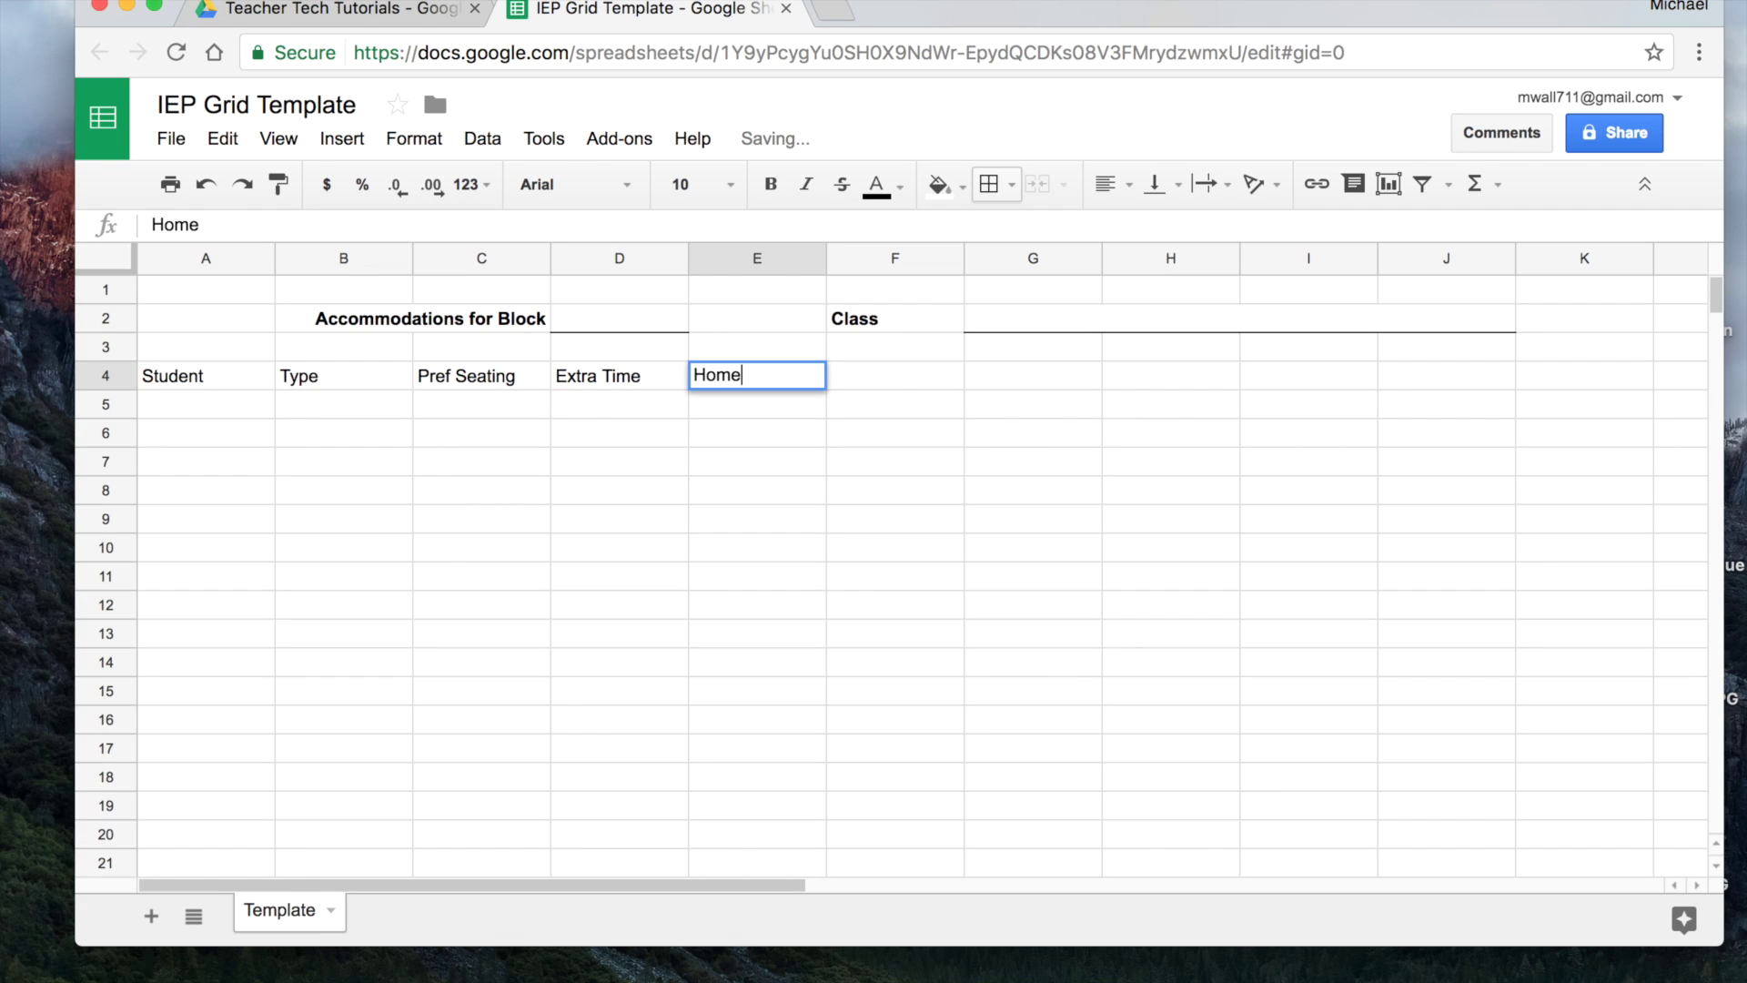
{"action": "type", "text": " Textbook"}
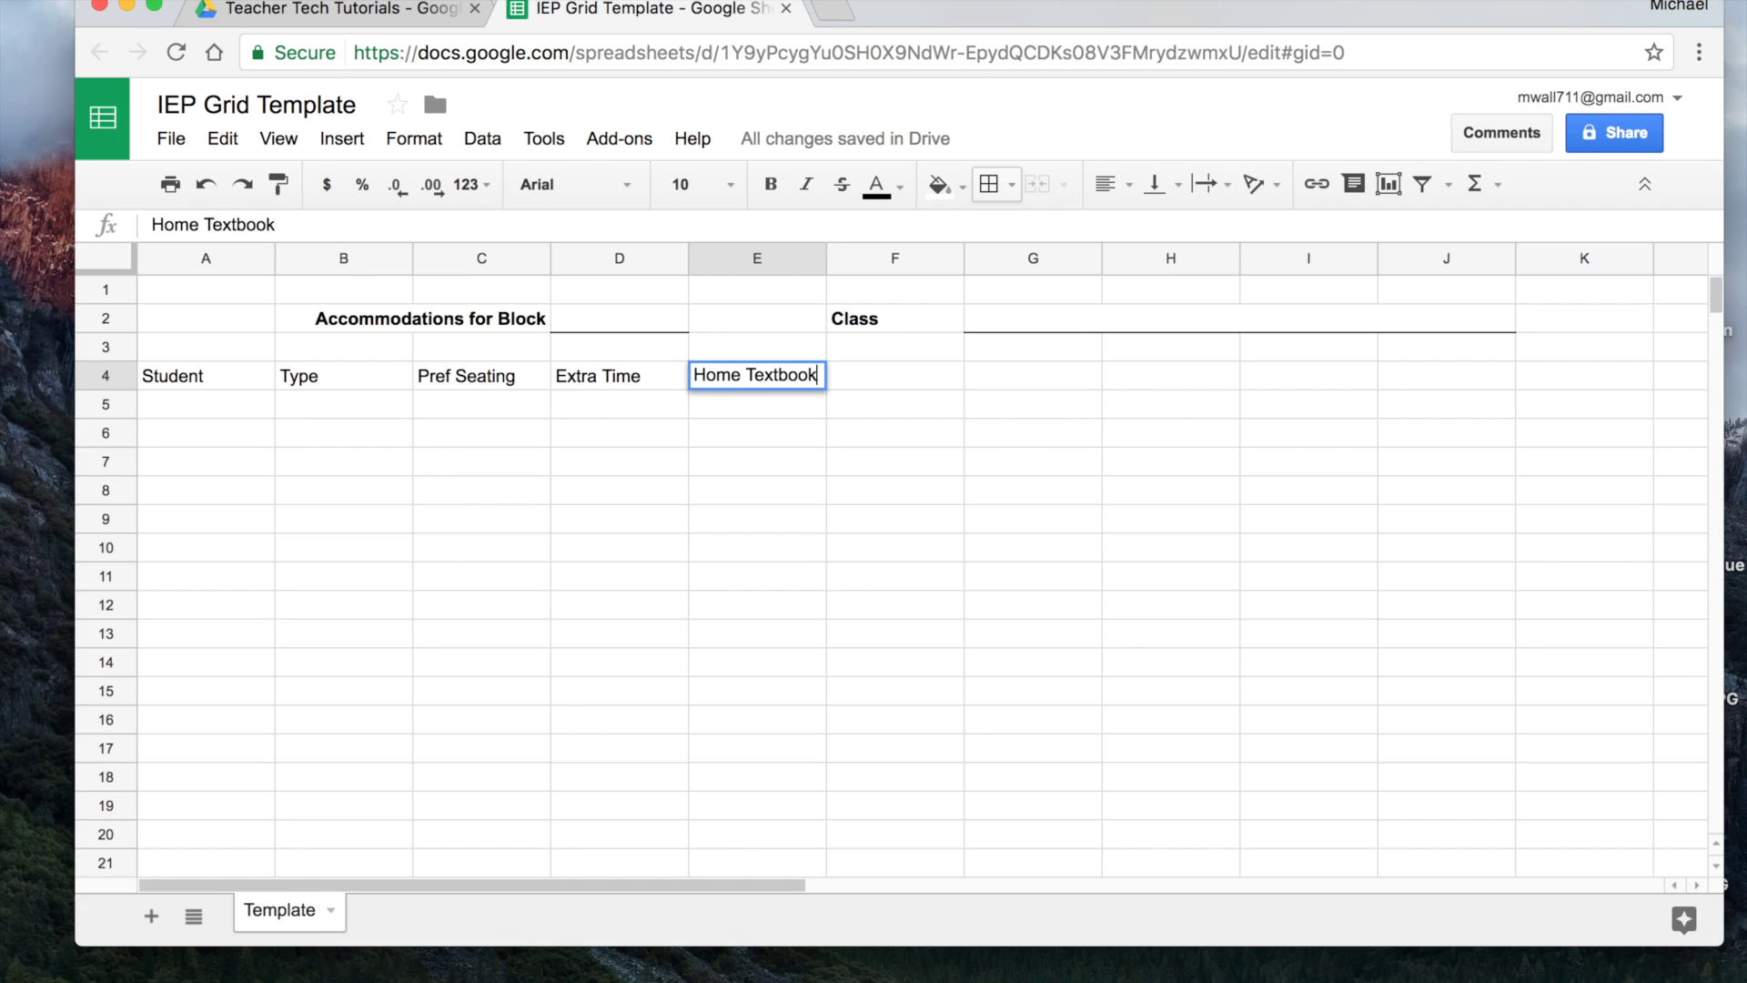
{"action": "left_click", "coordinate": [924, 377]}
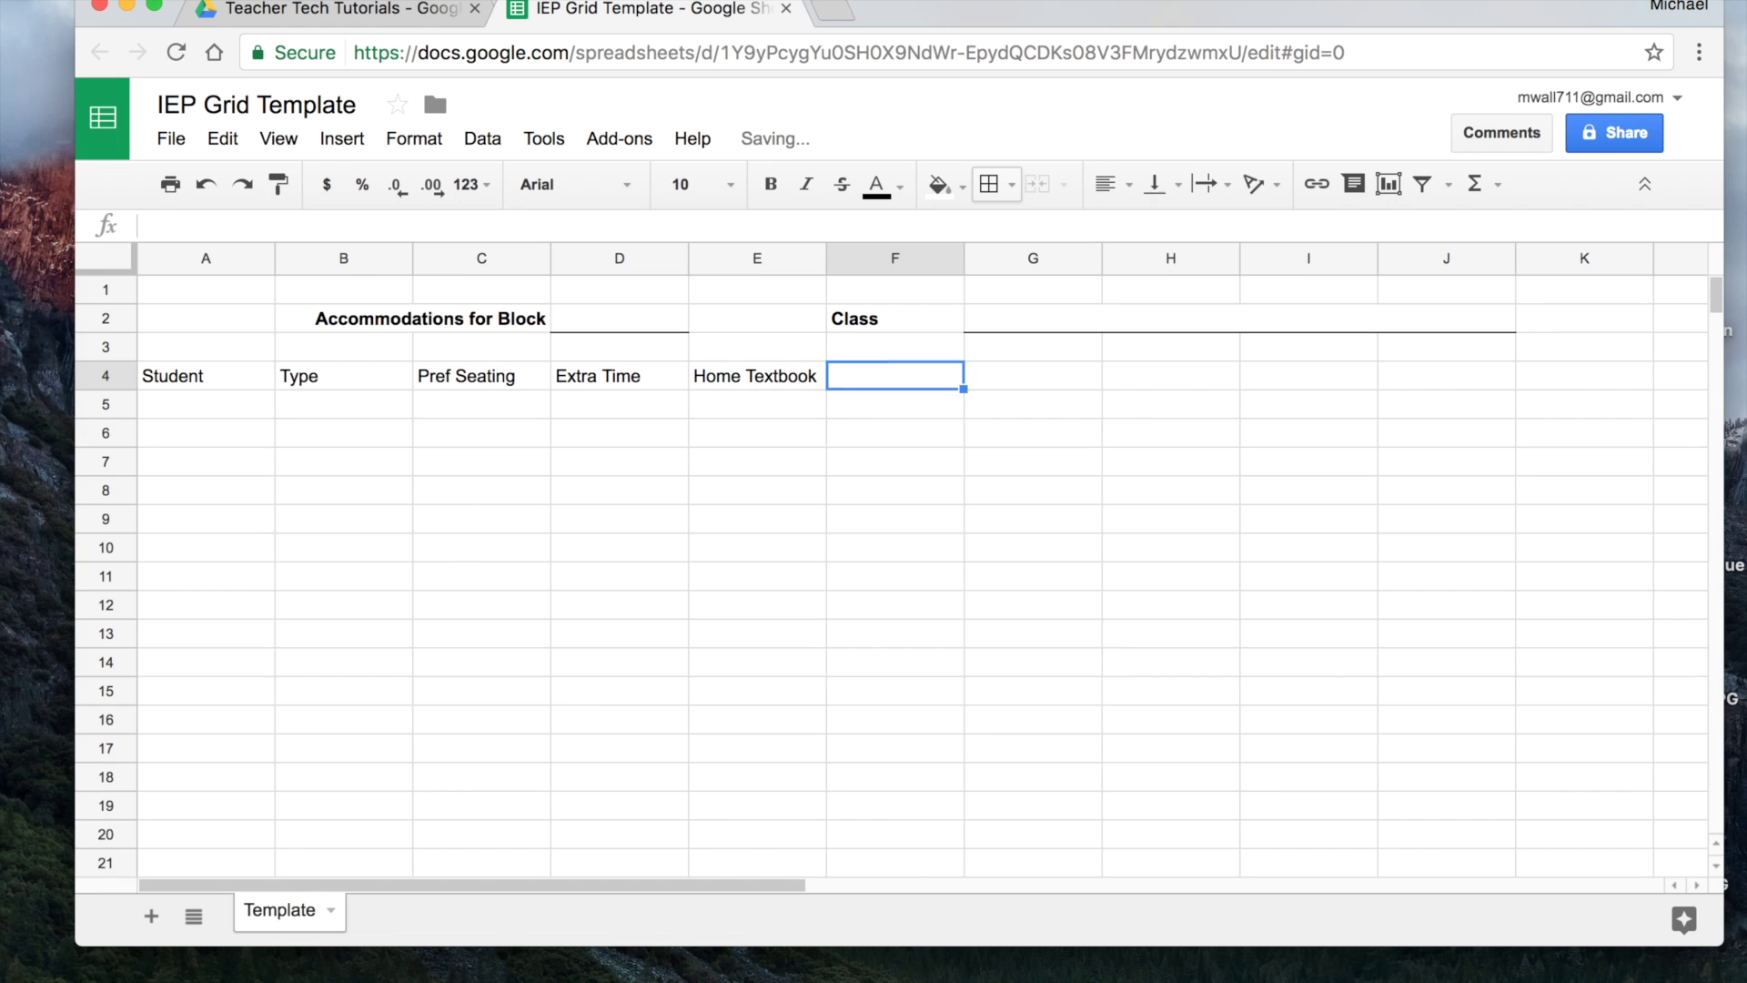
{"action": "type", "text": "Repeat"}
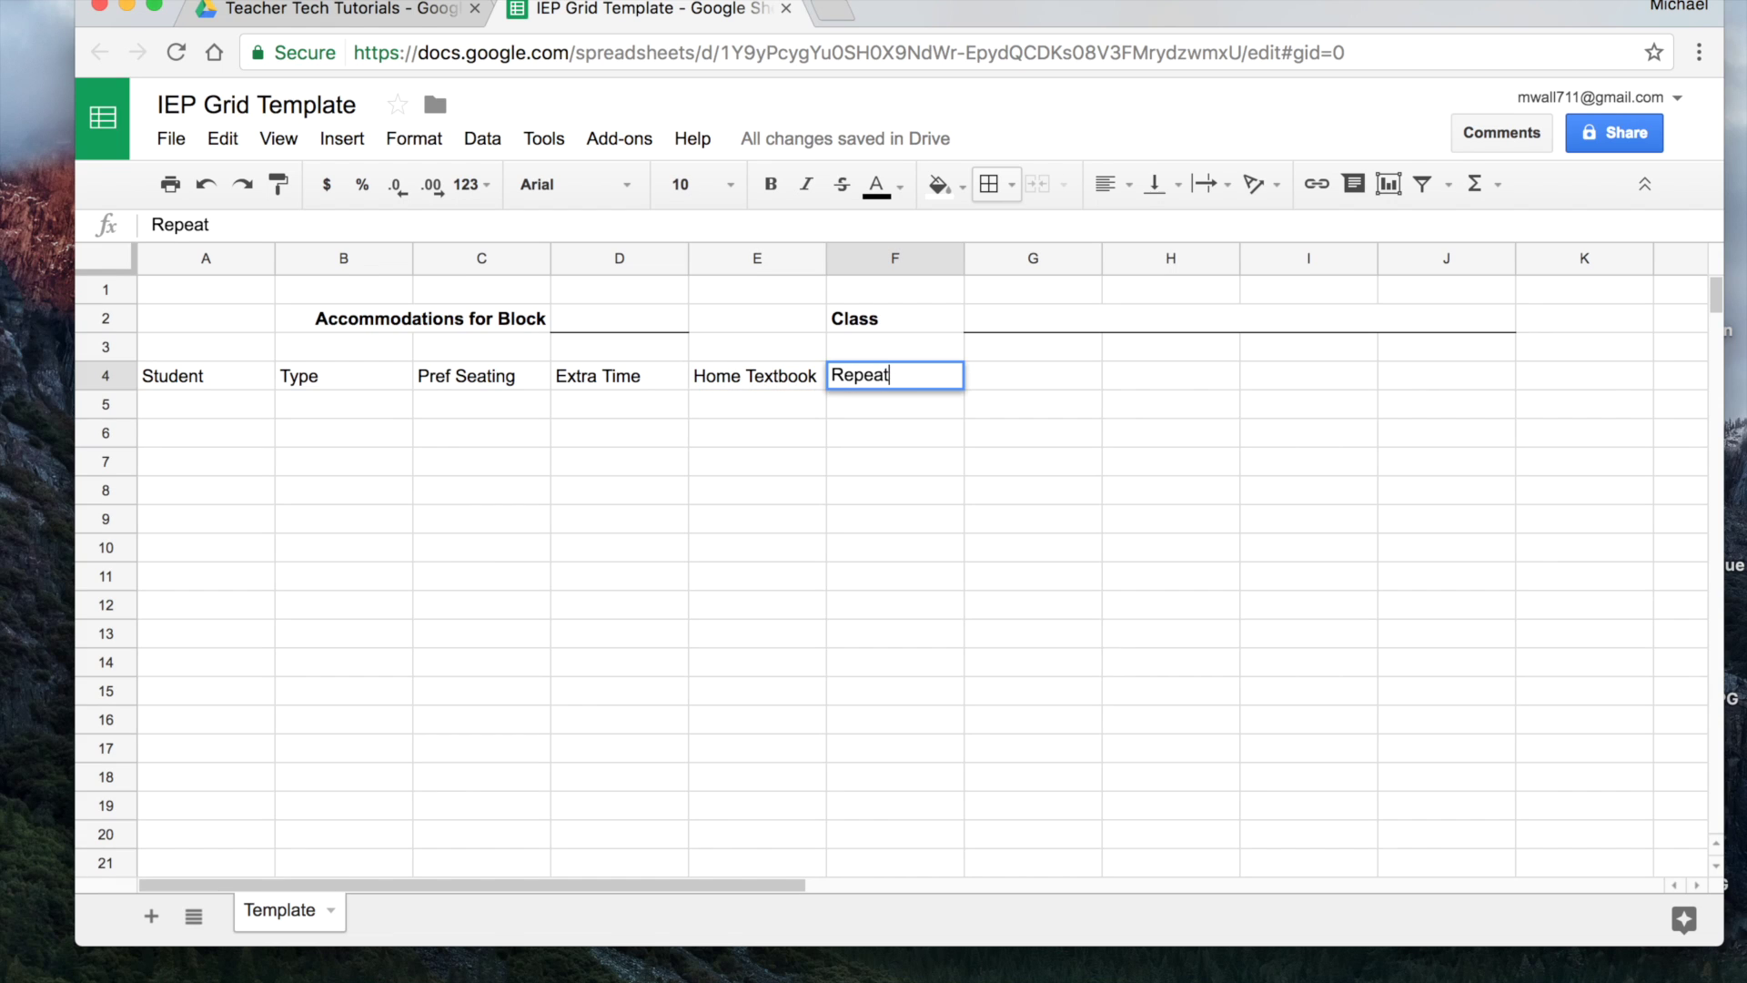
{"action": "type", "text": " Dirctions"}
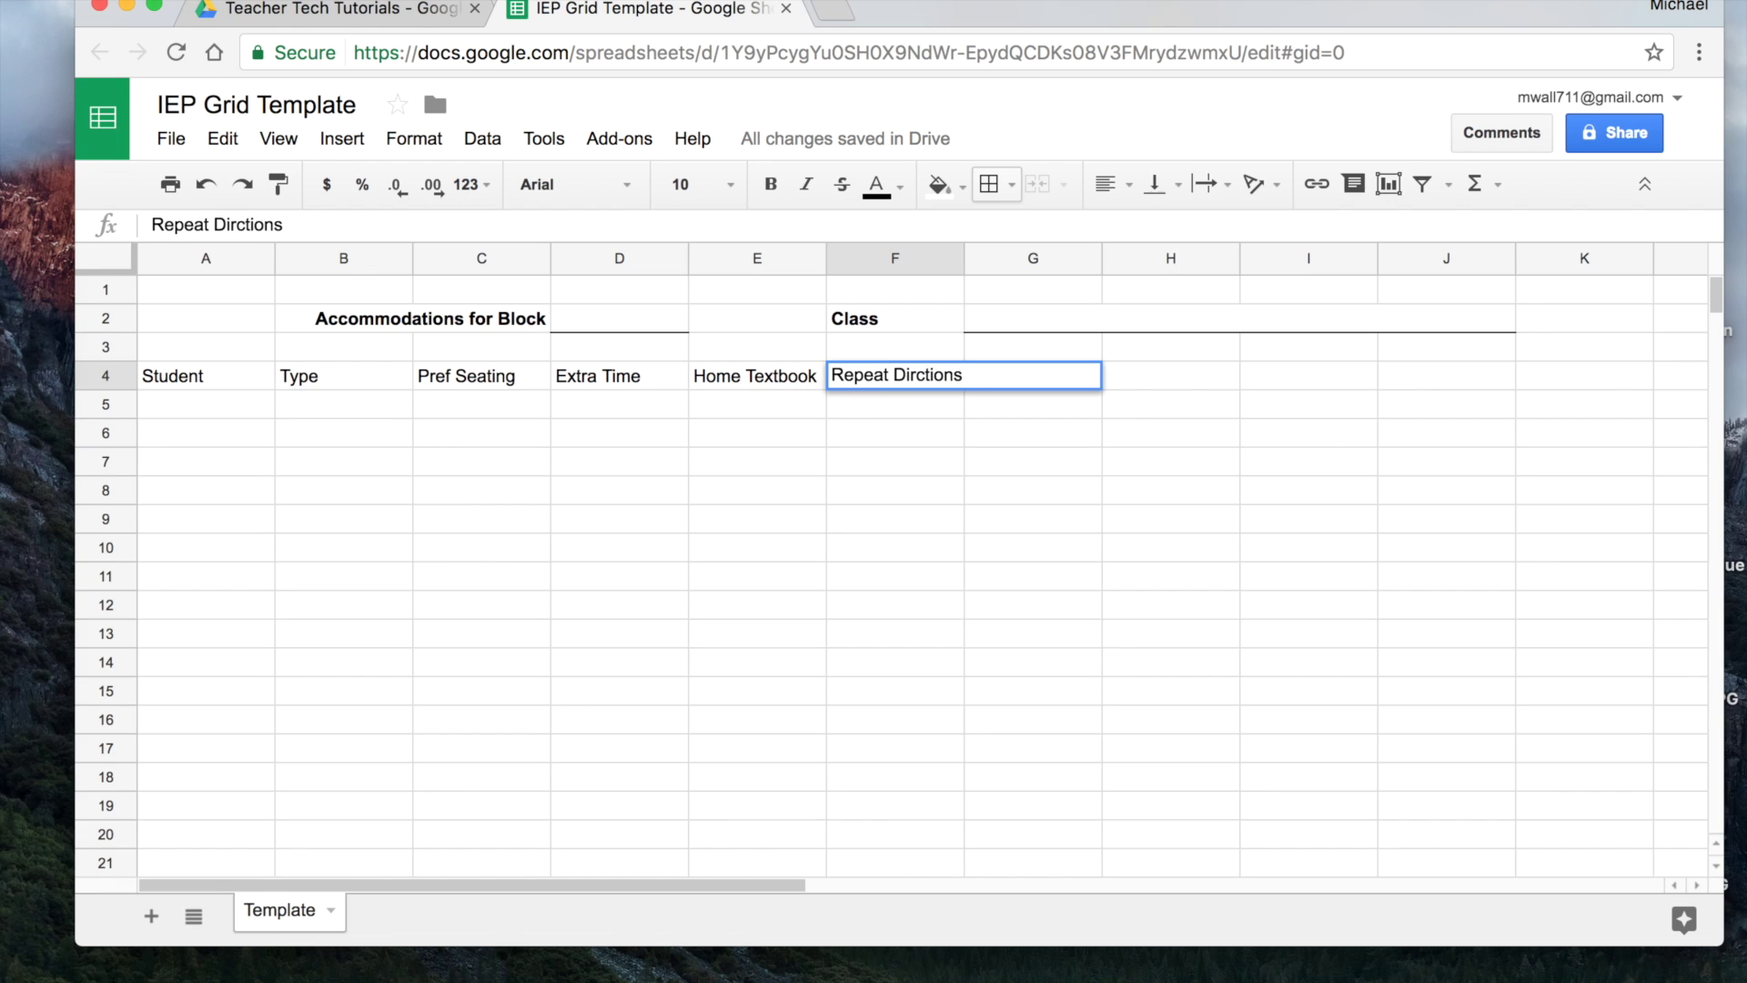
{"action": "key", "text": "BackSpace"}
{"action": "key", "text": "BackSpace"}
{"action": "key", "text": "BackSpace"}
{"action": "key", "text": "BackSpace"}
{"action": "key", "text": "BackSpace"}
{"action": "key", "text": "BackSpace"}
{"action": "type", "text": "ectin"}
{"action": "key", "text": "BackSpace"}
{"action": "type", "text": "ons"}
{"action": "left_click", "coordinate": [1076, 435]}
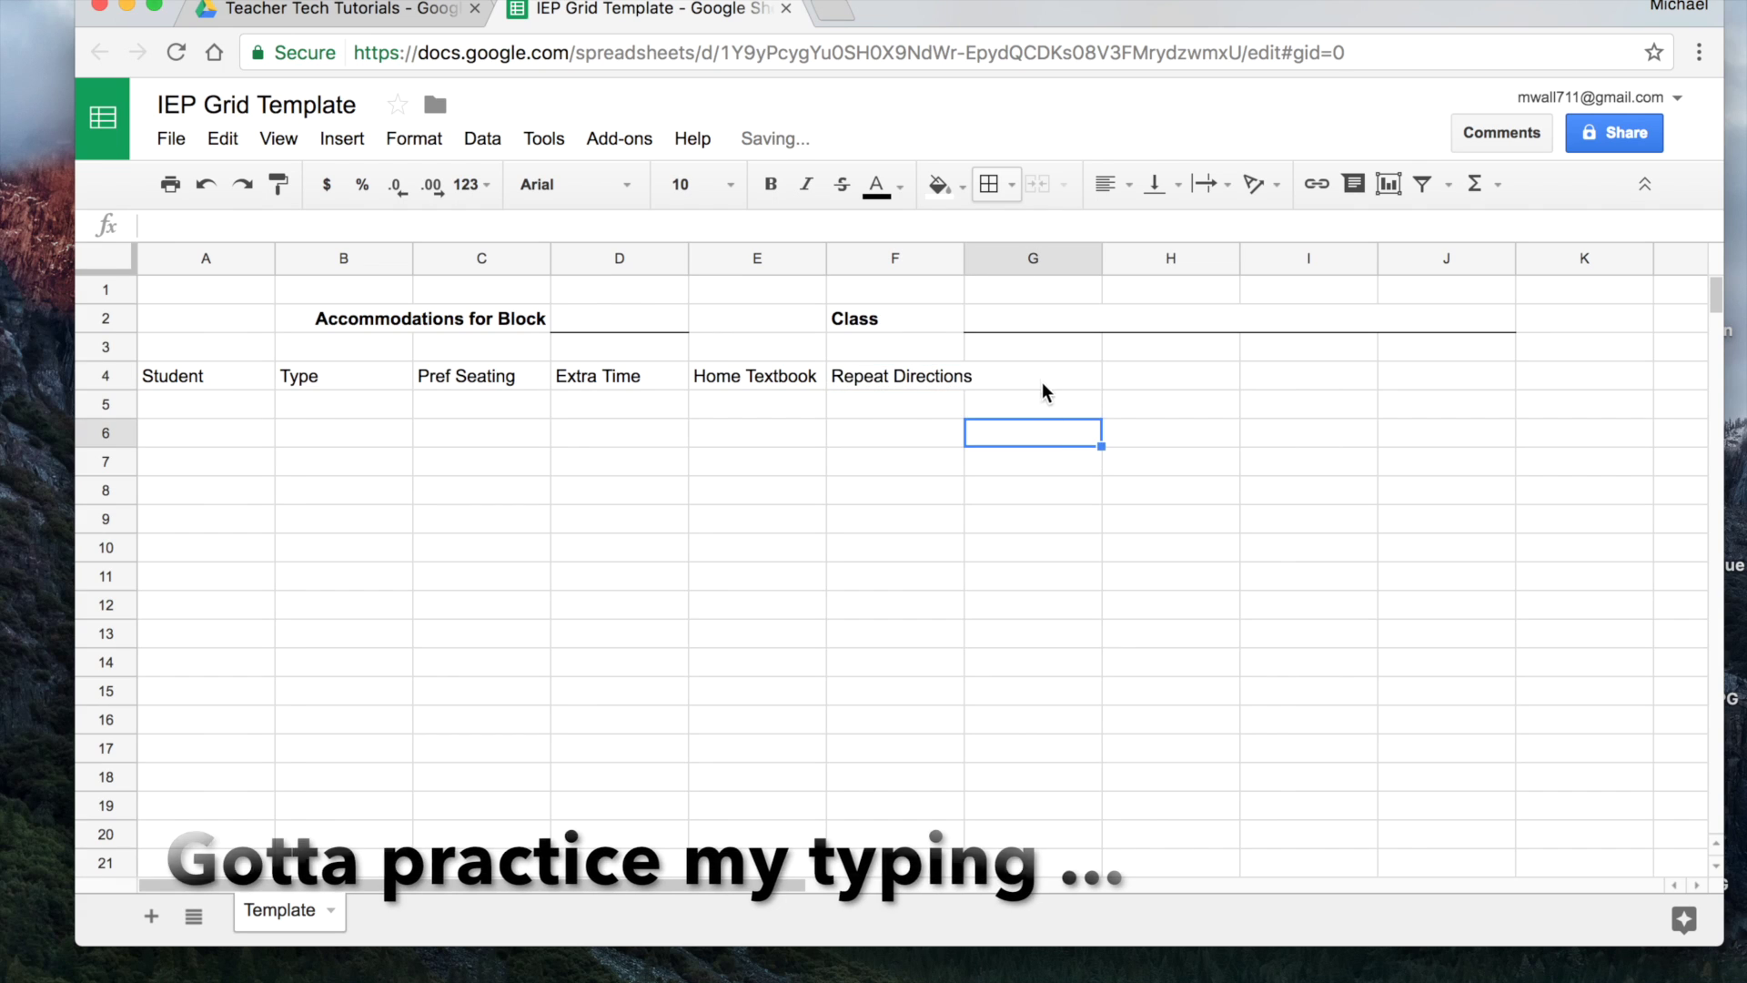
Add headers Study Guides, Copy of Notes and Reduced Work in G4:I4
{"action": "left_click", "coordinate": [1037, 376]}
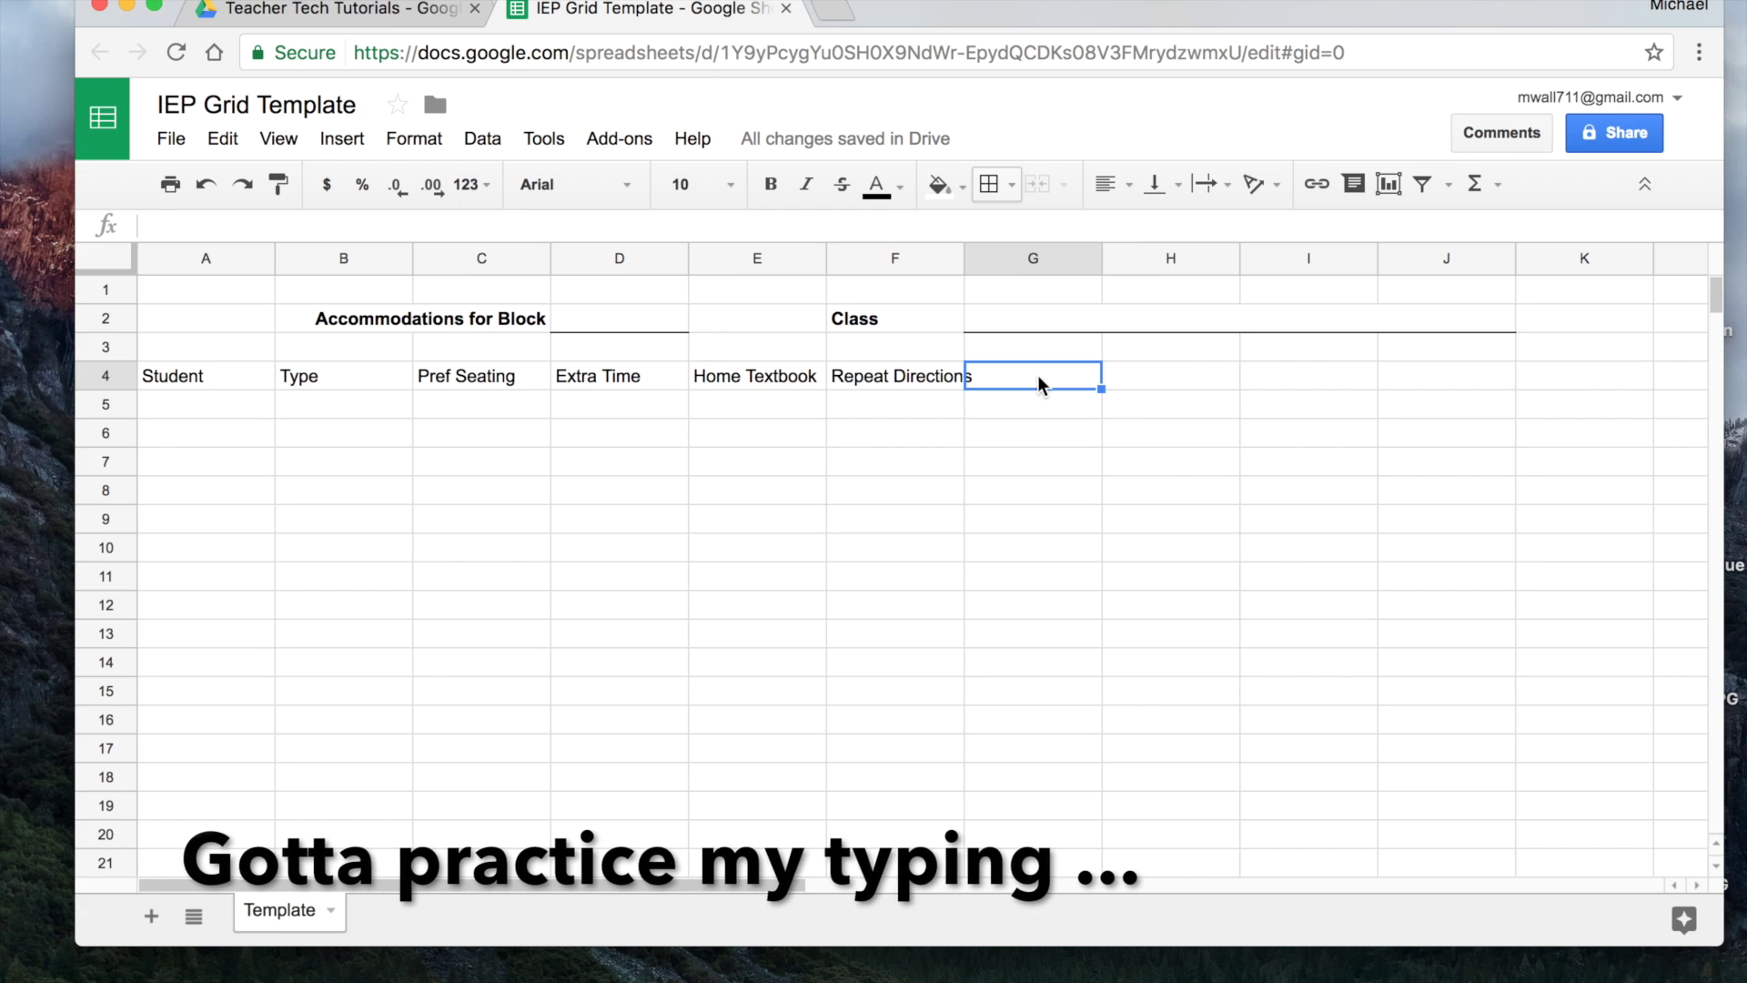
{"action": "type", "text": "Study Guide"}
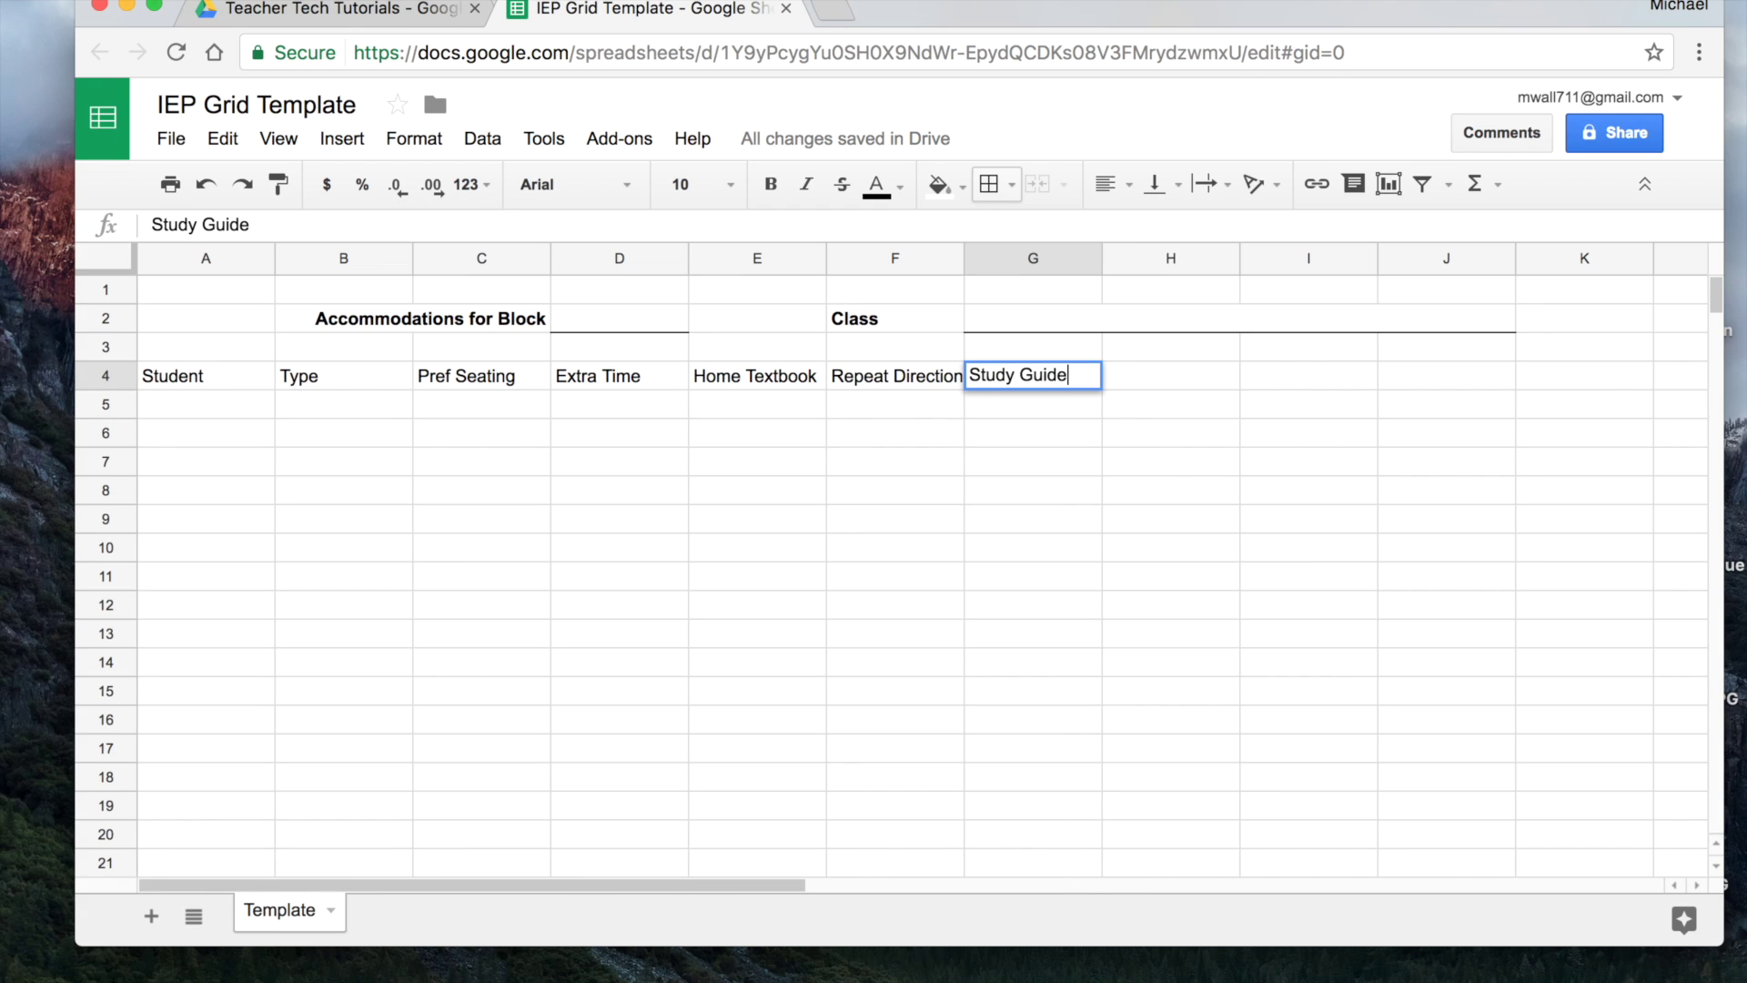
{"action": "type", "text": "s"}
{"action": "key", "text": "Tab"}
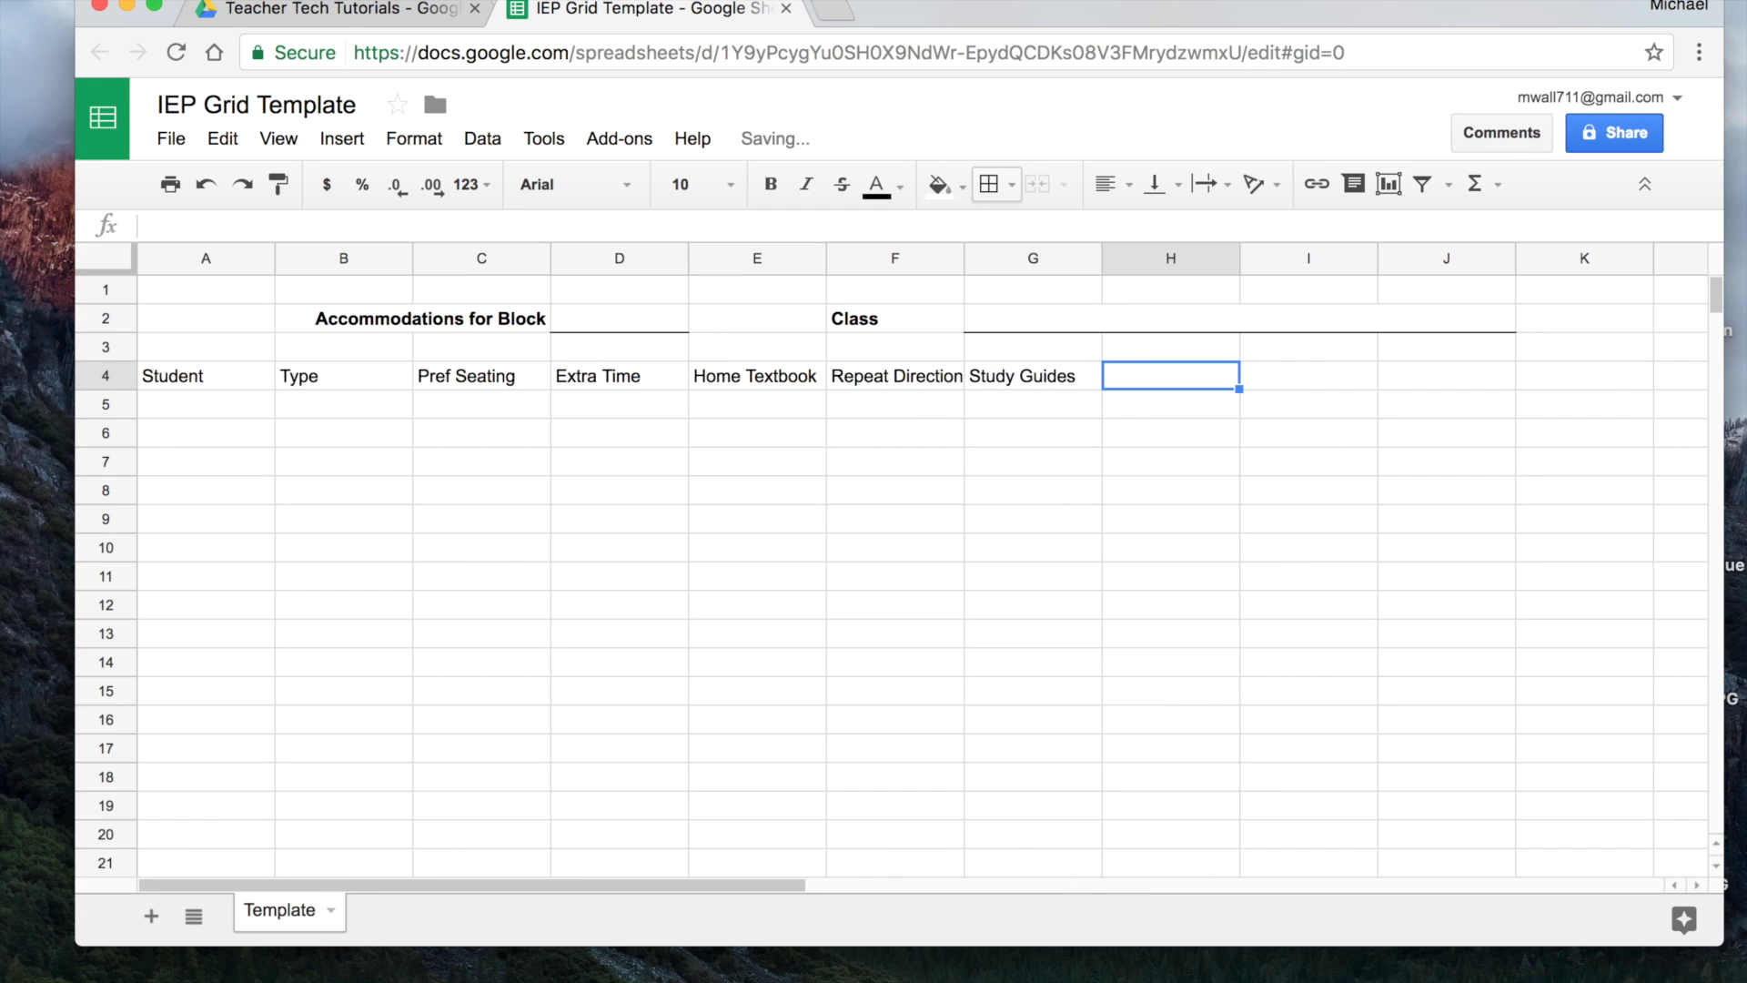
{"action": "type", "text": "Copy "}
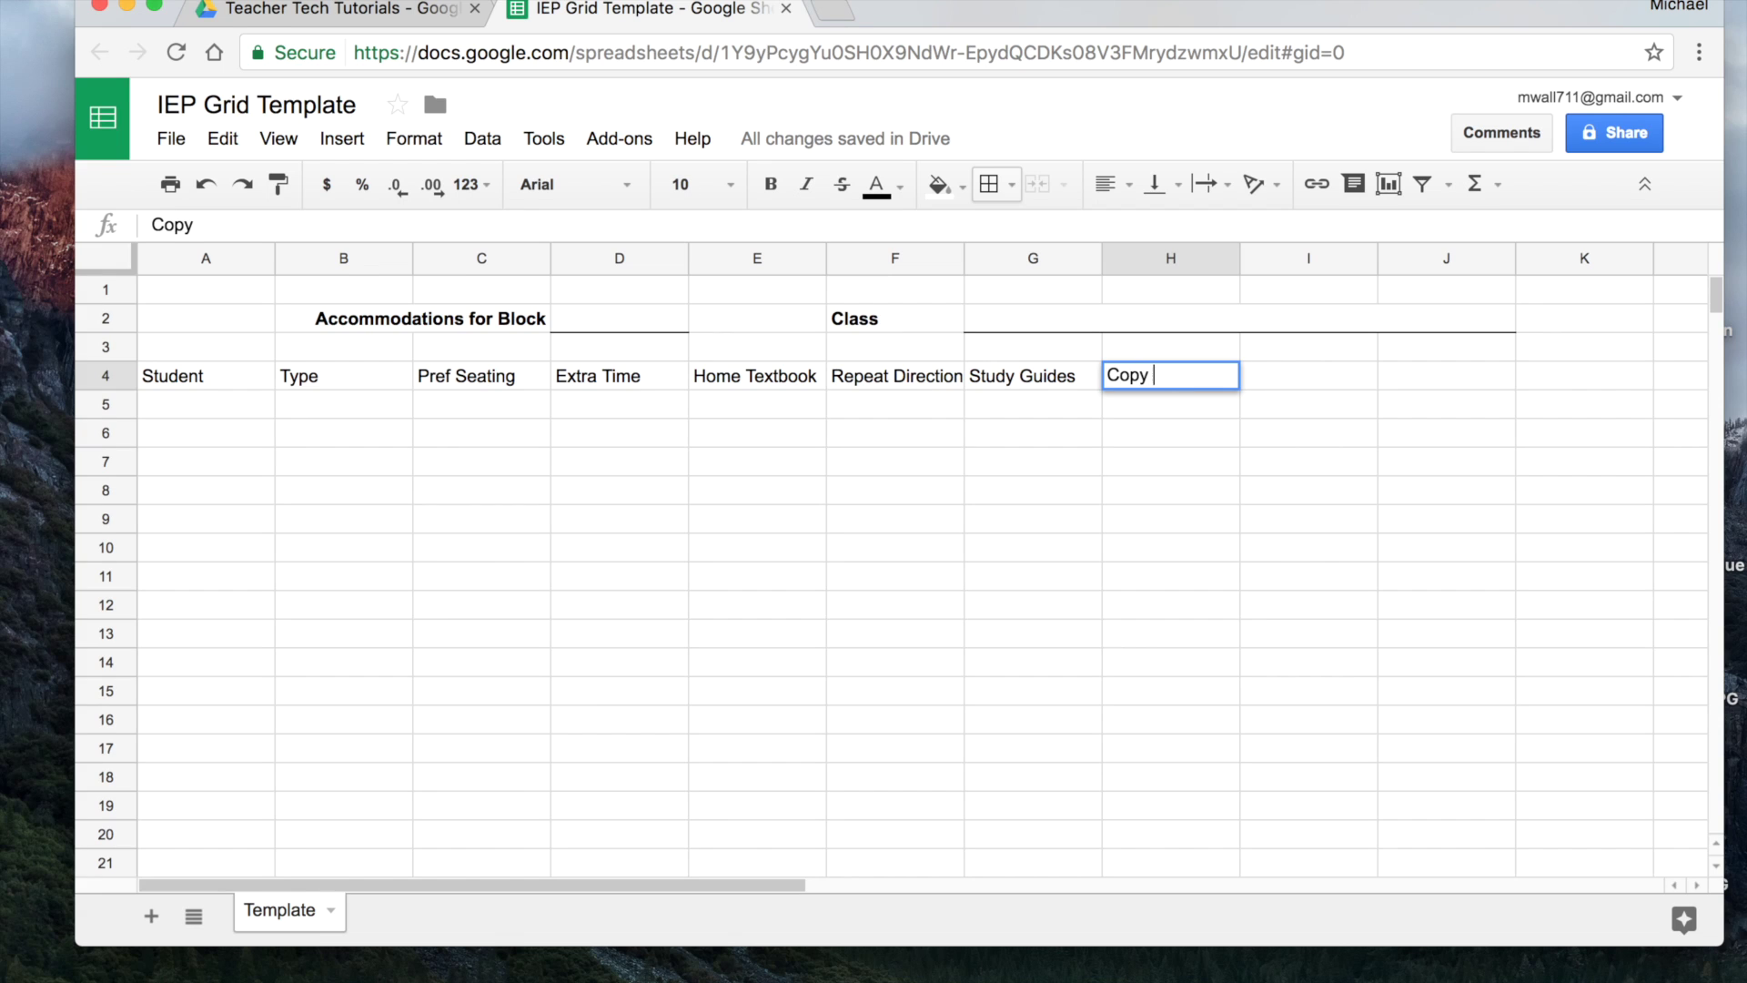
{"action": "type", "text": "of Notes"}
{"action": "key", "text": "Tab"}
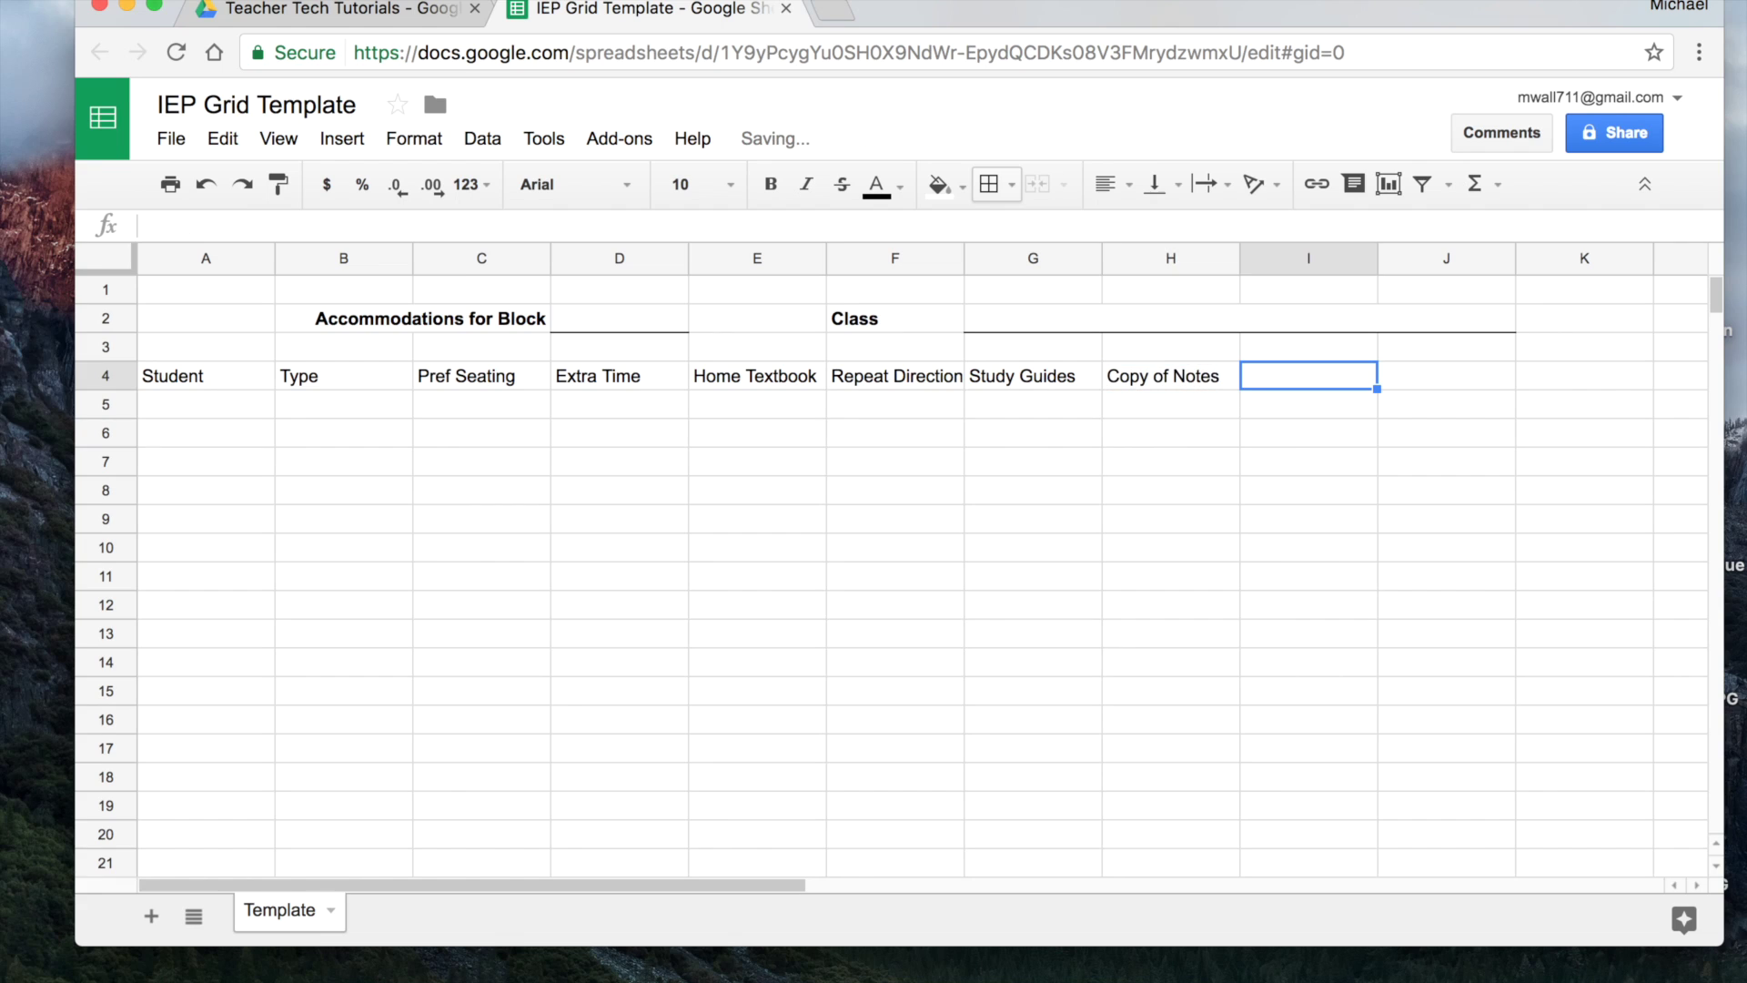
{"action": "type", "text": "Reduce"}
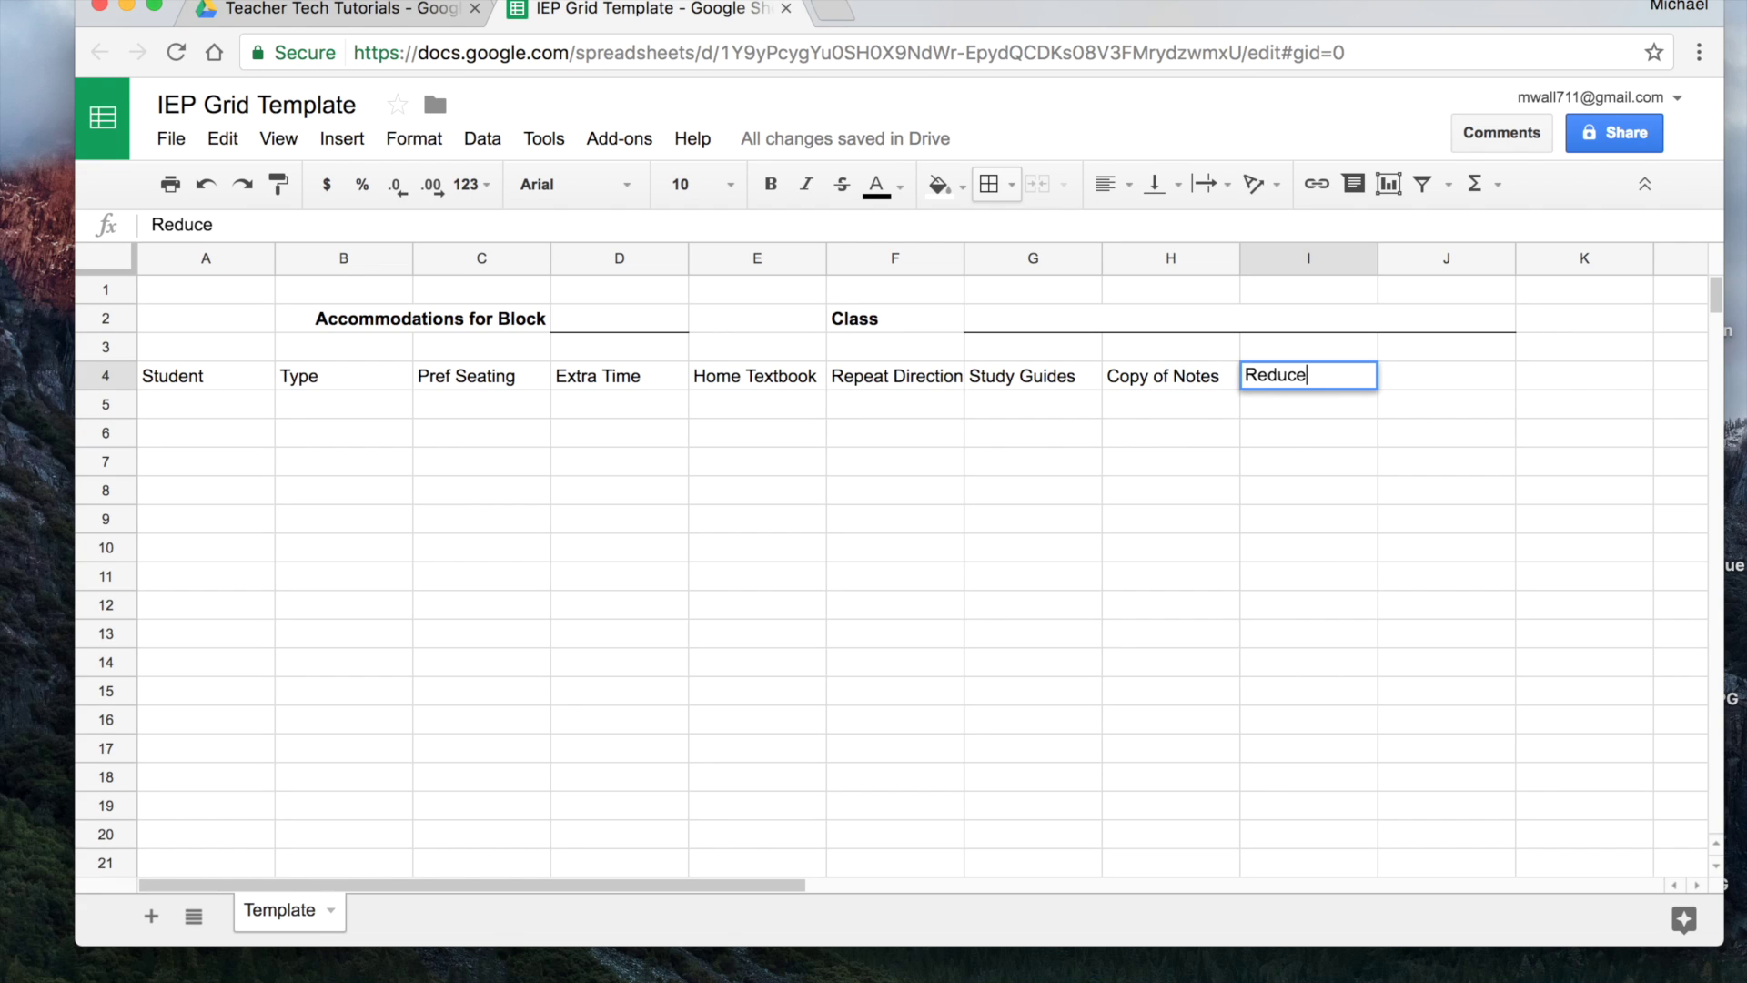
{"action": "type", "text": "d Work"}
{"action": "key", "text": "Tab"}
Add headers Modified Tests, Tests in Small Groups and Wordbanks in J4:L4
{"action": "type", "text": "Modificed"}
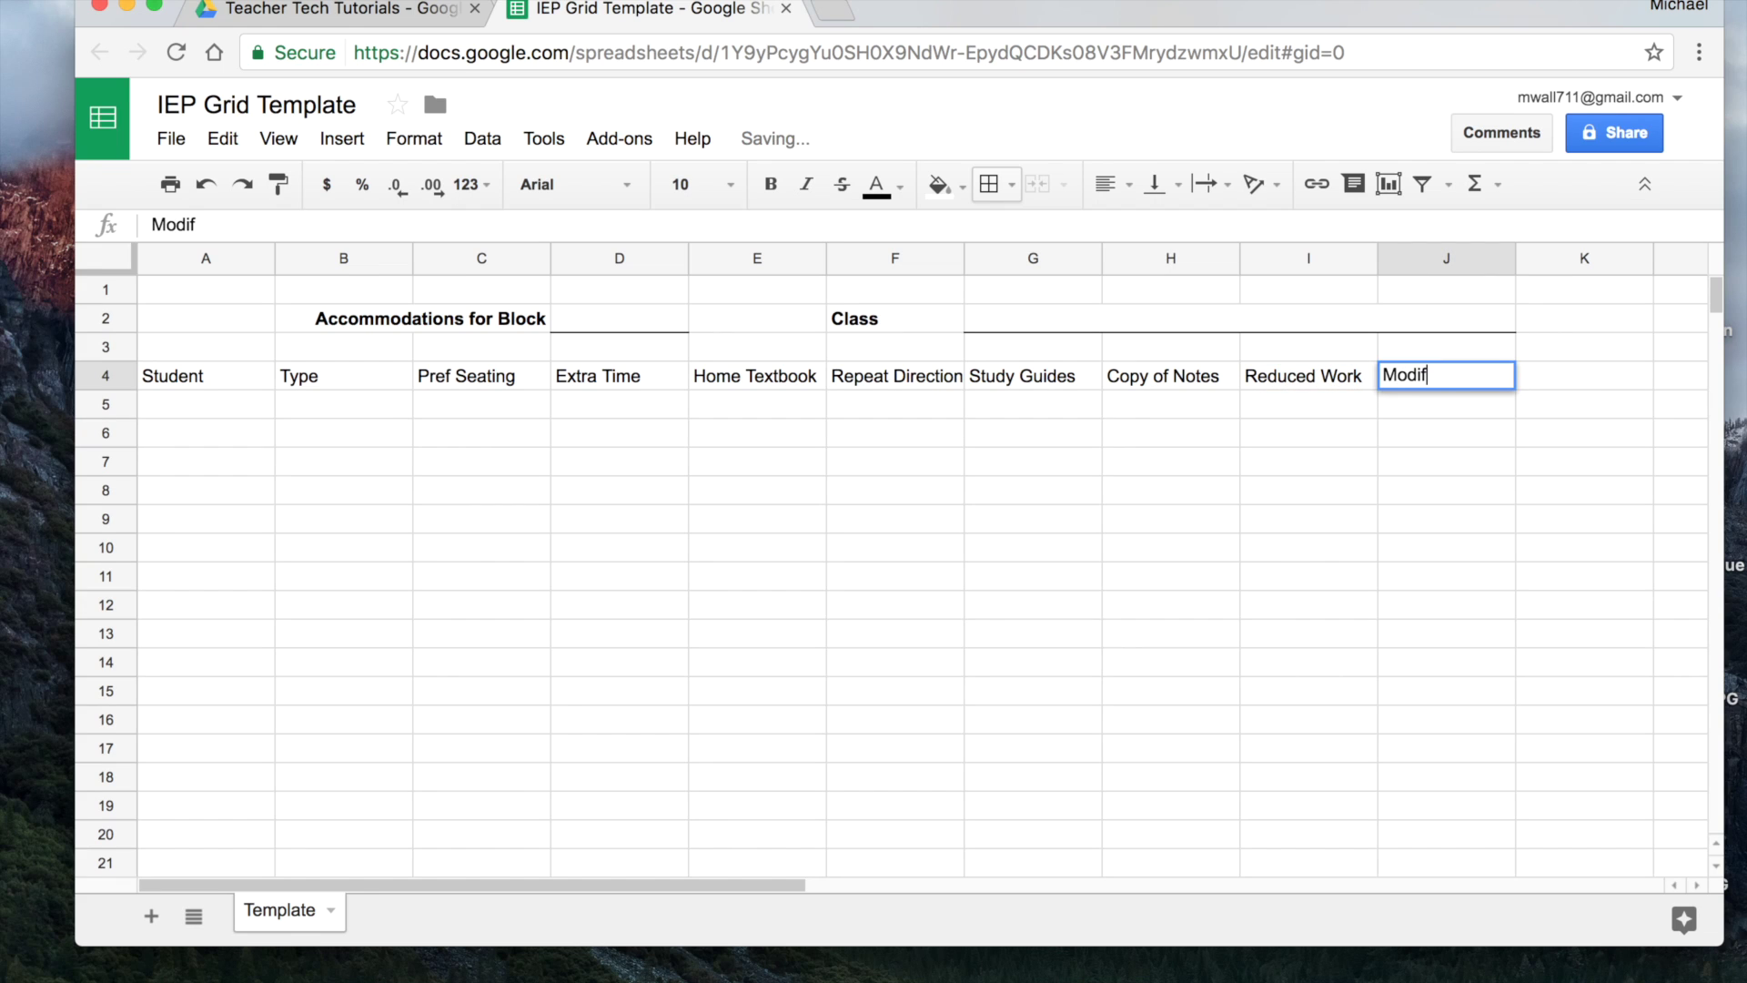
{"action": "key", "text": "BackSpace"}
{"action": "key", "text": "BackSpace"}
{"action": "key", "text": "BackSpace"}
{"action": "type", "text": "ed Tests"}
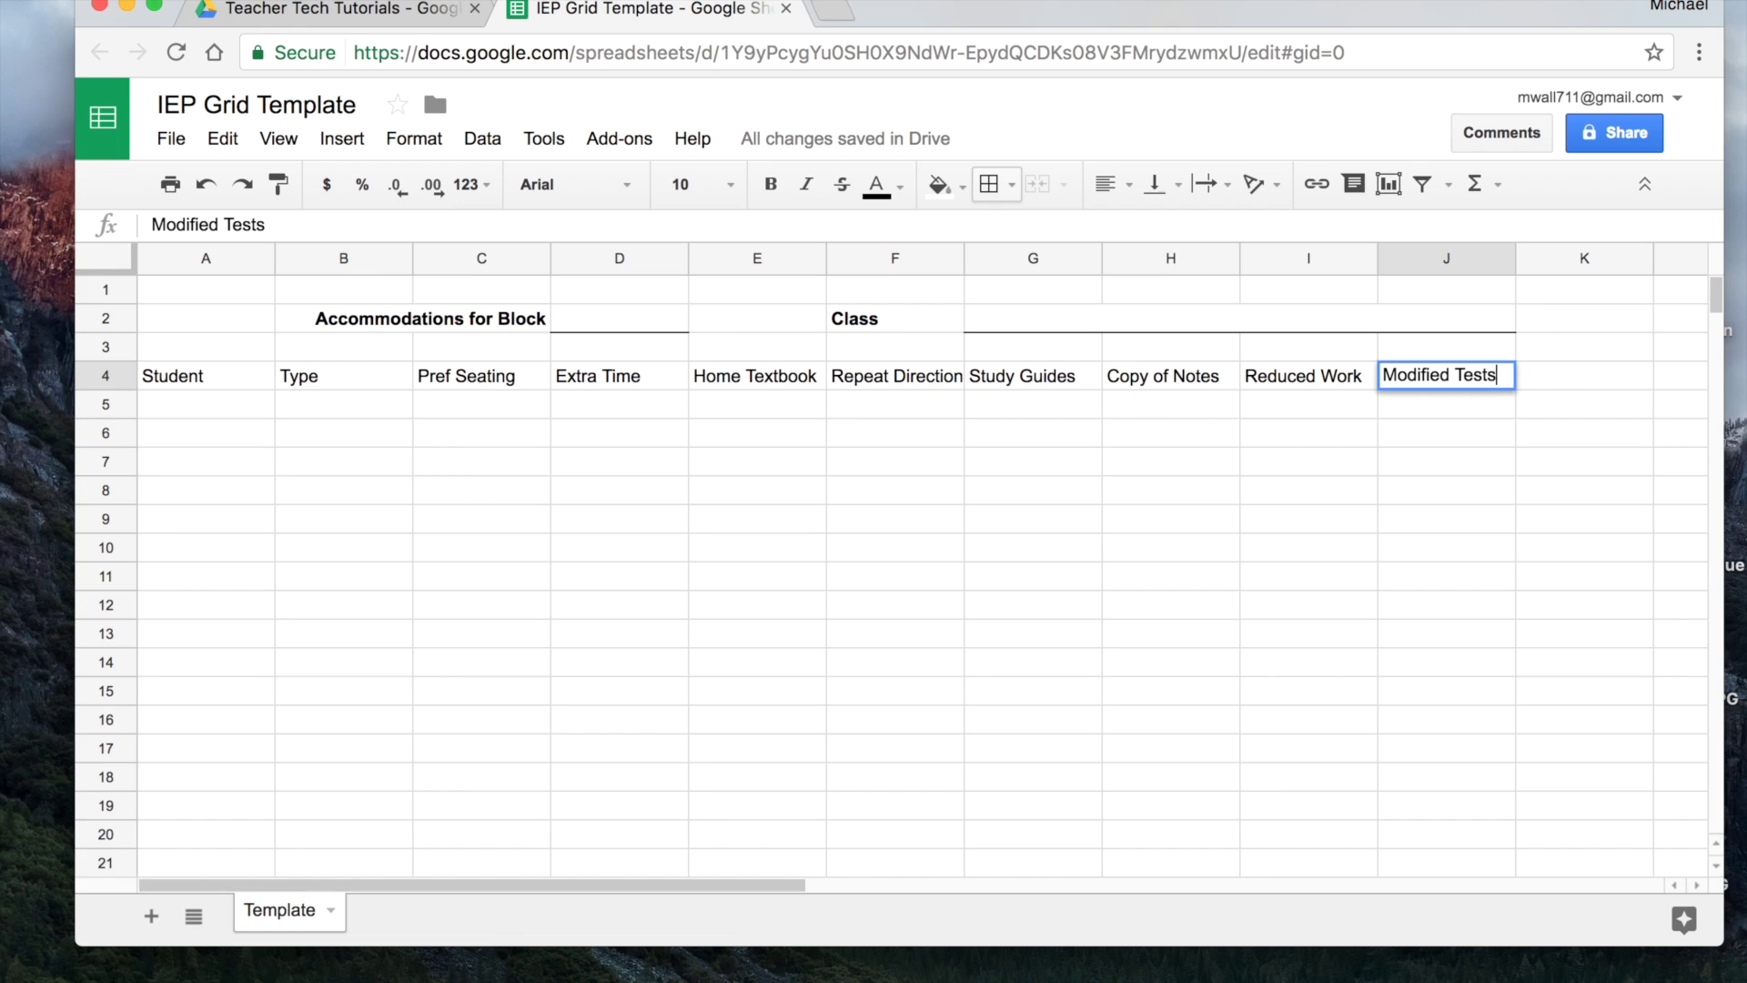
{"action": "key", "text": "Tab"}
{"action": "type", "text": "Tests"}
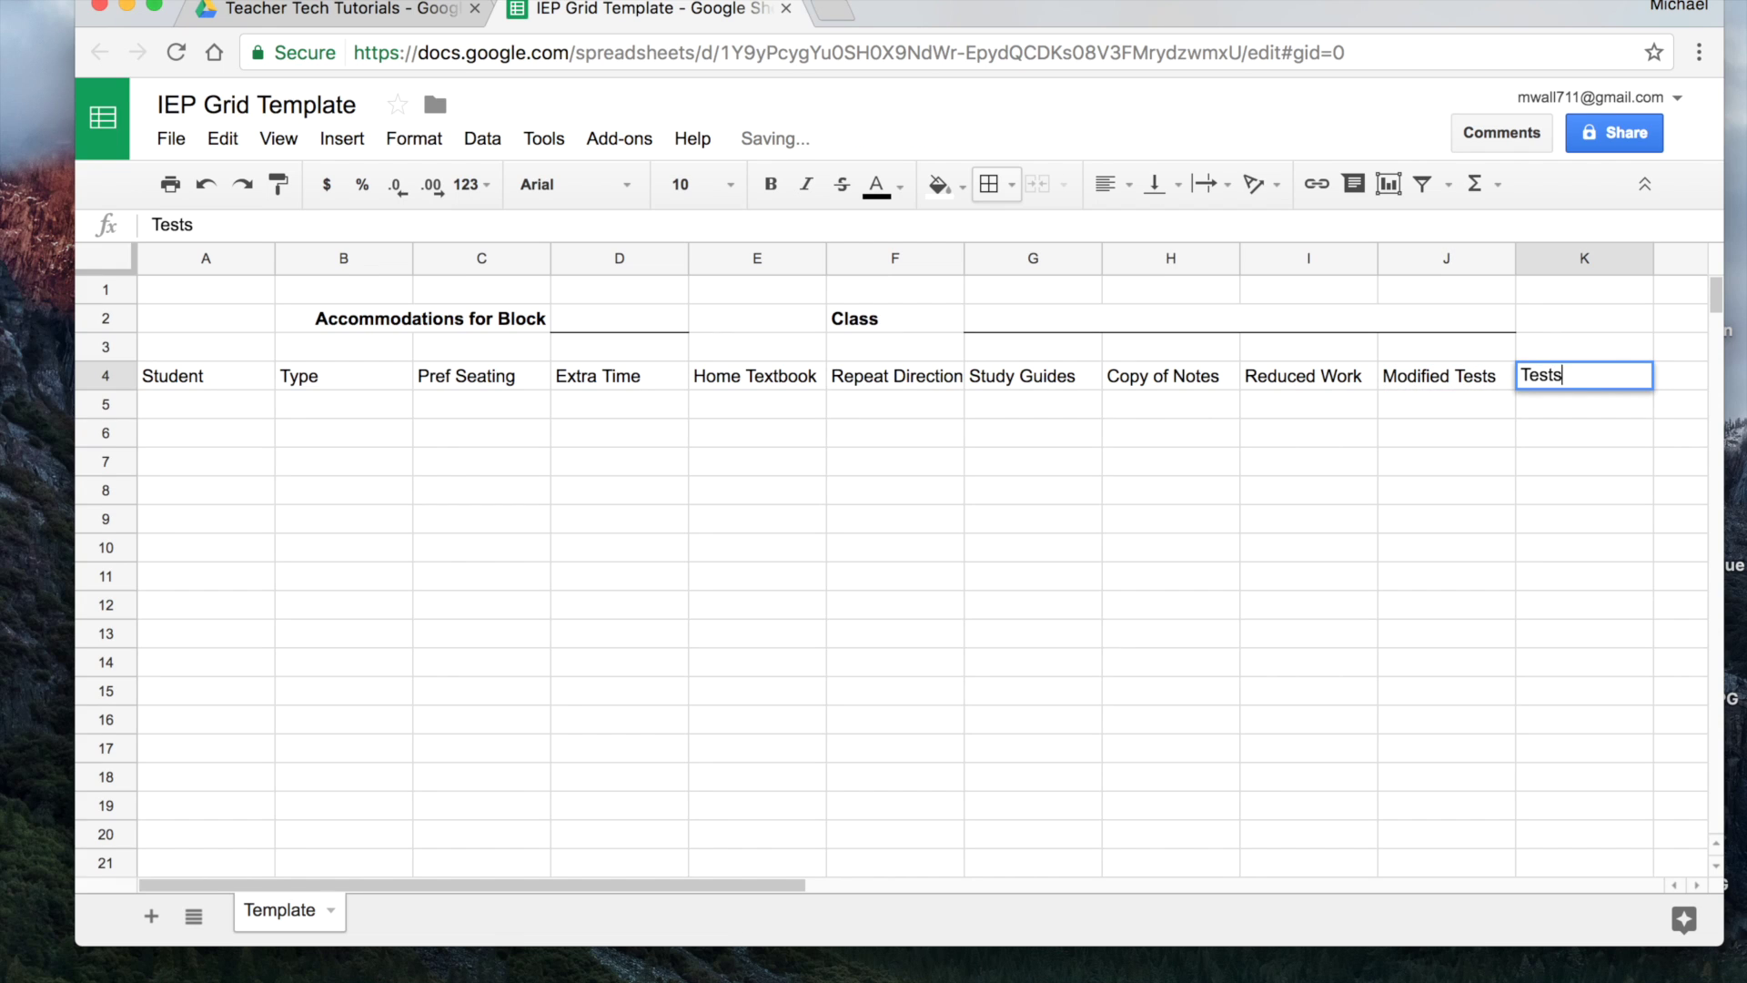
{"action": "type", "text": " in Small G"}
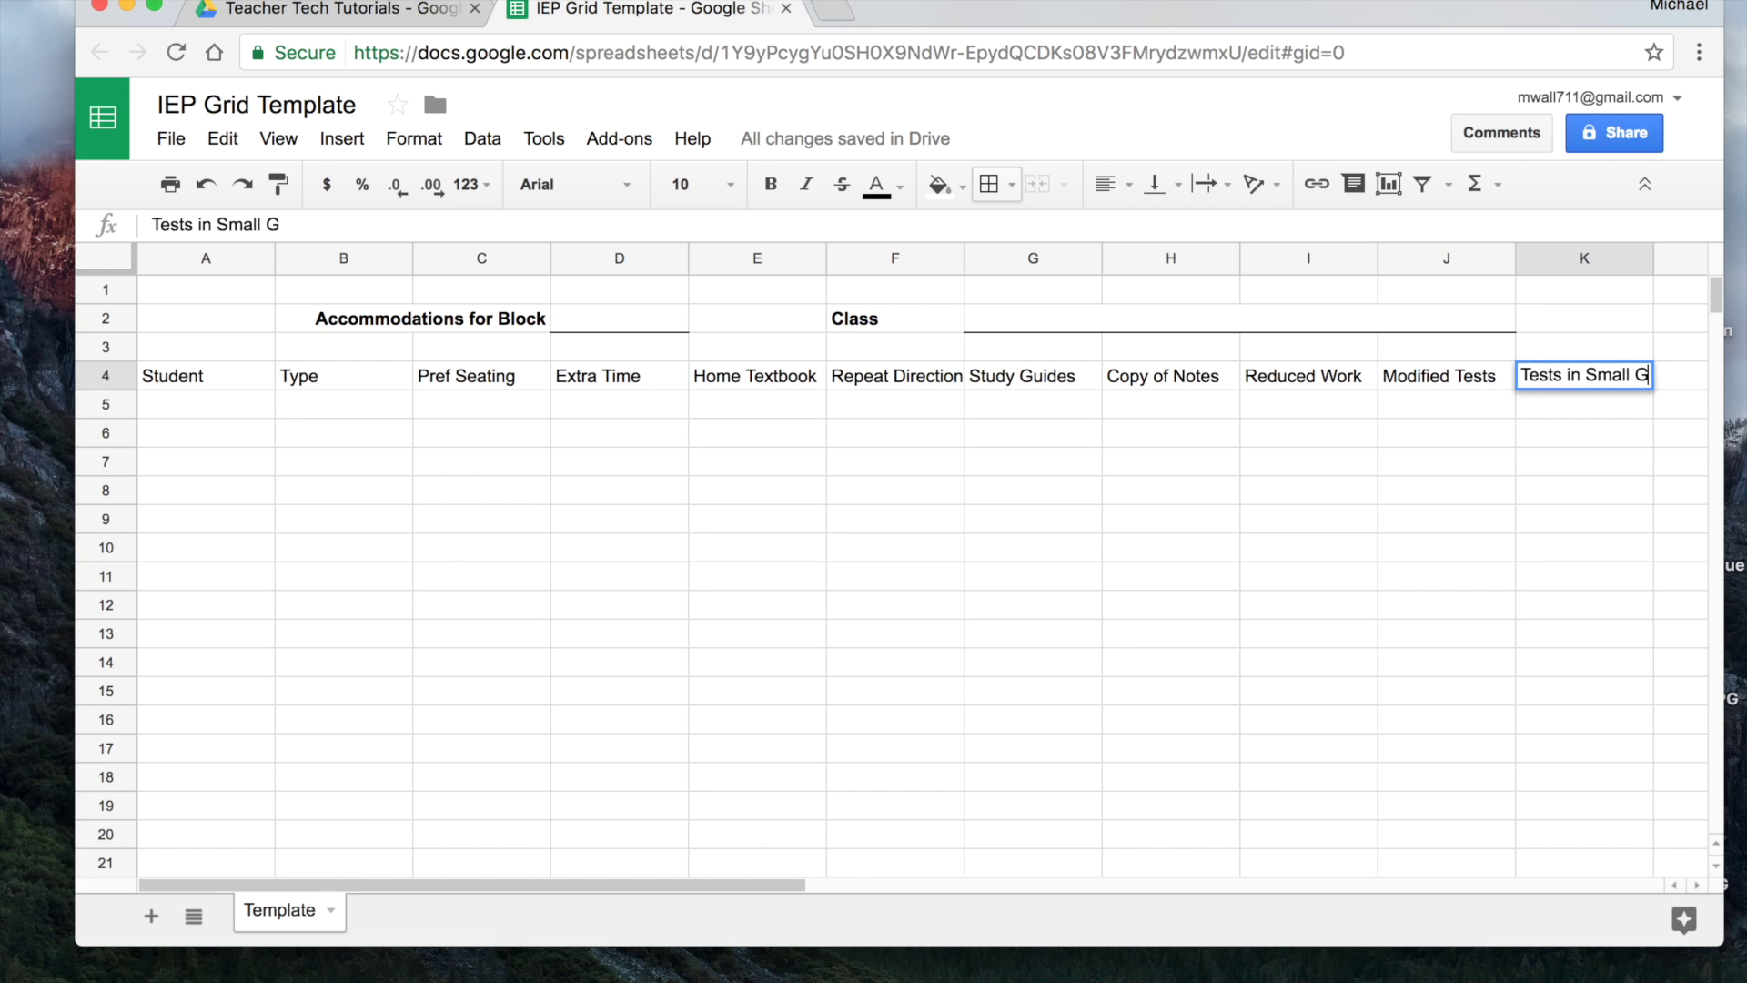
{"action": "type", "text": "roups"}
{"action": "key", "text": "Tab"}
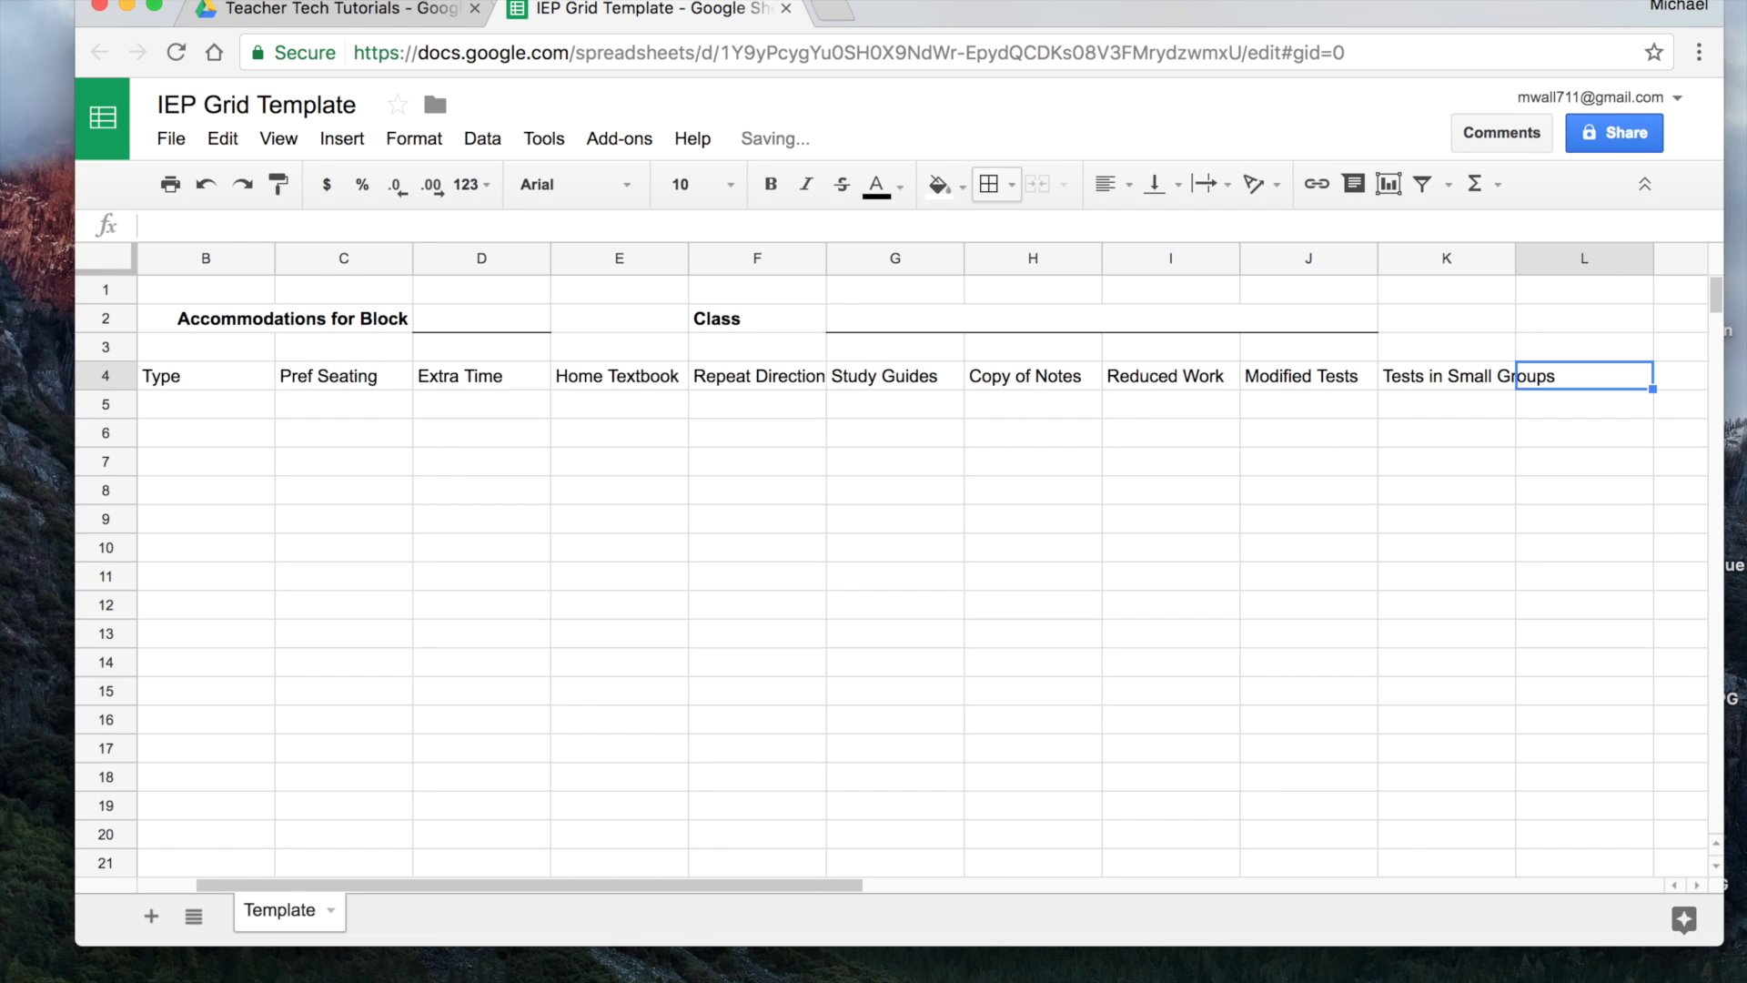
{"action": "type", "text": "Wo"}
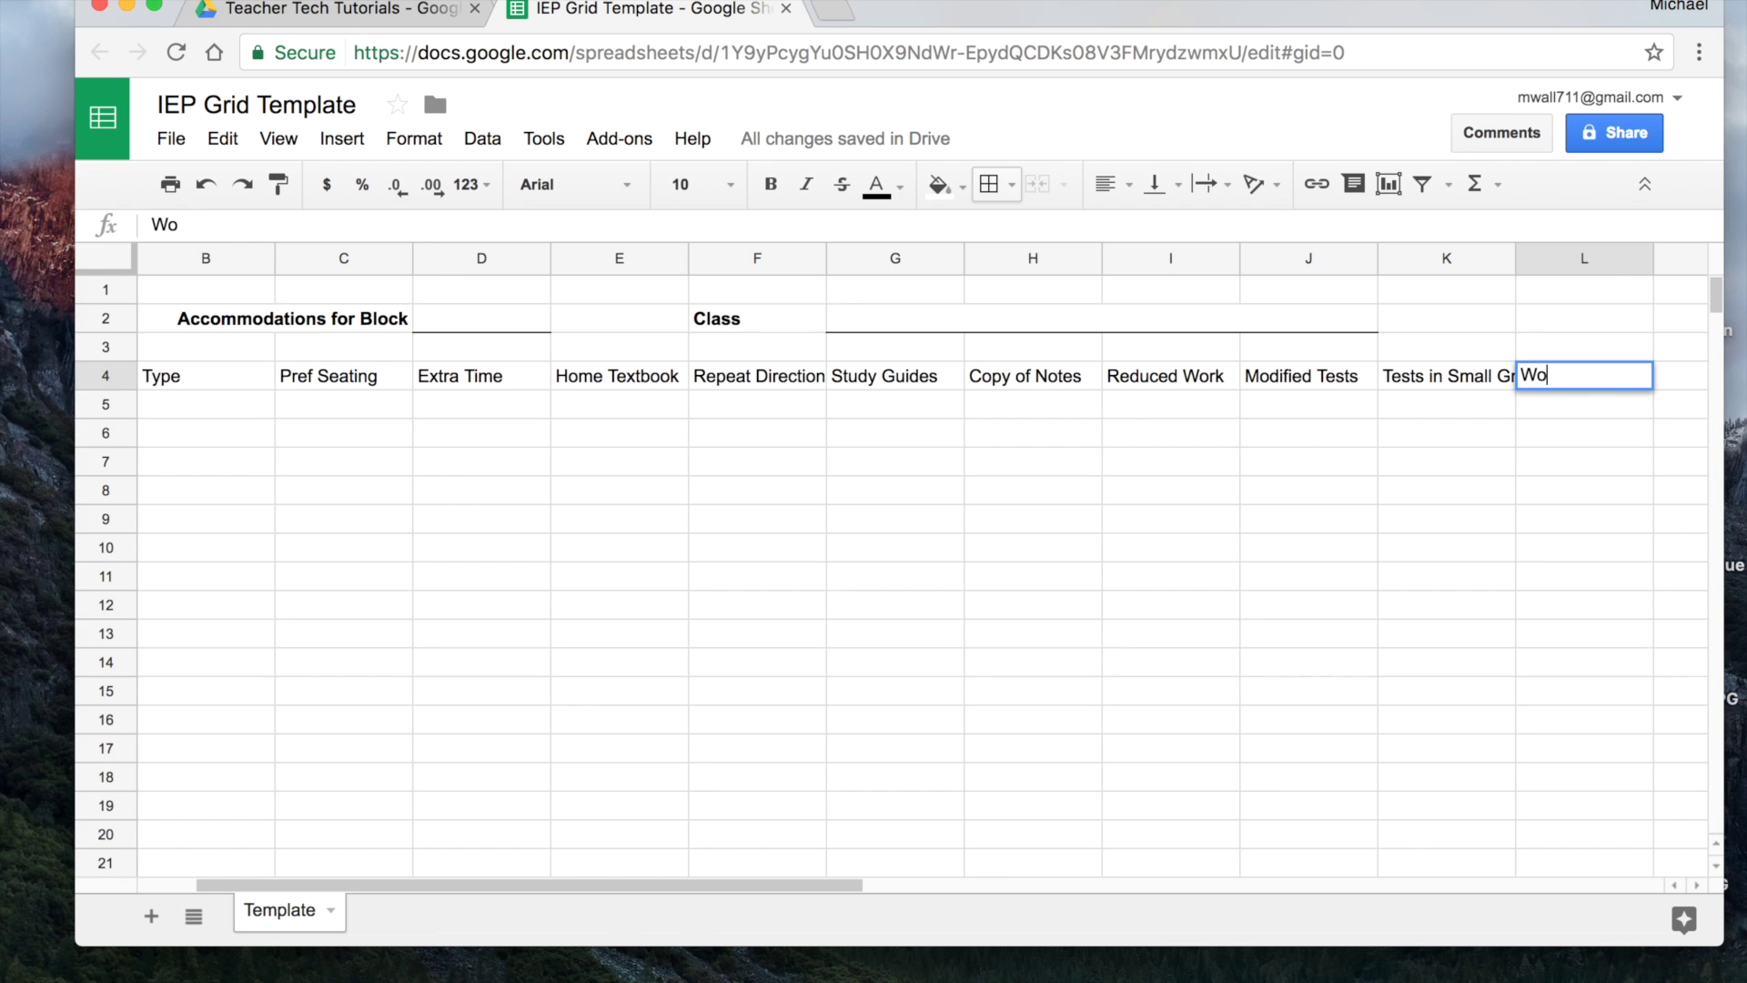
{"action": "type", "text": "rdbanks"}
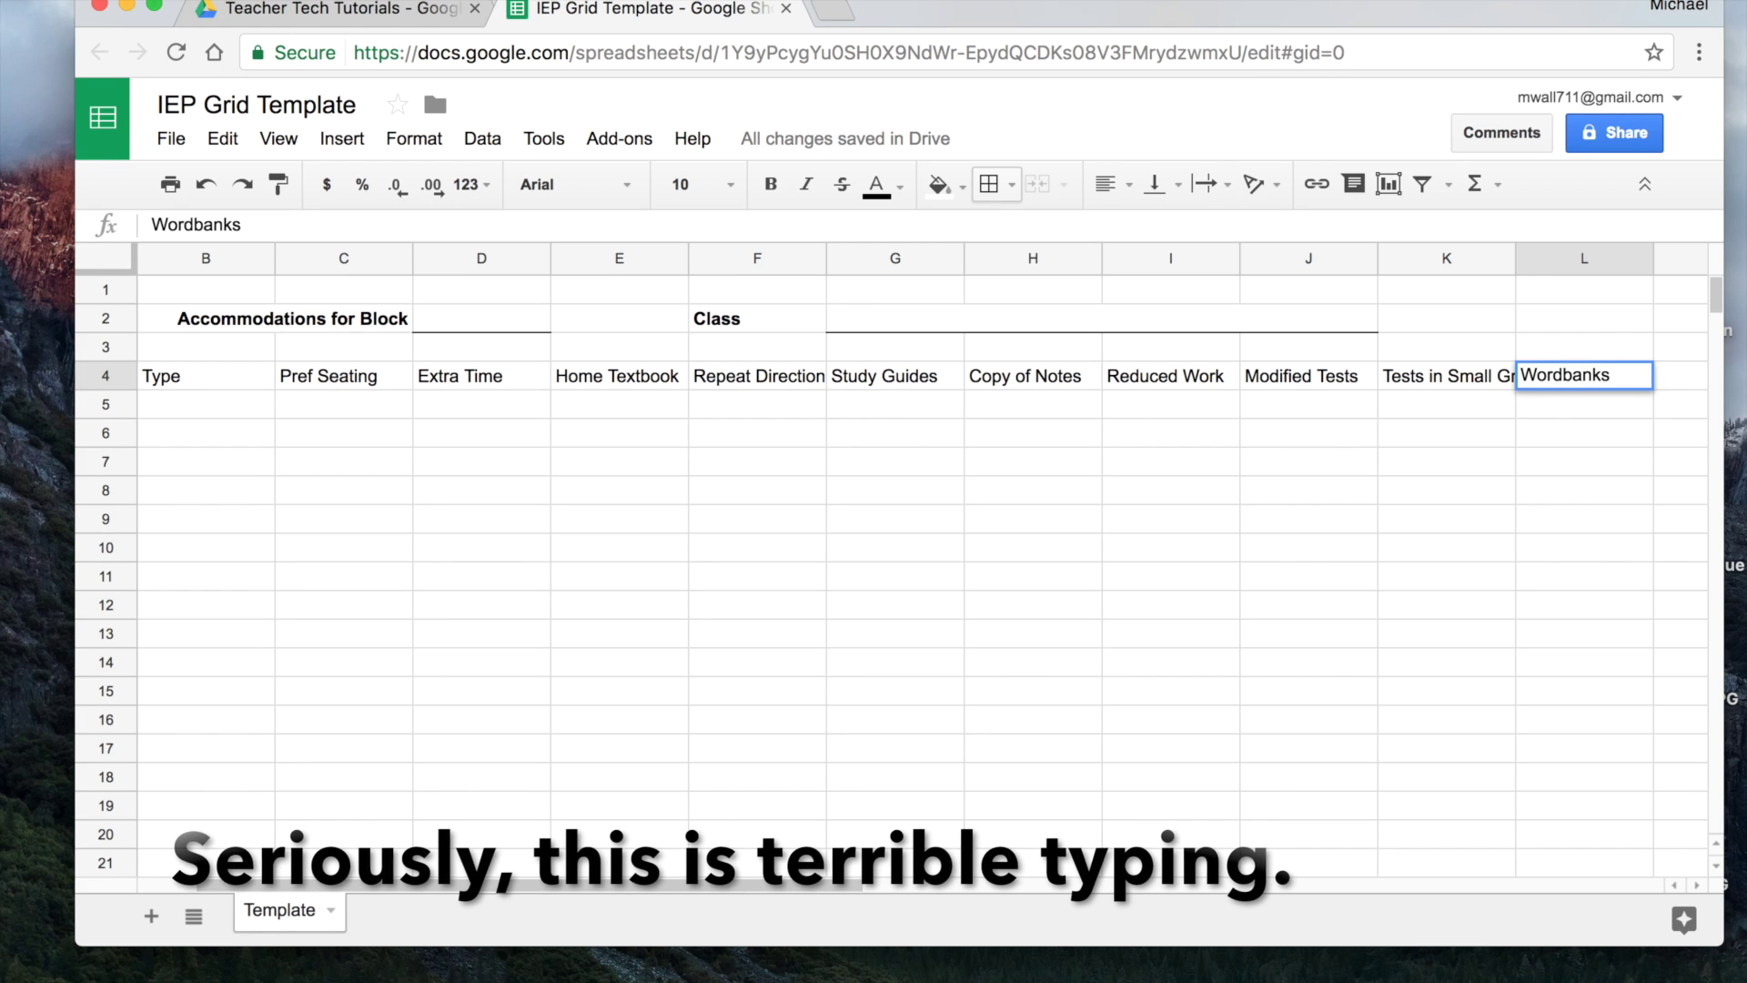
{"action": "key", "text": "Tab"}
Add headers Cueing & Check ins, Chunking, Frequent Breaks and Other in M4:P4
{"action": "type", "text": "C"}
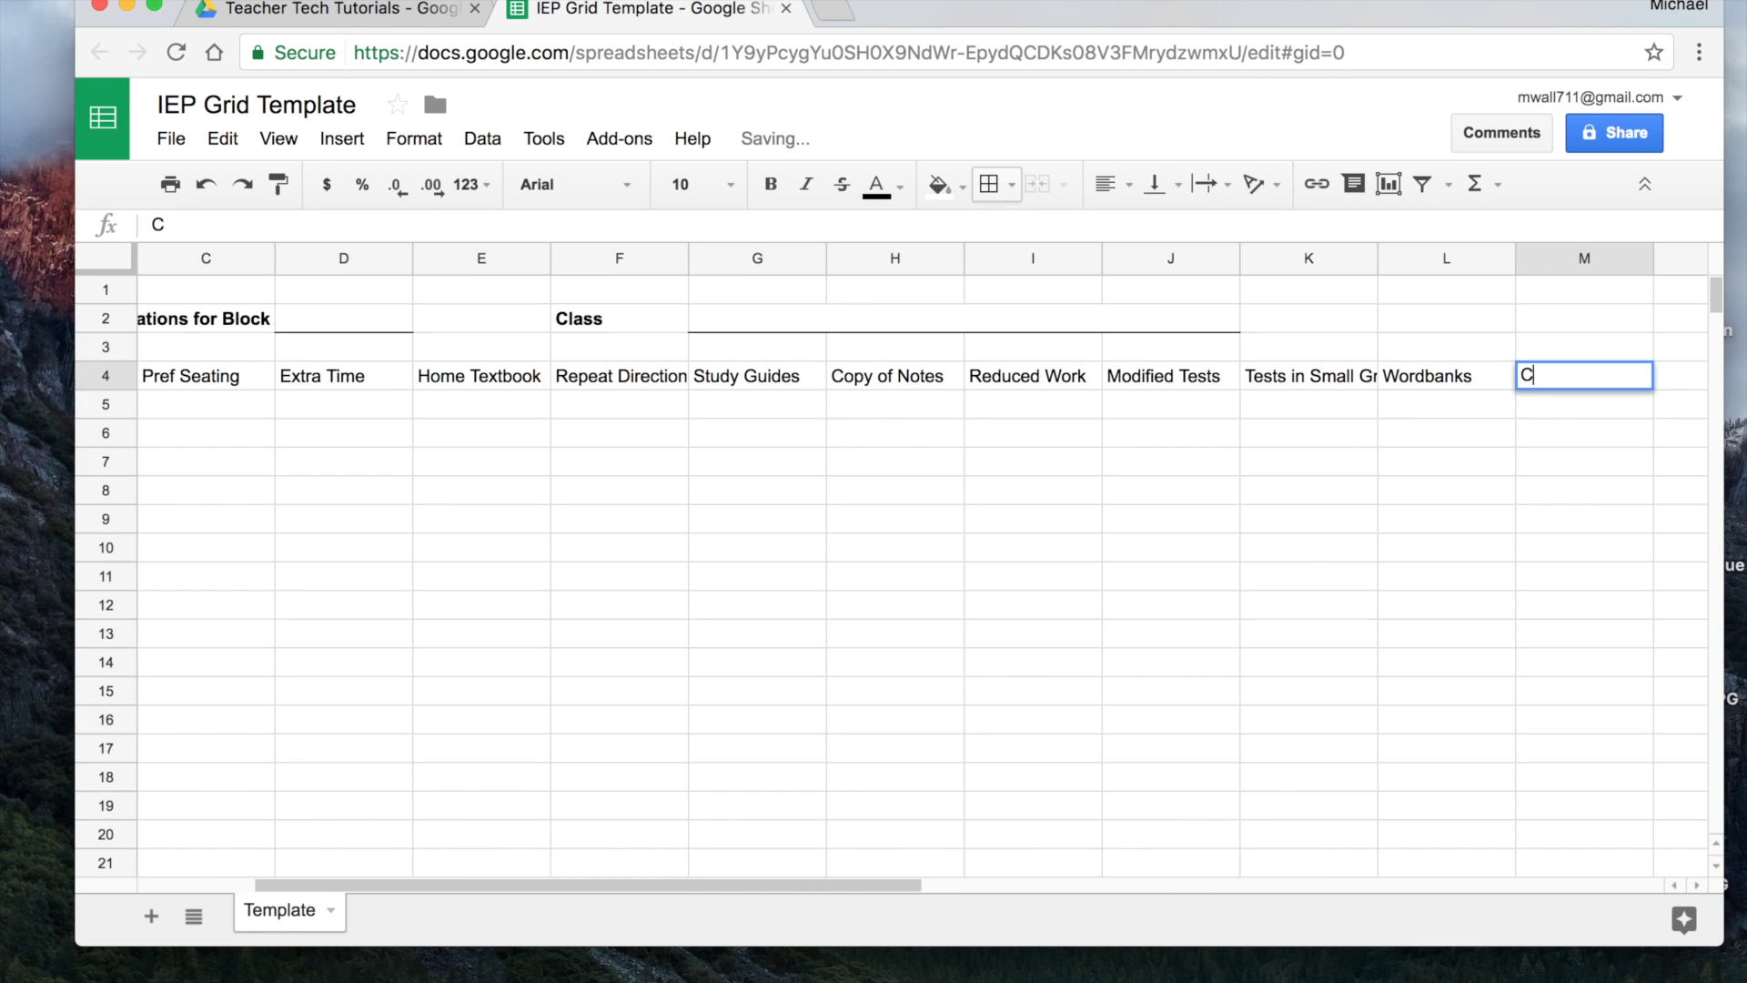
{"action": "type", "text": "ue"}
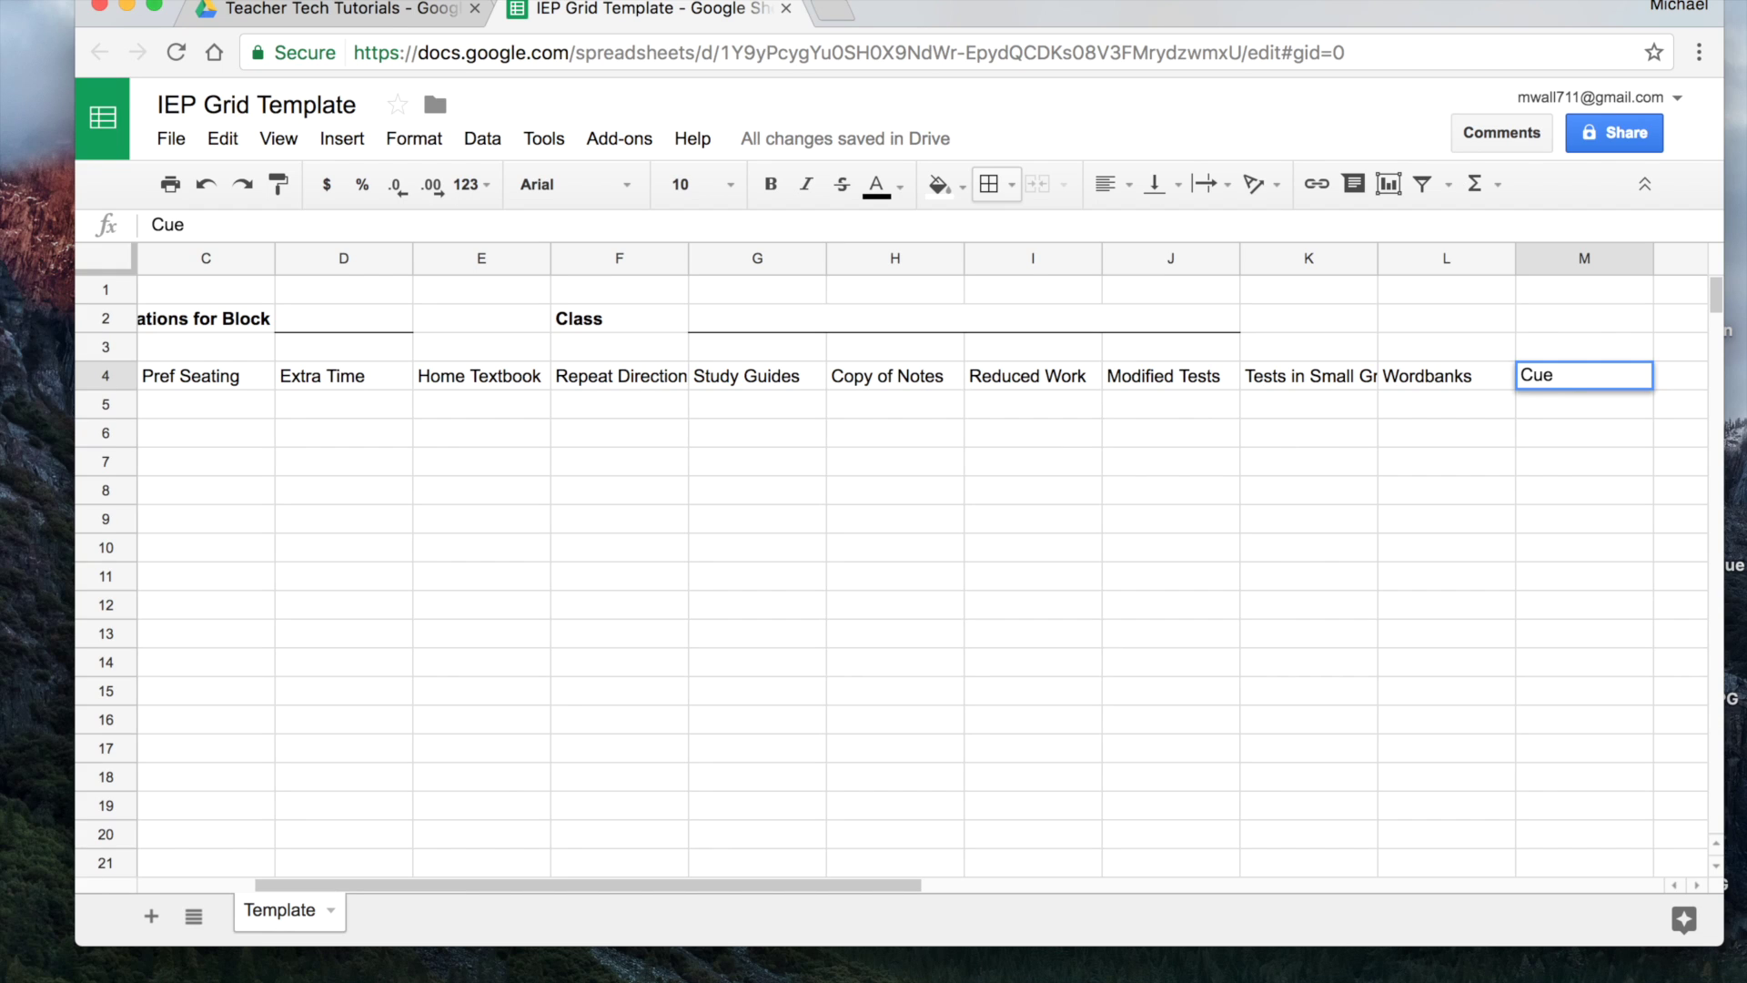
{"action": "type", "text": "ing & Che"}
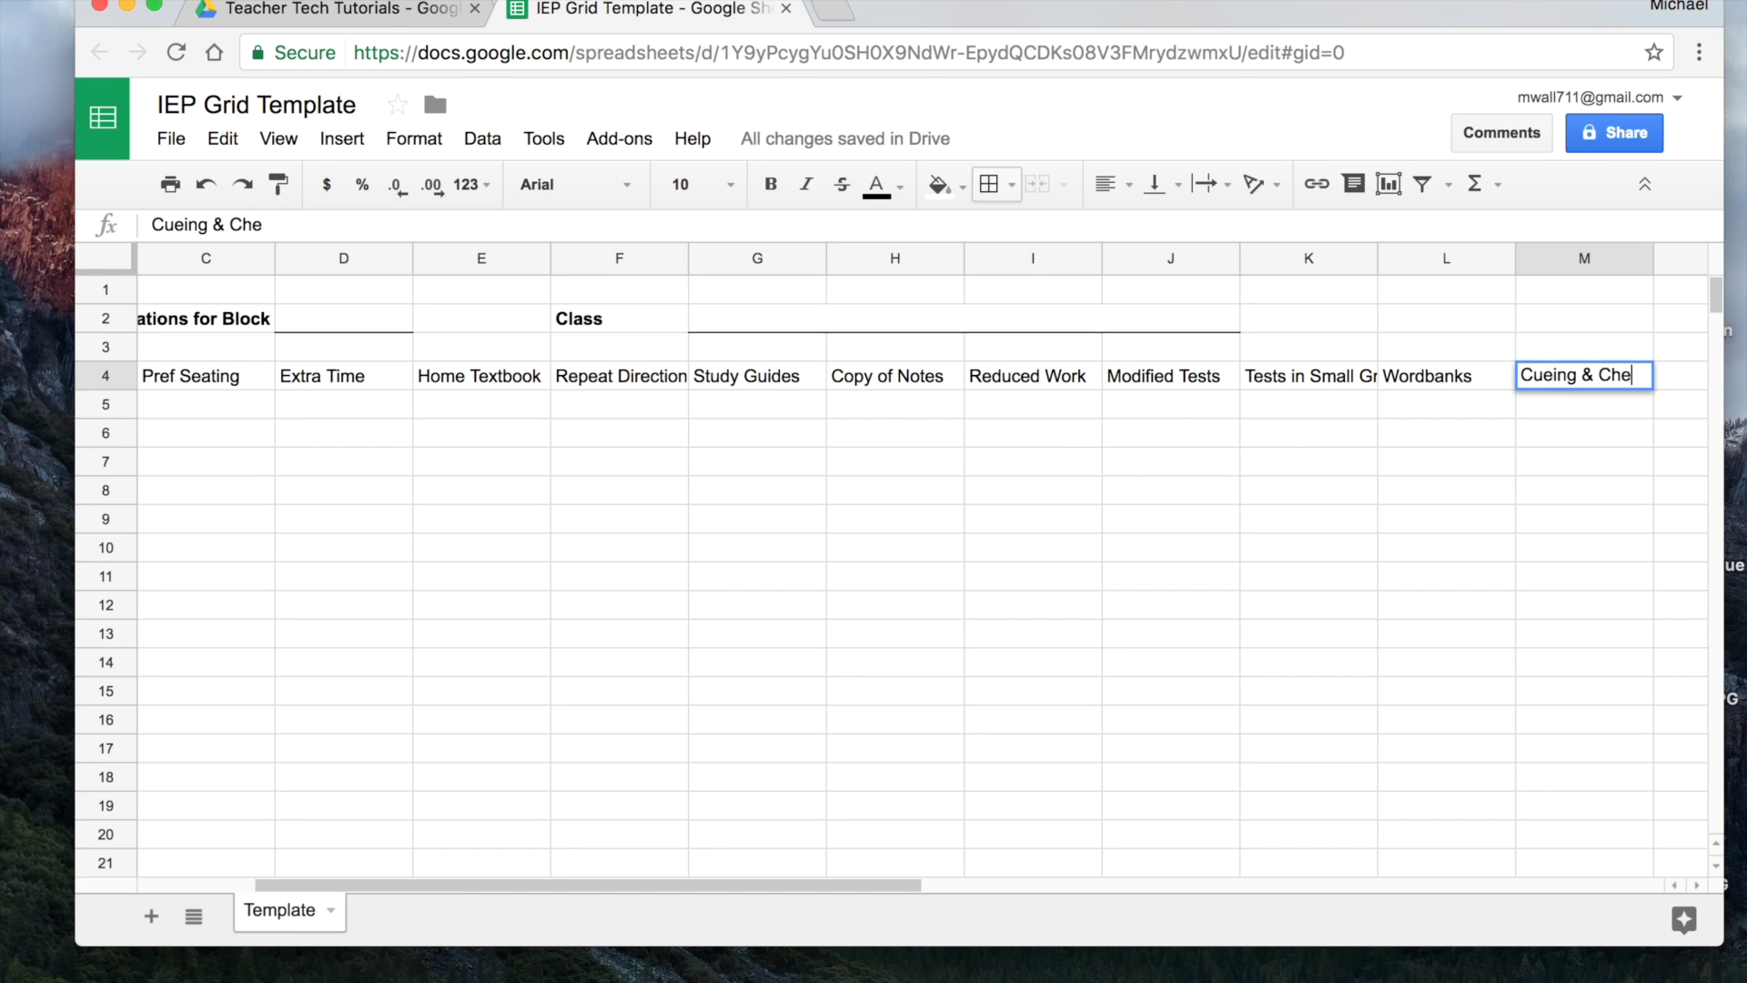
{"action": "type", "text": "ck in"}
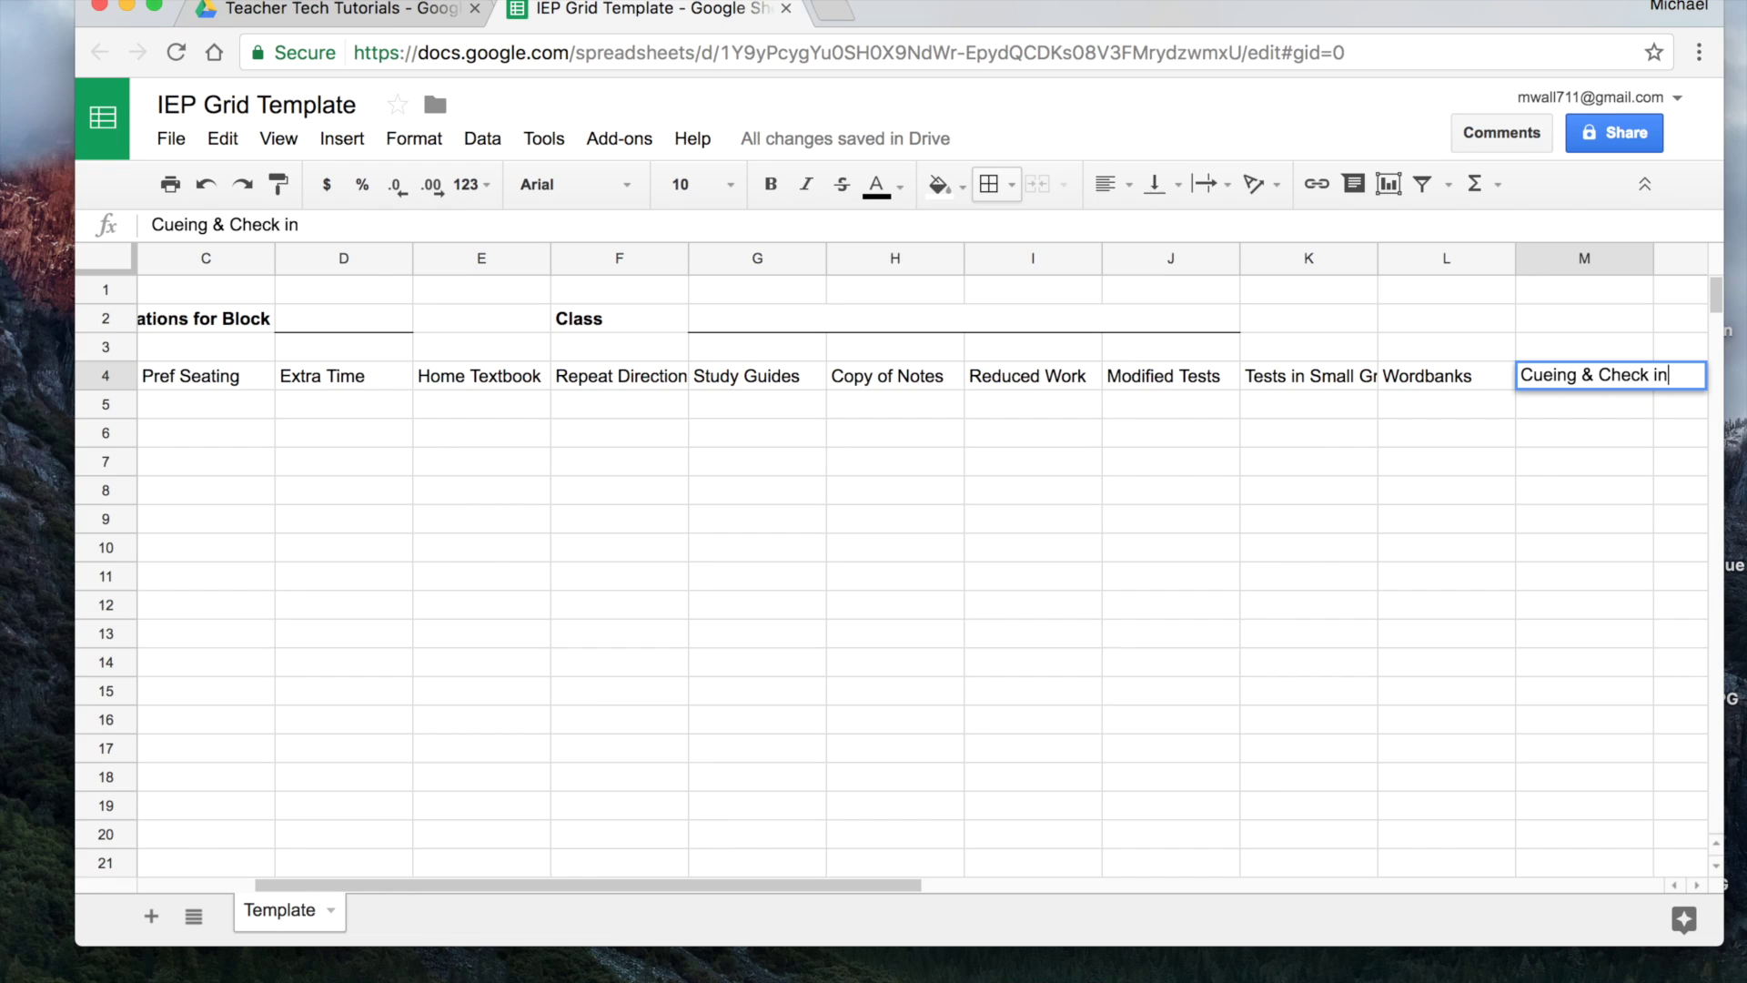
{"action": "type", "text": "s"}
{"action": "key", "text": "Tab"}
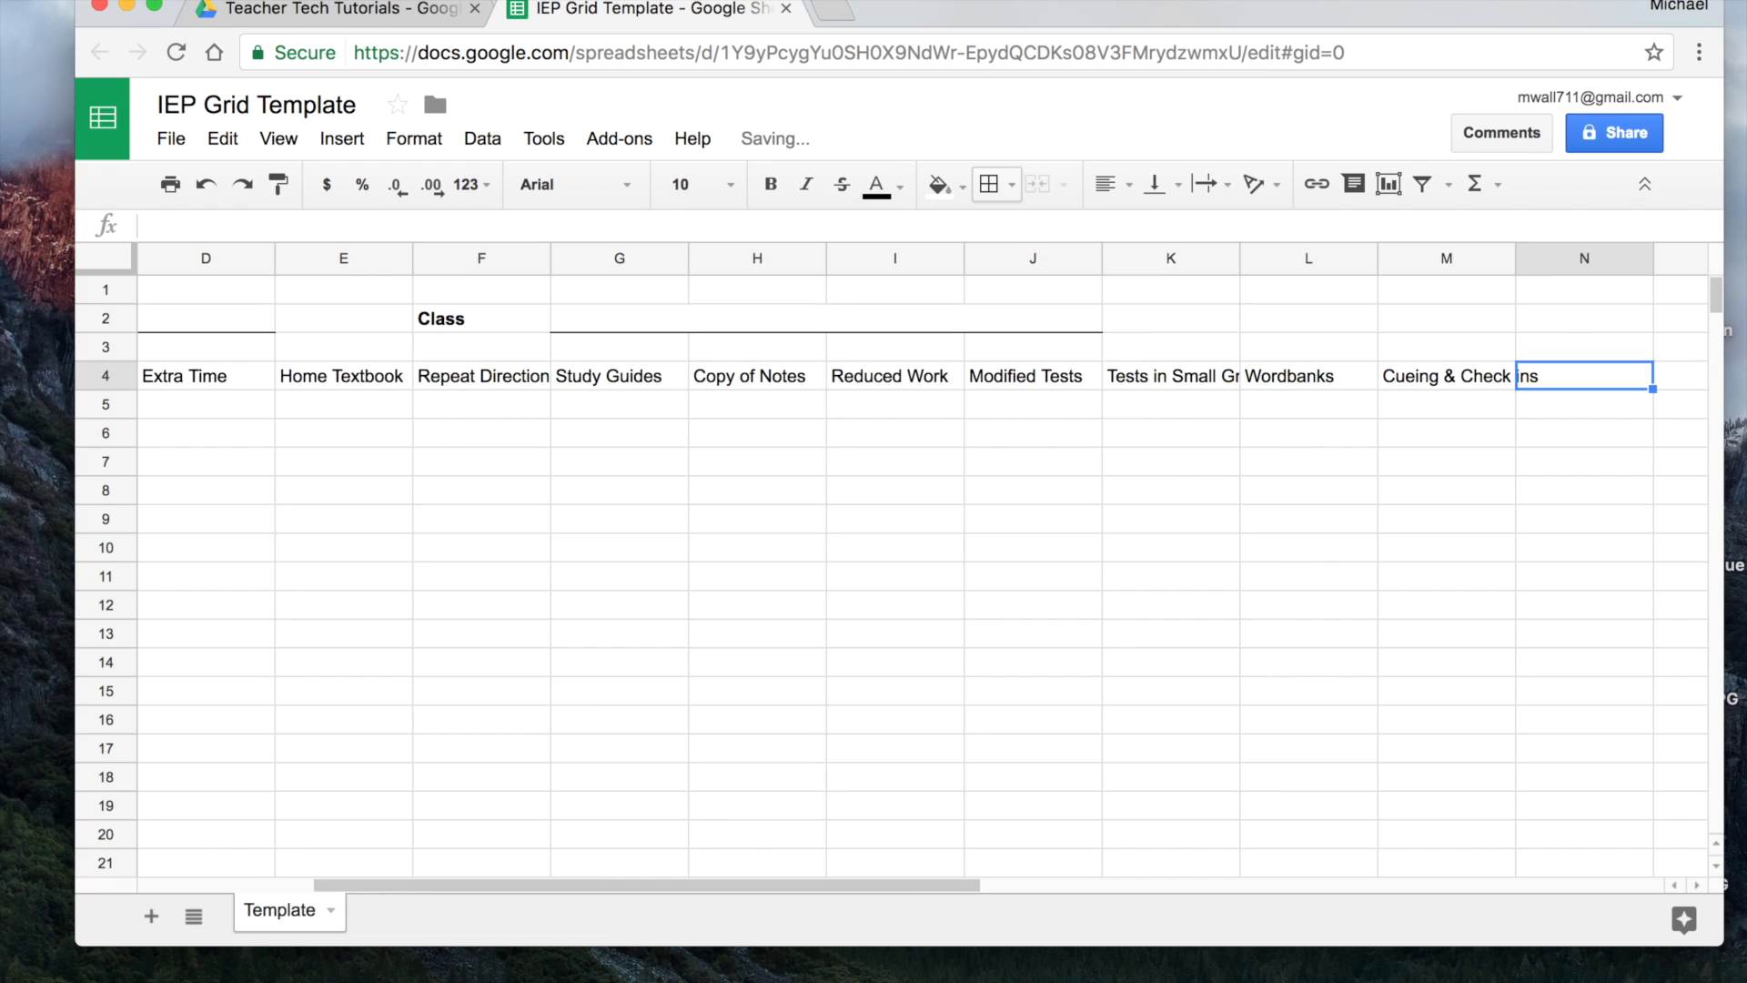
{"action": "type", "text": "Chunking"}
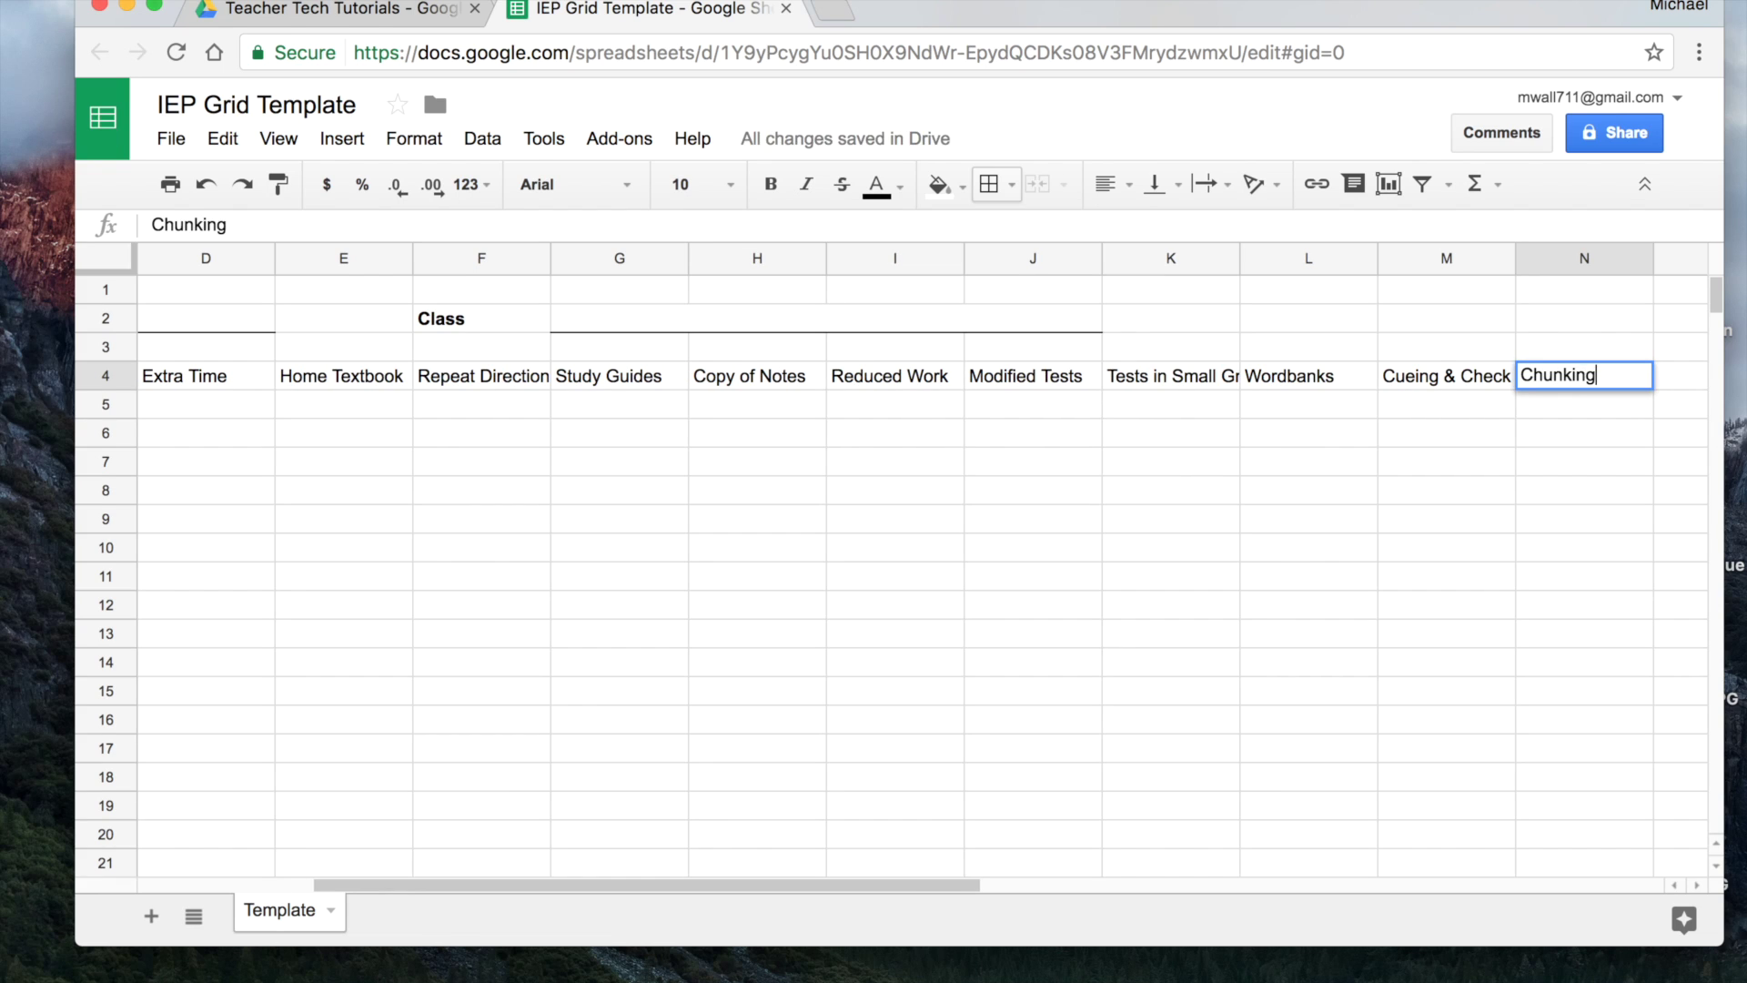
{"action": "key", "text": "Tab"}
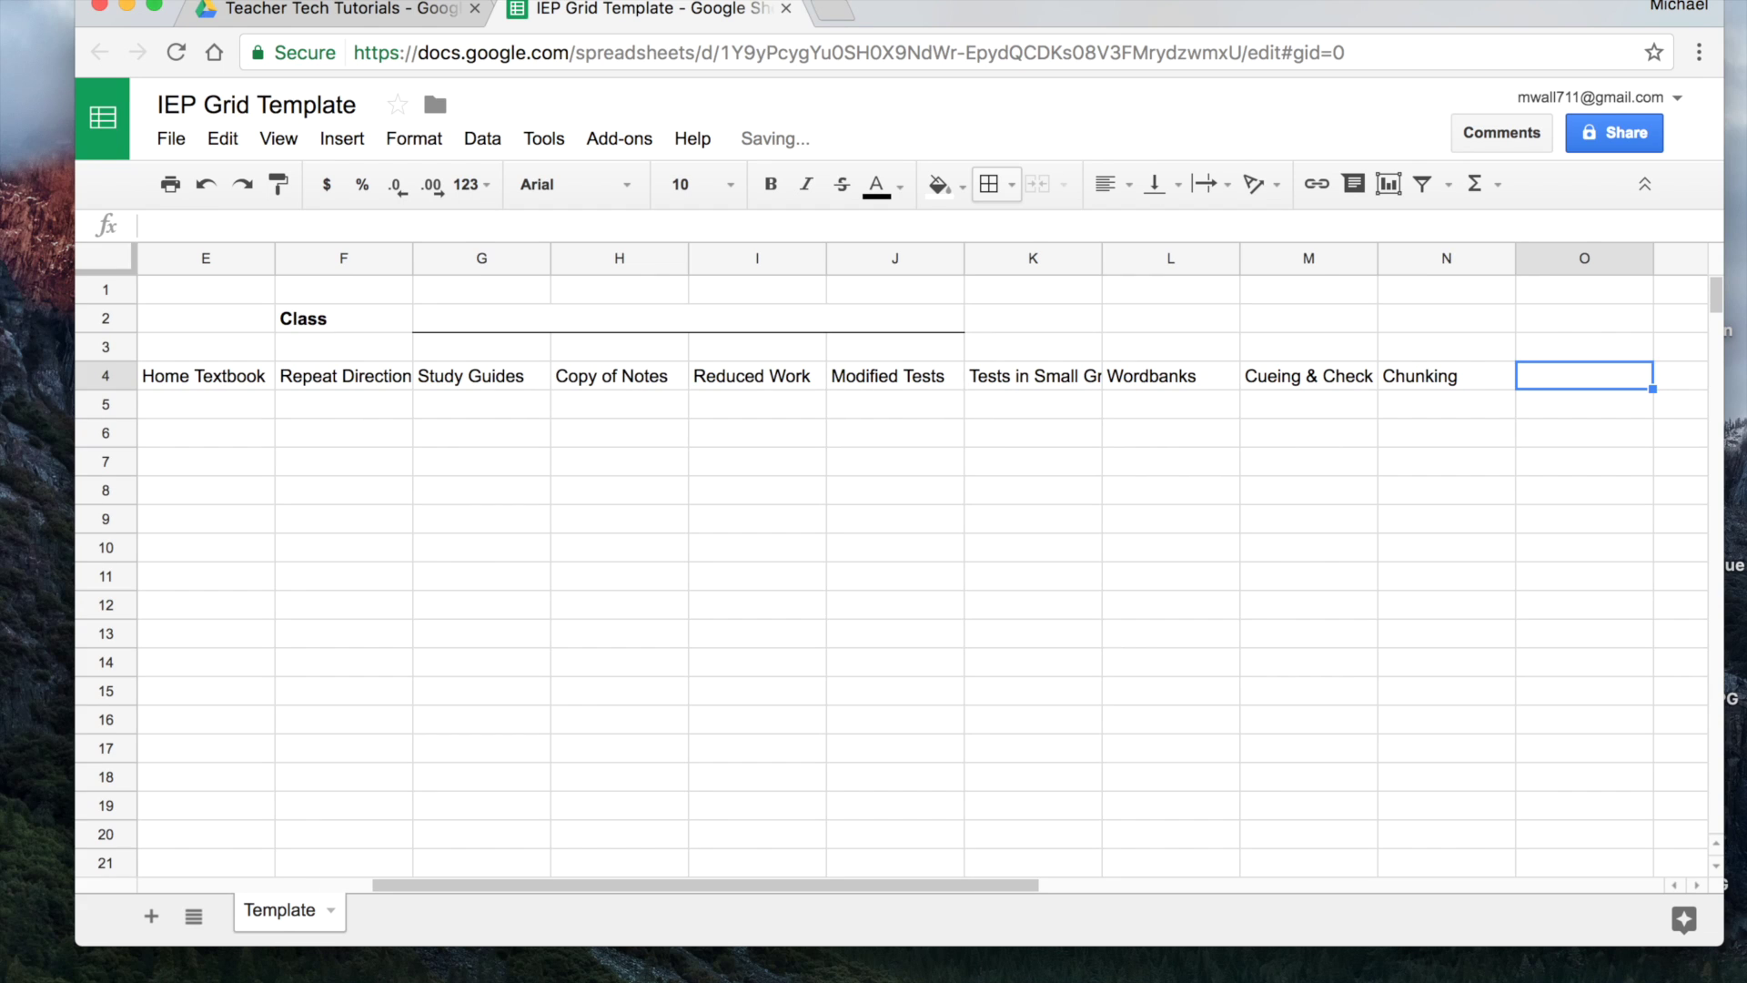
{"action": "type", "text": "Freq"}
{"action": "key", "text": "BackSpace"}
{"action": "type", "text": "q"}
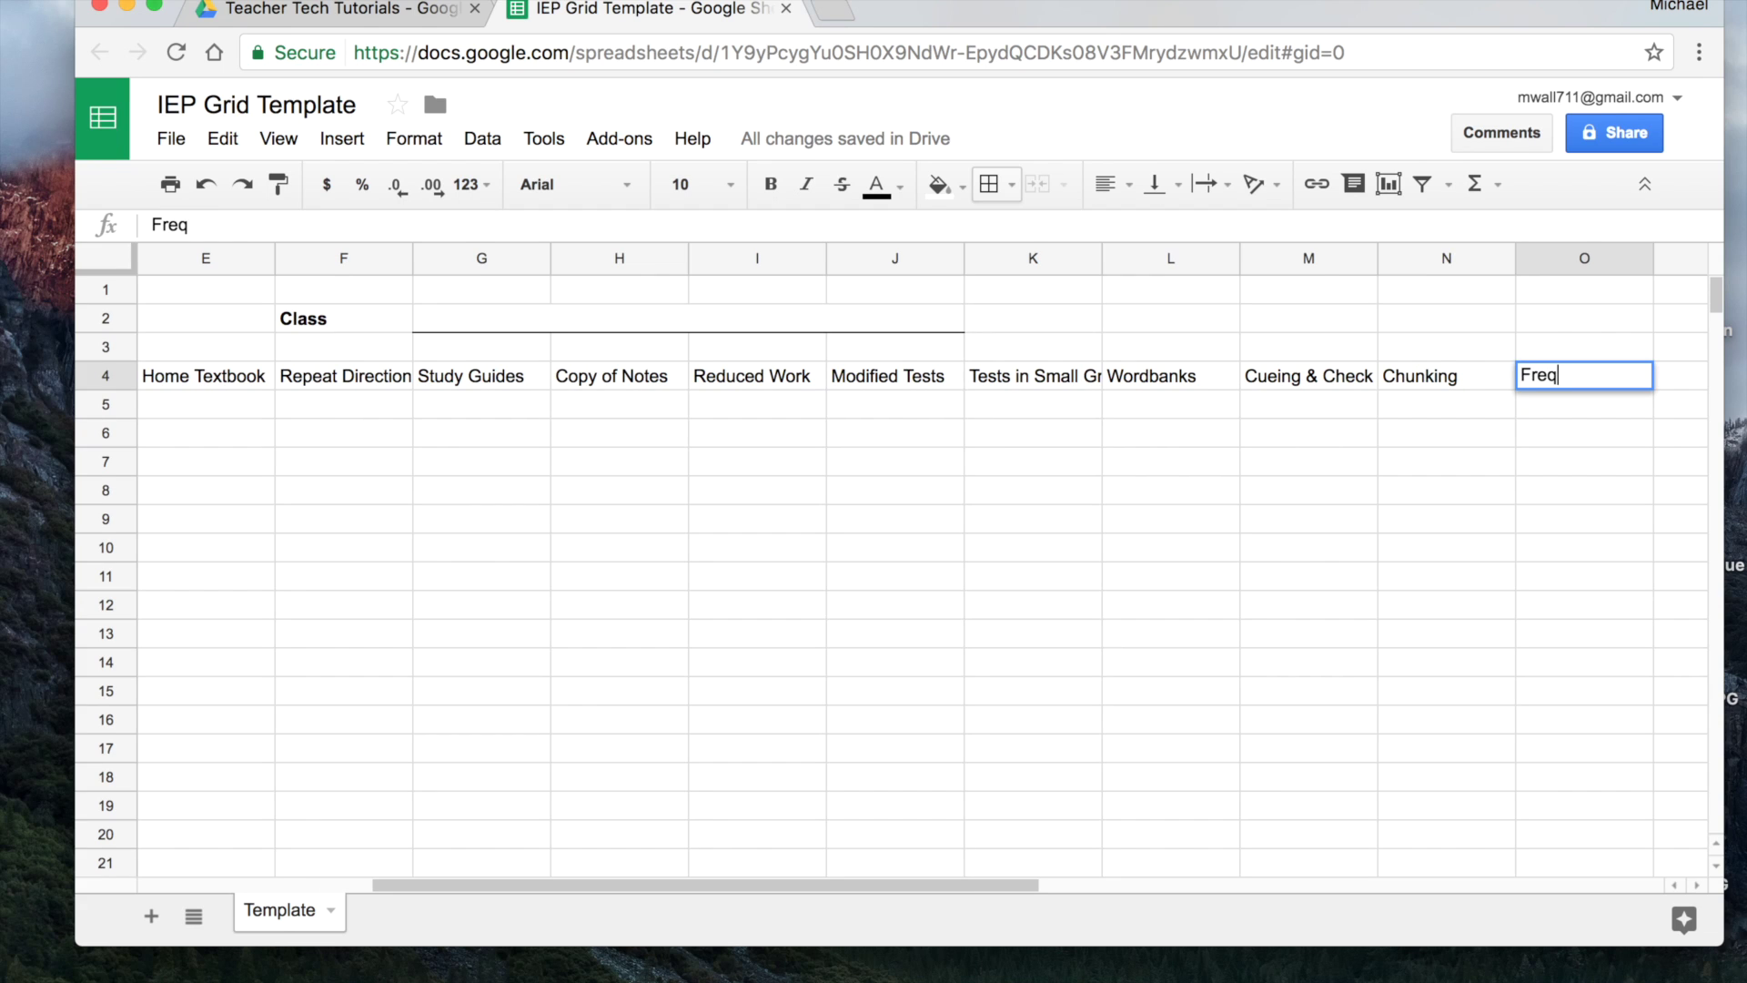
{"action": "type", "text": "uent Brreaks"}
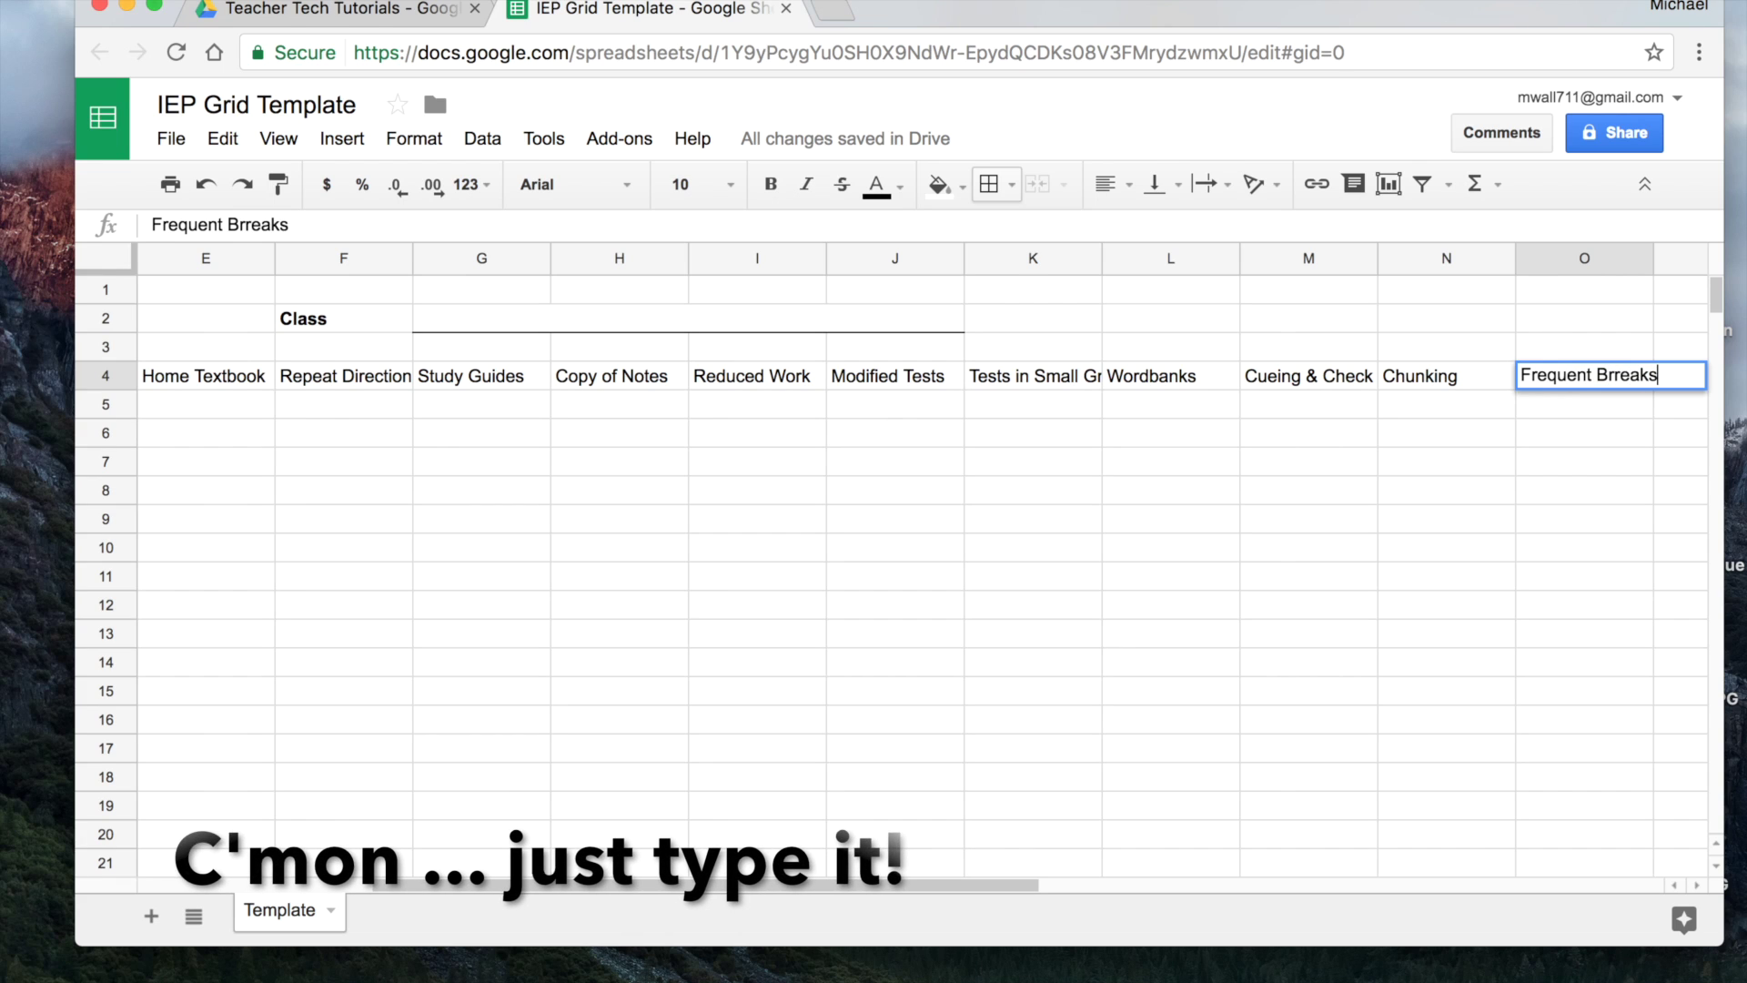
{"action": "key", "text": "BackSpace"}
{"action": "key", "text": "BackSpace"}
{"action": "key", "text": "BackSpace"}
{"action": "key", "text": "BackSpace"}
{"action": "key", "text": "BackSpace"}
{"action": "type", "text": "eaks"}
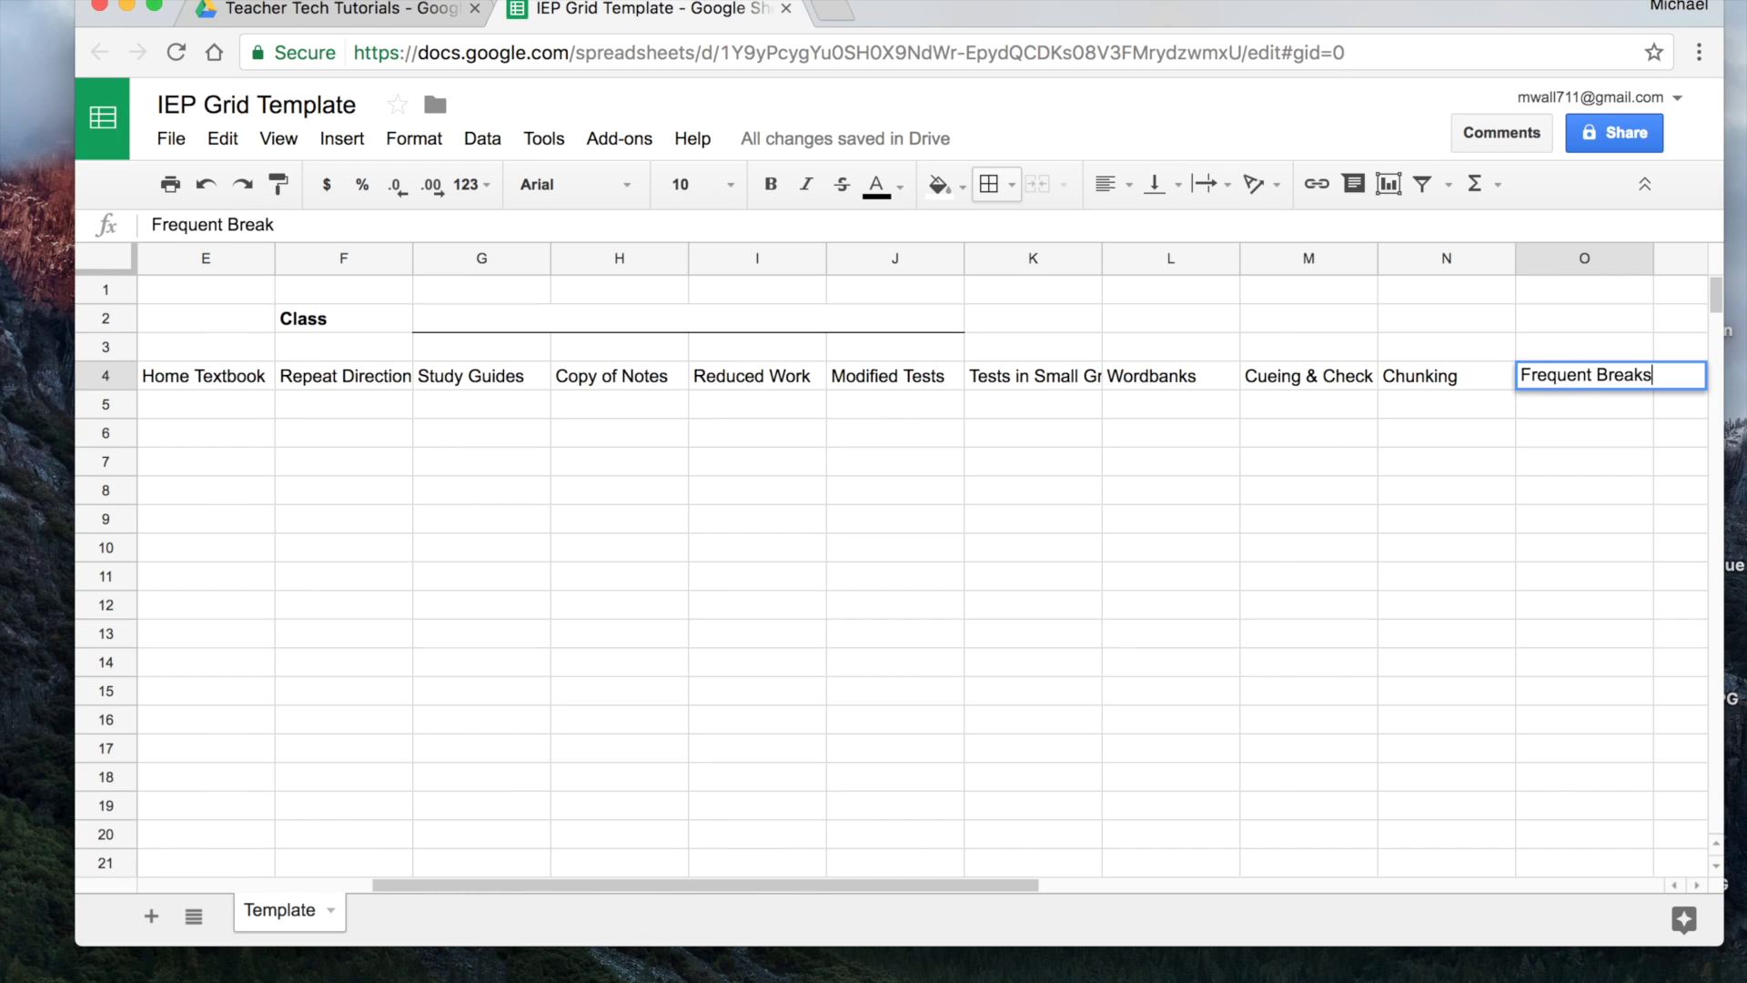
{"action": "key", "text": "Tab"}
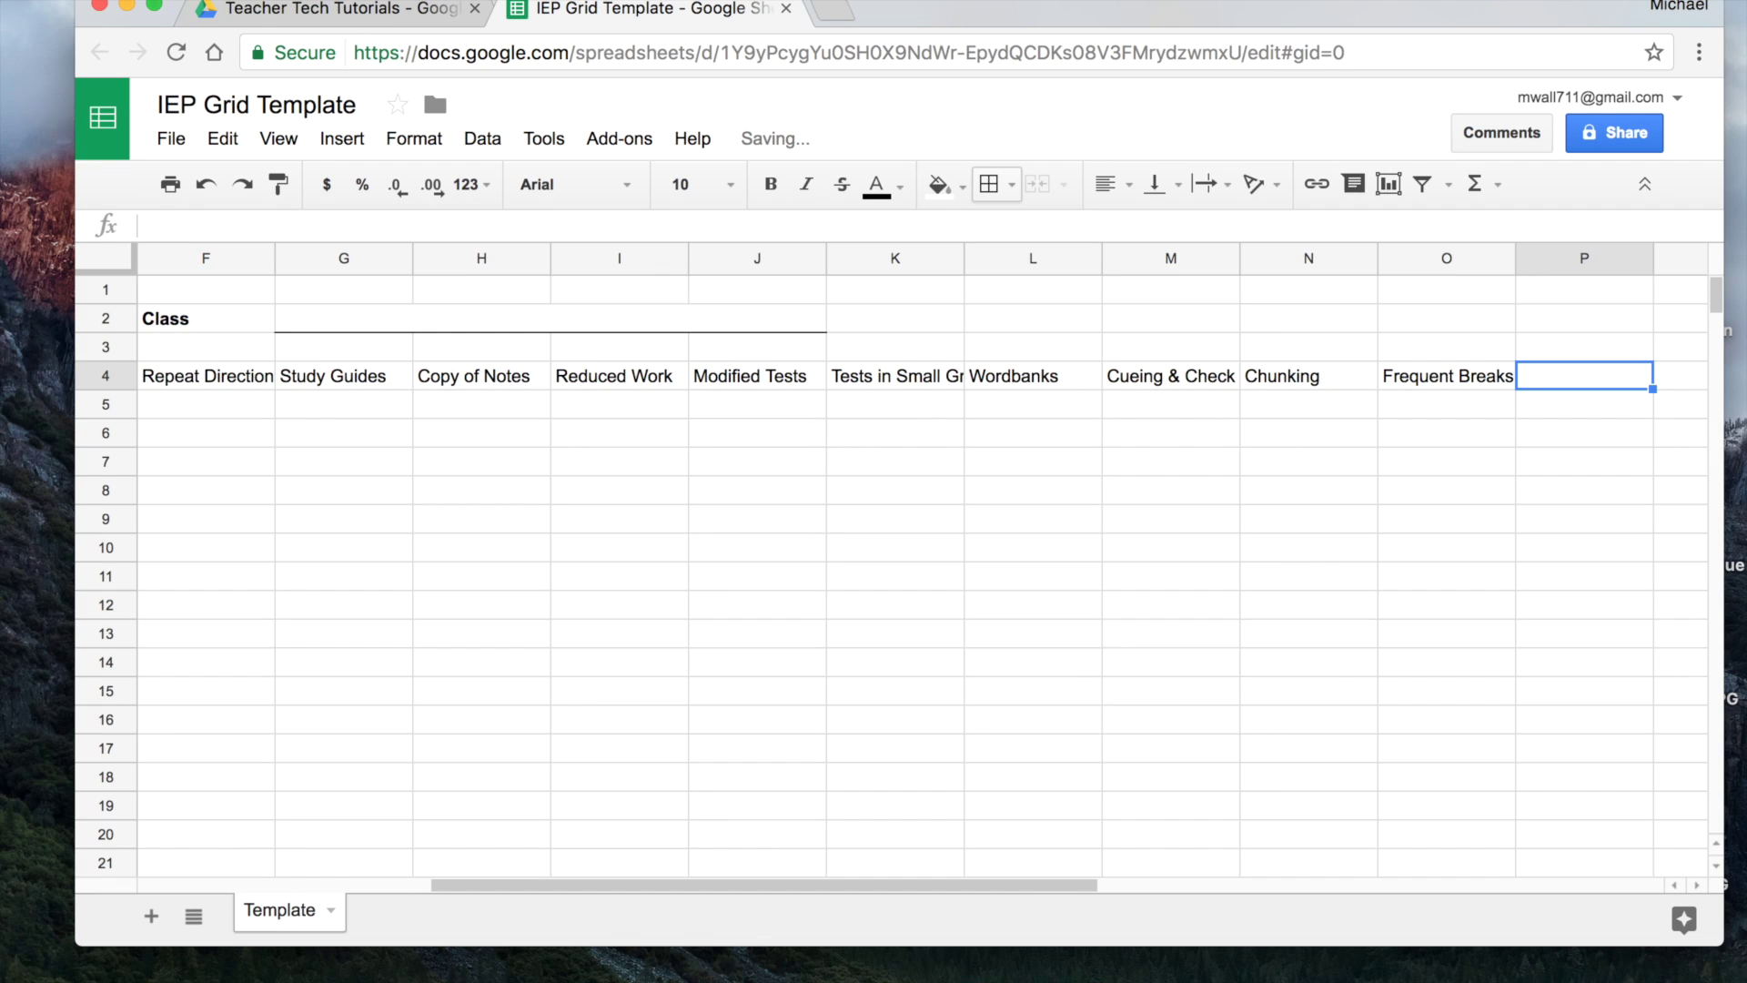
{"action": "type", "text": "Other"}
{"action": "left_click", "coordinate": [931, 548]}
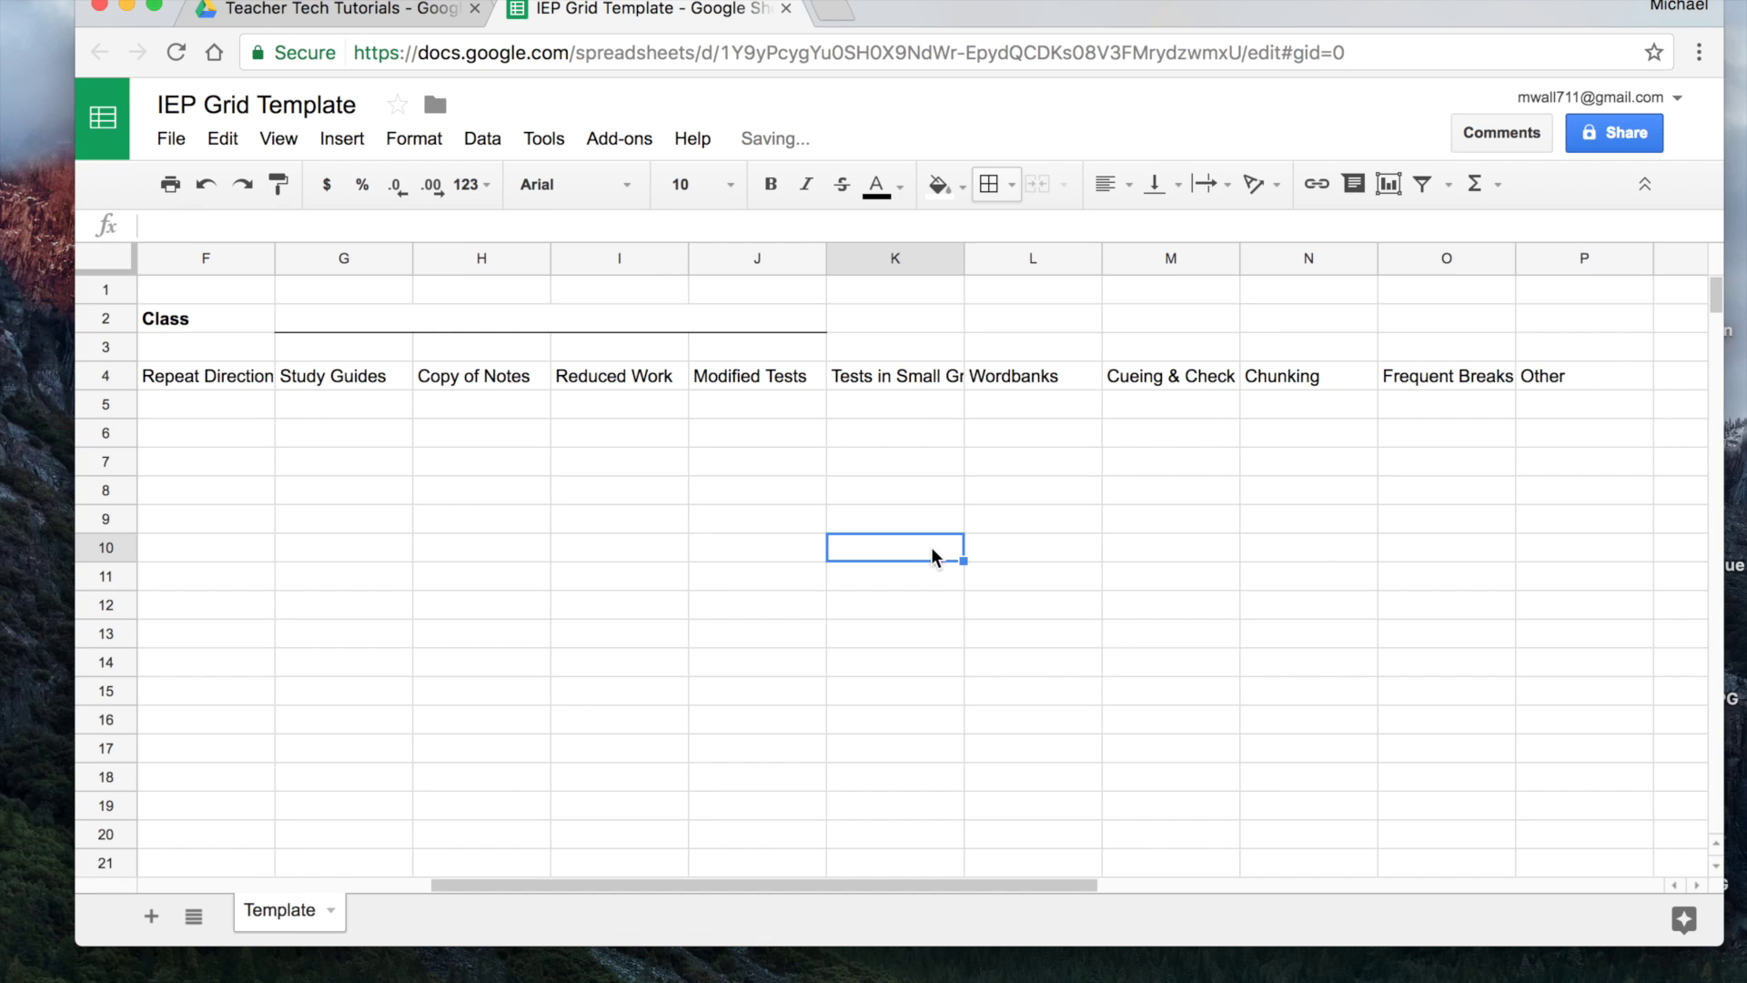
Resize the Type column B to 45 pixels
{"action": "left_click_drag", "start_coordinate": [966, 881], "coordinate": [687, 881]}
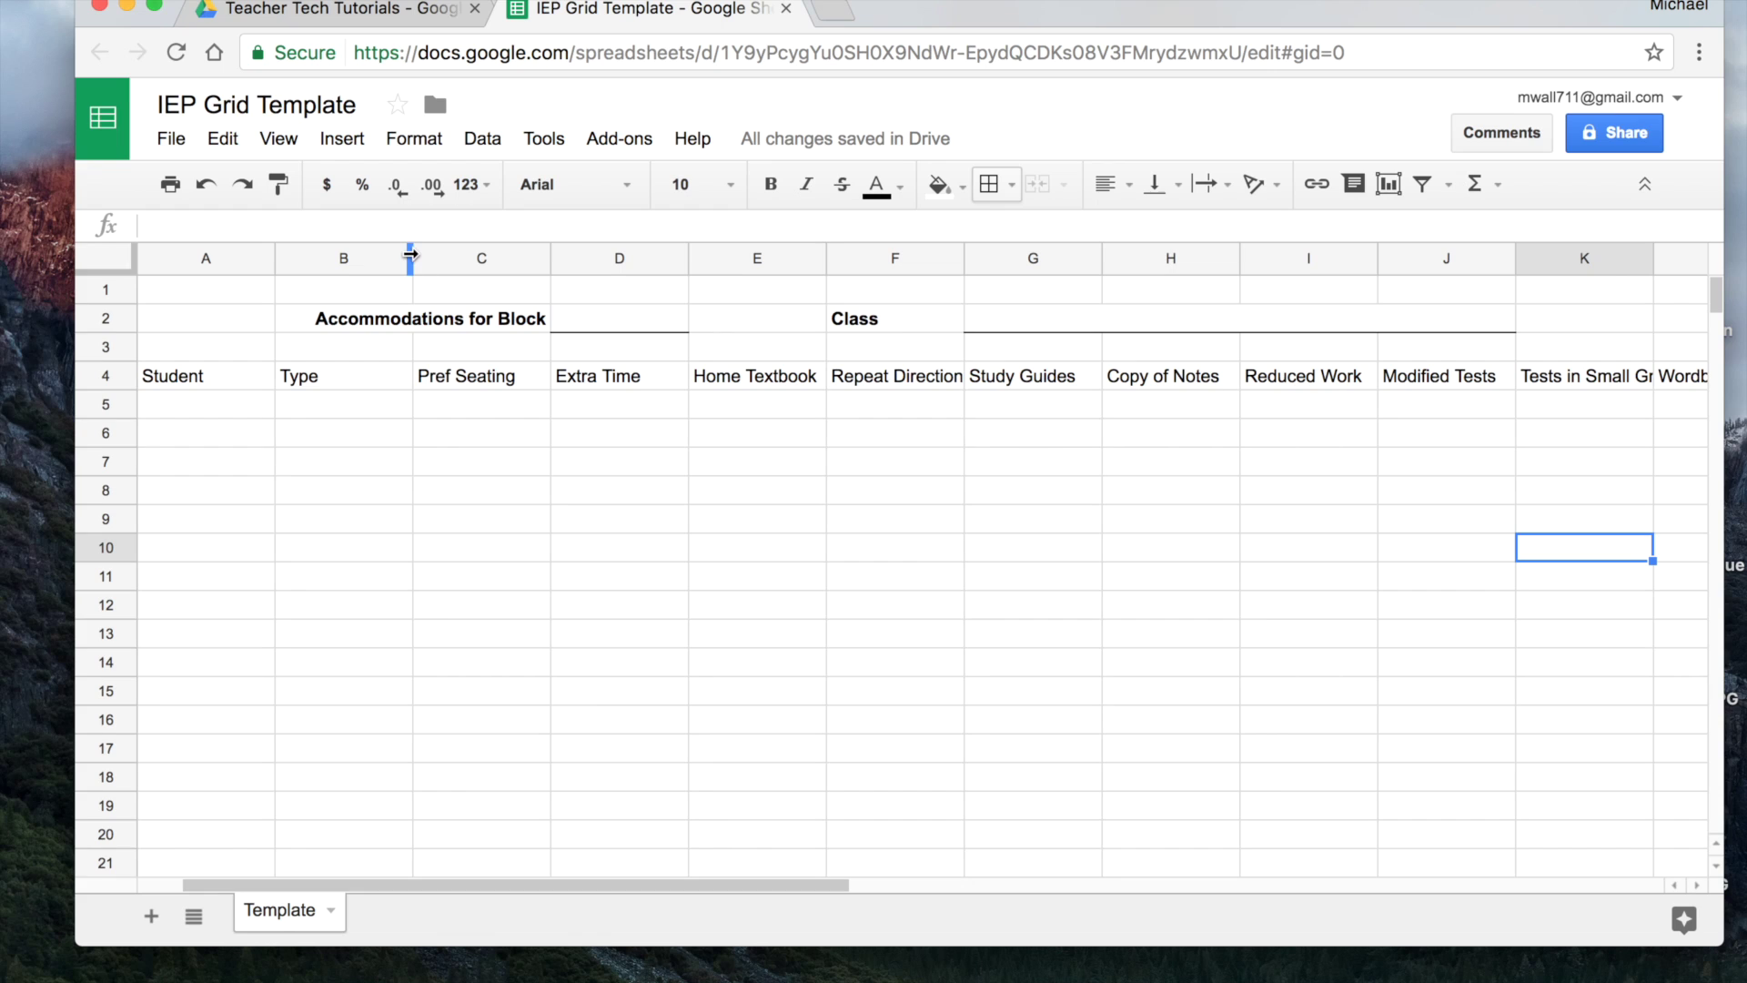
{"action": "left_click", "coordinate": [341, 260]}
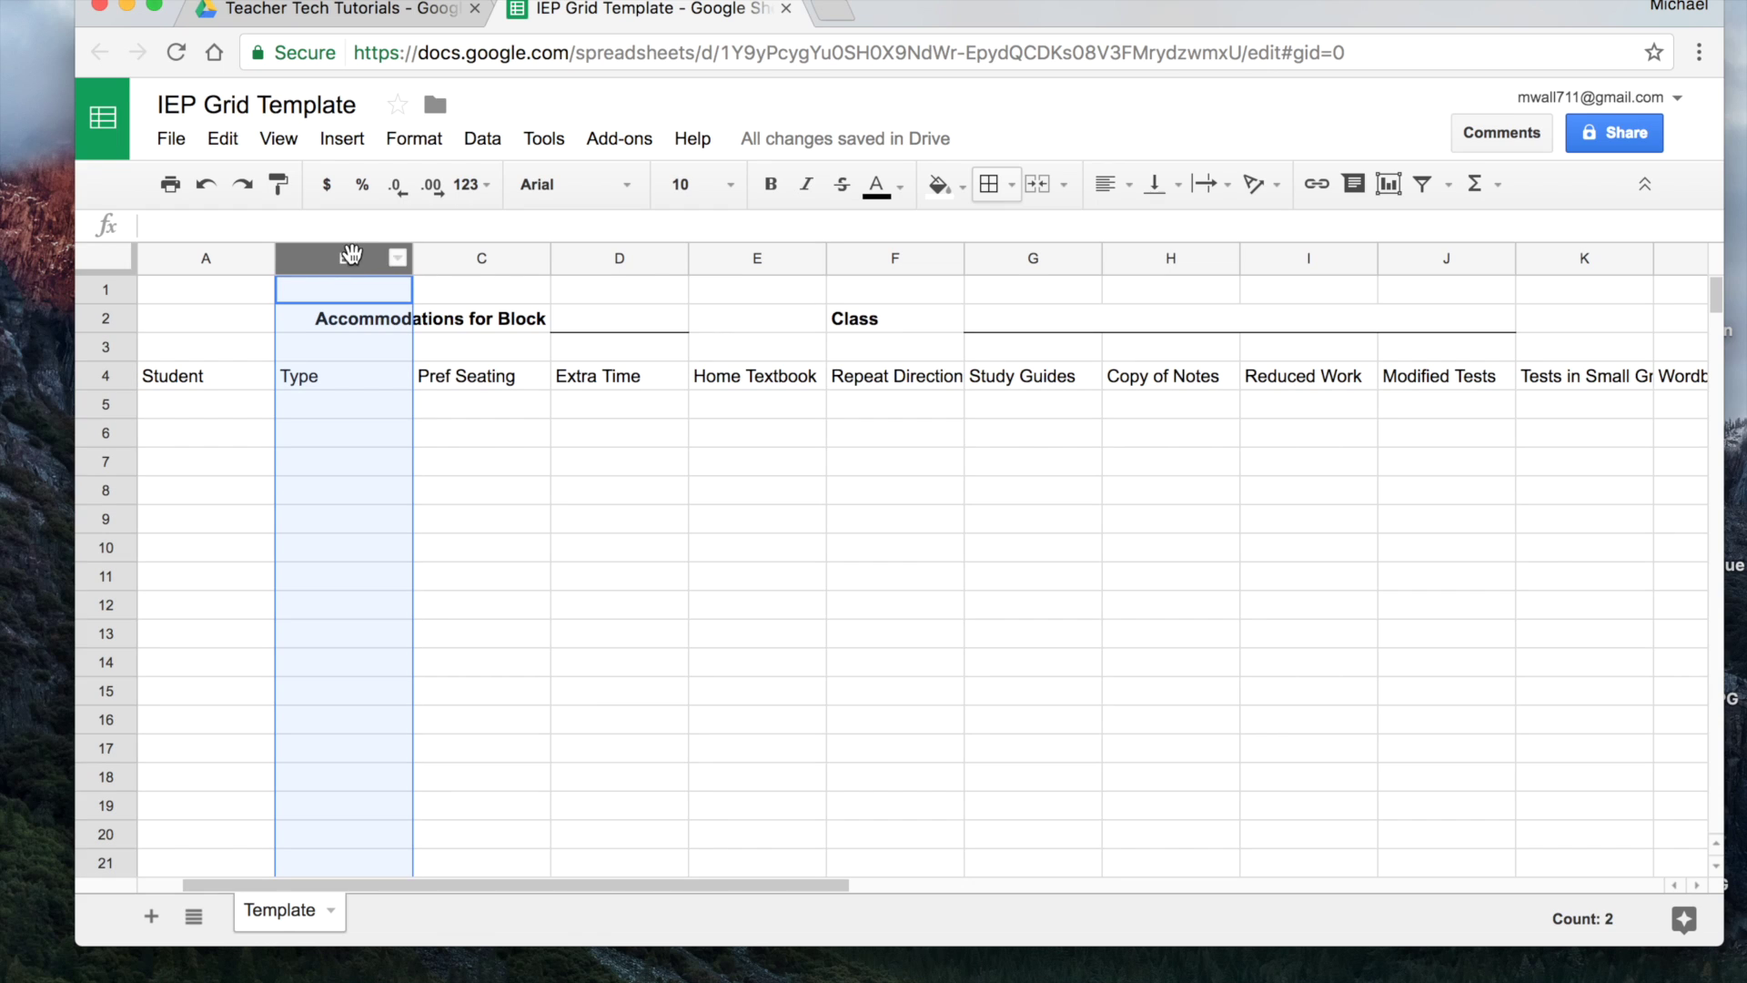
{"action": "right_click", "coordinate": [352, 255]}
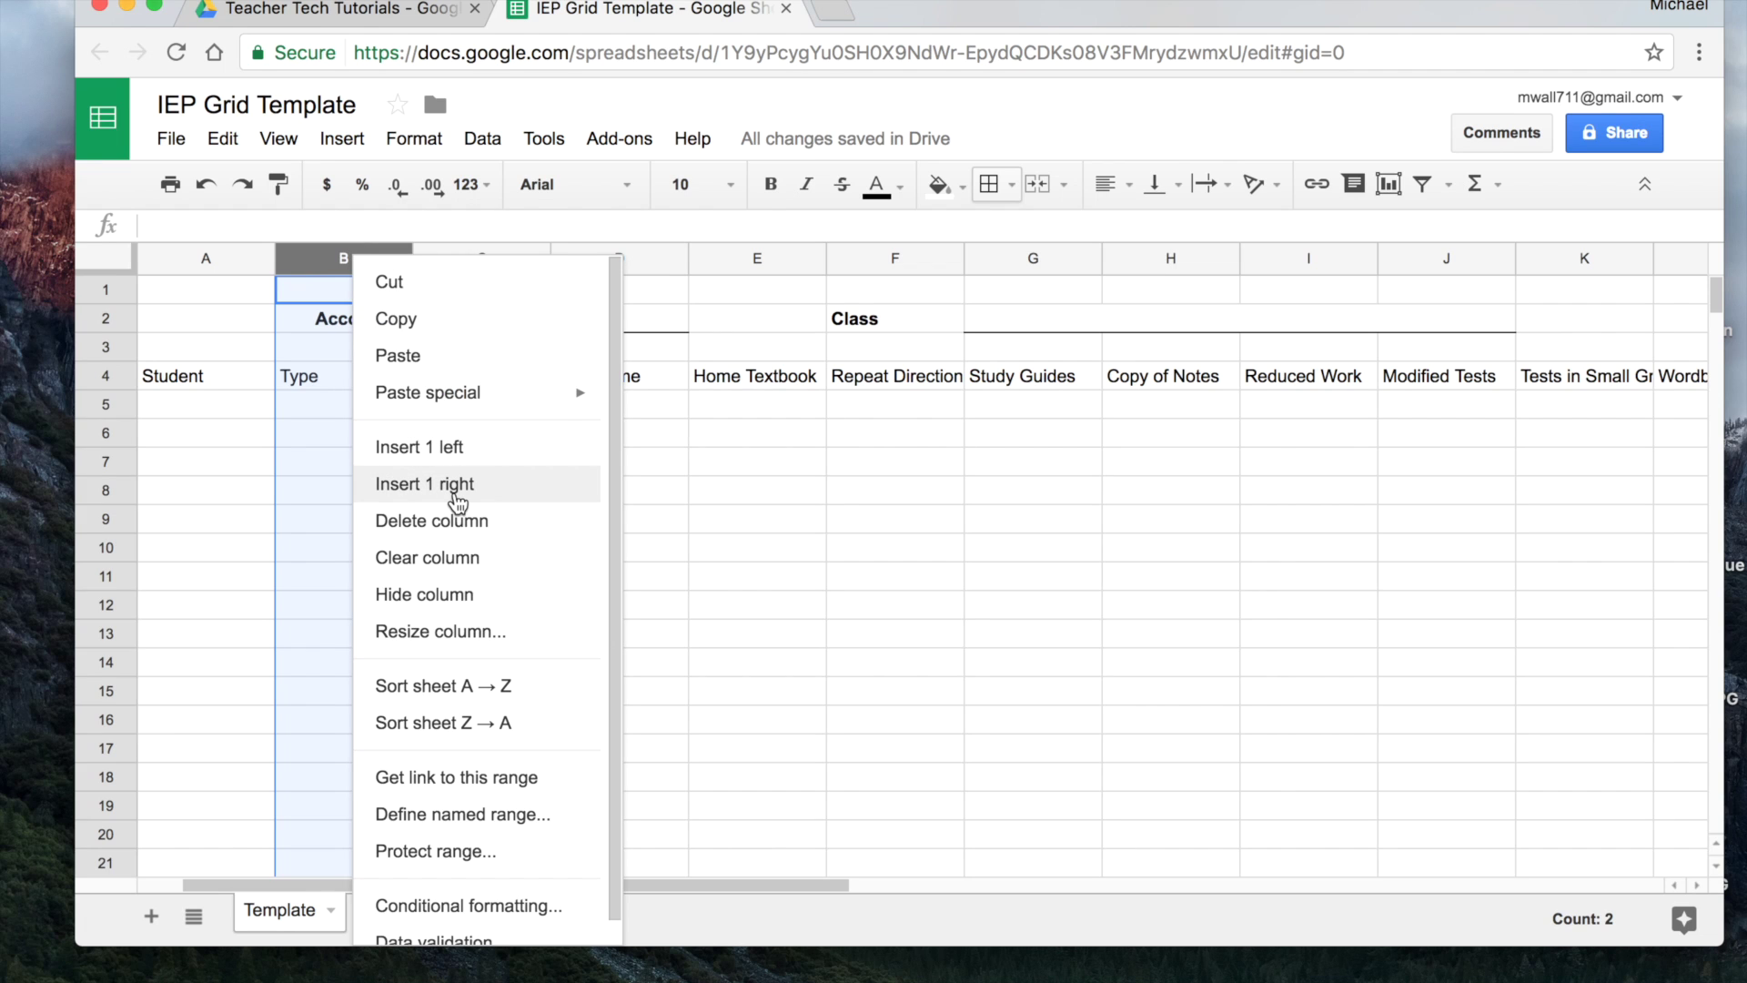
{"action": "left_click", "coordinate": [446, 632]}
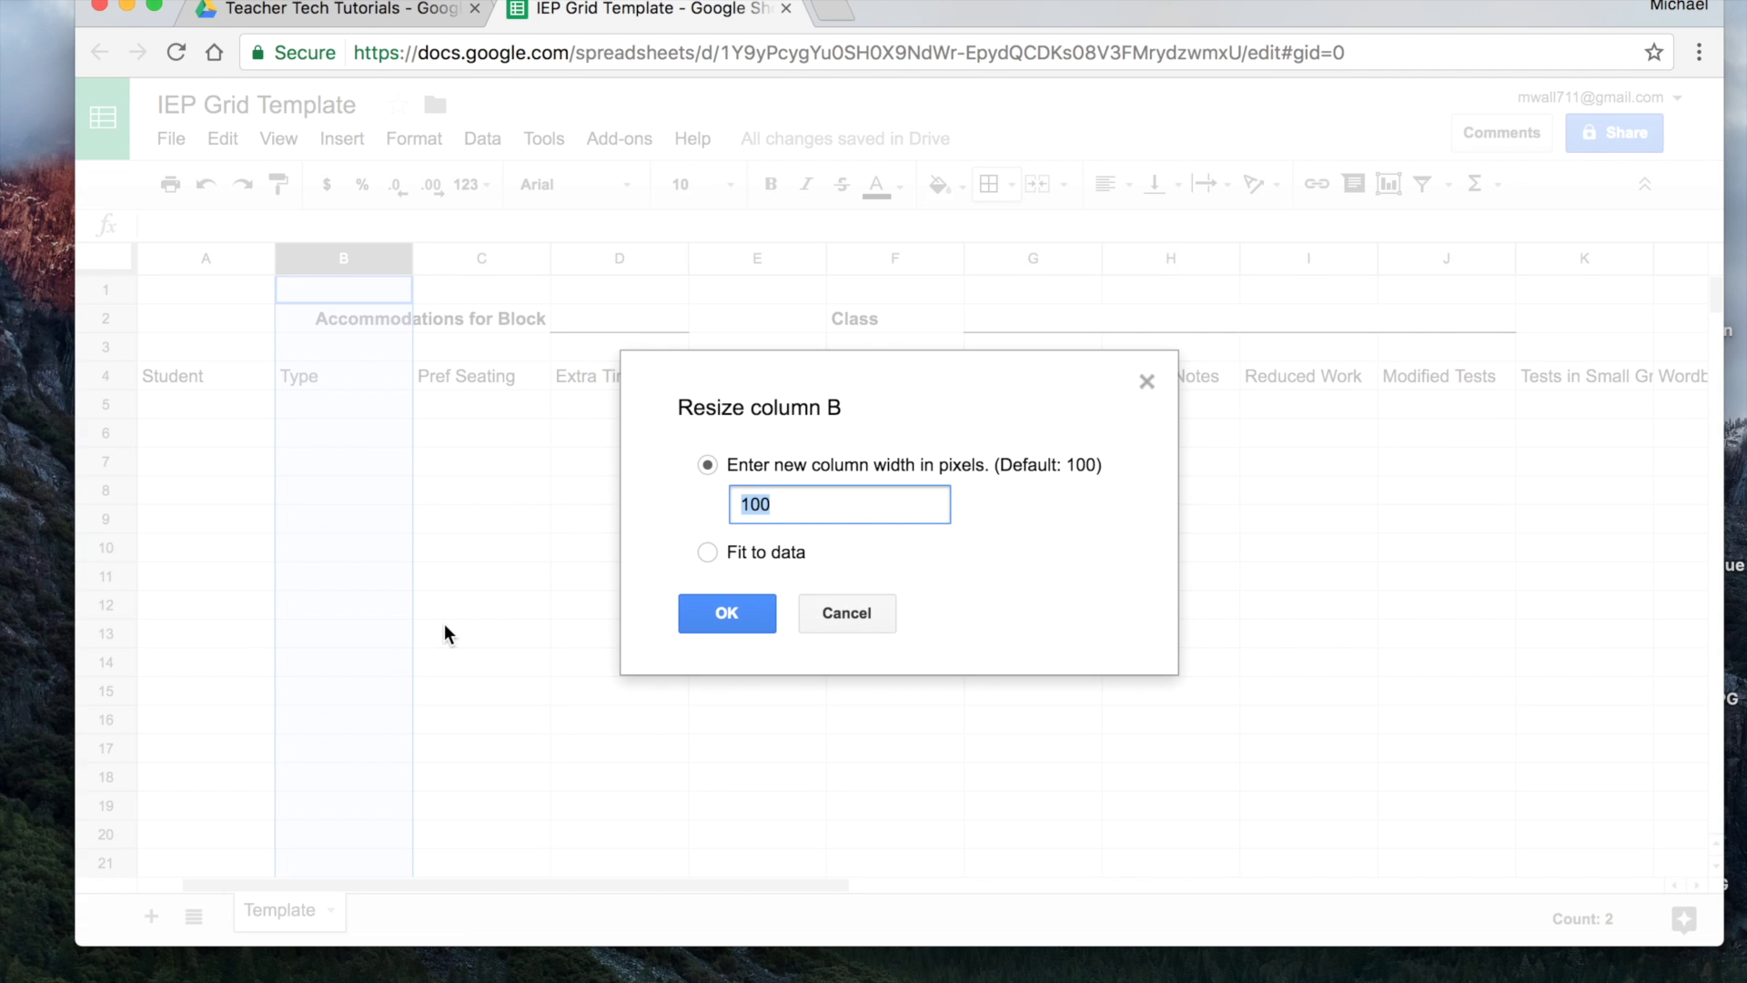
{"action": "type", "text": "45"}
{"action": "left_click", "coordinate": [739, 606]}
{"action": "left_click", "coordinate": [473, 572]}
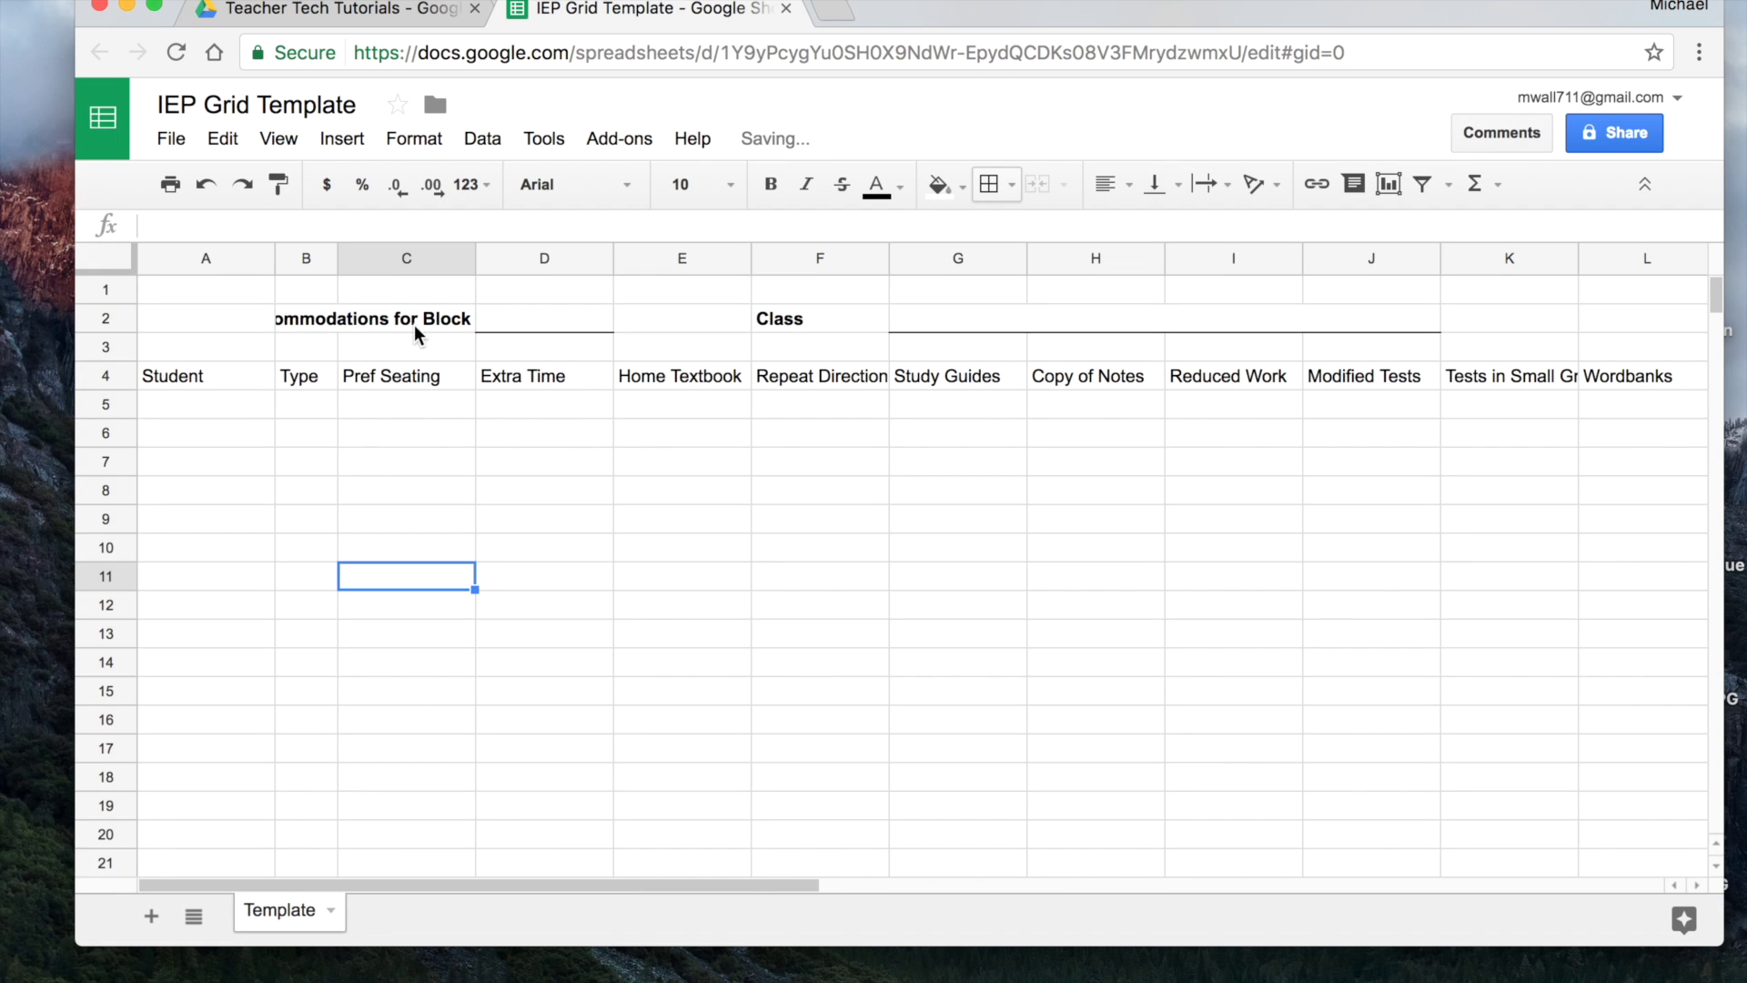
Resize the Pref Seating column C to 65 pixels
{"action": "left_click", "coordinate": [419, 257]}
{"action": "right_click", "coordinate": [418, 257]}
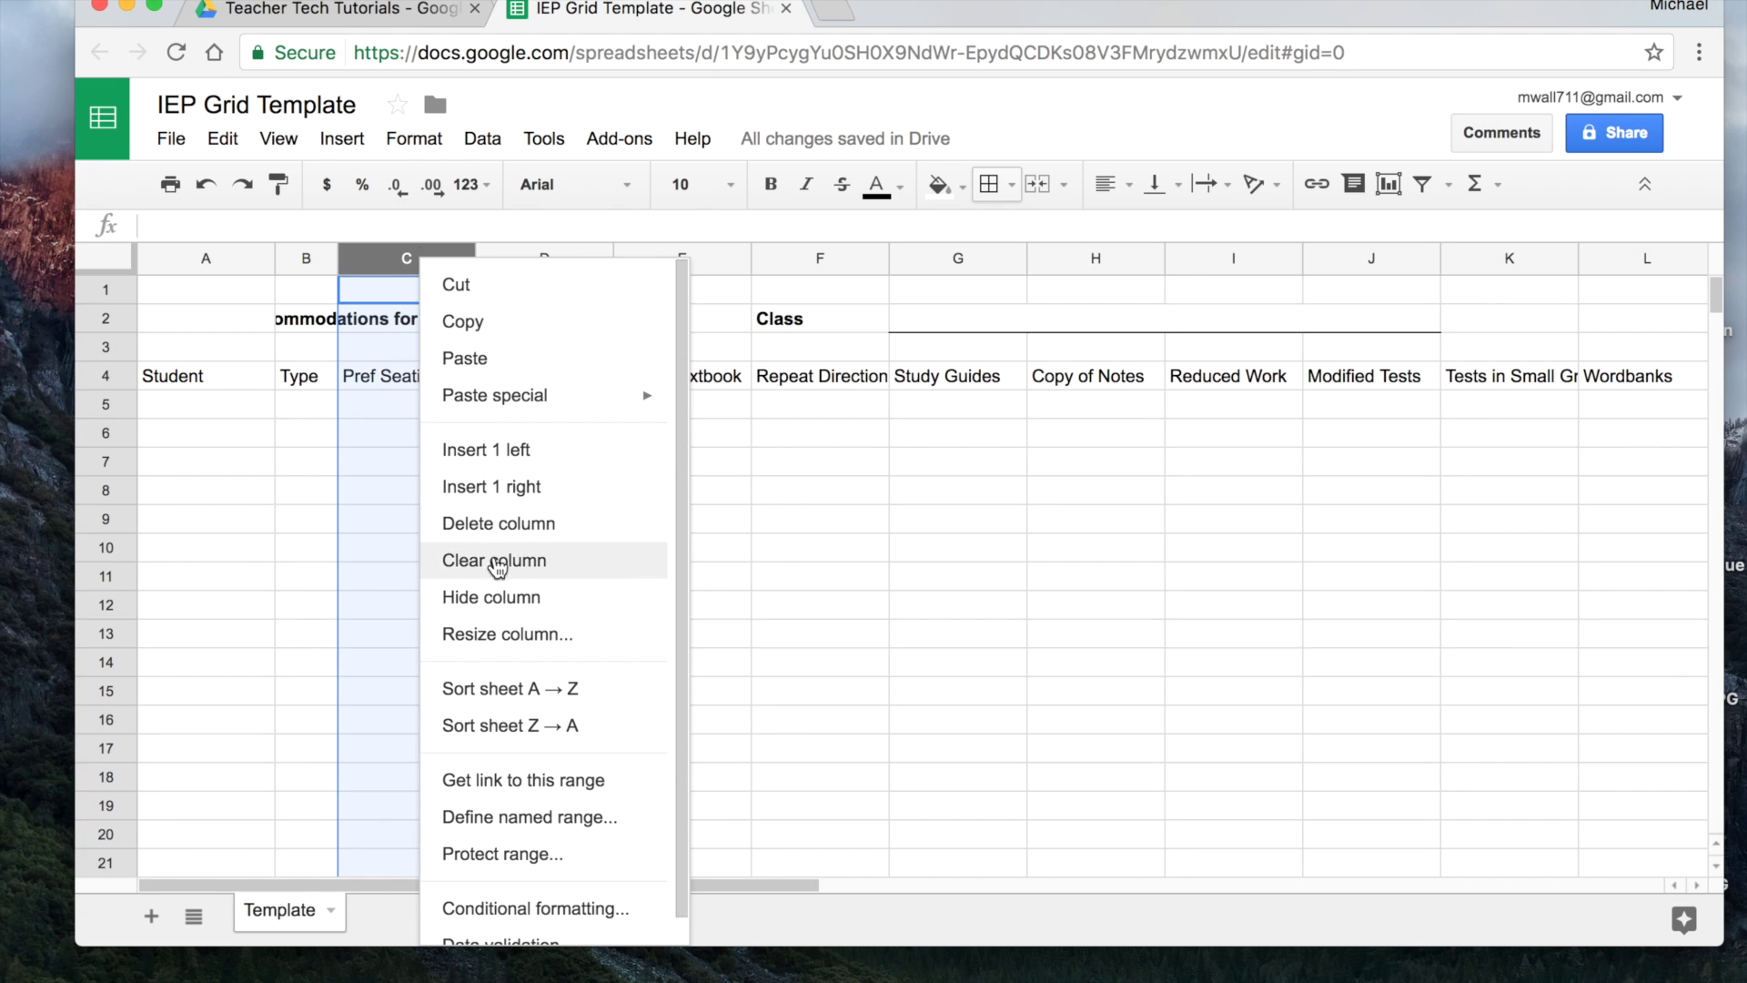
{"action": "left_click", "coordinate": [497, 630]}
{"action": "type", "text": "65"}
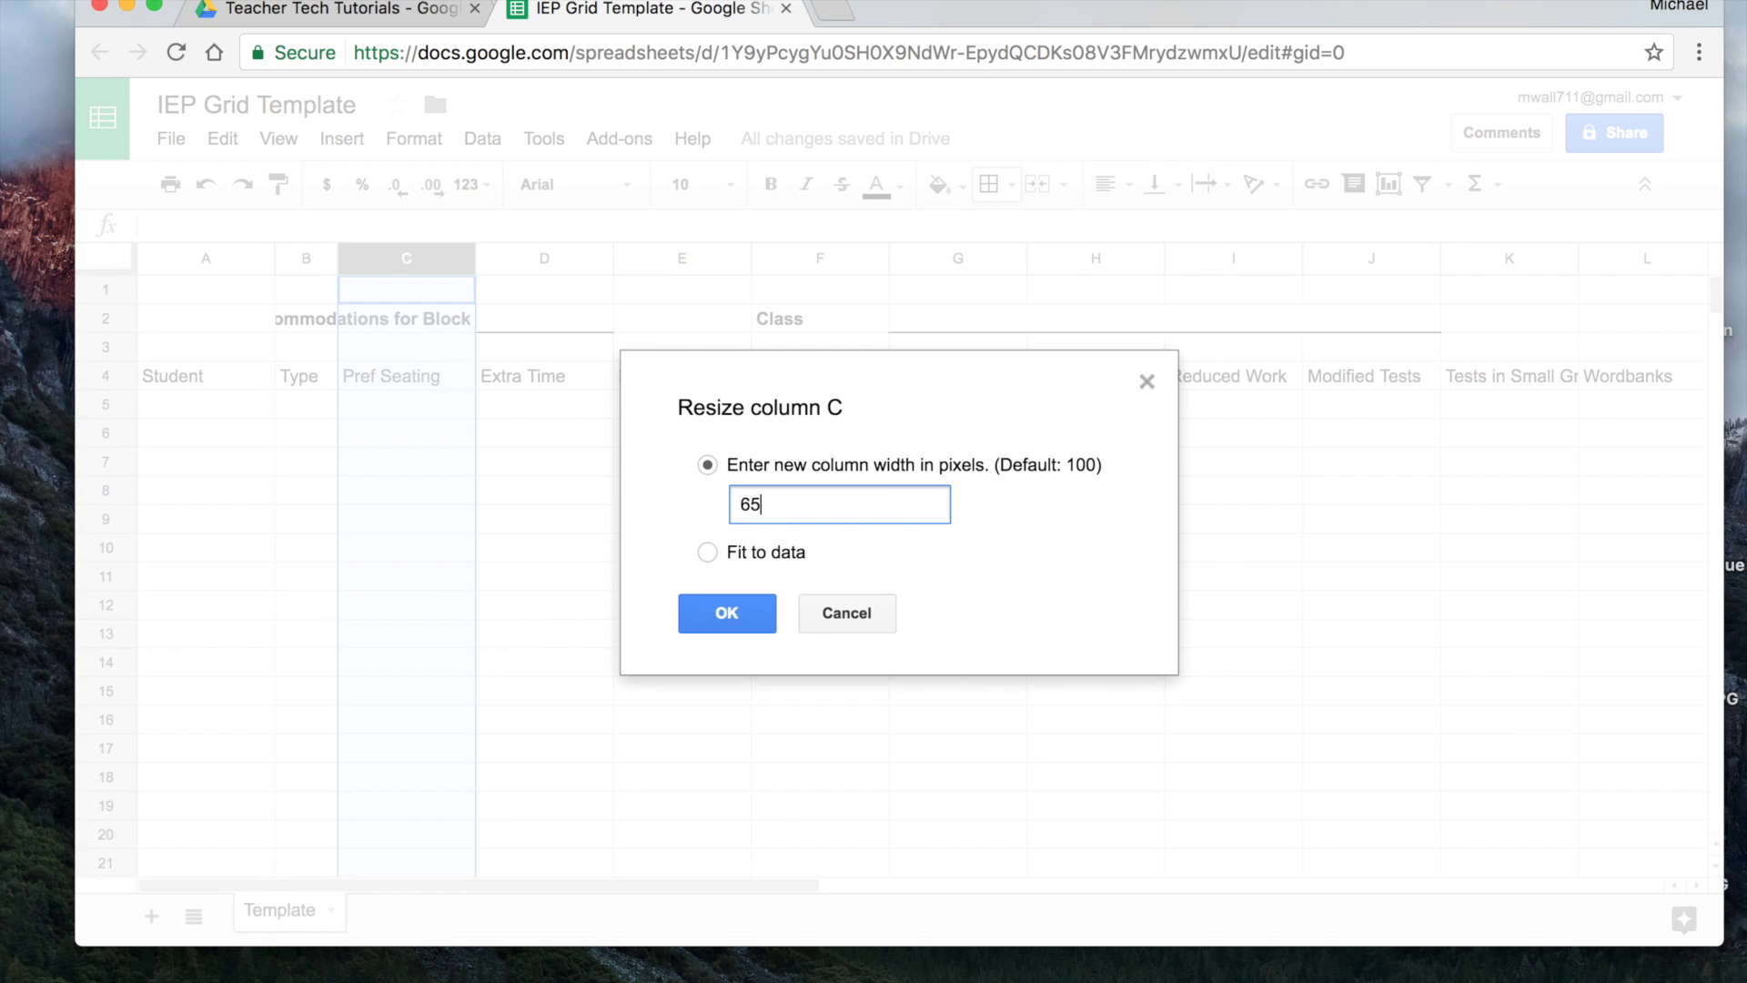
{"action": "left_click", "coordinate": [710, 615]}
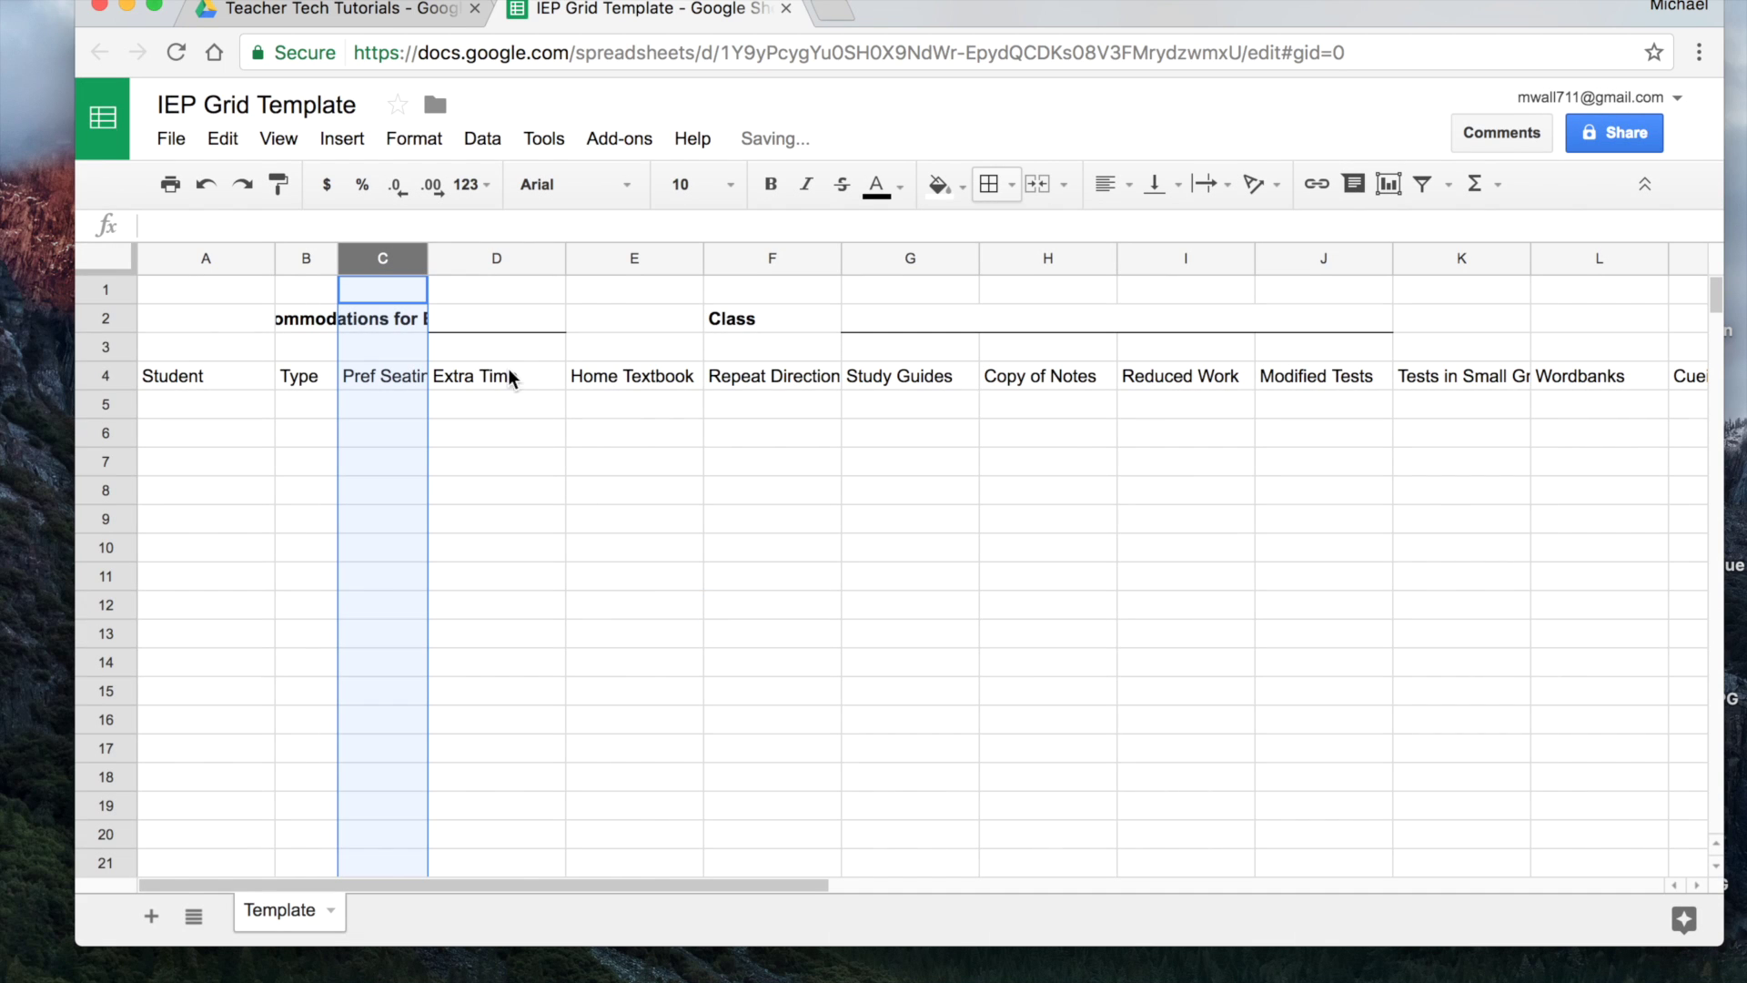
Resize the accommodation columns D through O to 62 pixels each
{"action": "left_click_drag", "start_coordinate": [500, 255], "coordinate": [1201, 257]}
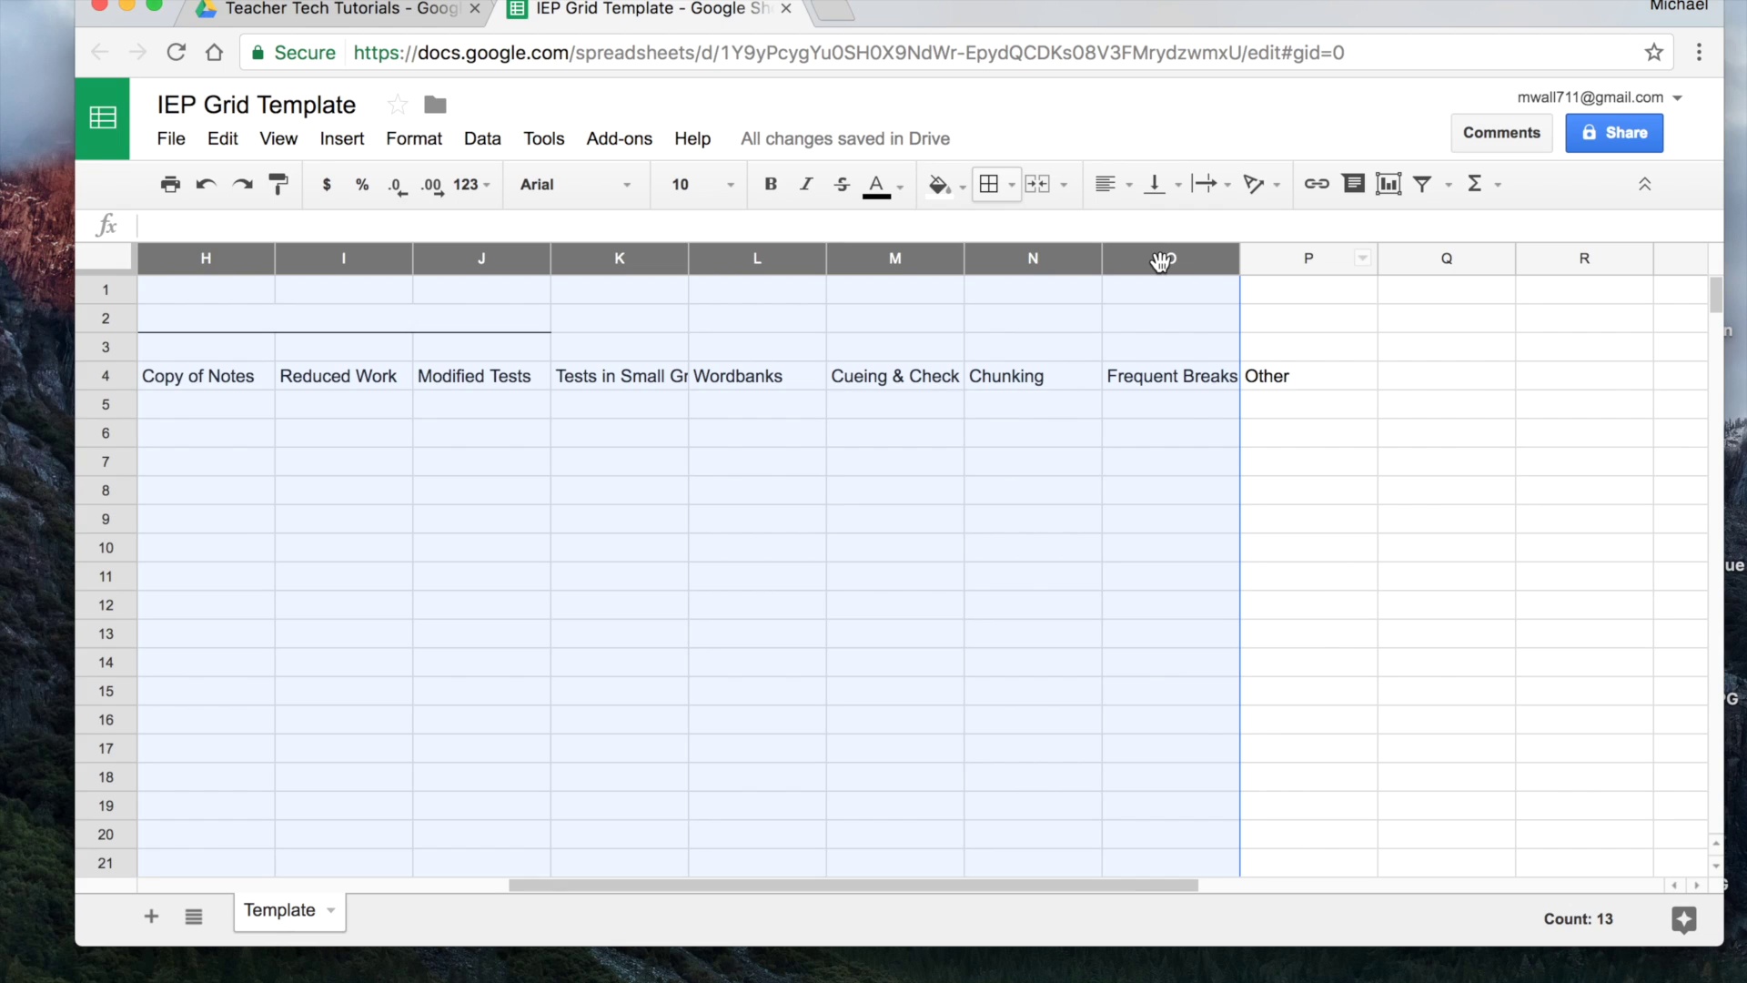
{"action": "right_click", "coordinate": [1159, 260]}
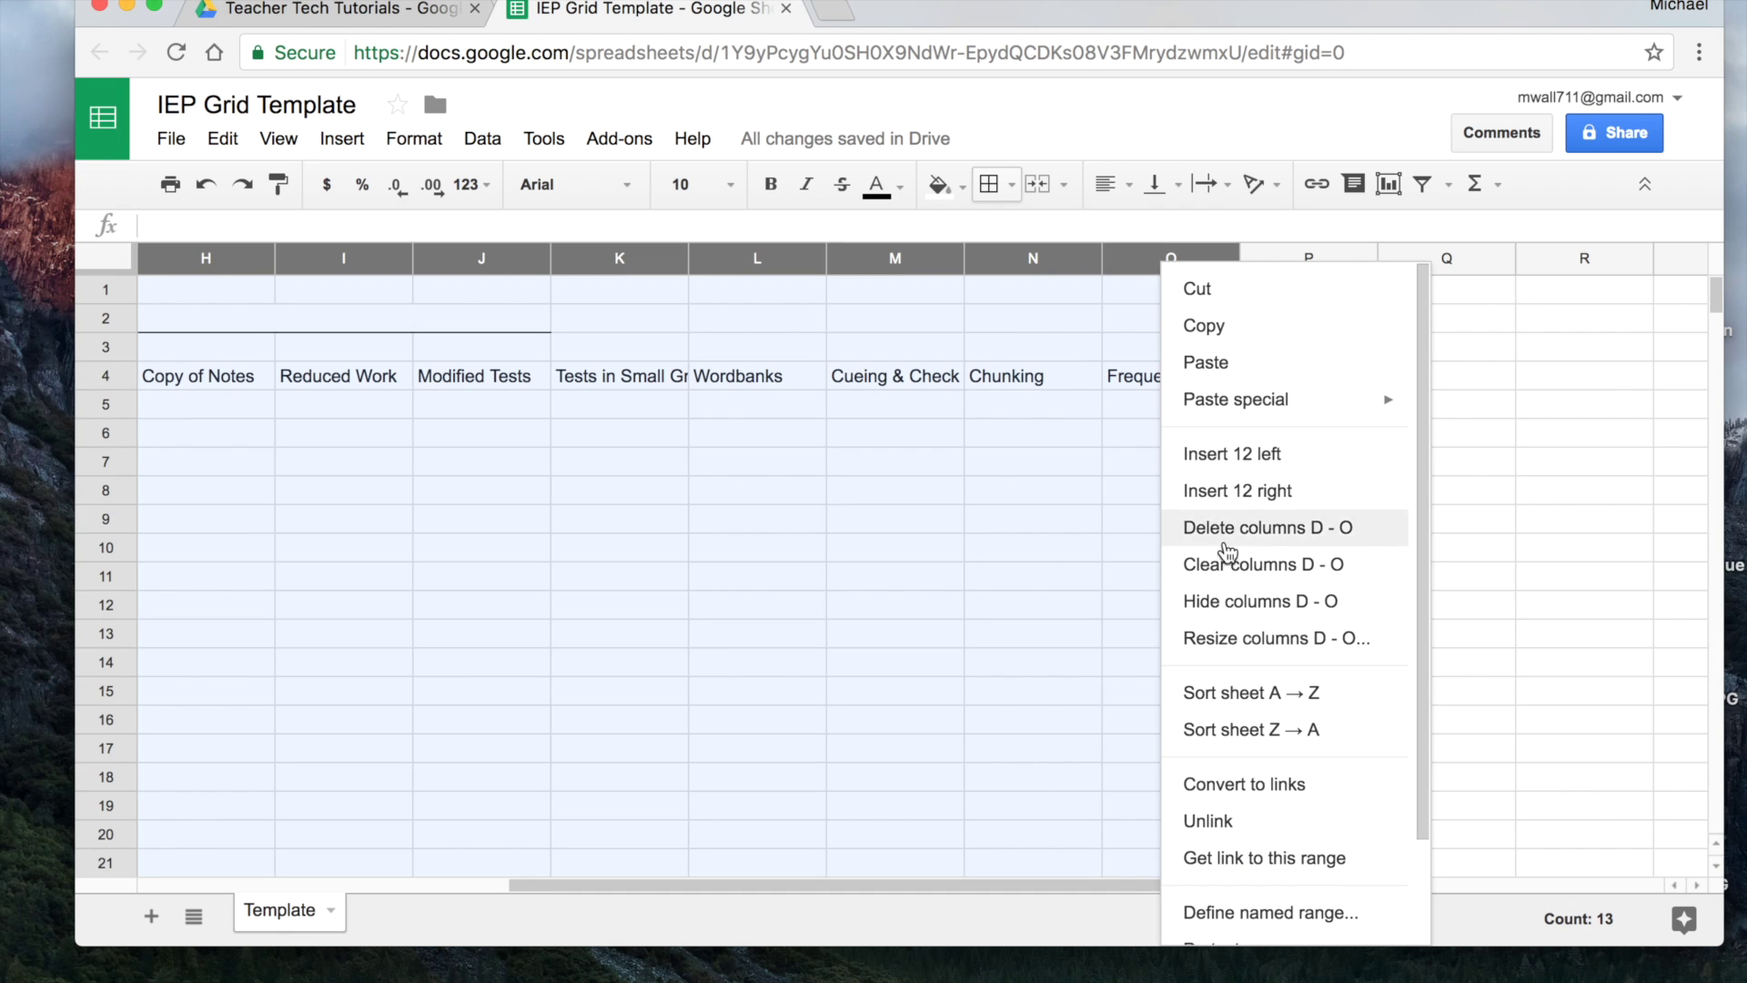
{"action": "left_click", "coordinate": [1256, 639]}
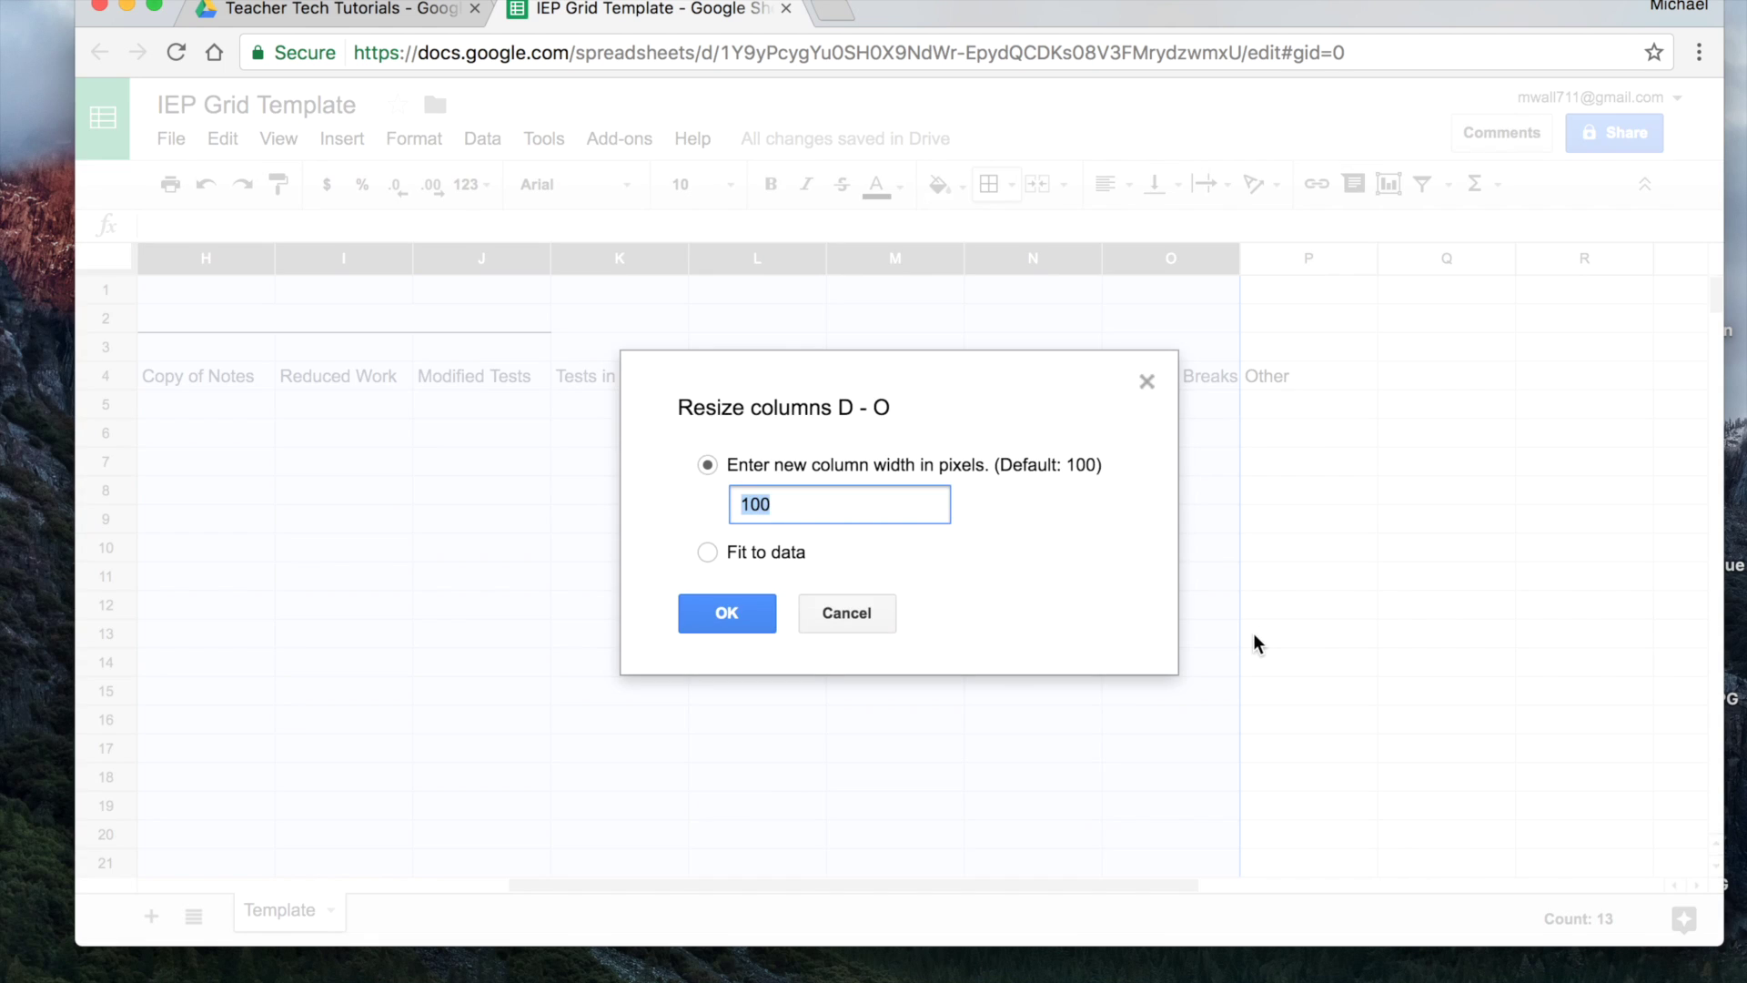
{"action": "type", "text": "62"}
{"action": "left_click", "coordinate": [719, 613]}
{"action": "left_click", "coordinate": [691, 614]}
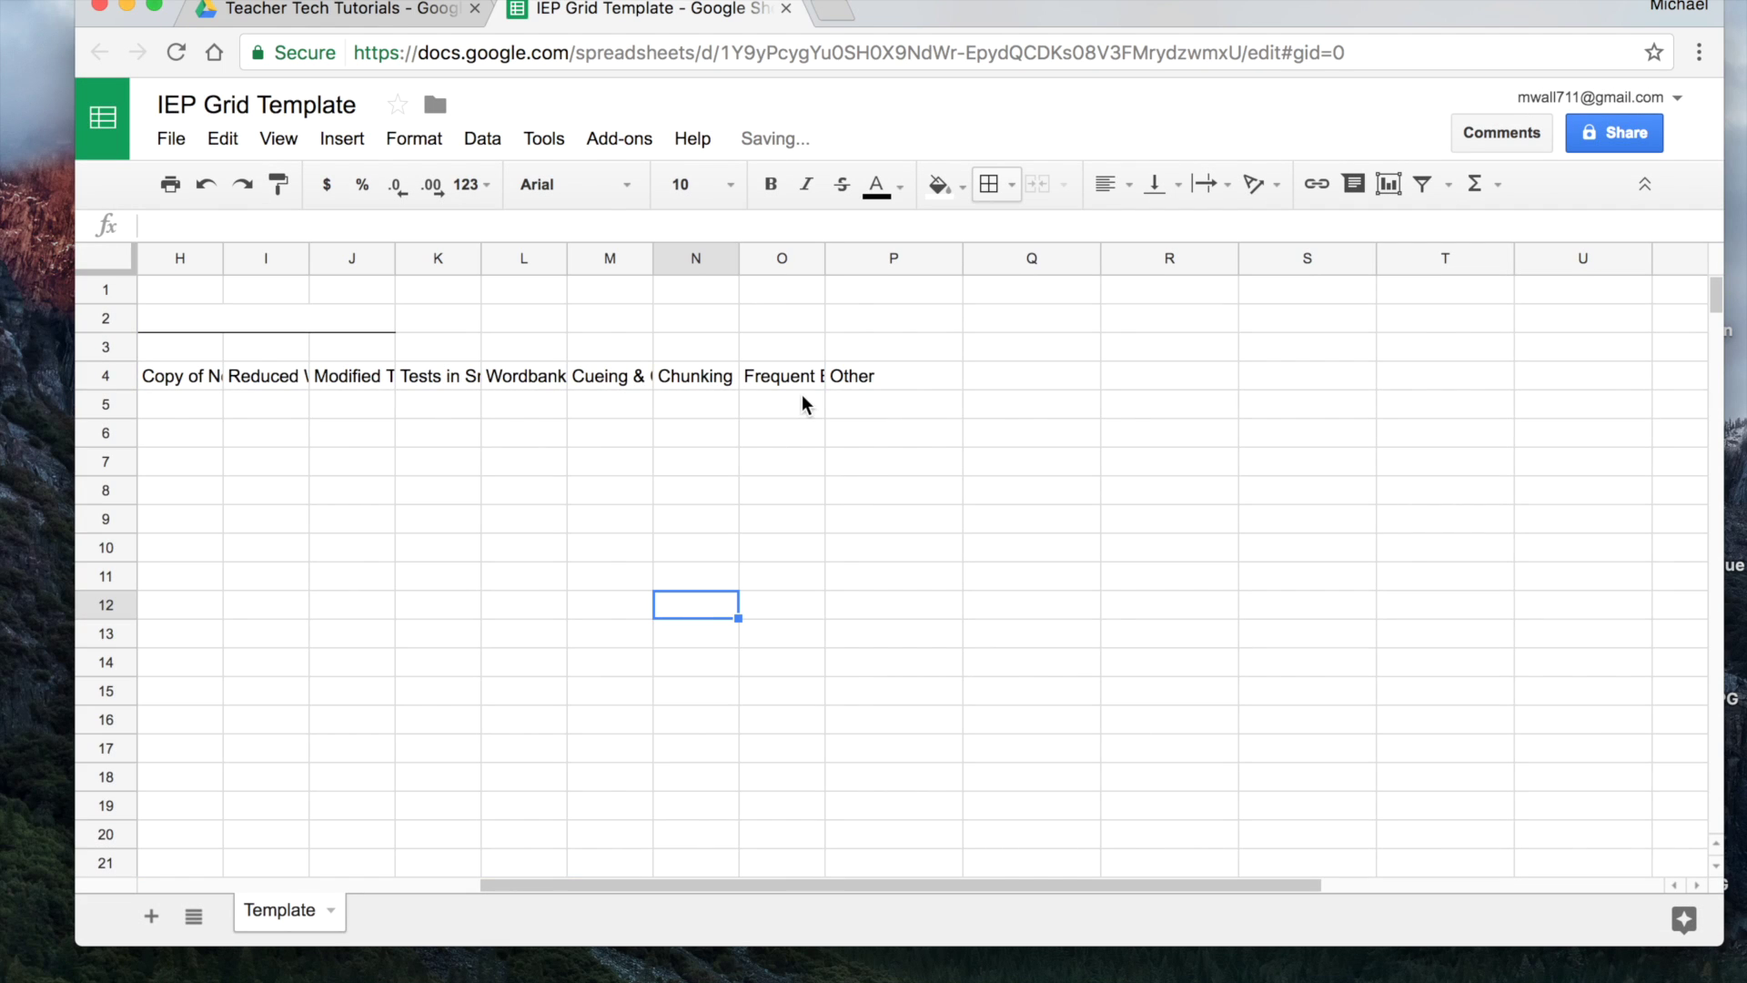
Resize the Other column P to 250 pixels
{"action": "left_click", "coordinate": [875, 257]}
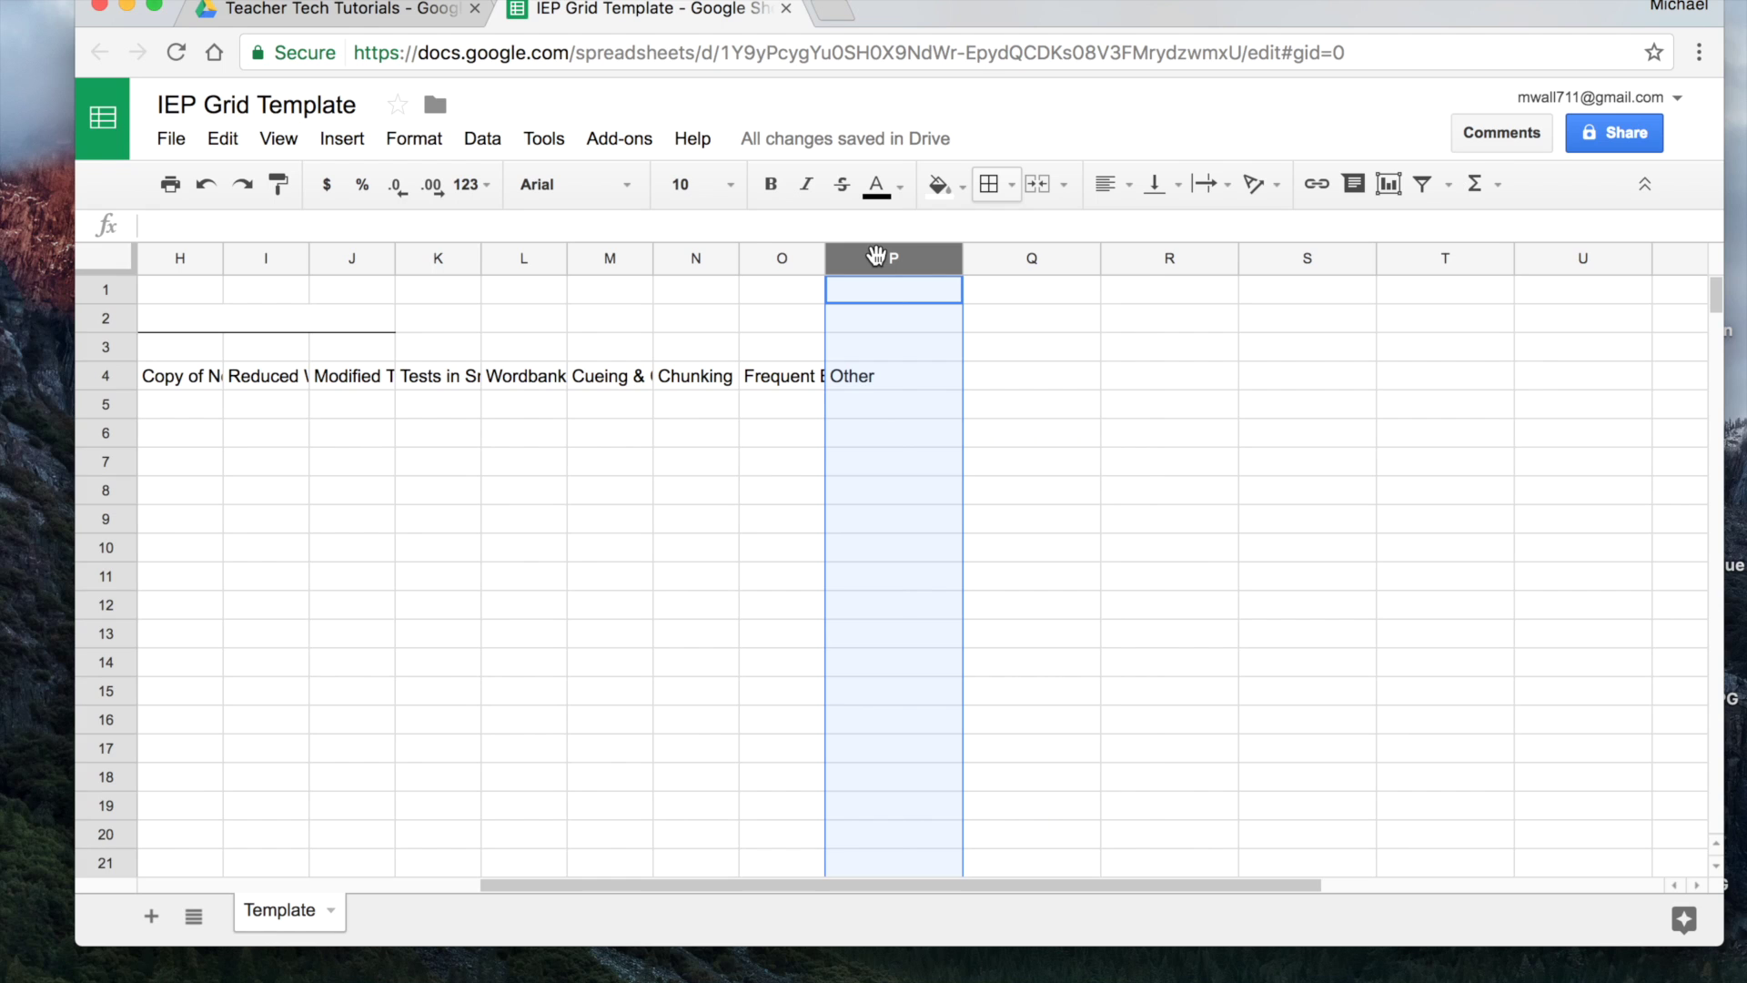
{"action": "right_click", "coordinate": [877, 257]}
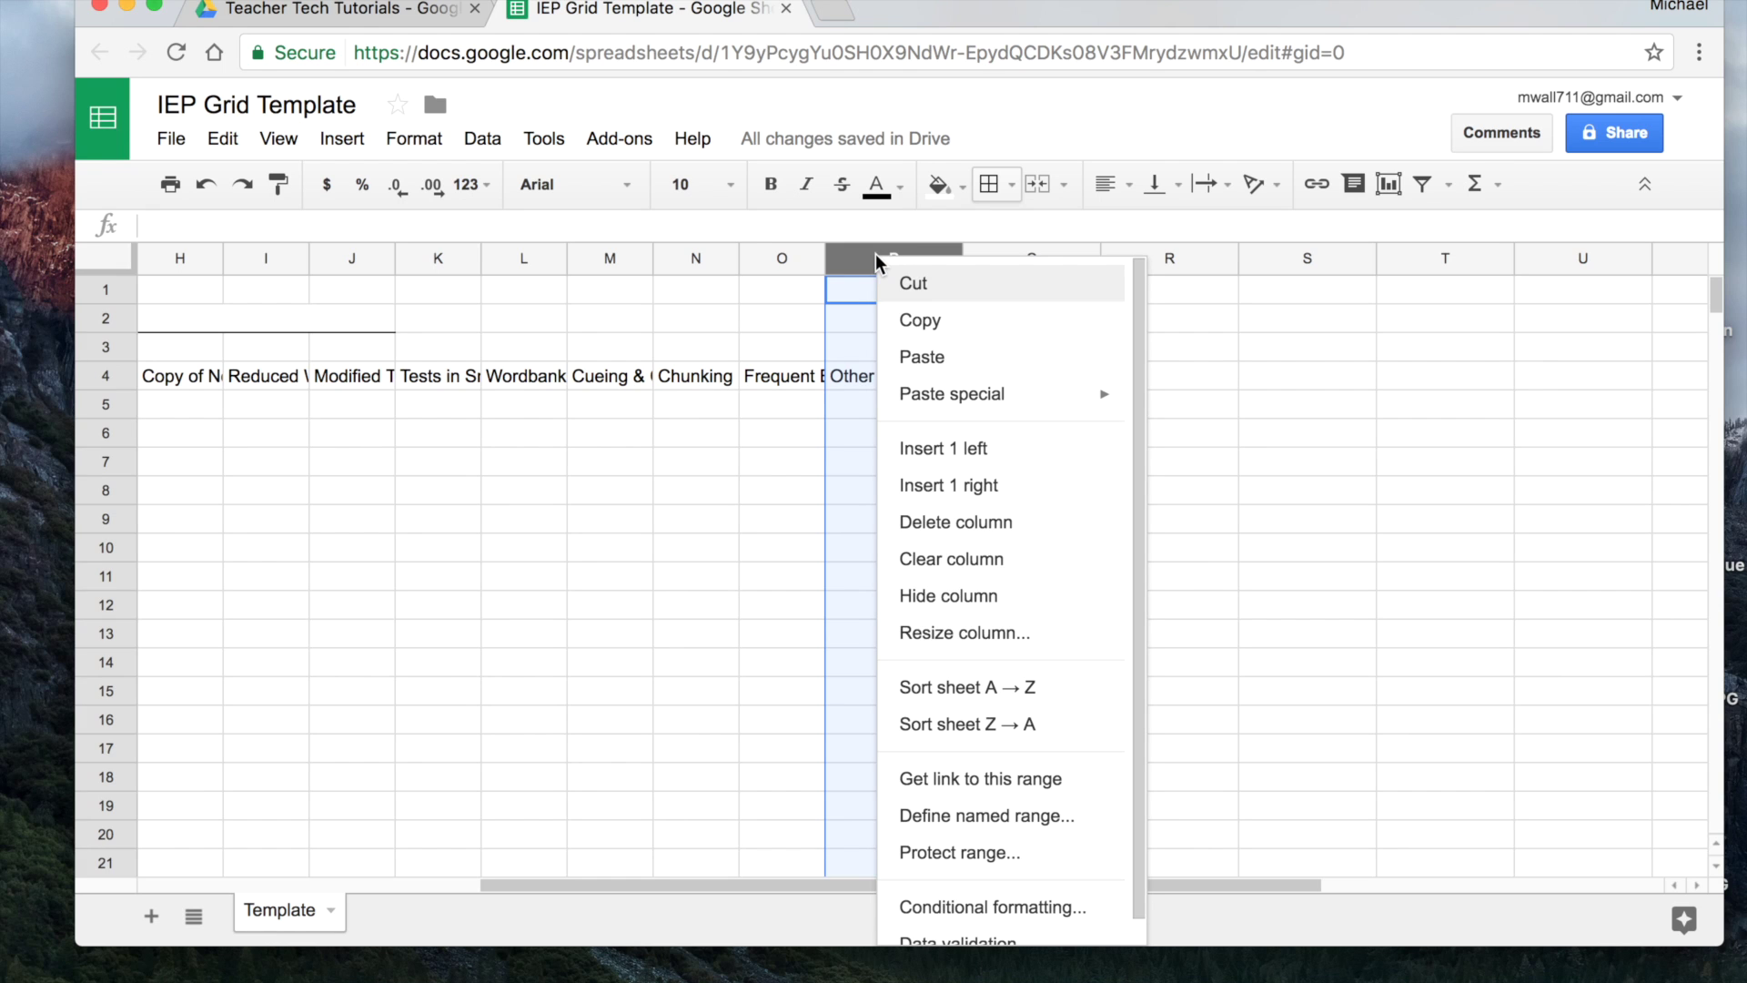
{"action": "left_click", "coordinate": [964, 637]}
{"action": "type", "text": "250"}
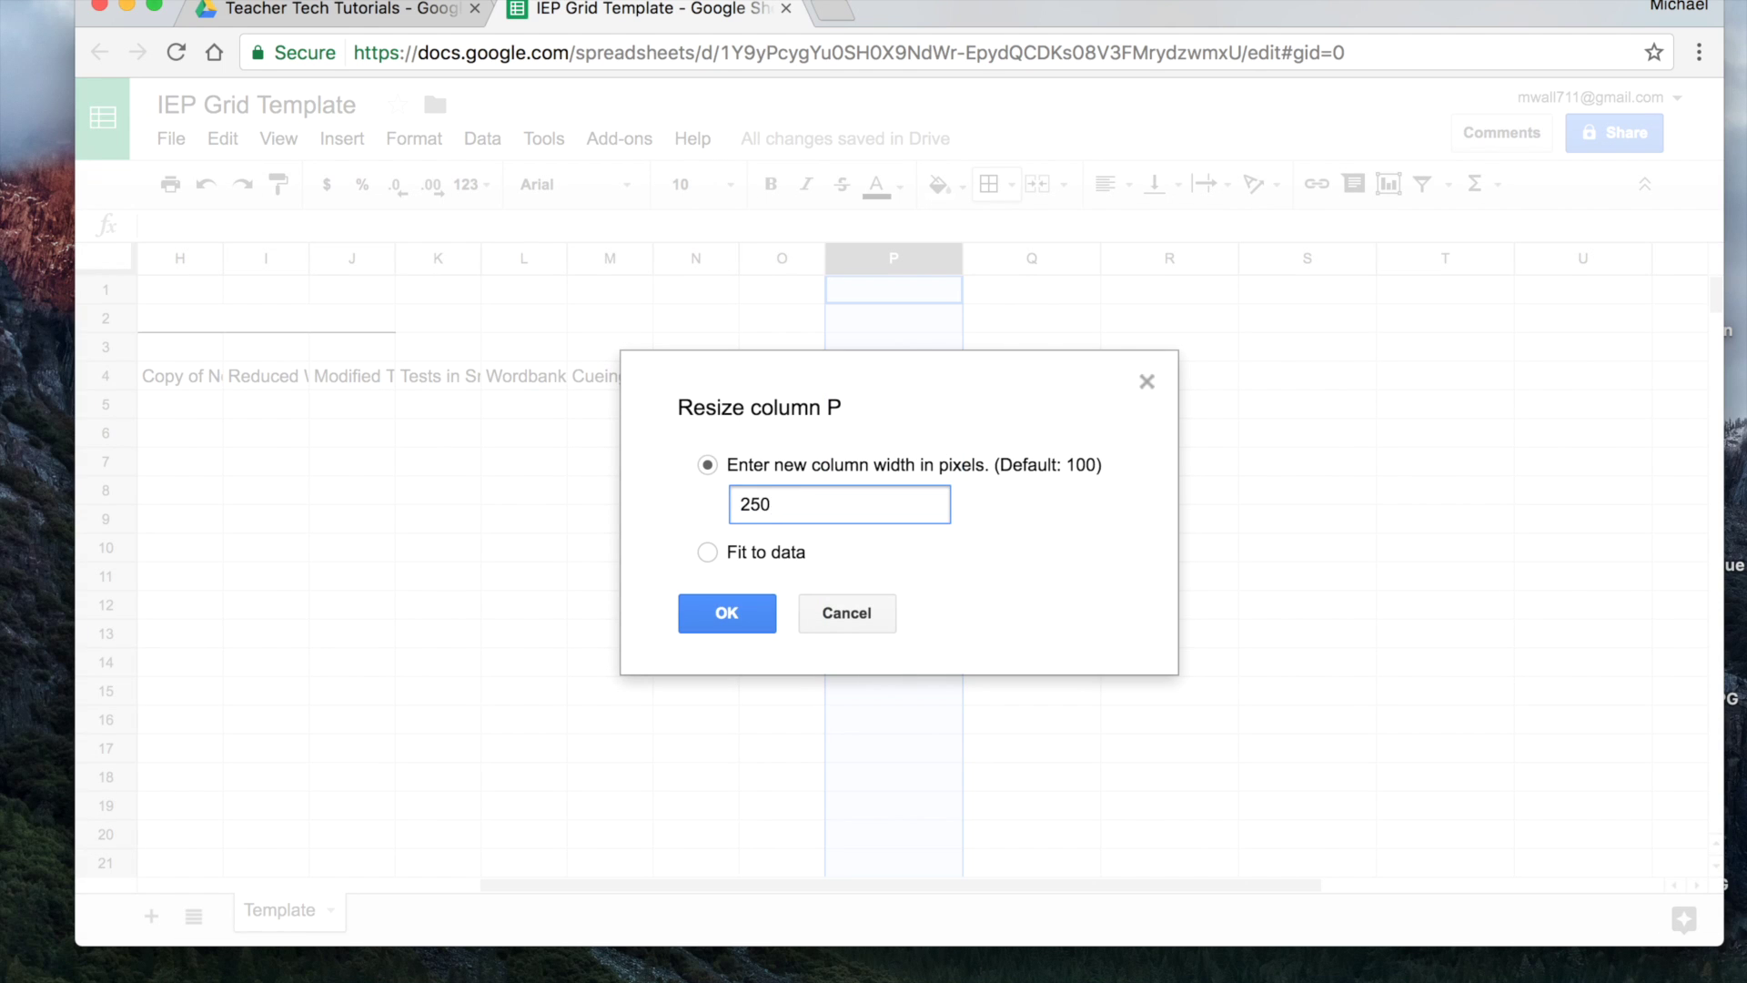
{"action": "left_click", "coordinate": [724, 612]}
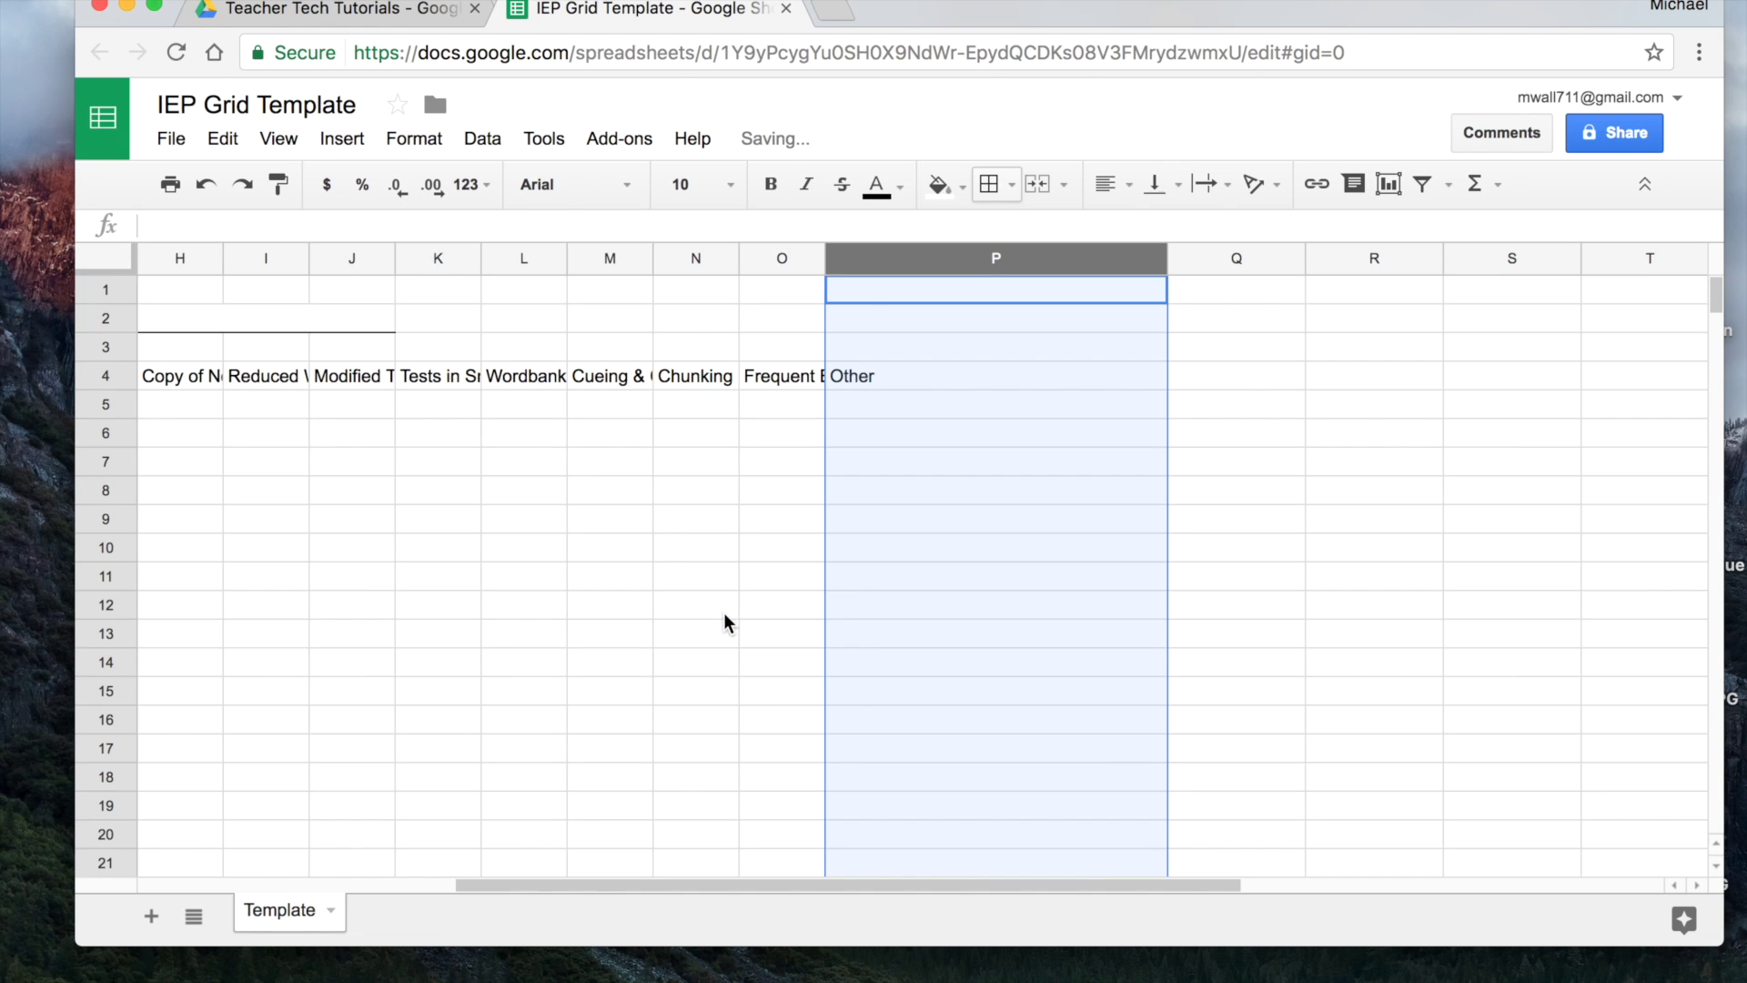
Resize the Student column A to 155 pixels
{"action": "left_click_drag", "start_coordinate": [1071, 881], "coordinate": [686, 859]}
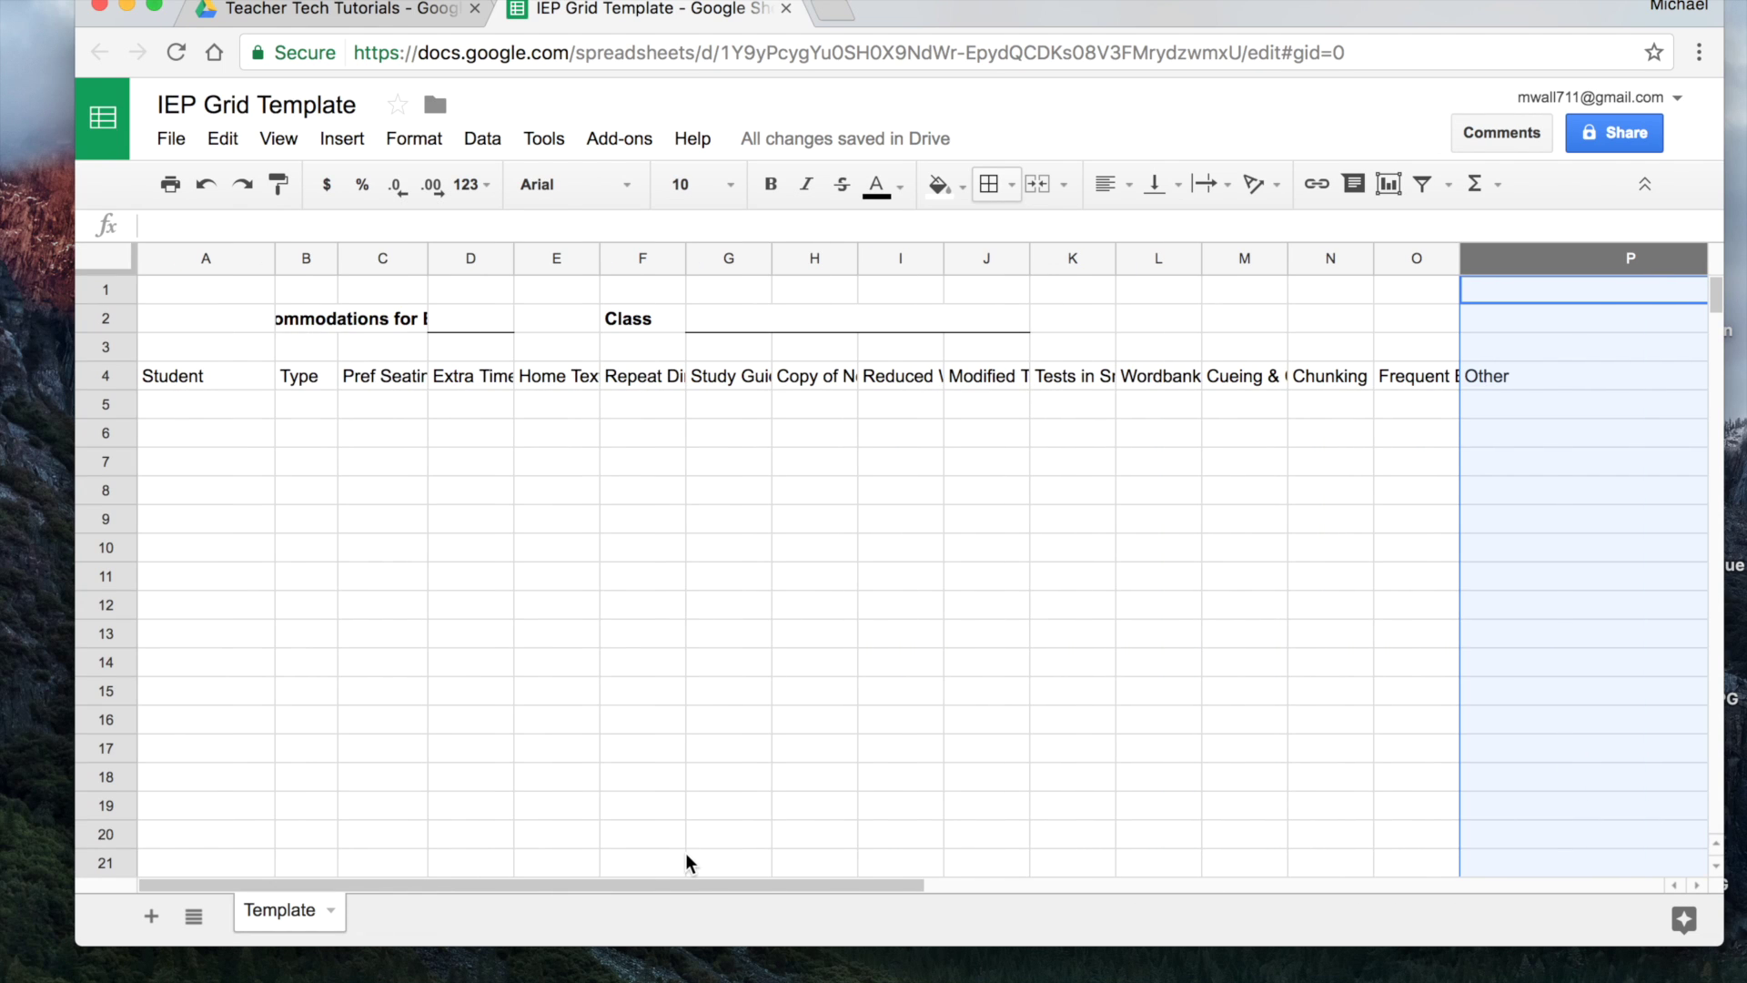
{"action": "right_click", "coordinate": [211, 255]}
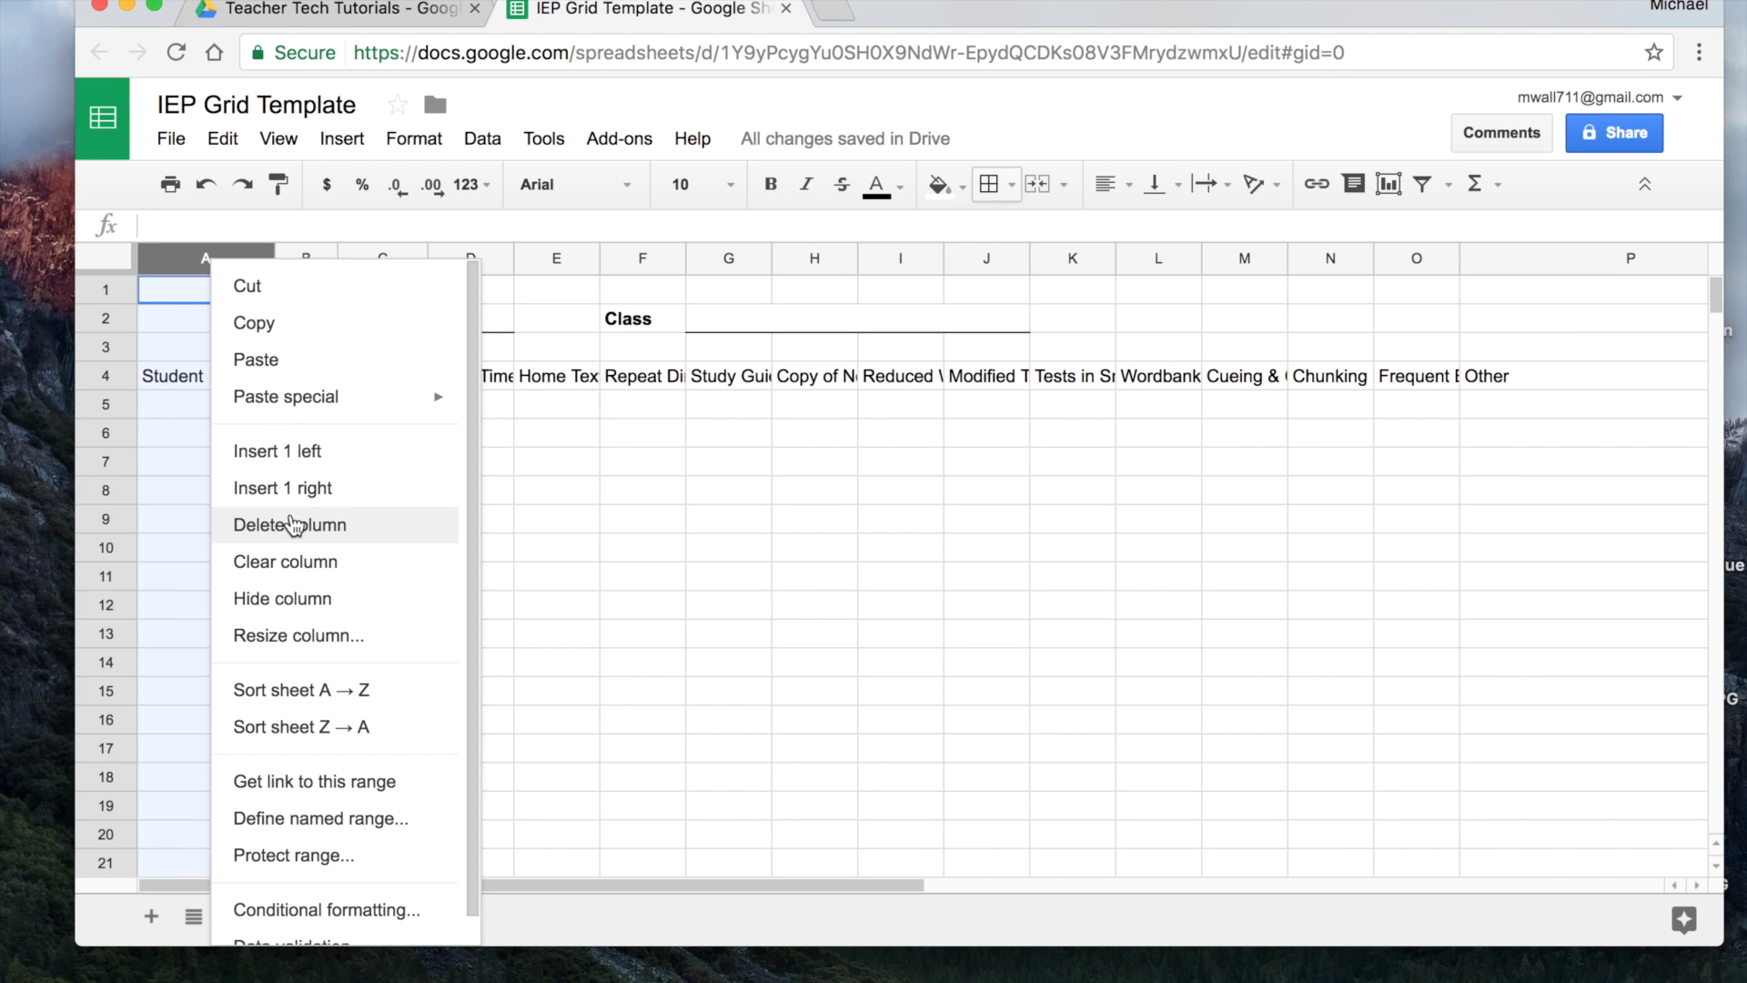
{"action": "left_click", "coordinate": [306, 631]}
{"action": "type", "text": "155"}
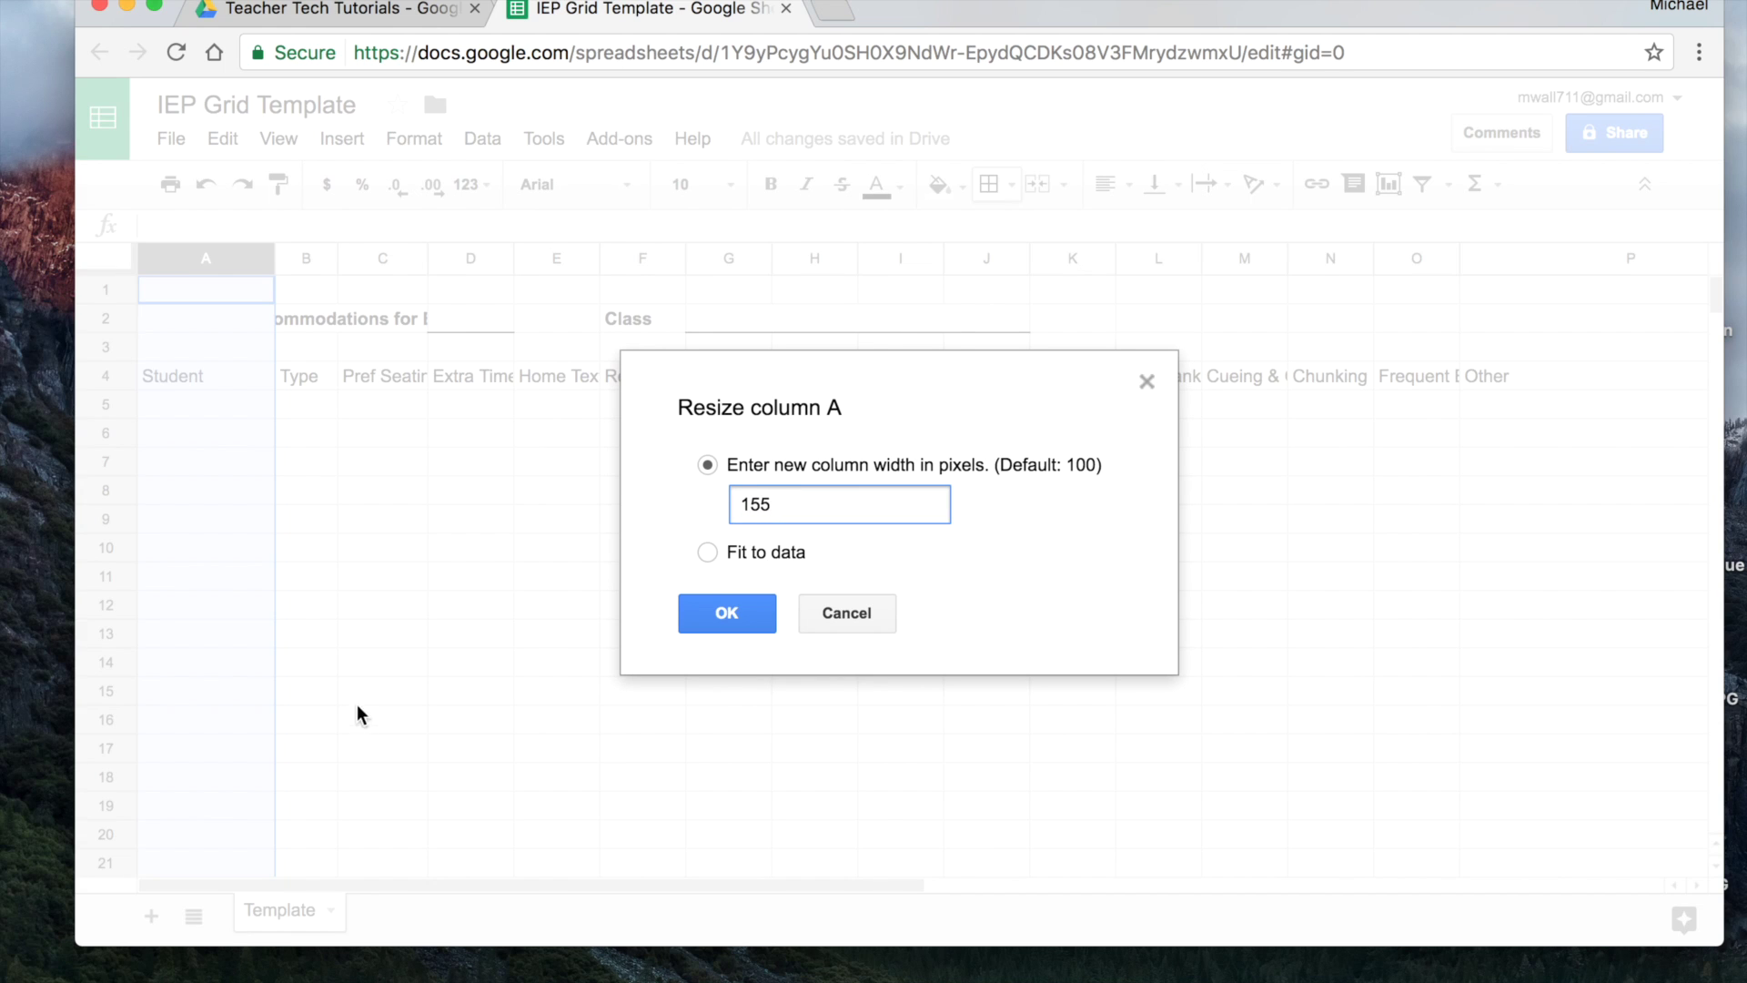
{"action": "left_click", "coordinate": [727, 615]}
{"action": "left_click", "coordinate": [628, 617]}
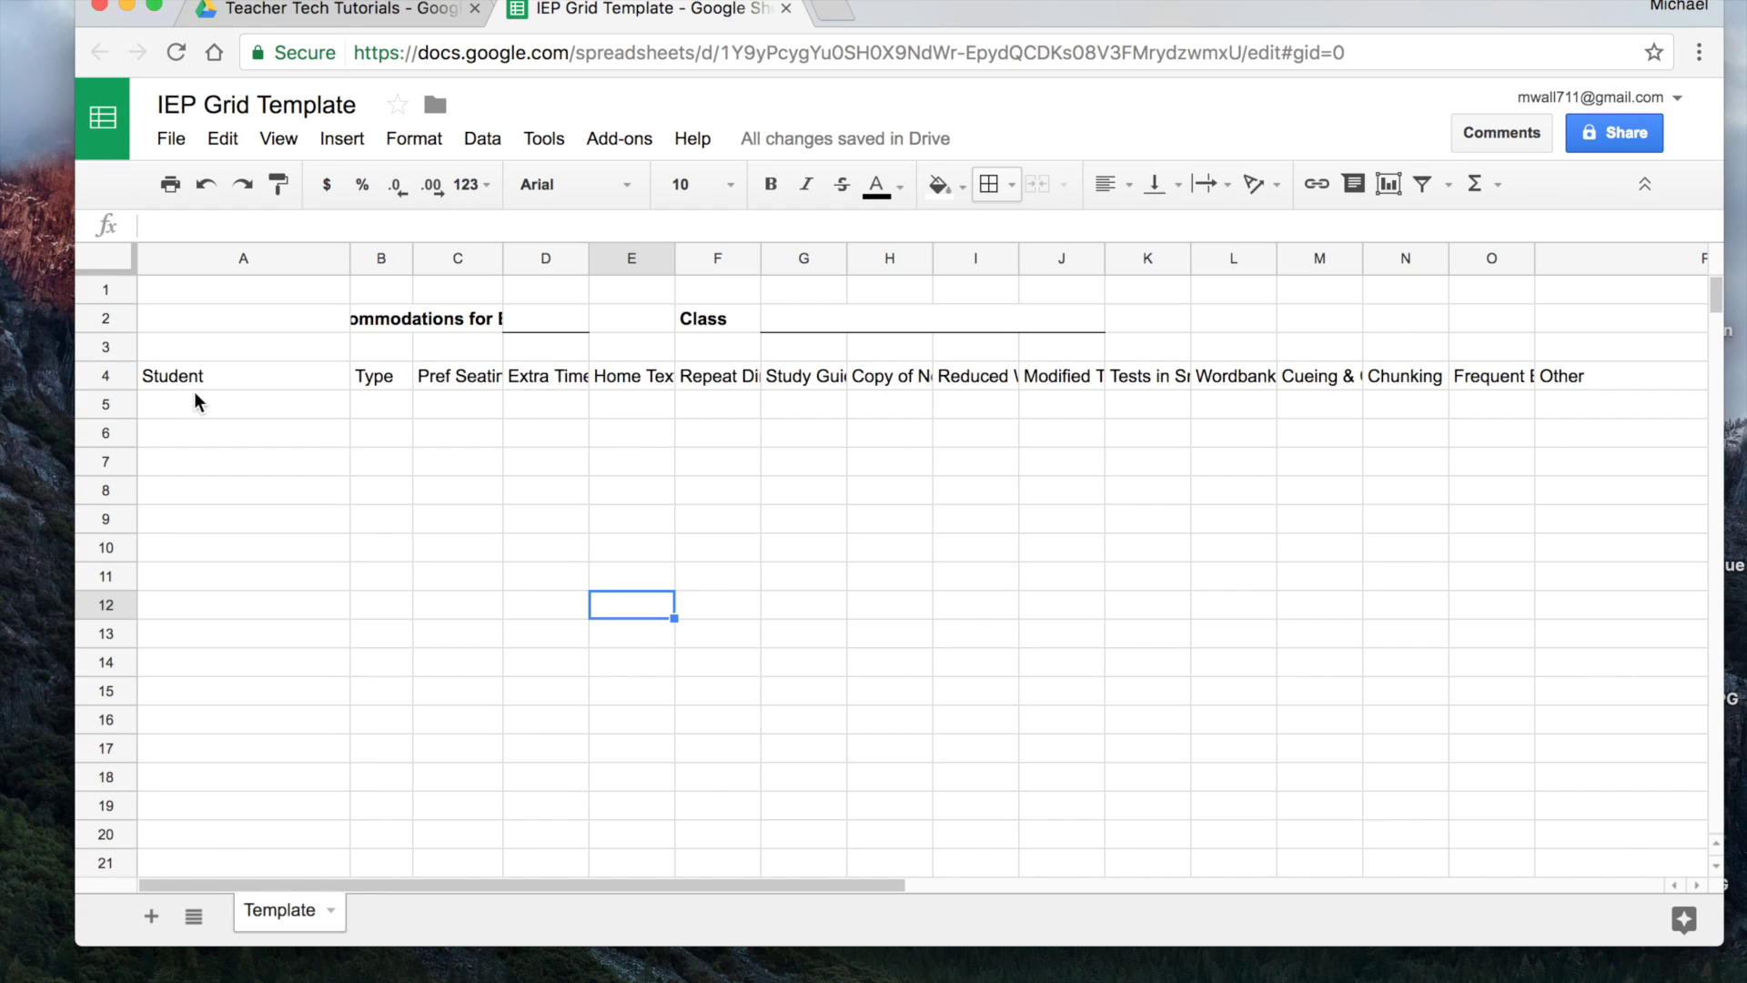
Heighten row 4, center and middle-align its wrapped headers, and widen column F
{"action": "left_click_drag", "start_coordinate": [121, 387], "coordinate": [121, 417]}
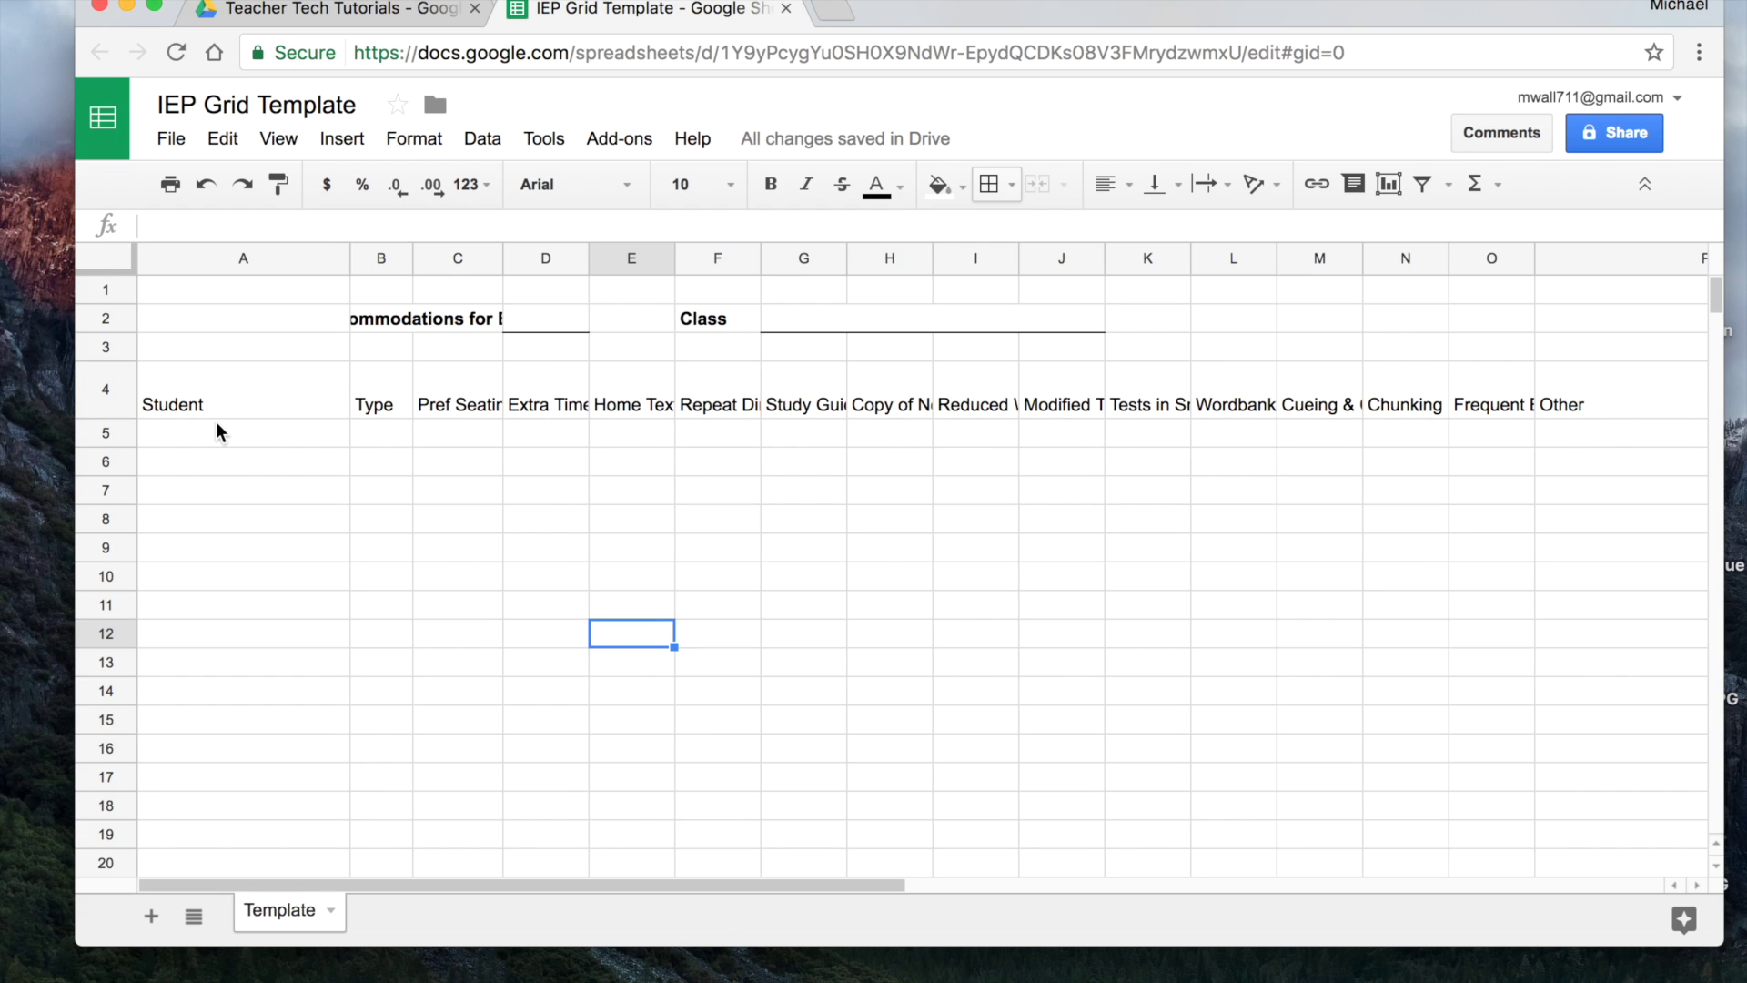
{"action": "left_click", "coordinate": [107, 391]}
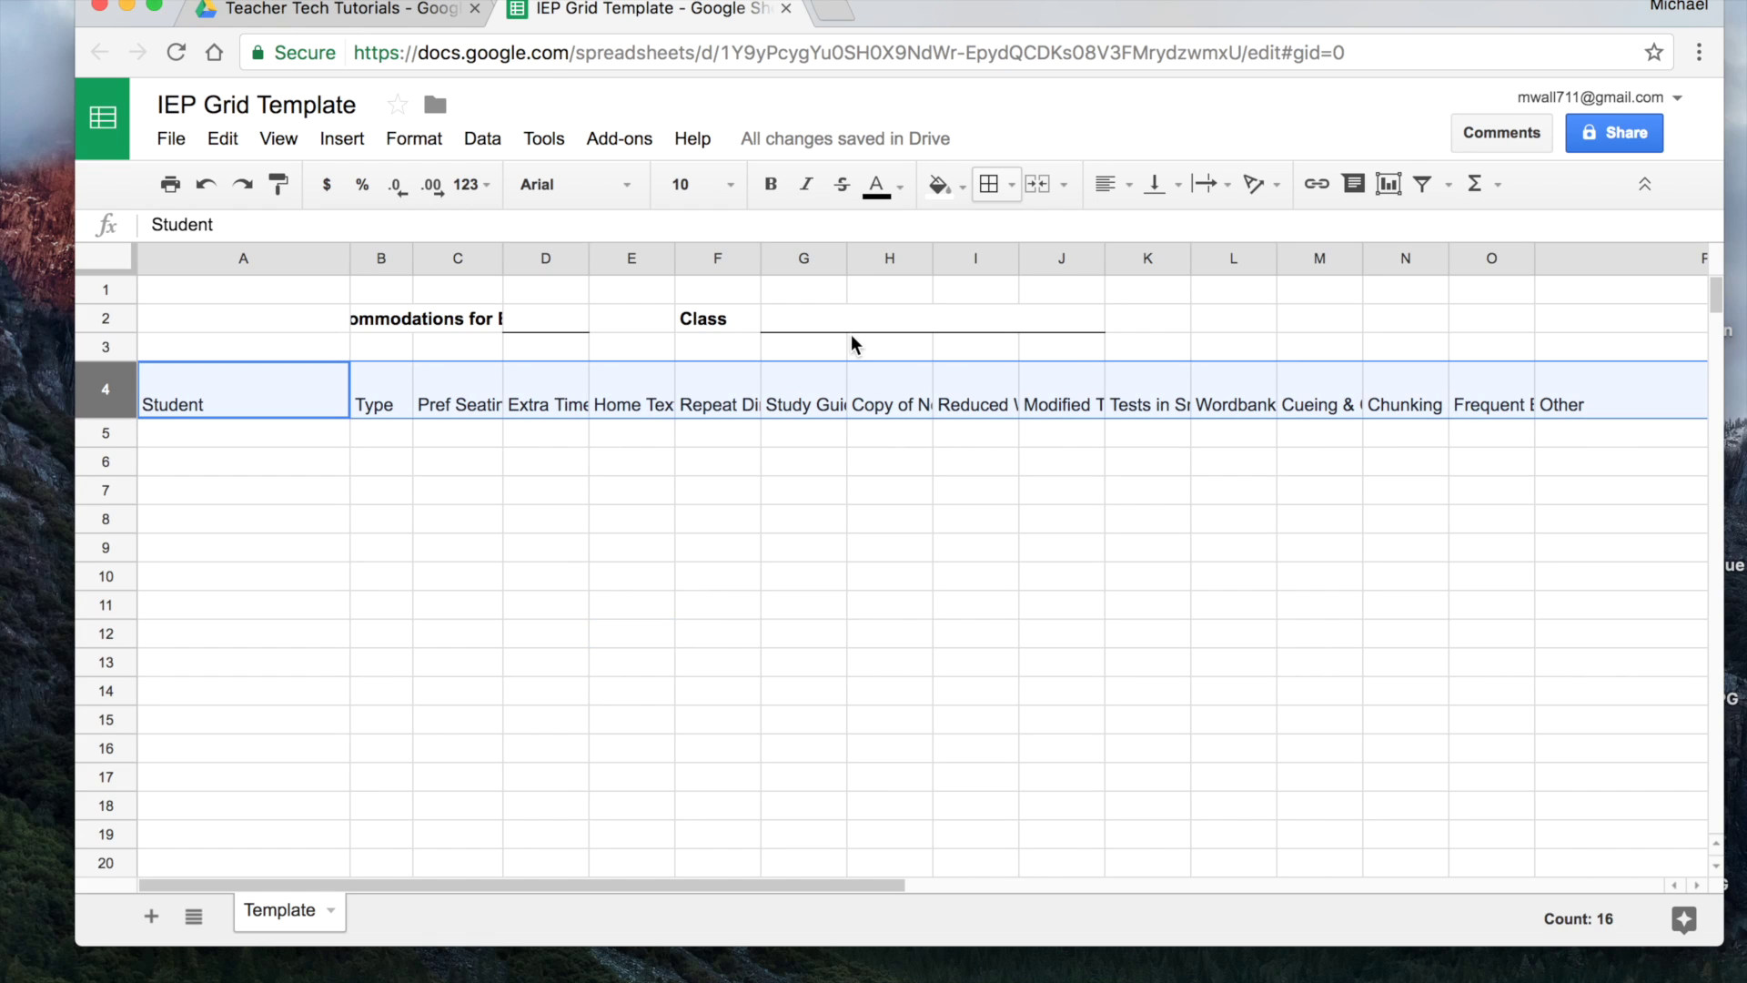
{"action": "left_click", "coordinate": [1115, 183]}
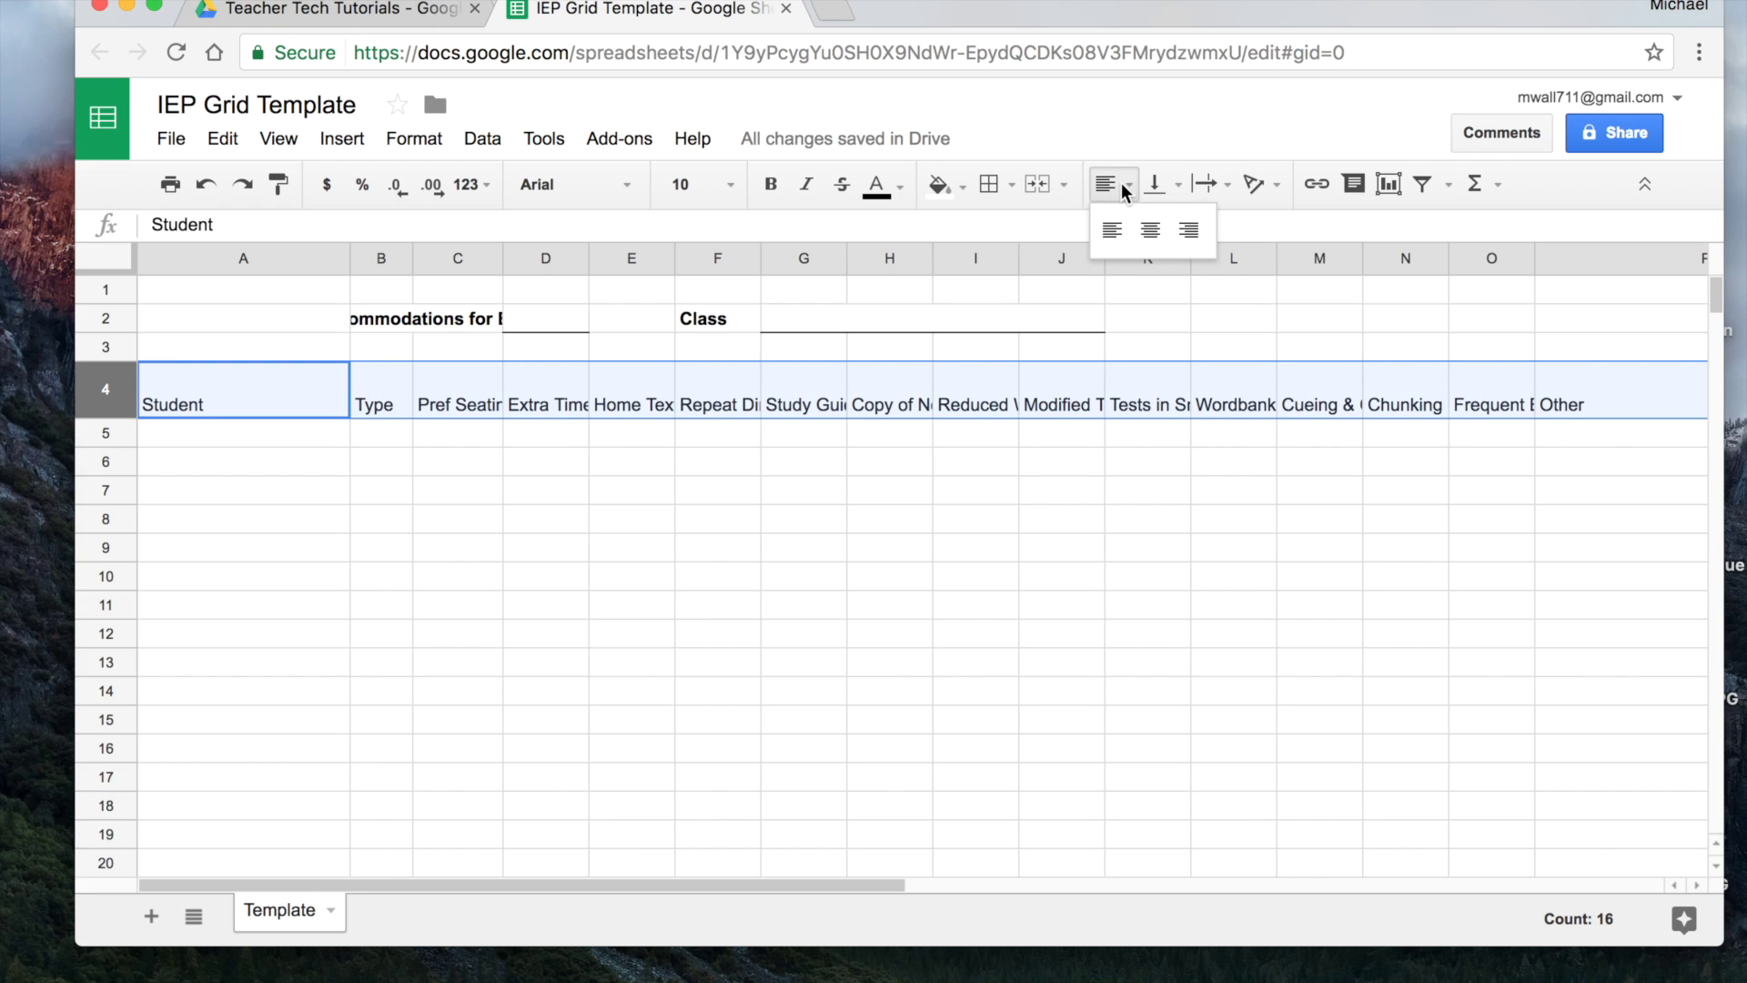
{"action": "left_click", "coordinate": [1146, 230]}
{"action": "left_click", "coordinate": [1172, 185]}
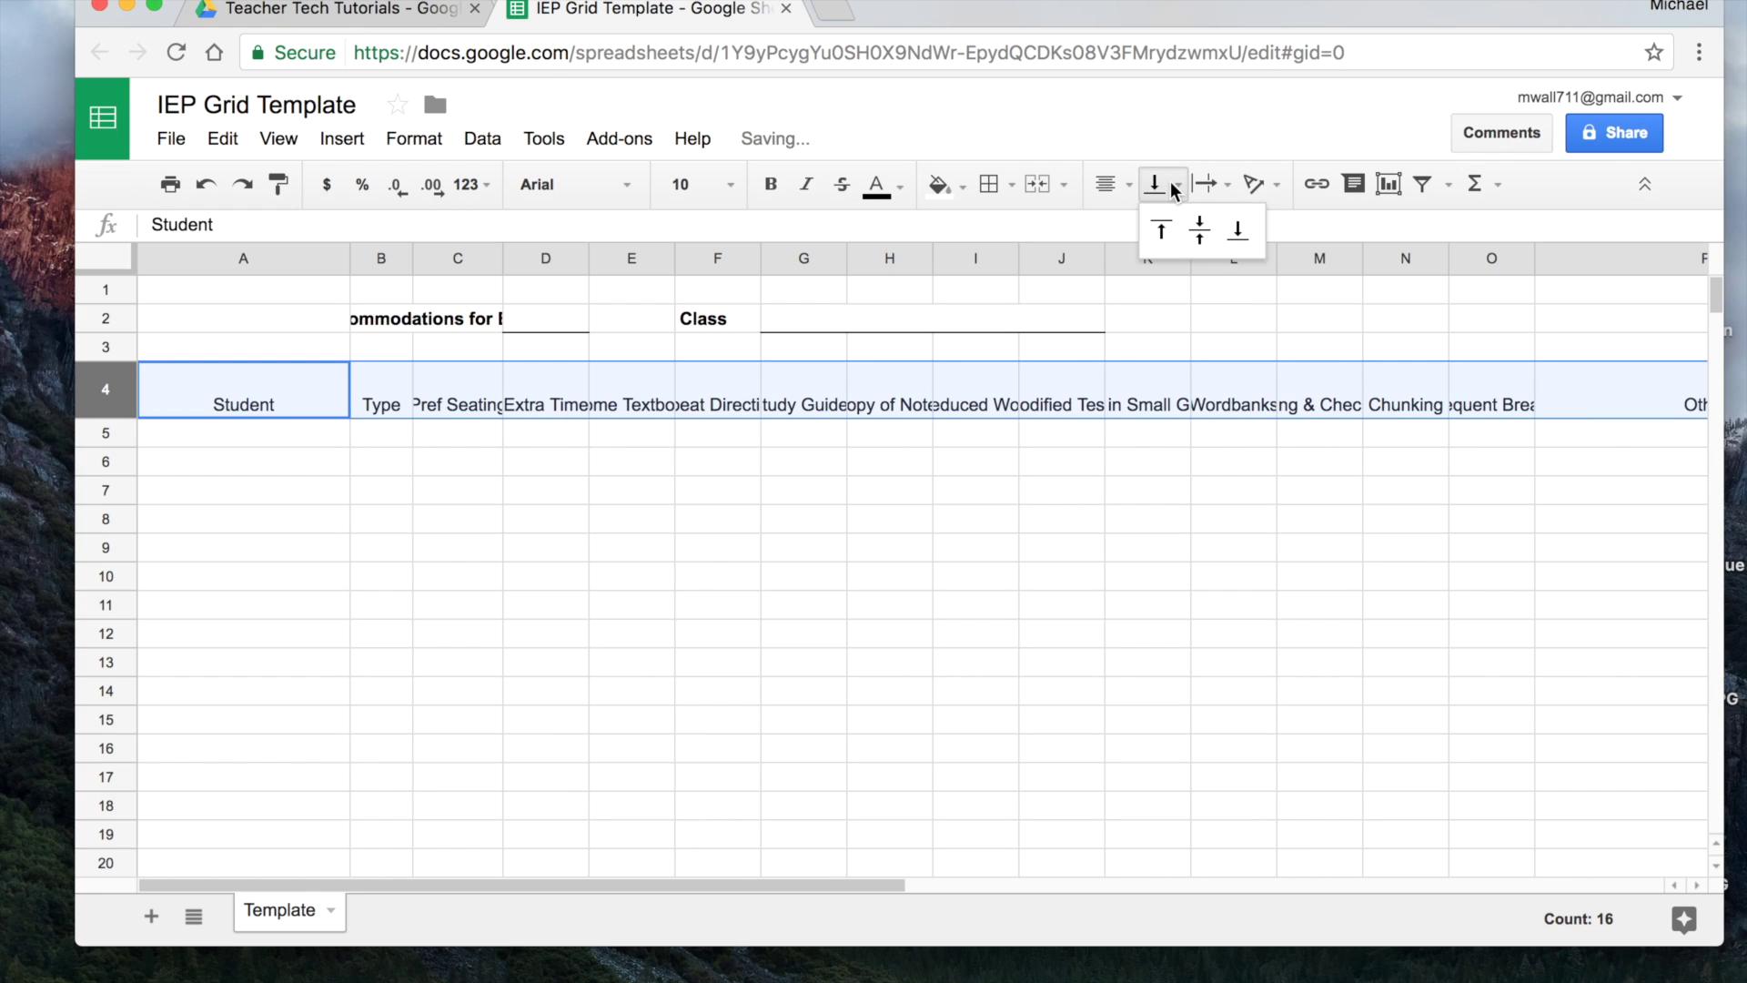
{"action": "left_click", "coordinate": [1201, 232]}
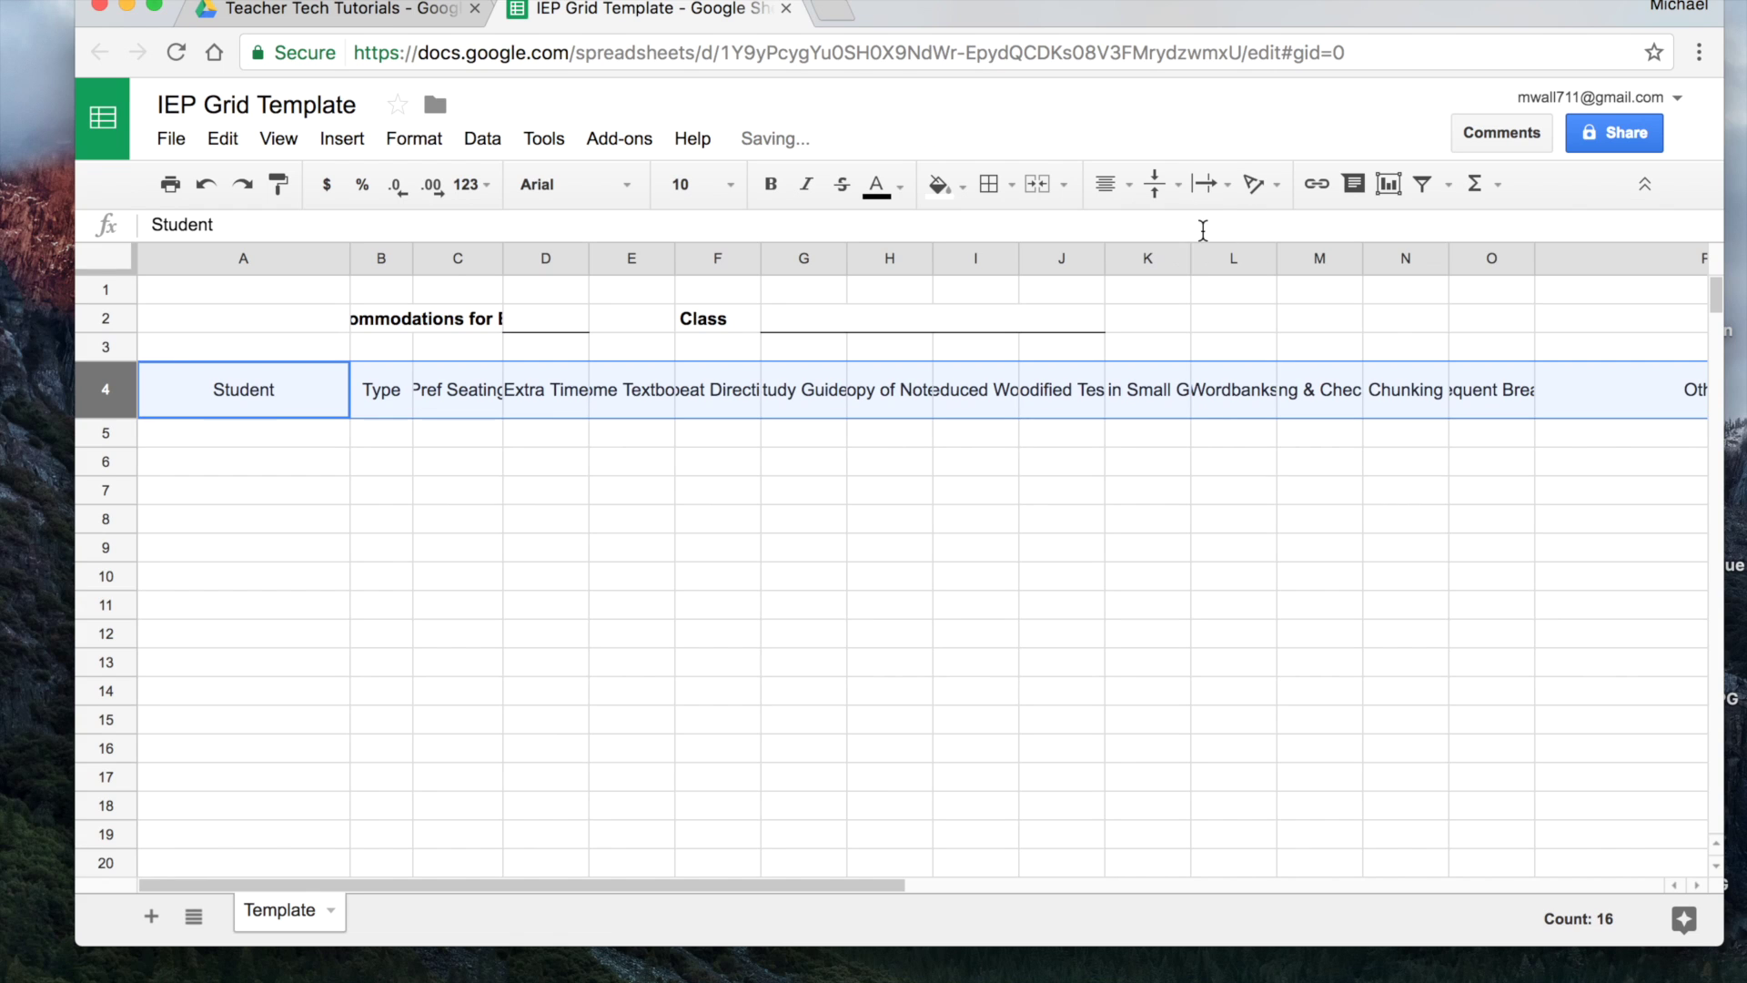
{"action": "left_click", "coordinate": [1223, 184]}
{"action": "left_click", "coordinate": [1249, 231]}
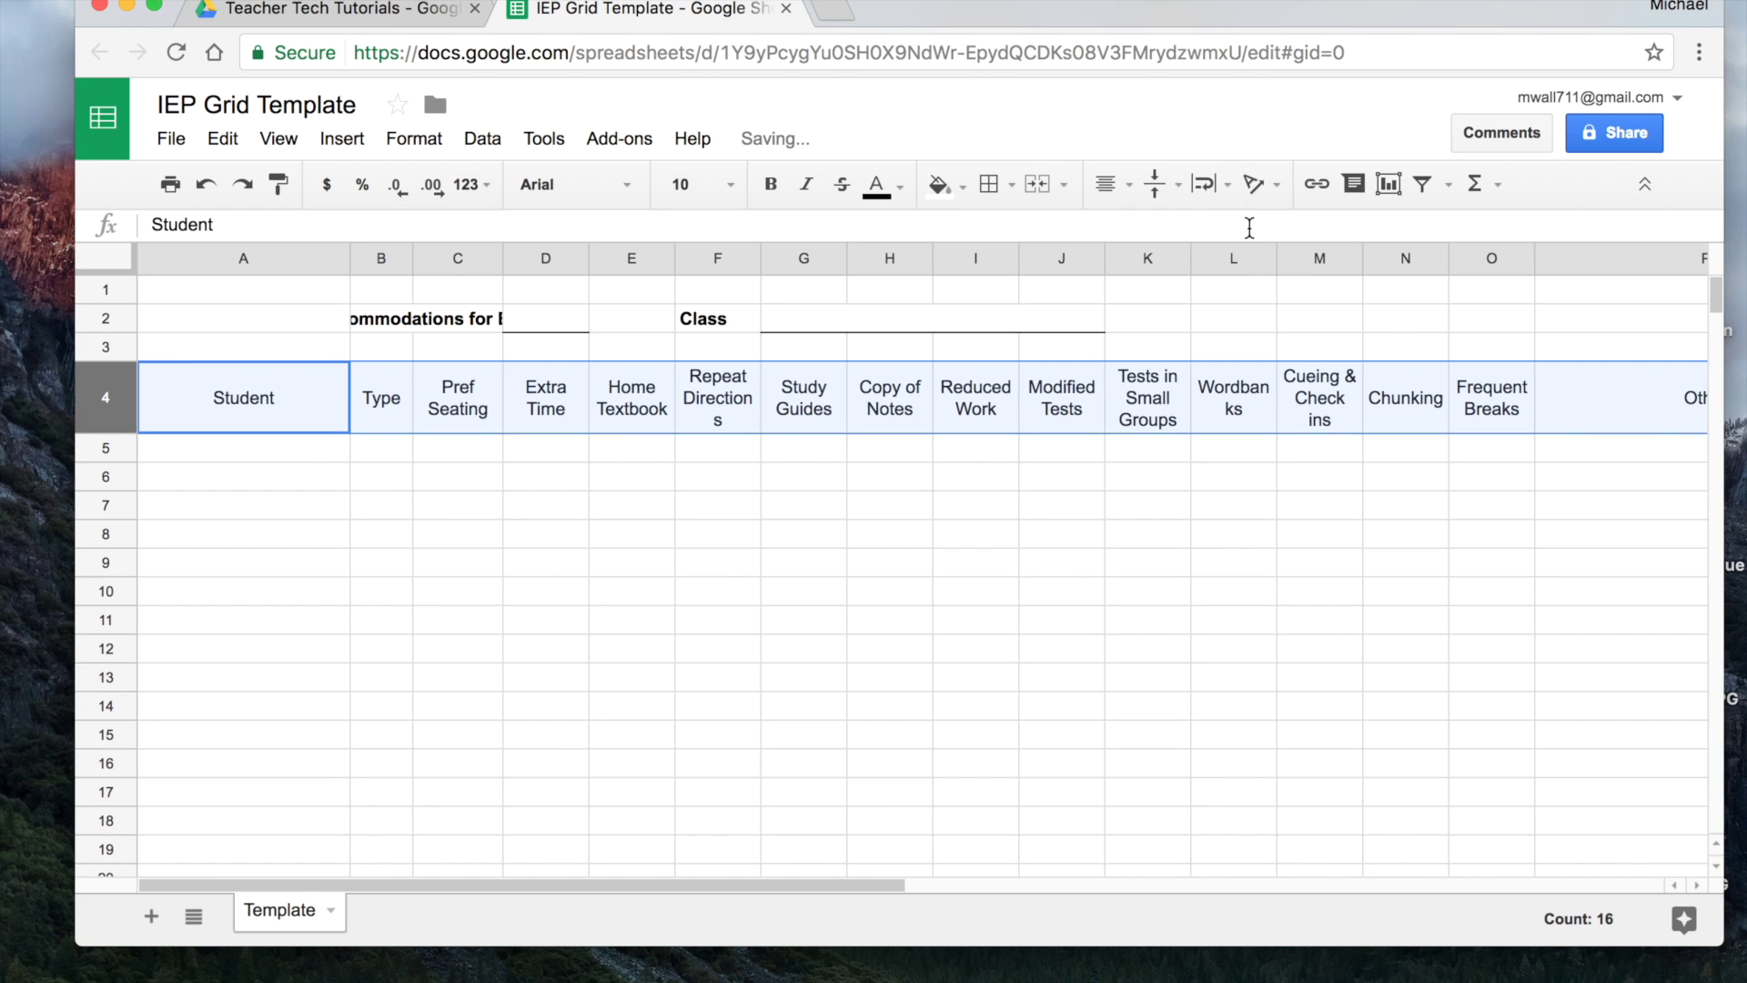
{"action": "left_click", "coordinate": [999, 540]}
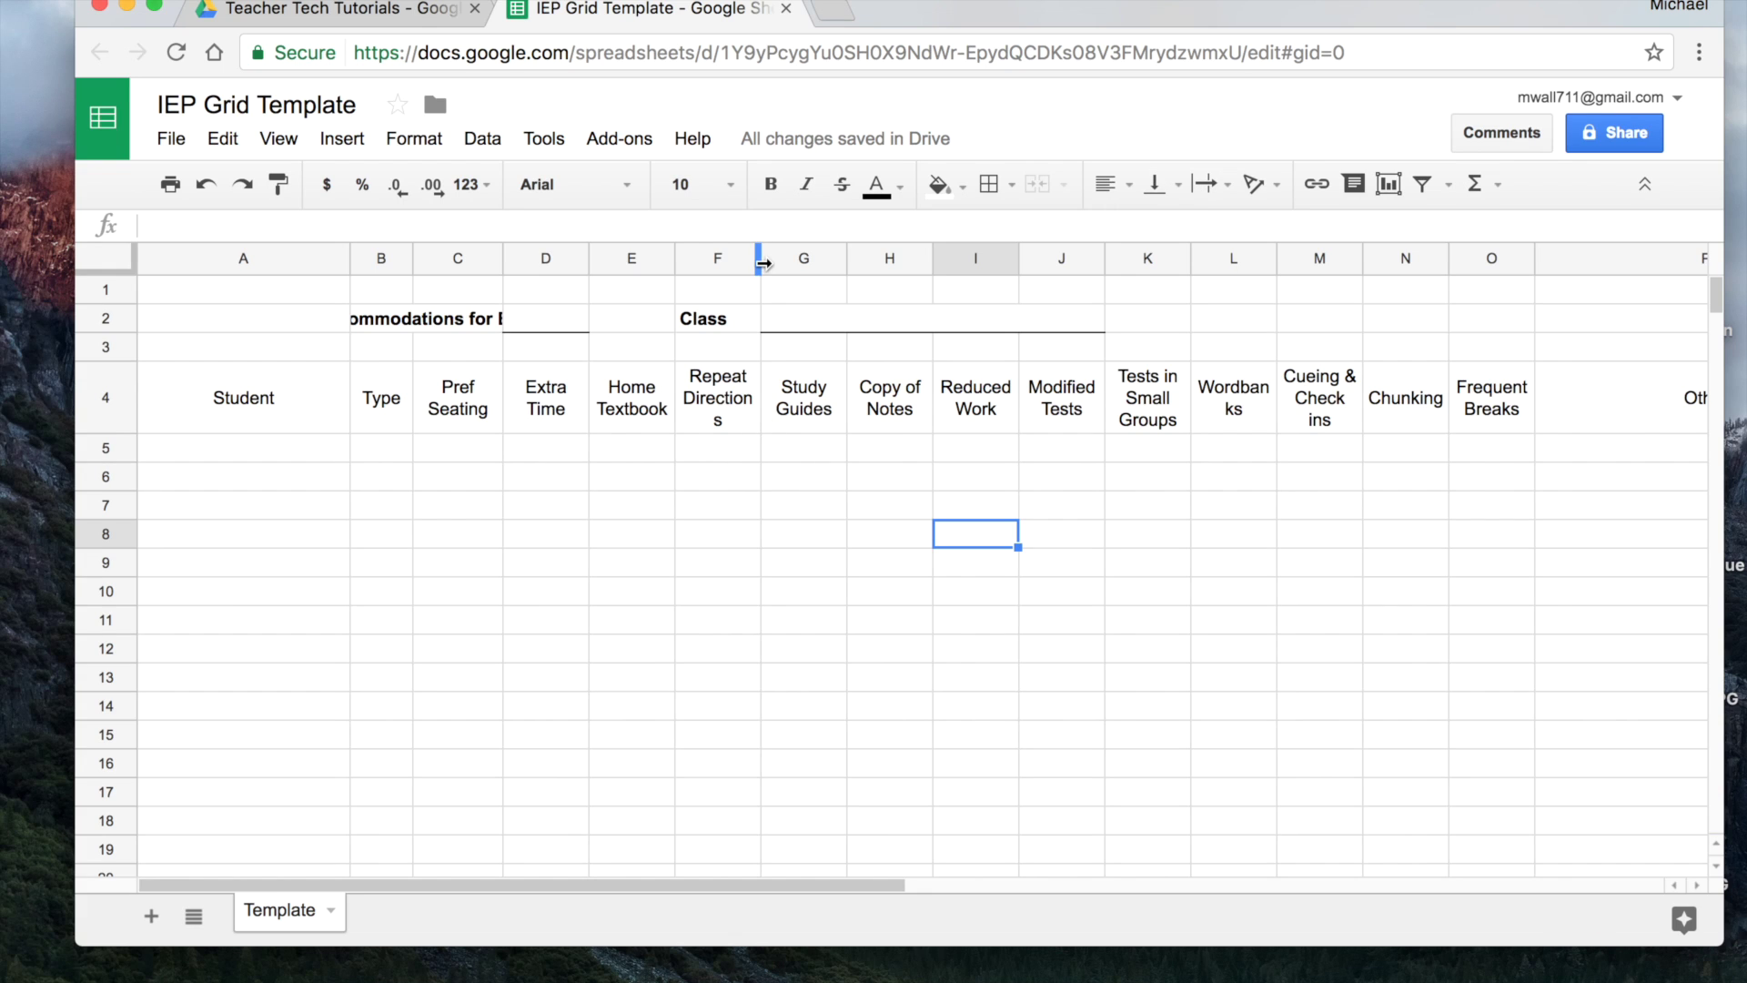
{"action": "left_click_drag", "start_coordinate": [759, 262], "coordinate": [767, 263]}
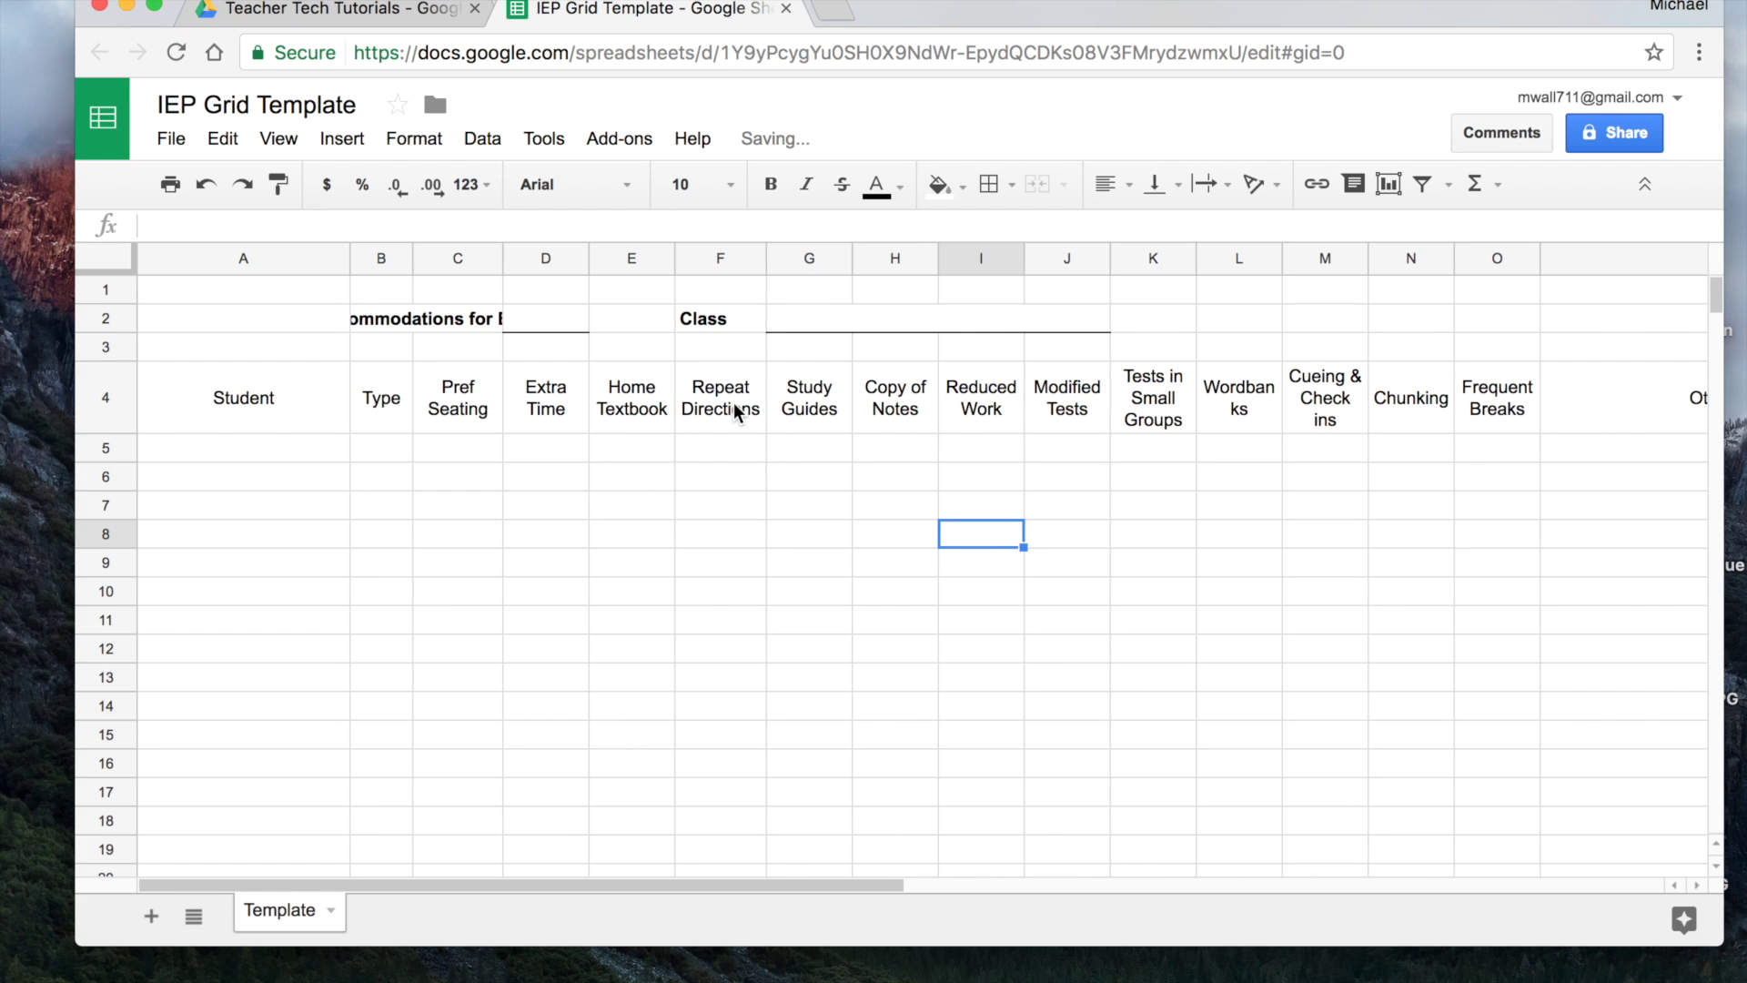
Insert a space in the L4 header so it reads 'Word banks'
{"action": "left_click", "coordinate": [1238, 387]}
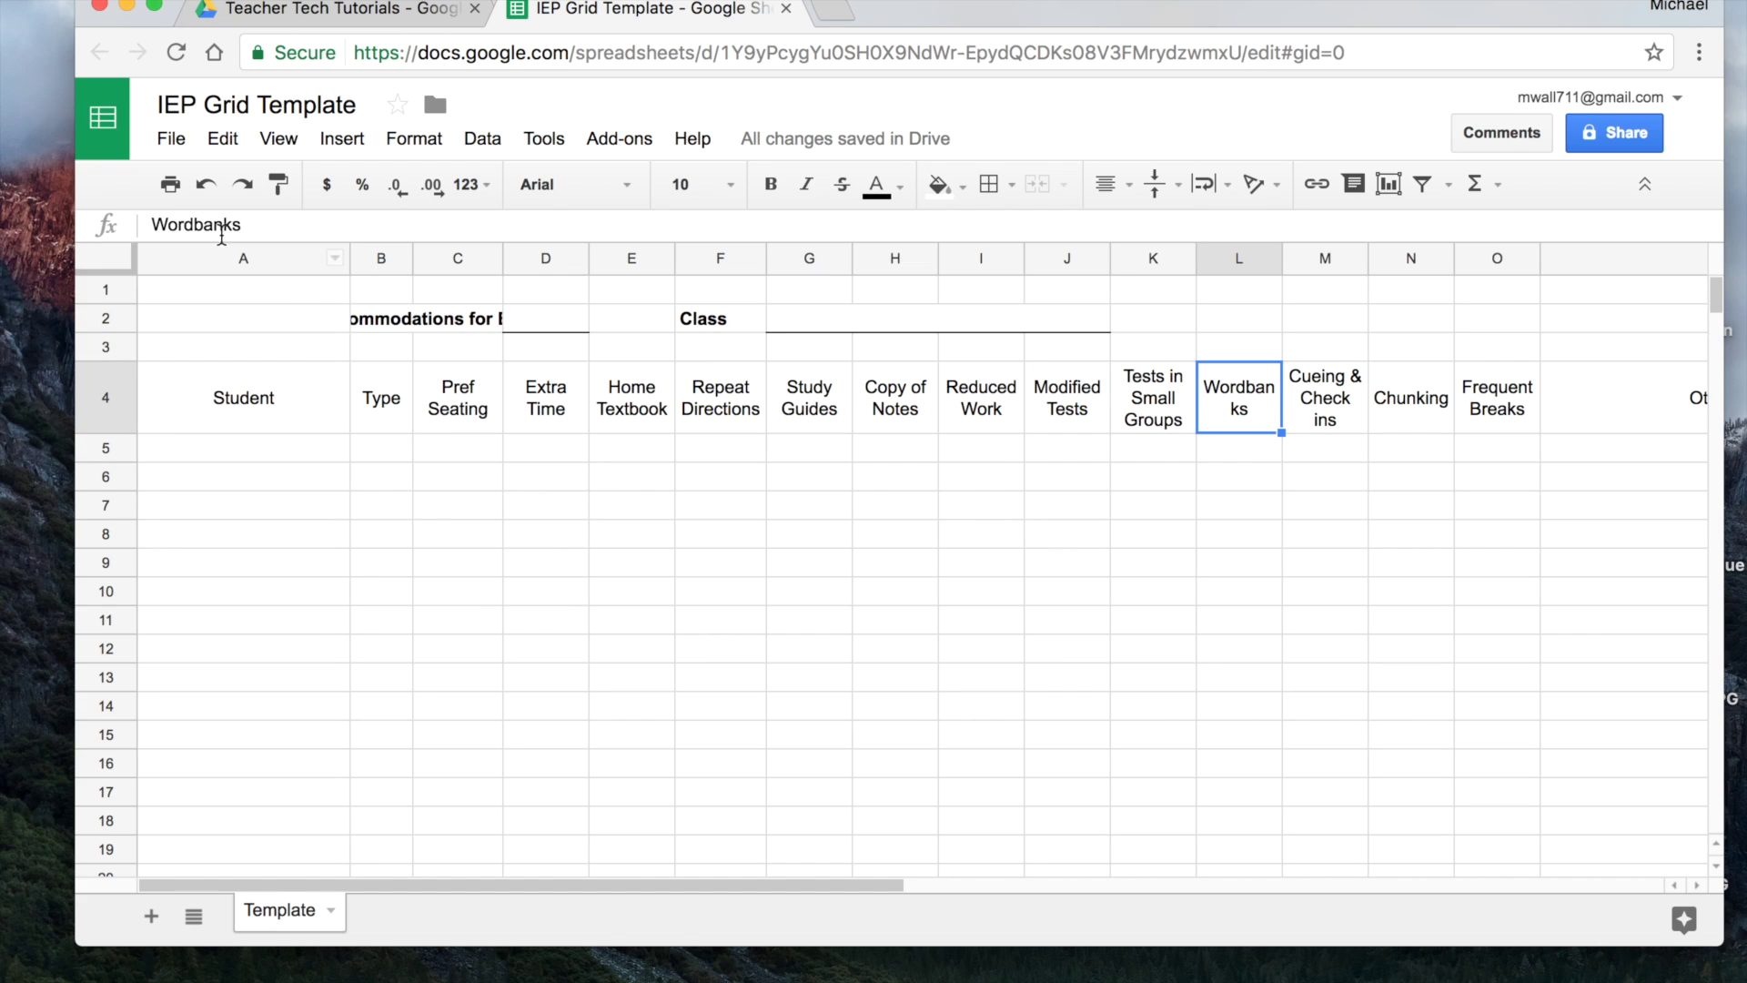
{"action": "left_click", "coordinate": [195, 226]}
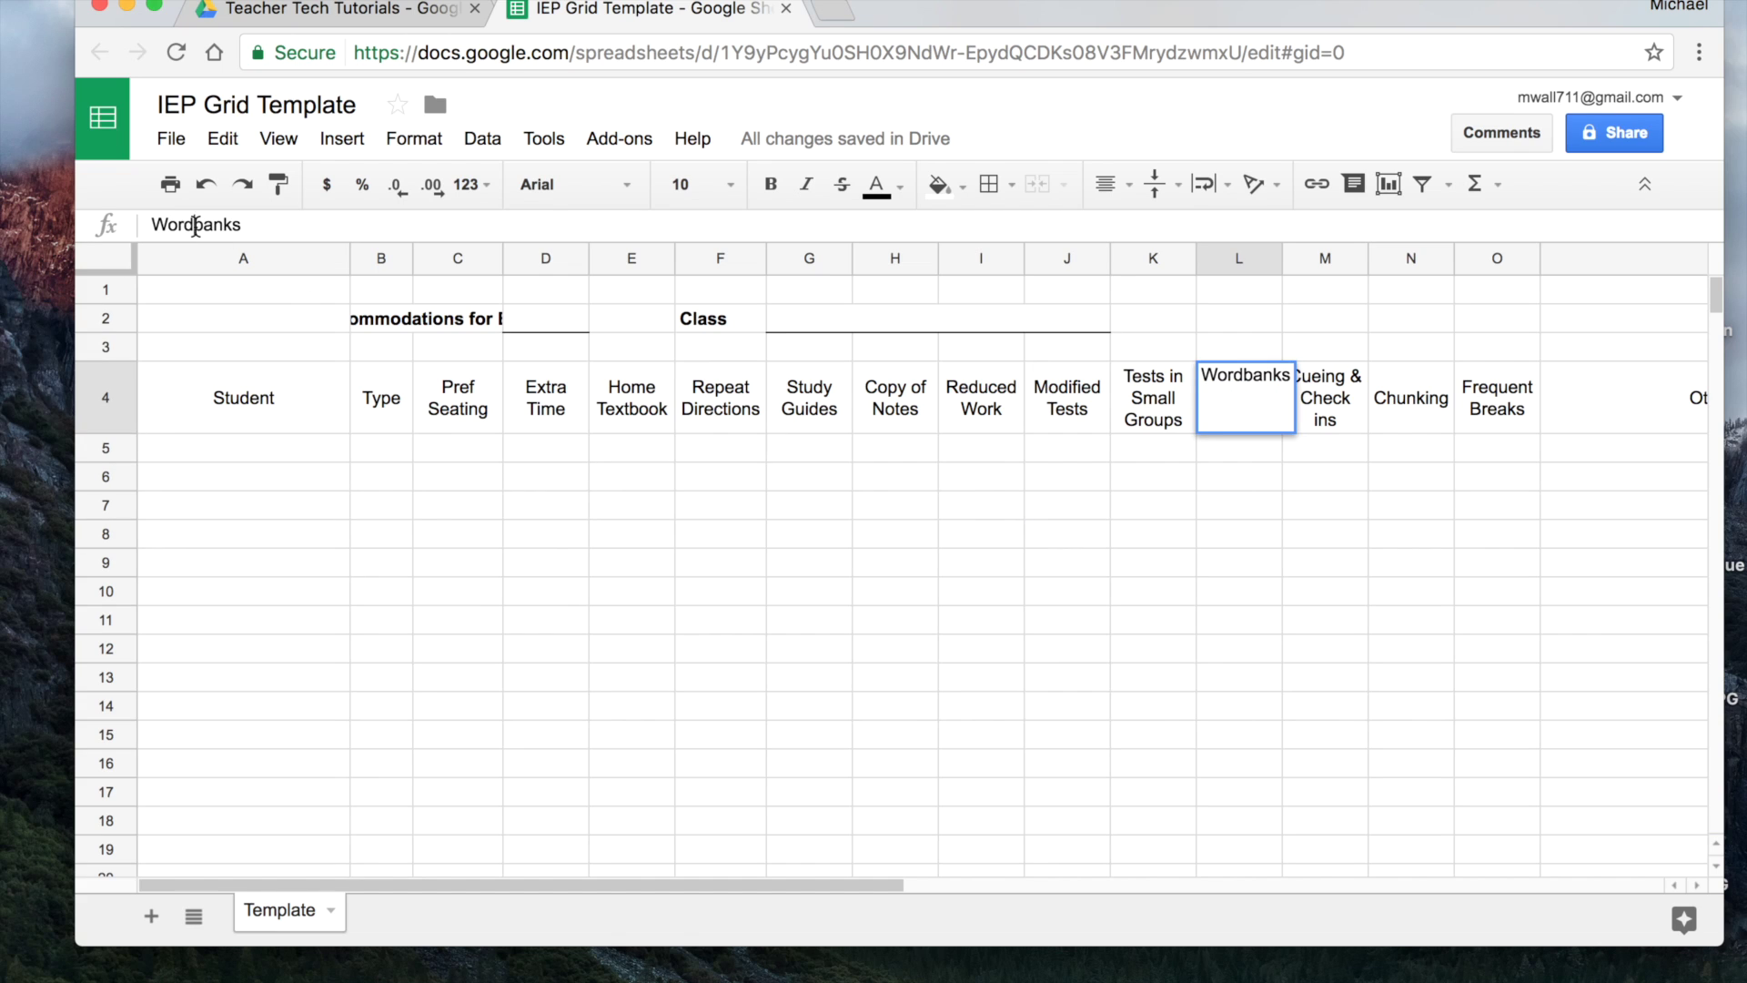
{"action": "key", "text": "Return"}
{"action": "left_click", "coordinate": [1258, 388]}
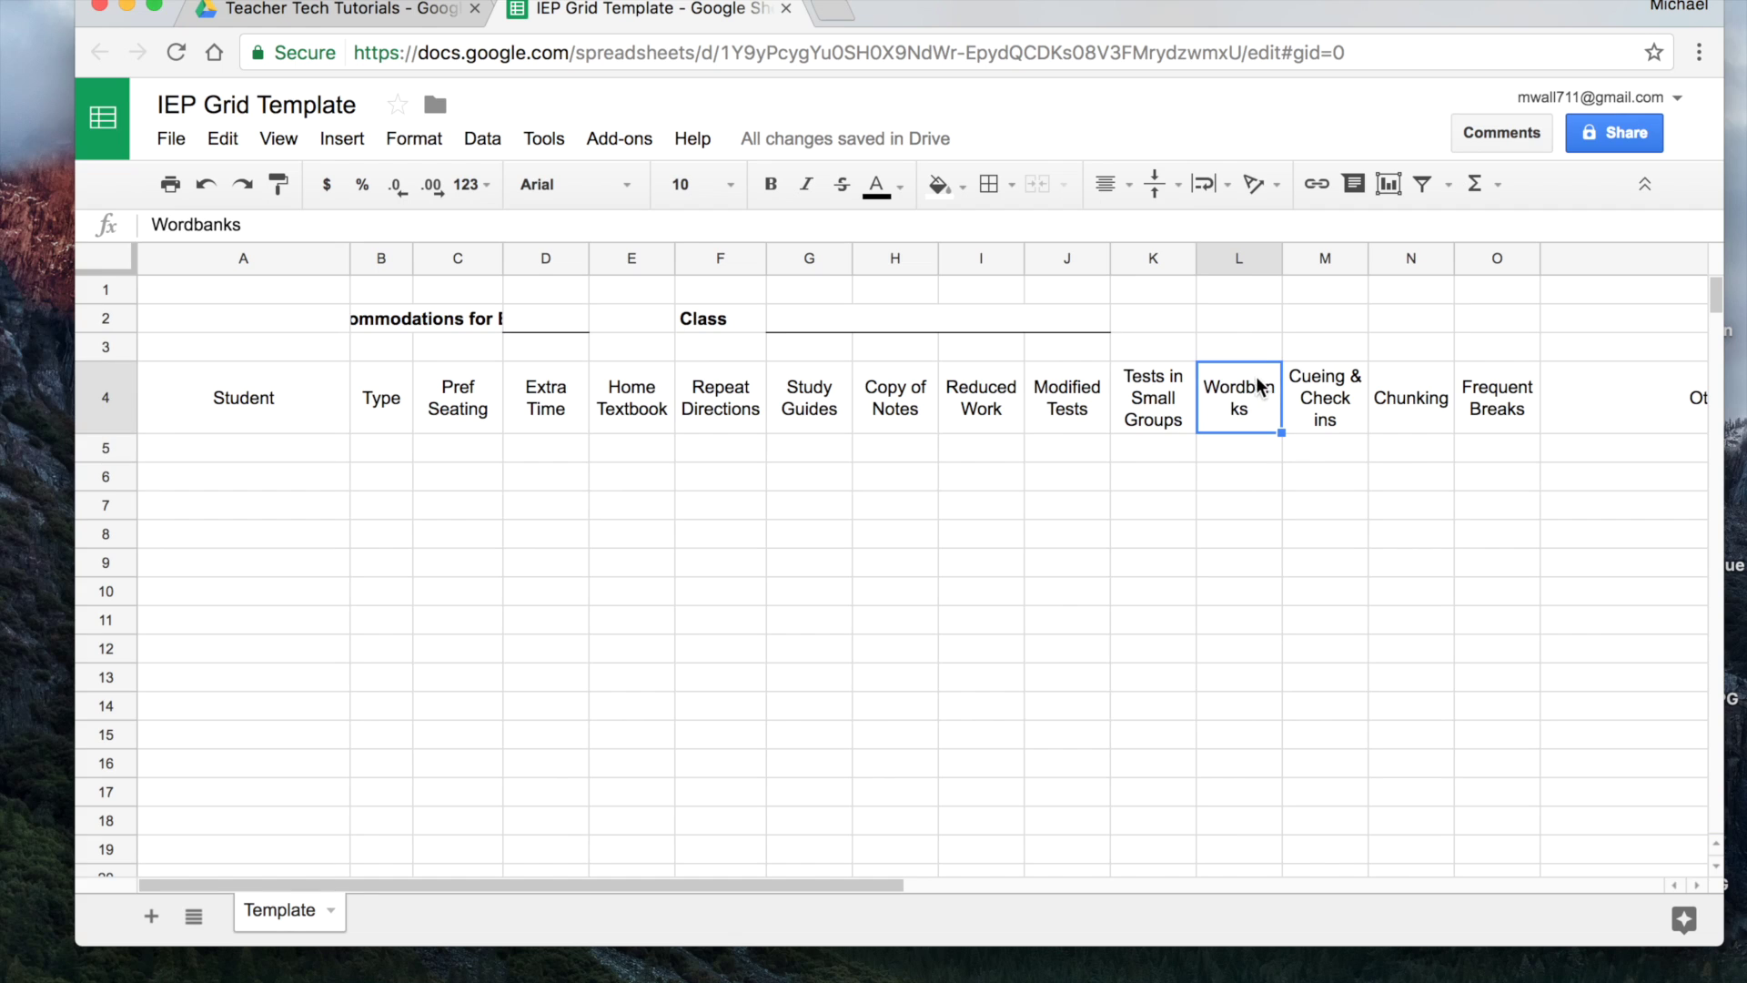
{"action": "left_click", "coordinate": [194, 224]}
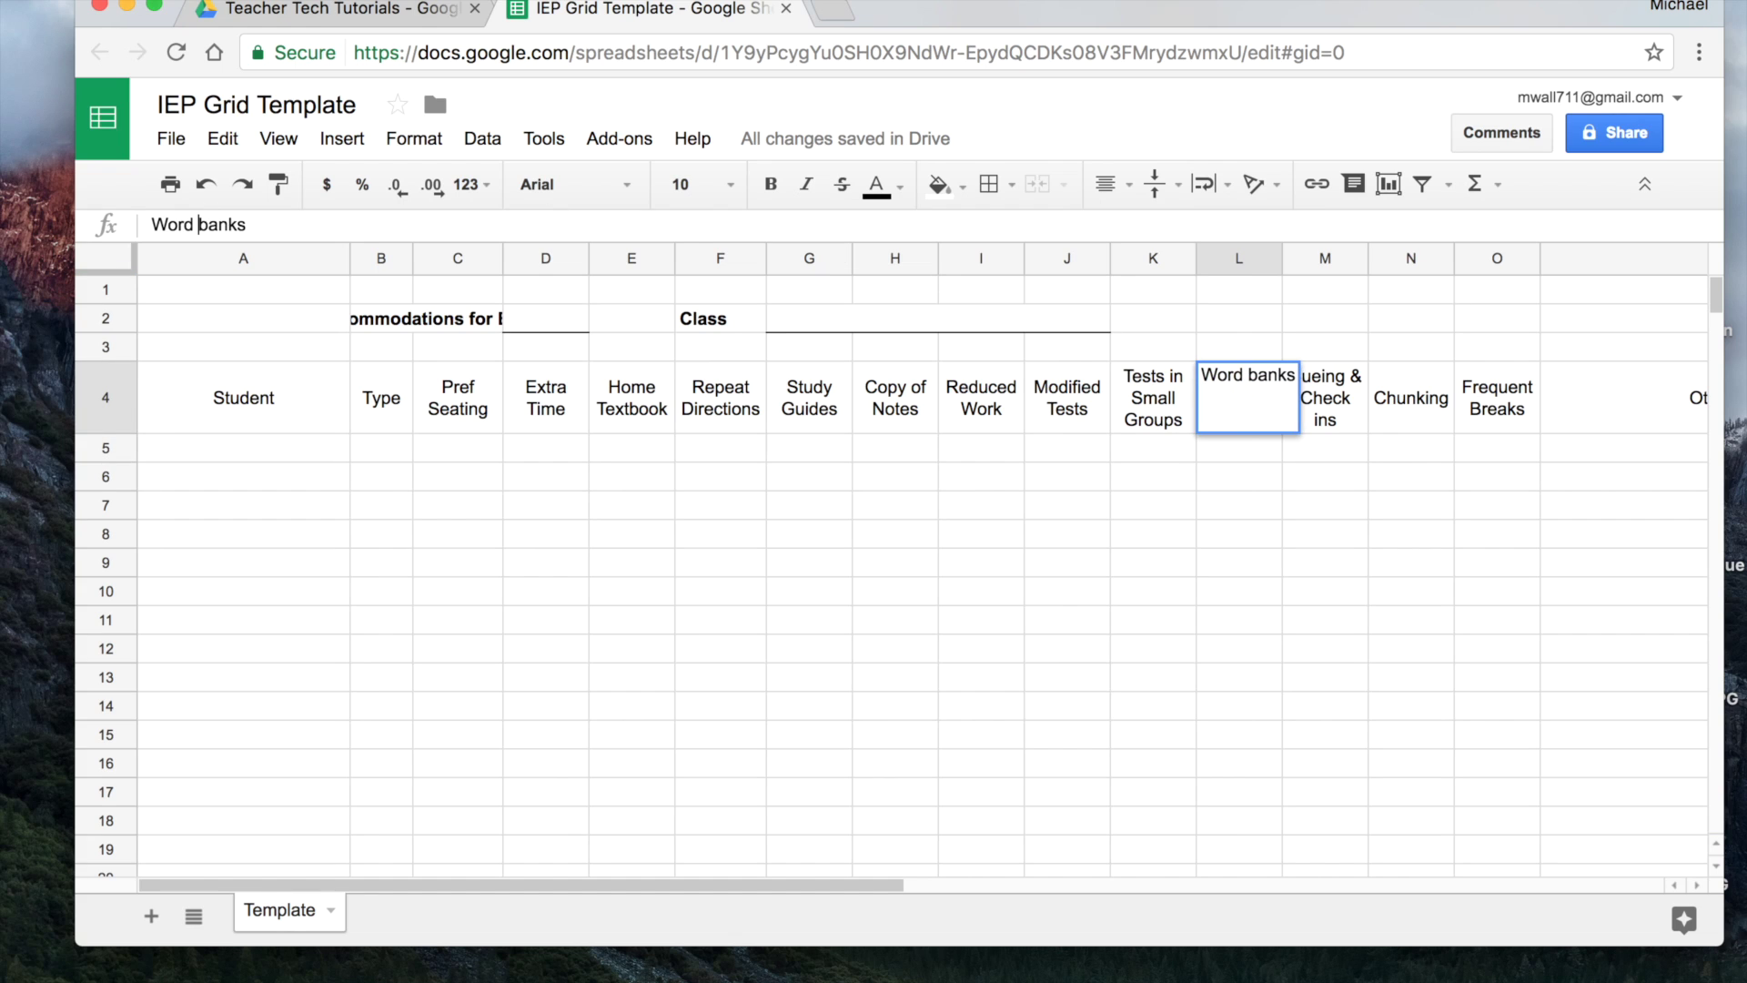
{"action": "left_click", "coordinate": [1116, 689]}
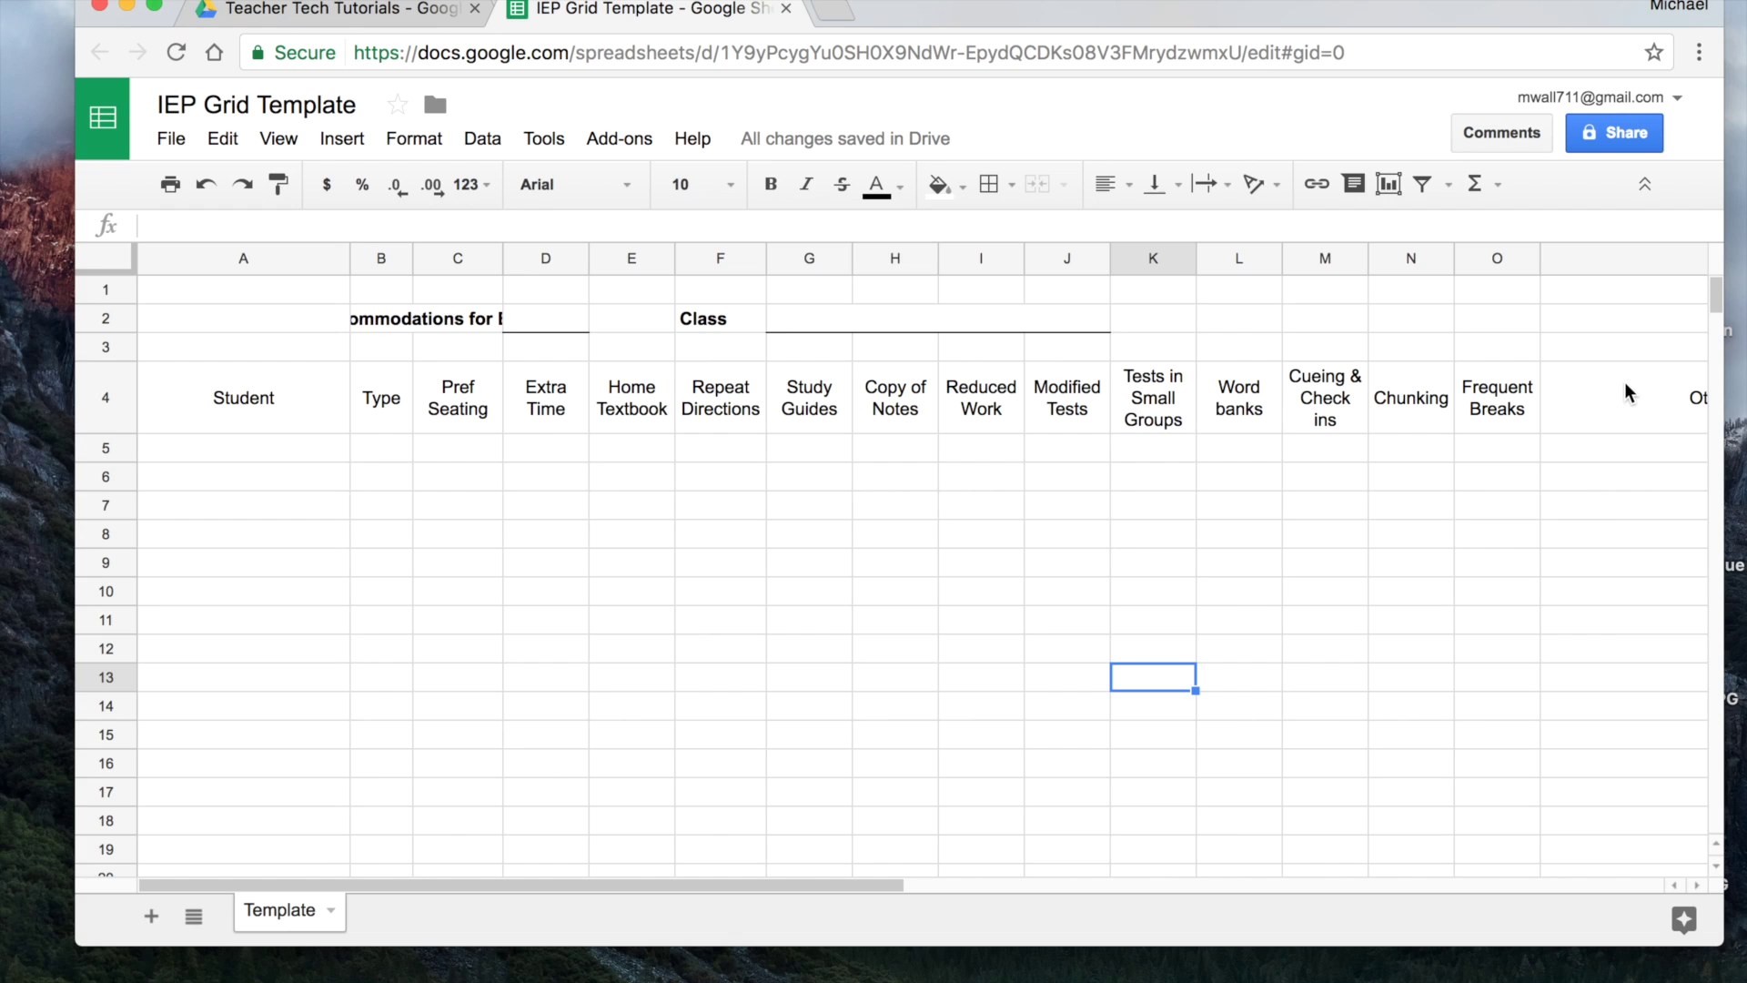
{"action": "left_click_drag", "start_coordinate": [1626, 390], "coordinate": [244, 397]}
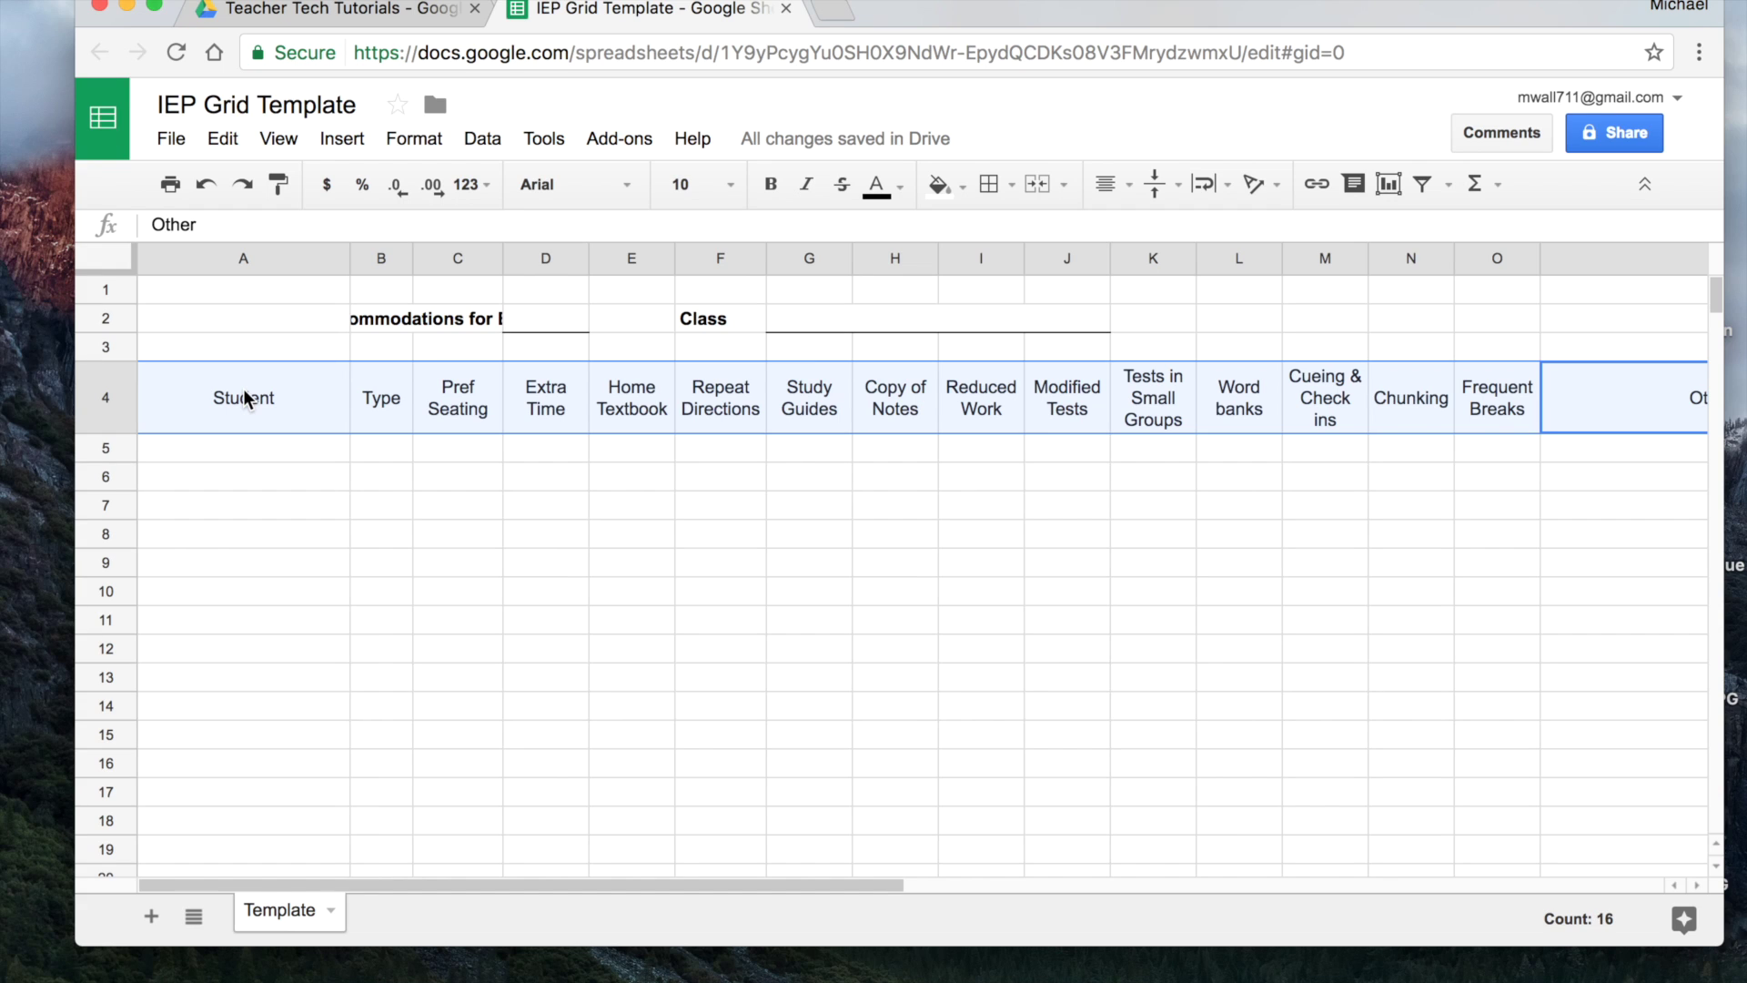
Fill the row 4 header cells with light gray 1
{"action": "left_click", "coordinate": [945, 193]}
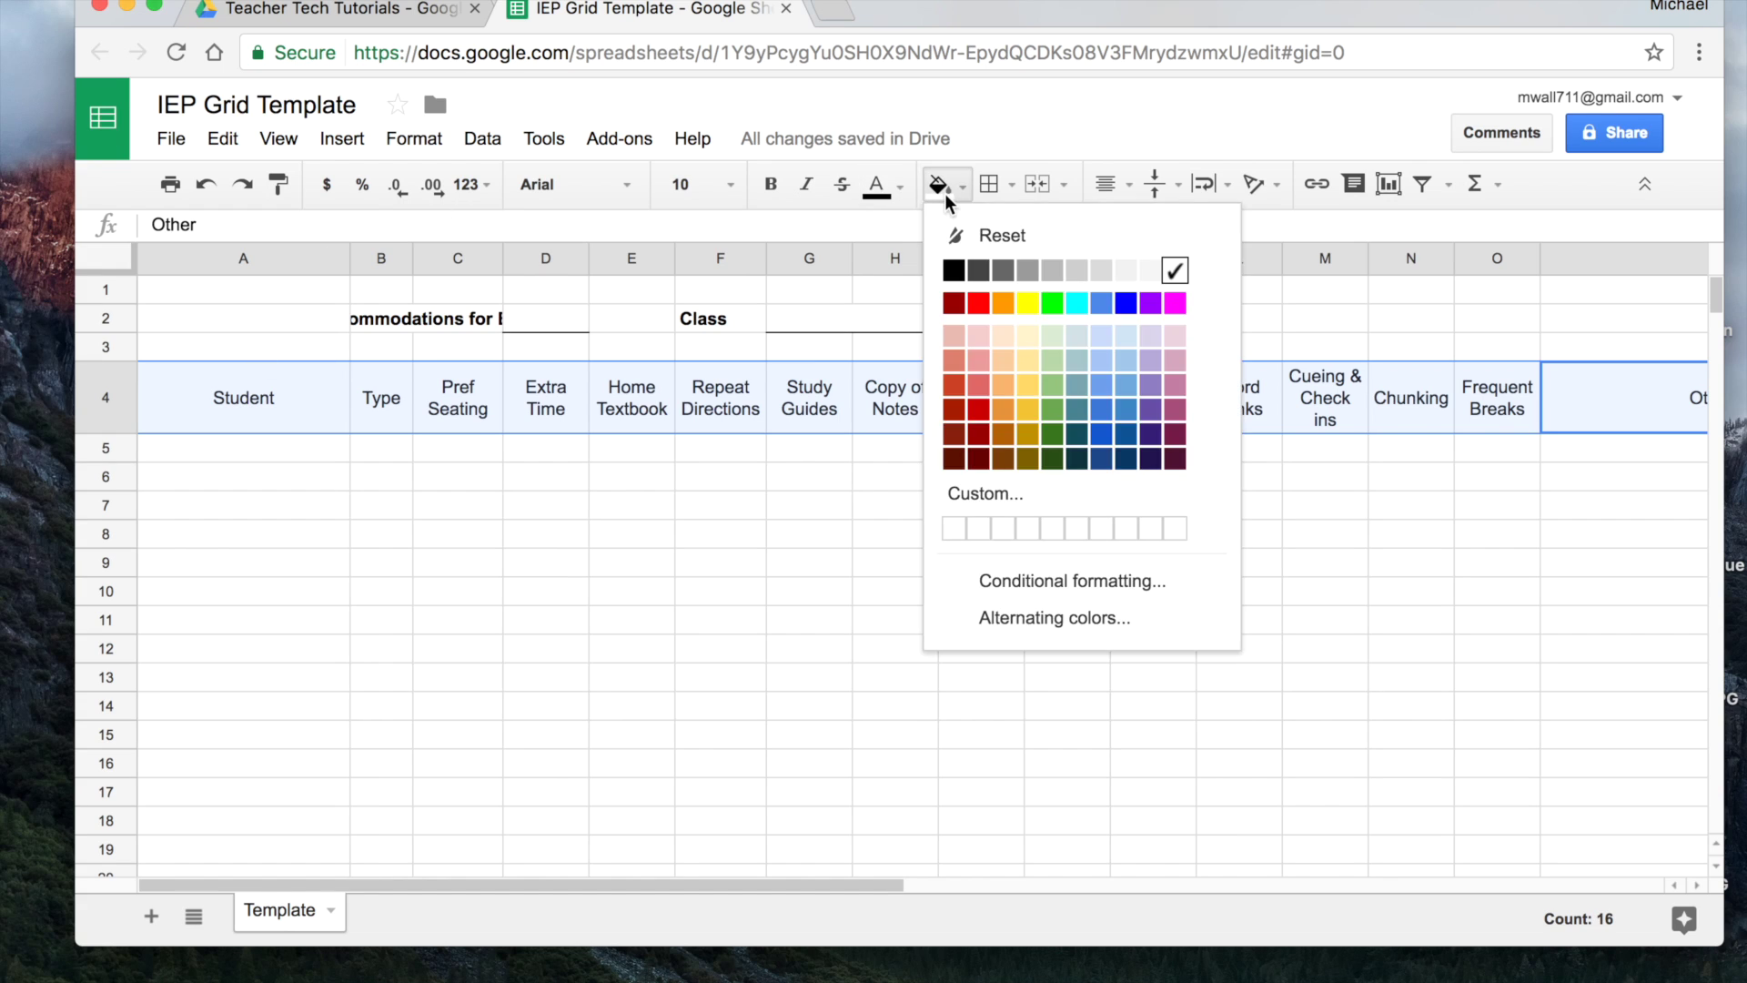
{"action": "left_click", "coordinate": [1102, 271]}
{"action": "left_click", "coordinate": [724, 591]}
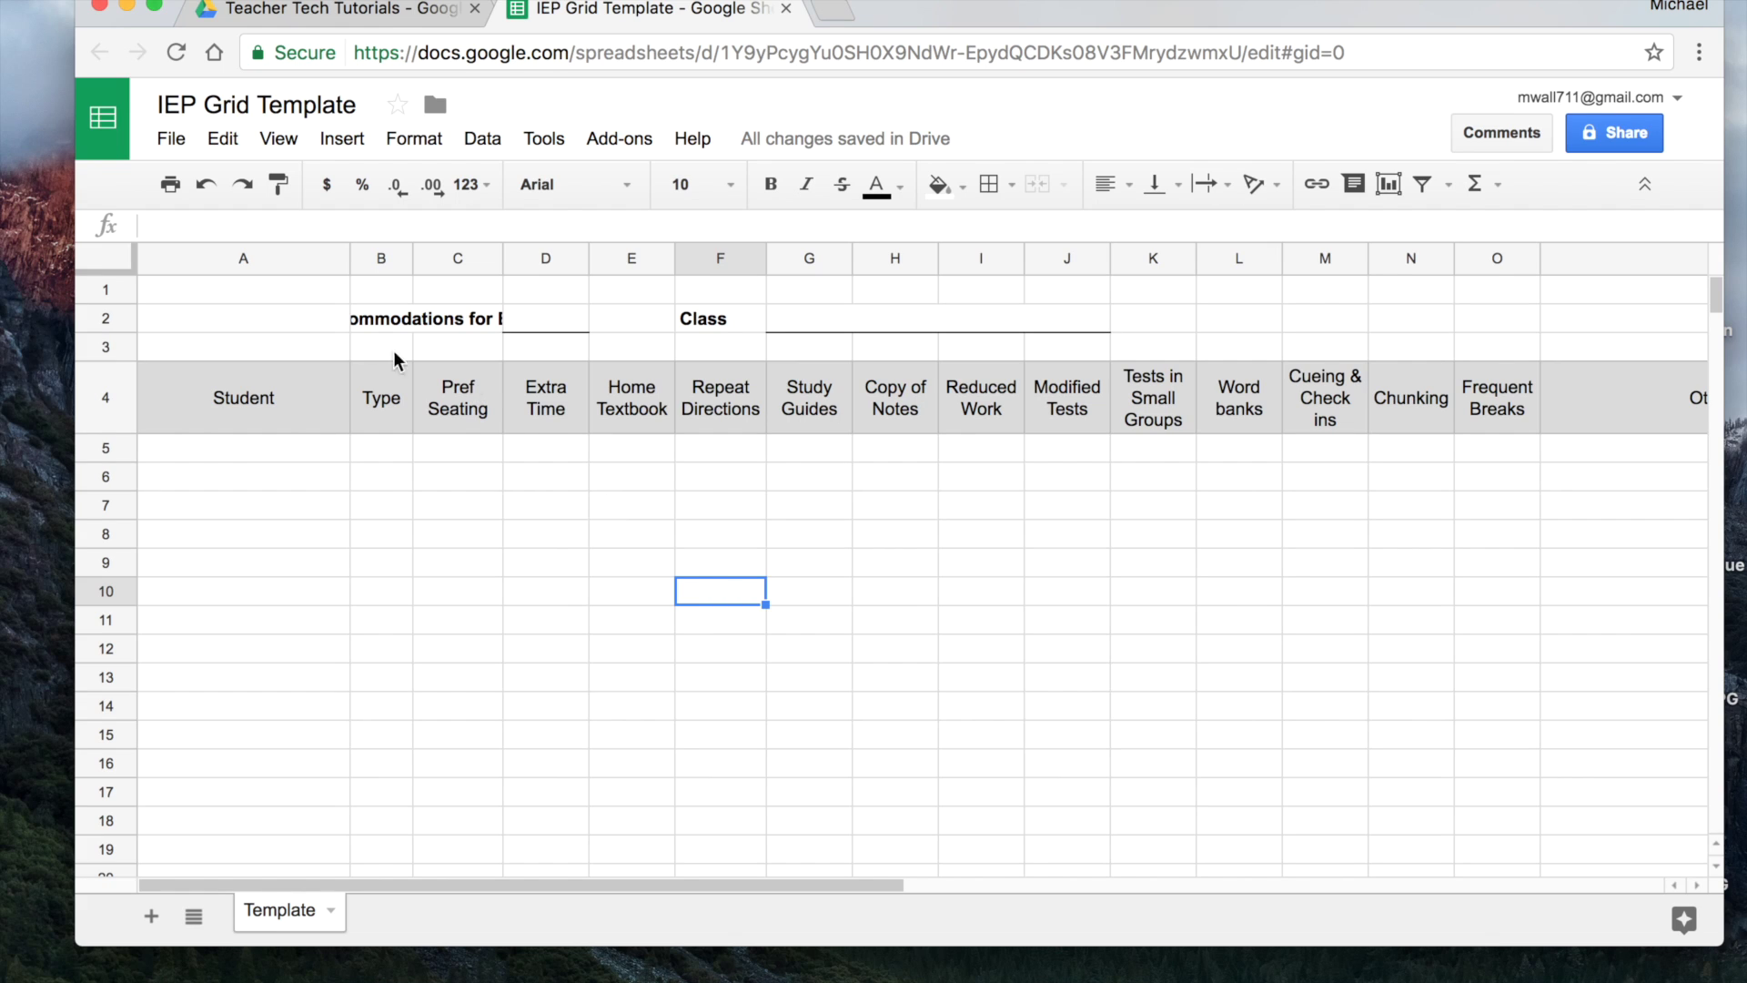
Merge A2:C2 into a single 'Accommodations for Block' title cell
{"action": "left_click_drag", "start_coordinate": [284, 320], "coordinate": [396, 321]}
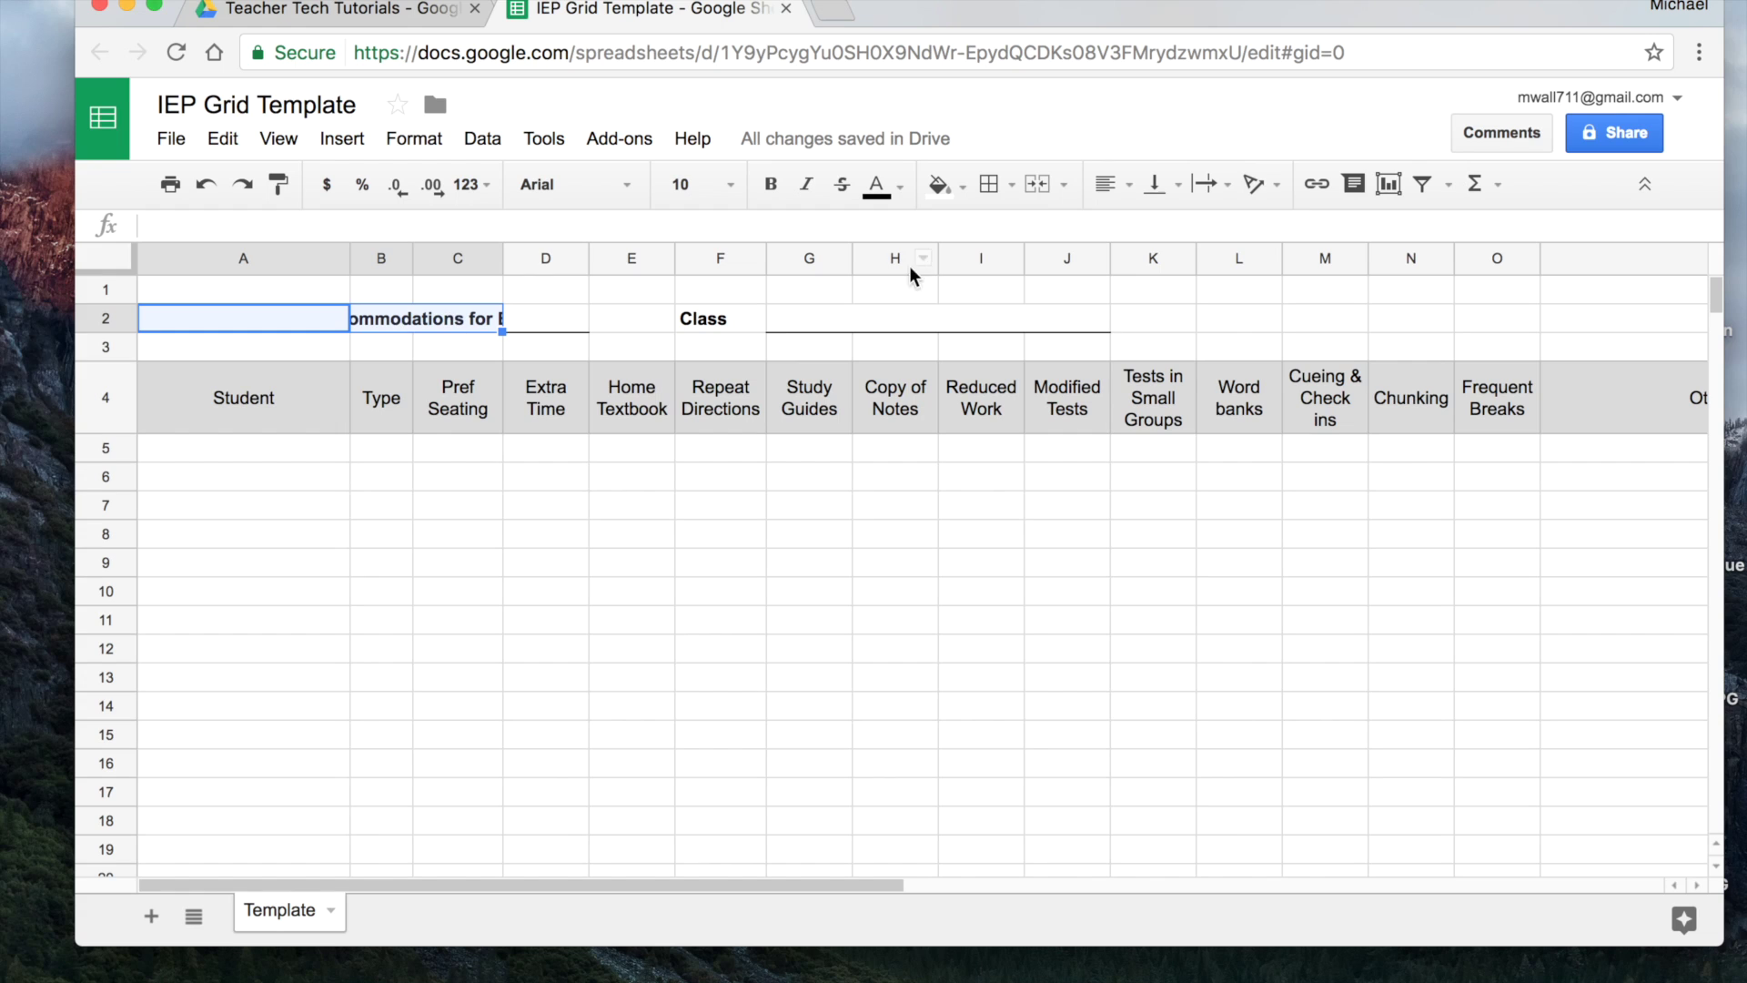
{"action": "left_click", "coordinate": [1034, 184]}
{"action": "left_click", "coordinate": [685, 555]}
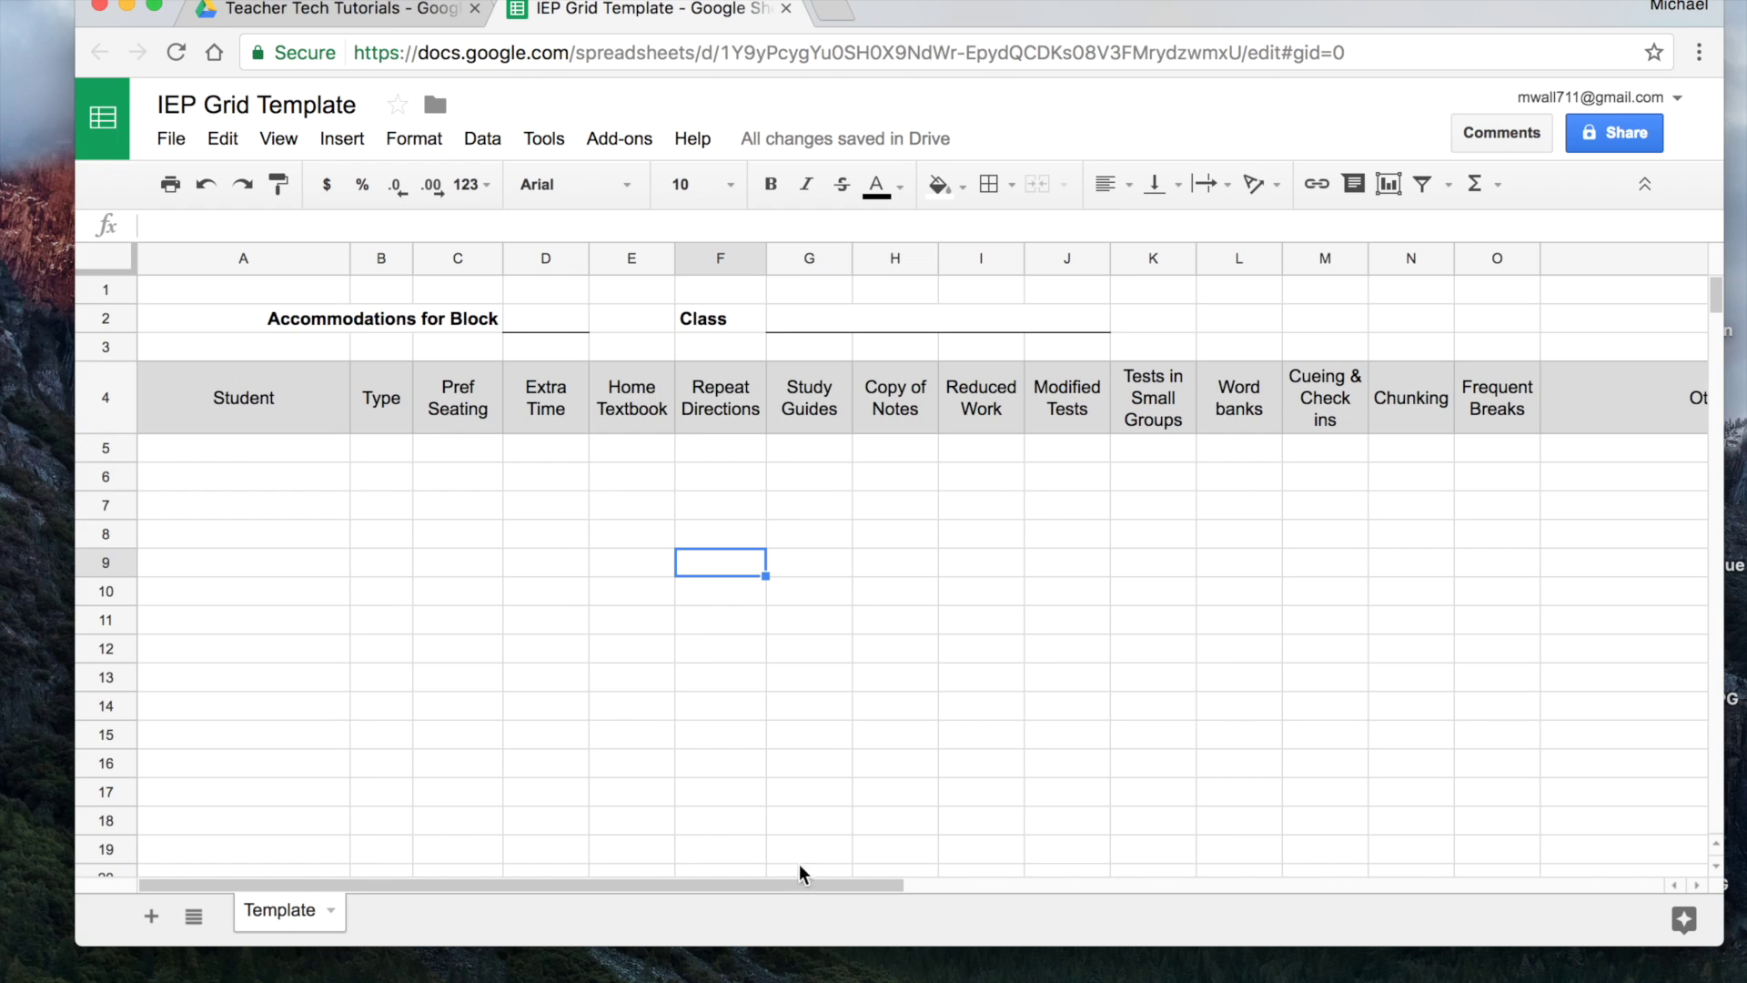
{"action": "left_click_drag", "start_coordinate": [793, 884], "coordinate": [963, 888]}
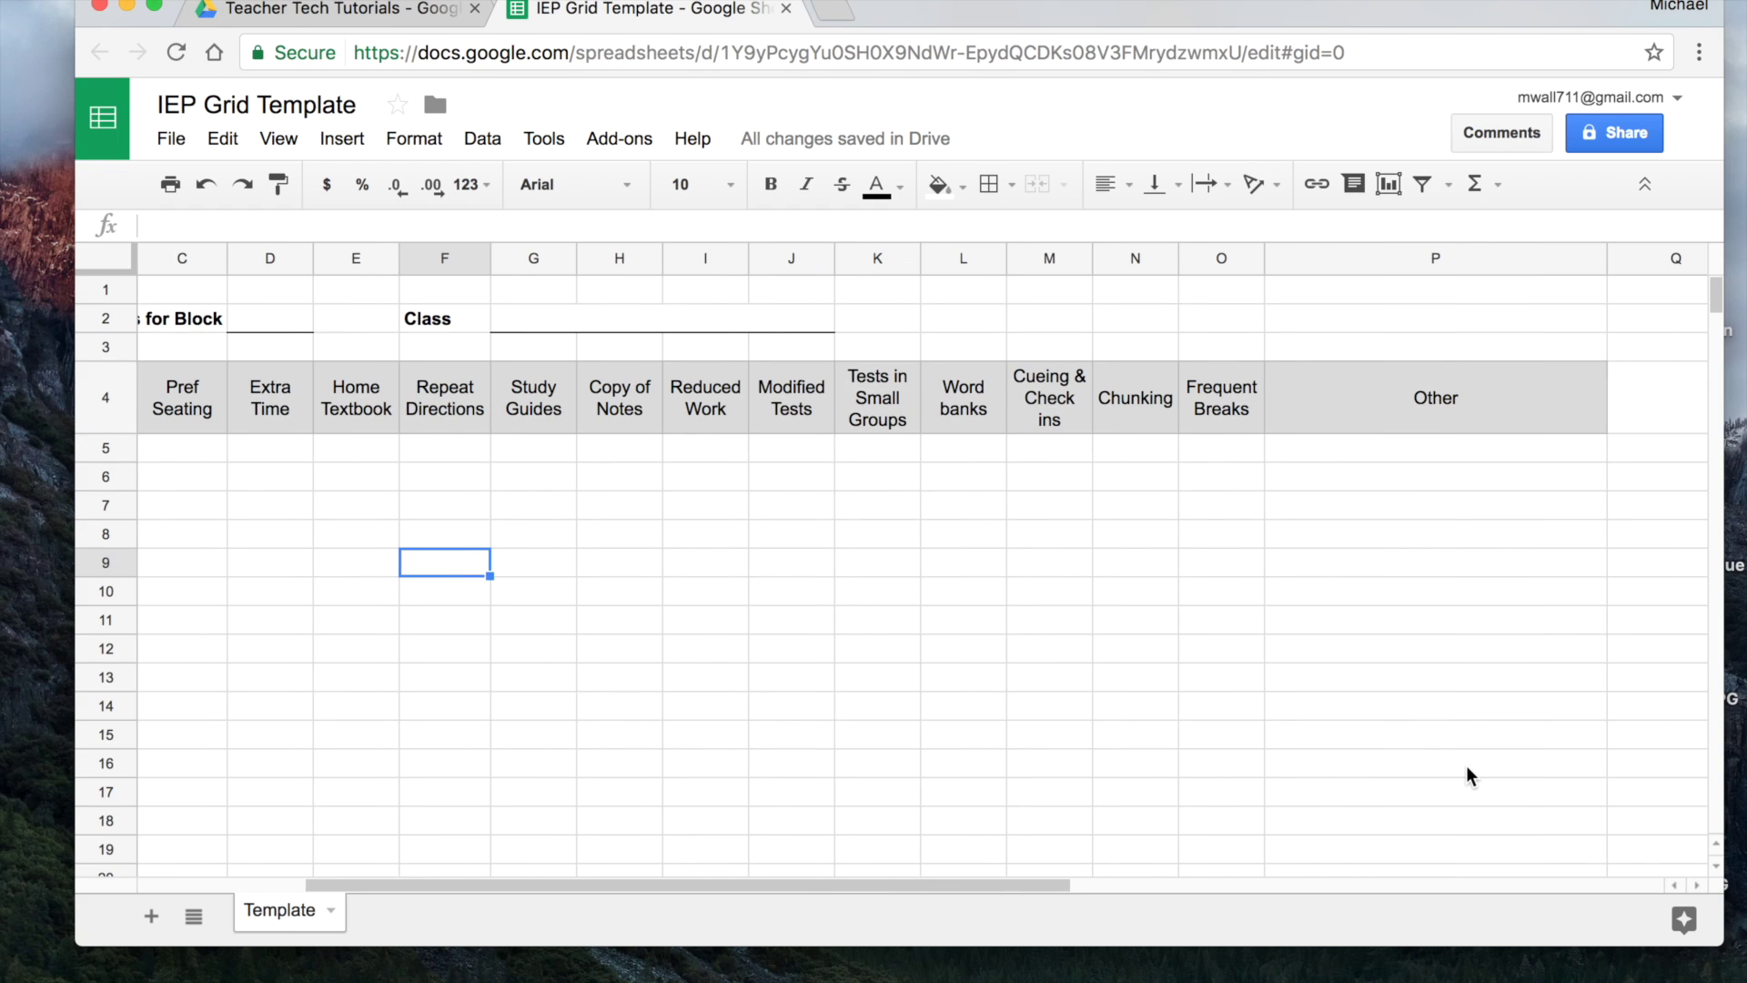
Apply all borders to the student grid A4:P19
{"action": "left_click_drag", "start_coordinate": [1483, 850], "coordinate": [202, 390]}
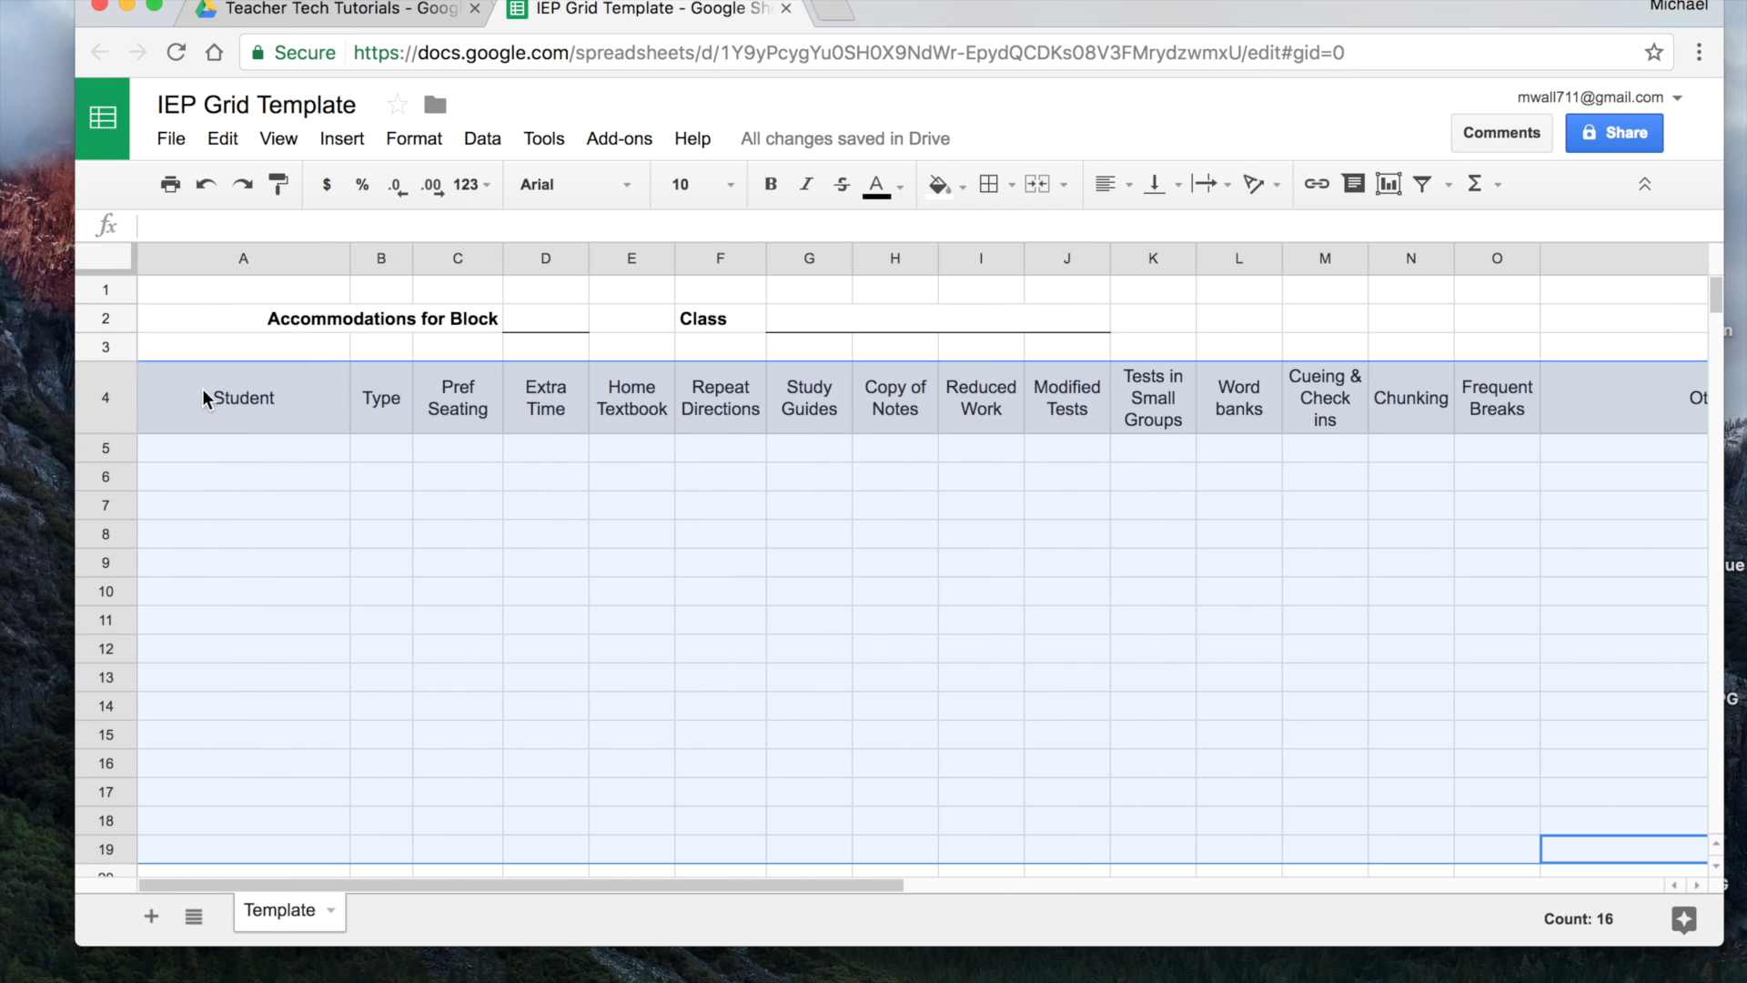
{"action": "left_click", "coordinate": [1001, 185]}
{"action": "left_click", "coordinate": [1002, 238]}
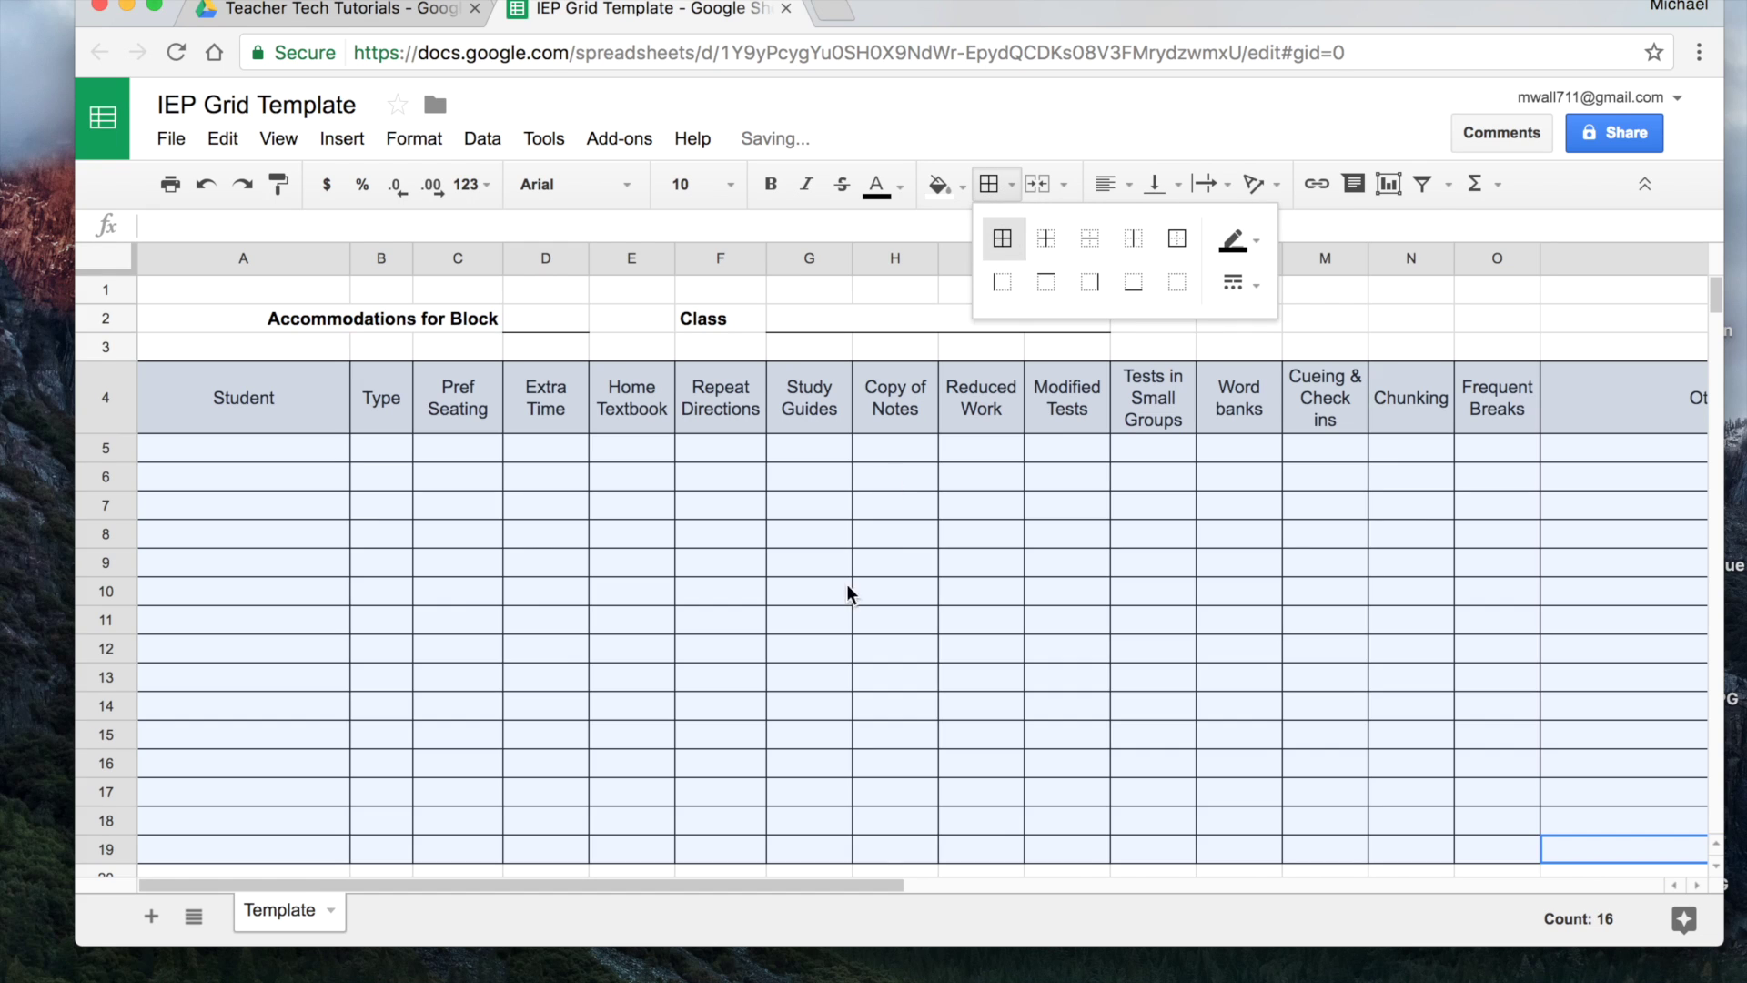
{"action": "left_click", "coordinate": [839, 596]}
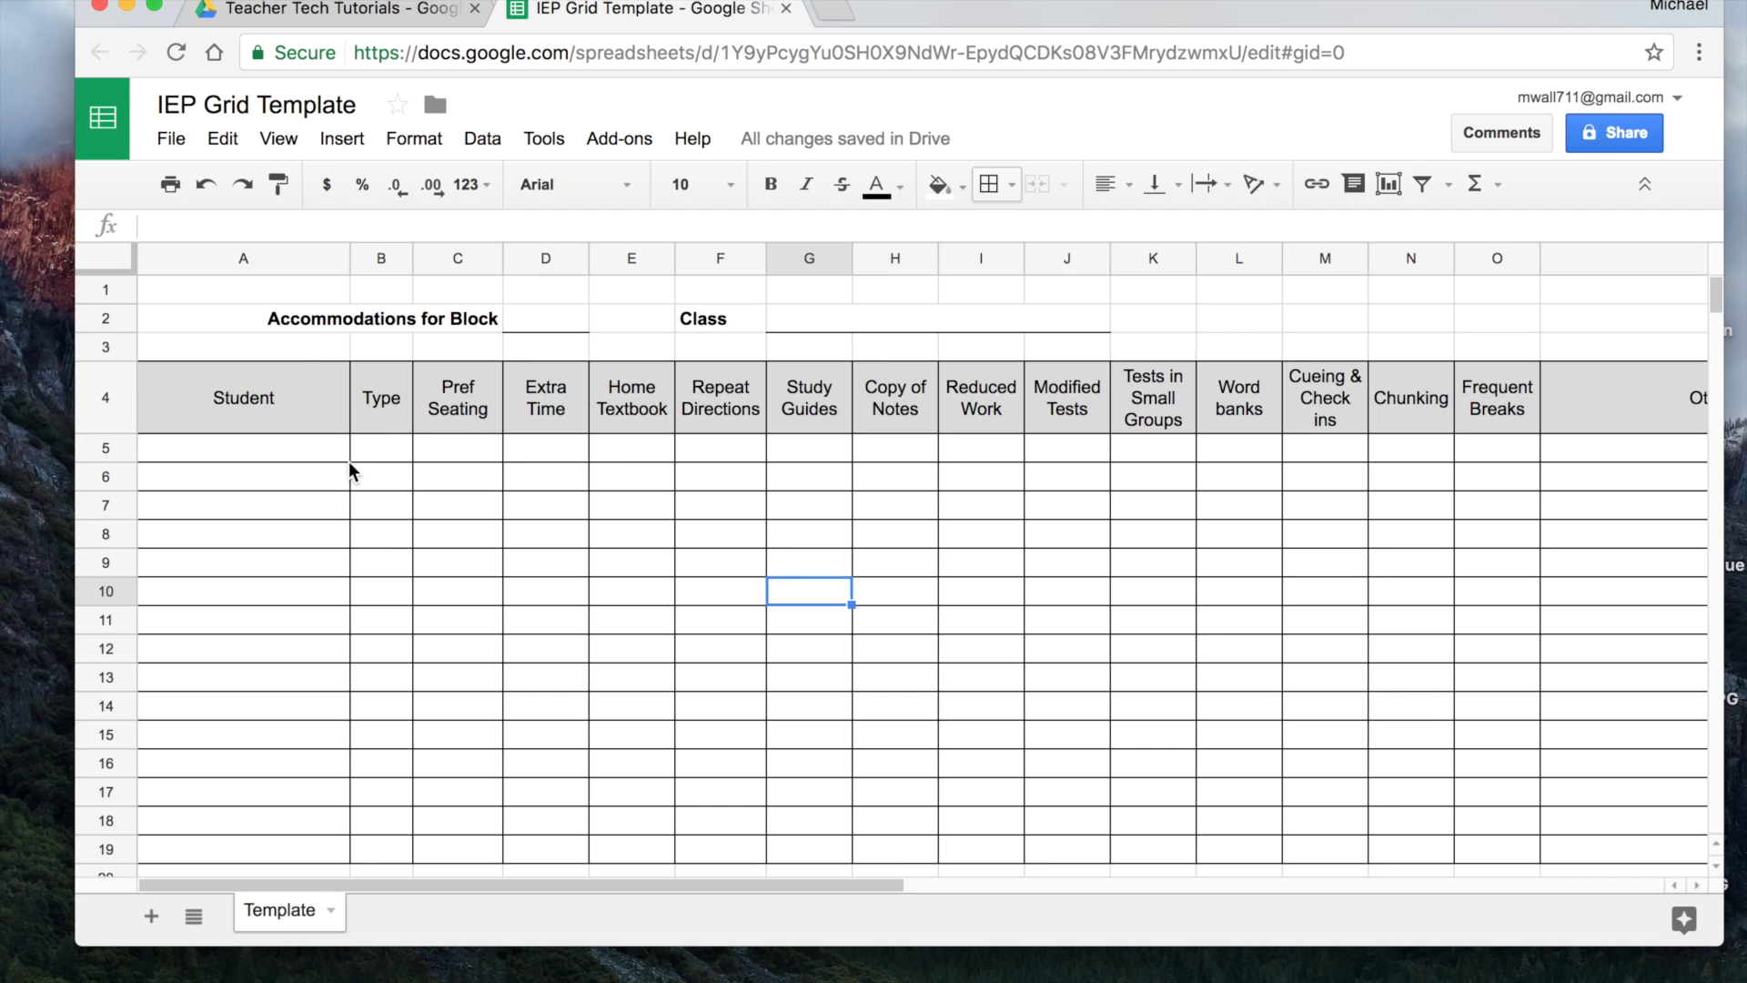
Give B5 a list-of-items data validation rule with IEP,504,ELL,FLEP
{"action": "left_click", "coordinate": [393, 449]}
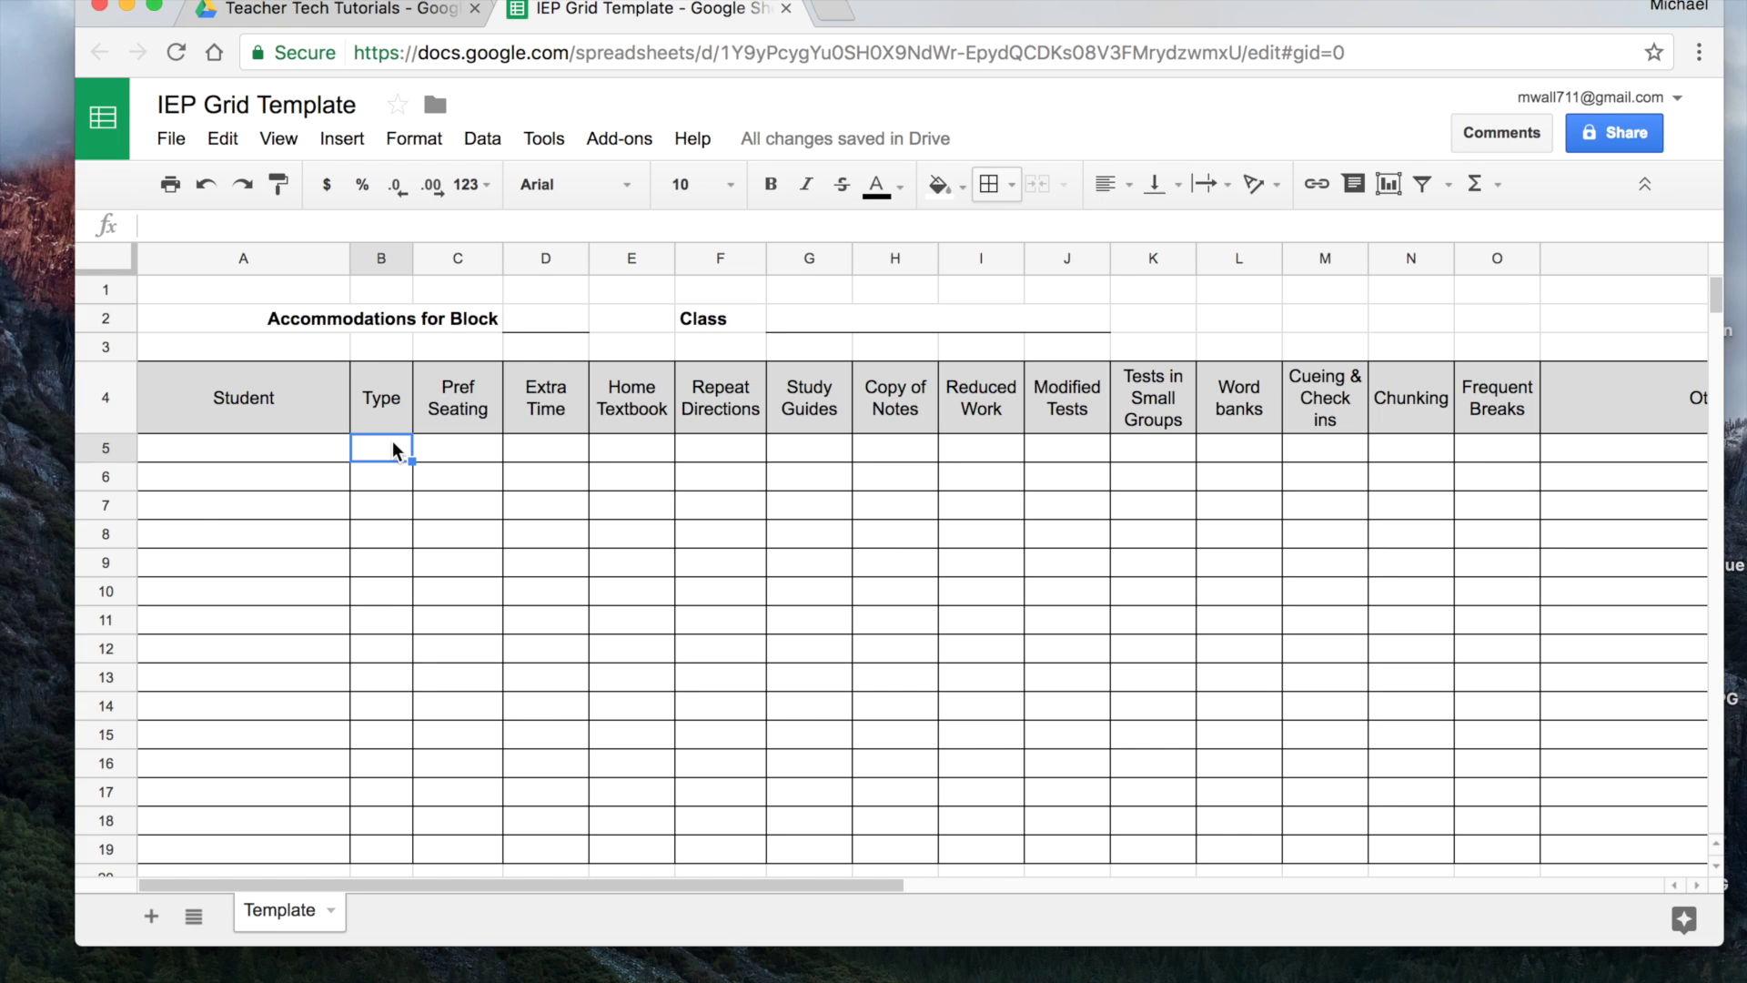
{"action": "right_click", "coordinate": [394, 448]}
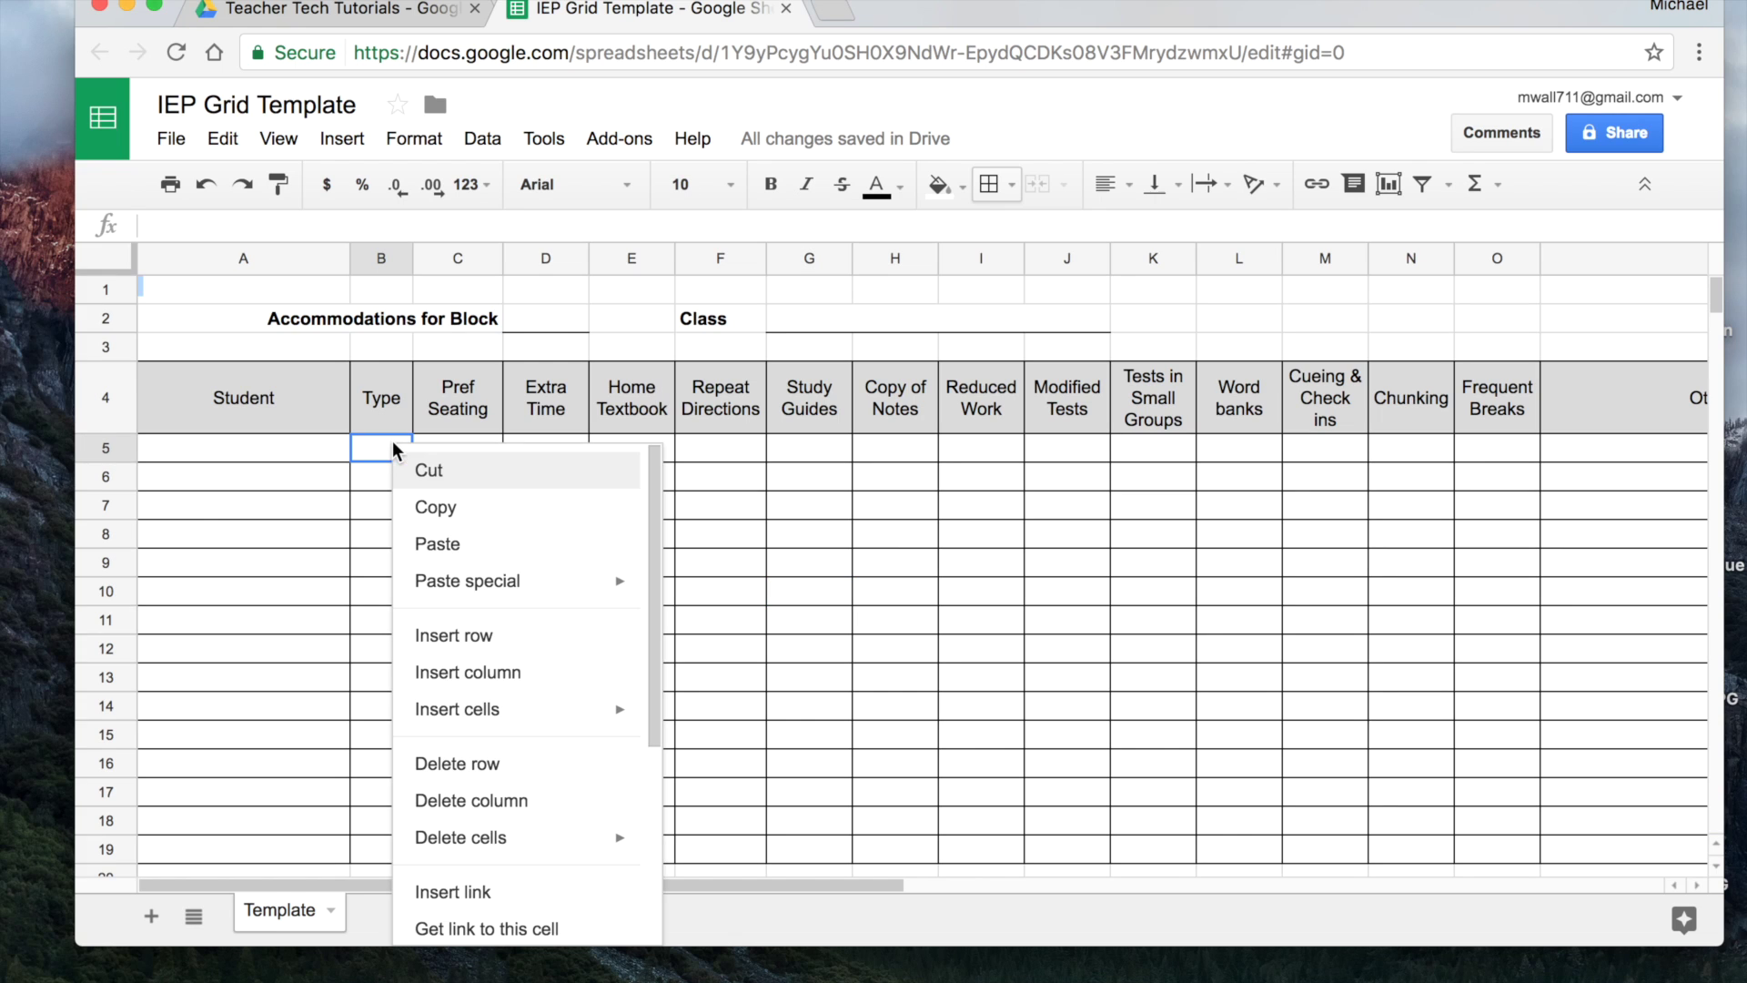
{"action": "scroll", "coordinate": [472, 561], "scroll_direction": "down", "scroll_amount": 2}
{"action": "scroll", "coordinate": [472, 562], "scroll_direction": "down", "scroll_amount": 3}
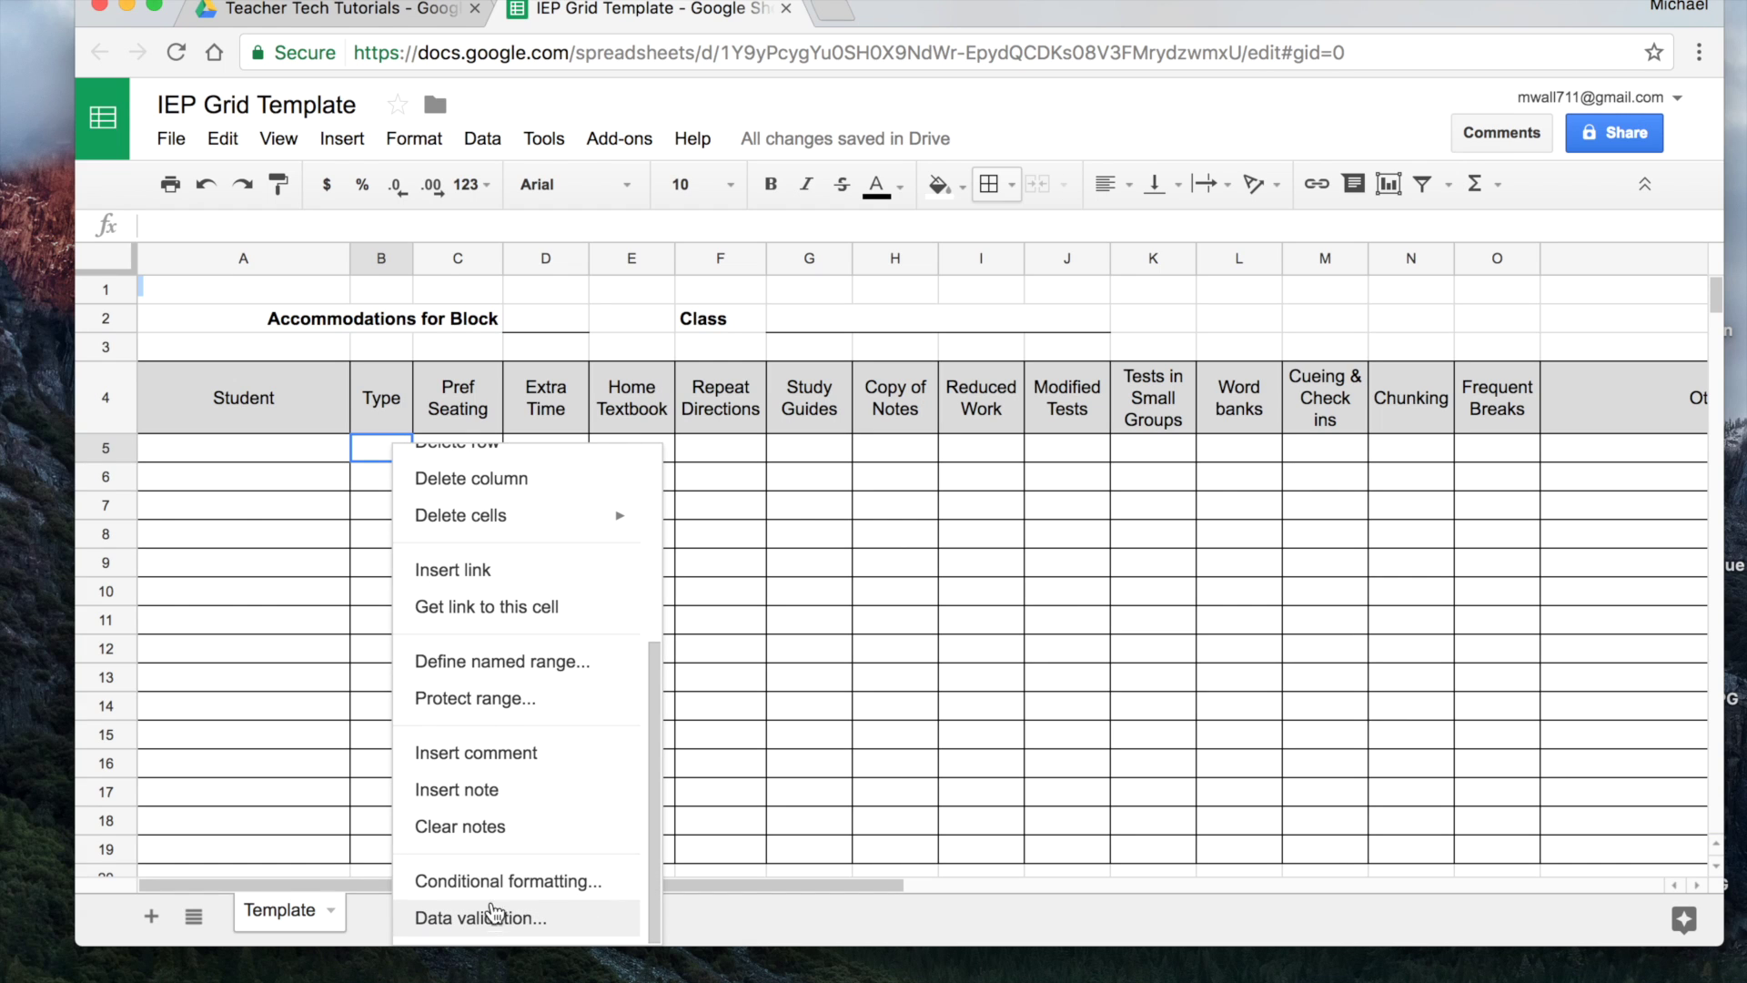
{"action": "left_click", "coordinate": [492, 919]}
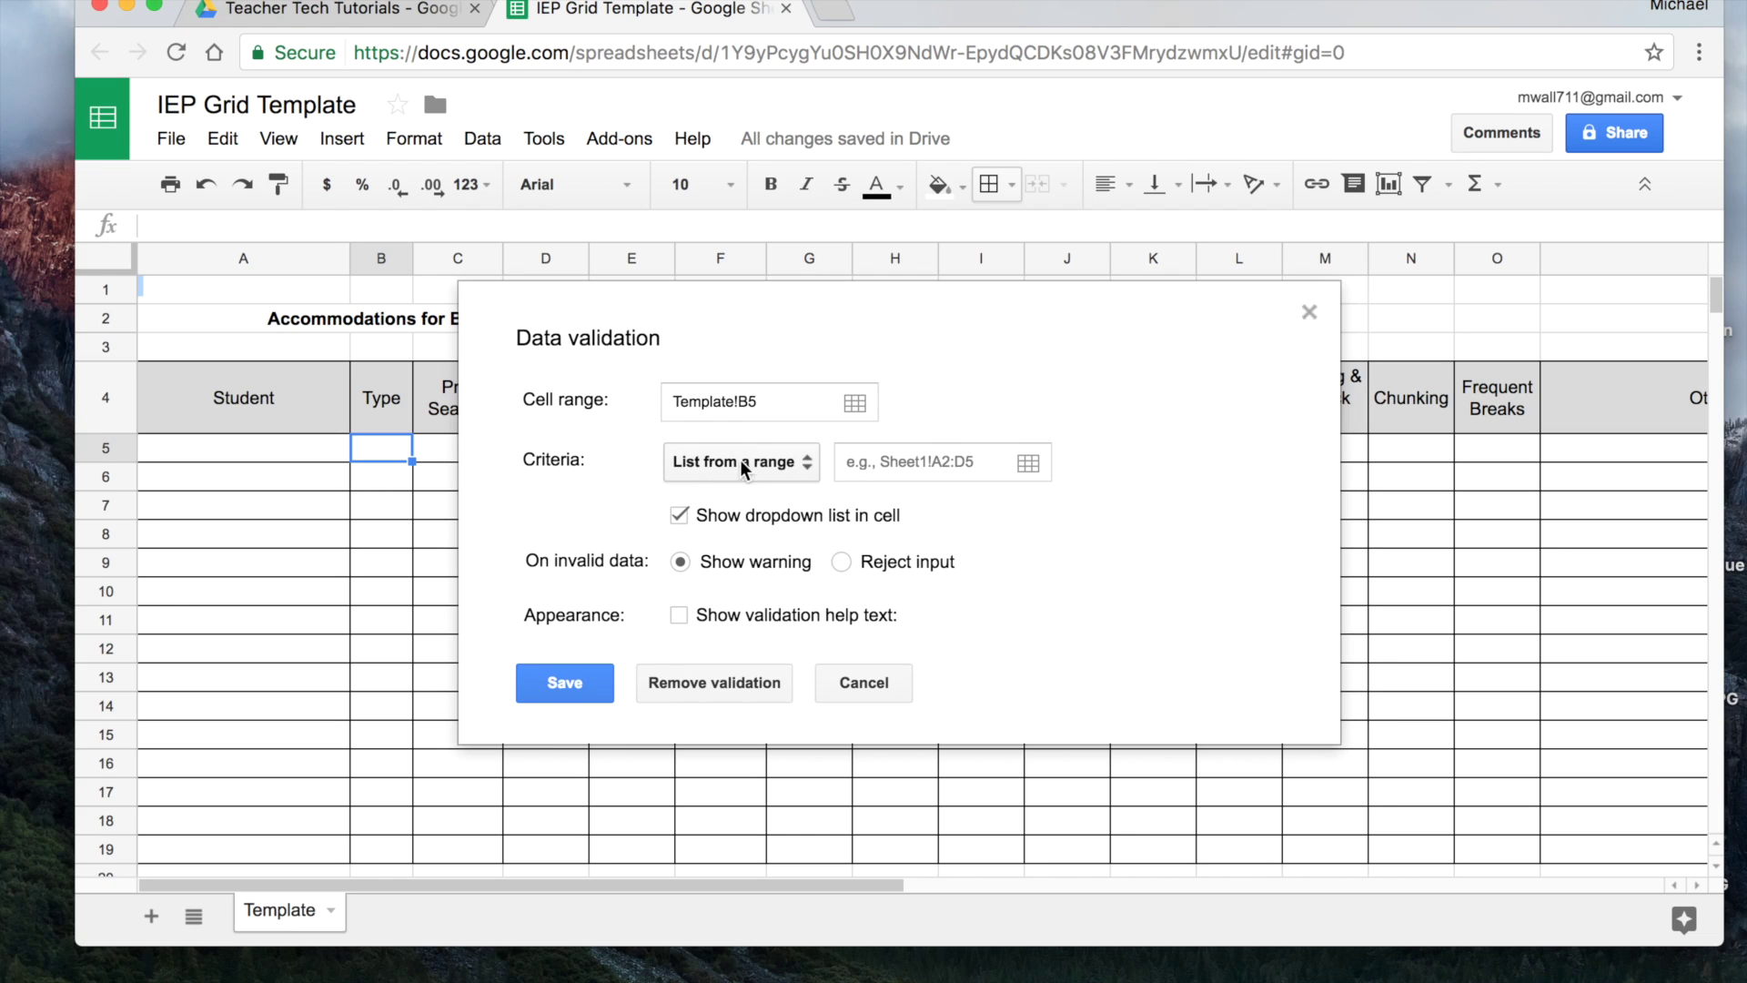
{"action": "left_click", "coordinate": [808, 466]}
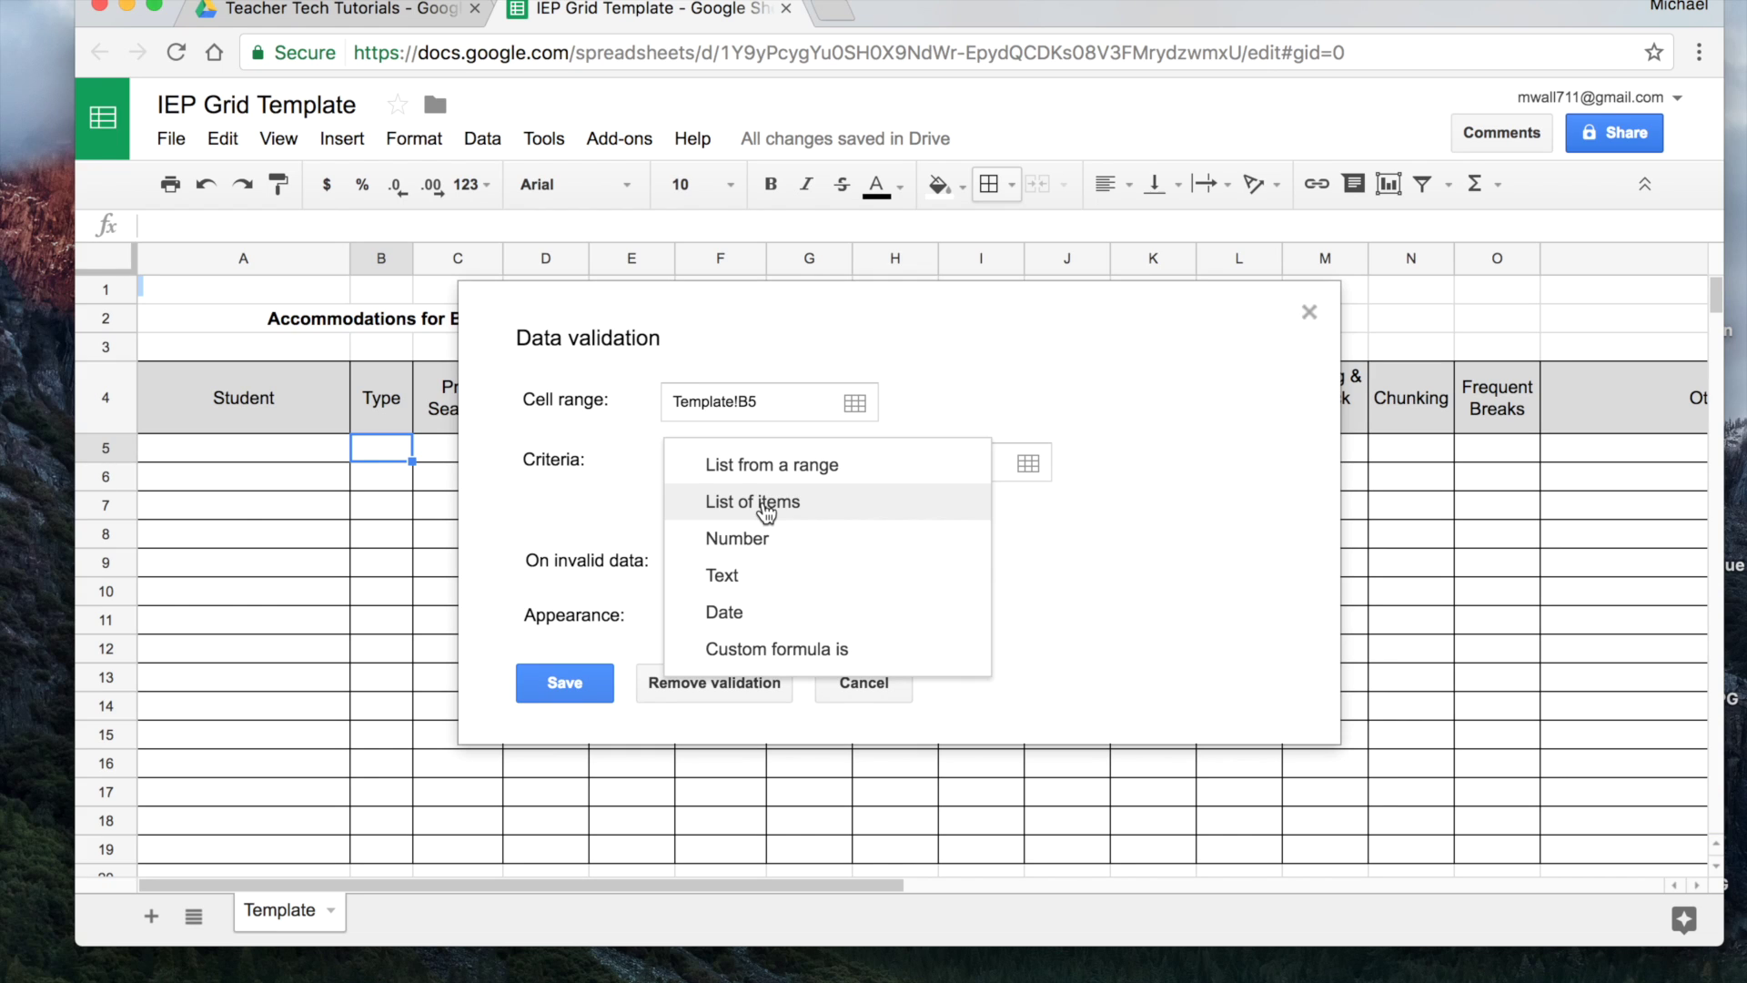
{"action": "left_click", "coordinate": [766, 503]}
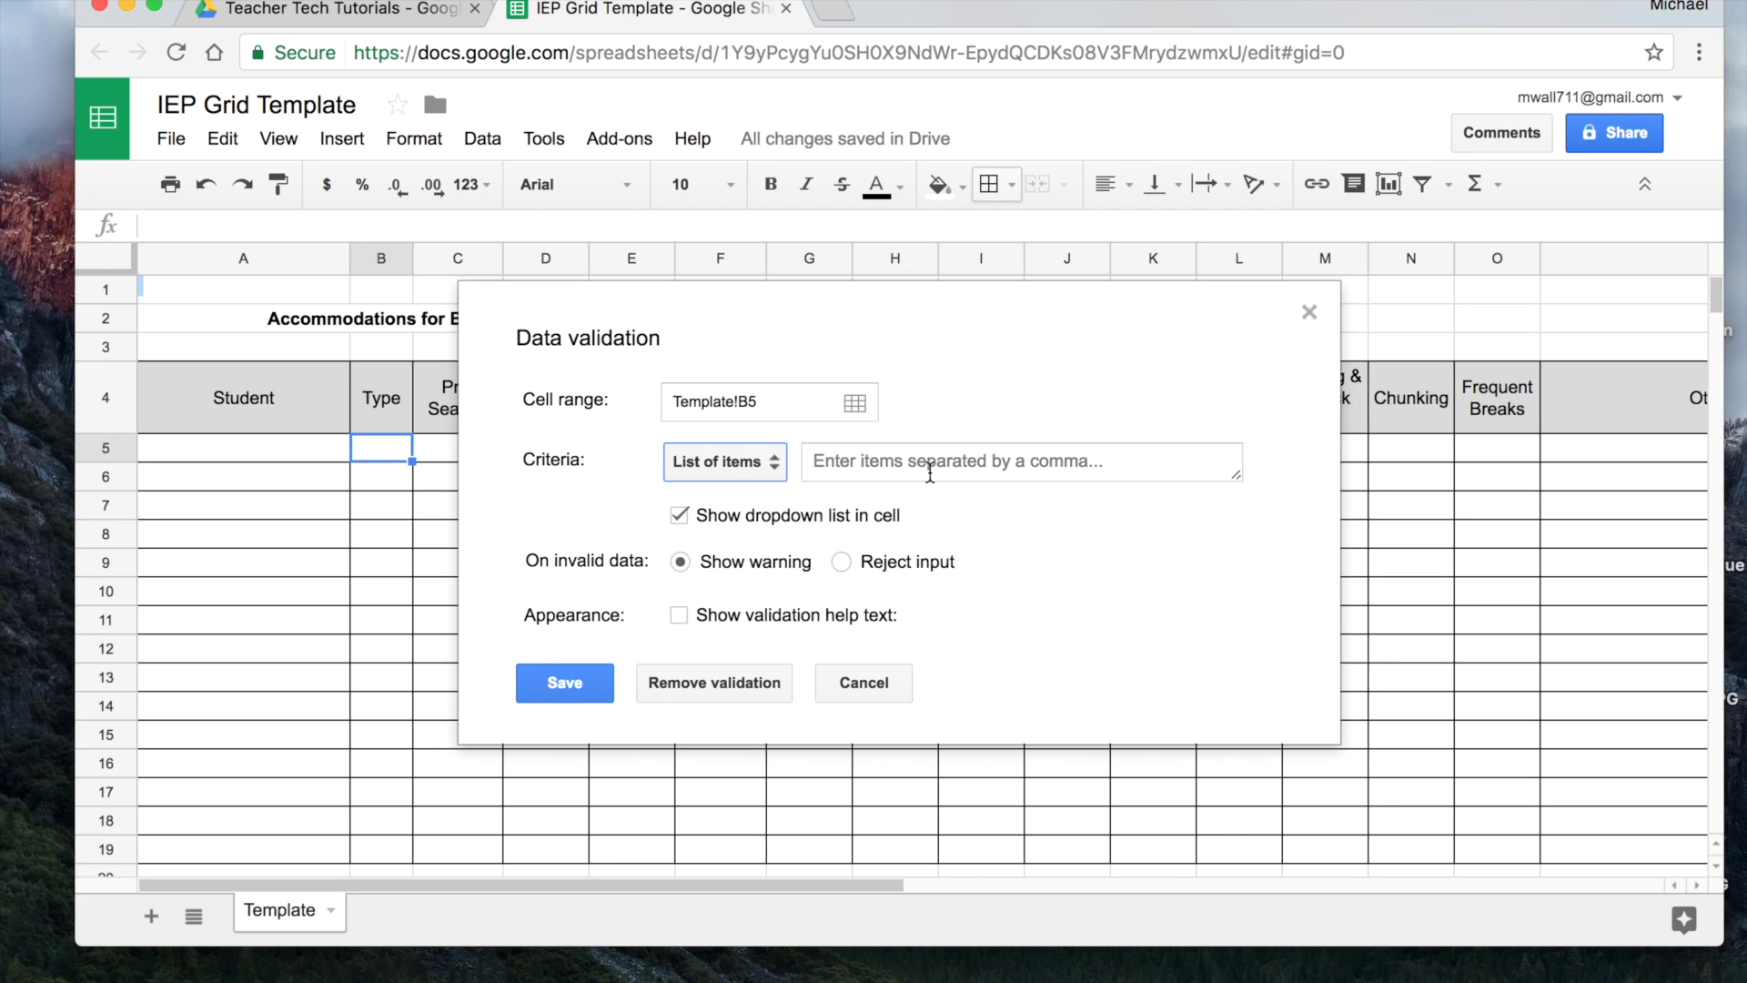
{"action": "left_click", "coordinate": [977, 466]}
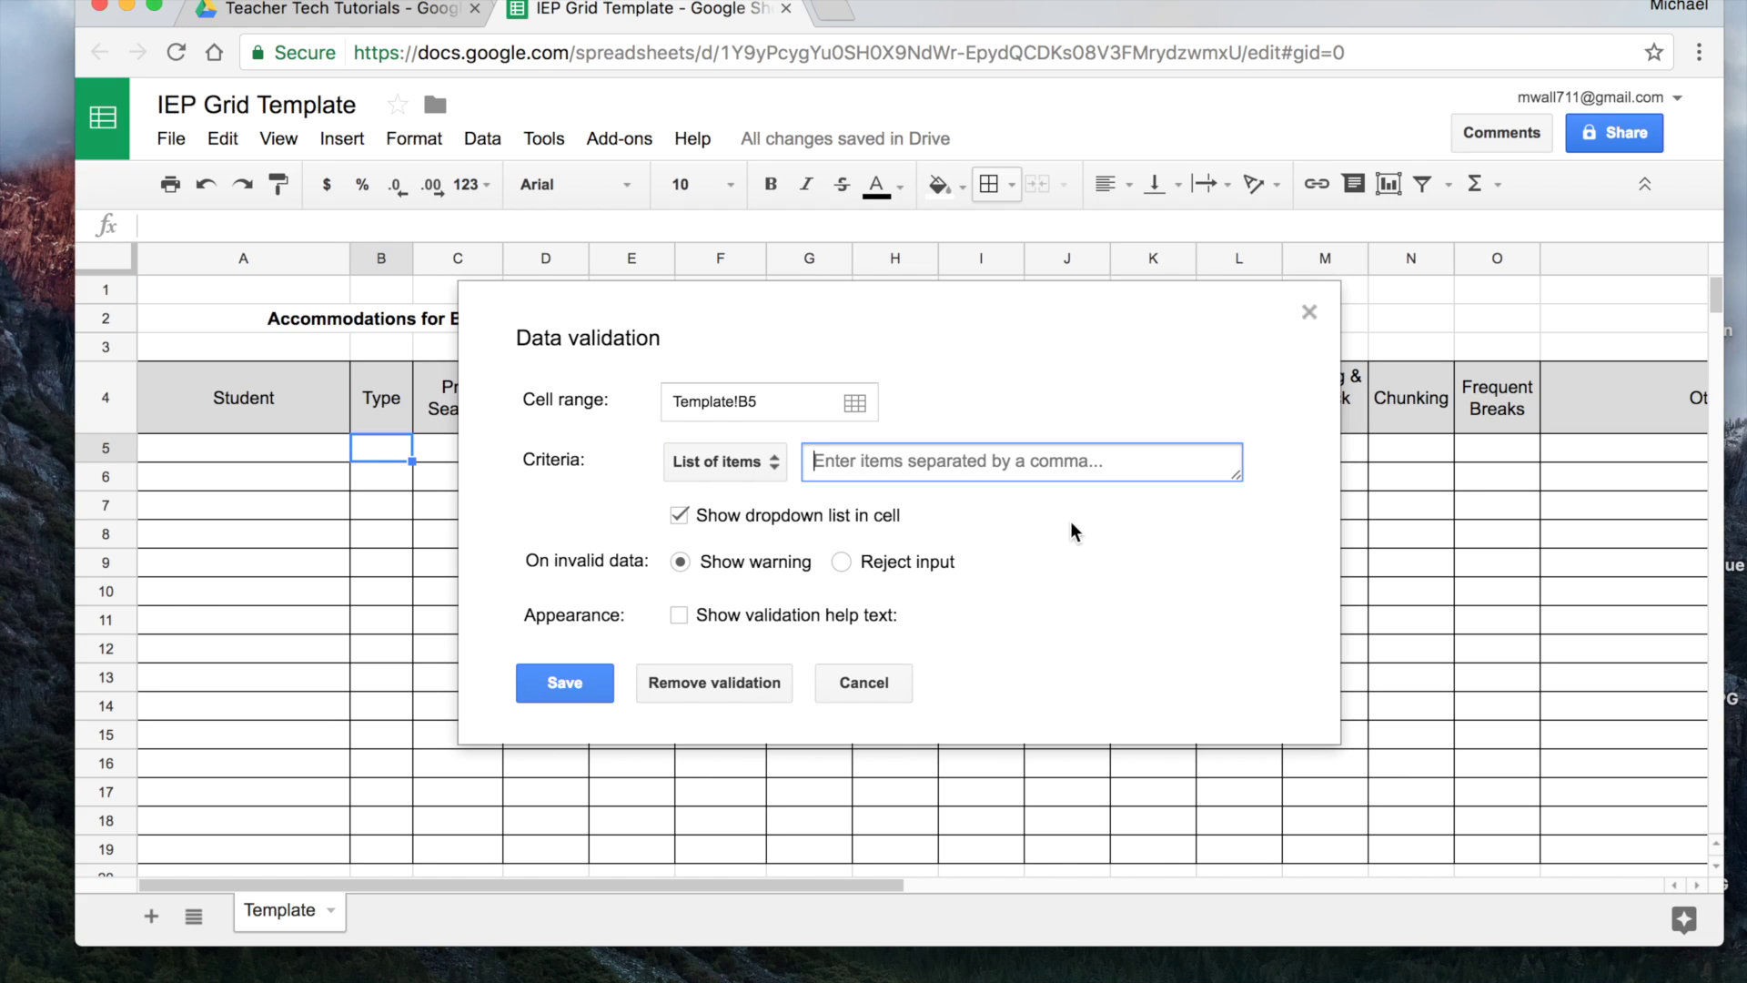
{"action": "type", "text": "IE"}
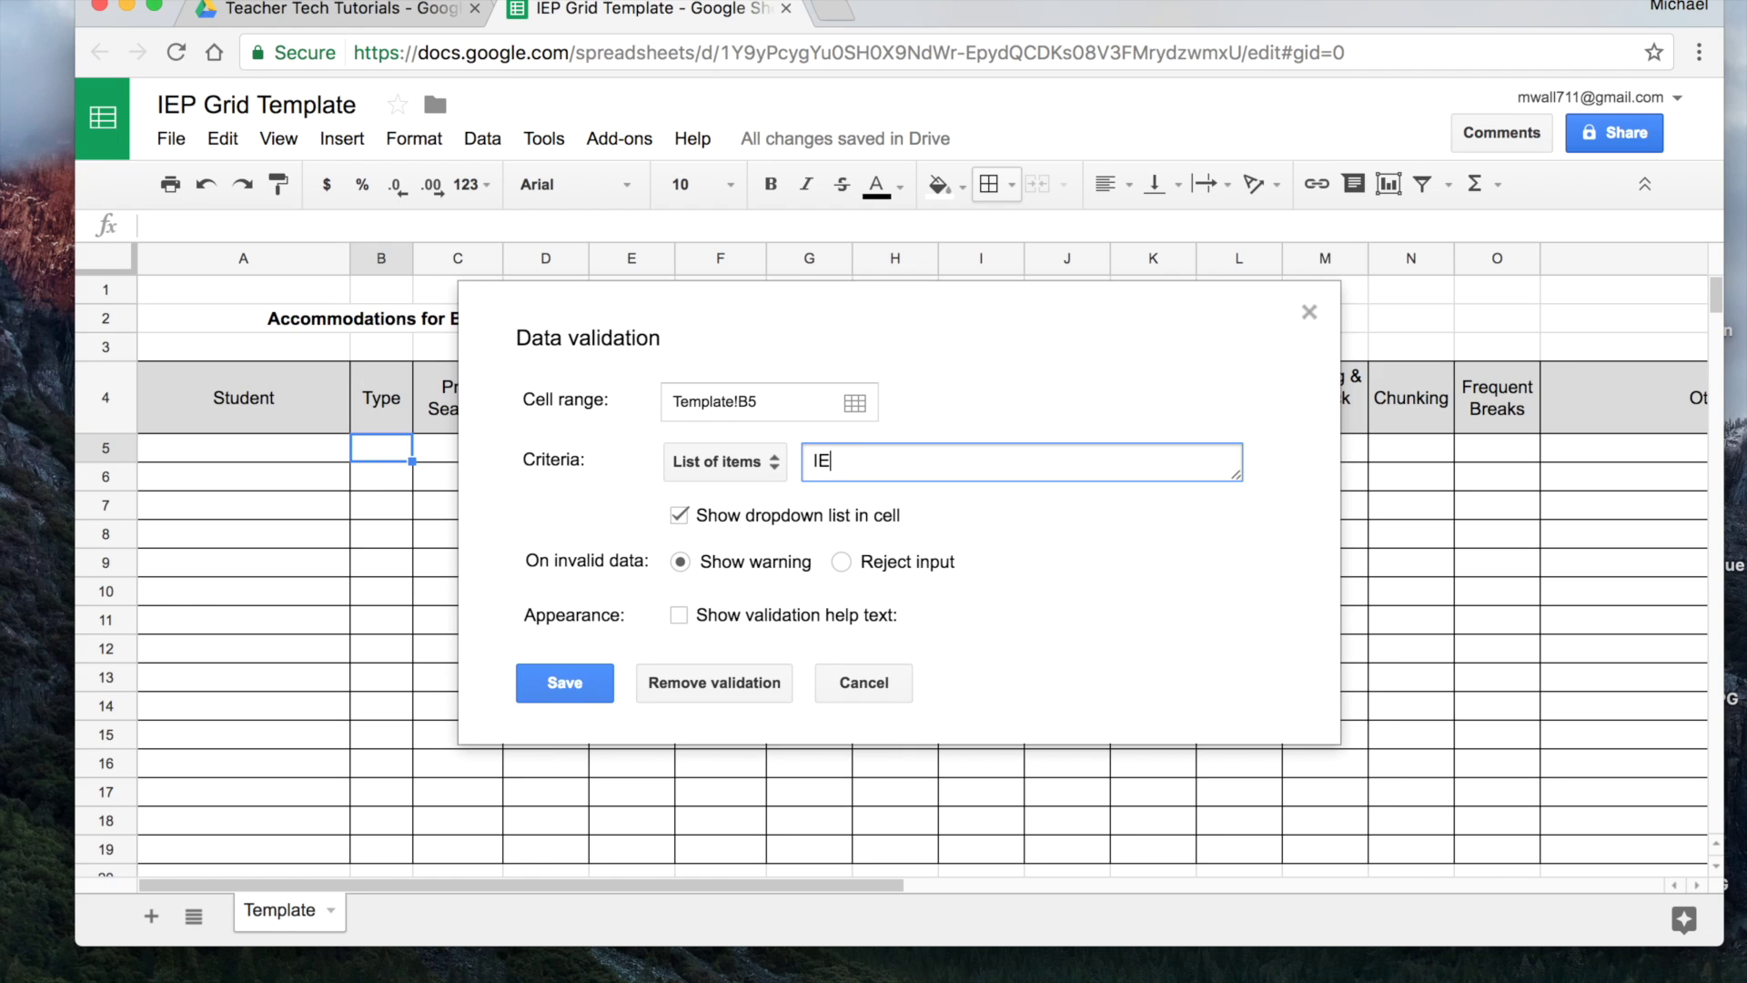
{"action": "type", "text": "P,504,ELL,FLEP"}
Save the B5 dropdown rule and check its IEP/504/ELL/FLEP choices
{"action": "left_click", "coordinate": [557, 690]}
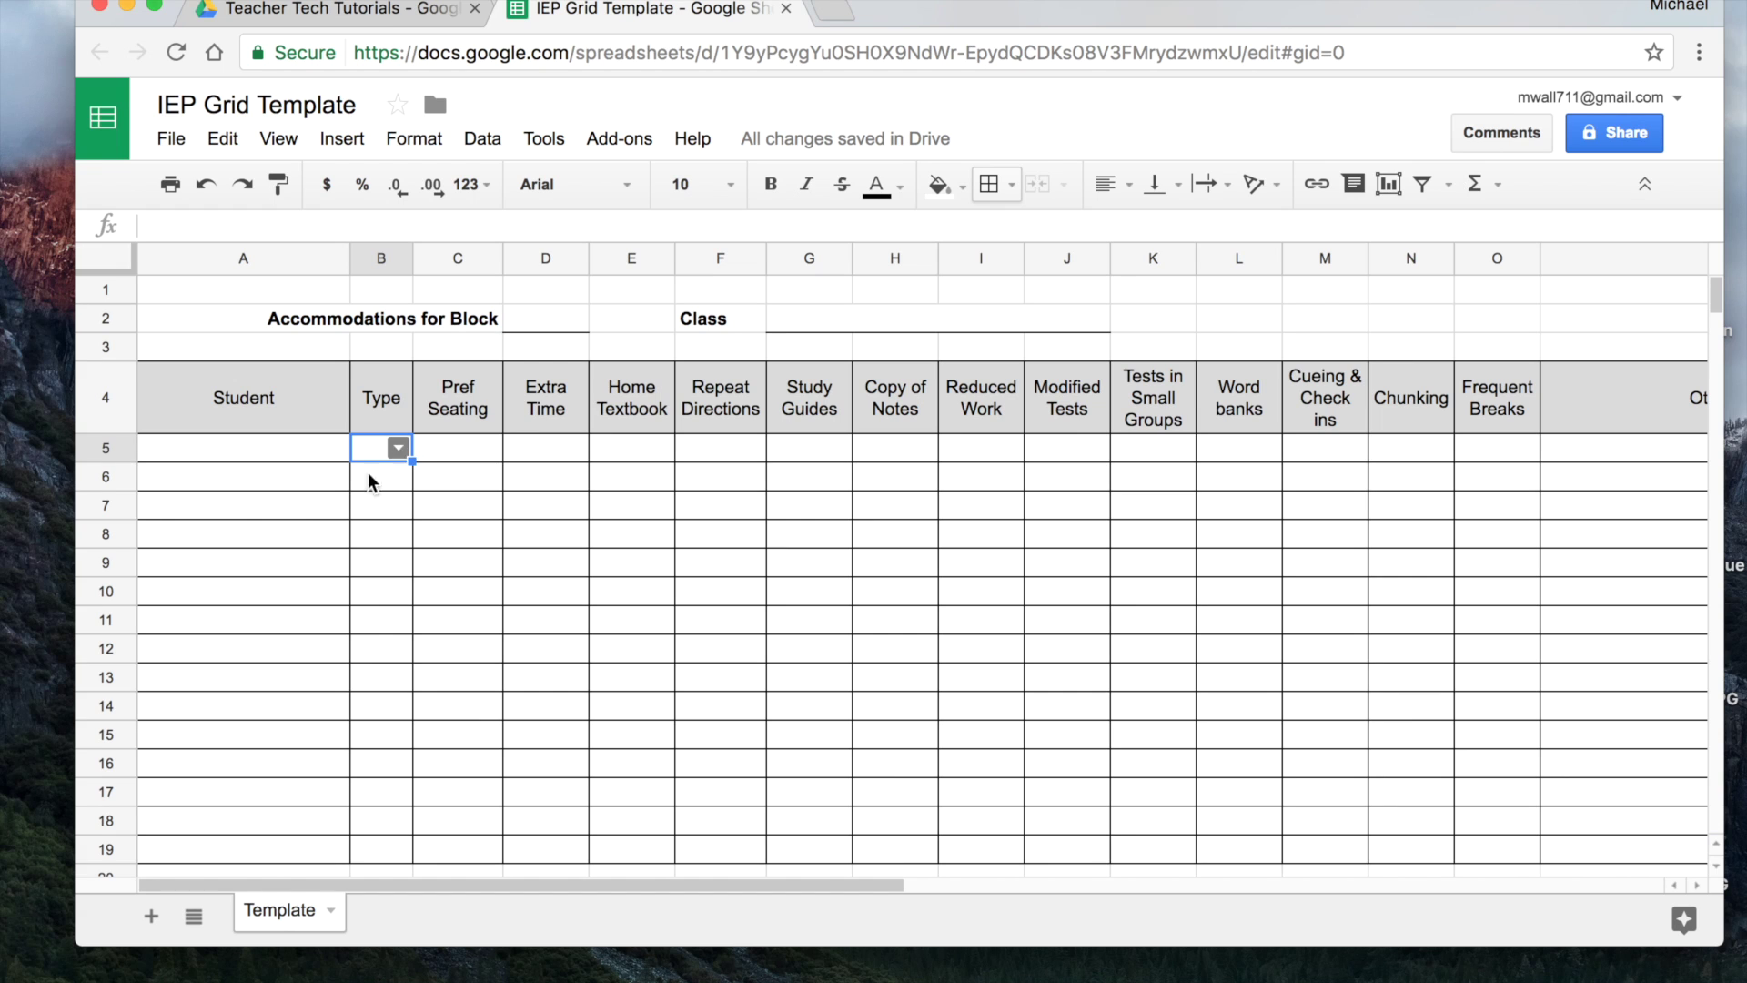
{"action": "left_click", "coordinate": [261, 477]}
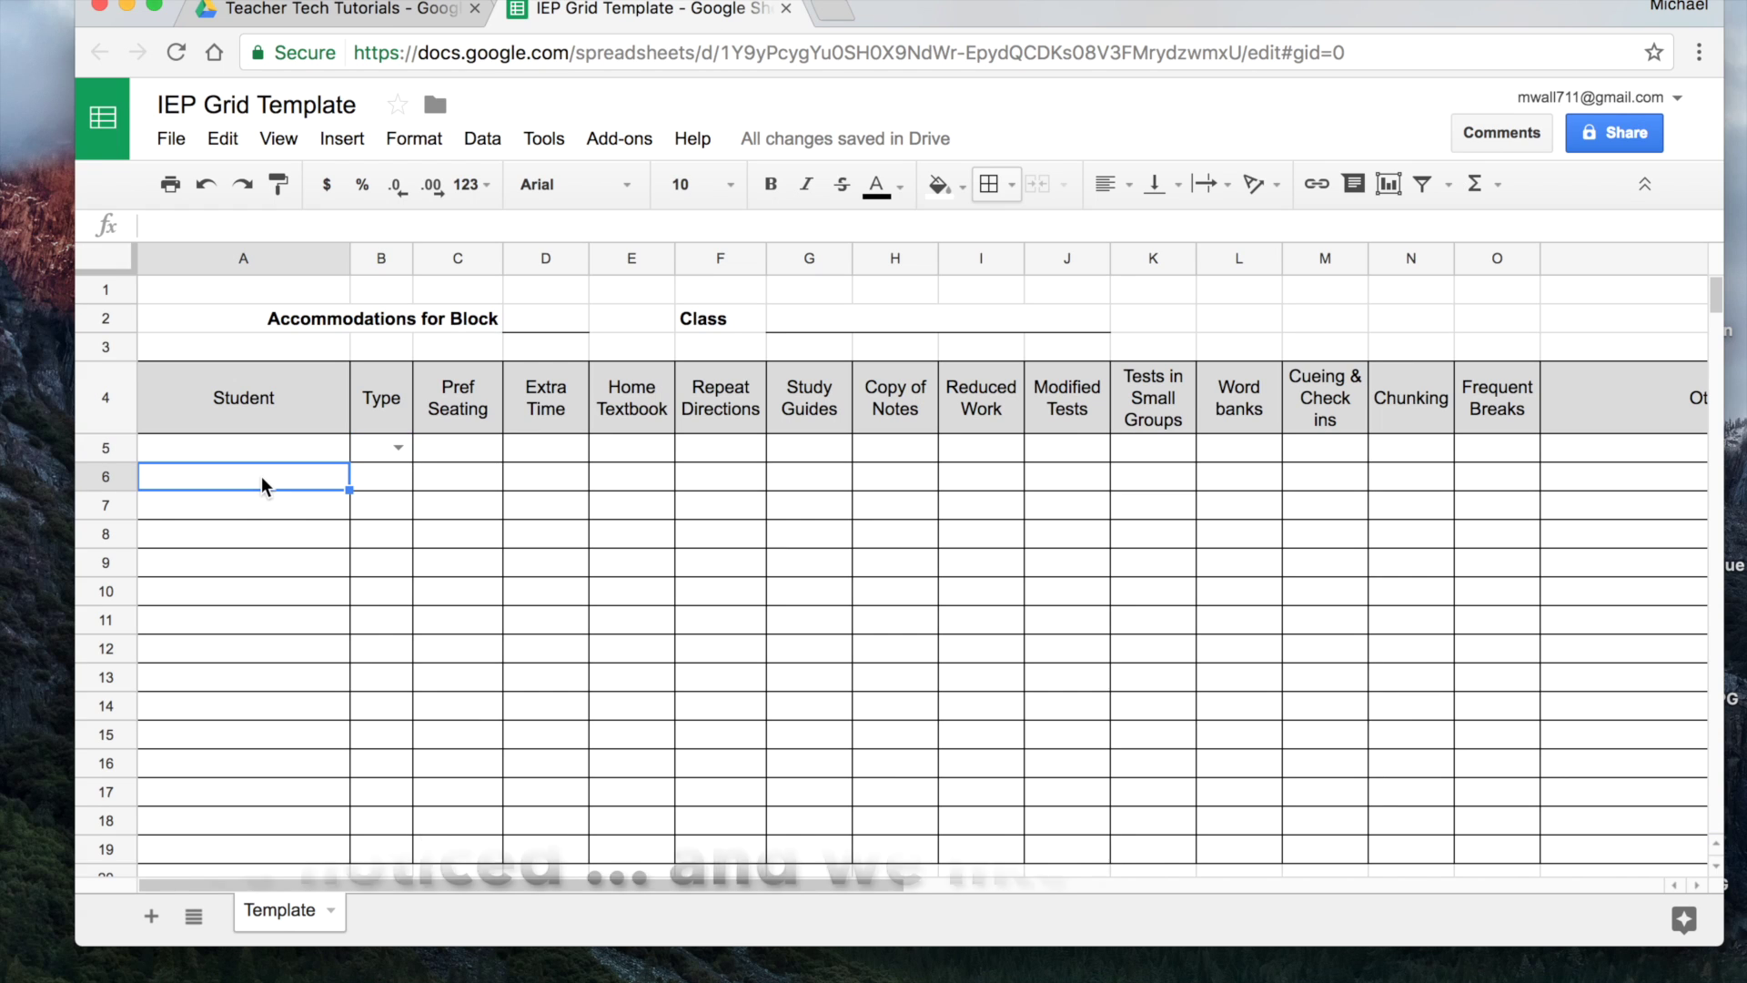
{"action": "left_click", "coordinate": [398, 447]}
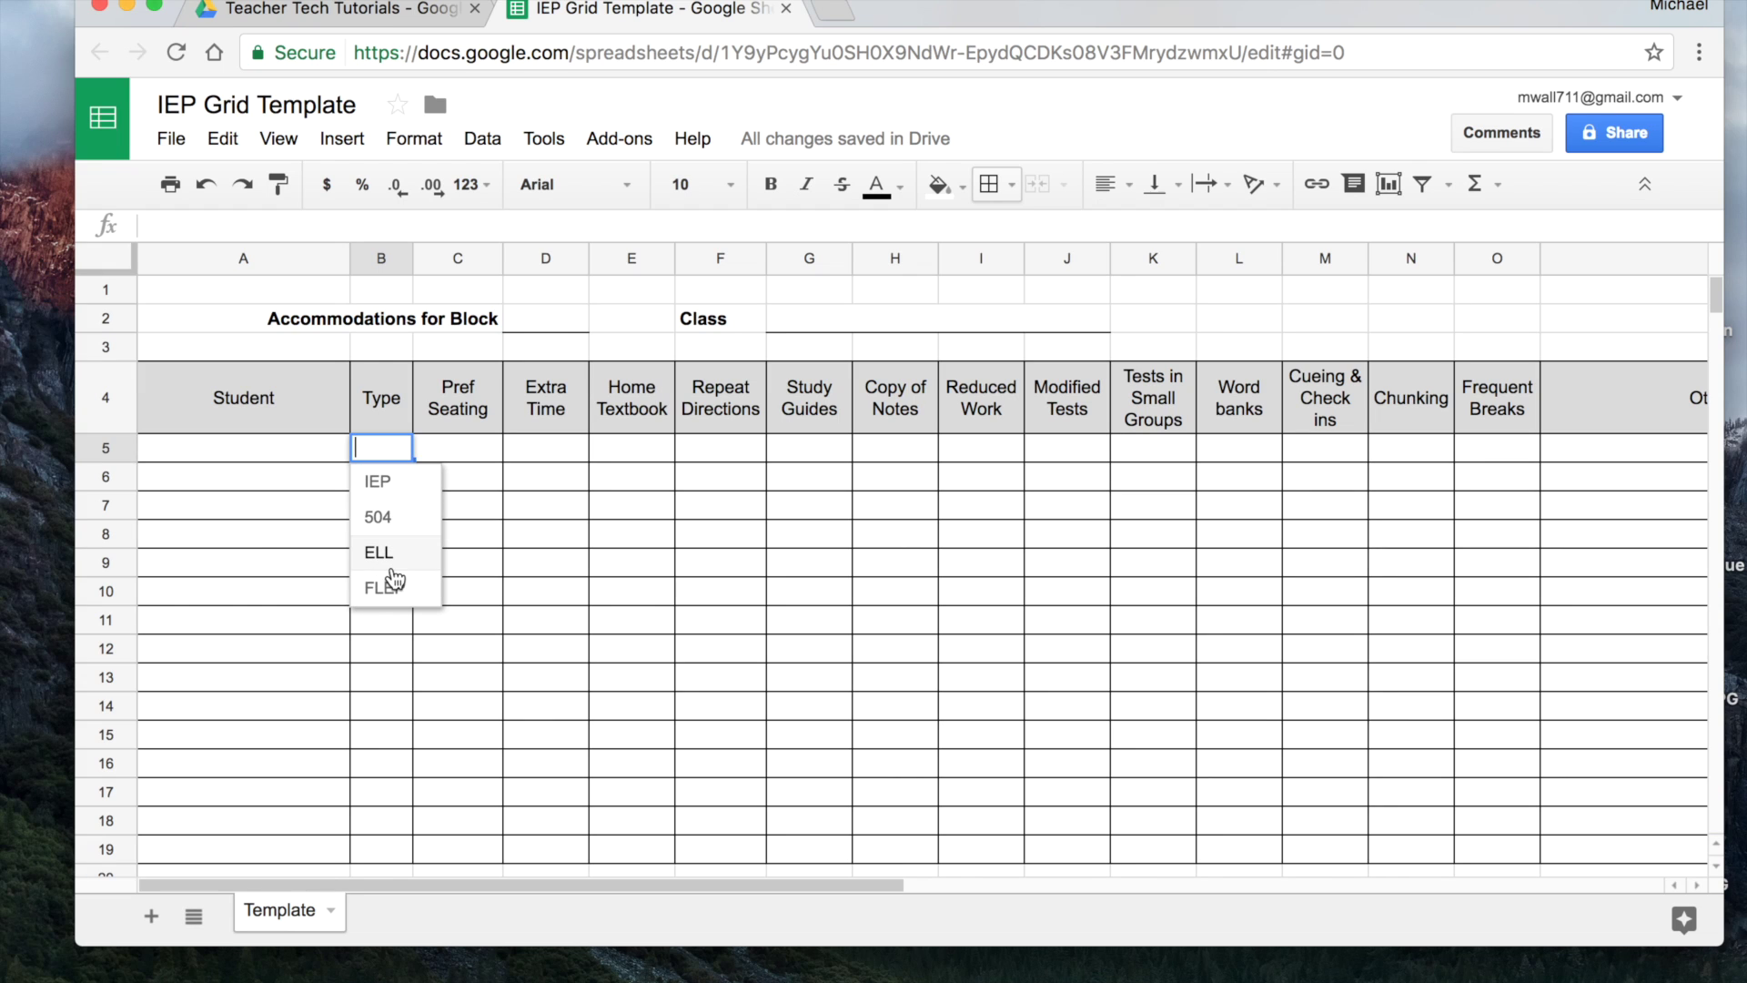
{"action": "left_click", "coordinate": [254, 543]}
{"action": "scroll", "coordinate": [252, 543], "scroll_direction": "down", "scroll_amount": 1}
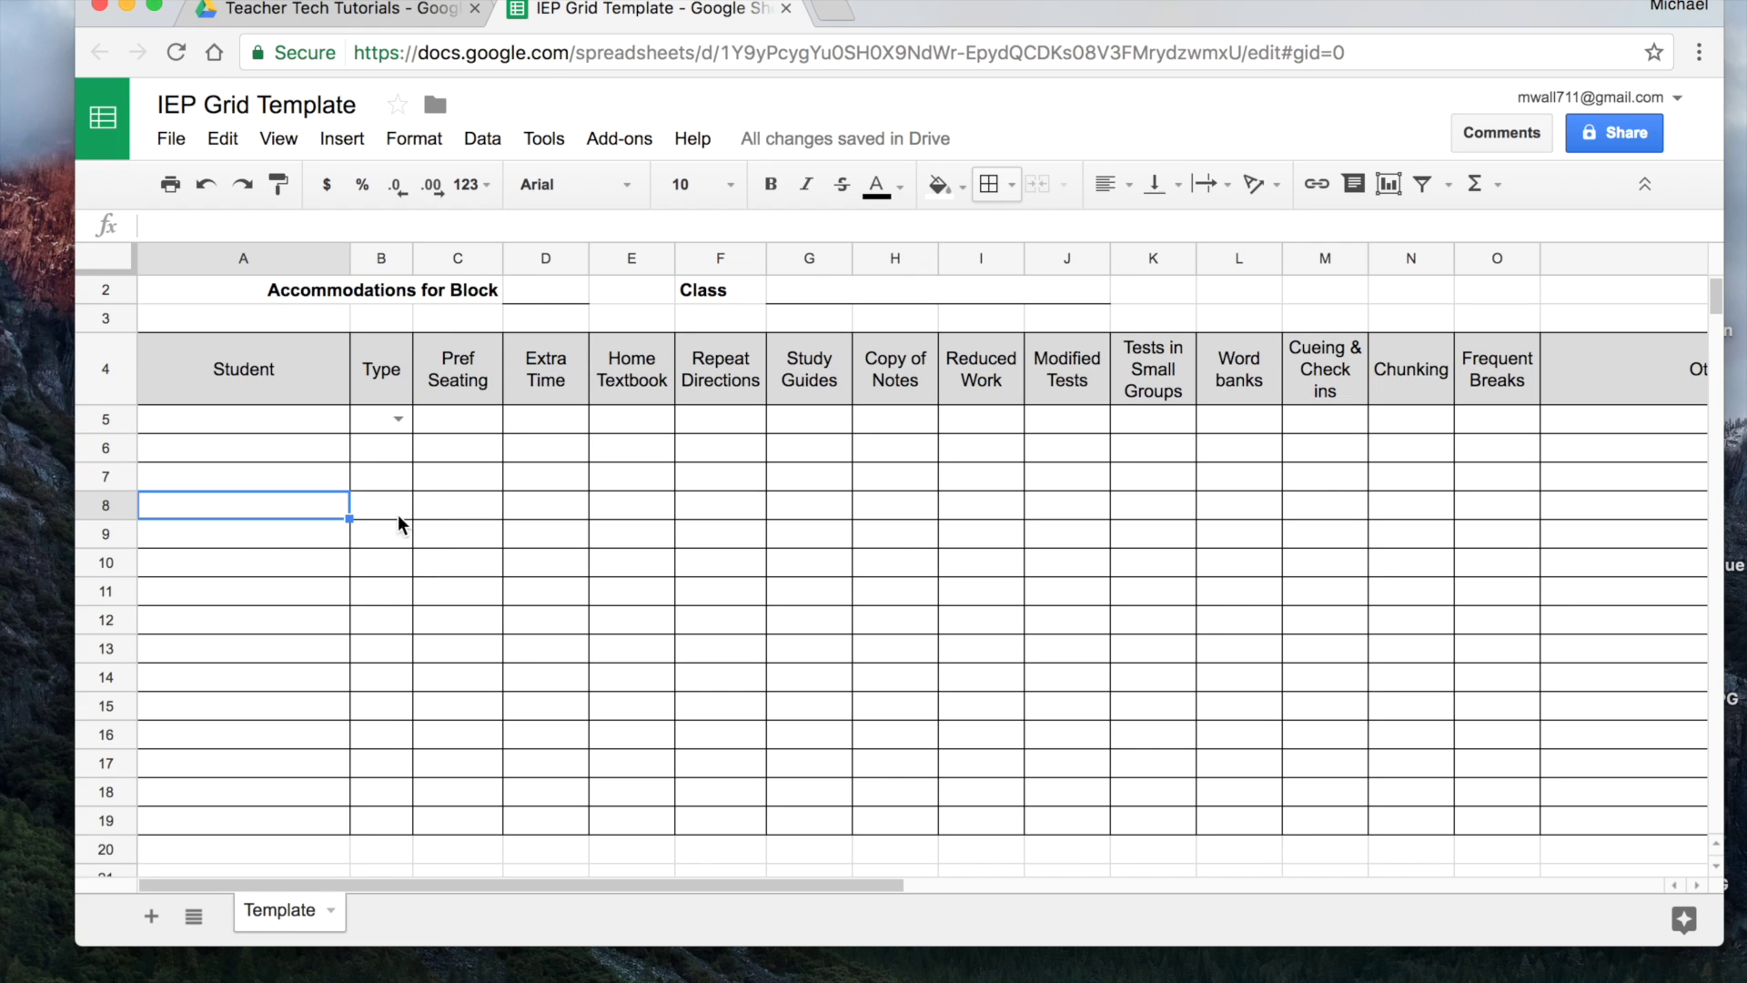
{"action": "left_click", "coordinate": [384, 417]}
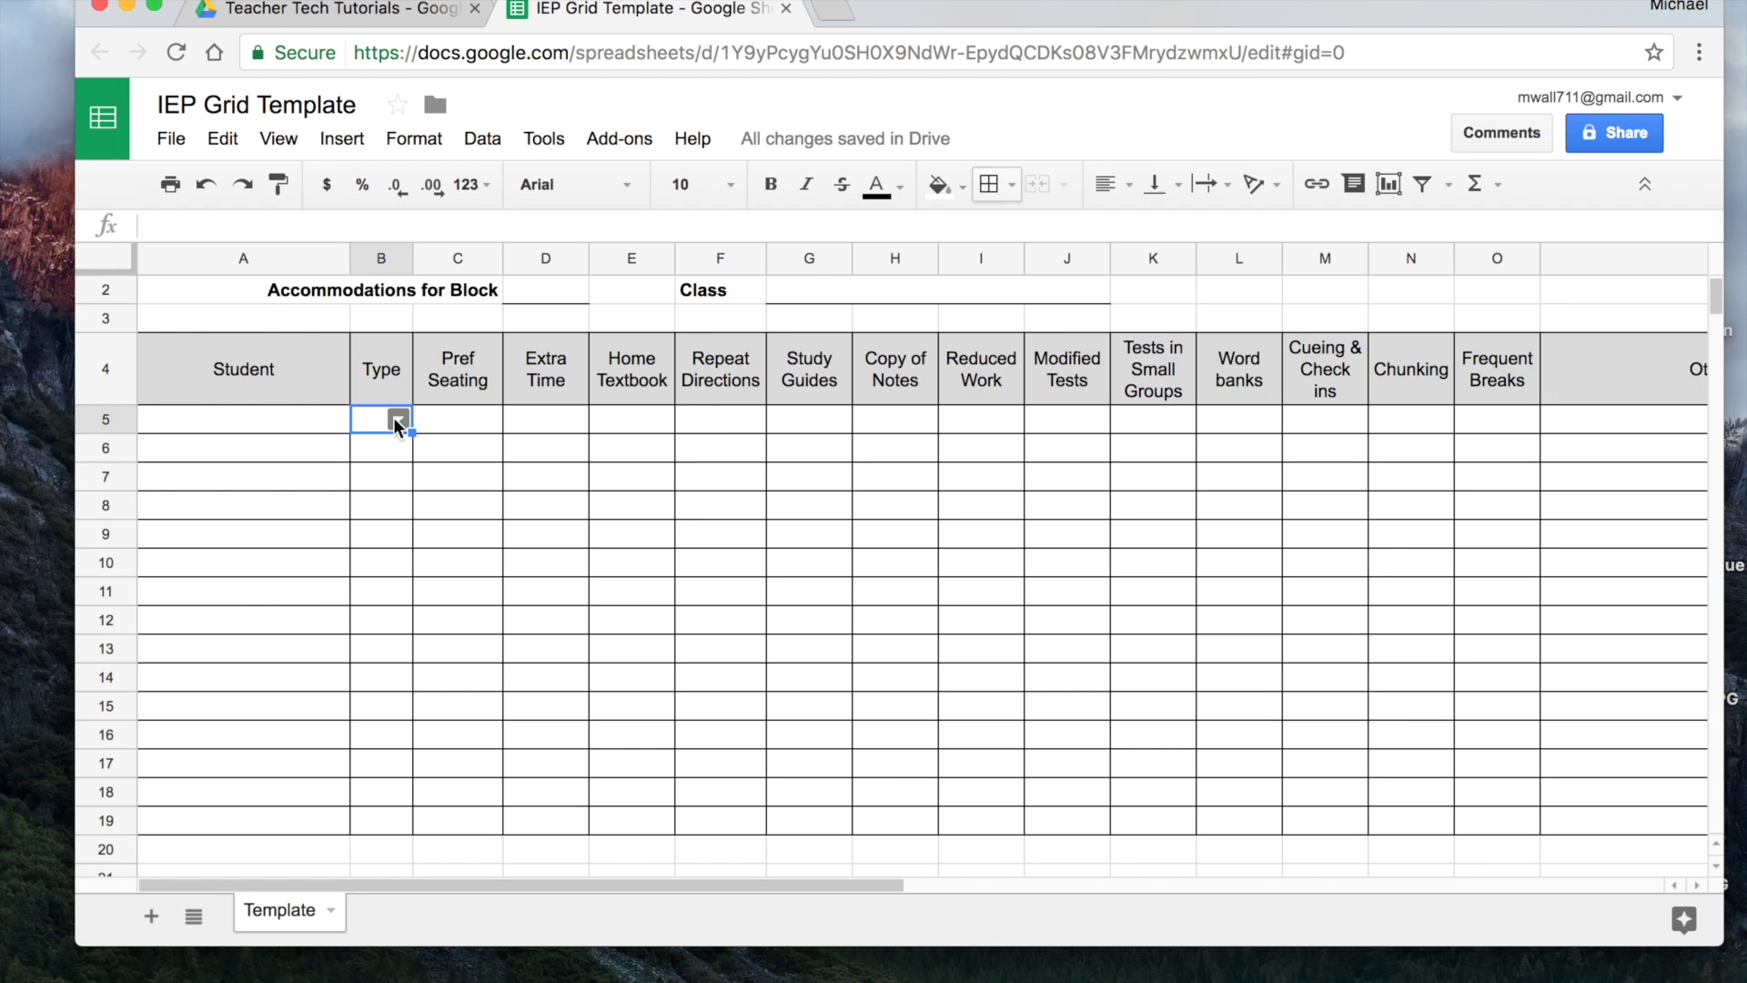
{"action": "double_click", "coordinate": [401, 419]}
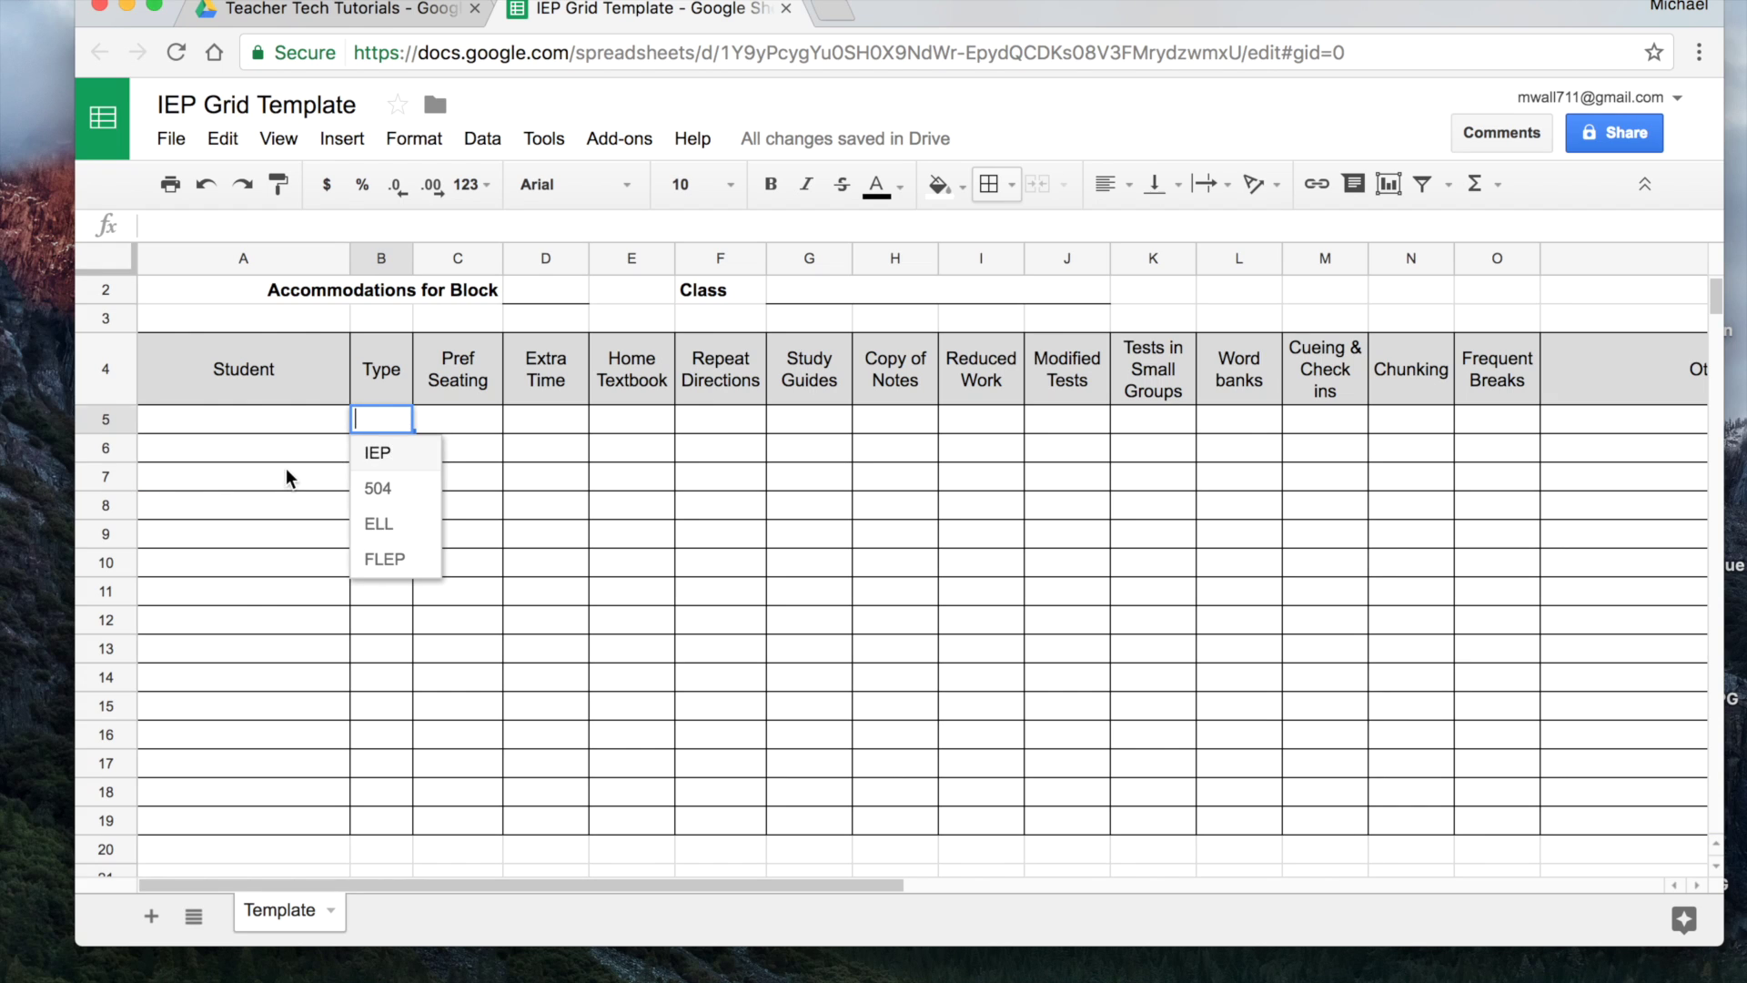
{"action": "left_click", "coordinate": [286, 470]}
Copy B5's dropdown down through B19 and check the lists in B8, B10 and B14
{"action": "left_click", "coordinate": [372, 424]}
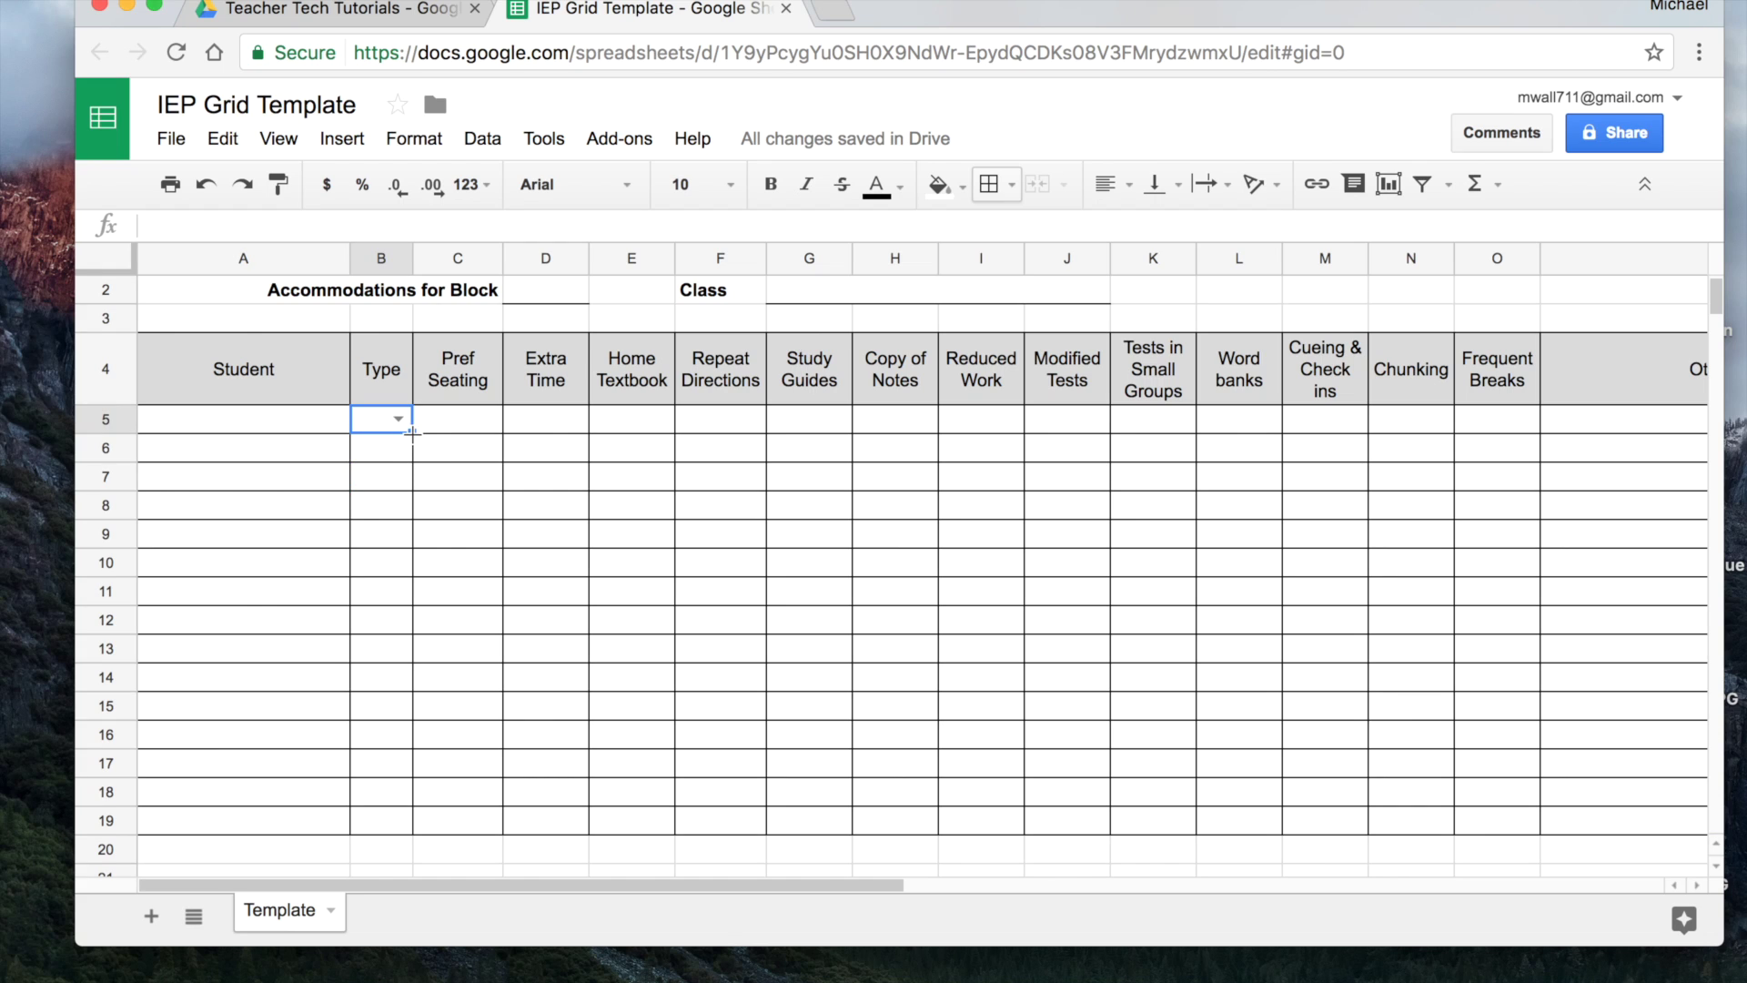
{"action": "left_click_drag", "start_coordinate": [413, 433], "coordinate": [412, 821]}
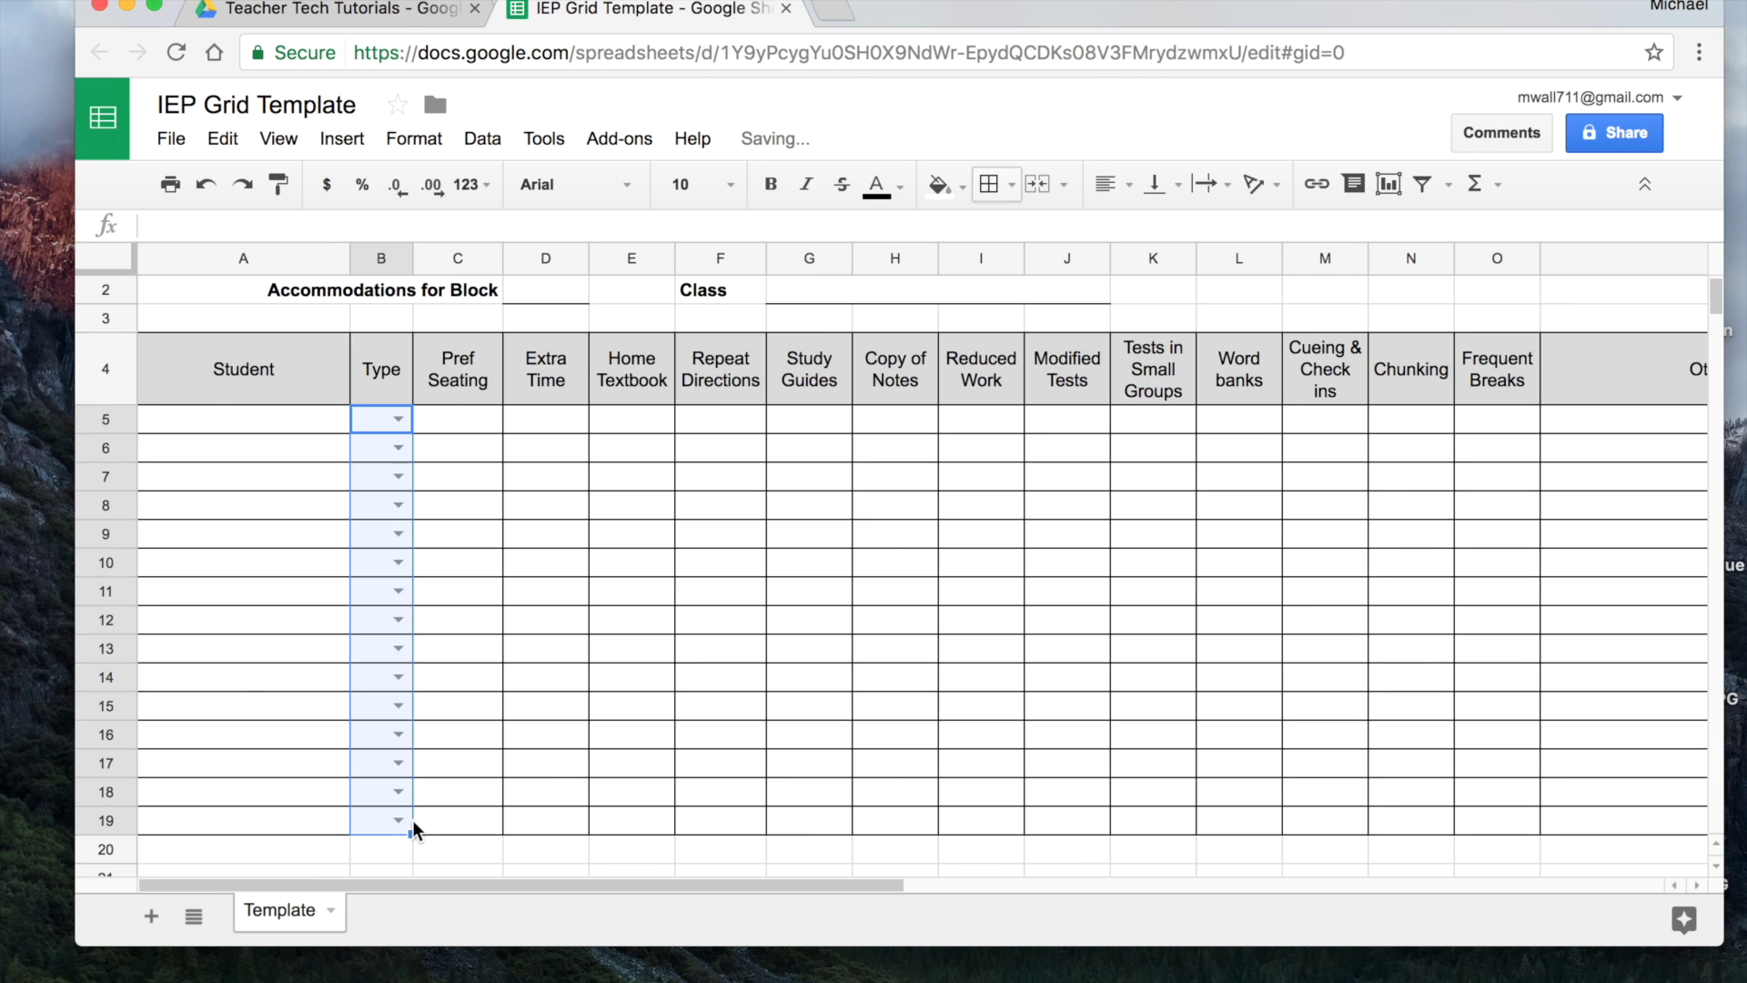
{"action": "left_click", "coordinate": [233, 682]}
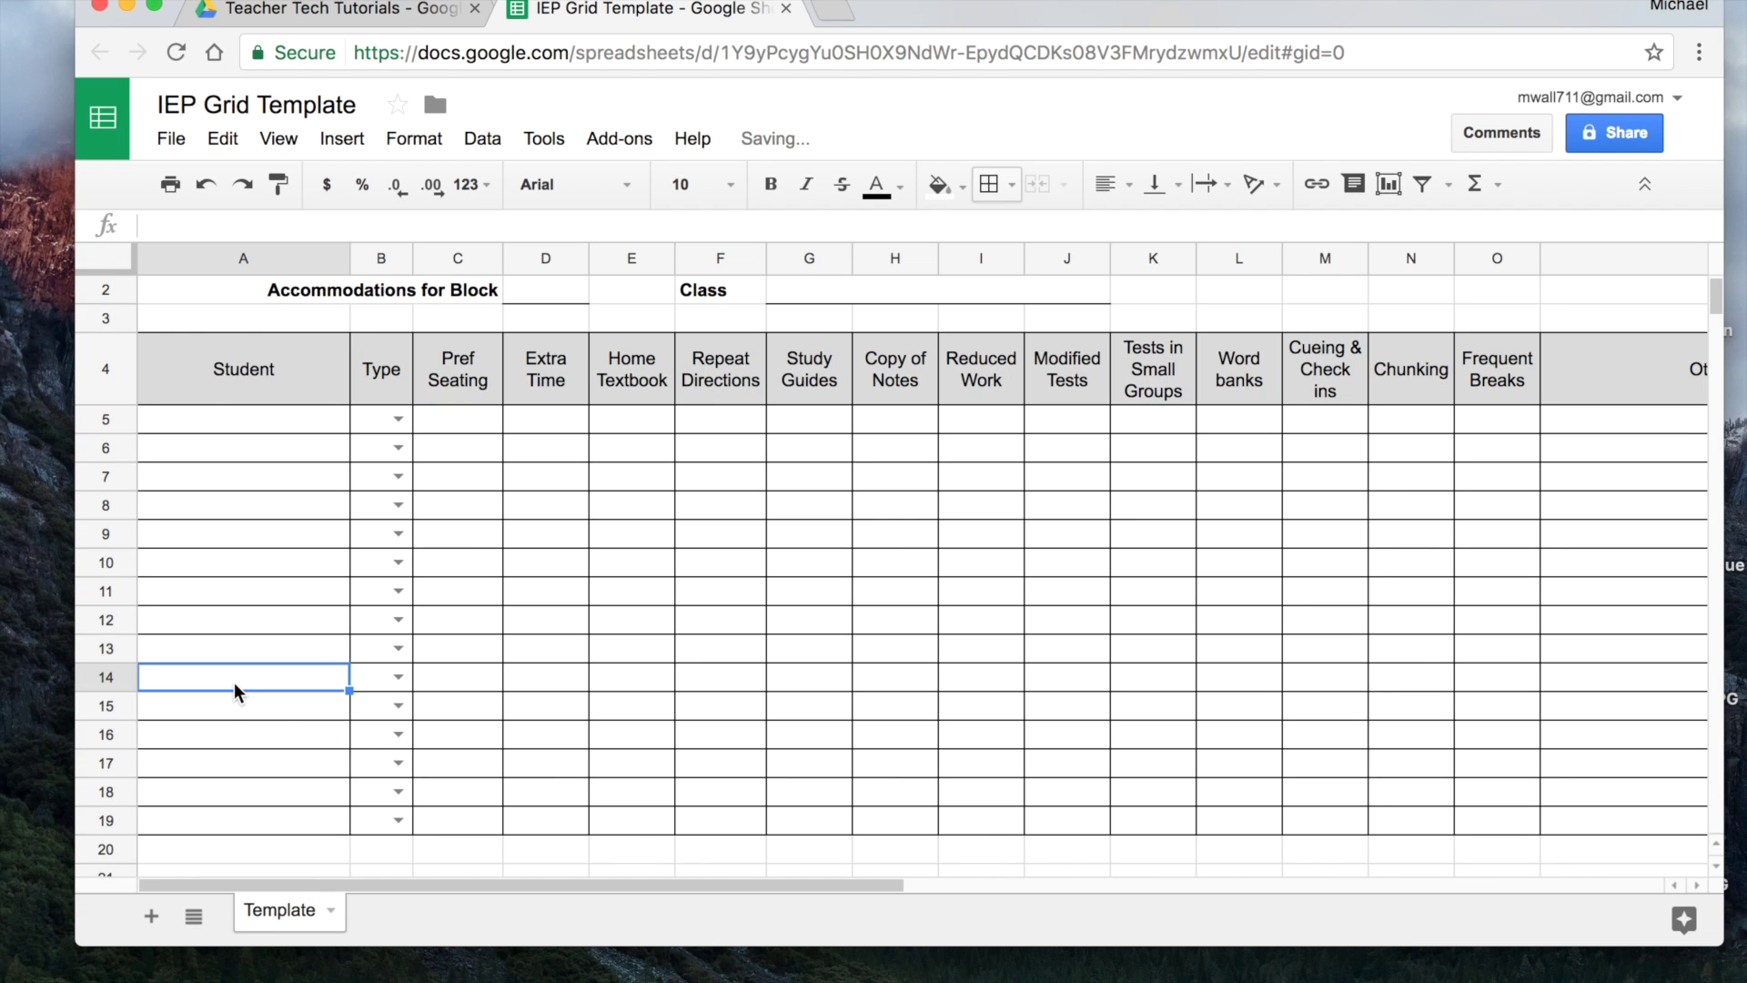
{"action": "left_click", "coordinate": [398, 506]}
{"action": "left_click", "coordinate": [275, 507]}
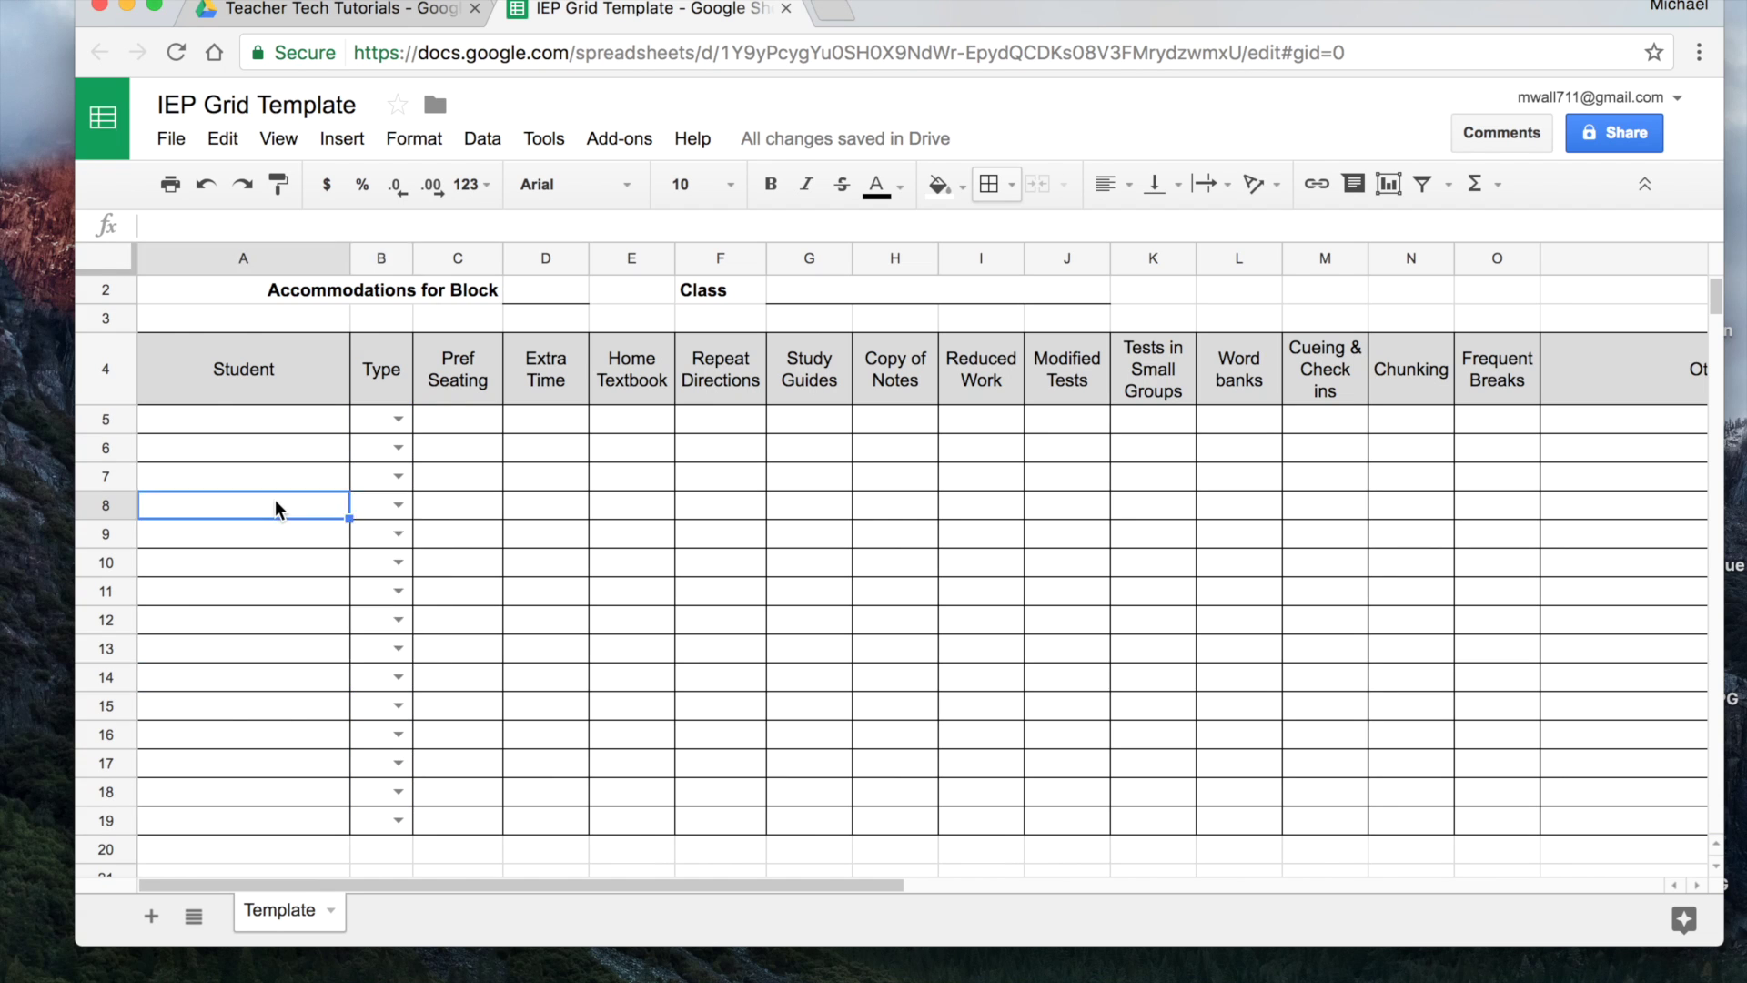
{"action": "left_click", "coordinate": [394, 562]}
{"action": "left_click", "coordinate": [307, 535]}
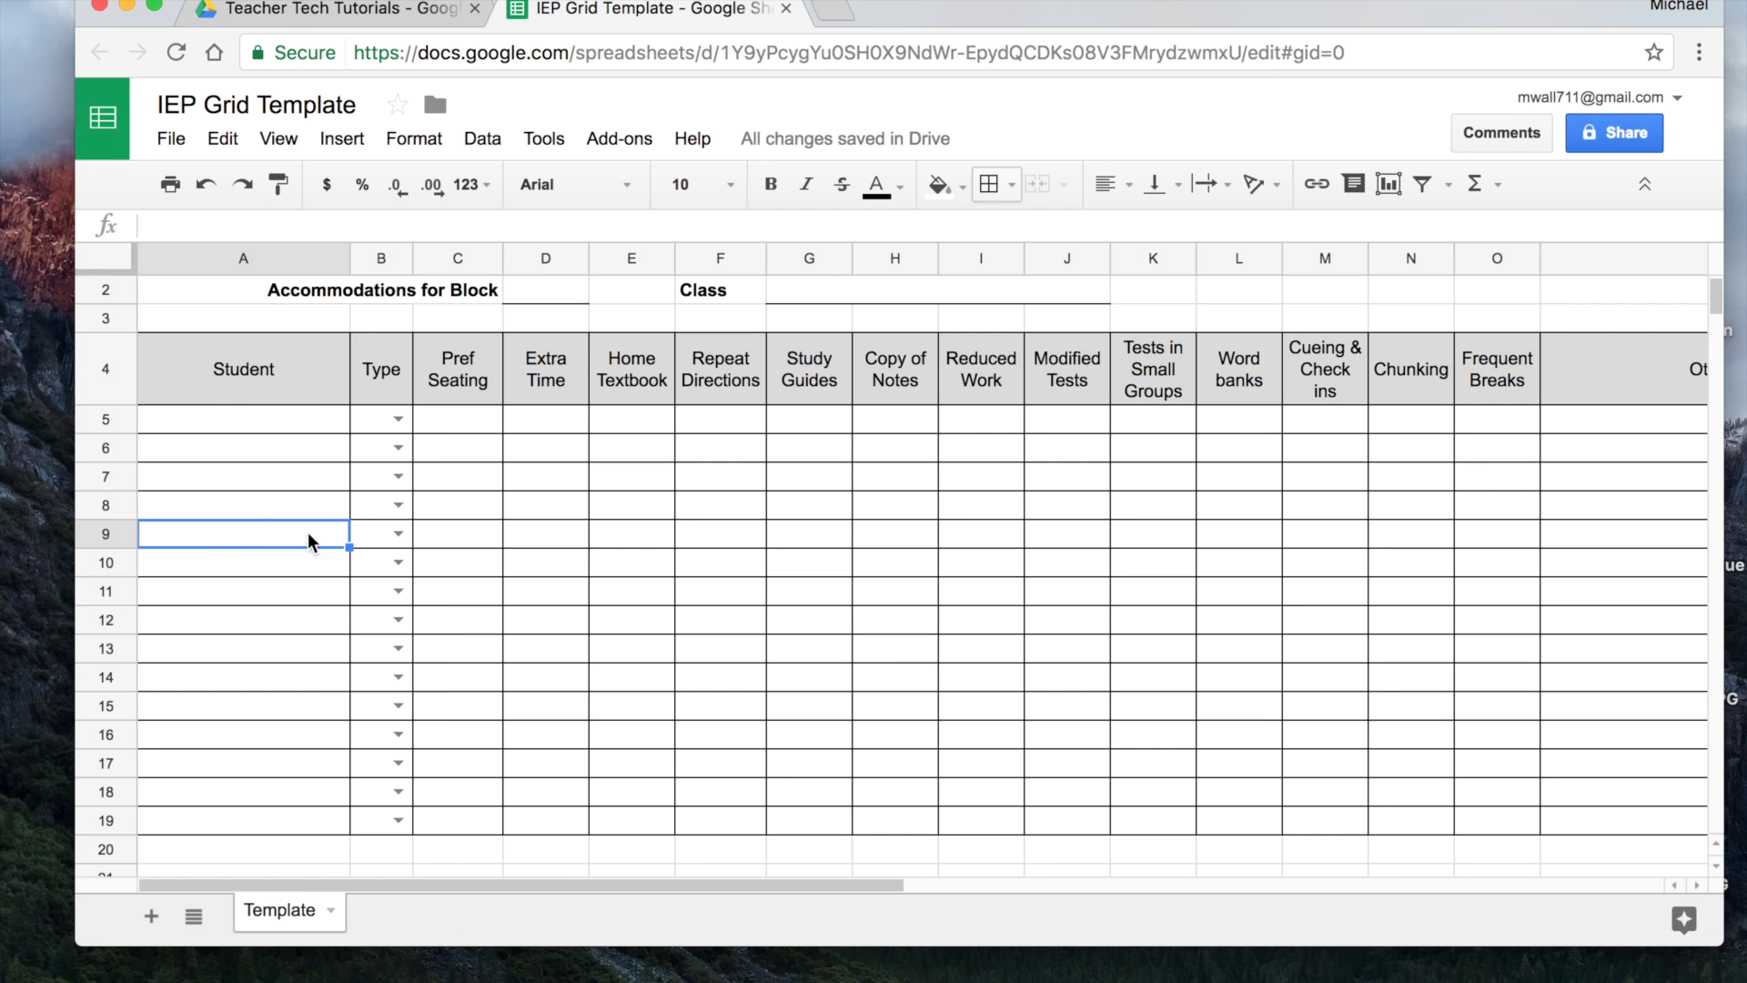
{"action": "left_click", "coordinate": [398, 677]}
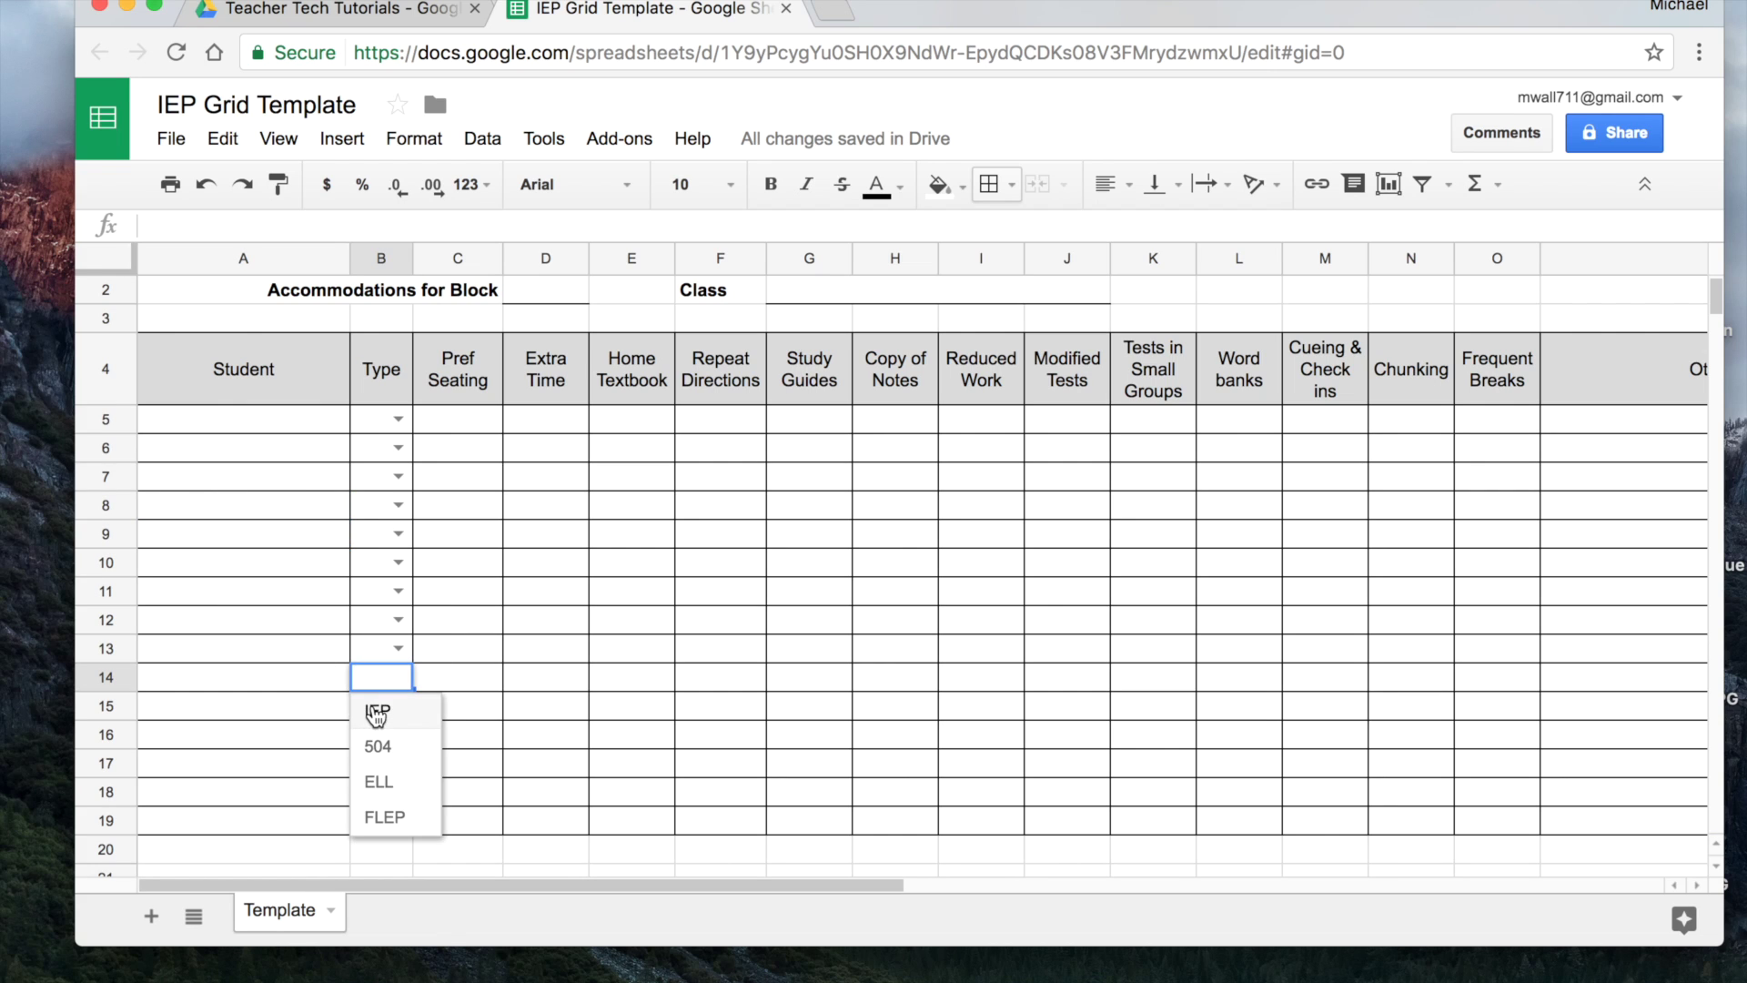
Enter the first student's full name in A5
{"action": "left_click", "coordinate": [259, 511]}
{"action": "left_click", "coordinate": [273, 422]}
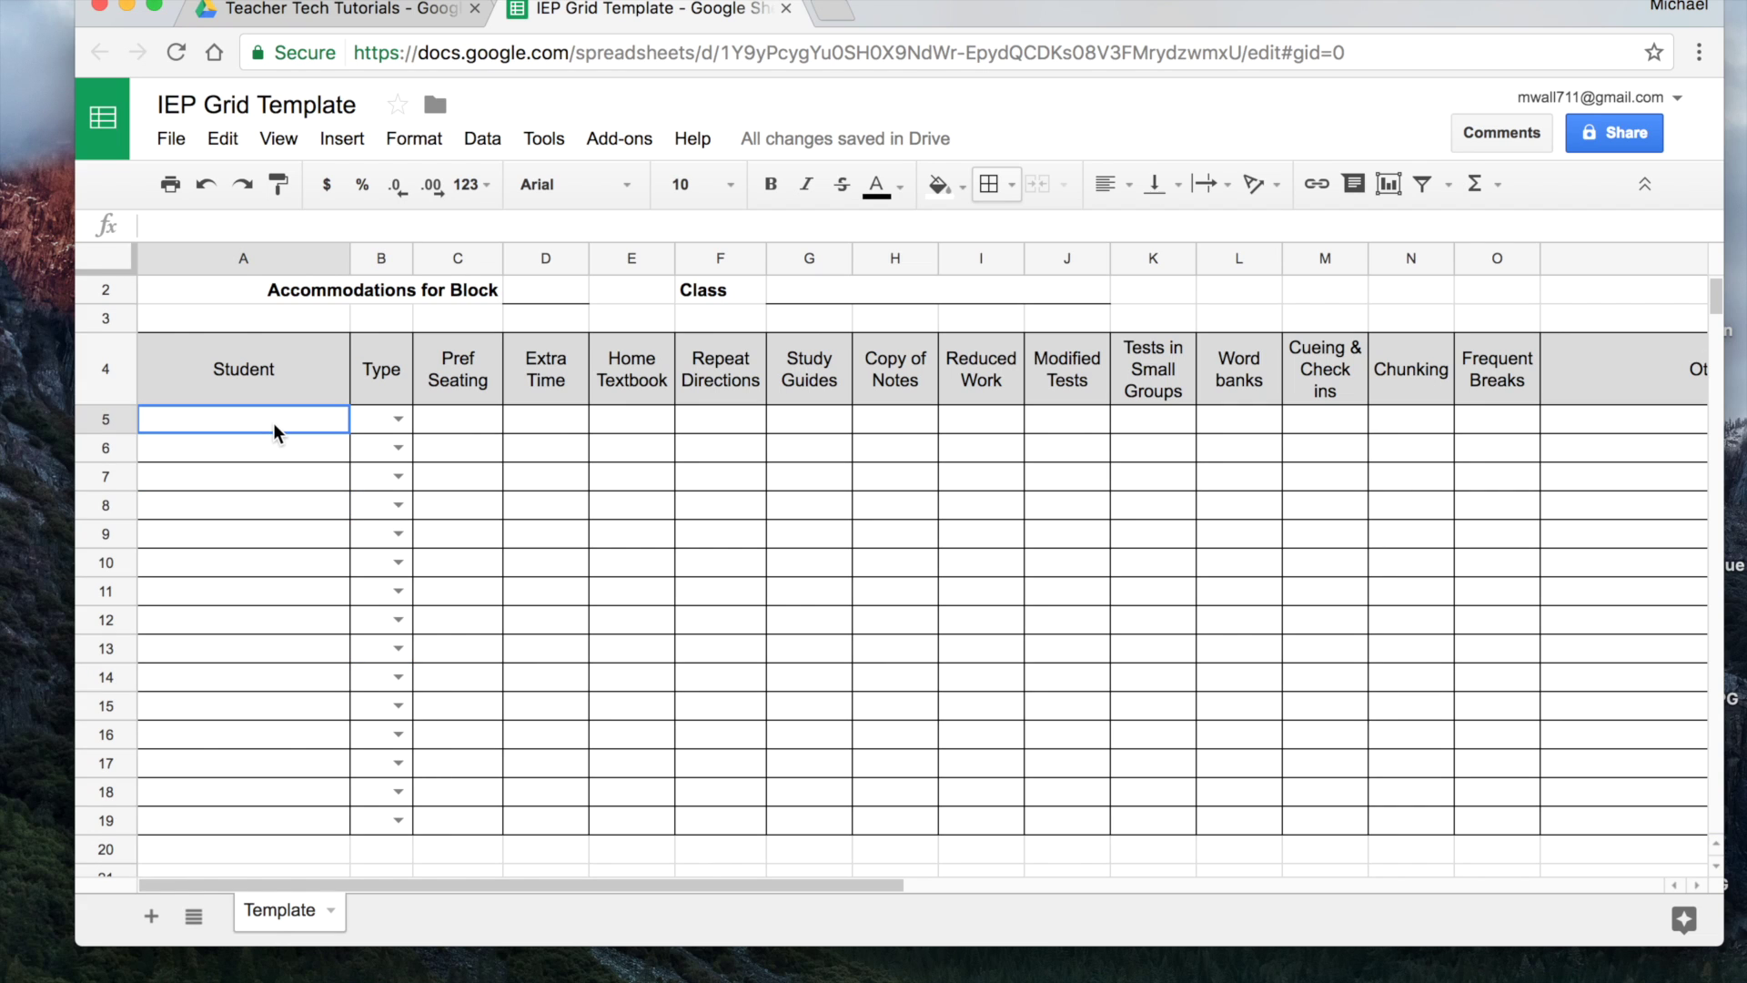
{"action": "type", "text": "Ge"}
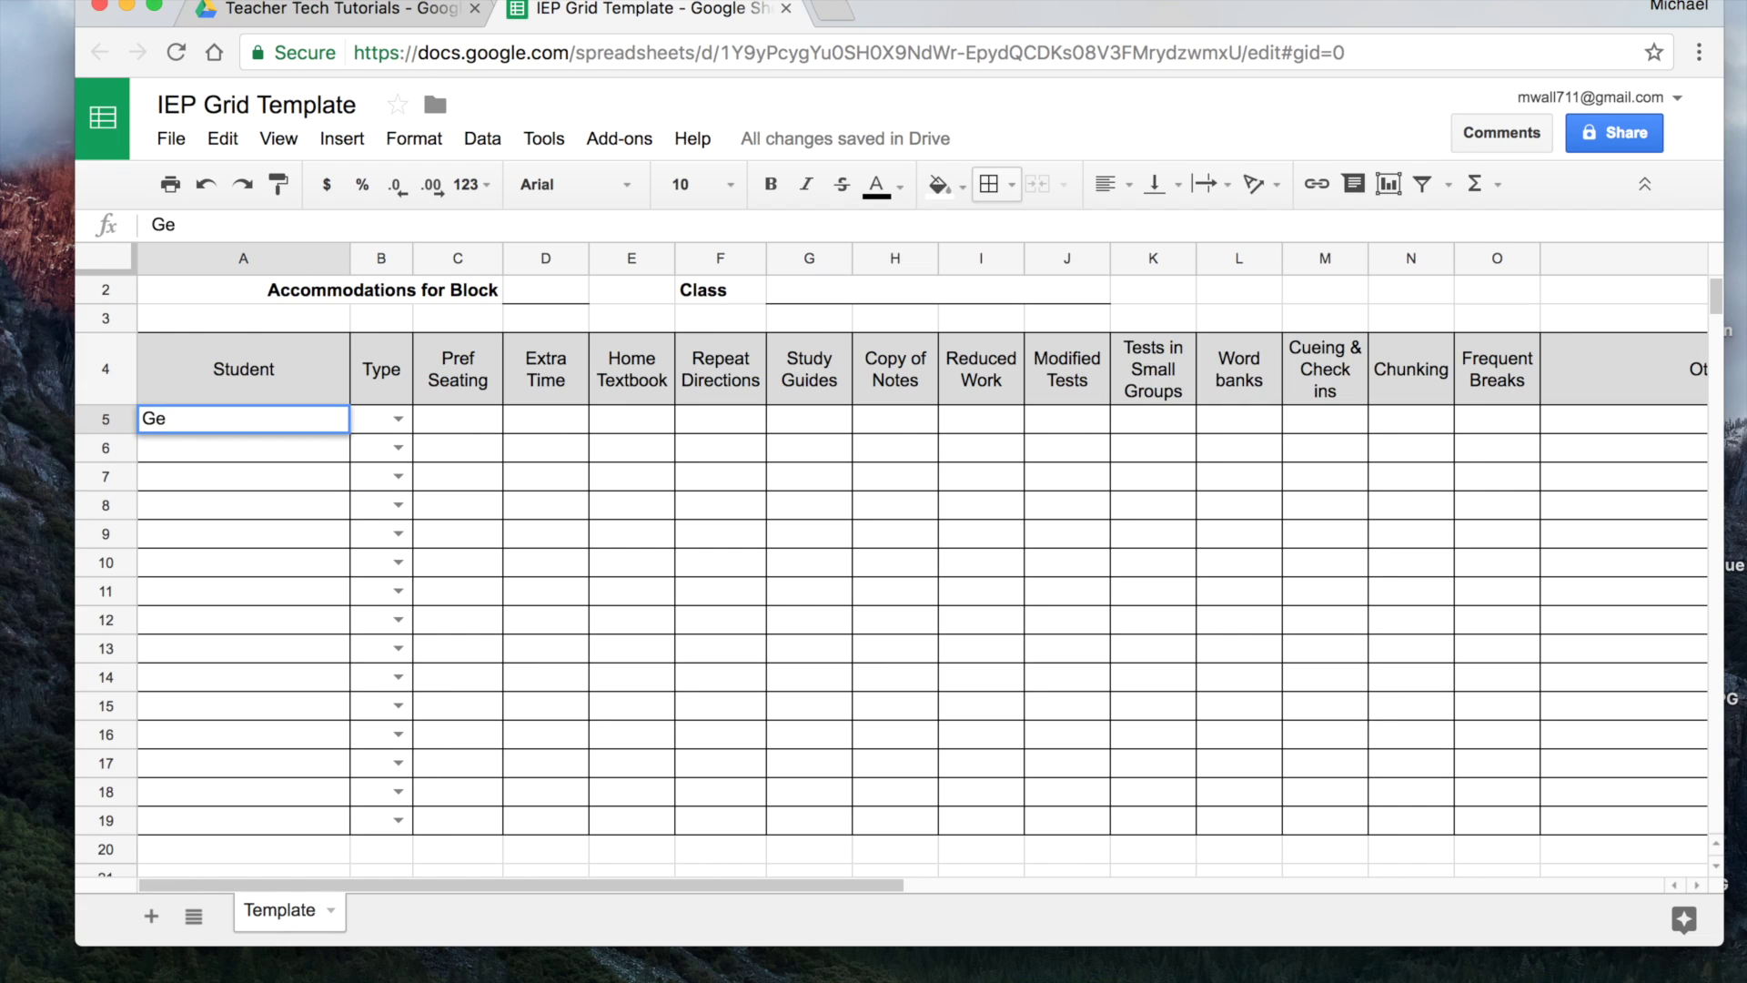
{"action": "type", "text": "roge"}
{"action": "key", "text": "BackSpace"}
{"action": "key", "text": "BackSpace"}
{"action": "key", "text": "BackSpace"}
{"action": "key", "text": "BackSpace"}
{"action": "type", "text": "o"}
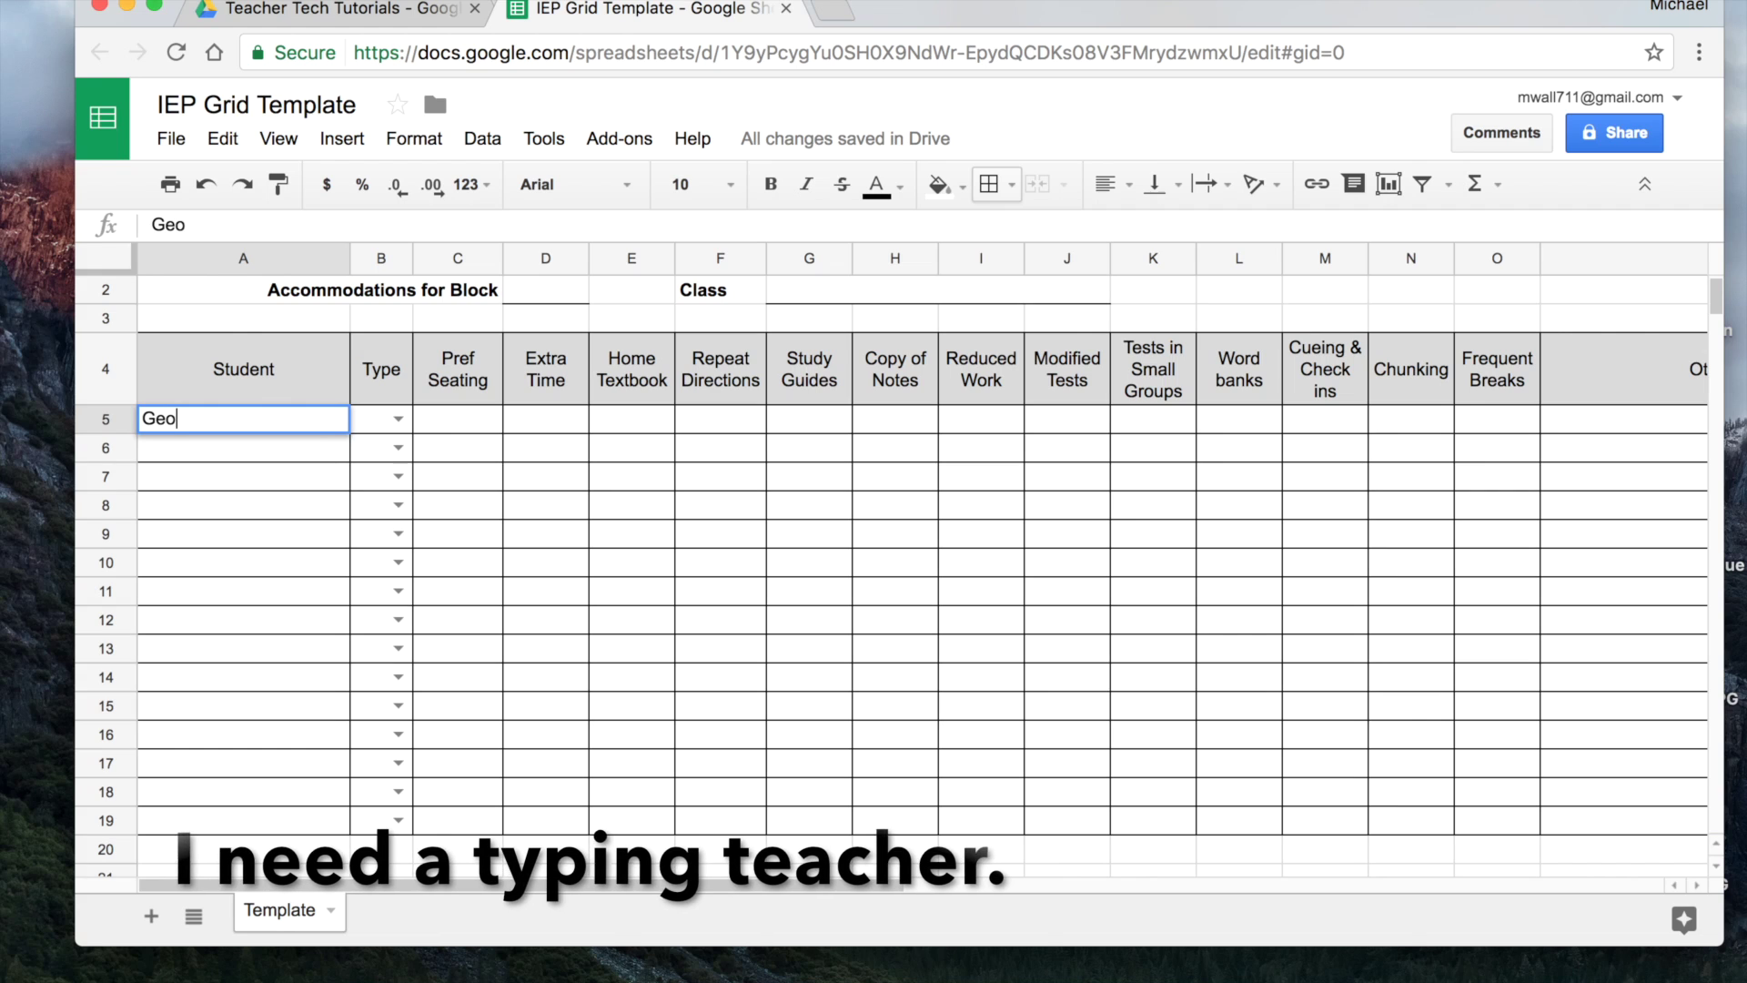
{"action": "type", "text": "rge Washing"}
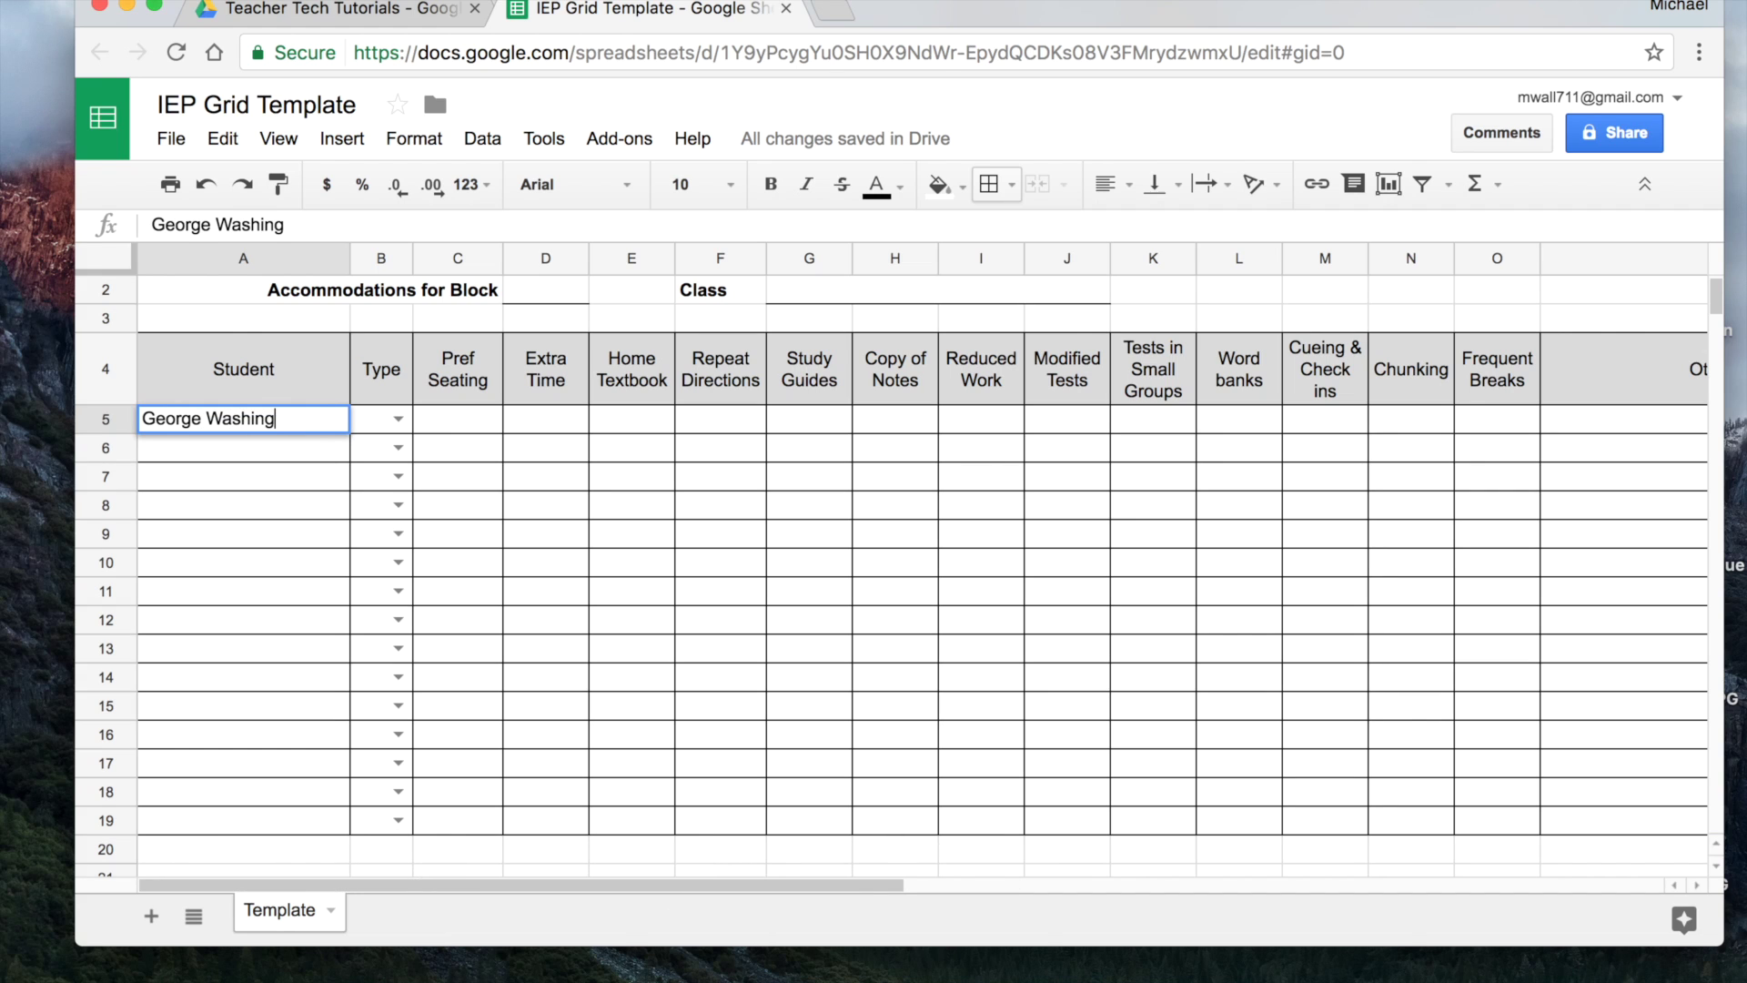
{"action": "type", "text": "ton"}
{"action": "left_click", "coordinate": [256, 471]}
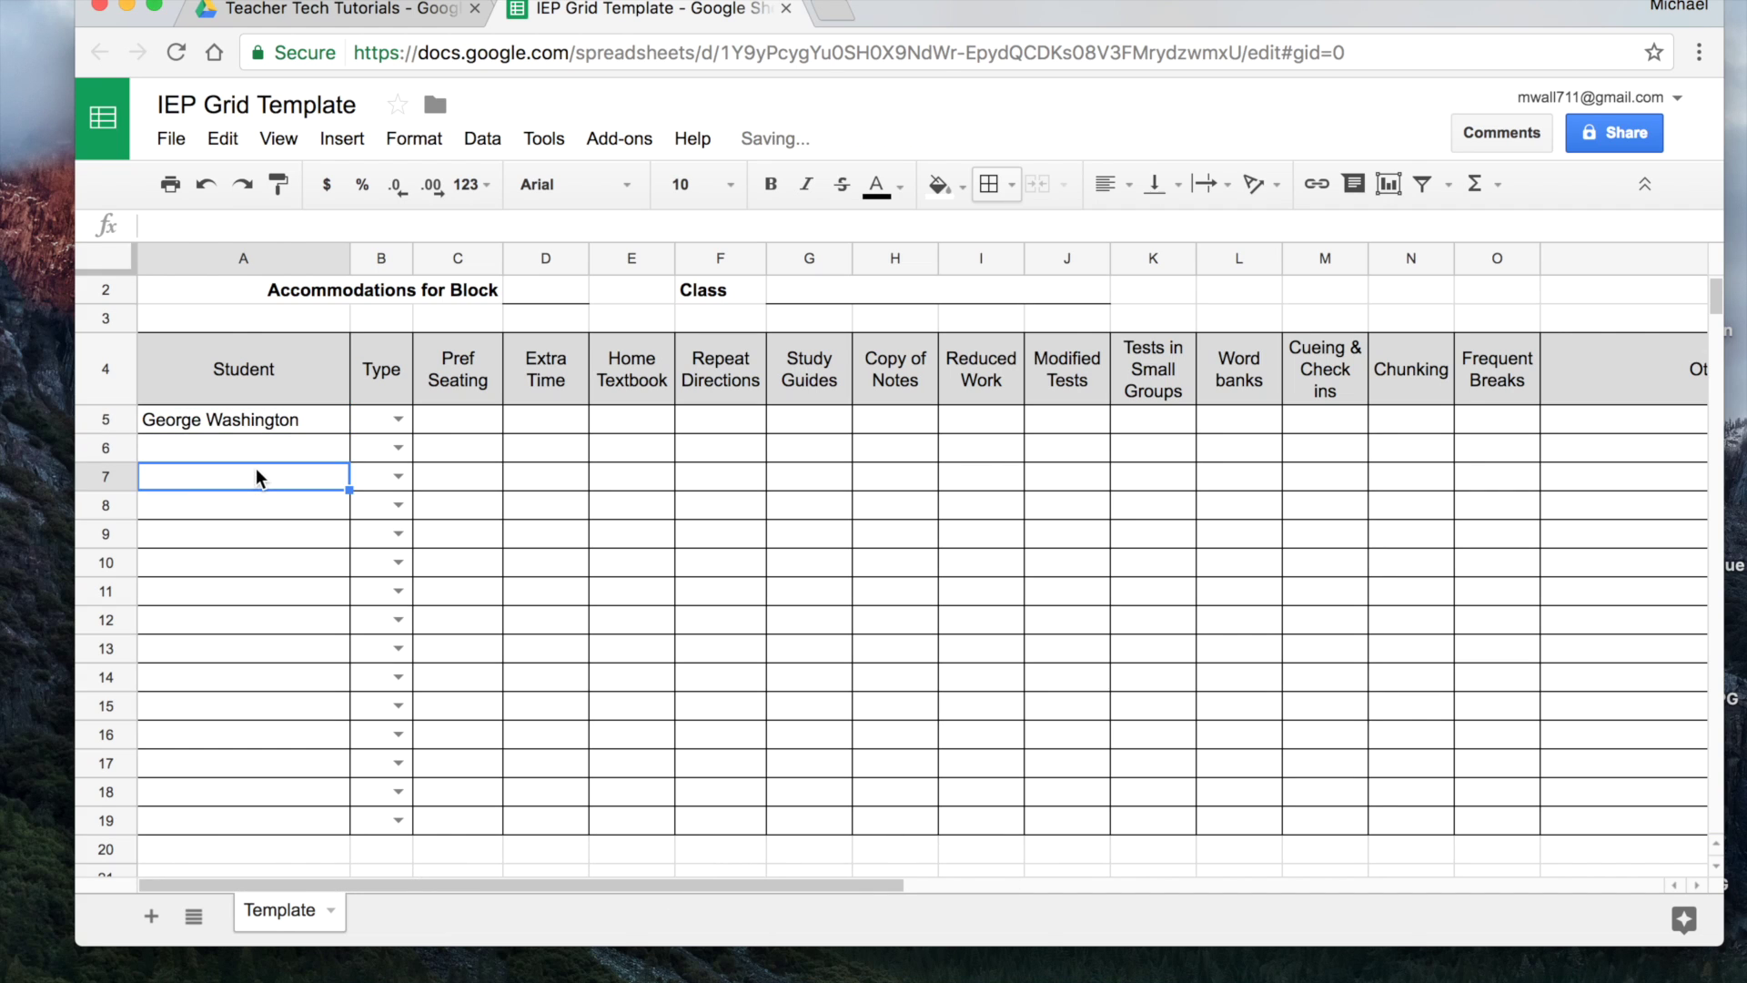
Try IEP then 504 in B5's dropdown, then clear B5 so it stays empty
{"action": "left_click", "coordinate": [399, 421]}
{"action": "left_click", "coordinate": [377, 452]}
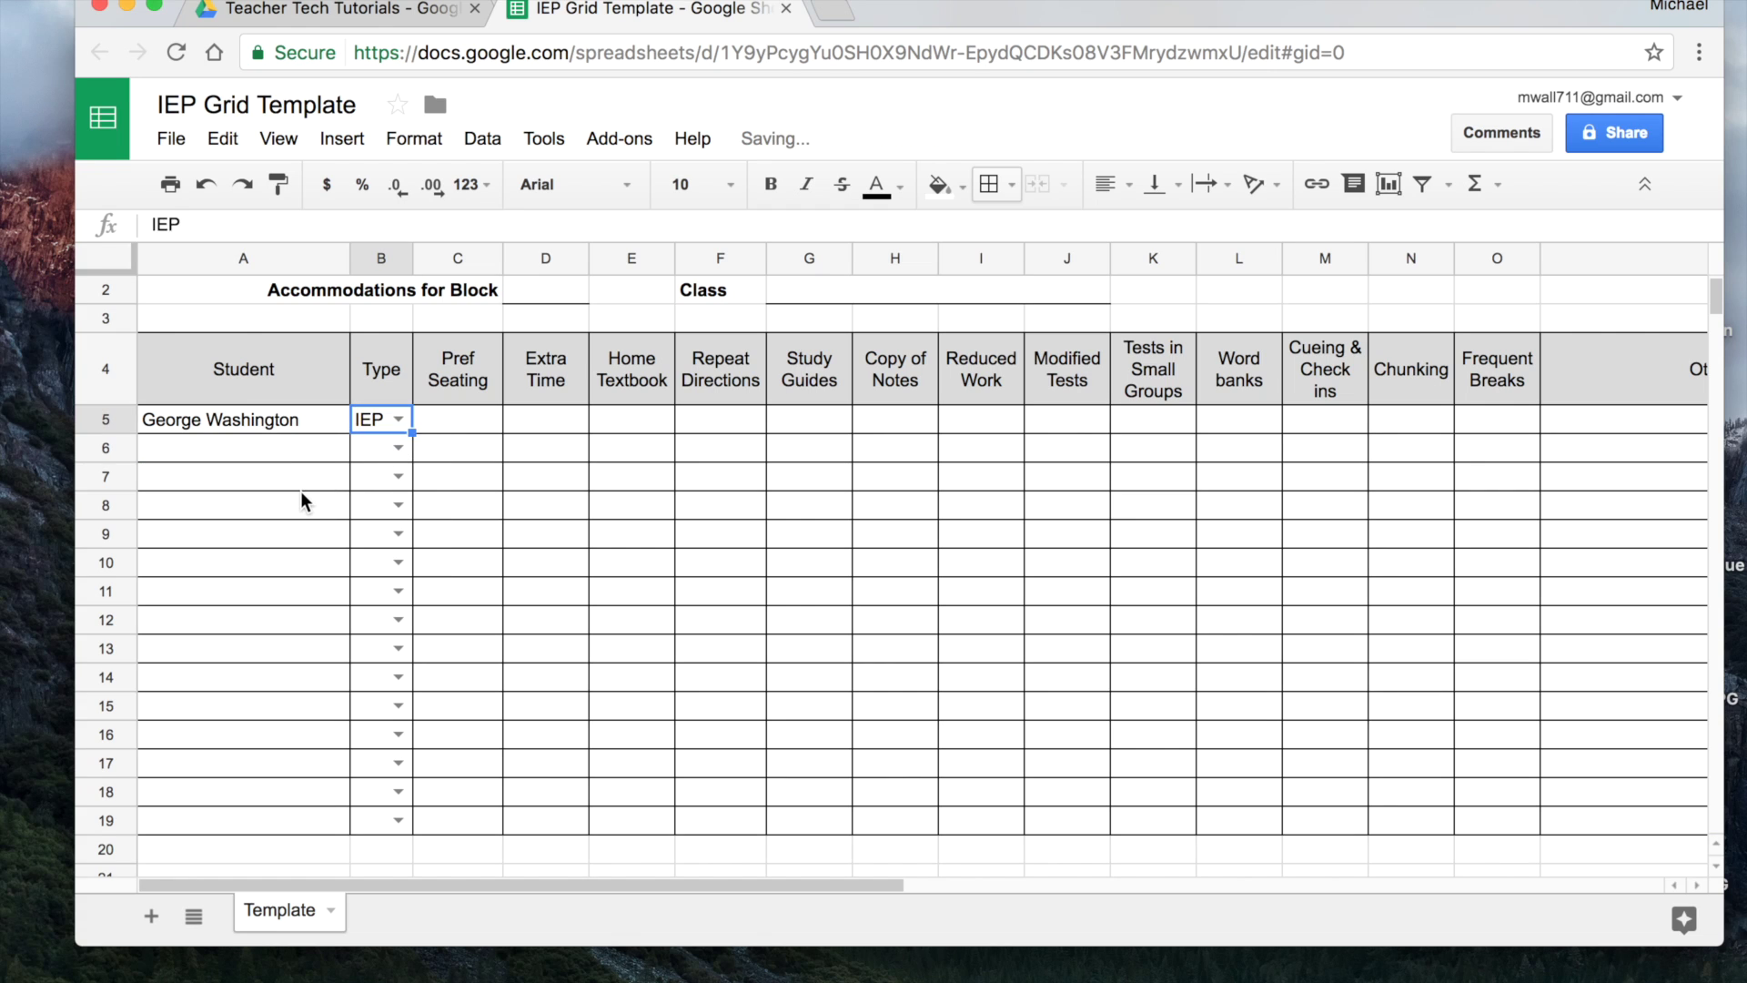
{"action": "left_click", "coordinate": [397, 419]}
{"action": "left_click", "coordinate": [393, 491]}
{"action": "left_click", "coordinate": [309, 488]}
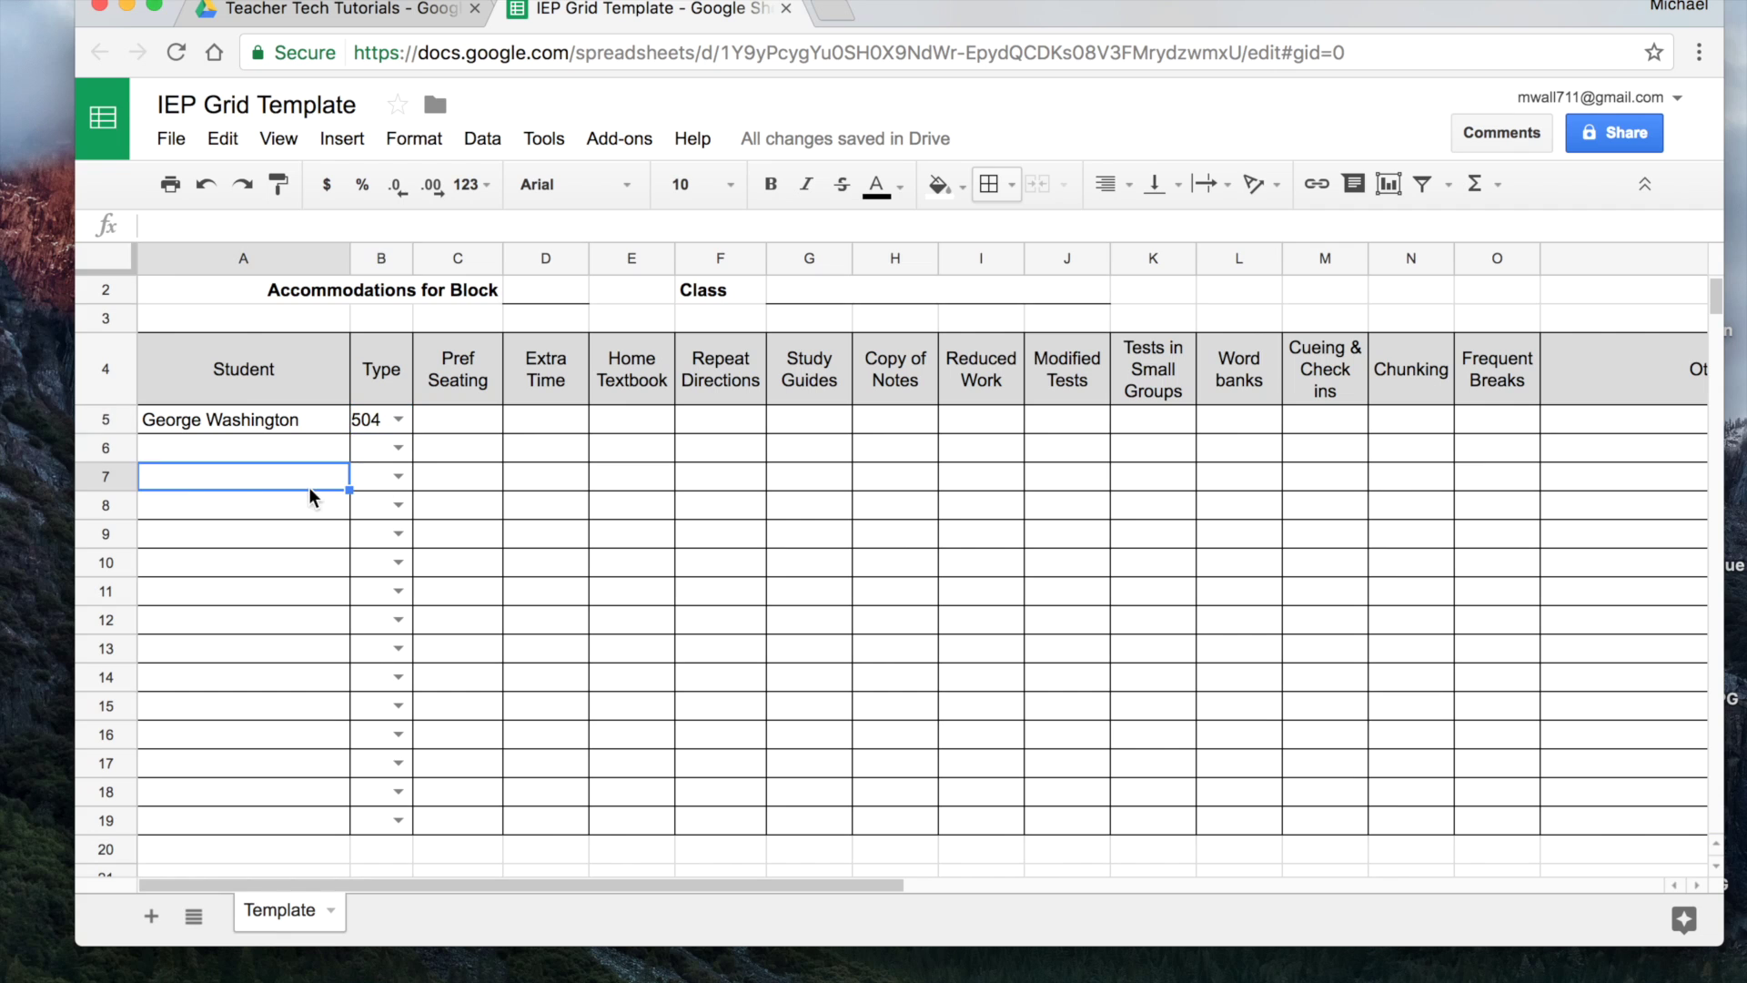
{"action": "left_click", "coordinate": [375, 421]}
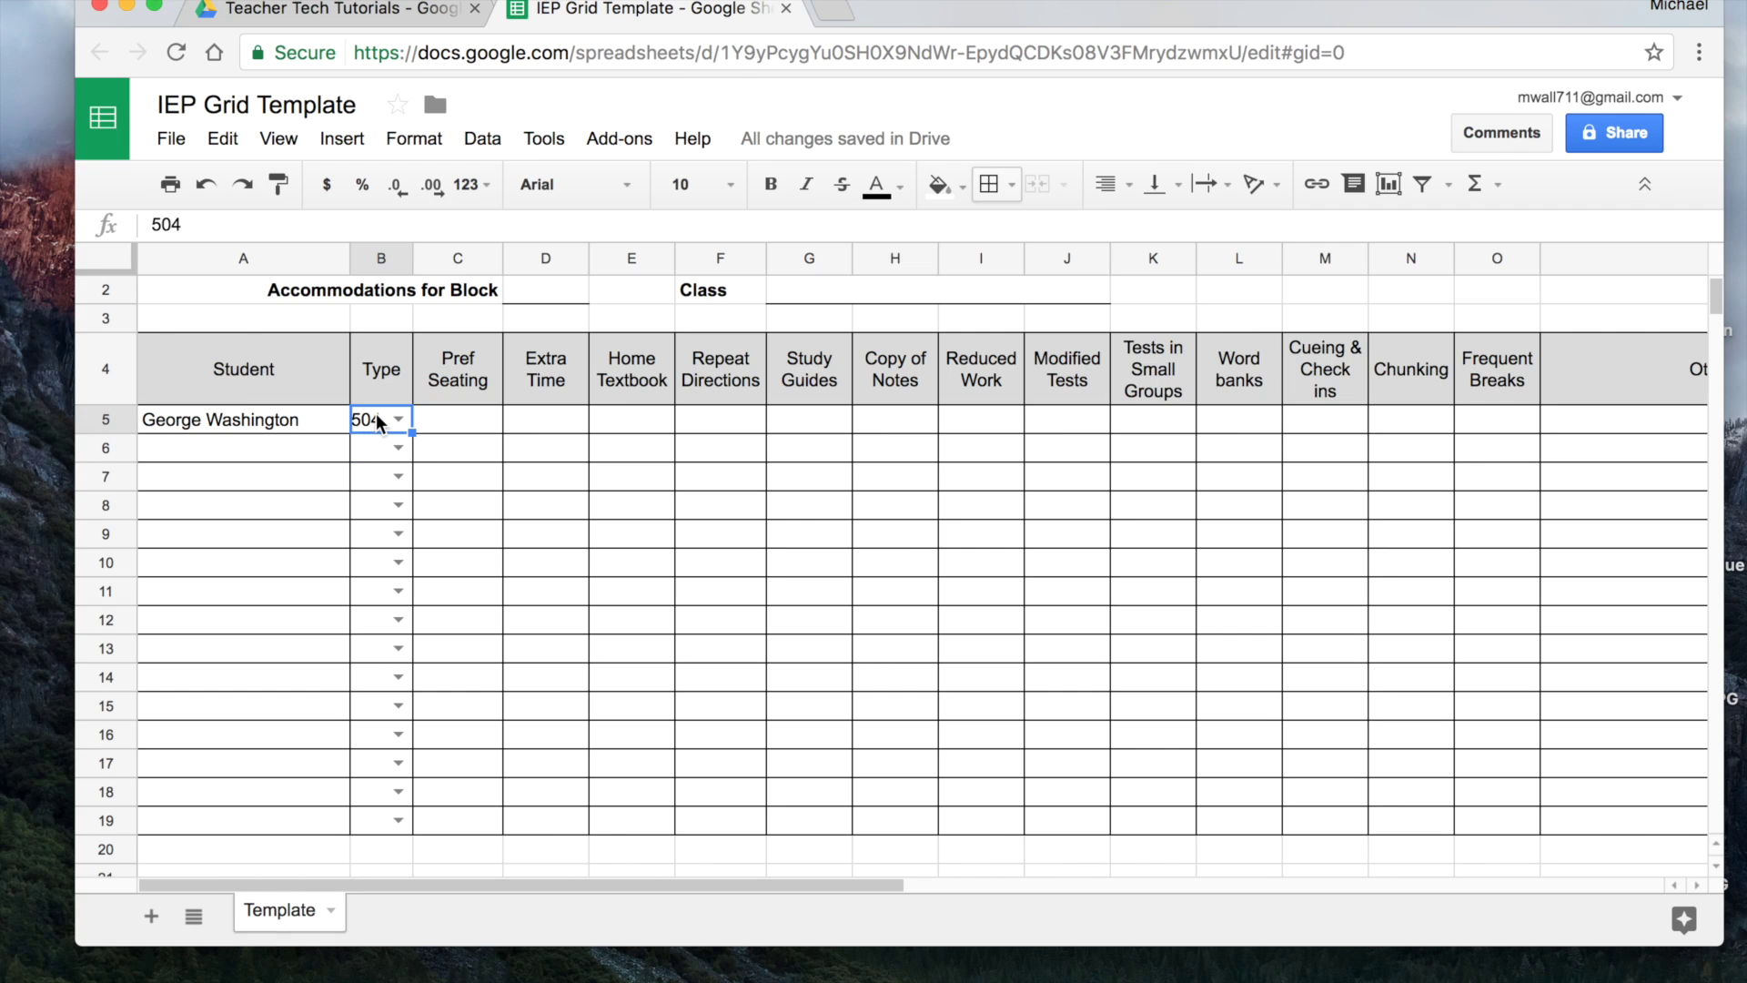
{"action": "key", "text": "BackSpace"}
{"action": "left_click", "coordinate": [273, 488]}
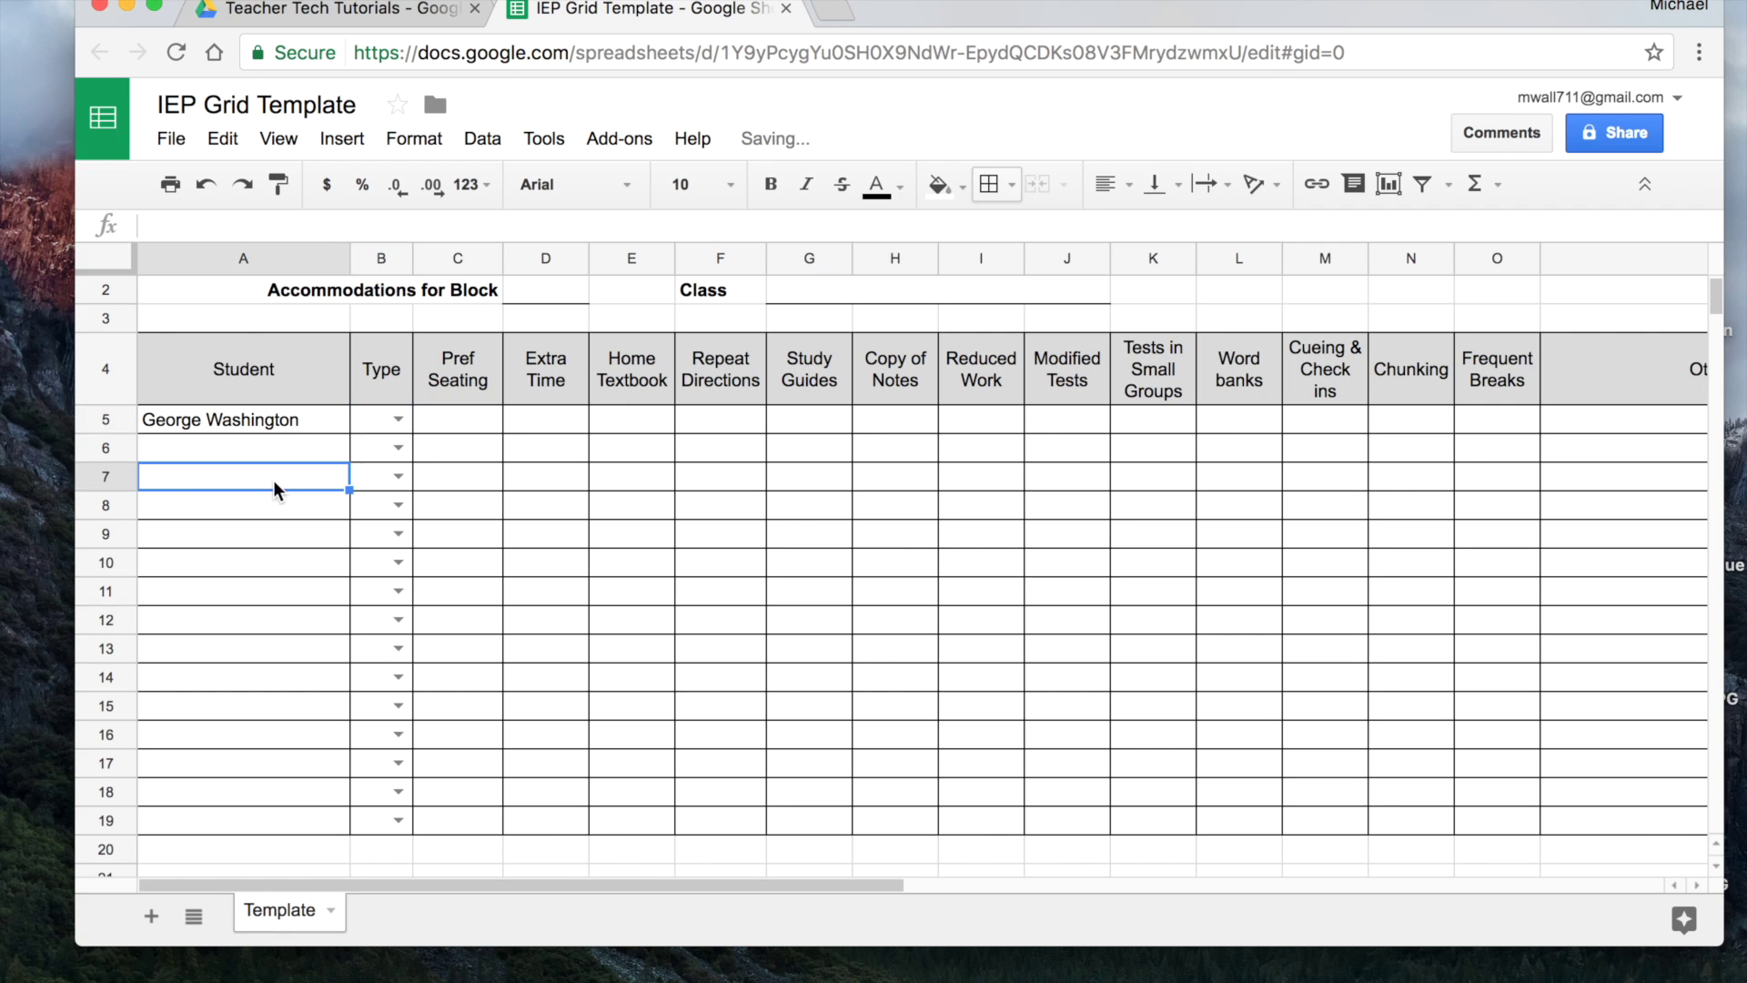
{"action": "left_click", "coordinate": [398, 419]}
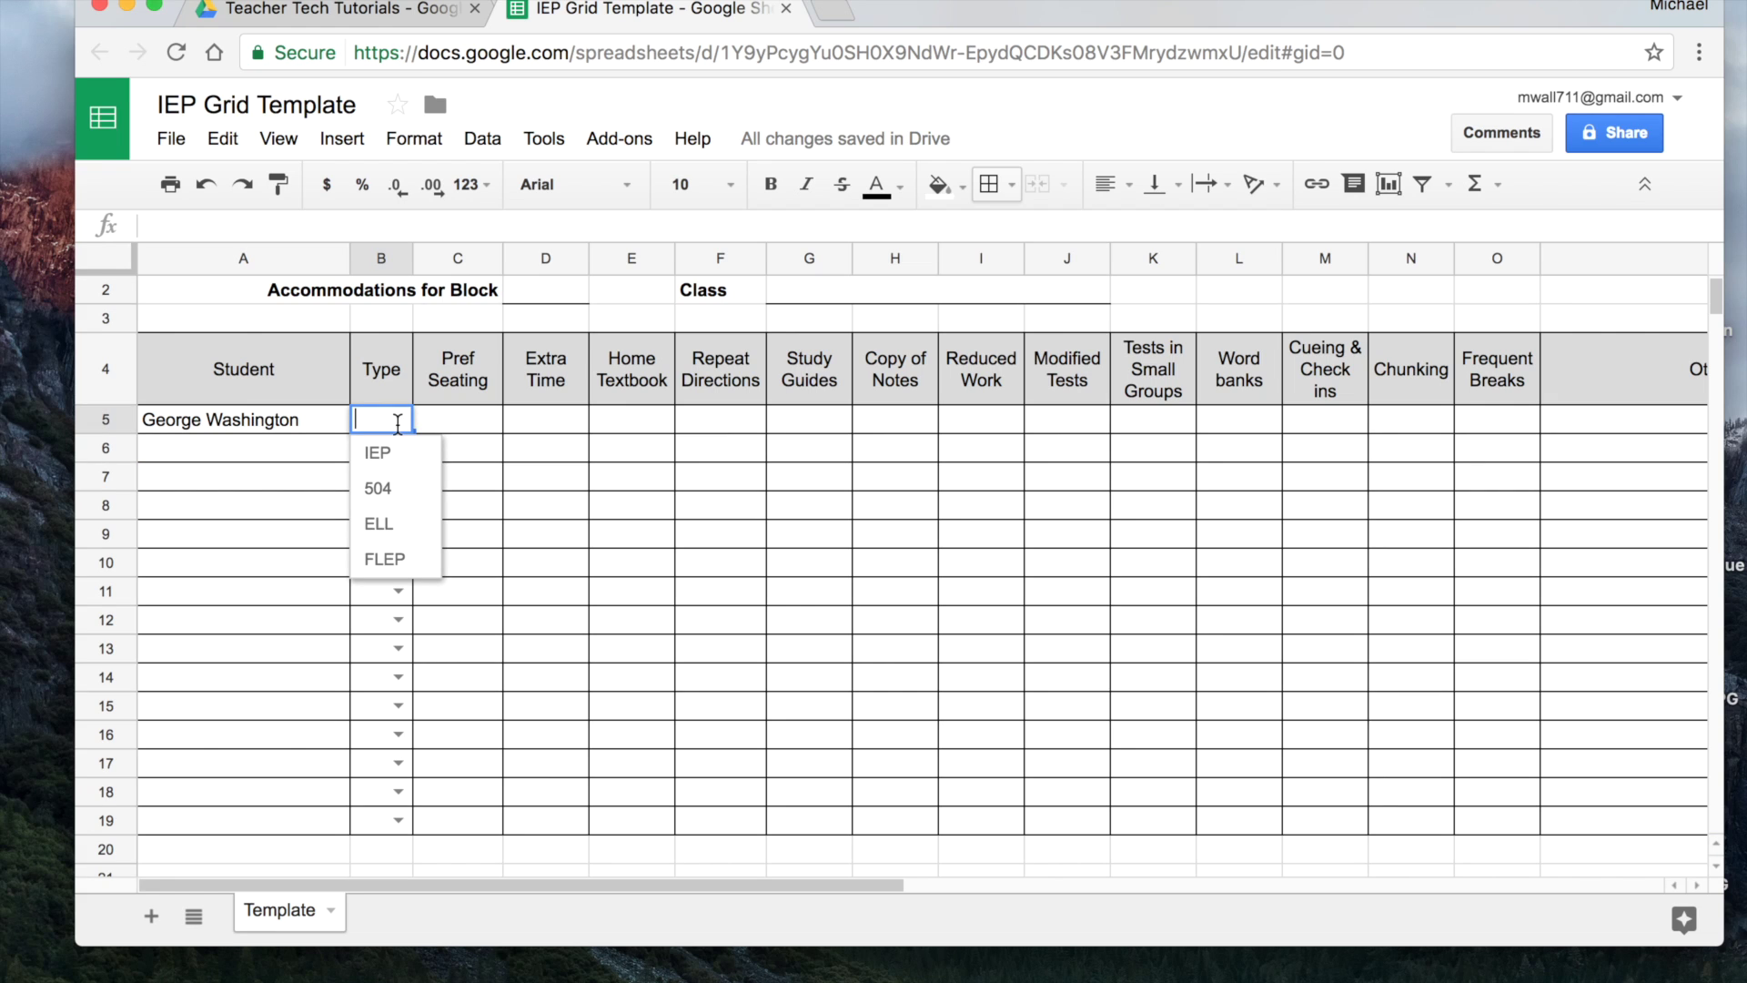
{"action": "left_click", "coordinate": [290, 478]}
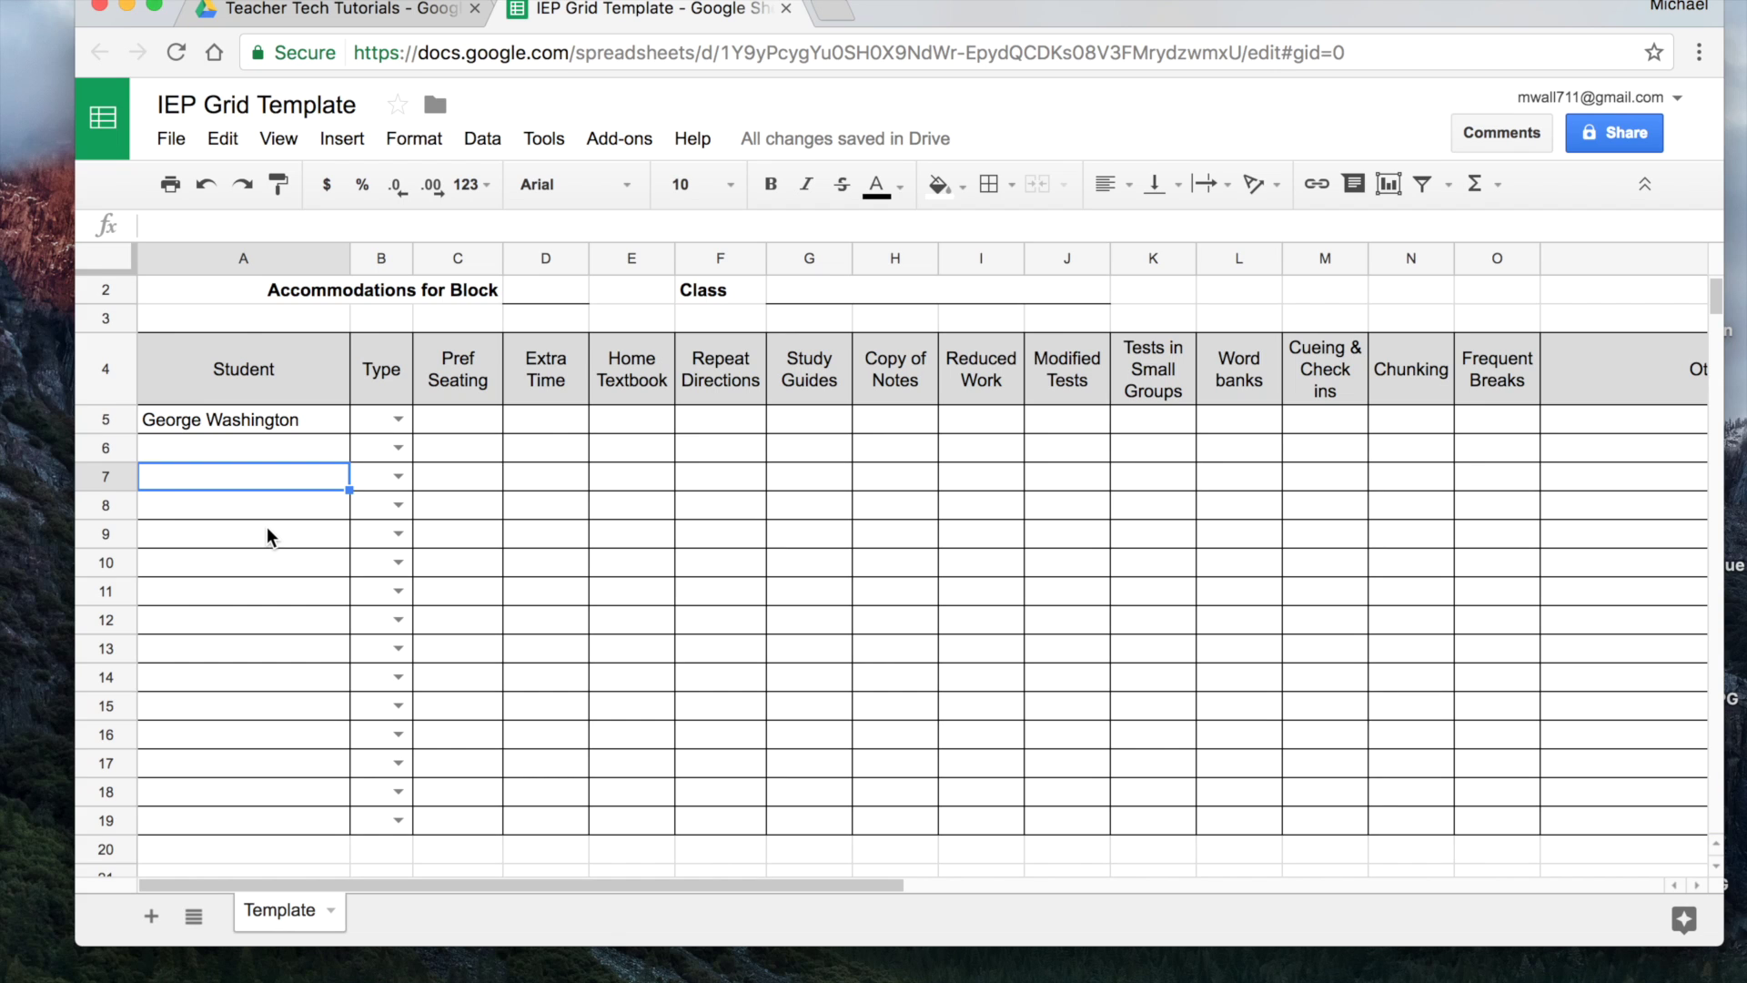
{"action": "left_click", "coordinate": [474, 423]}
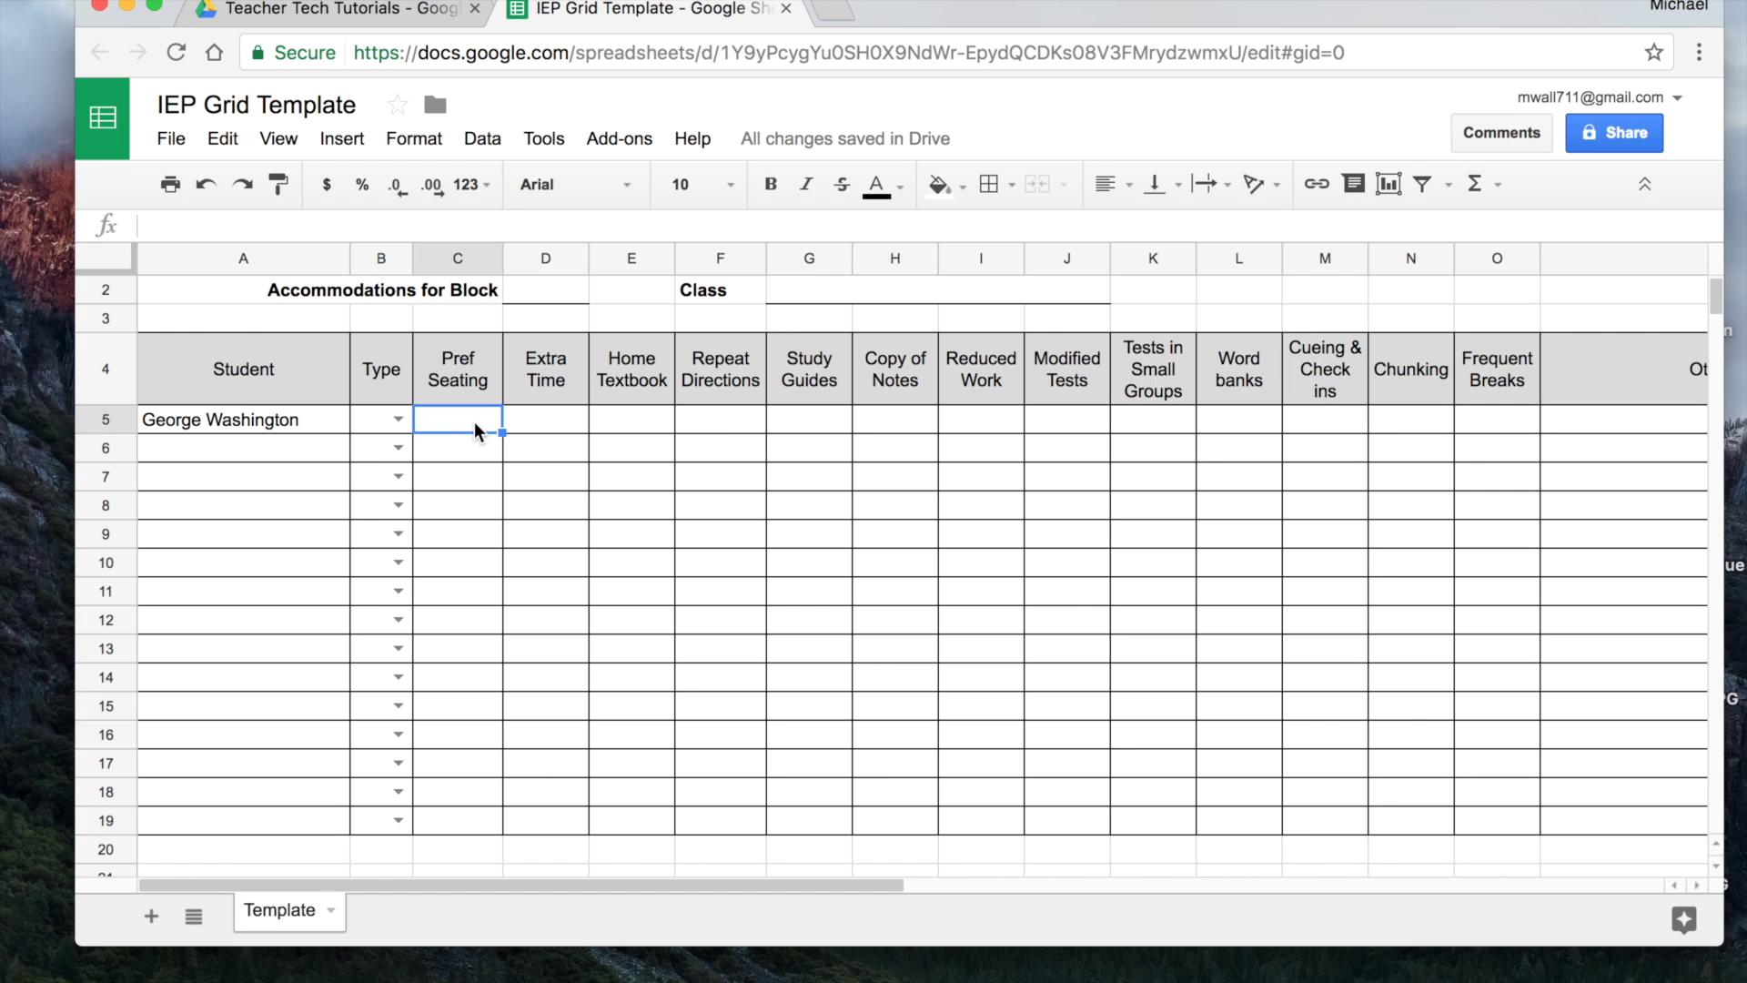
Open data validation for C5 with a list-of-items criterion
{"action": "right_click", "coordinate": [472, 422]}
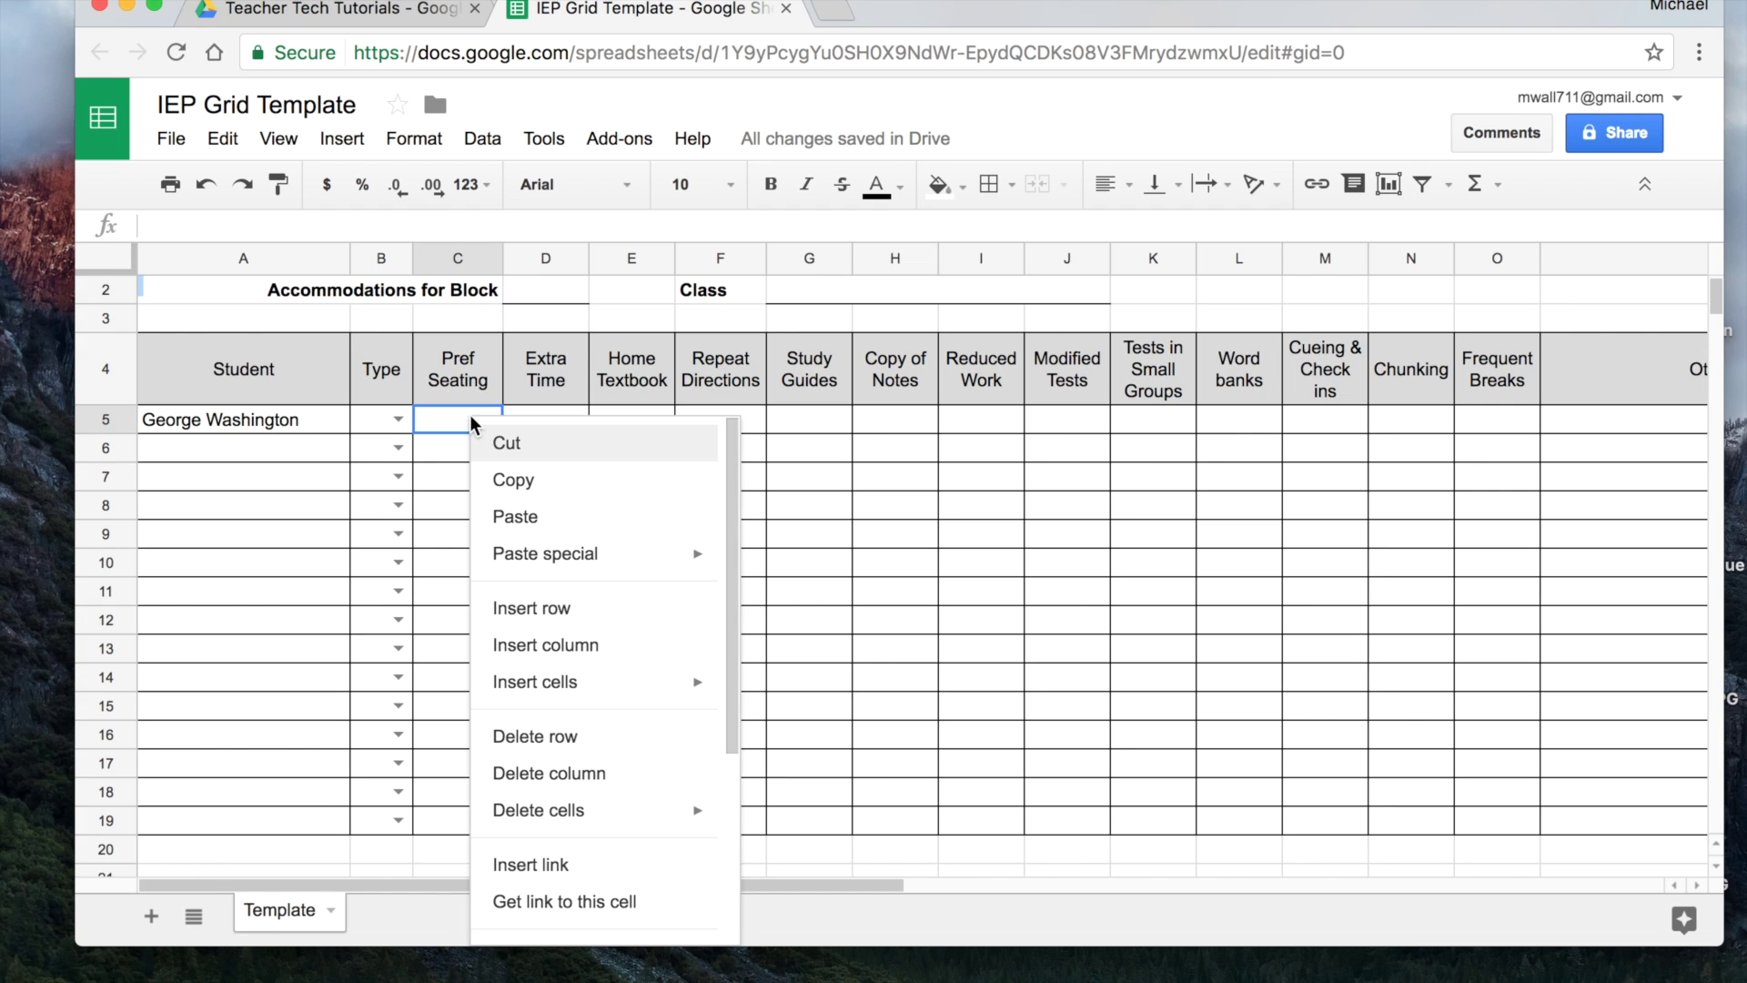
{"action": "scroll", "coordinate": [583, 605], "scroll_direction": "down", "scroll_amount": 5}
{"action": "mouse_move", "coordinate": [590, 606]}
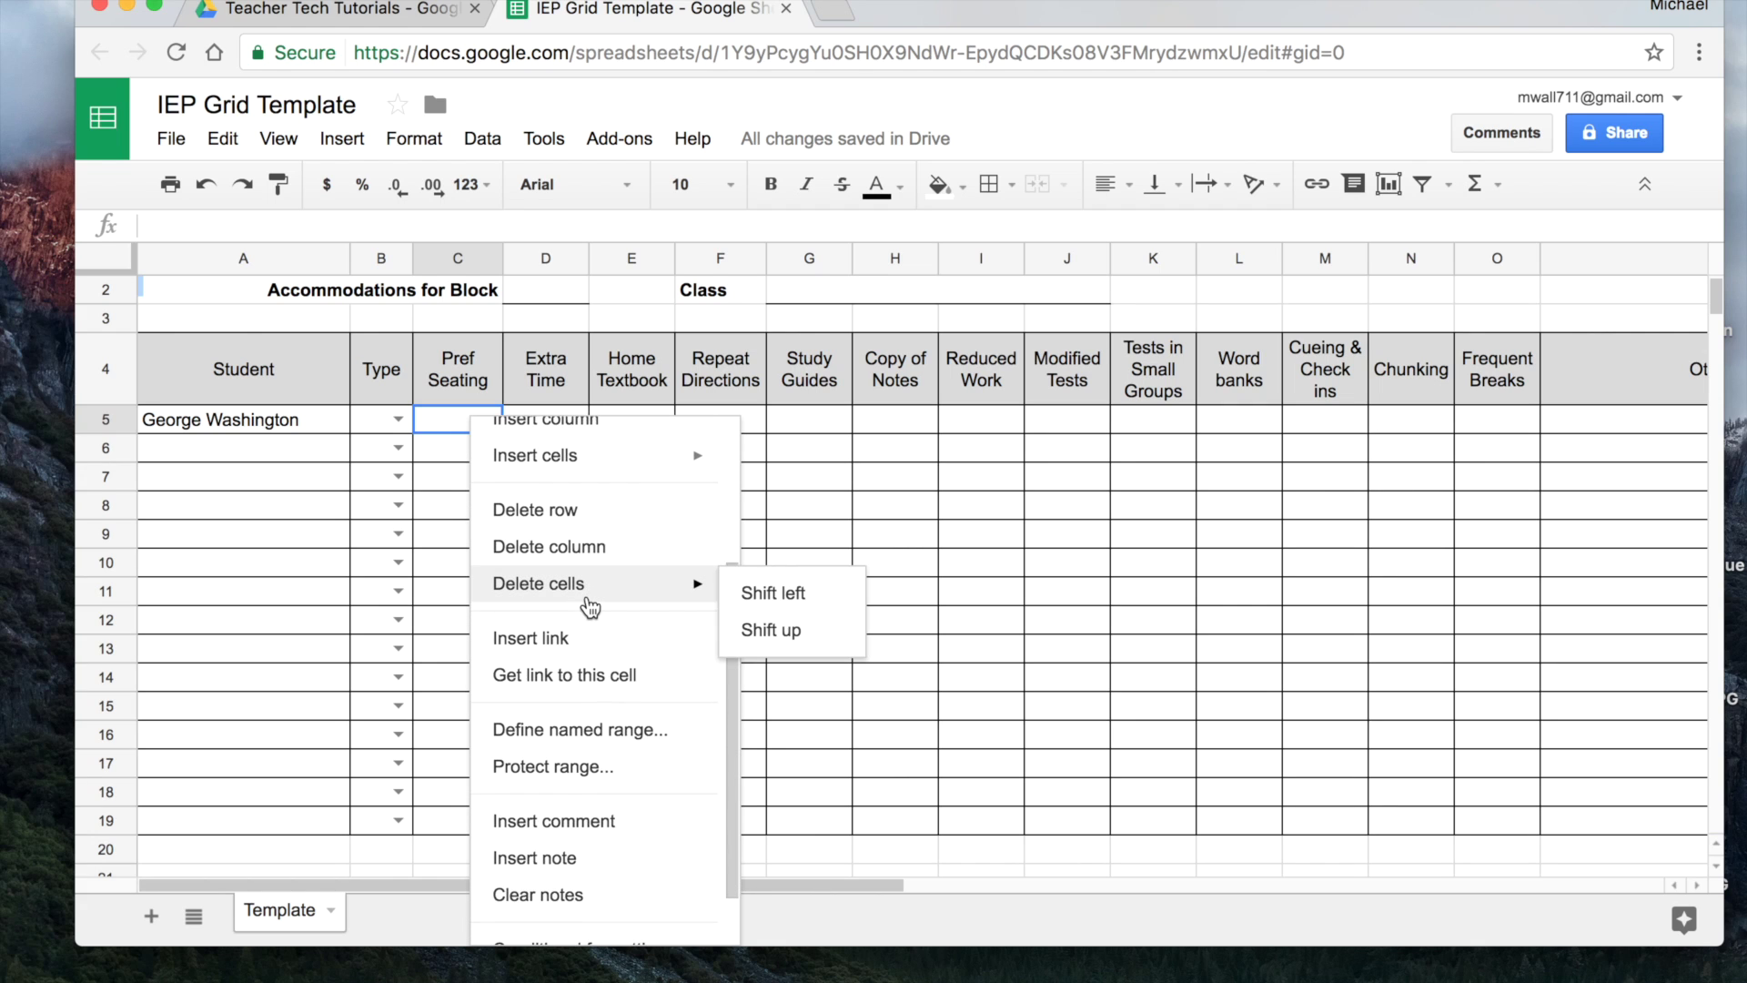
{"action": "scroll", "coordinate": [587, 605], "scroll_direction": "down", "scroll_amount": 2}
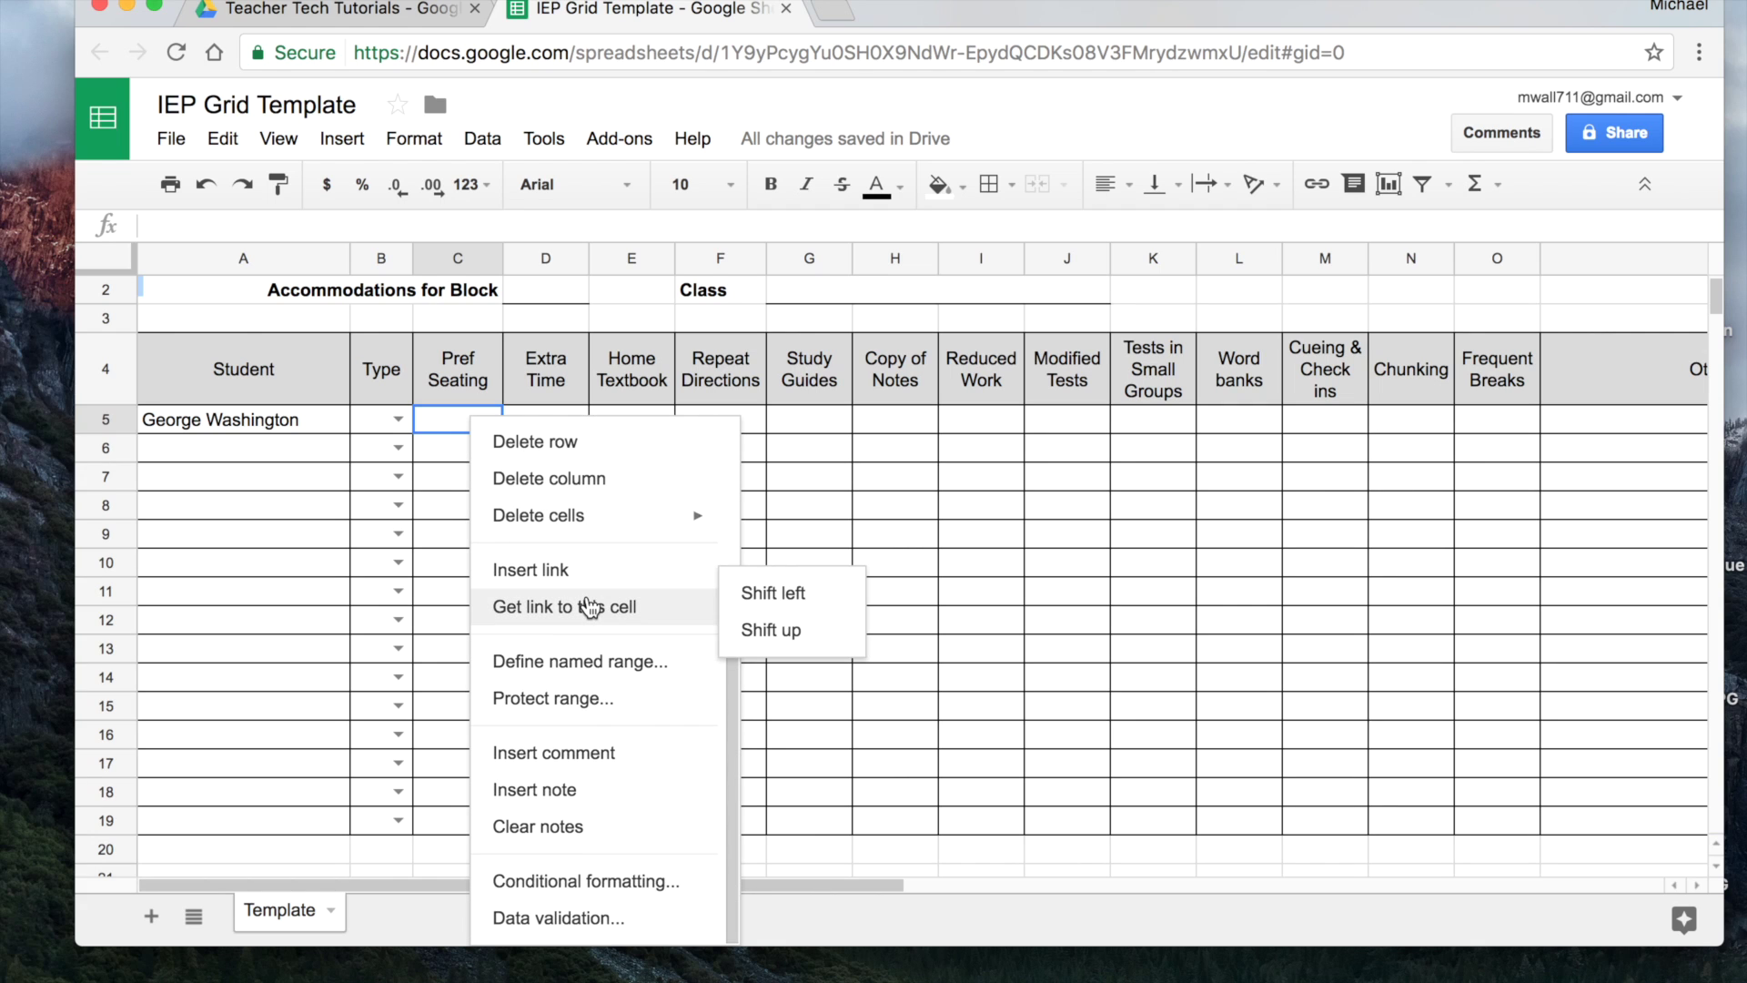
{"action": "left_click", "coordinate": [579, 917]}
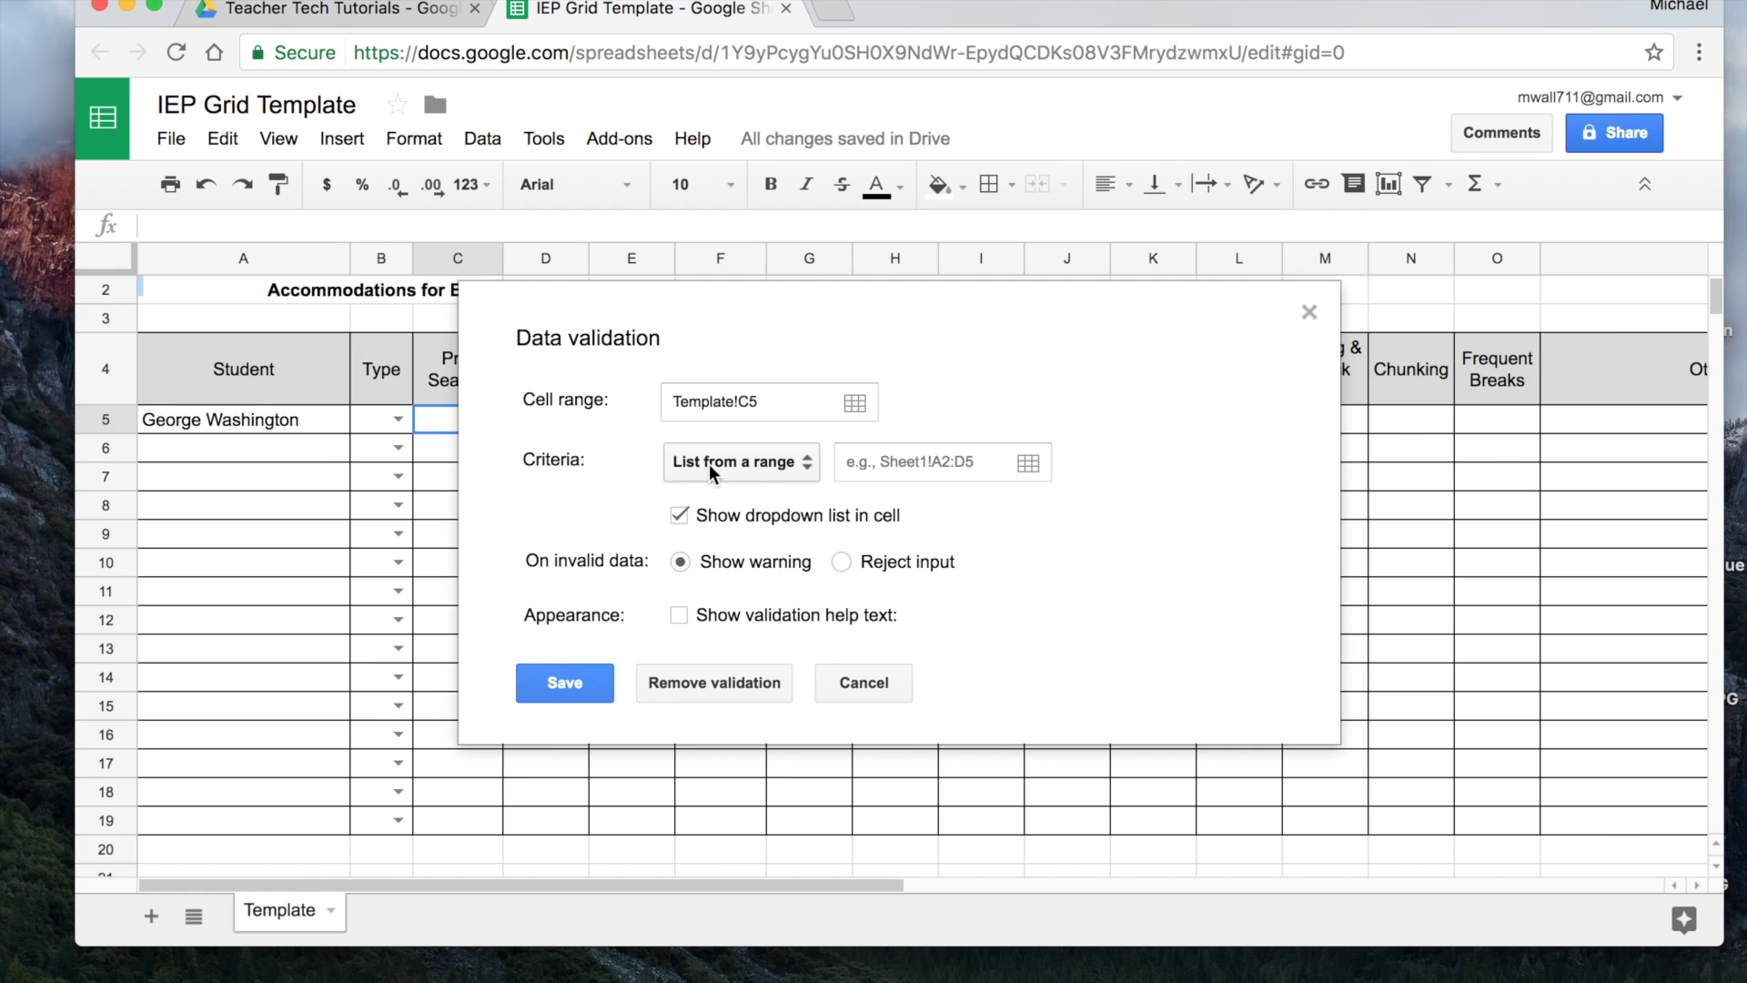
{"action": "left_click", "coordinate": [806, 462]}
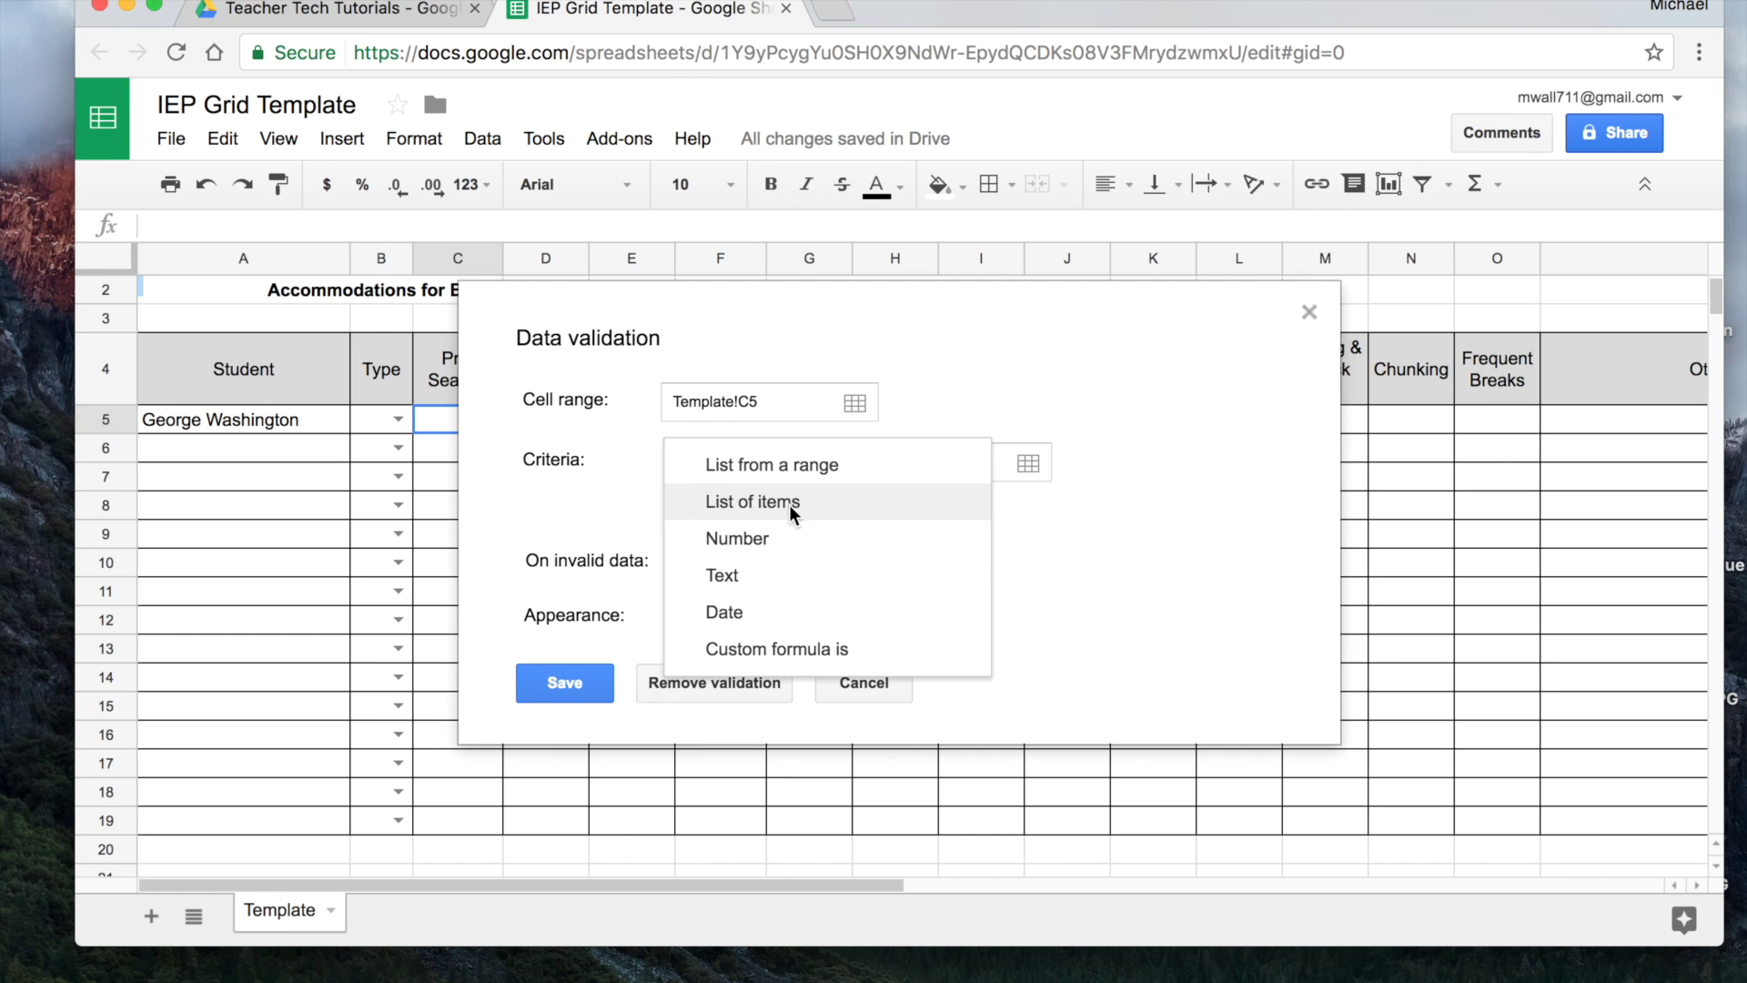
{"action": "left_click", "coordinate": [789, 504]}
{"action": "left_click", "coordinate": [920, 468]}
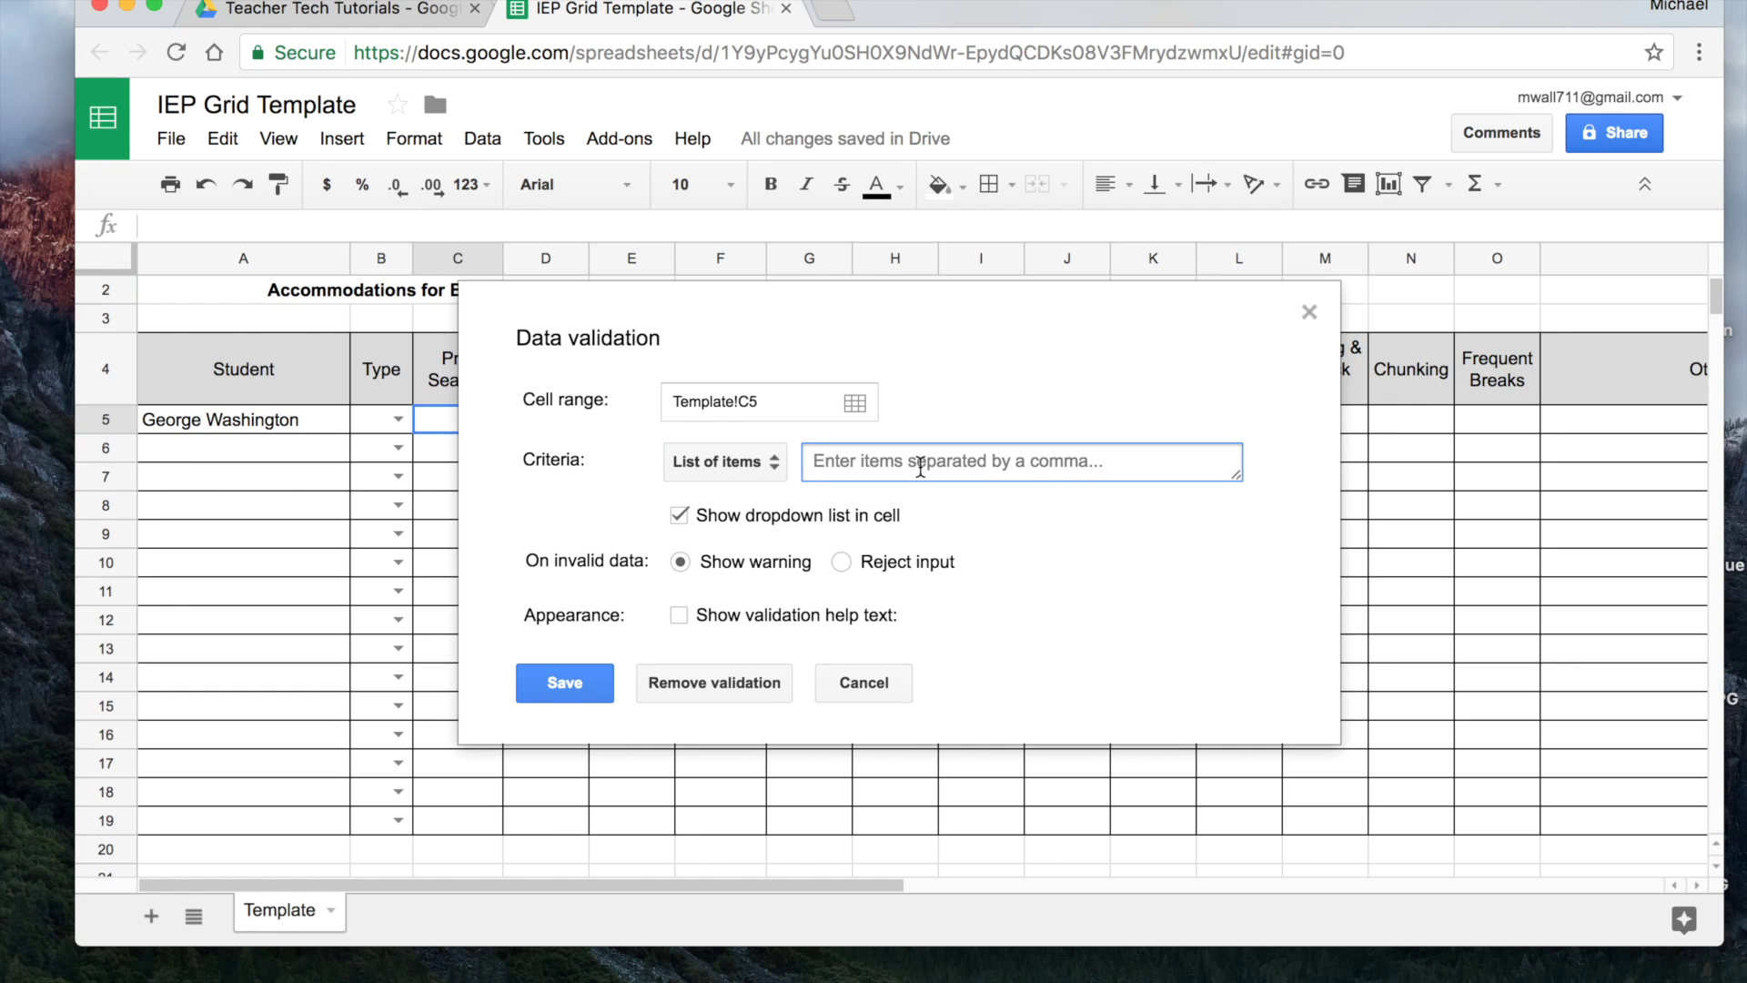
Enter Front, Back, Teacher, Distractions, 'Other-Type directly into this cell' and save the rule
{"action": "type", "text": "Fr"}
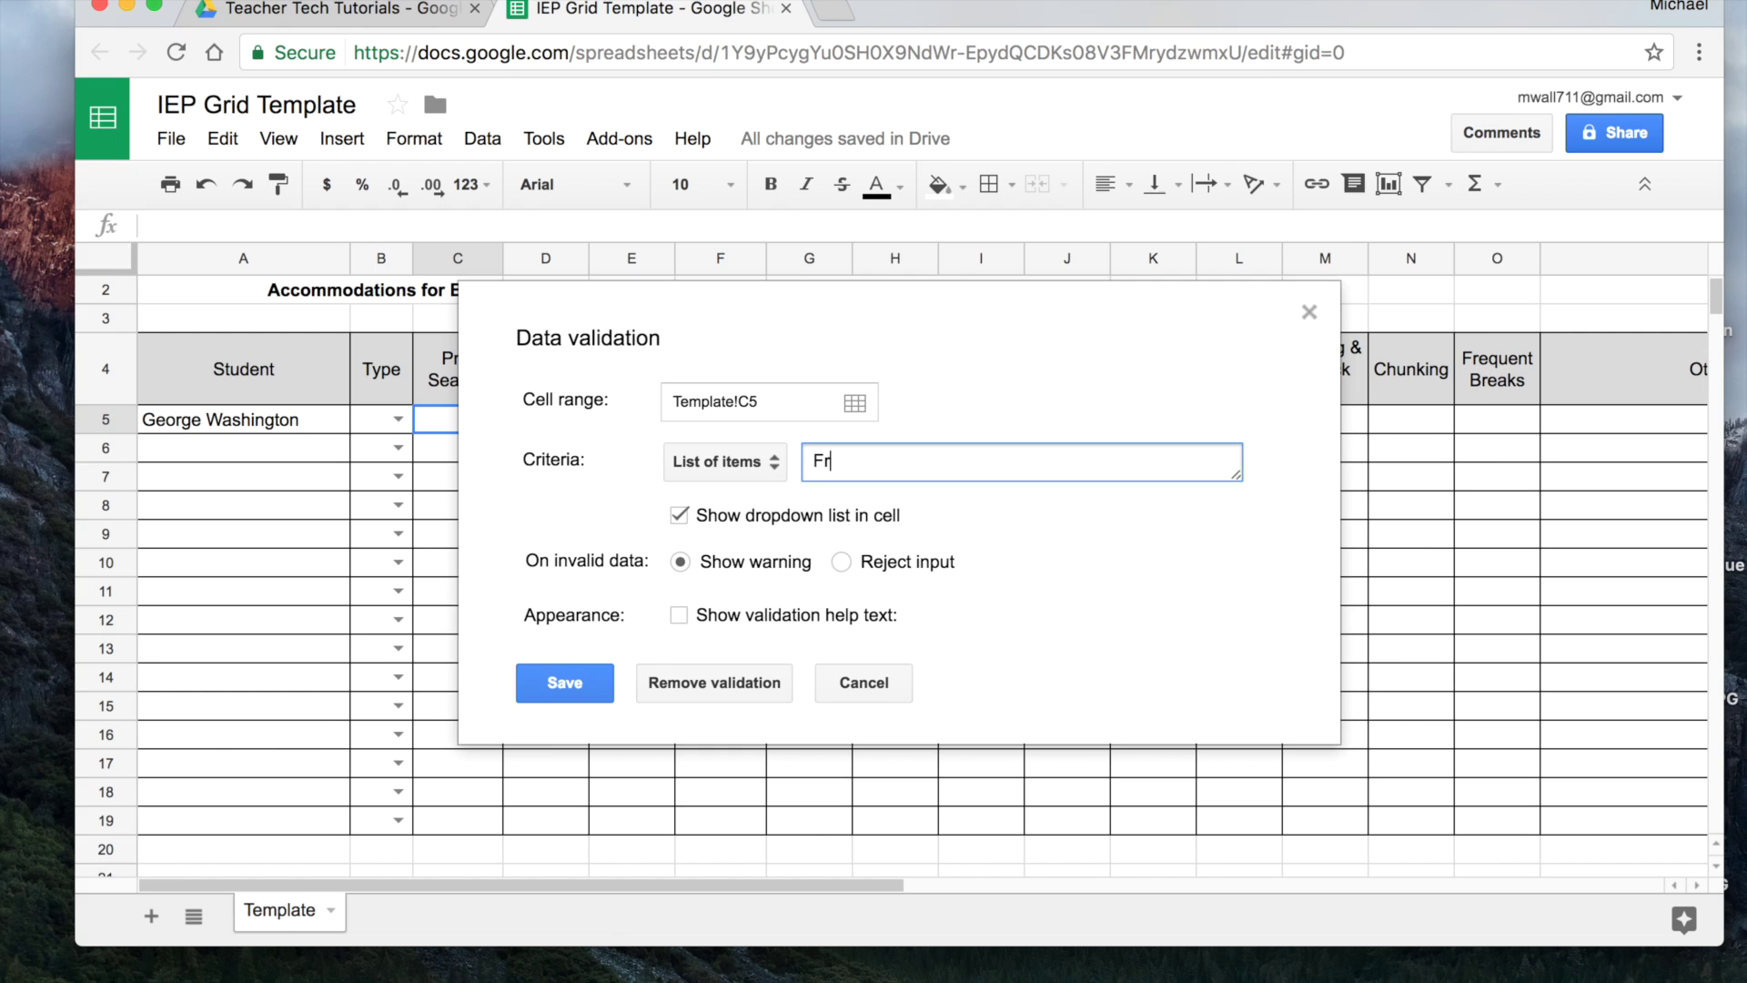
{"action": "type", "text": "ont,"}
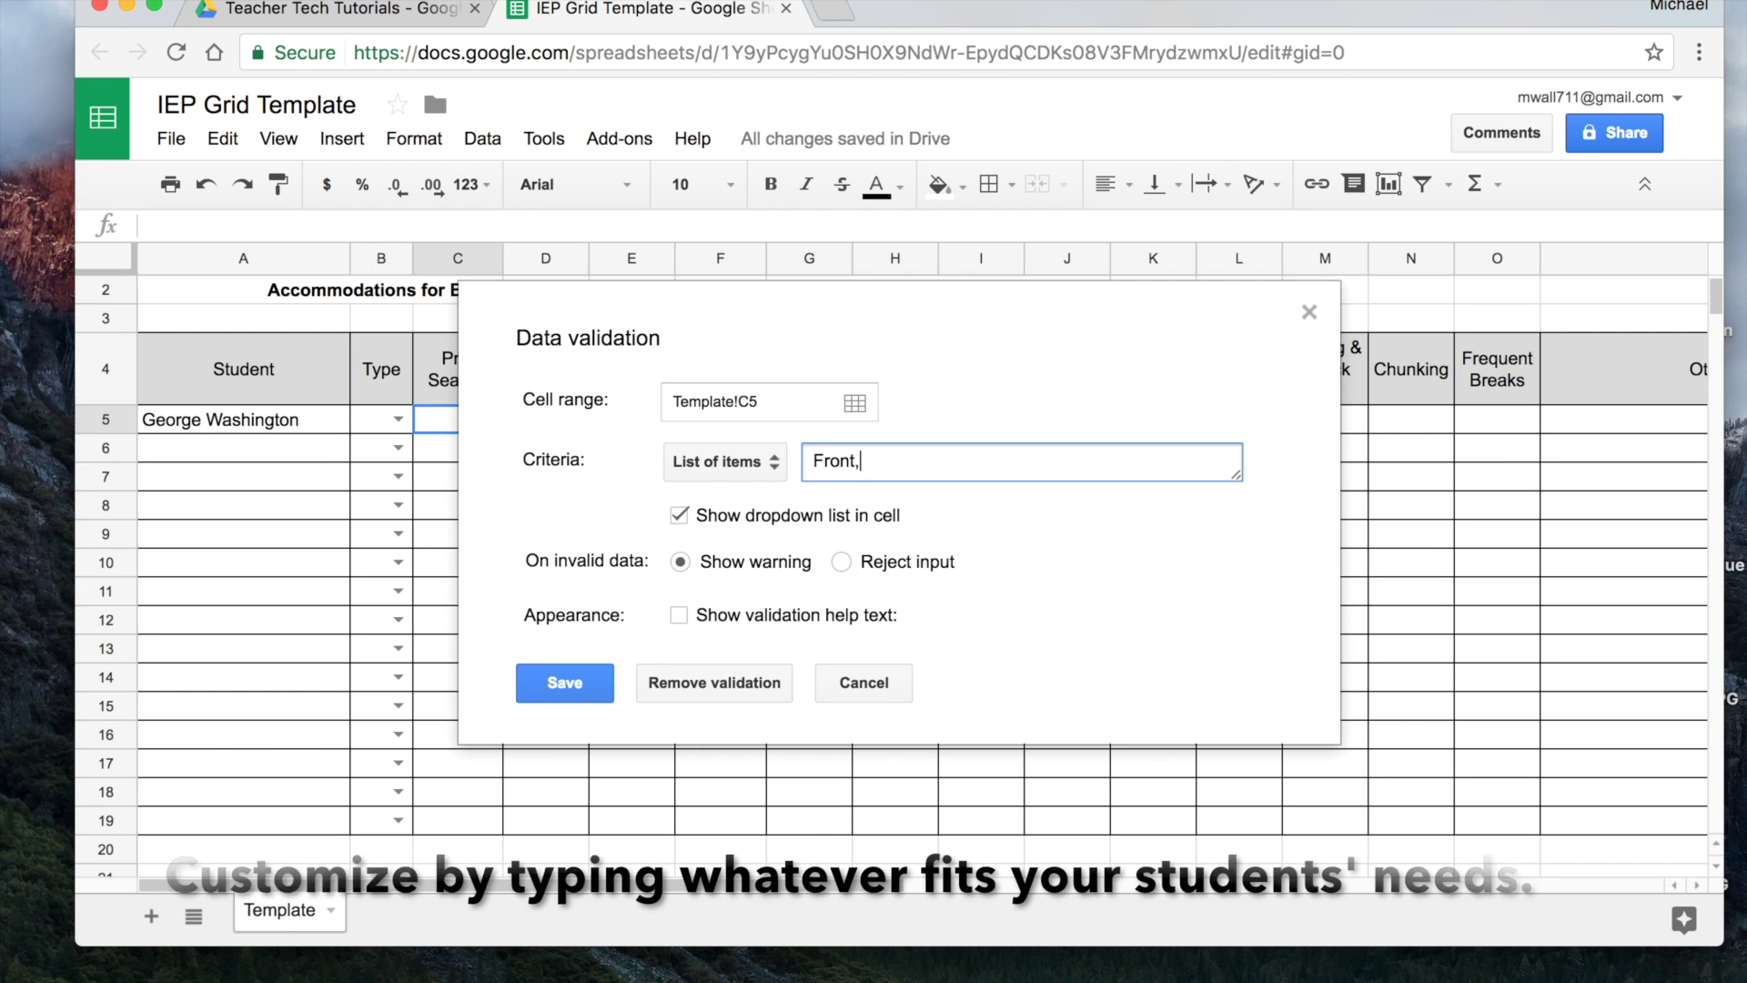
{"action": "type", "text": "Back"}
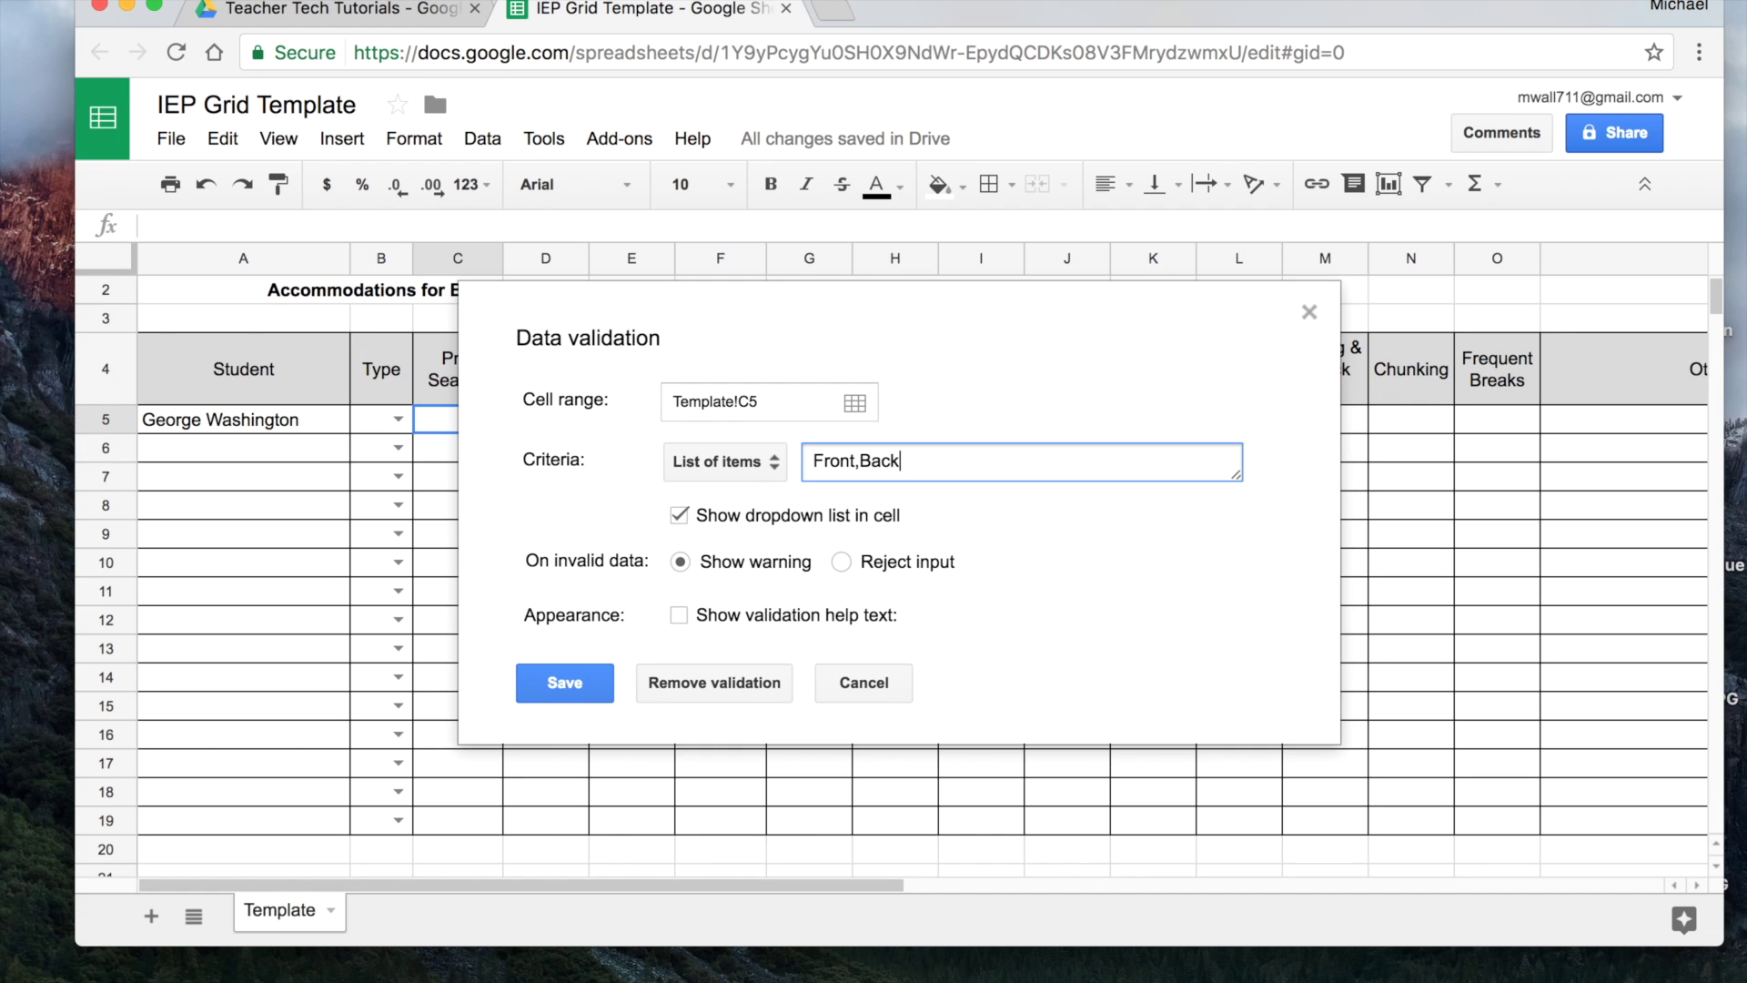
{"action": "type", "text": ","}
{"action": "type", "text": "Teacher"}
{"action": "type", "text": ",Dis"}
{"action": "type", "text": "cretion"}
{"action": "key", "text": "BackSpace"}
{"action": "key", "text": "BackSpace"}
{"action": "key", "text": "BackSpace"}
{"action": "key", "text": "BackSpace"}
{"action": "key", "text": "BackSpace"}
{"action": "key", "text": "BackSpace"}
{"action": "type", "text": "t"}
{"action": "key", "text": "BackSpace"}
{"action": "key", "text": "BackSpace"}
{"action": "type", "text": "tractions,"}
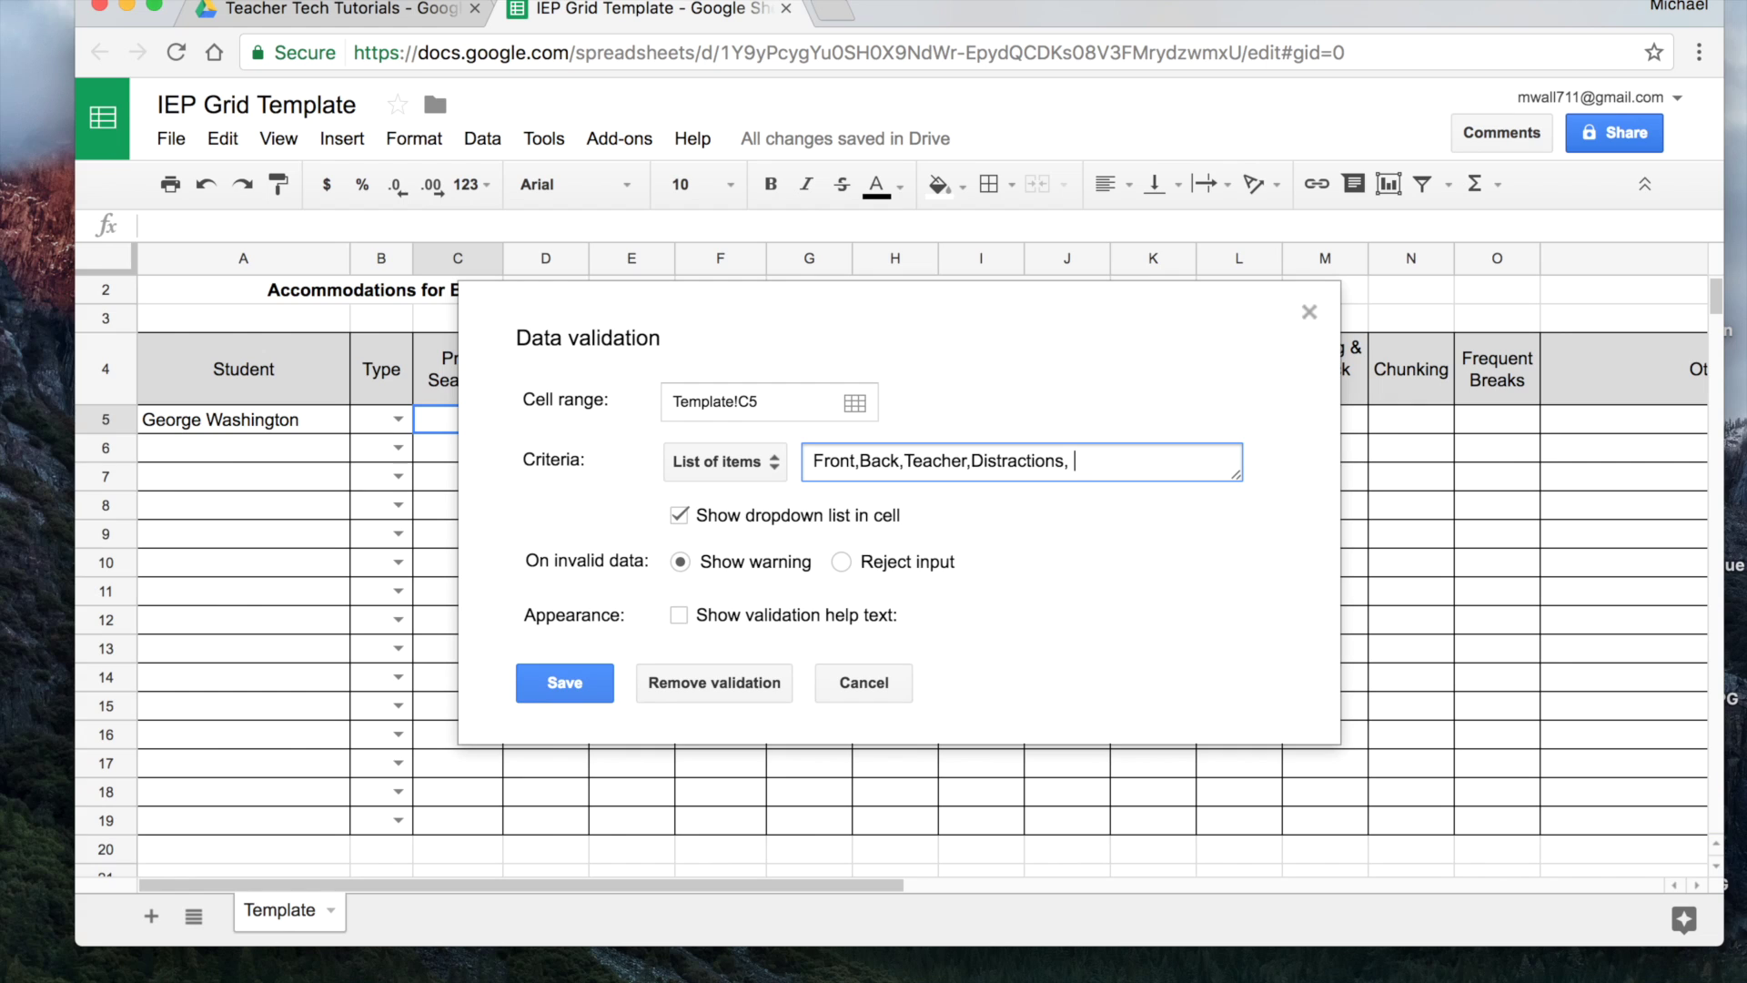
{"action": "type", "text": "Other"}
{"action": "type", "text": "-"}
{"action": "type", "text": "Tyep"}
{"action": "key", "text": "BackSpace"}
{"action": "key", "text": "BackSpace"}
{"action": "type", "text": "pe directly into this"}
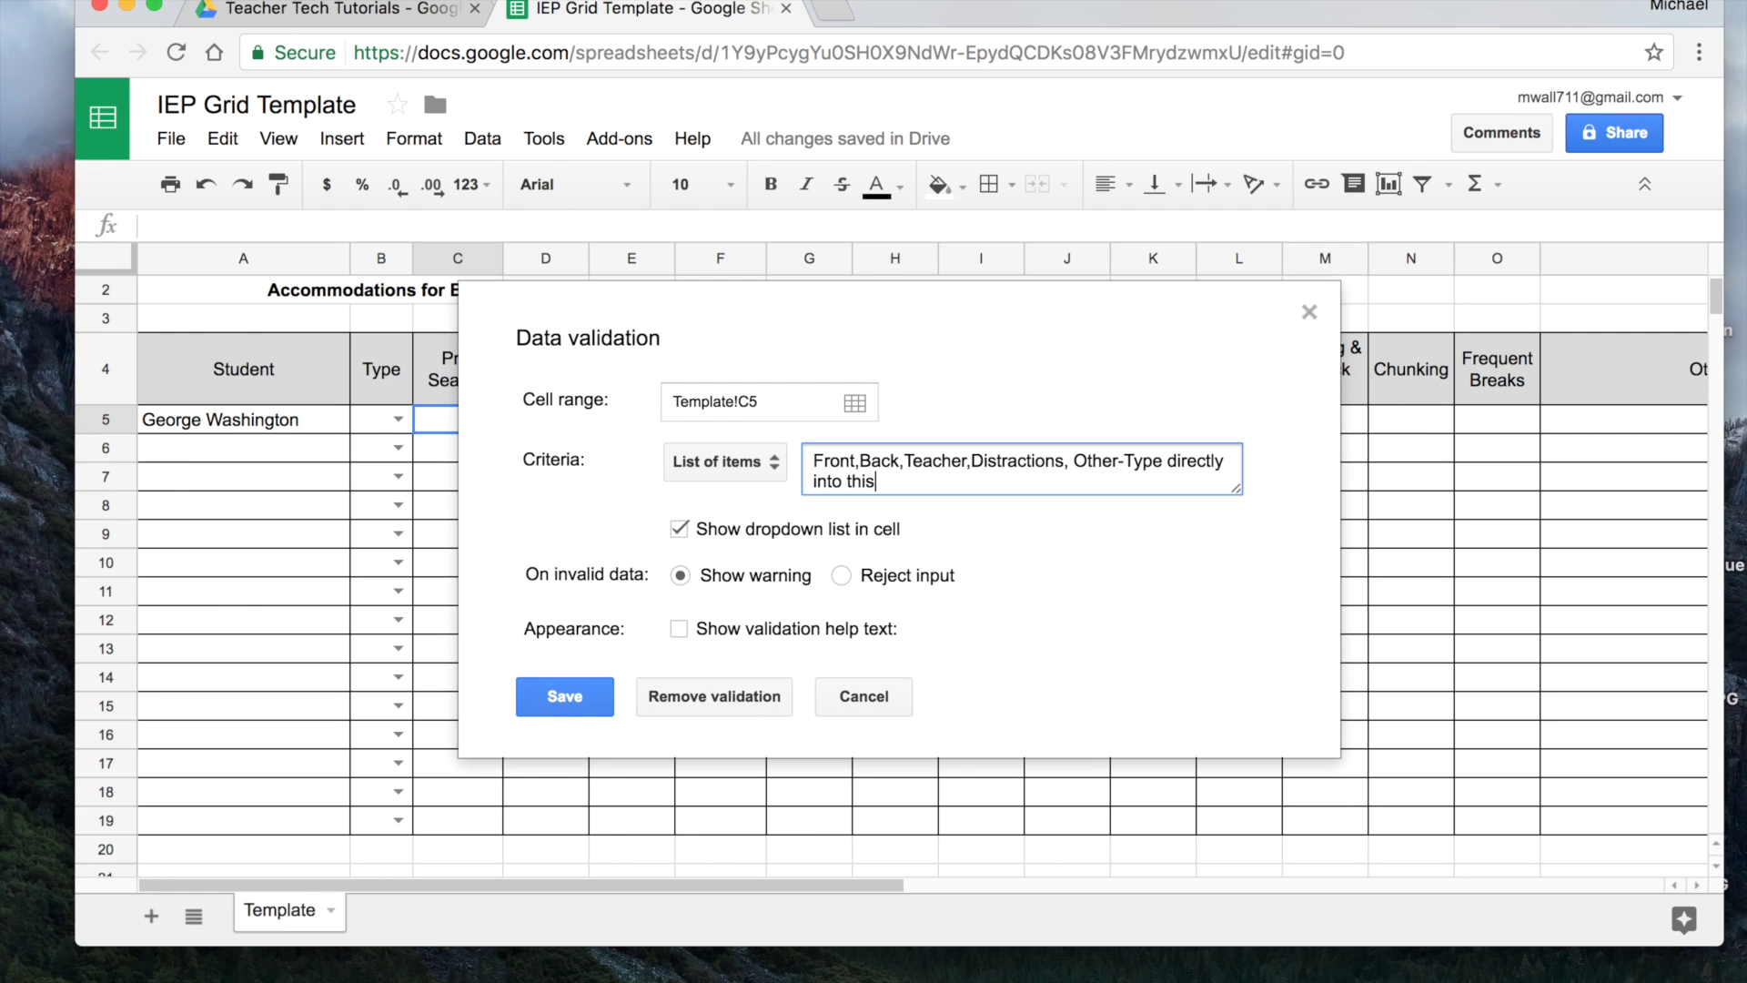
{"action": "type", "text": " cell"}
{"action": "left_click", "coordinate": [564, 699]}
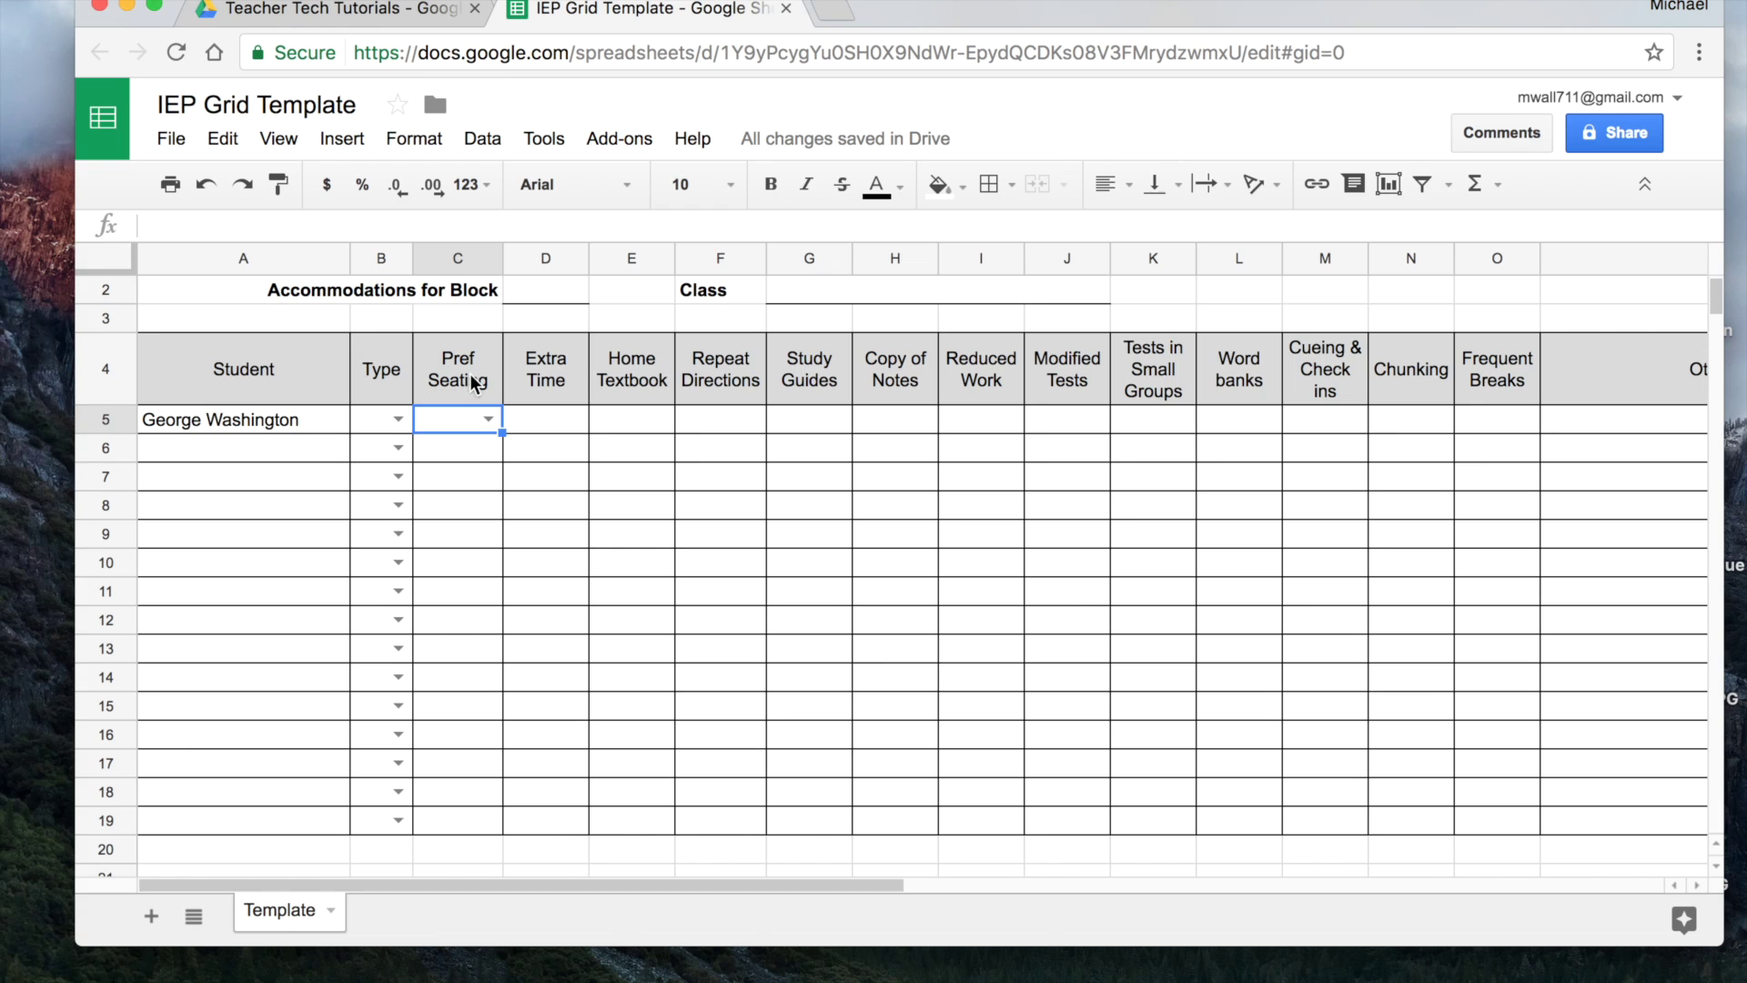
Pick Front from C5's seating dropdown, then delete it again
{"action": "left_click", "coordinate": [489, 418]}
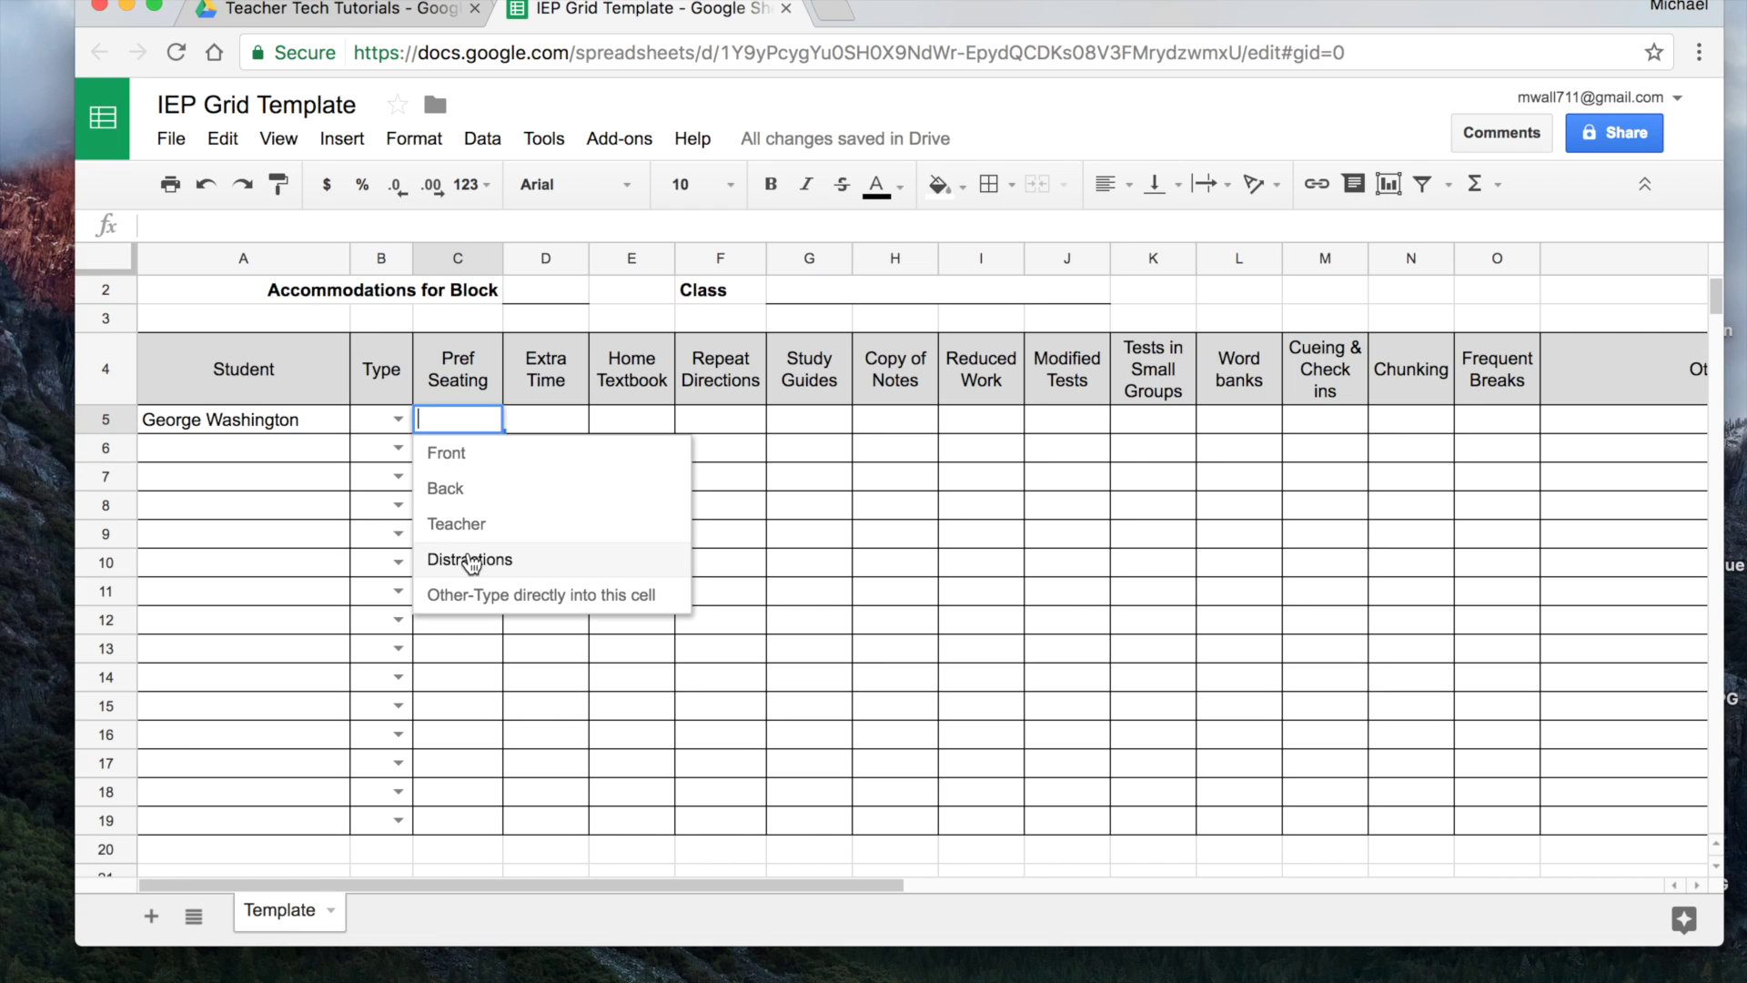
{"action": "left_click", "coordinate": [474, 453]}
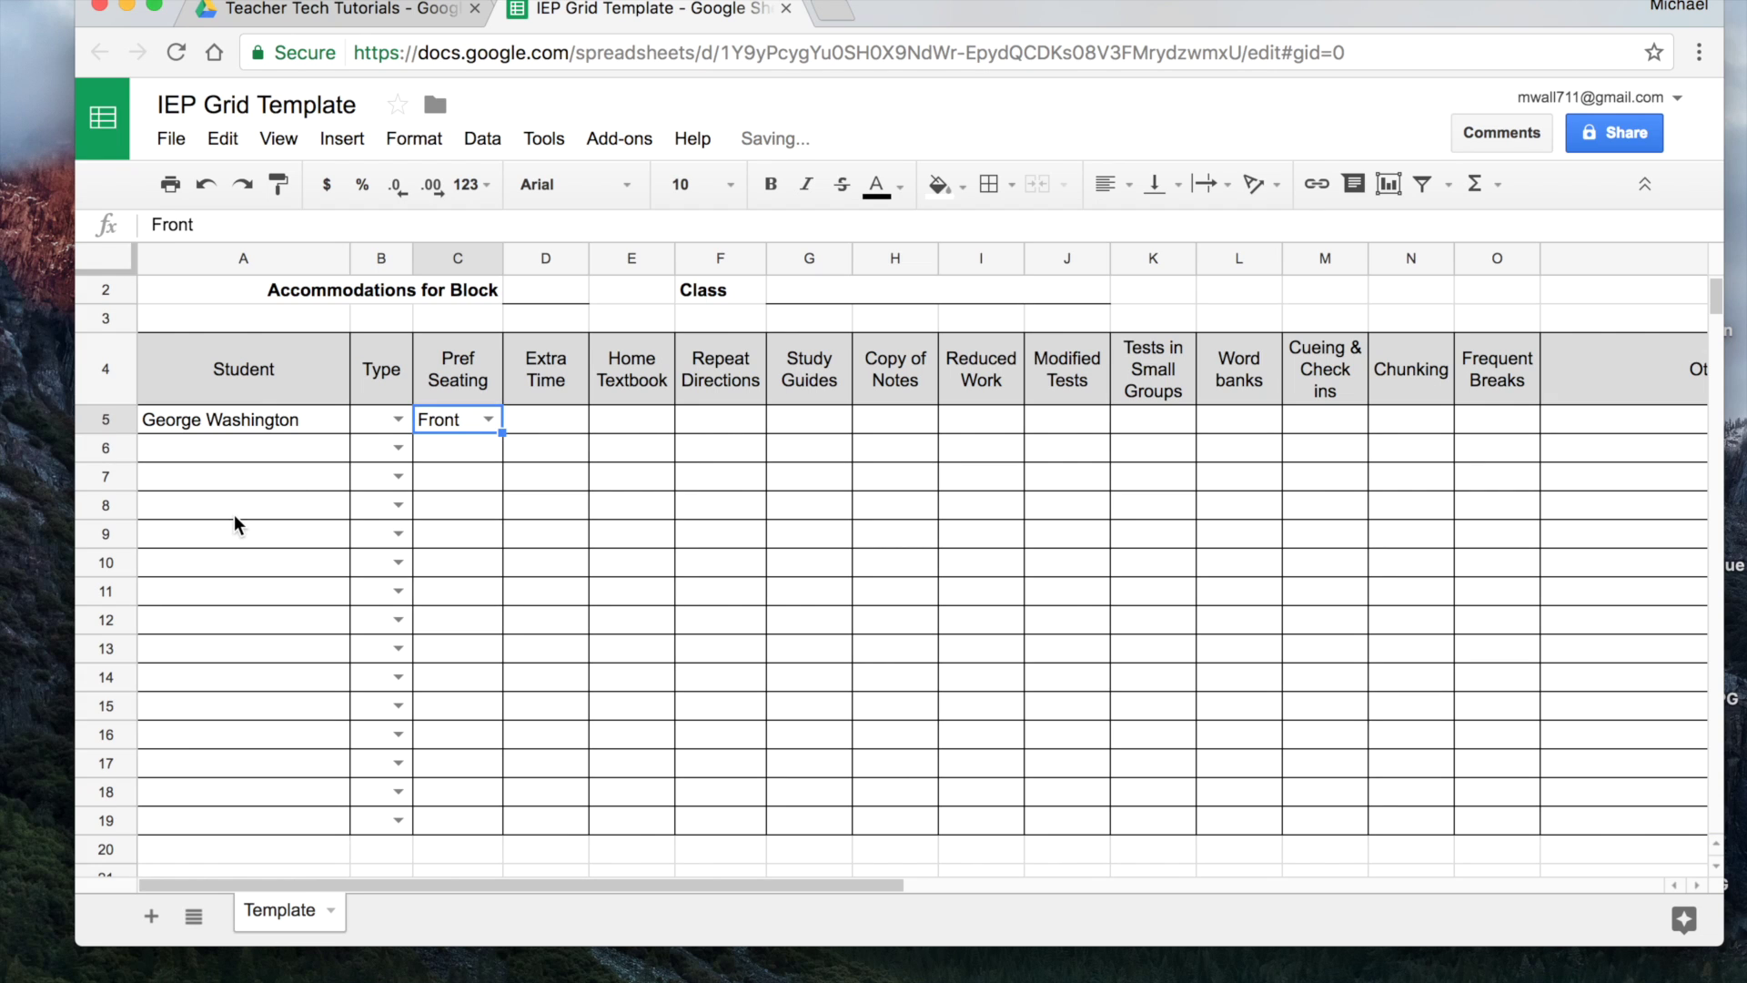
{"action": "left_click", "coordinate": [488, 421]}
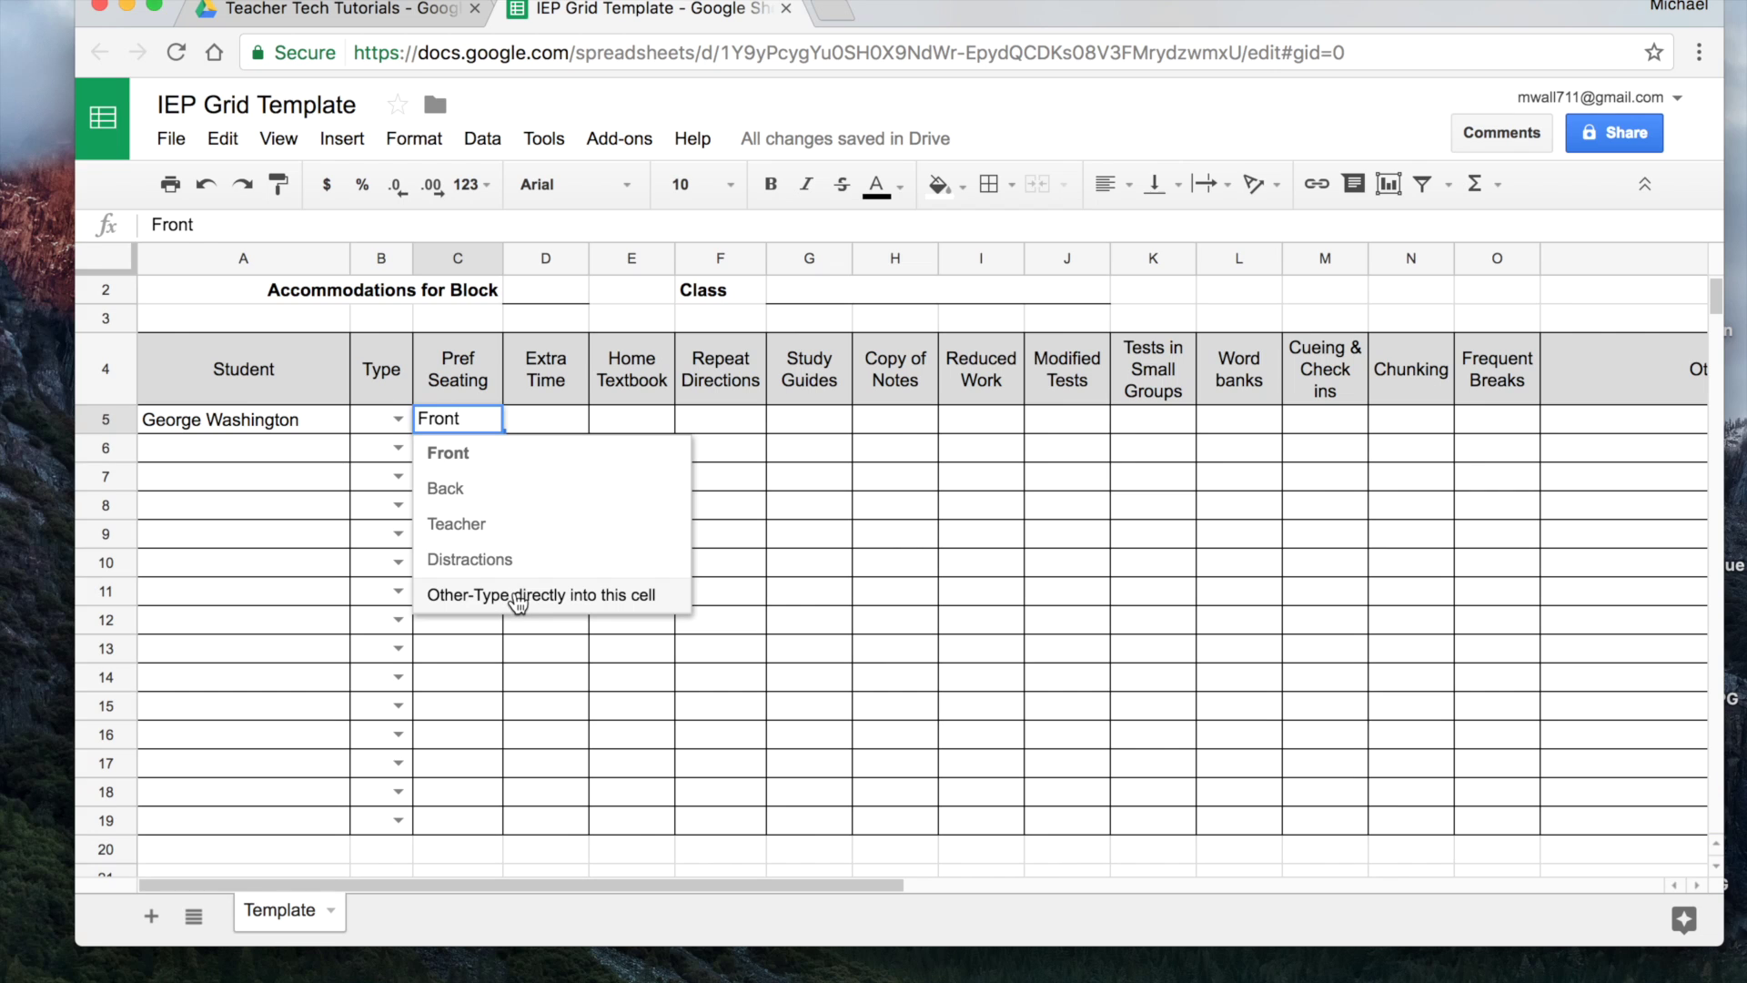
{"action": "left_click", "coordinate": [318, 537]}
{"action": "left_click", "coordinate": [462, 420]}
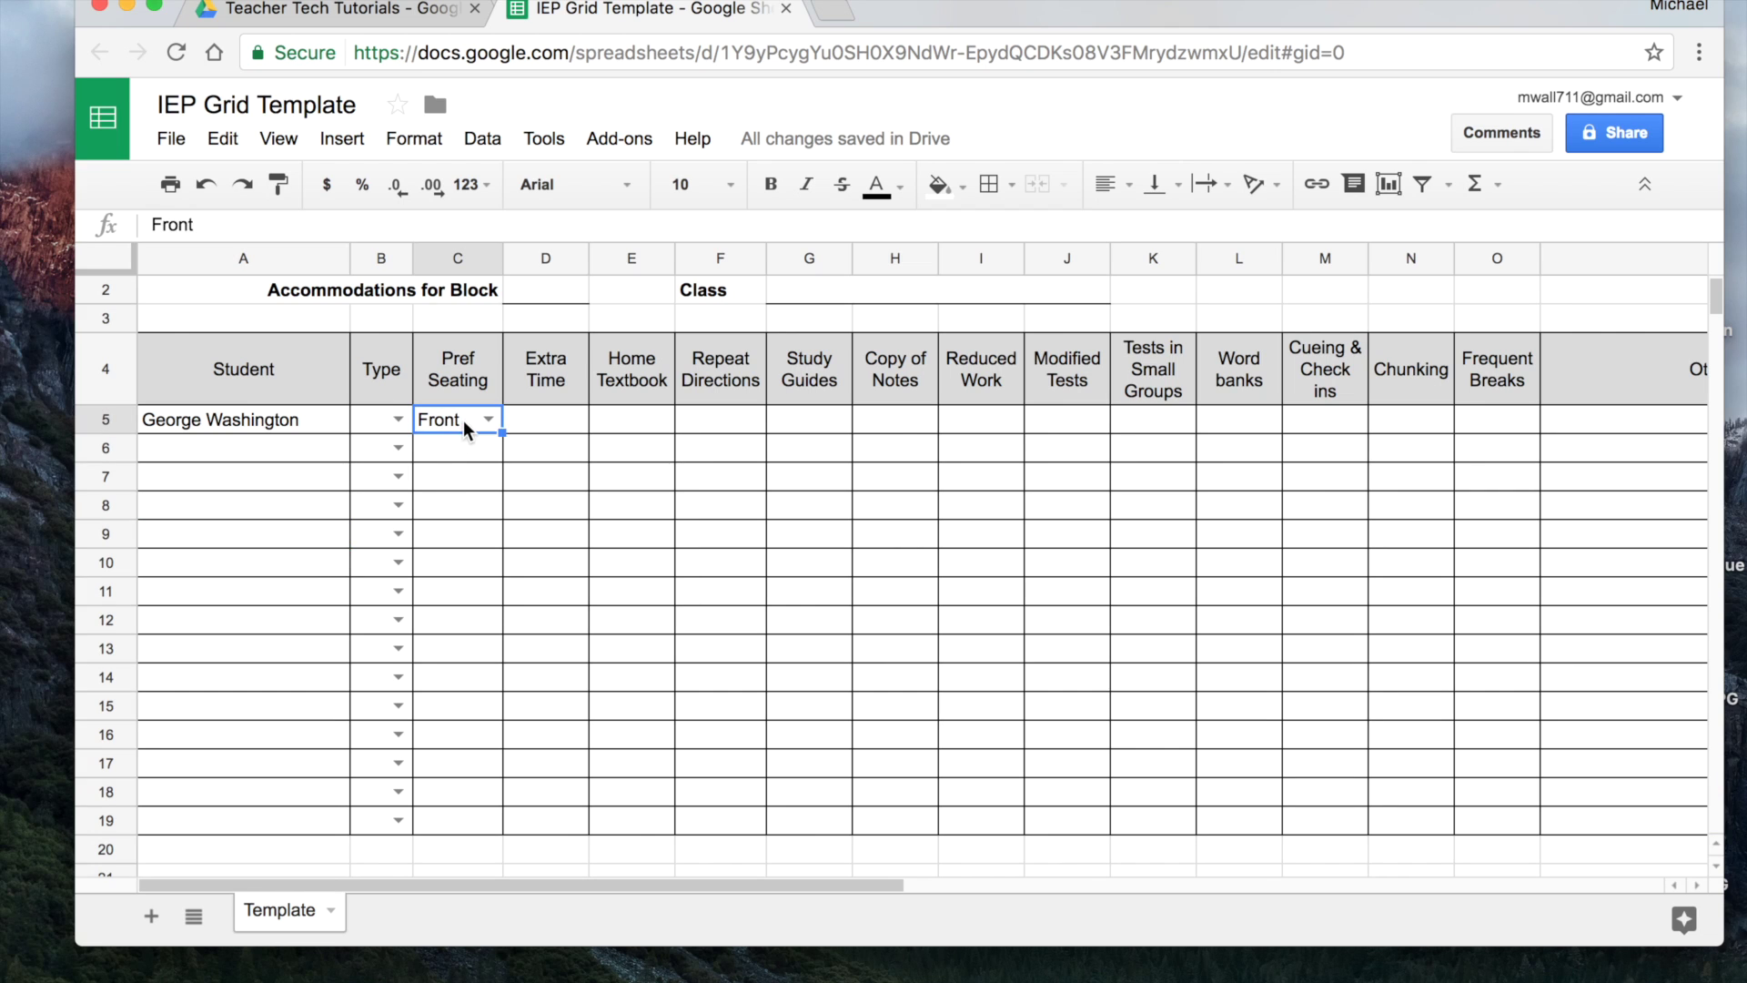
{"action": "key", "text": "Delete"}
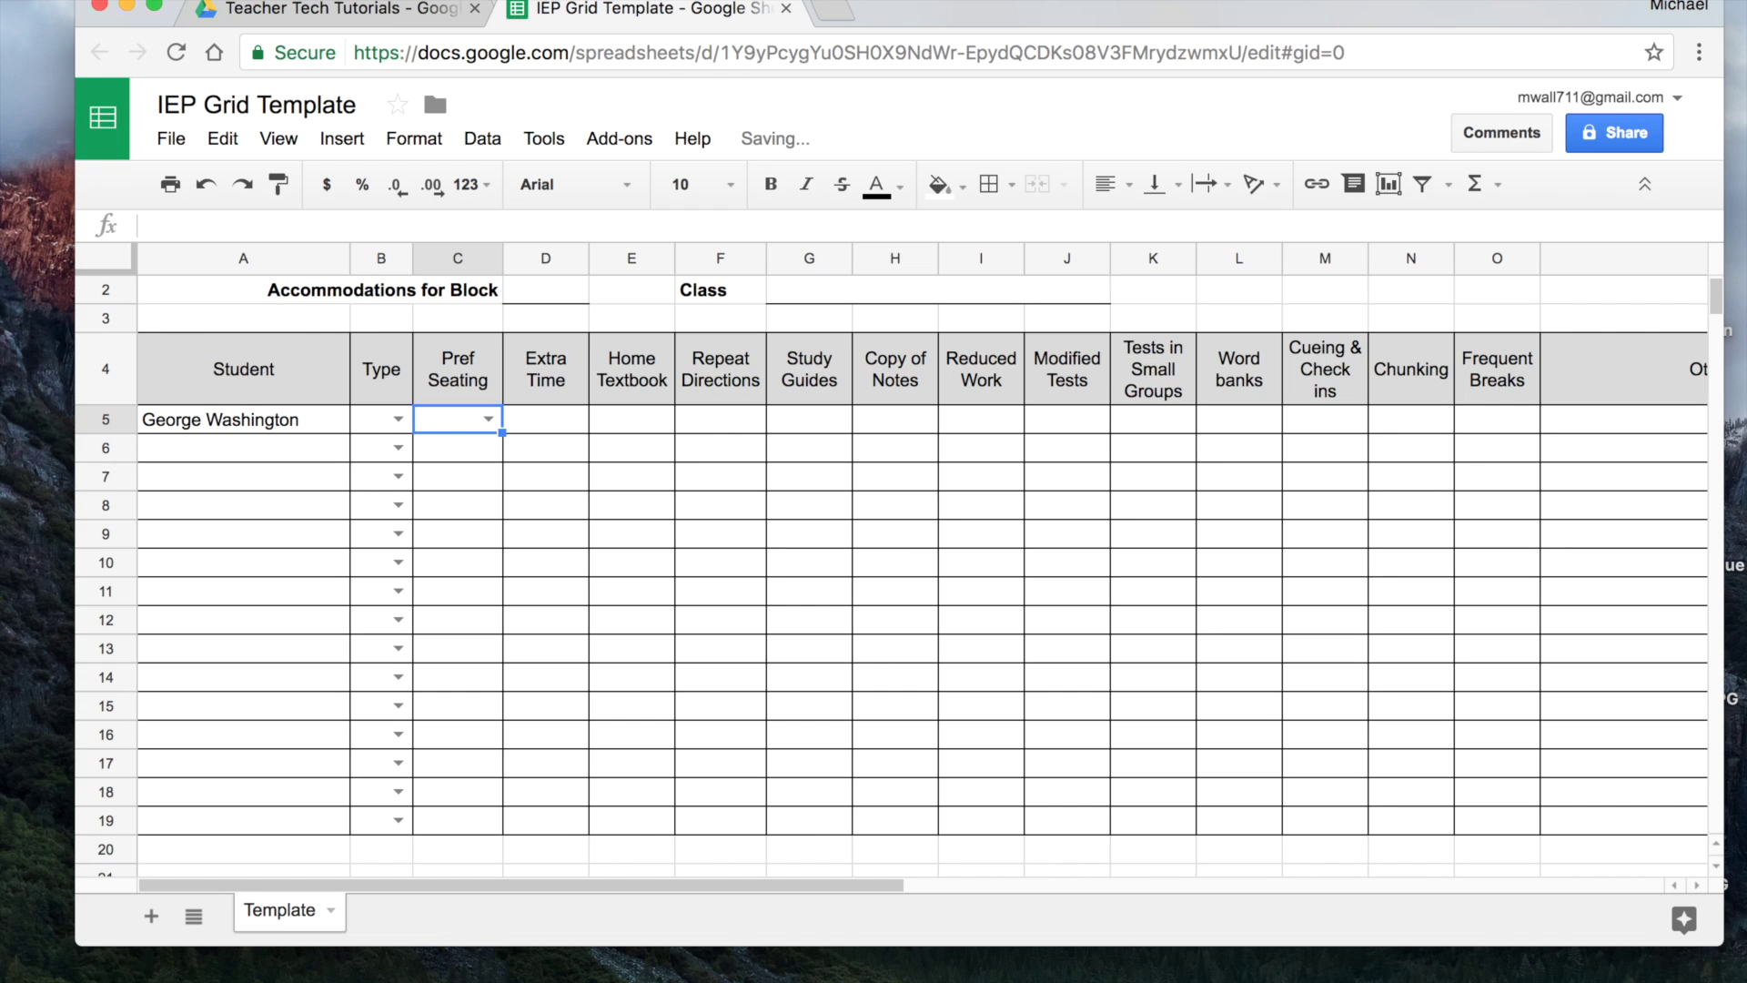
{"action": "left_click", "coordinate": [329, 484]}
Type 'Window' in C5 and view its invalid-entry warning
{"action": "left_click", "coordinate": [451, 420]}
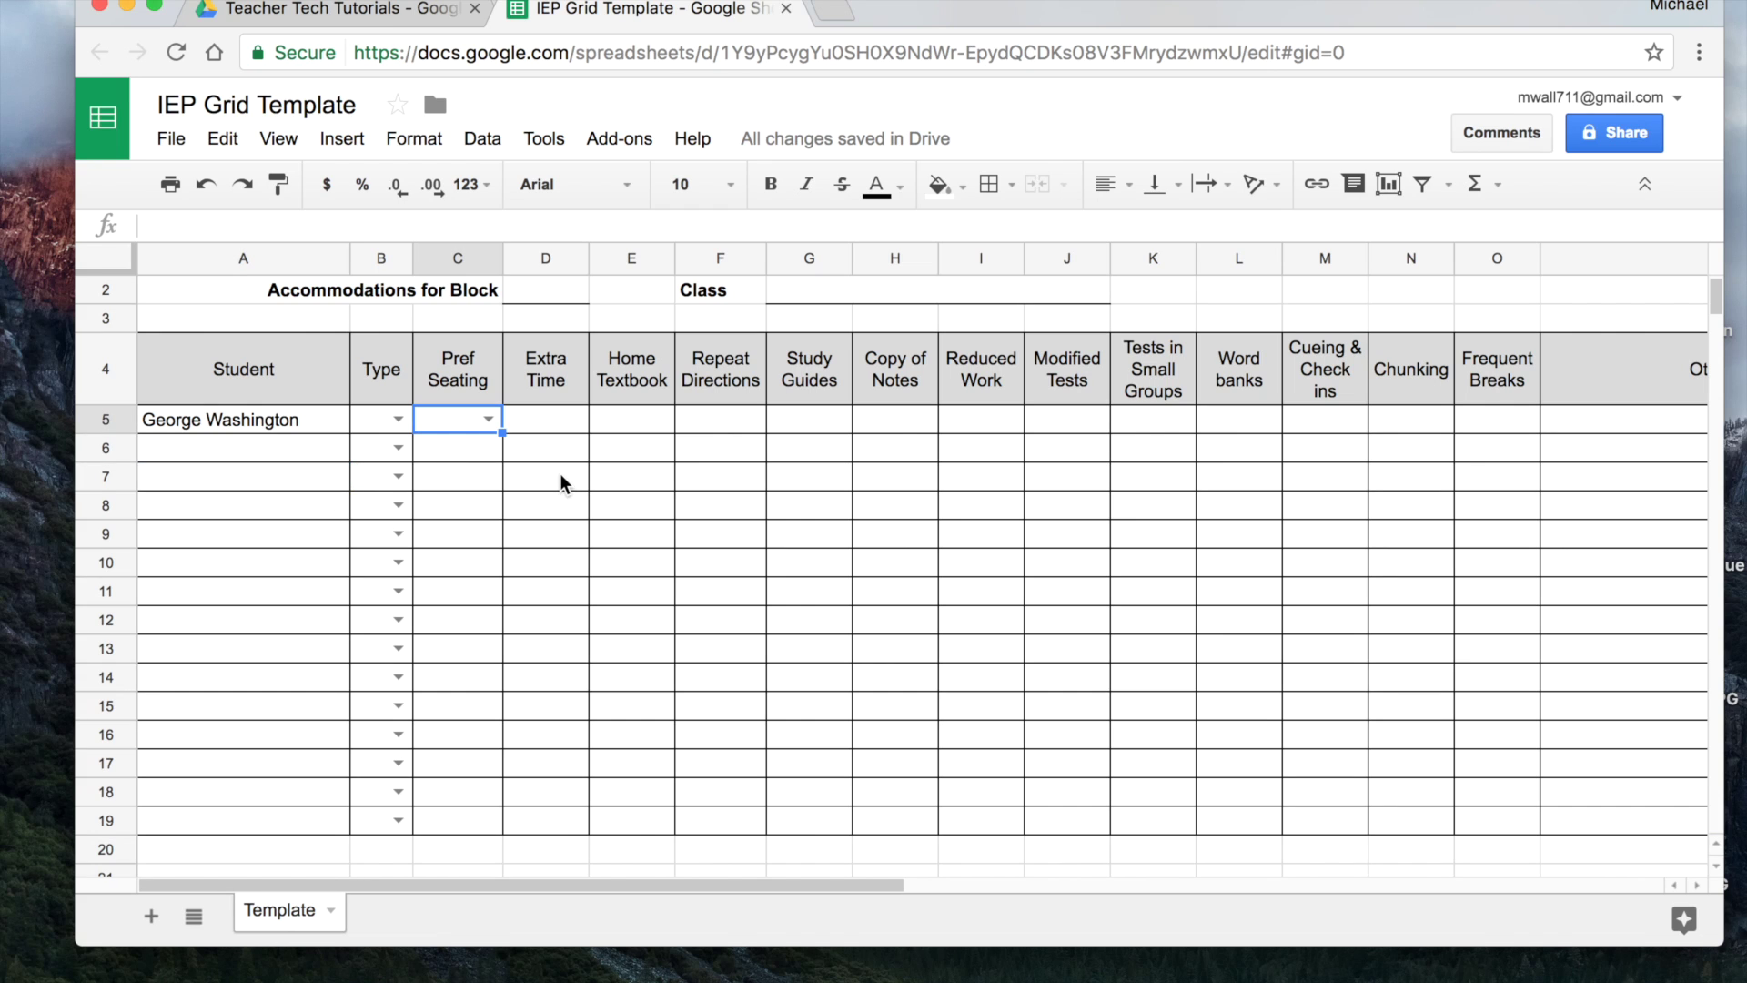
{"action": "type", "text": "Window"}
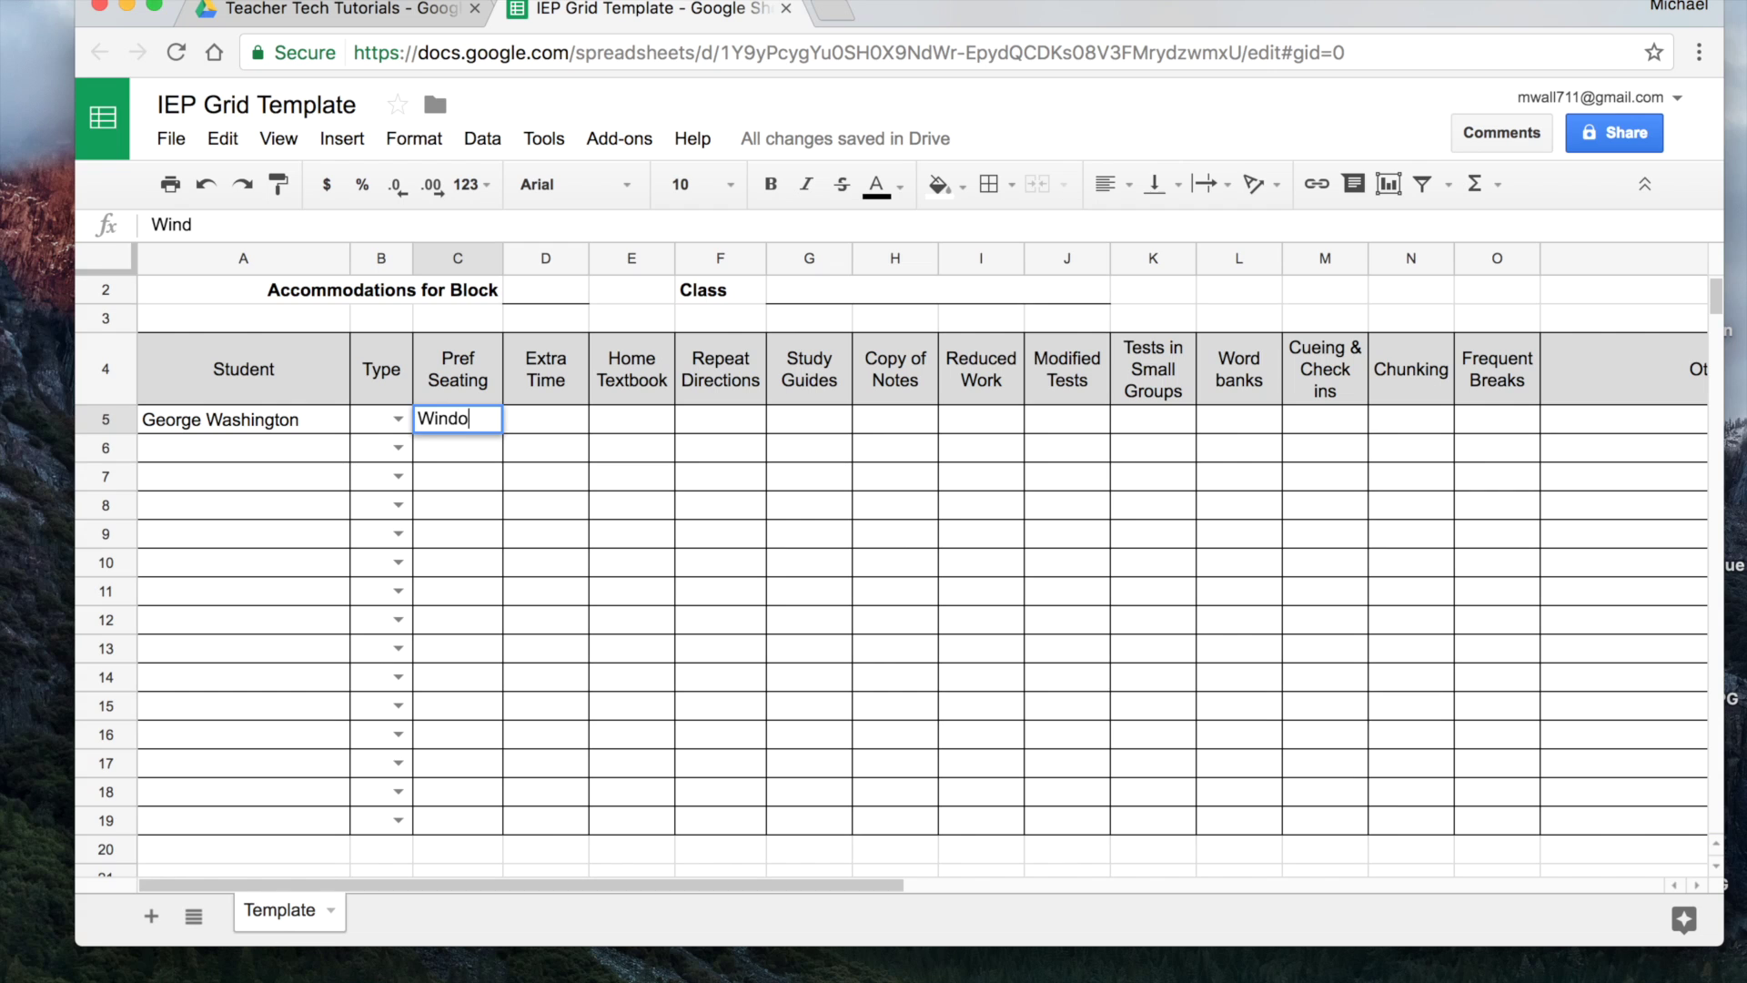
{"action": "left_click", "coordinate": [217, 489]}
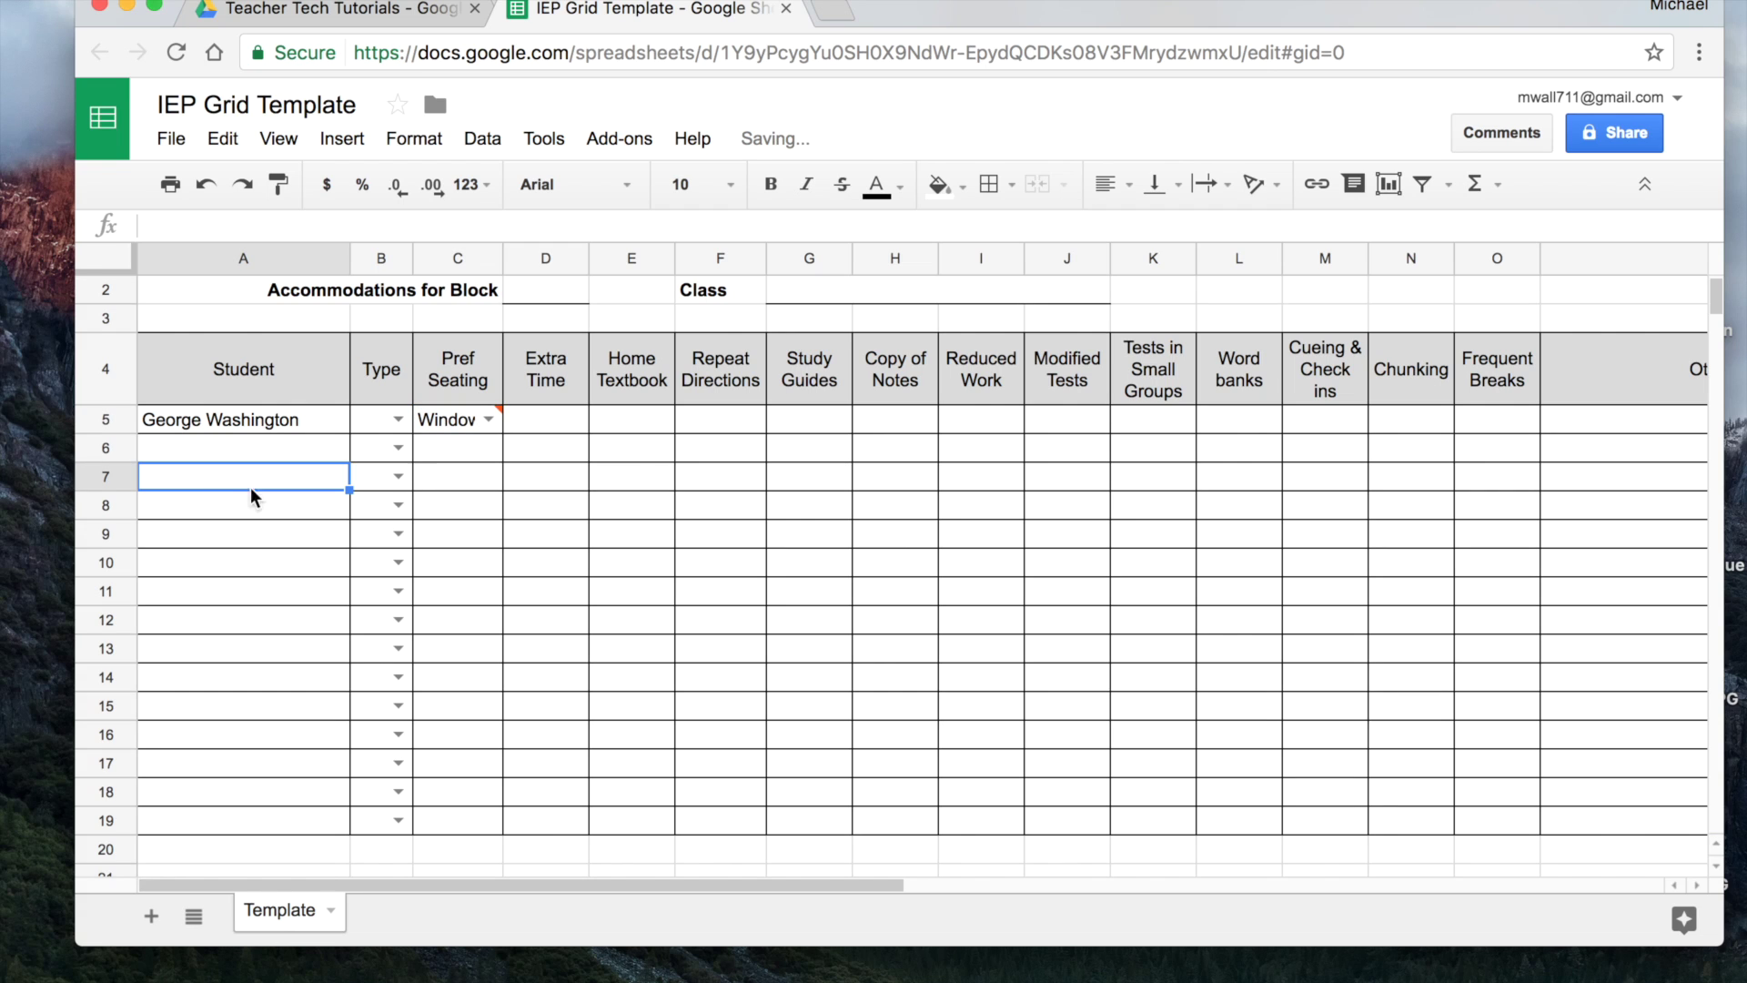
{"action": "mouse_move", "coordinate": [500, 406]}
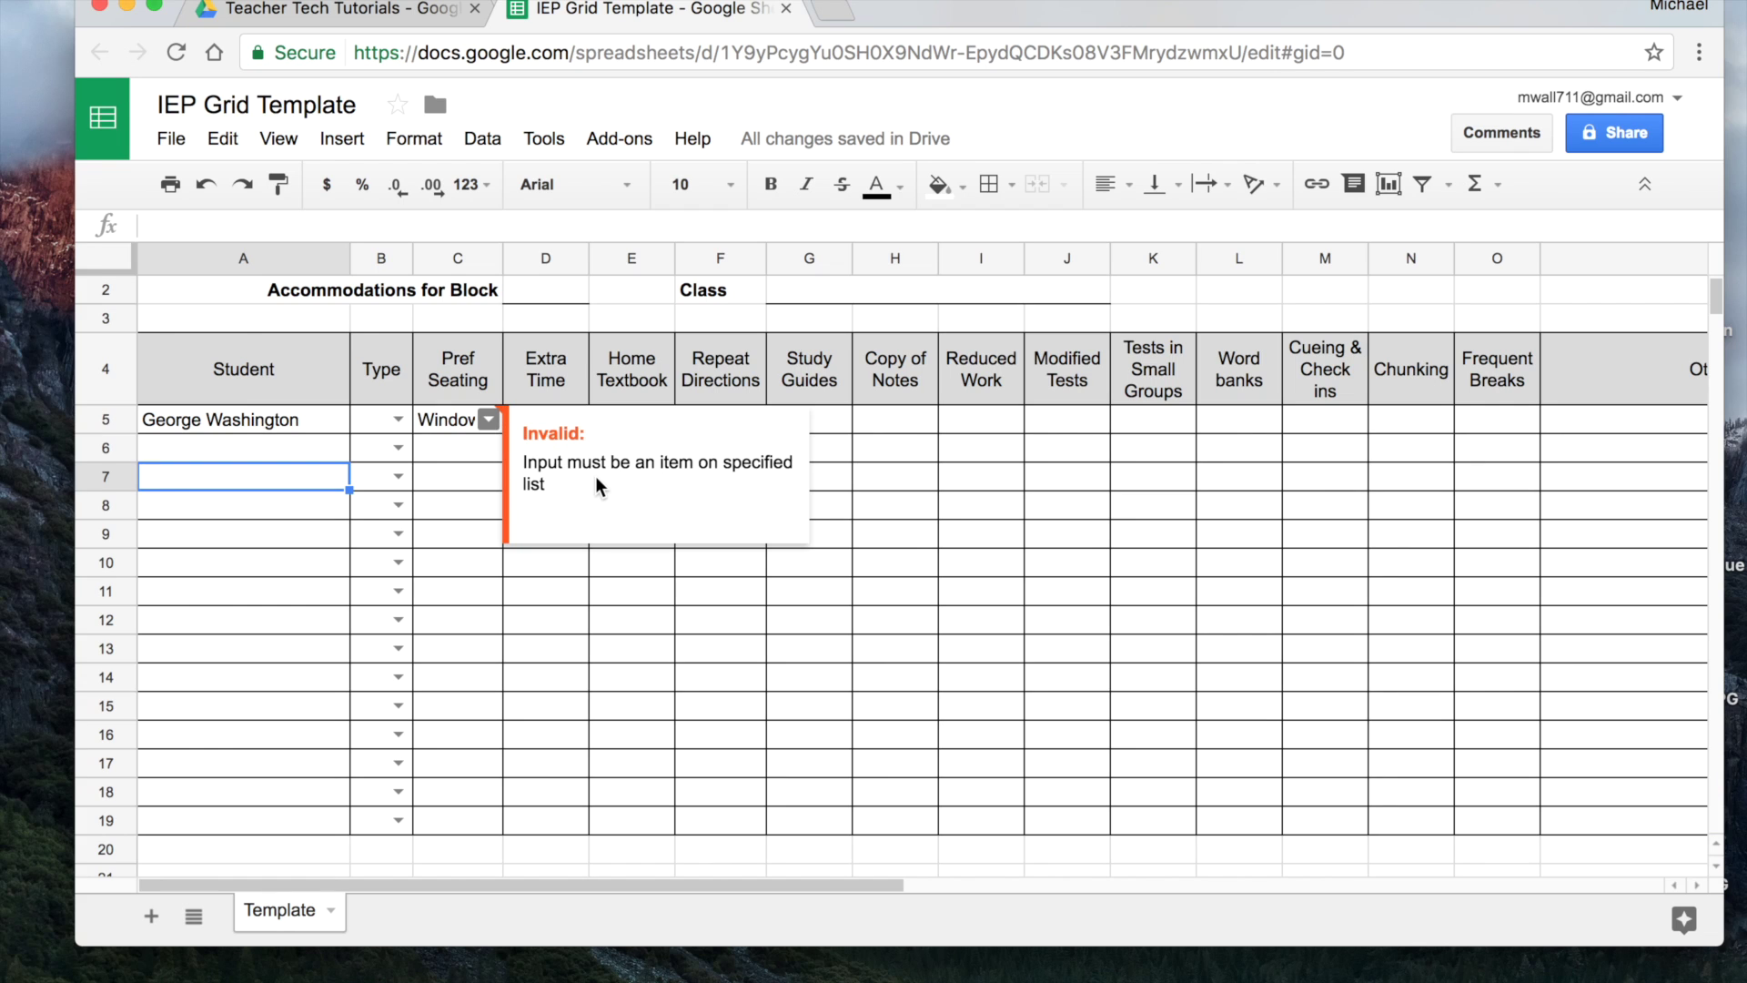
{"action": "left_click", "coordinate": [249, 537]}
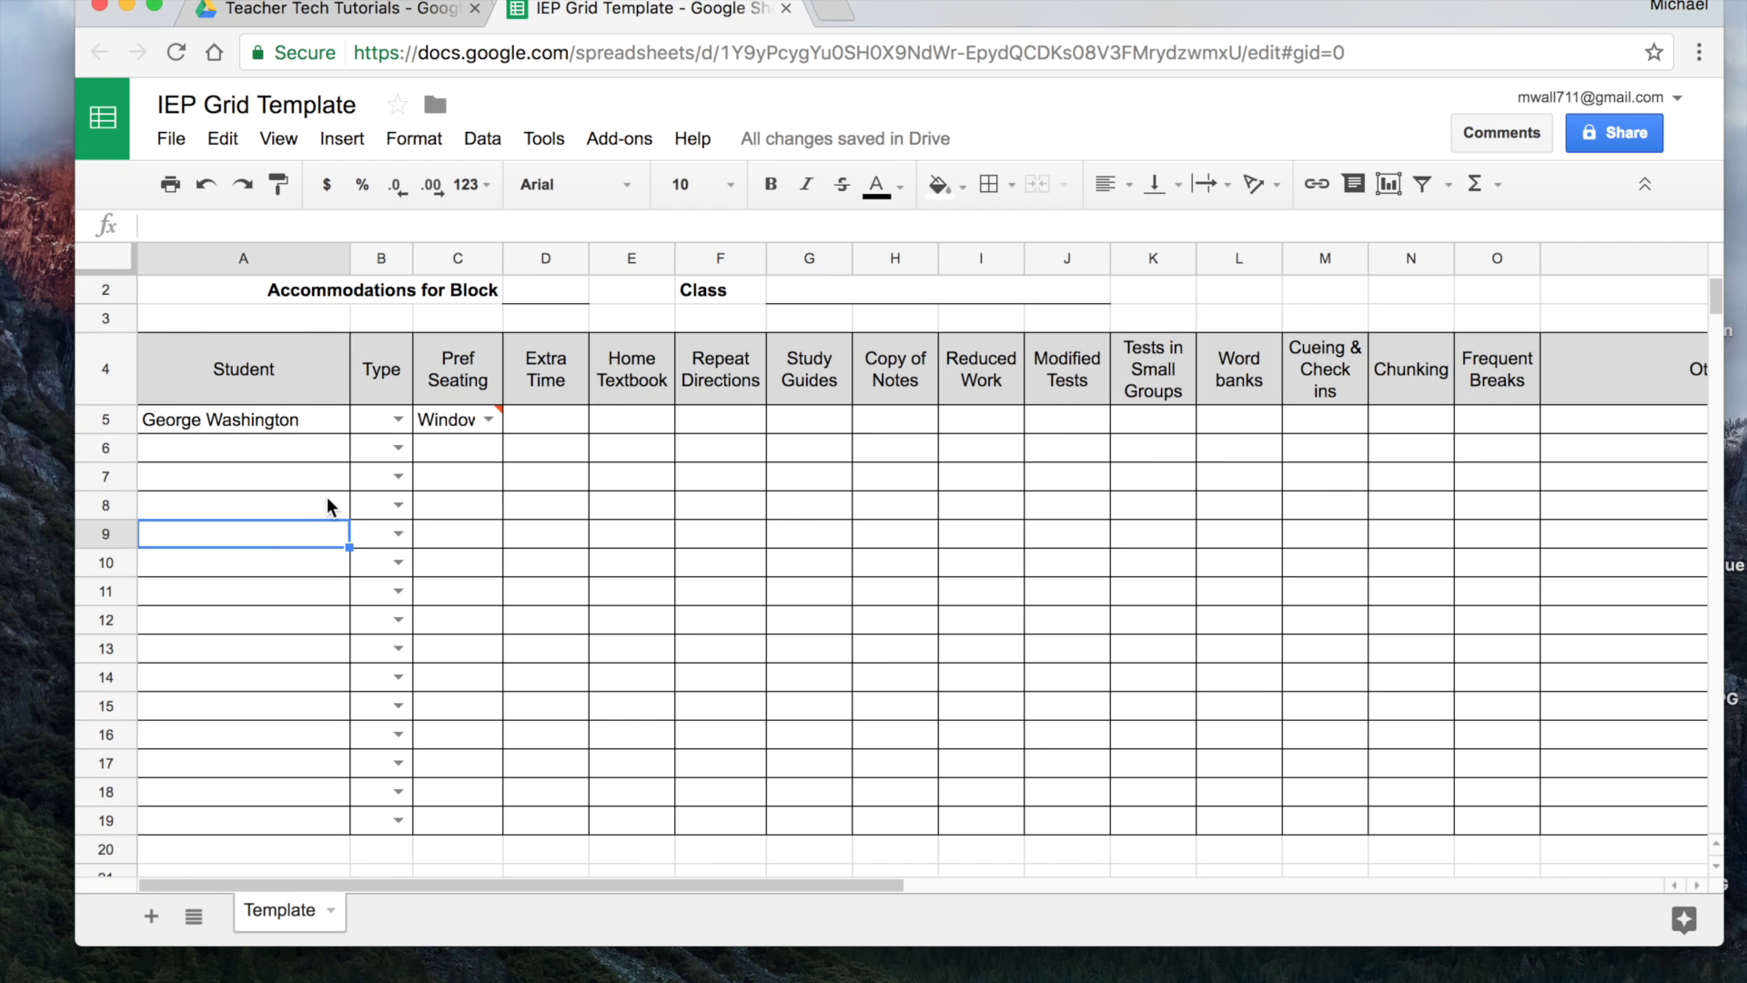
{"action": "key", "text": "super+p"}
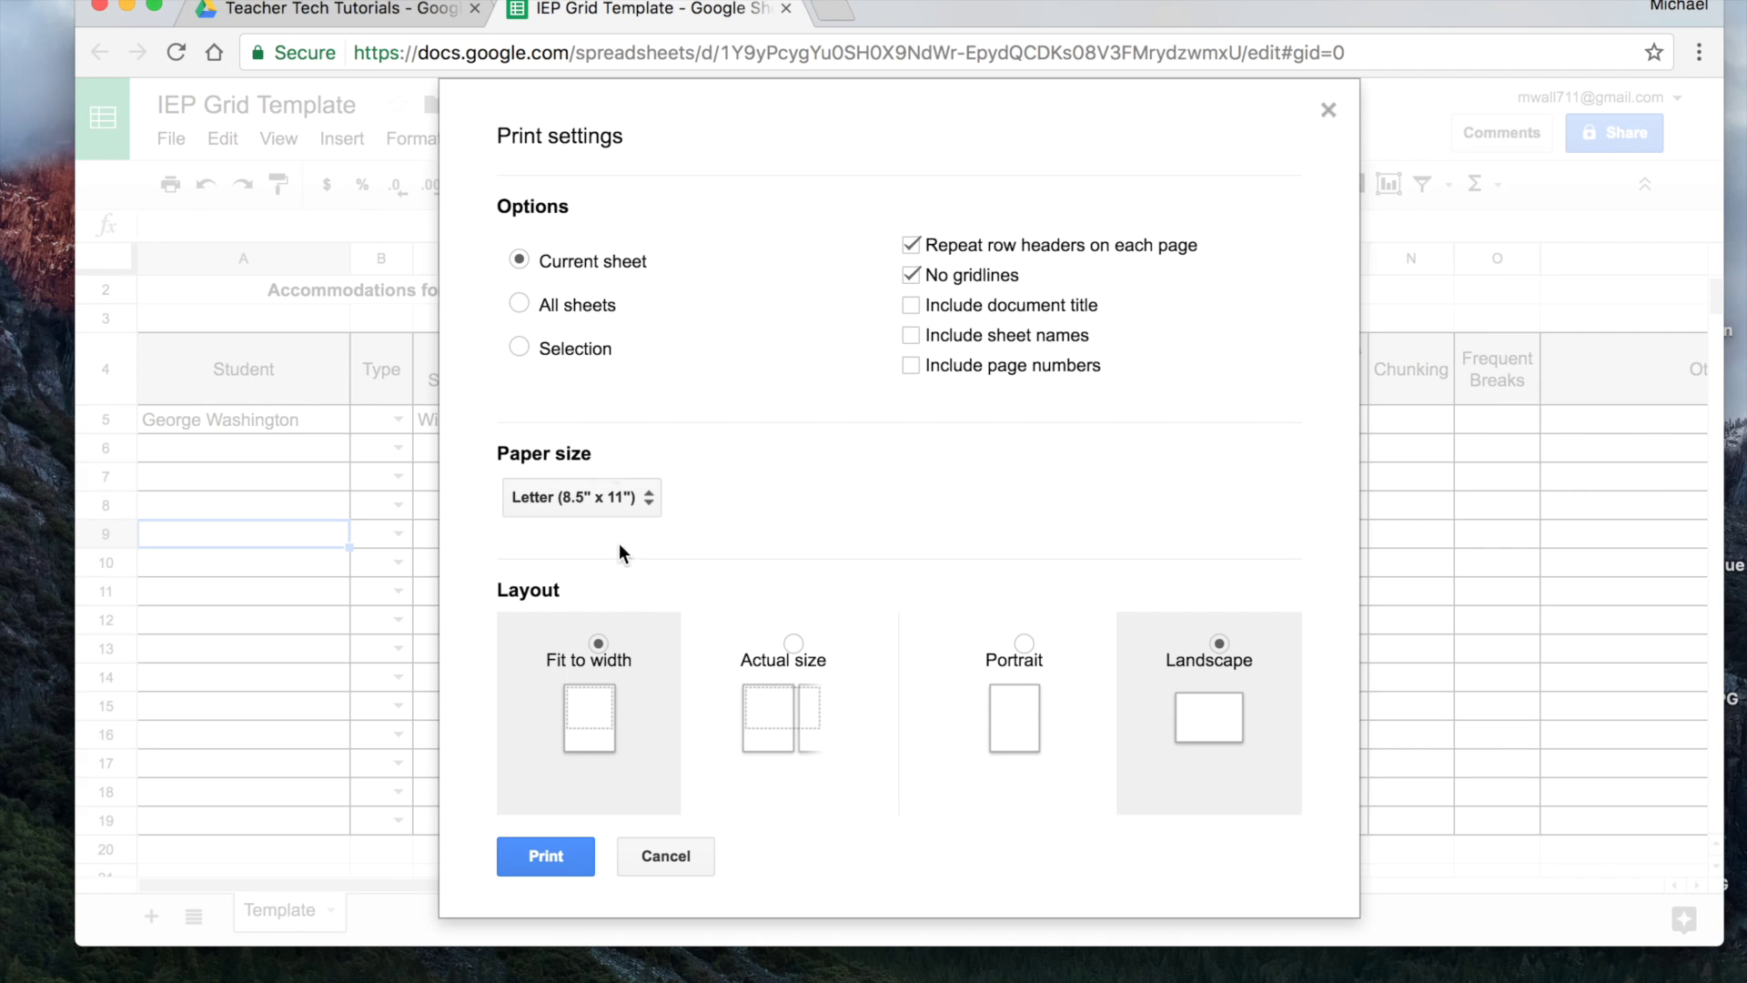
{"action": "left_click", "coordinate": [544, 856]}
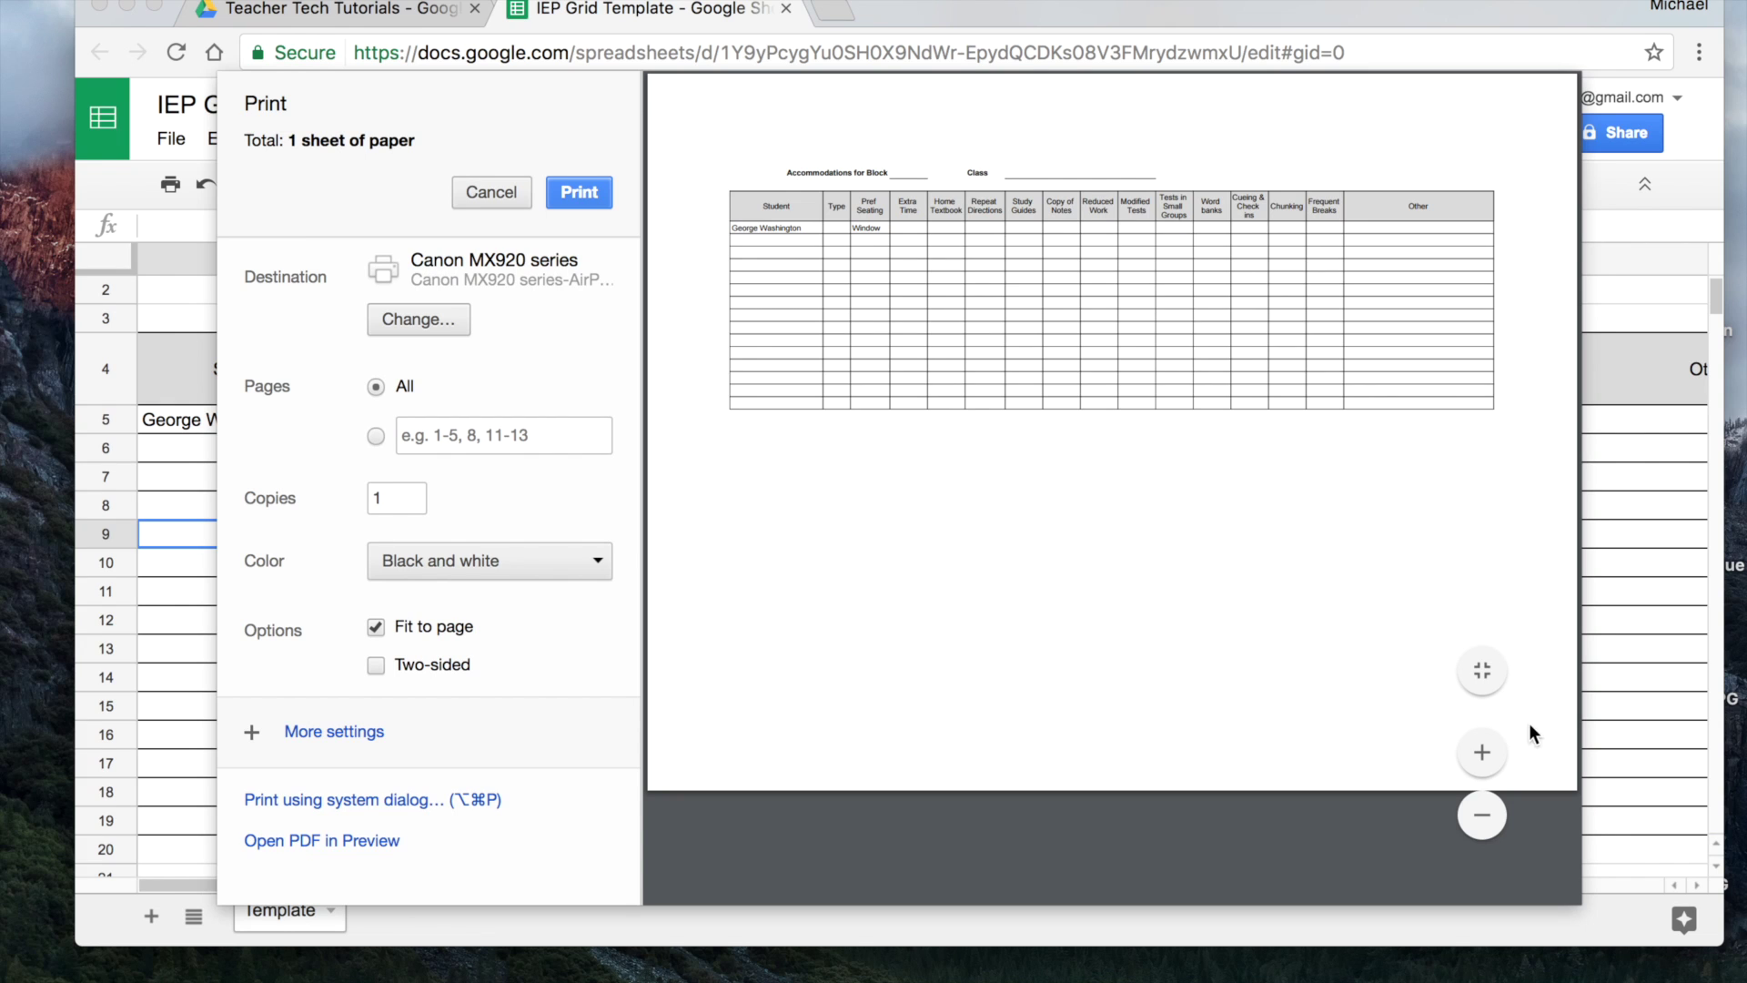
{"action": "left_click", "coordinate": [1482, 751]}
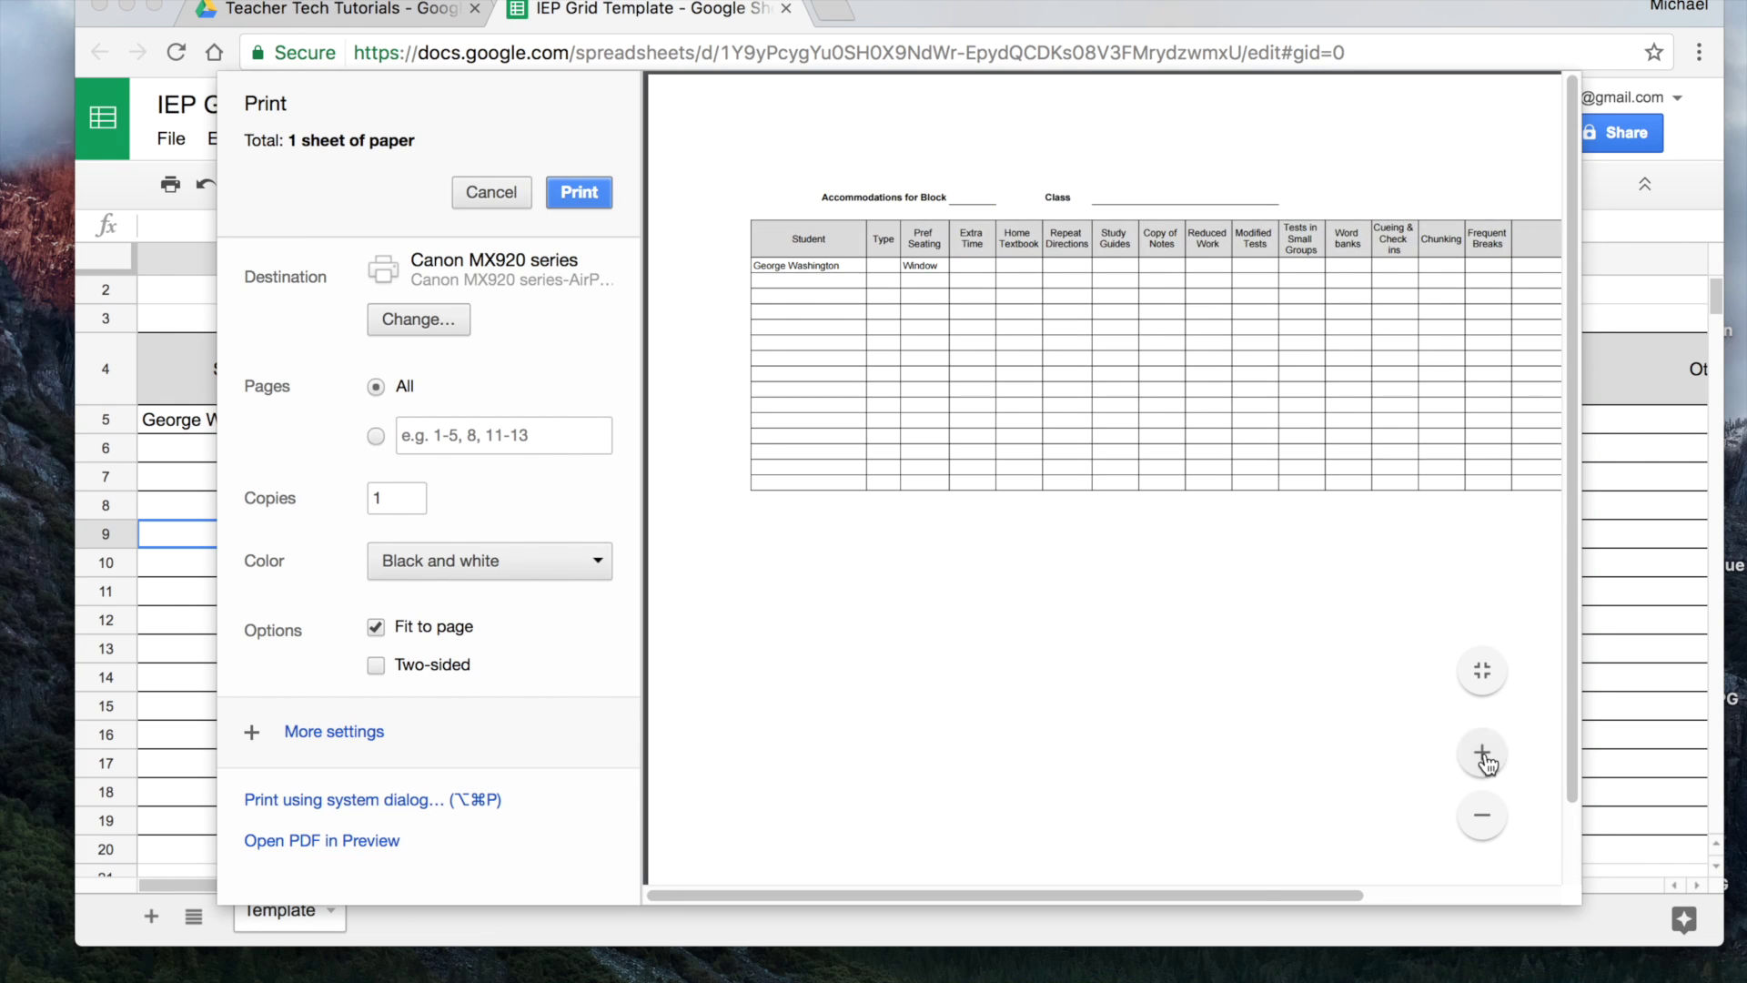
{"action": "left_click", "coordinate": [1483, 753]}
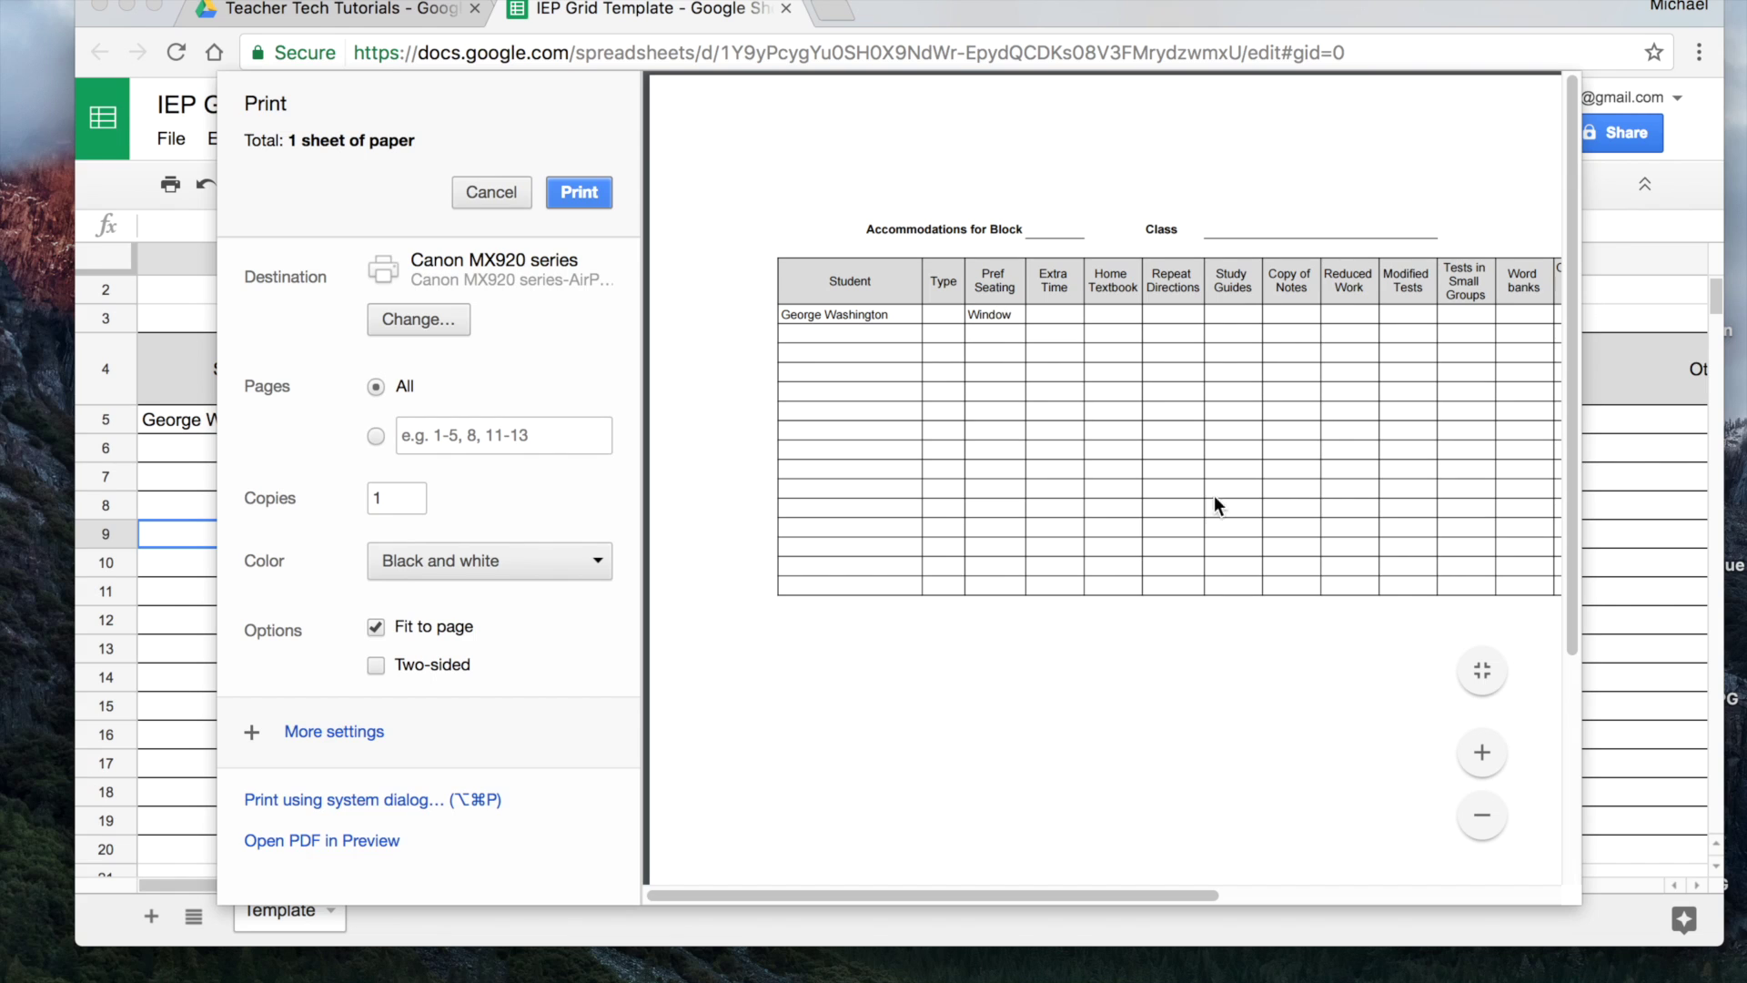
{"action": "left_click", "coordinate": [1482, 752]}
{"action": "left_click", "coordinate": [1482, 752]}
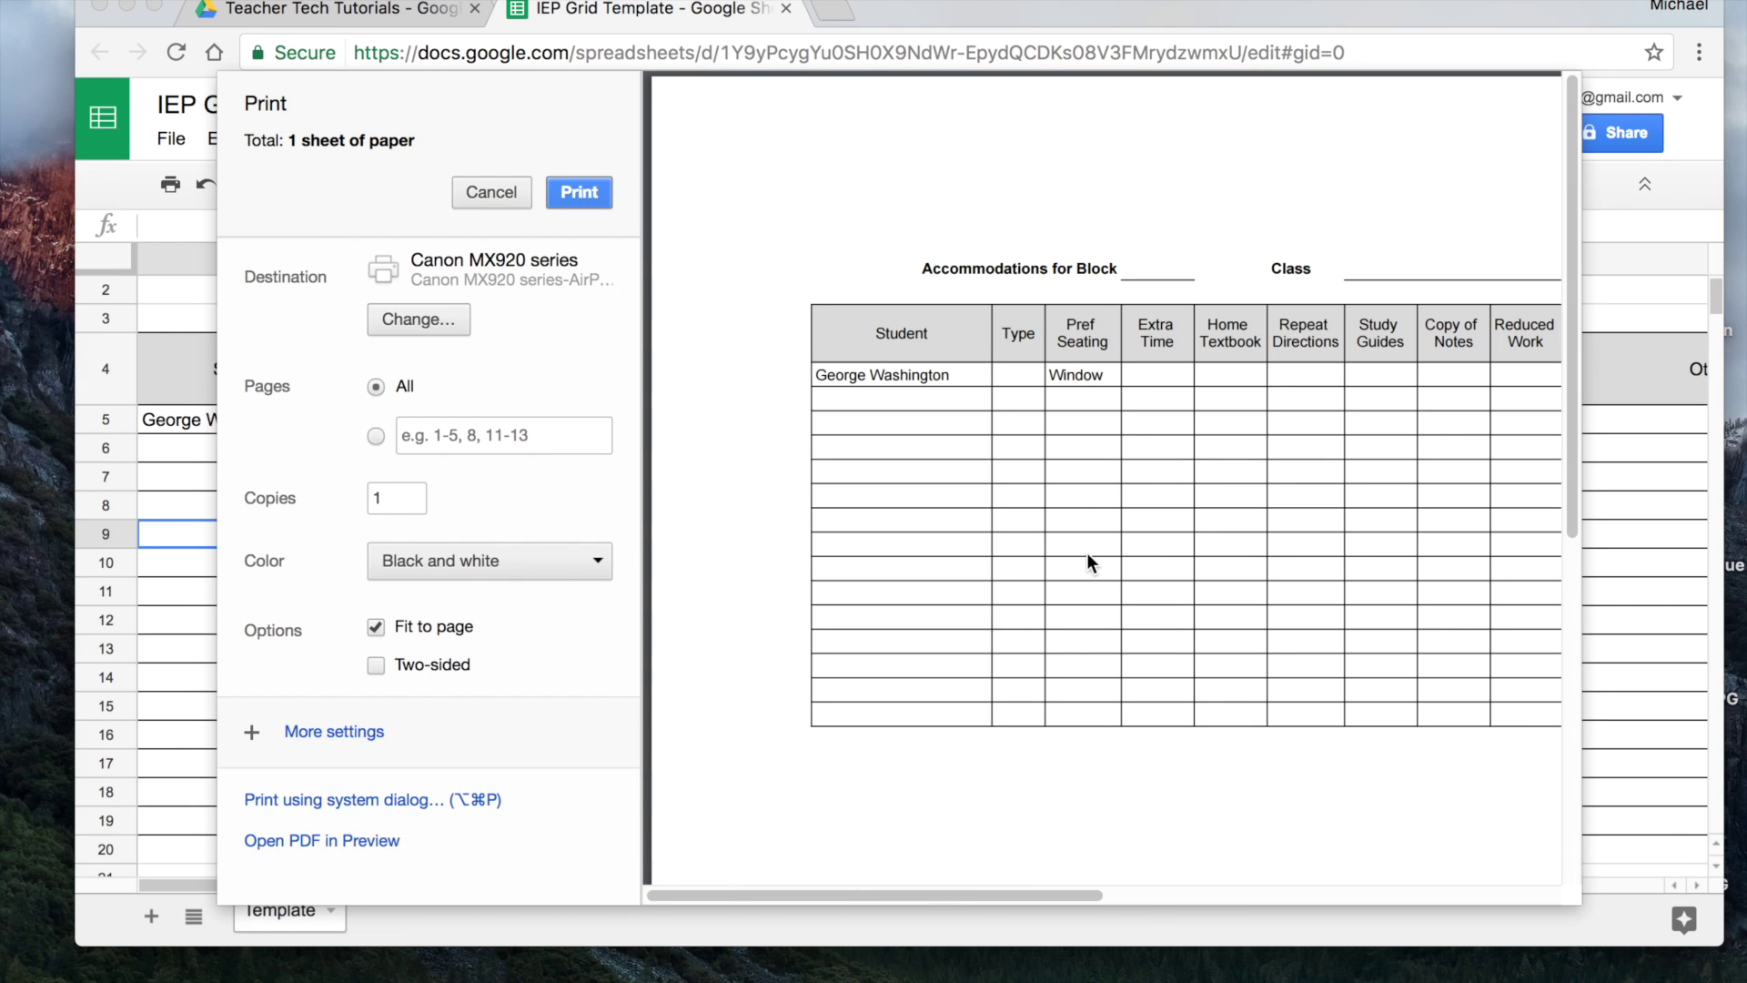
{"action": "left_click", "coordinate": [482, 193]}
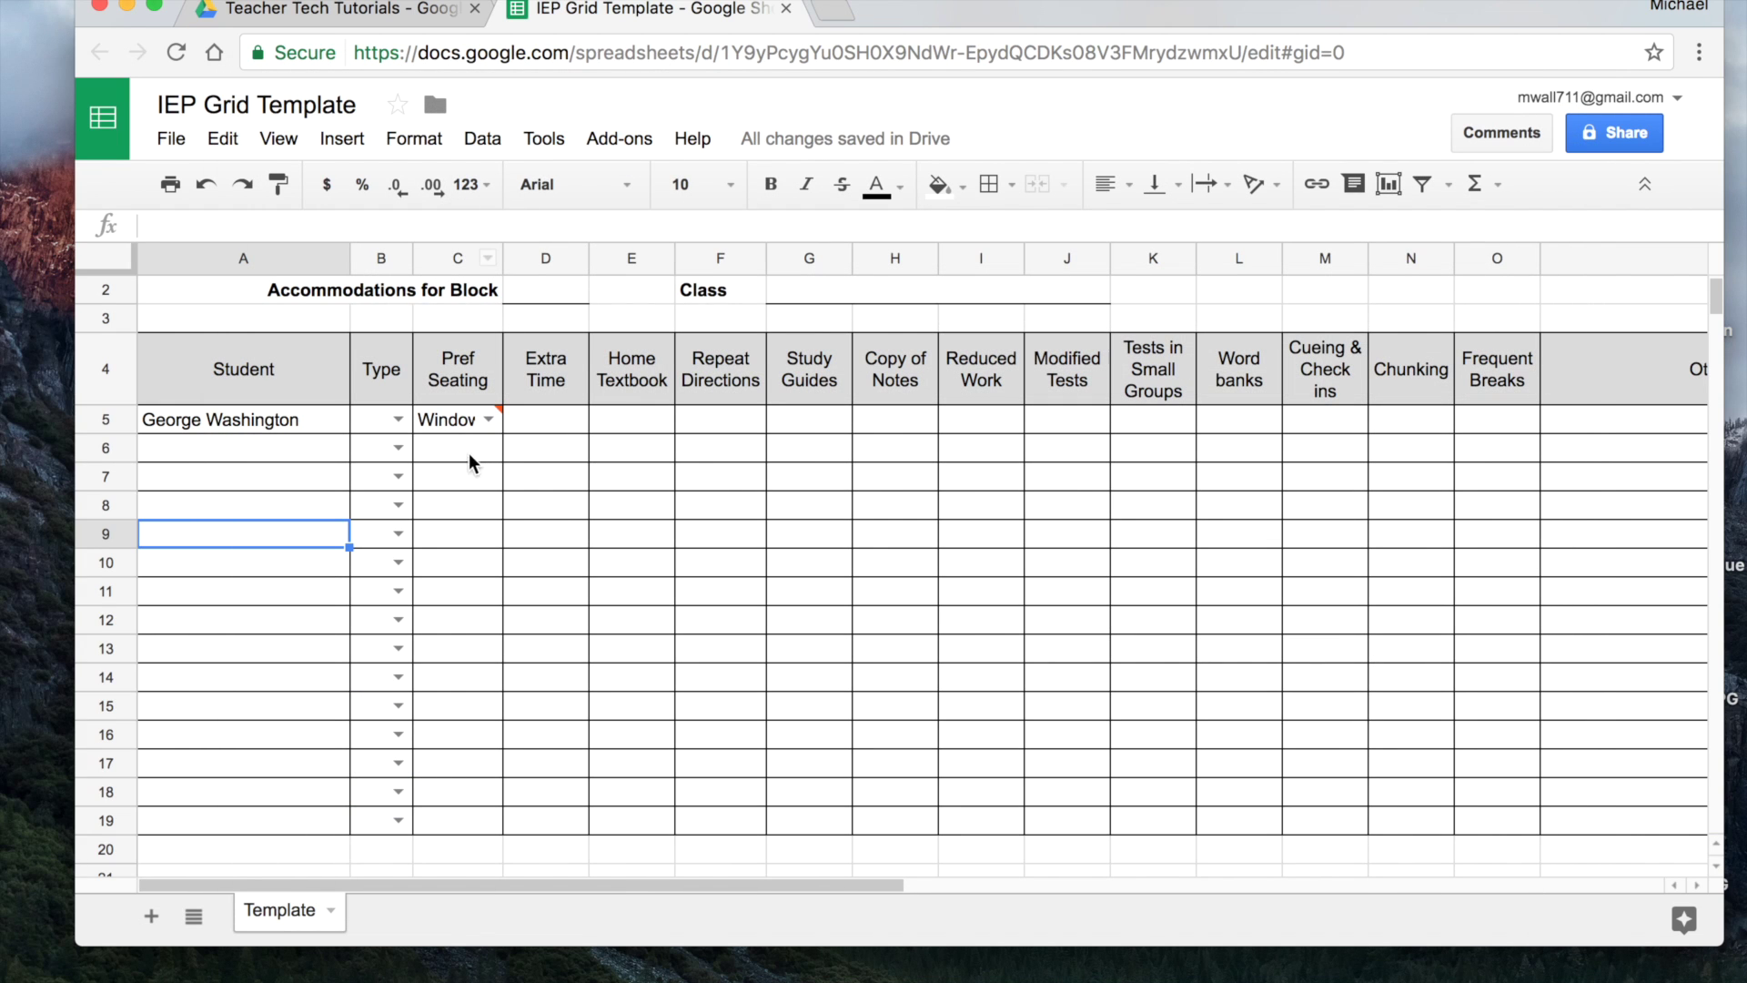
{"action": "left_click", "coordinate": [468, 420]}
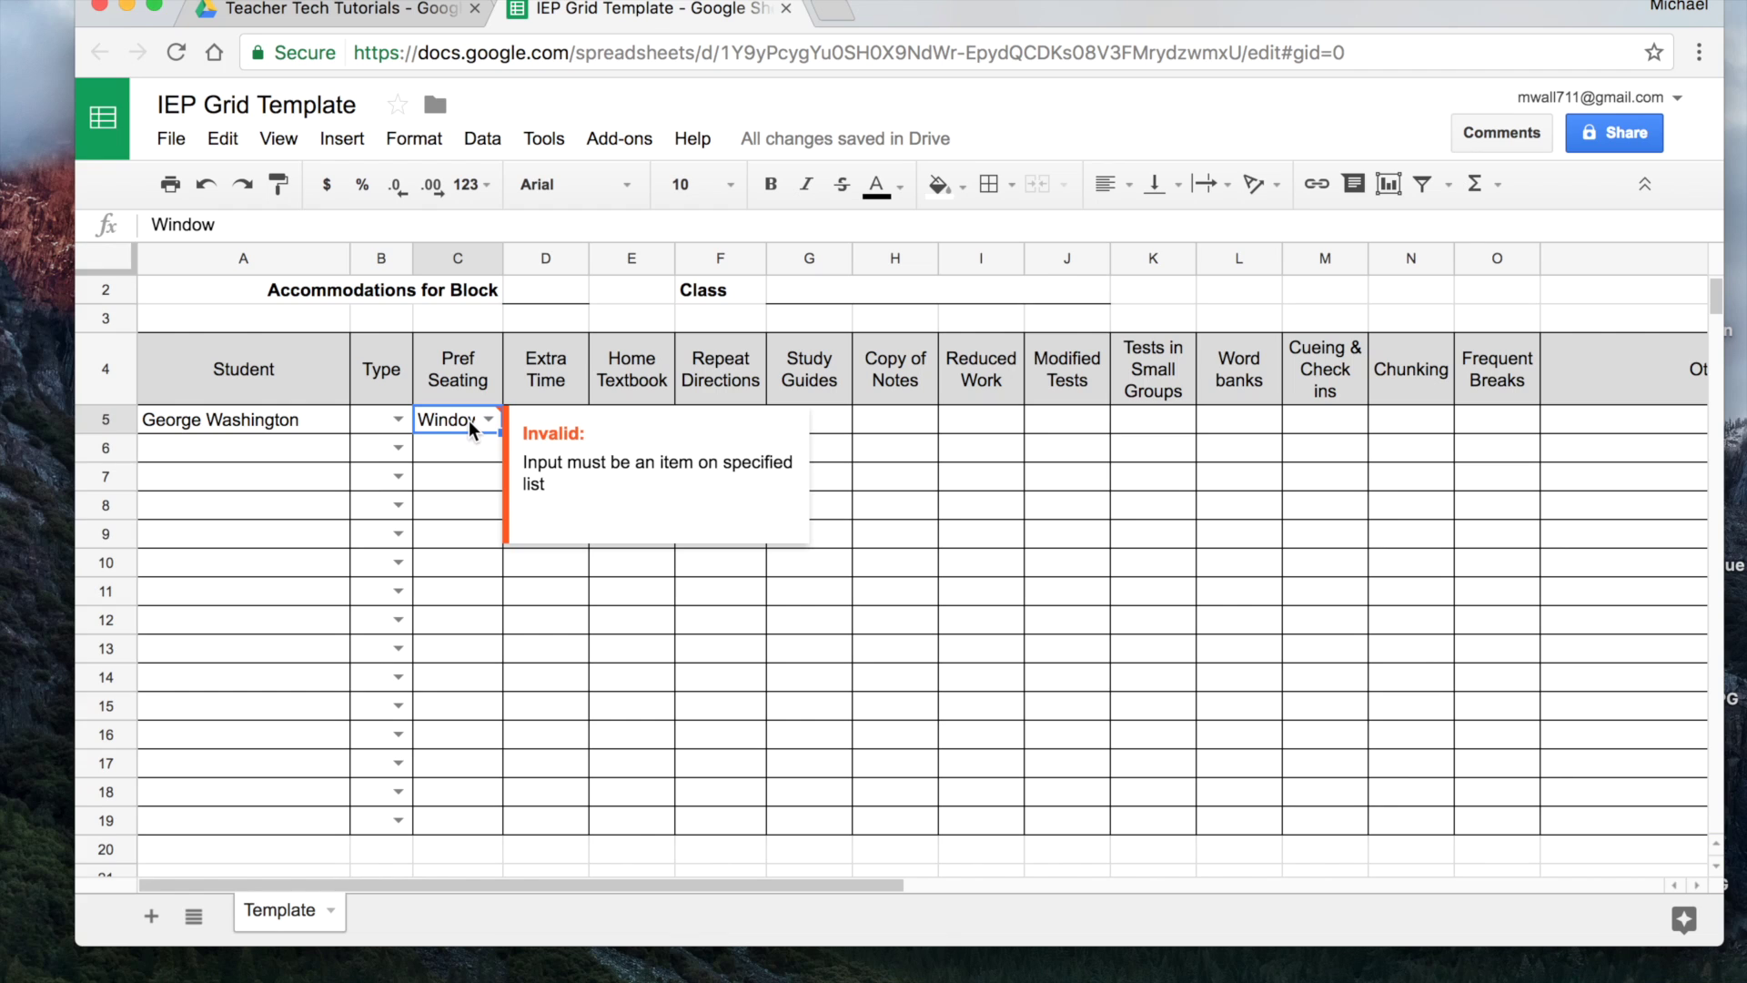
Clear 'Window' from C5 and copy its seating dropdown down through C19
{"action": "key", "text": "Delete"}
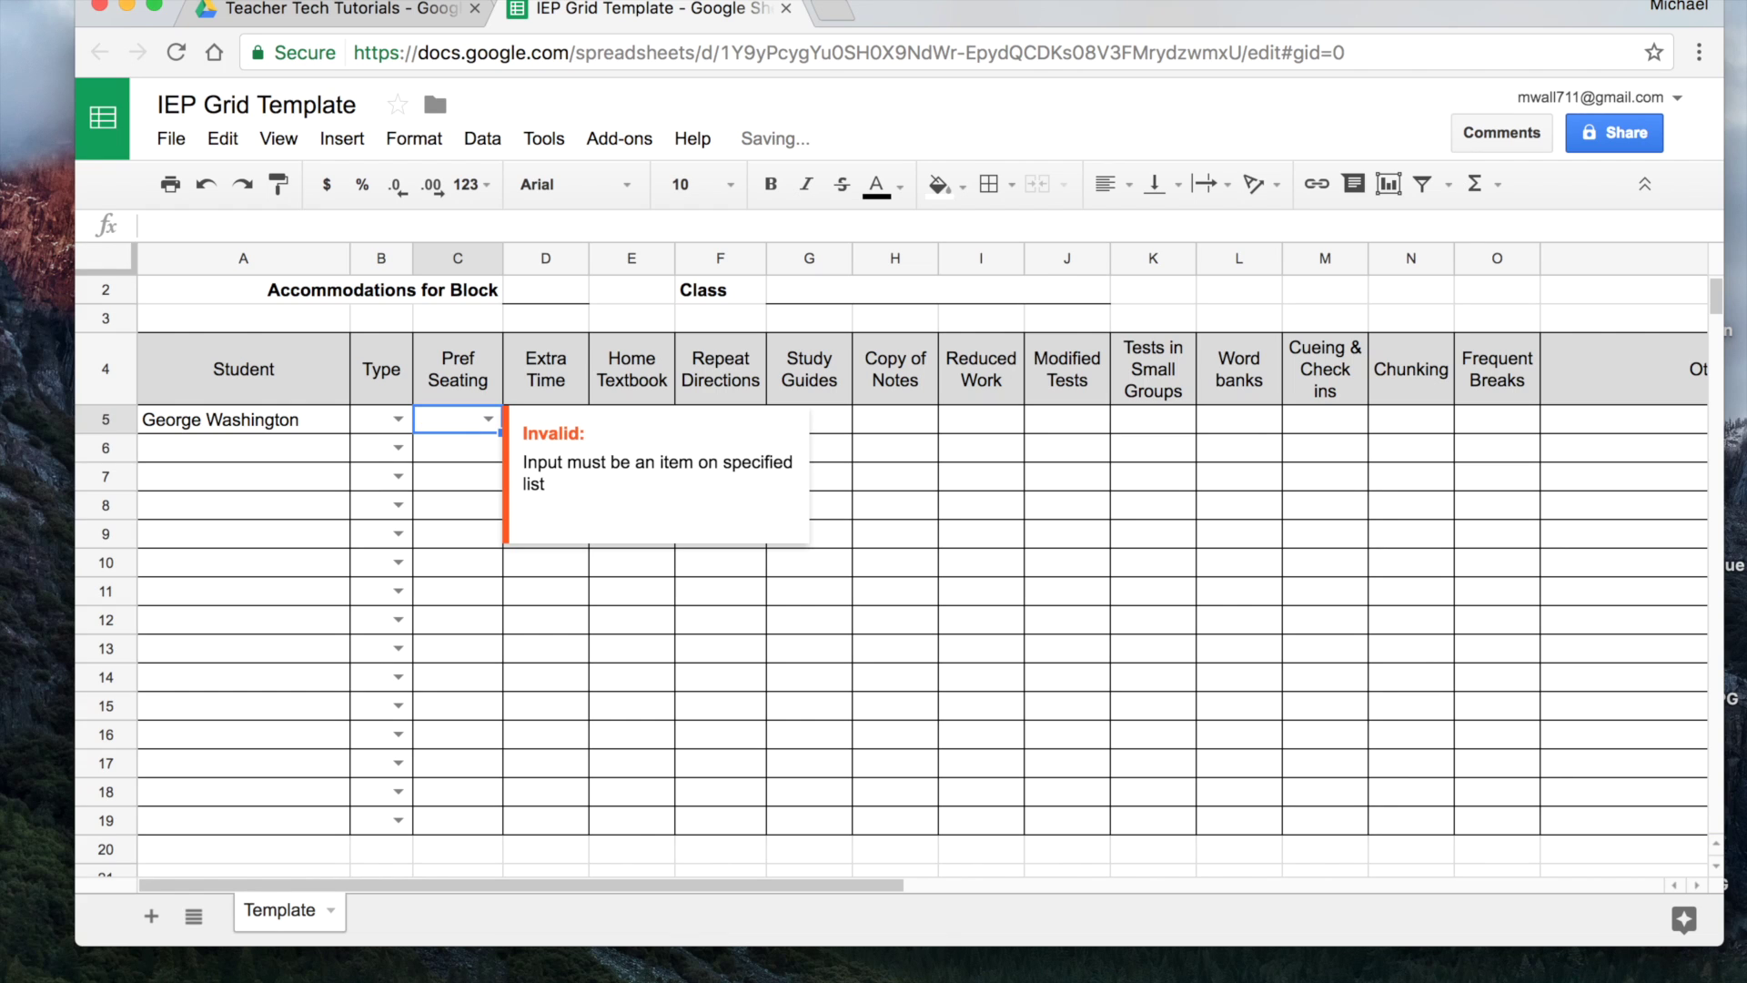
{"action": "left_click", "coordinate": [188, 505]}
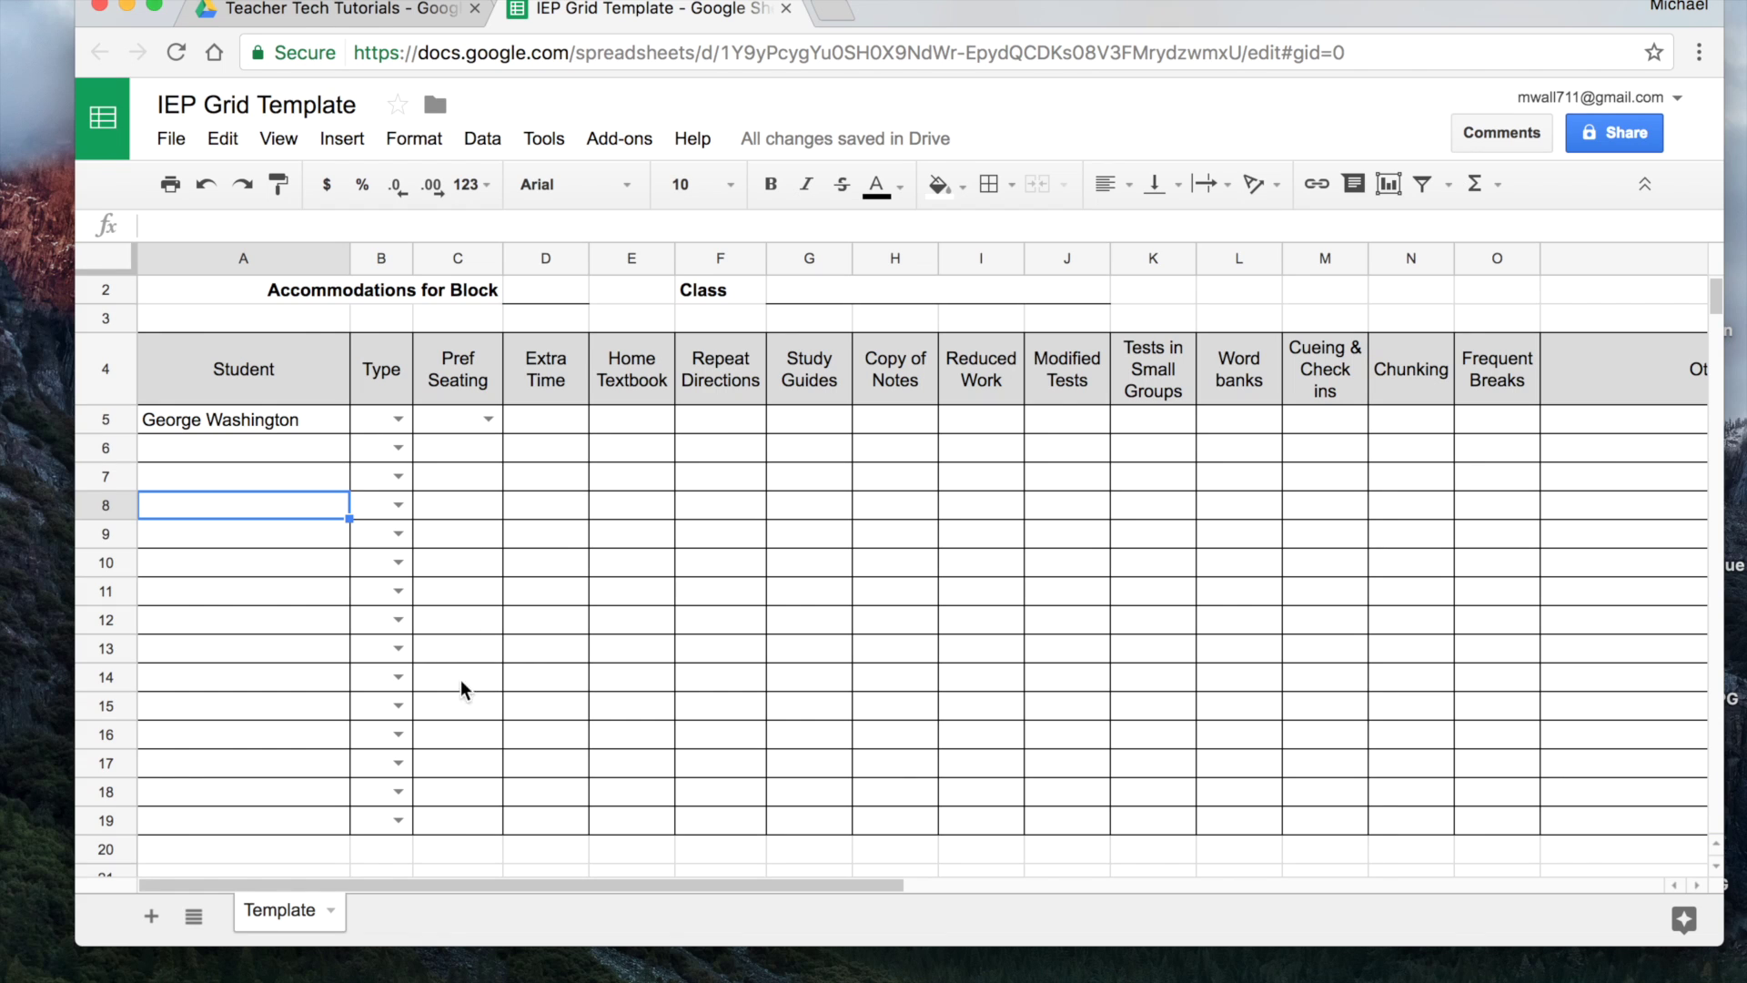
{"action": "left_click", "coordinate": [457, 423]}
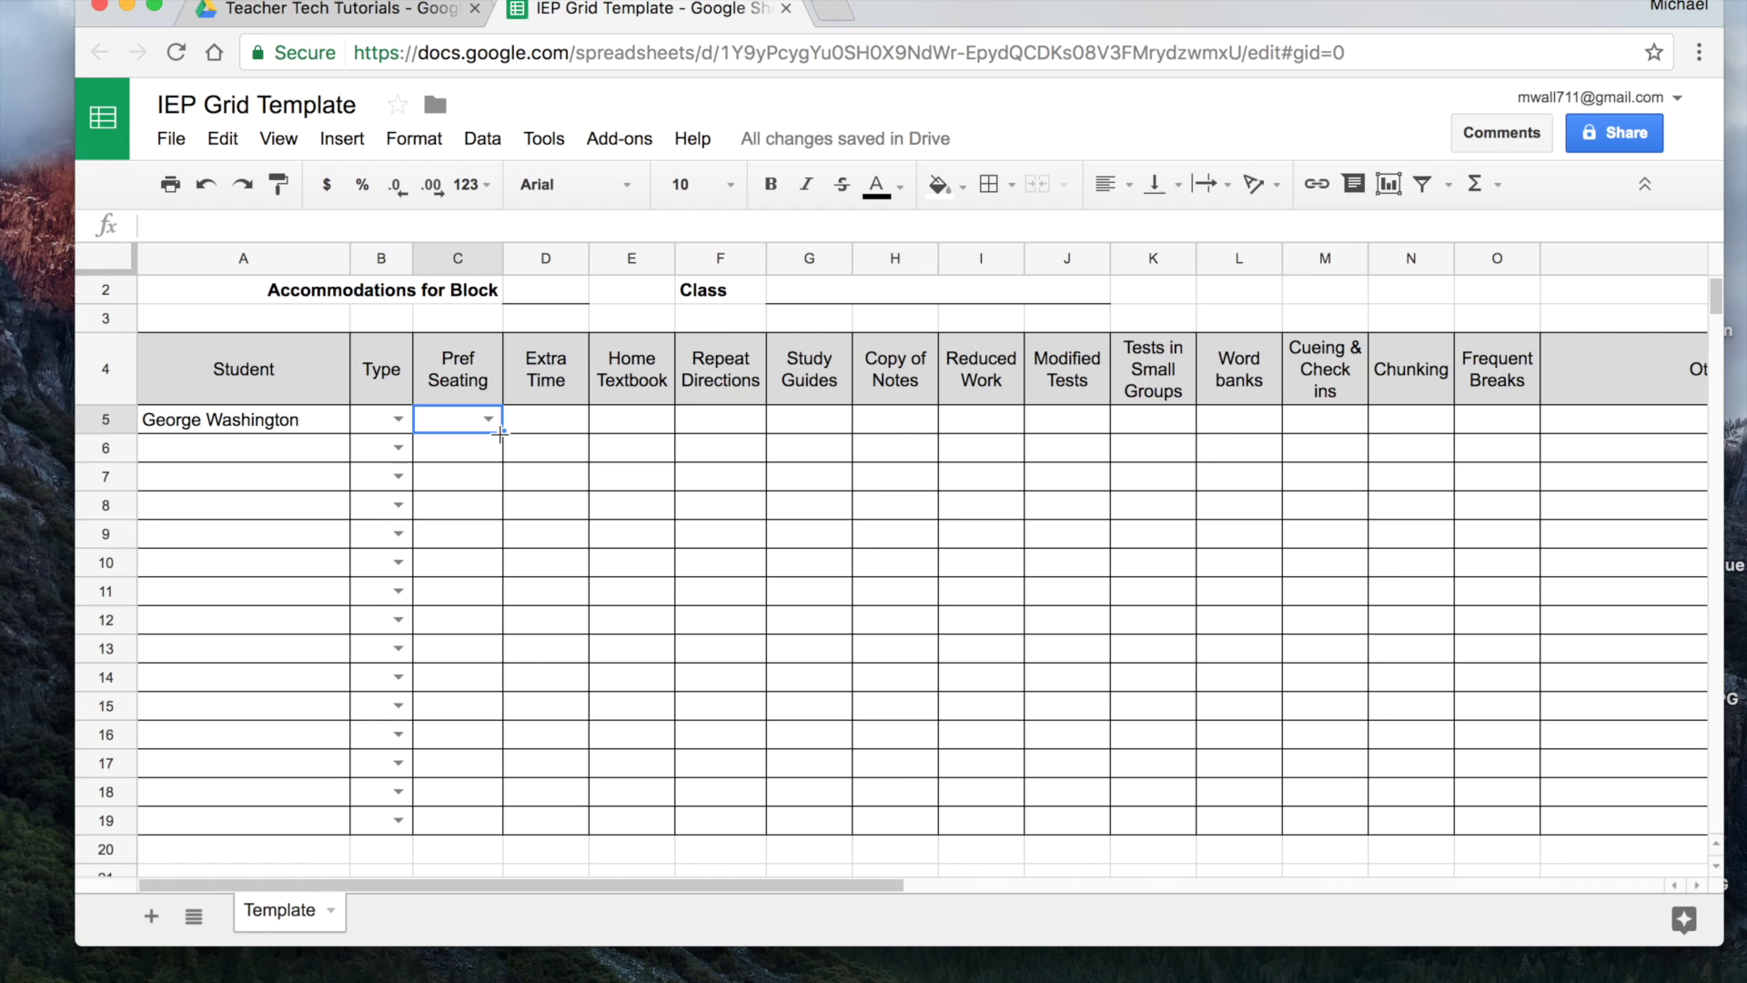
{"action": "left_click_drag", "start_coordinate": [500, 433], "coordinate": [495, 816]}
{"action": "left_click", "coordinate": [302, 572]}
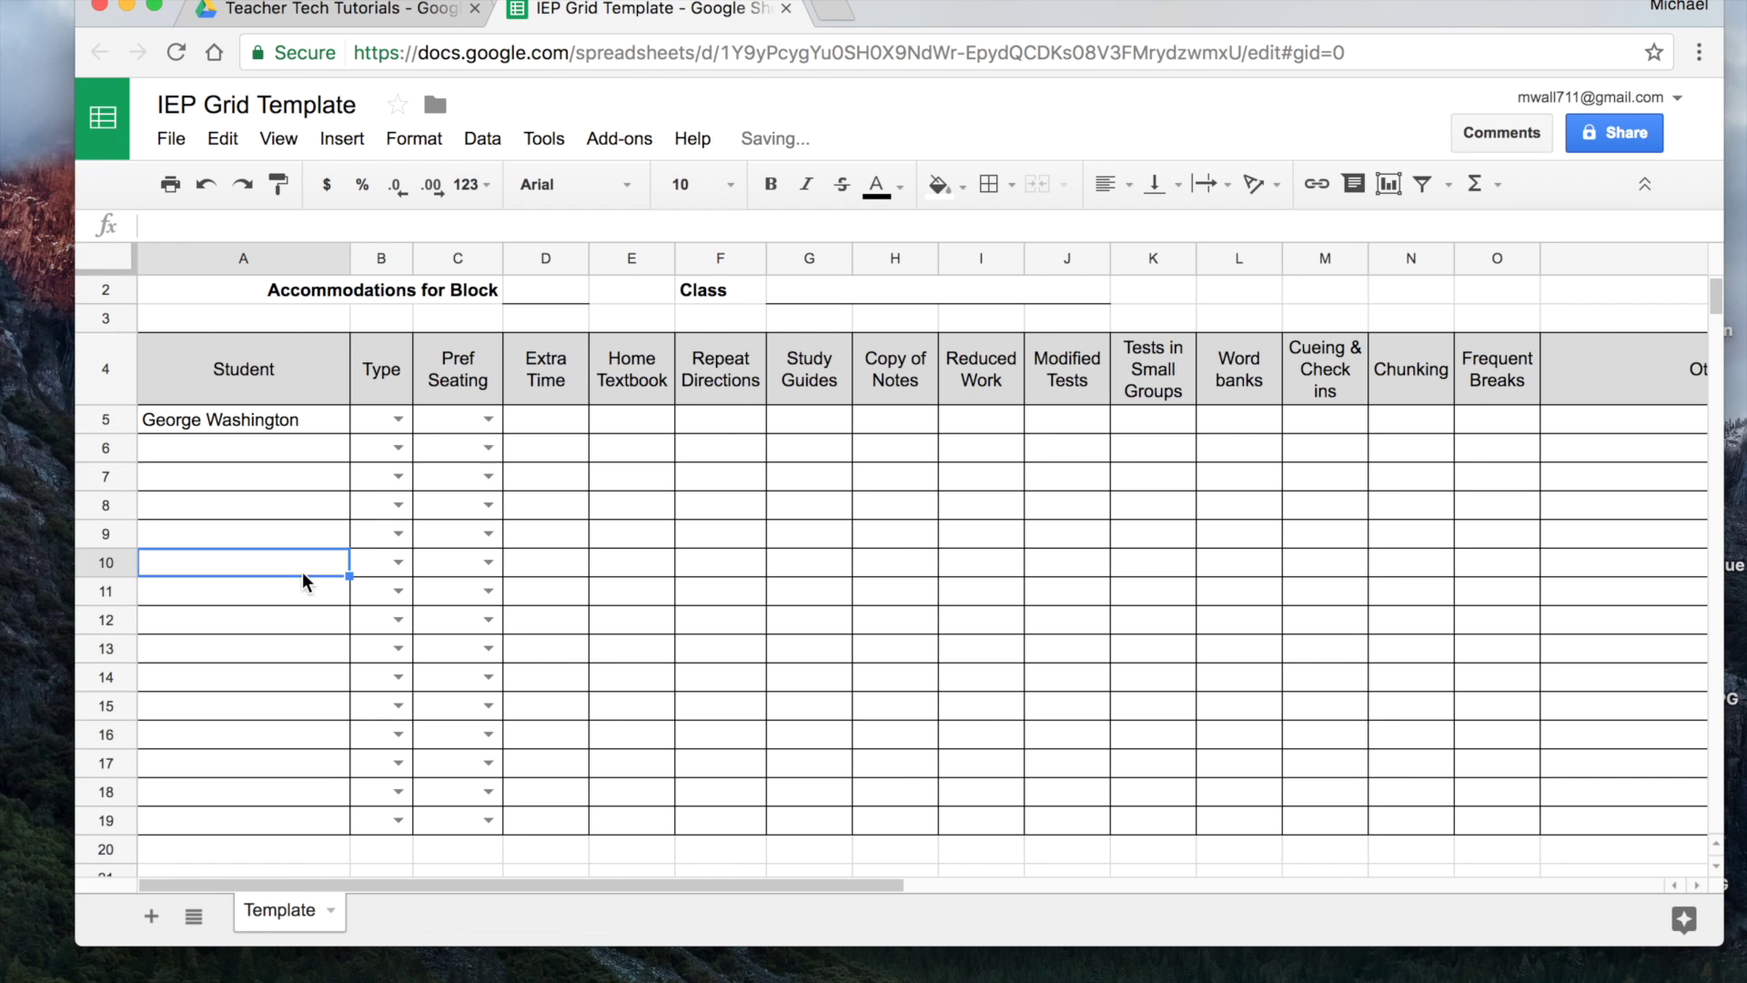
Check the seating choice lists in C10 and C7
{"action": "left_click", "coordinate": [485, 564]}
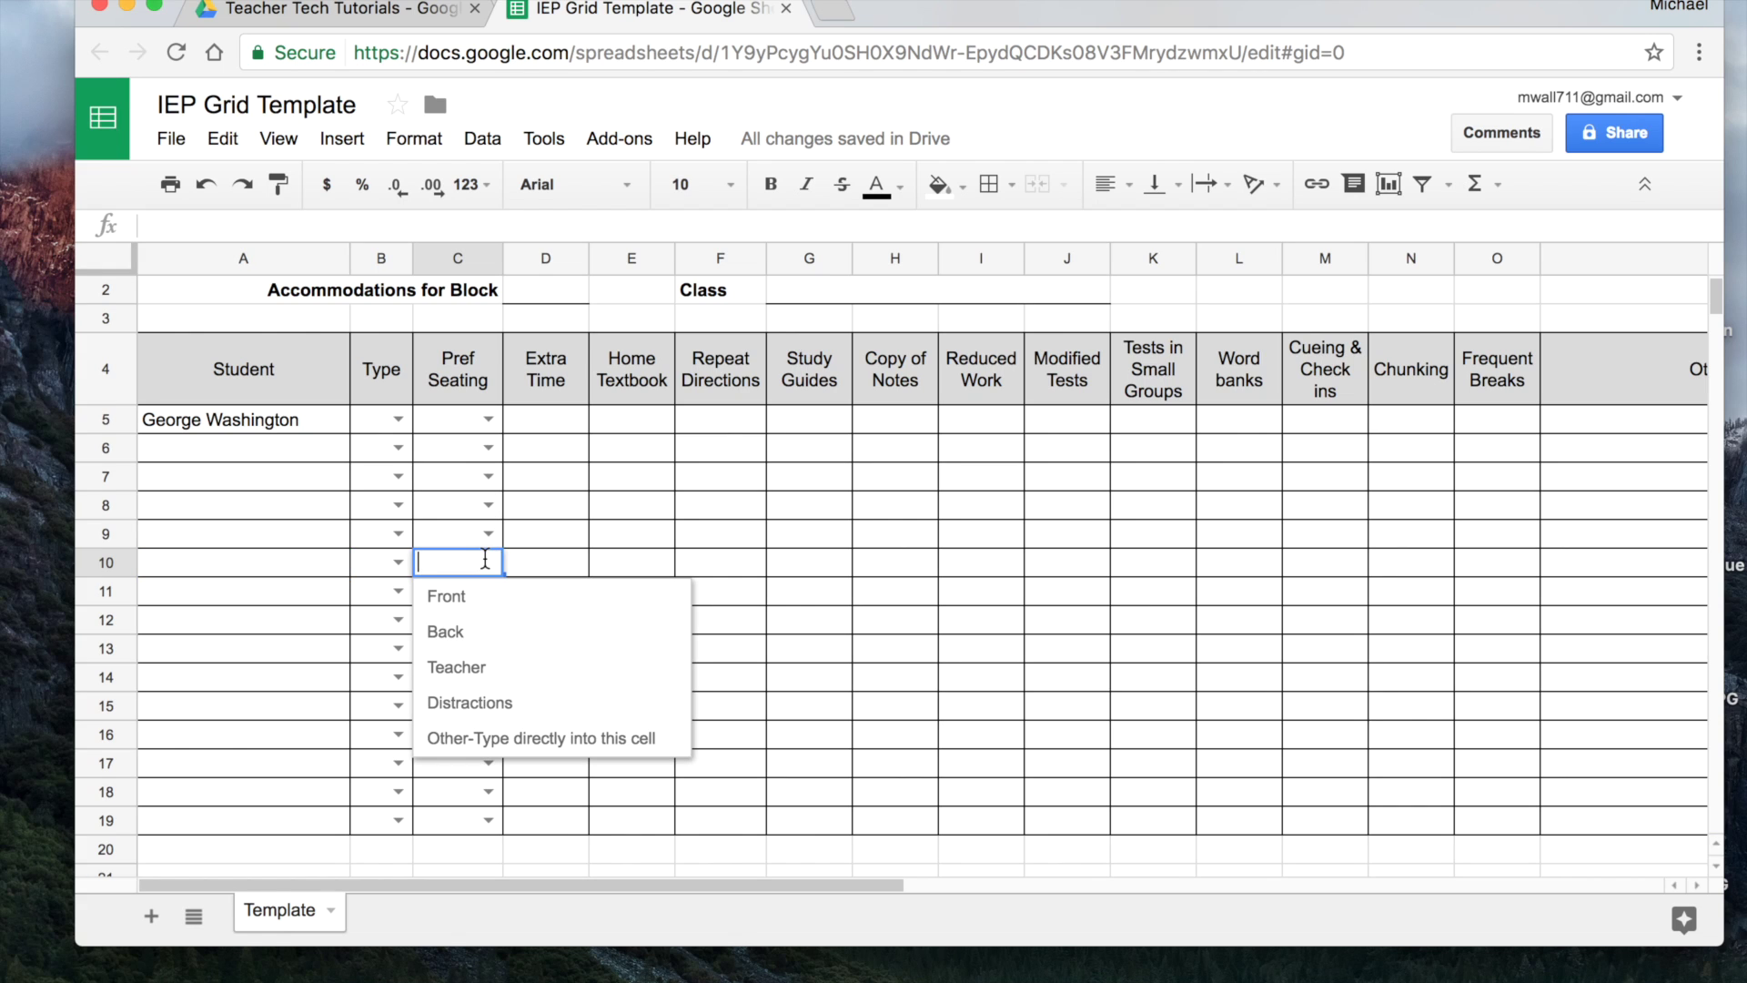
{"action": "left_click", "coordinate": [495, 505]}
{"action": "left_click", "coordinate": [292, 533]}
{"action": "left_click", "coordinate": [490, 476]}
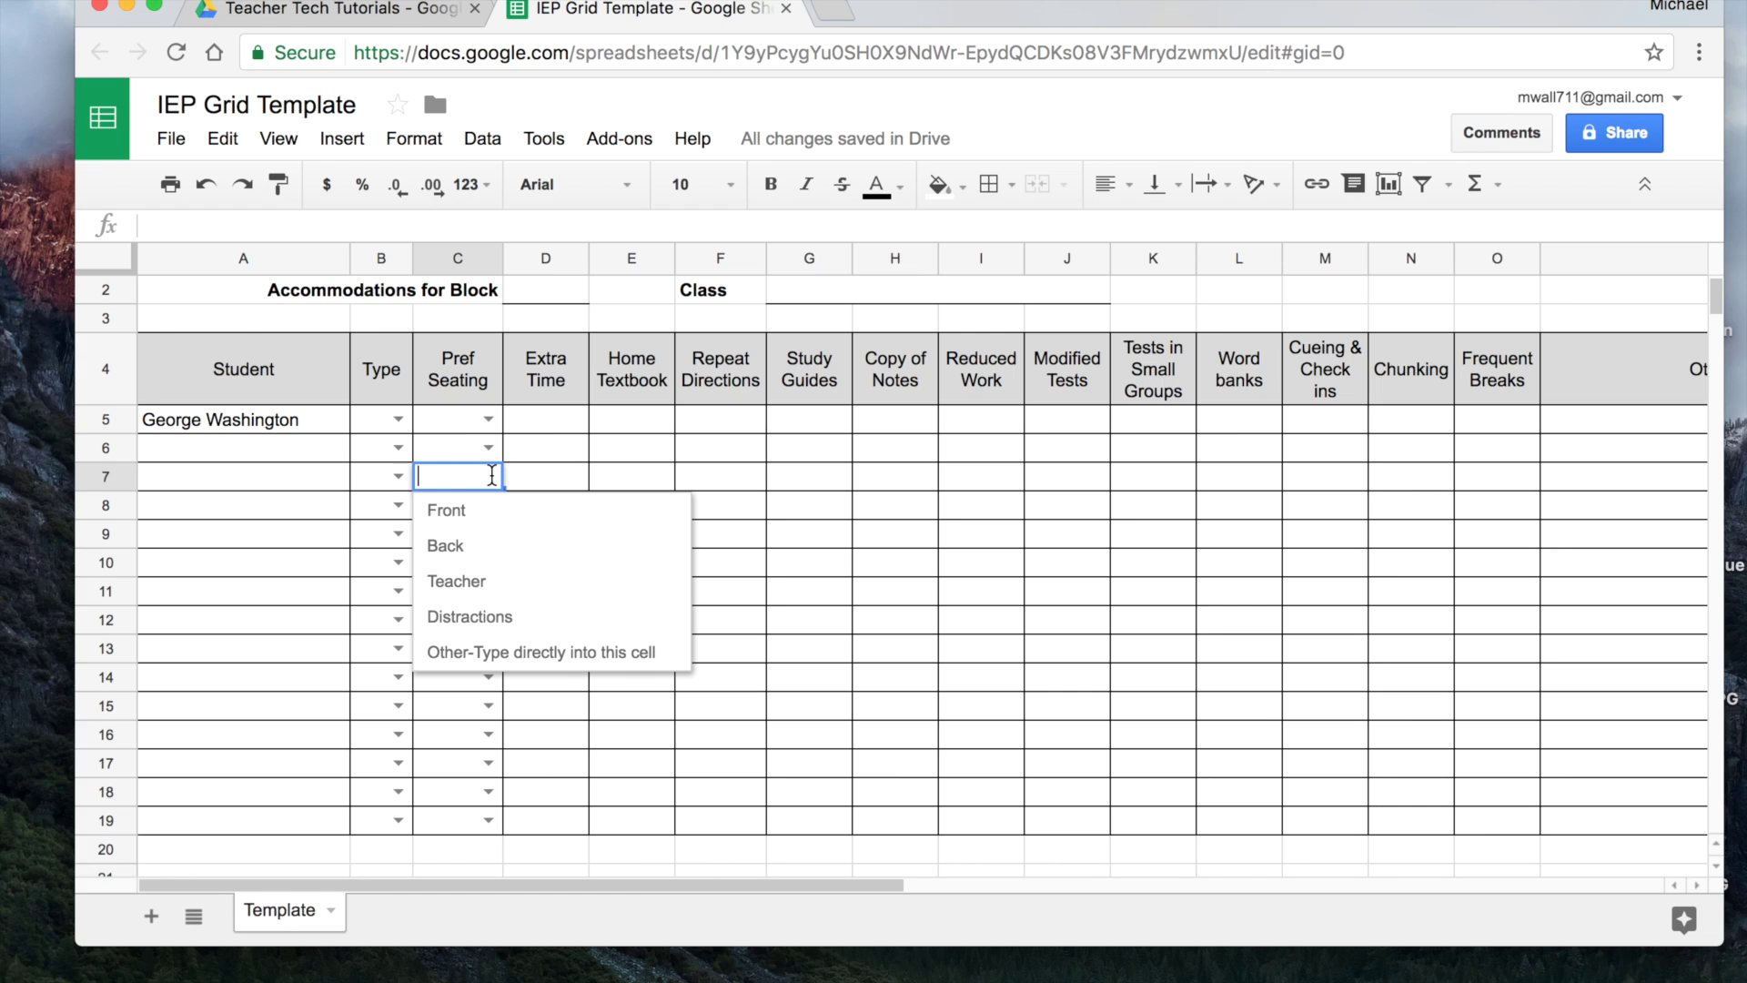
{"action": "left_click", "coordinate": [259, 508]}
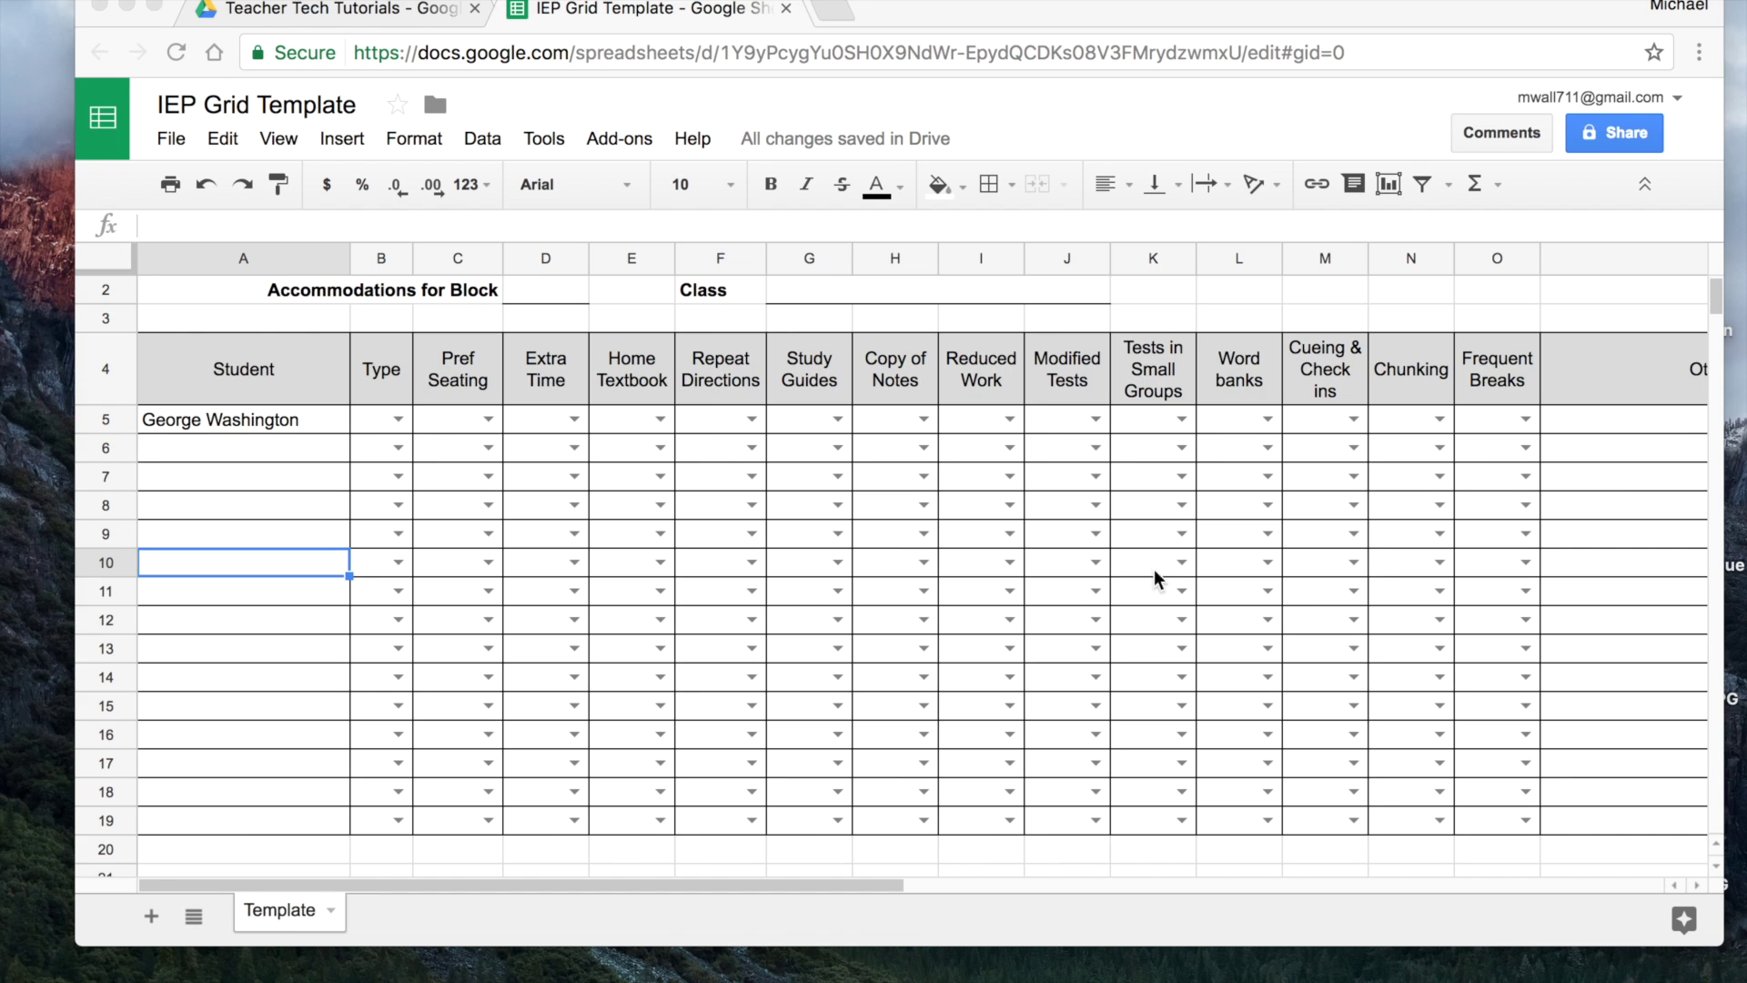
Check the Yes/Other choice lists in Repeat Directions F6 and Copy of Notes H9
{"action": "double_click", "coordinate": [752, 448]}
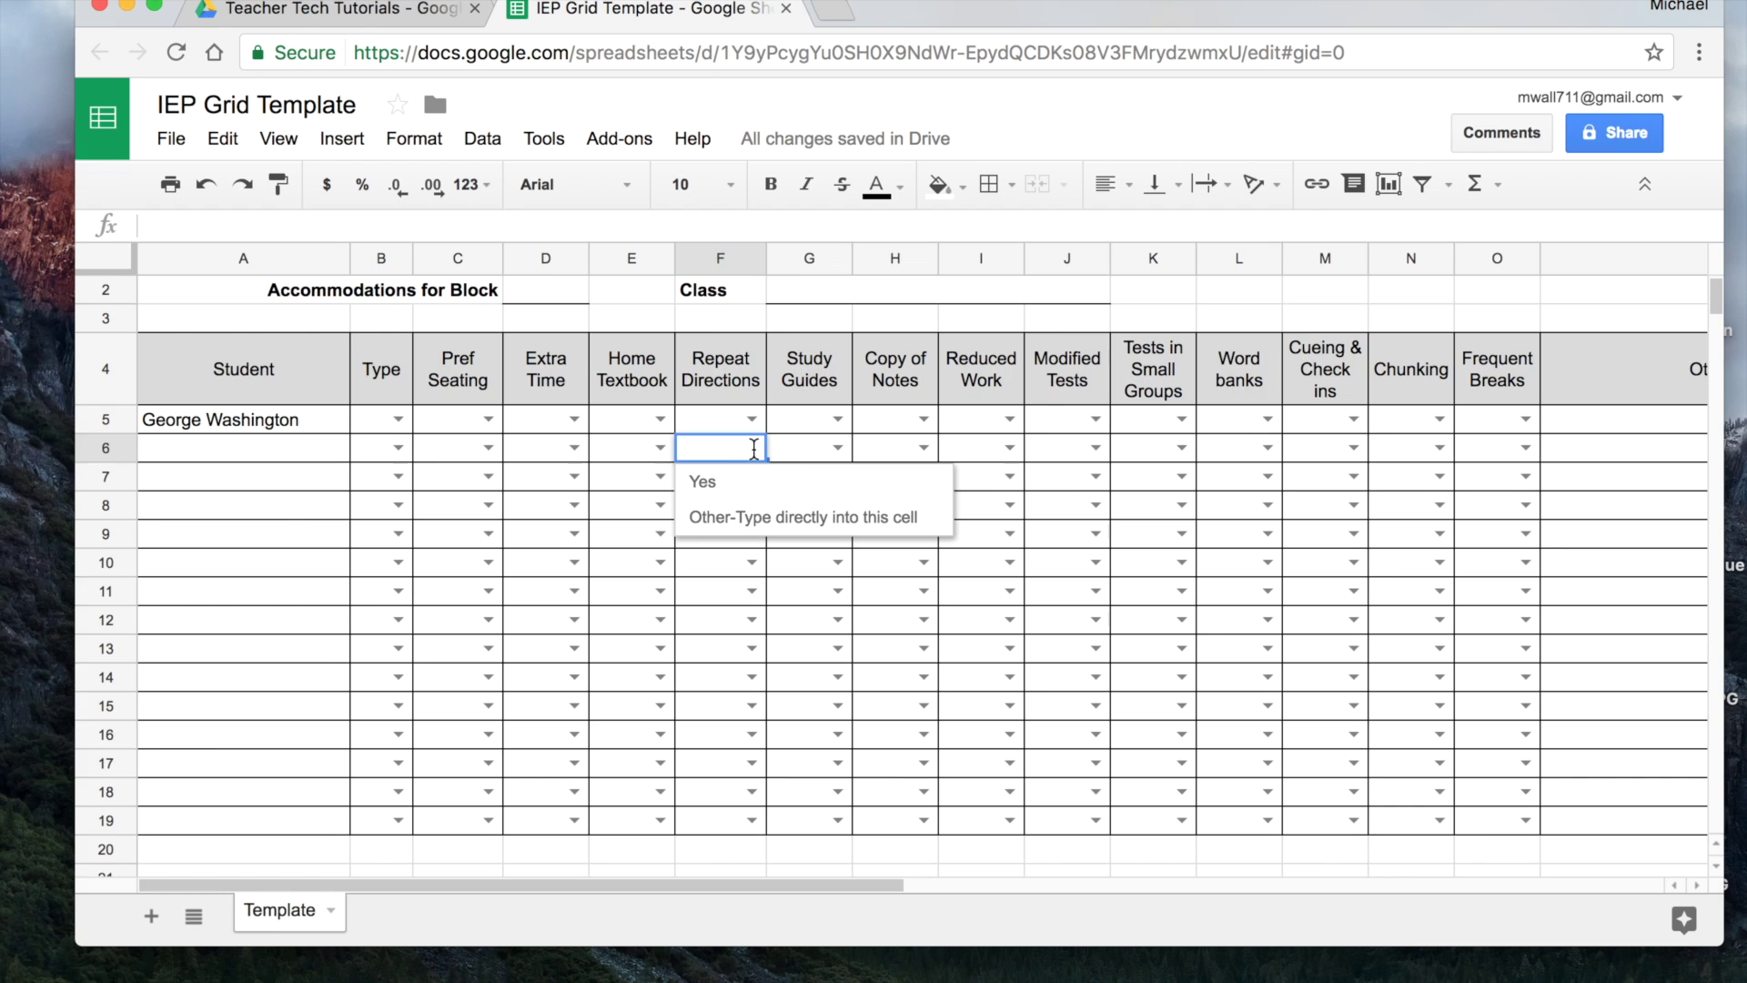
{"action": "left_click", "coordinate": [884, 591]}
{"action": "left_click", "coordinate": [254, 511]}
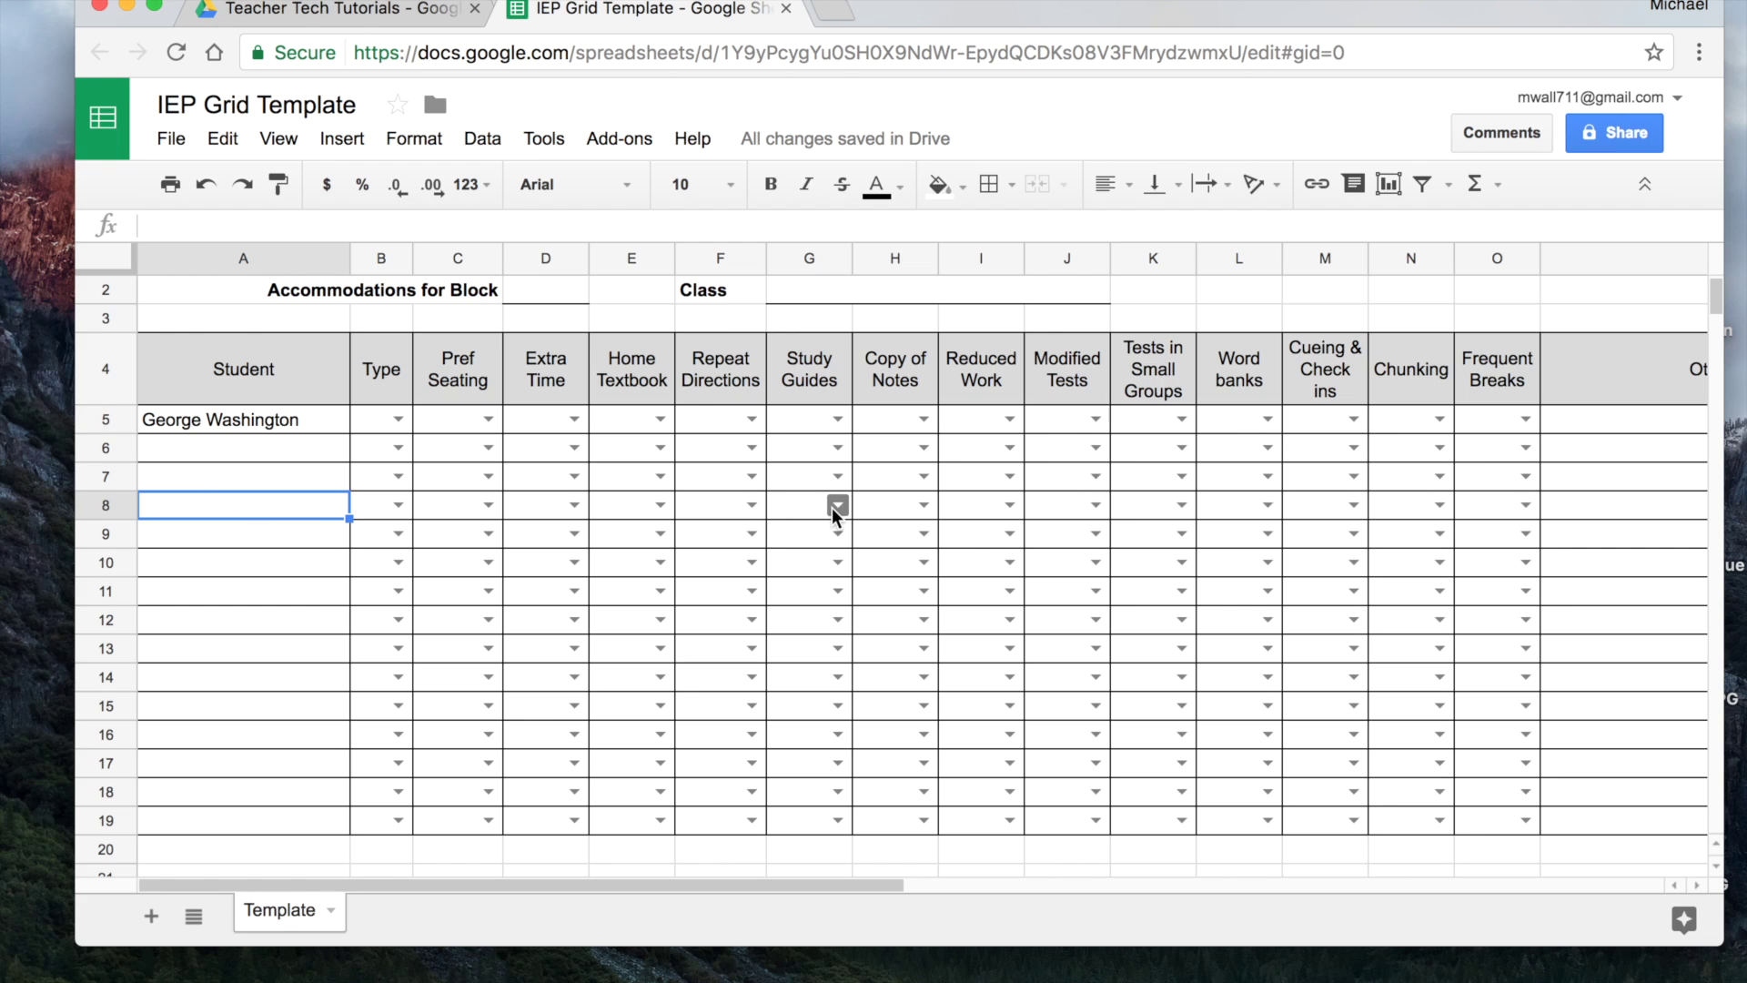
{"action": "left_click", "coordinate": [921, 533]}
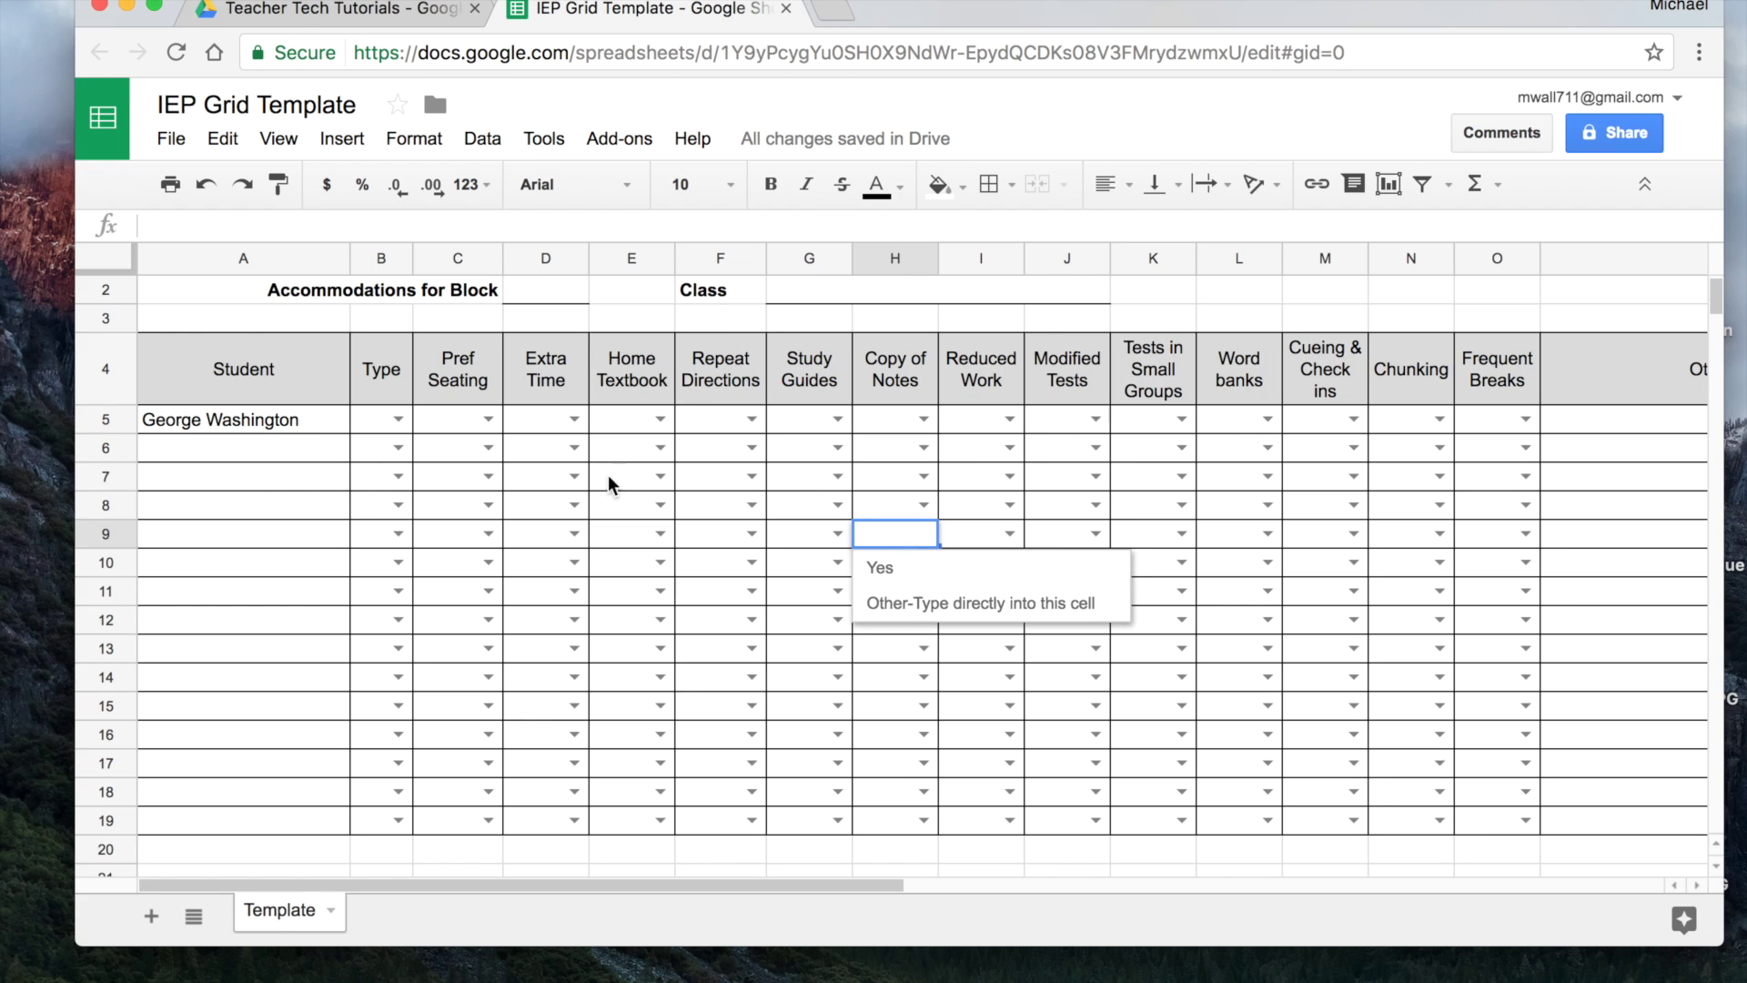
{"action": "left_click", "coordinate": [261, 516]}
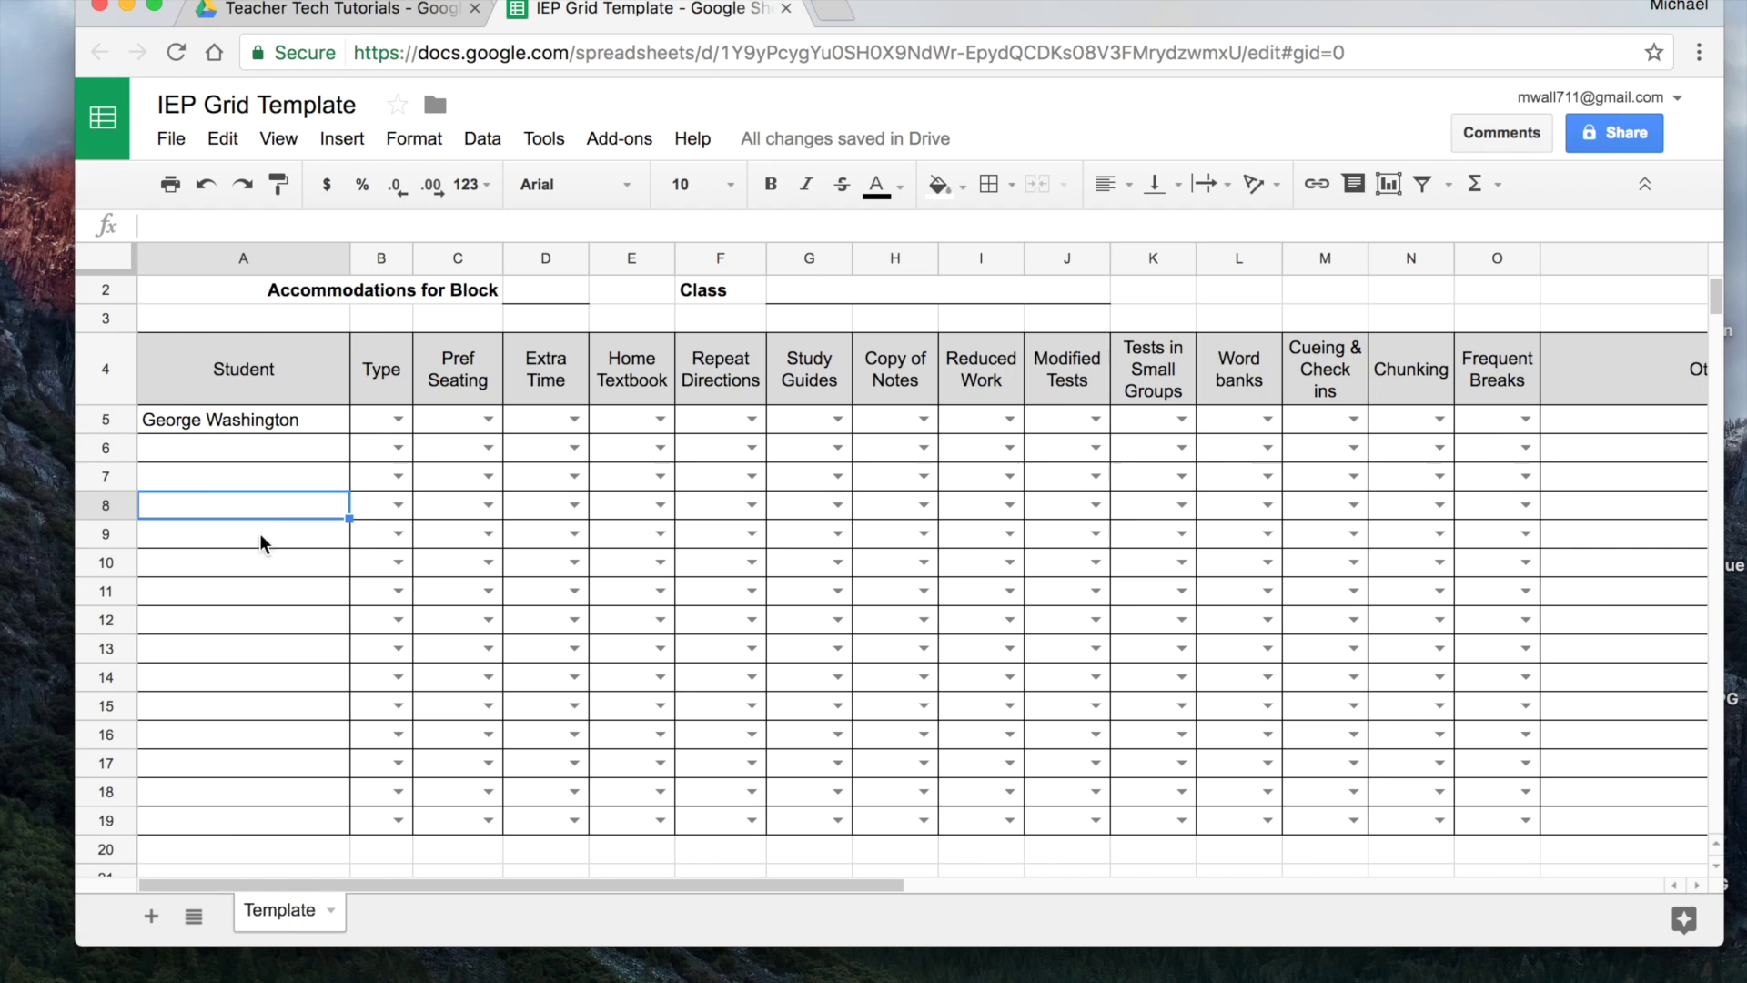
{"action": "left_click", "coordinate": [254, 419]}
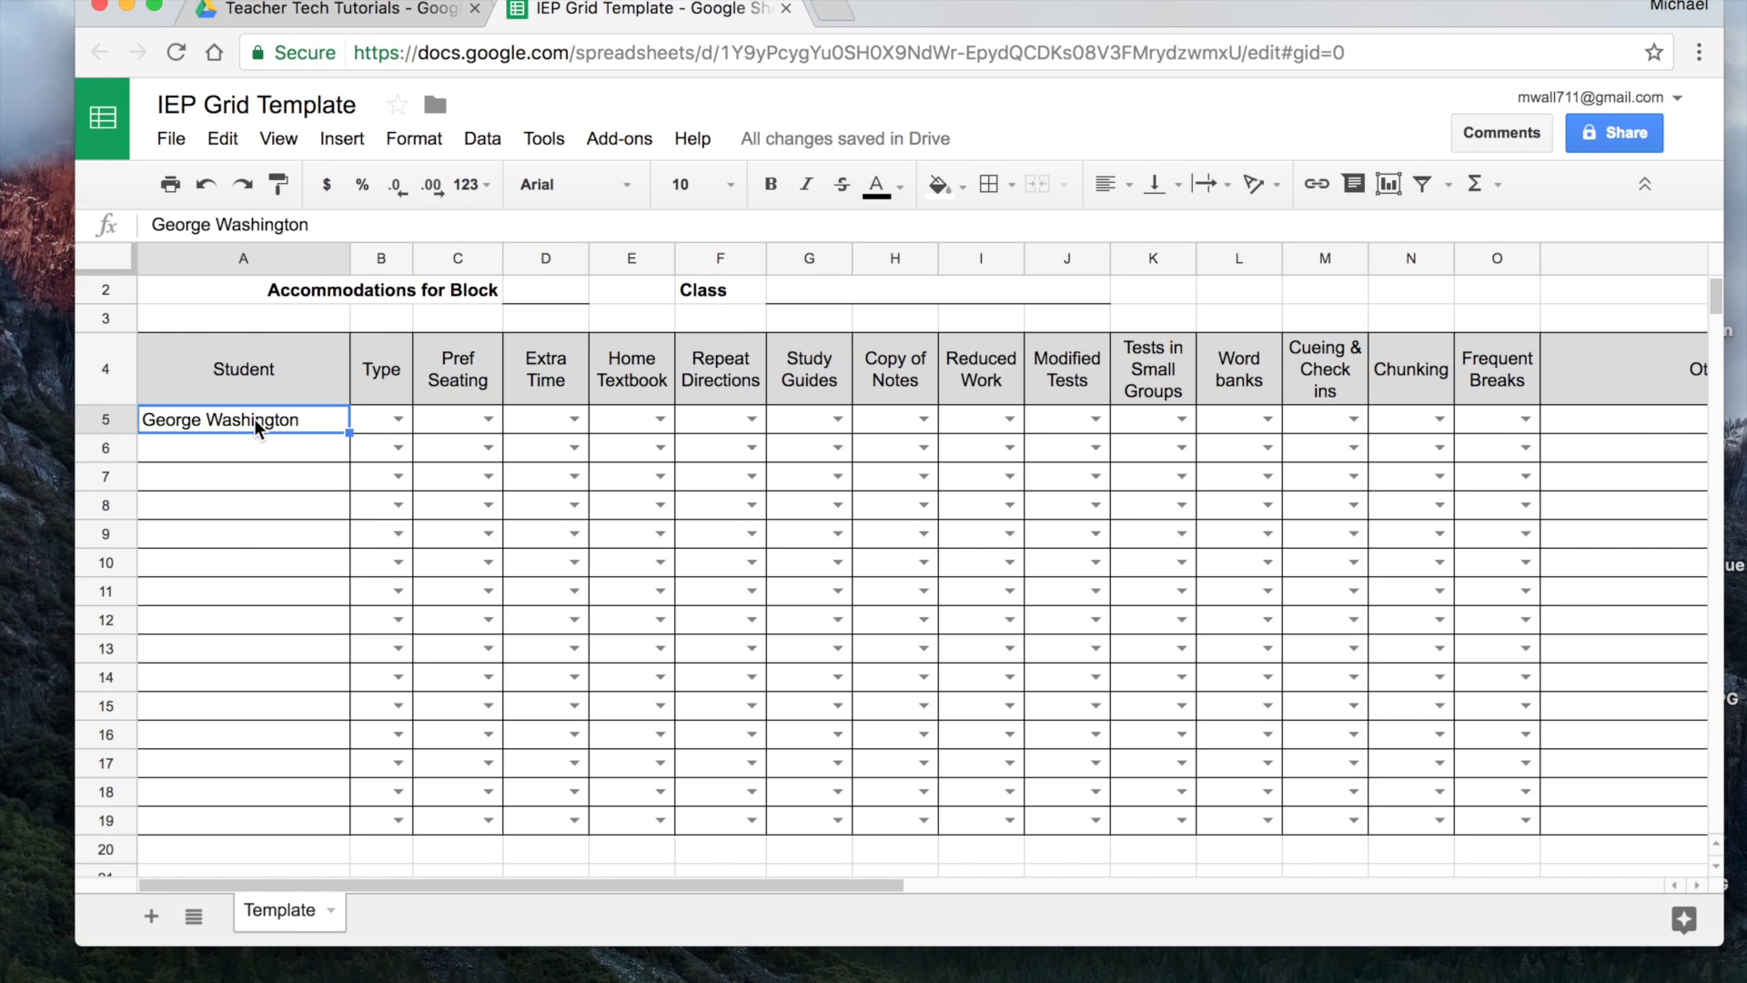
Clear the sample student name from A5 and duplicate the Template sheet, moving Template after its copy
{"action": "key", "text": "Delete"}
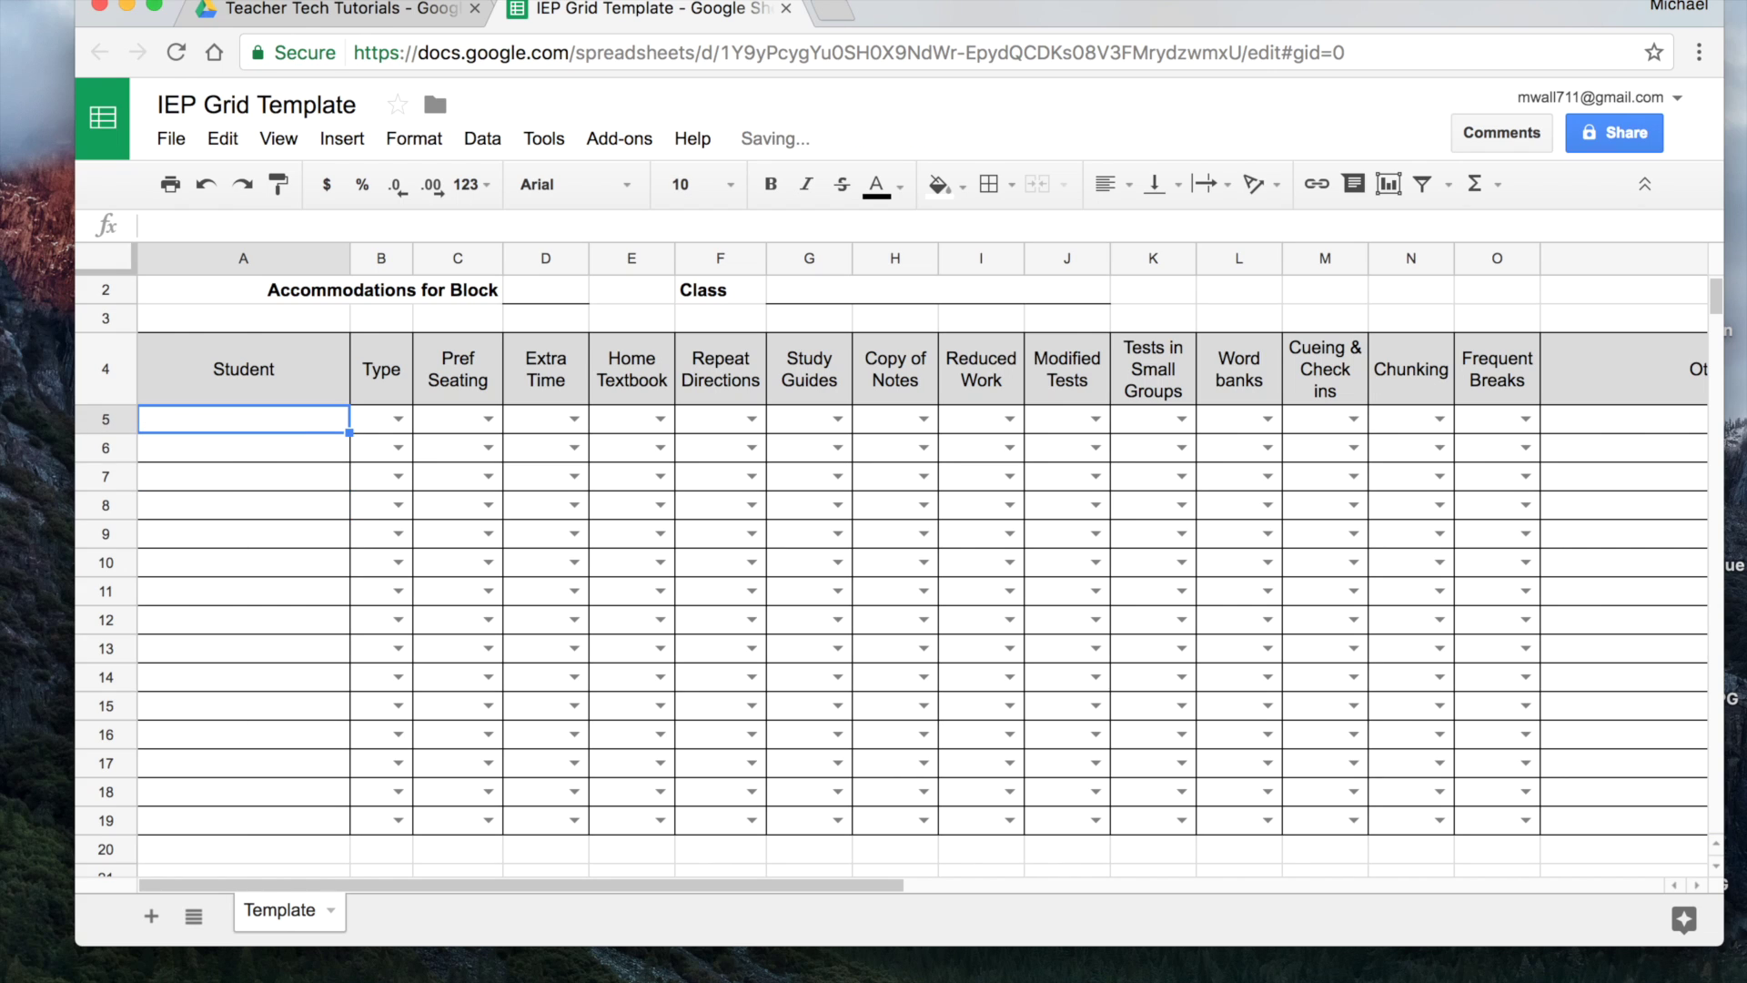
{"action": "left_click", "coordinate": [255, 465]}
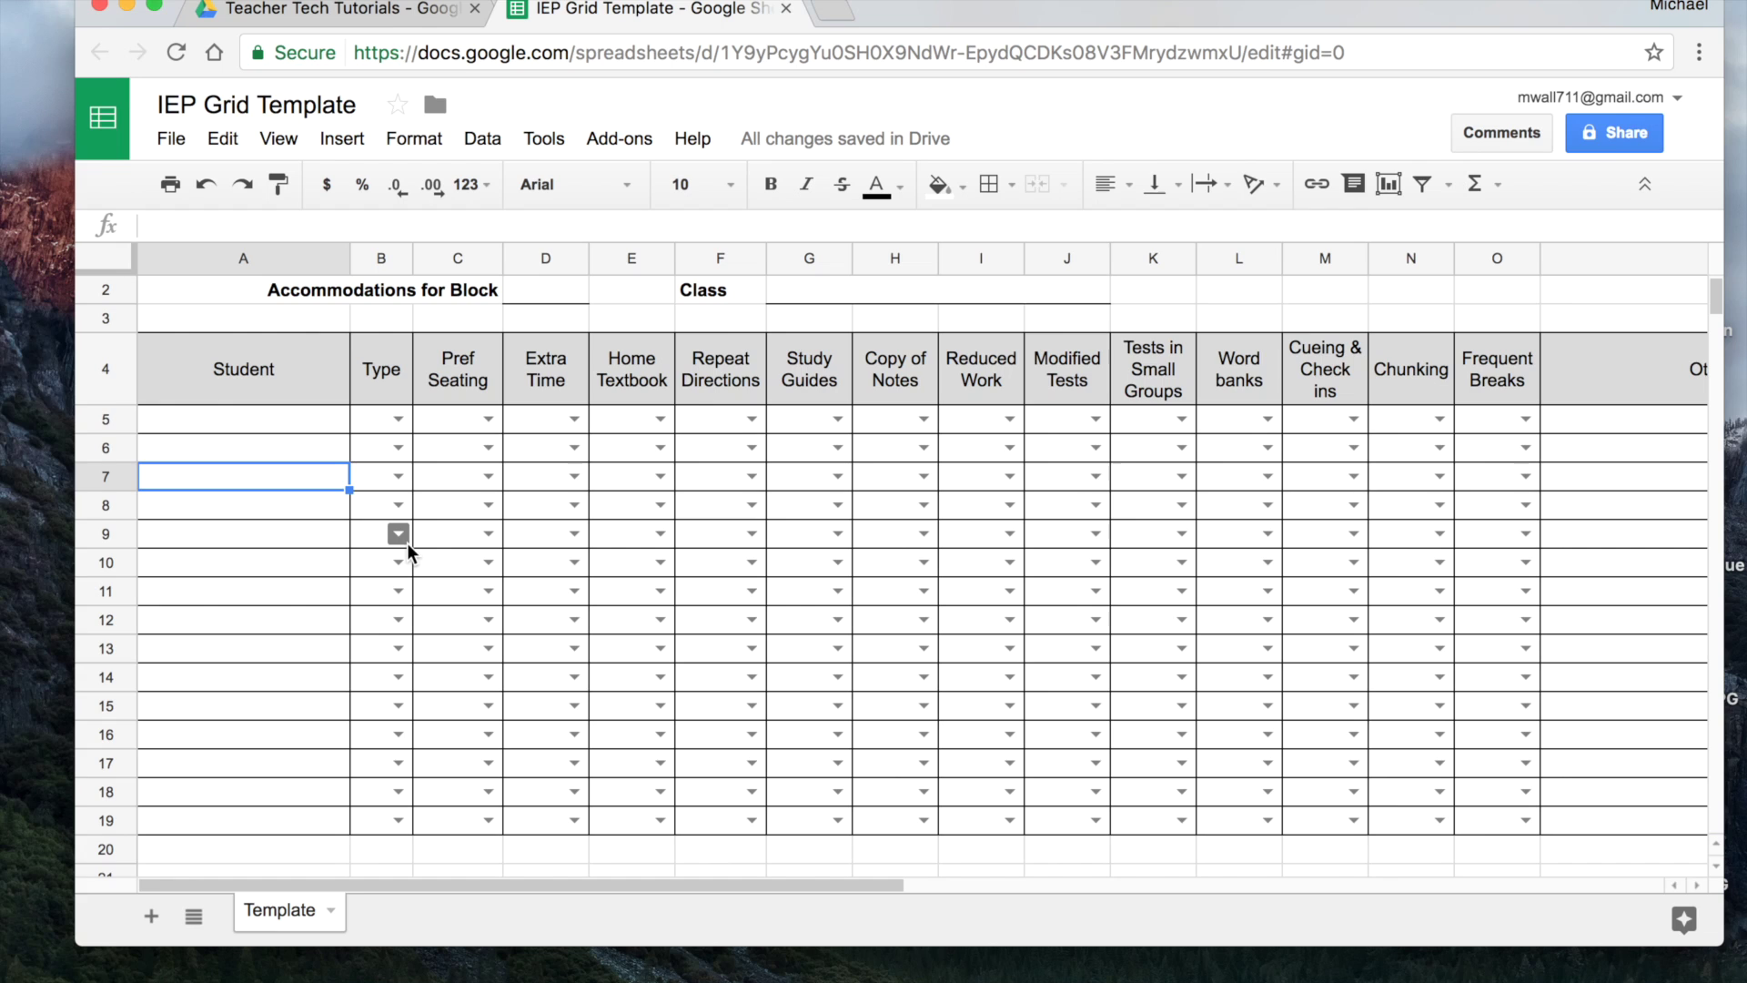
{"action": "left_click", "coordinate": [330, 914]}
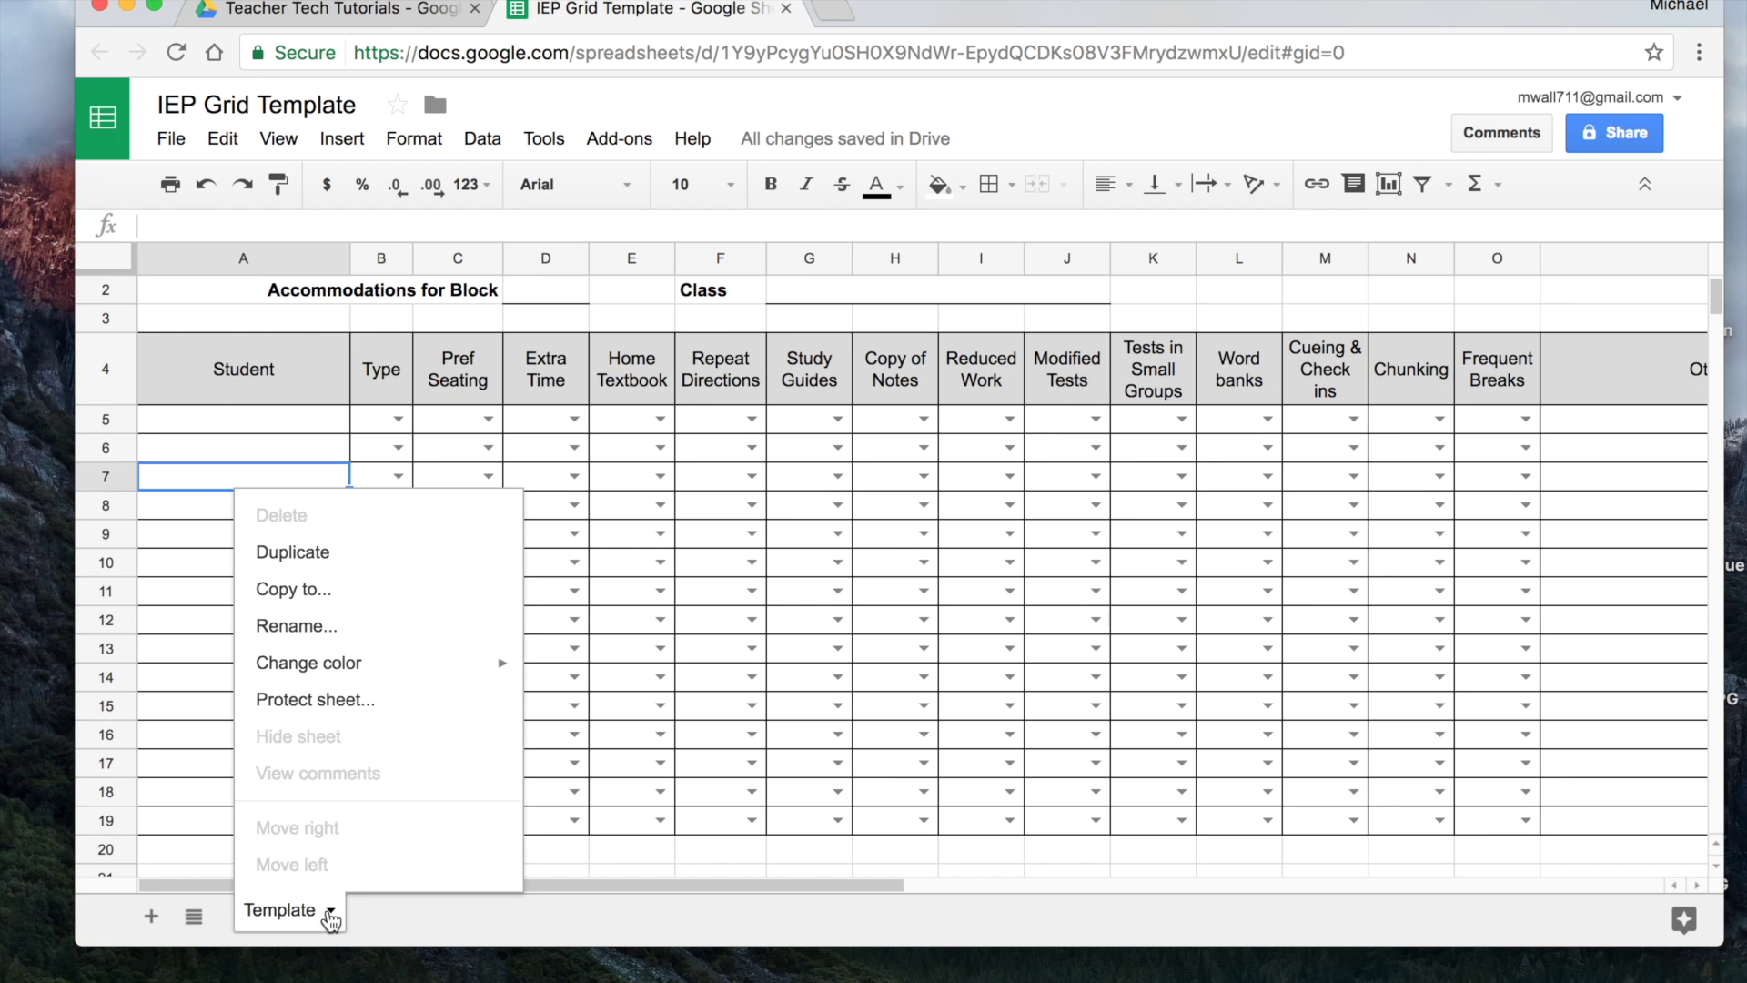
{"action": "left_click", "coordinate": [324, 557]}
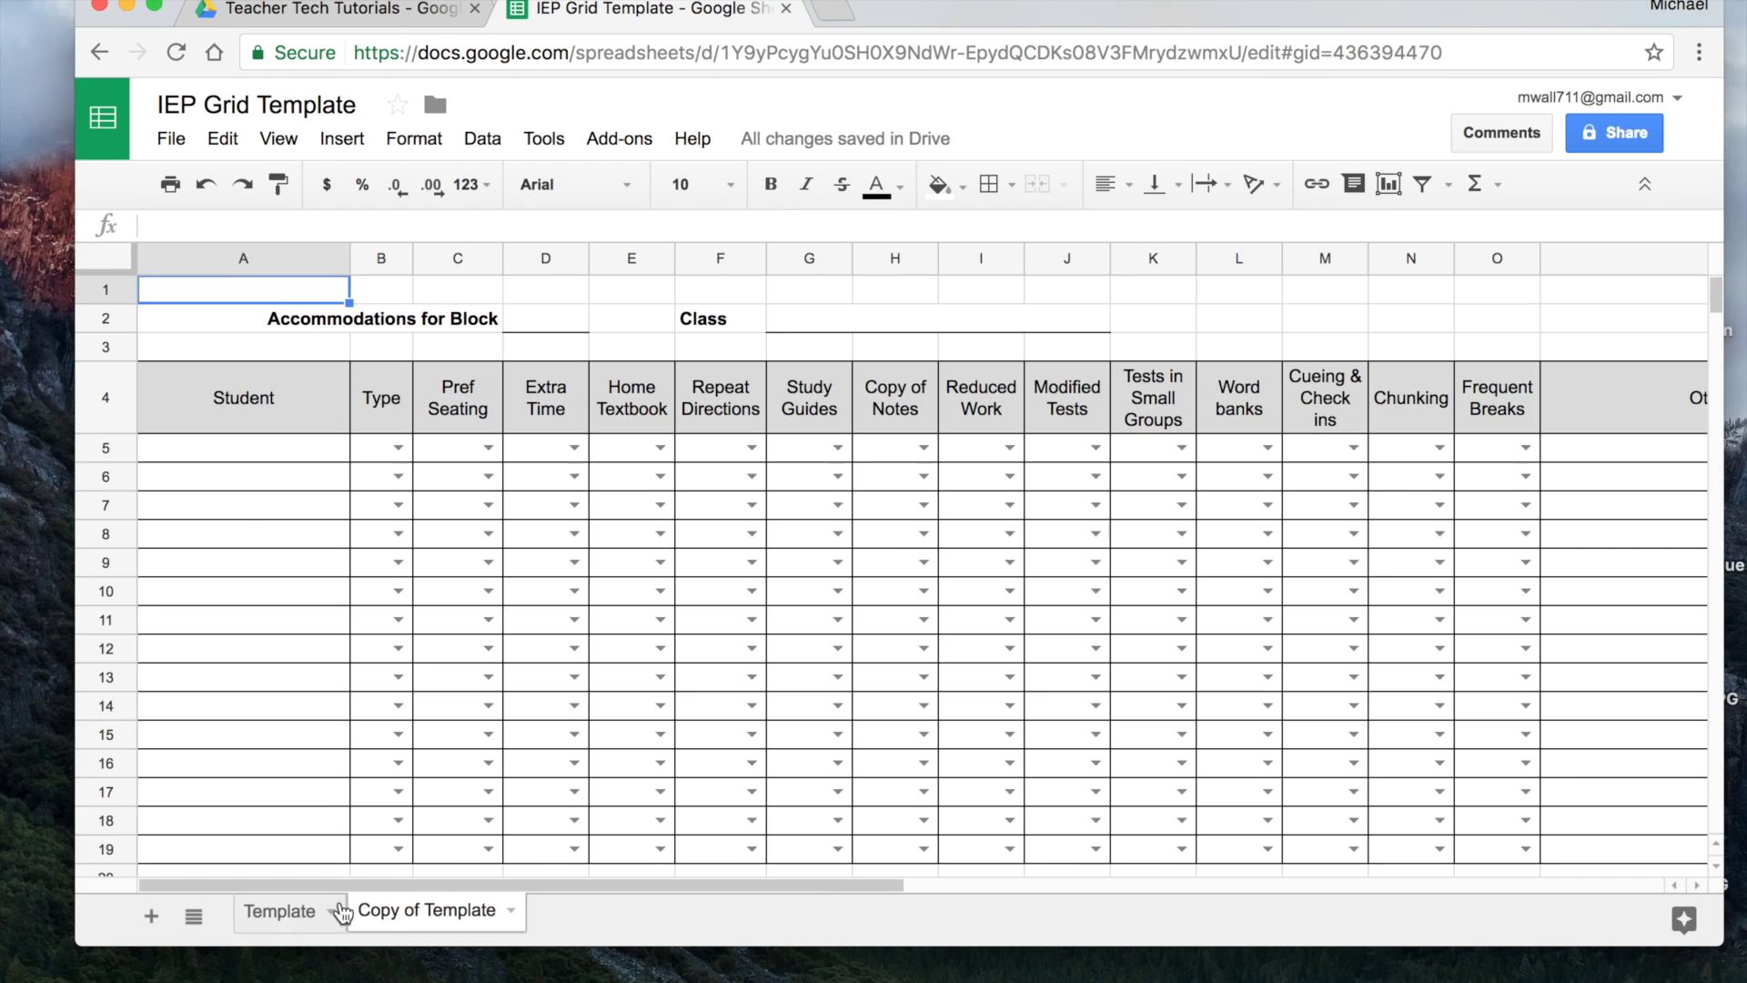
{"action": "left_click_drag", "start_coordinate": [282, 912], "coordinate": [419, 914]}
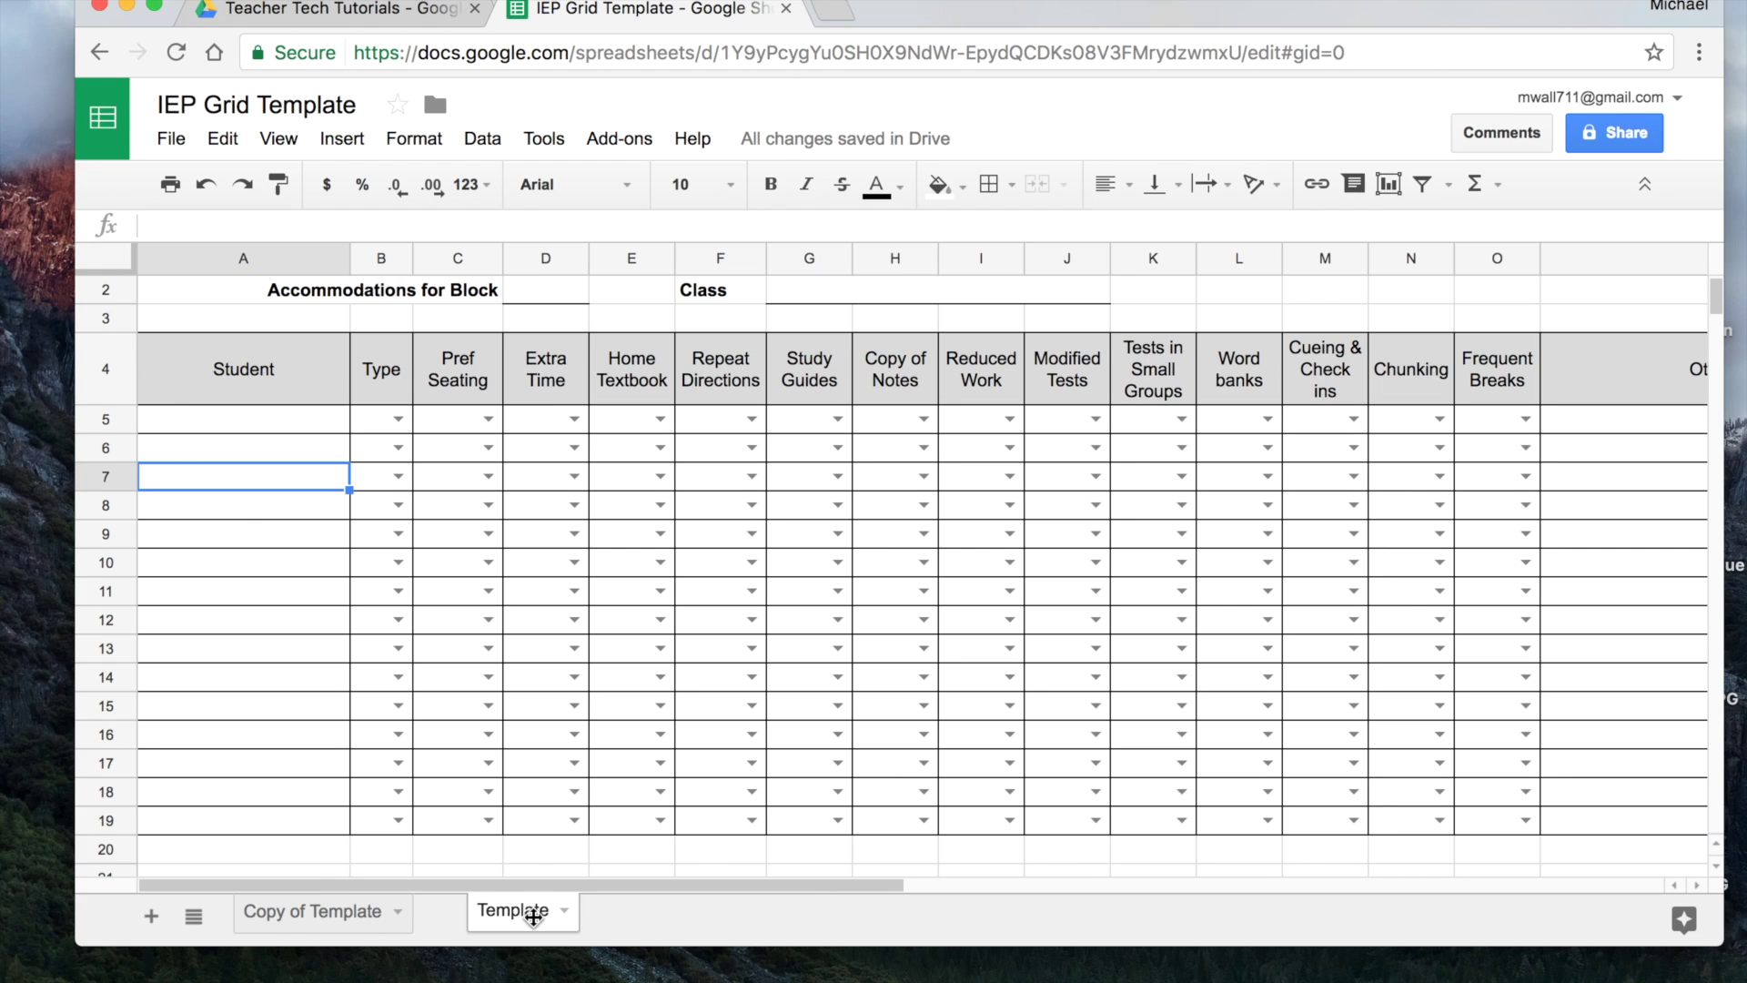
Rename the Copy of Template sheet to Block1 and select cell A5
{"action": "left_click", "coordinate": [337, 921]}
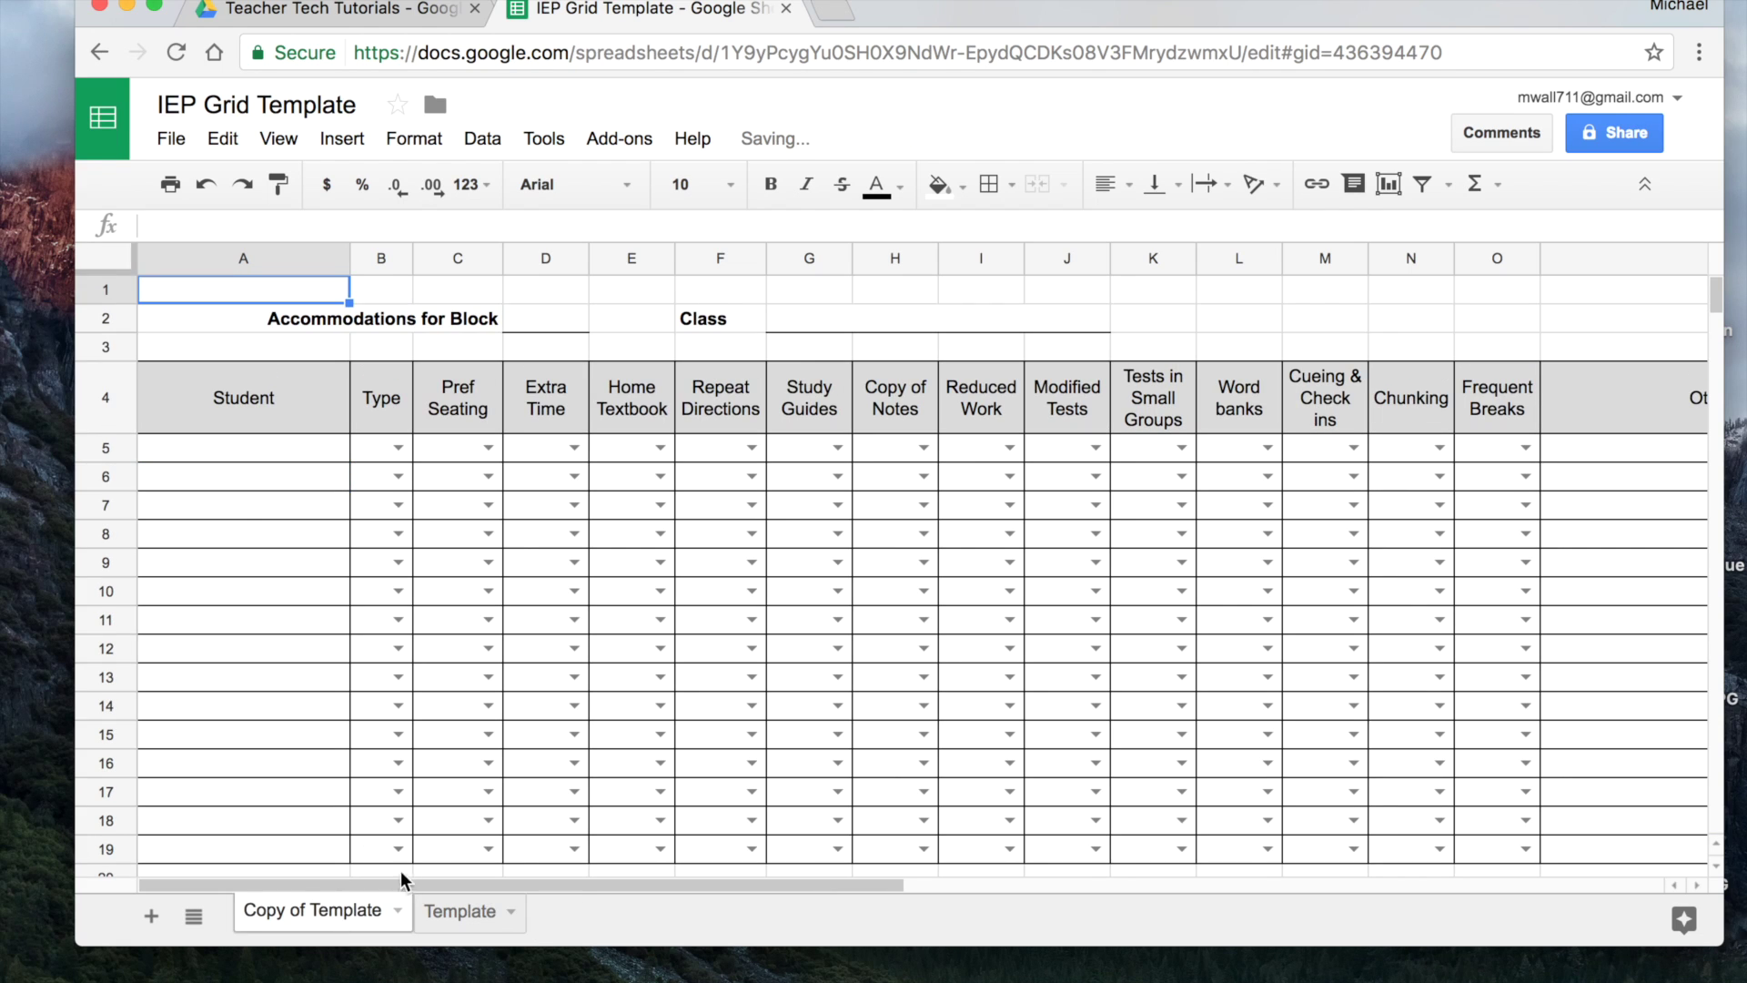
{"action": "left_click", "coordinate": [397, 910]}
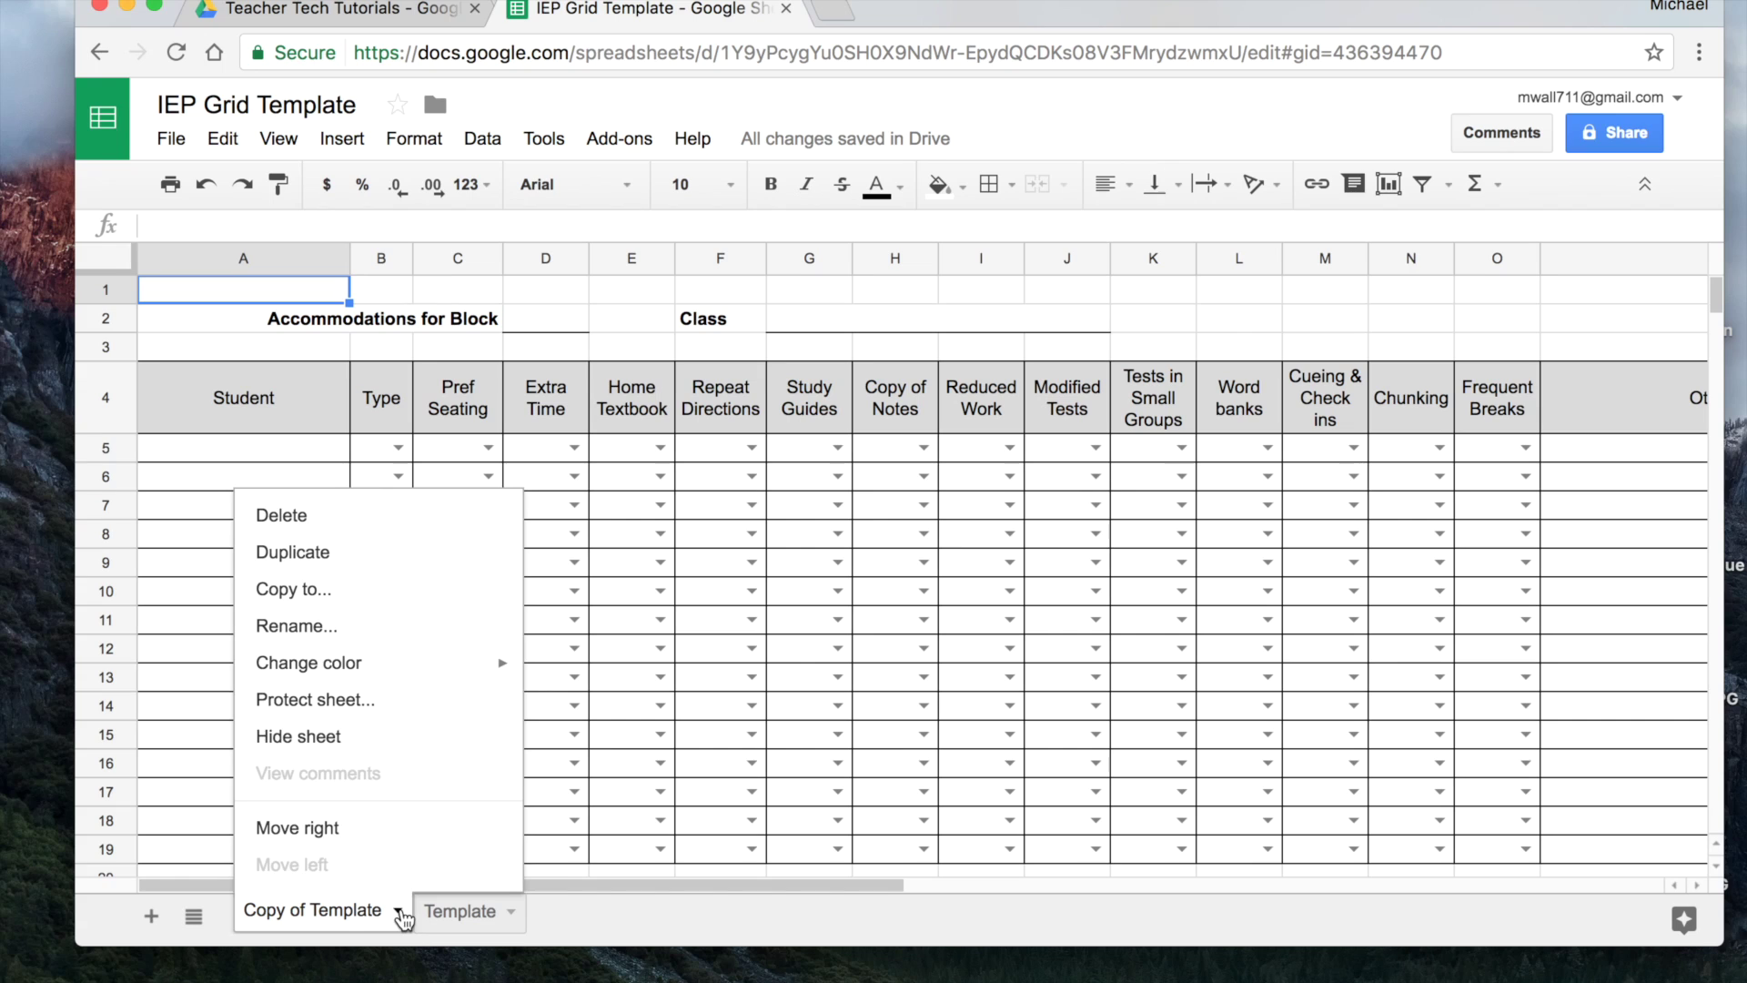
{"action": "left_click", "coordinate": [307, 625]}
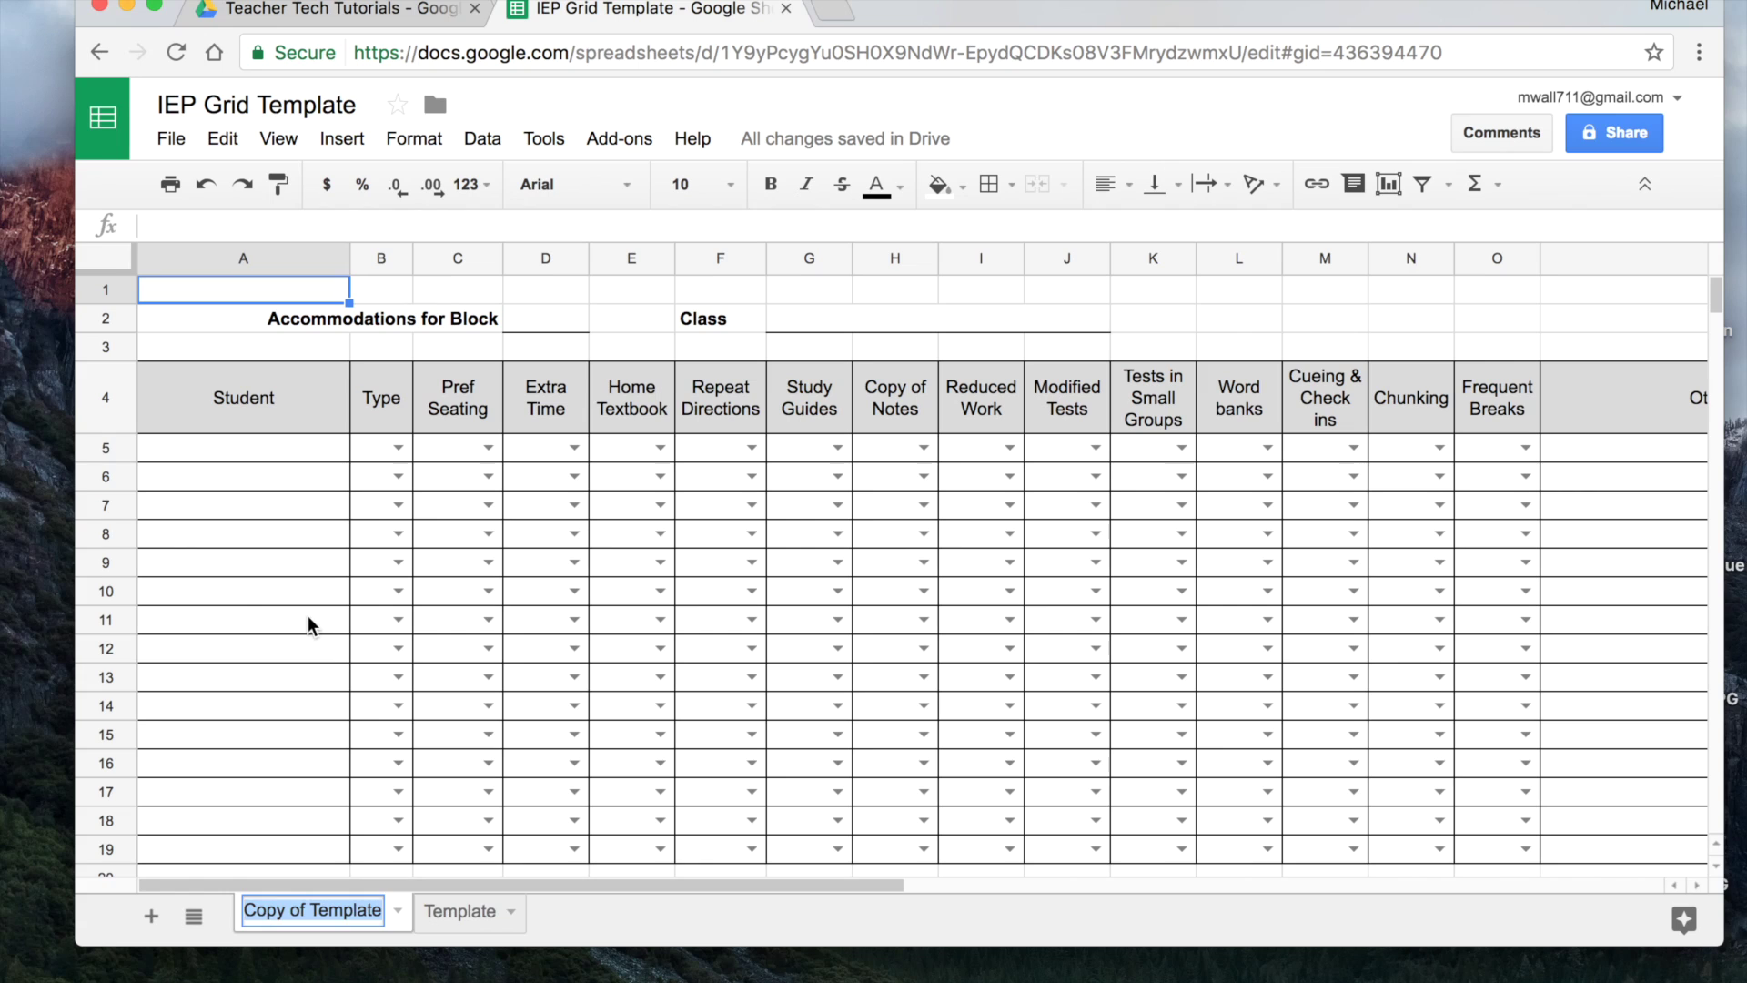
{"action": "type", "text": "Block"}
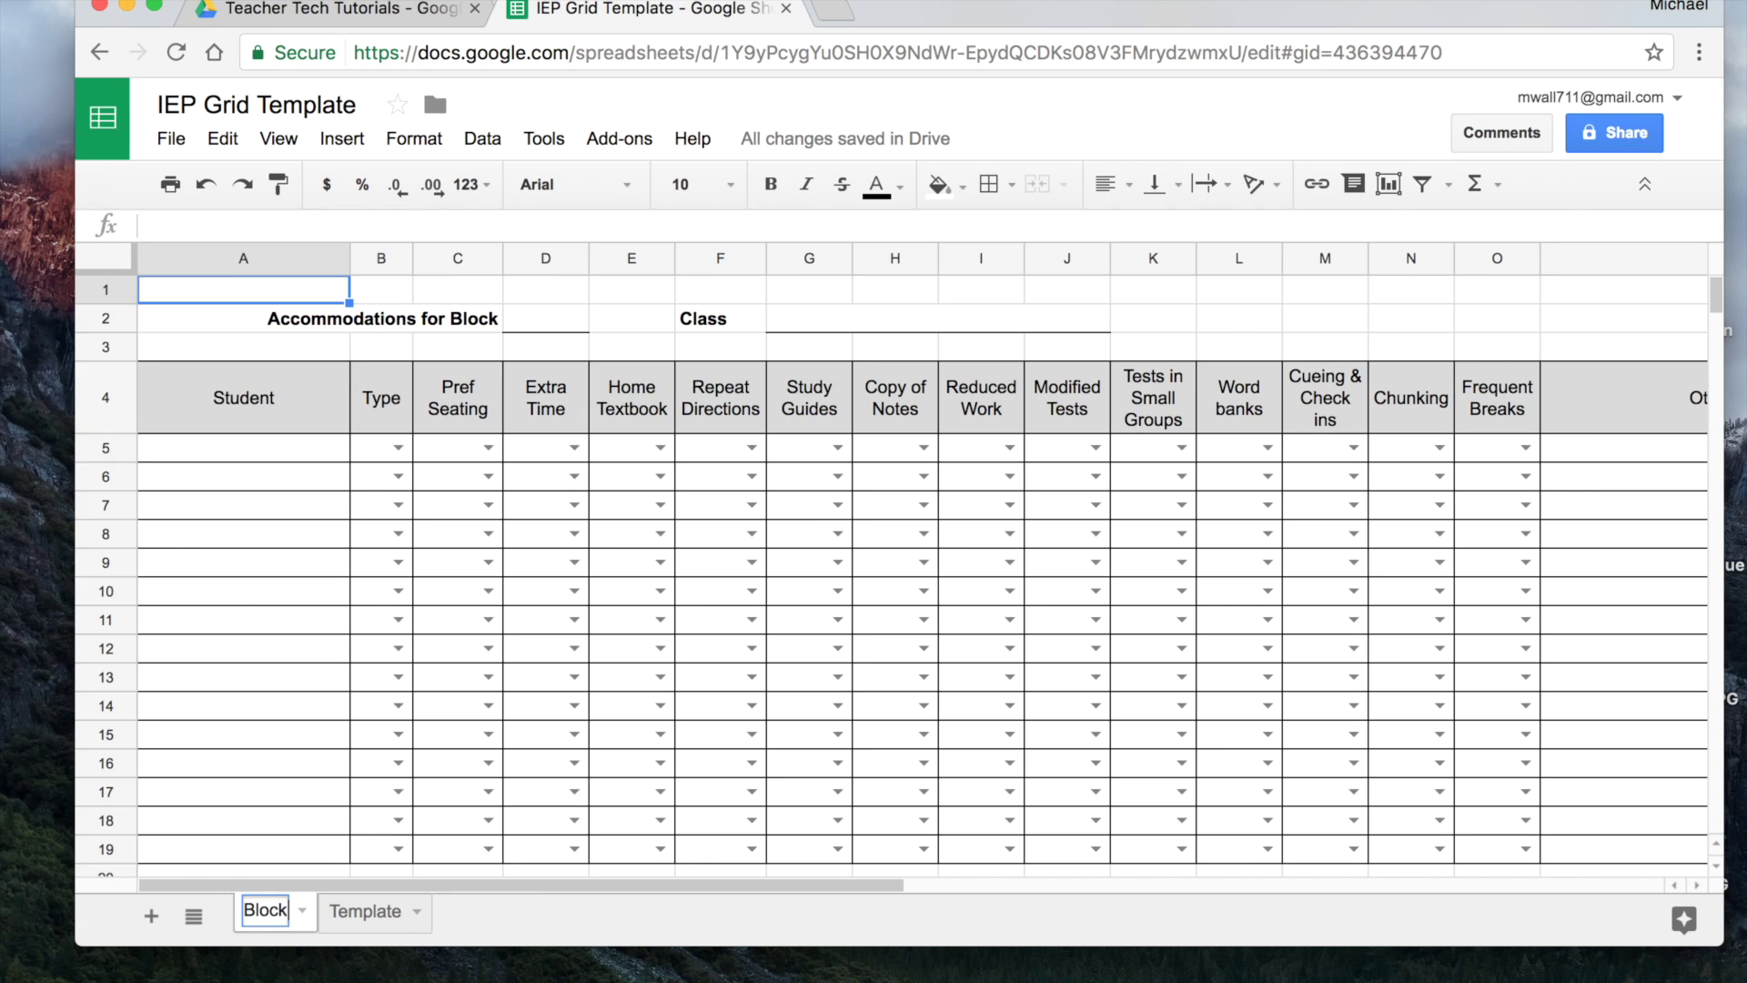
{"action": "type", "text": "1"}
{"action": "key", "text": "Return"}
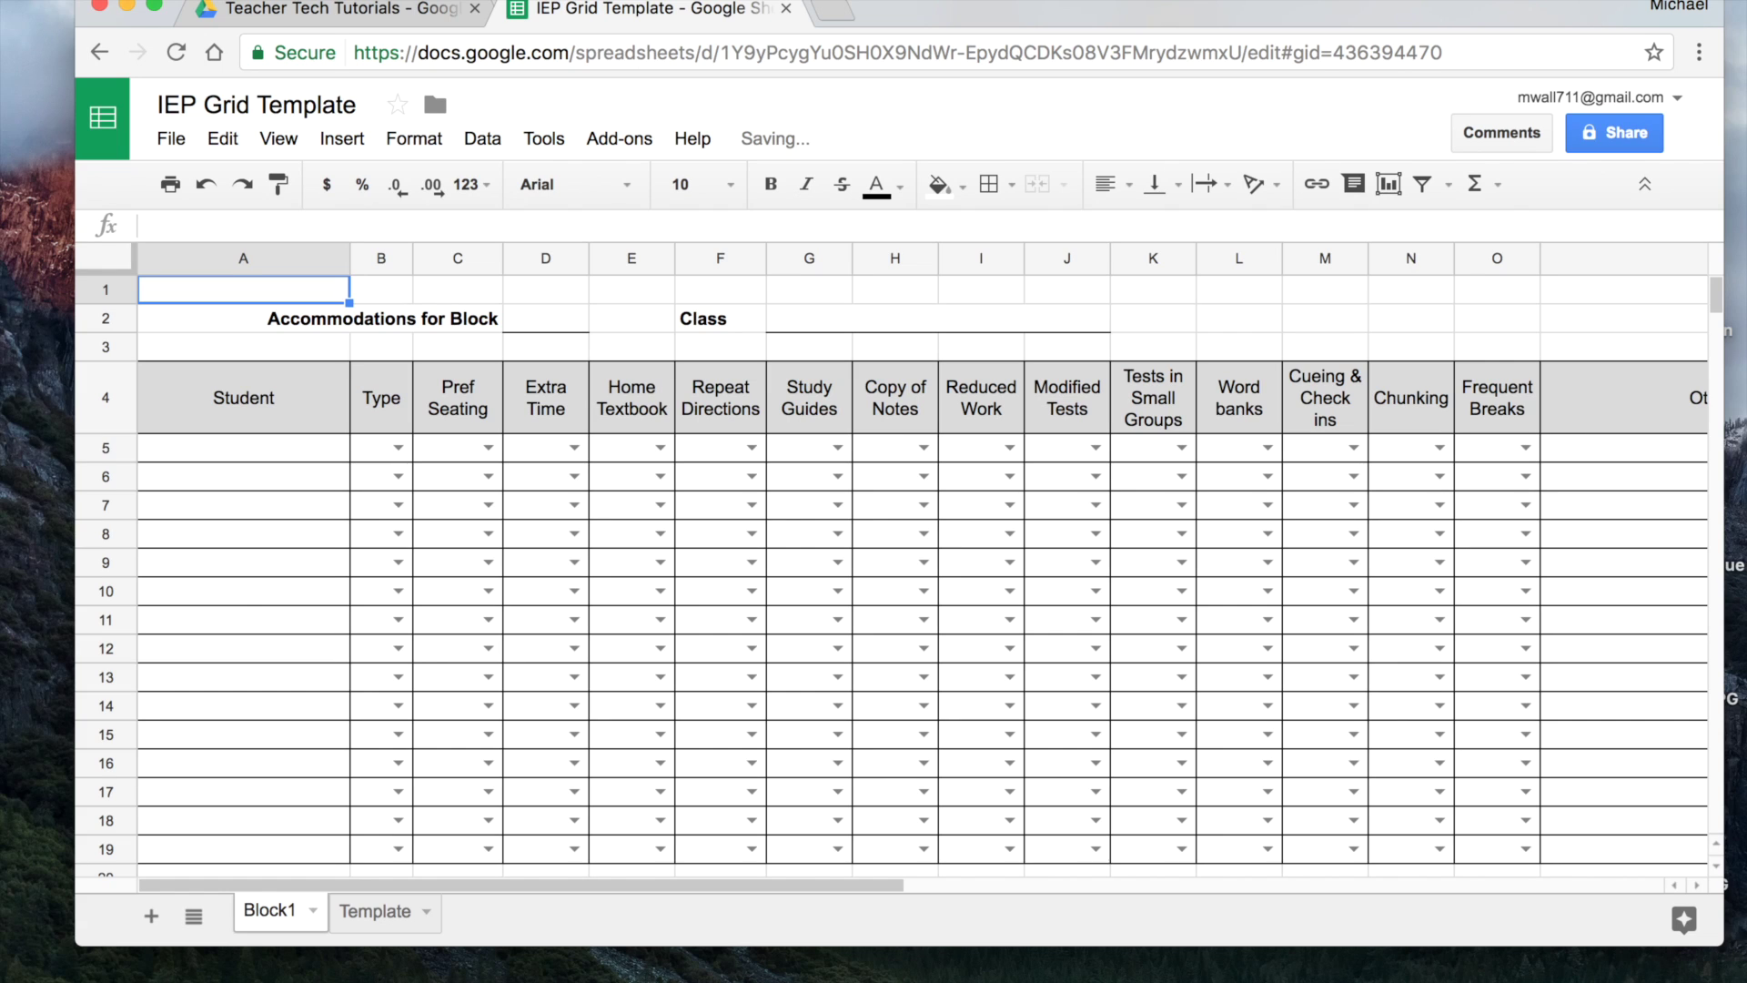
{"action": "left_click", "coordinate": [253, 449]}
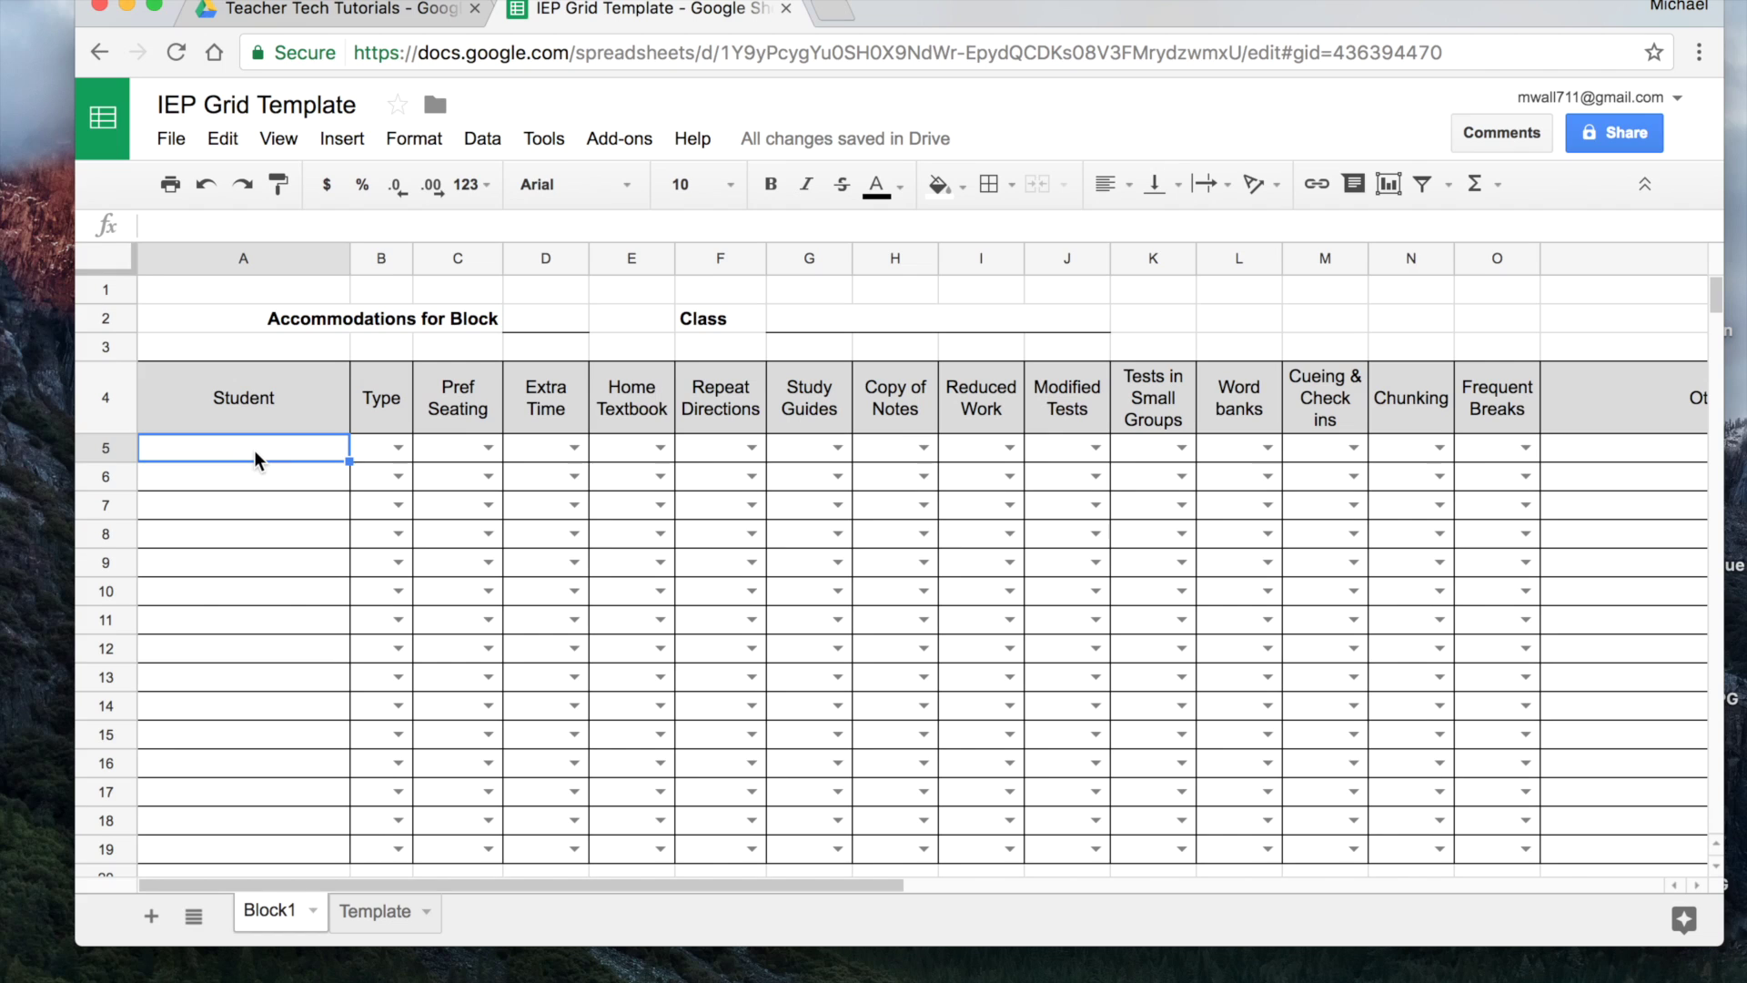
Paste the six student names into A5:A10 and apply All borders to those cells
{"action": "type", "text": "Lamaitre, George Franklin, Rosalind Blackburn, Elizabeth Einstein, Albert Newton, Isaac Goodall, Jane"}
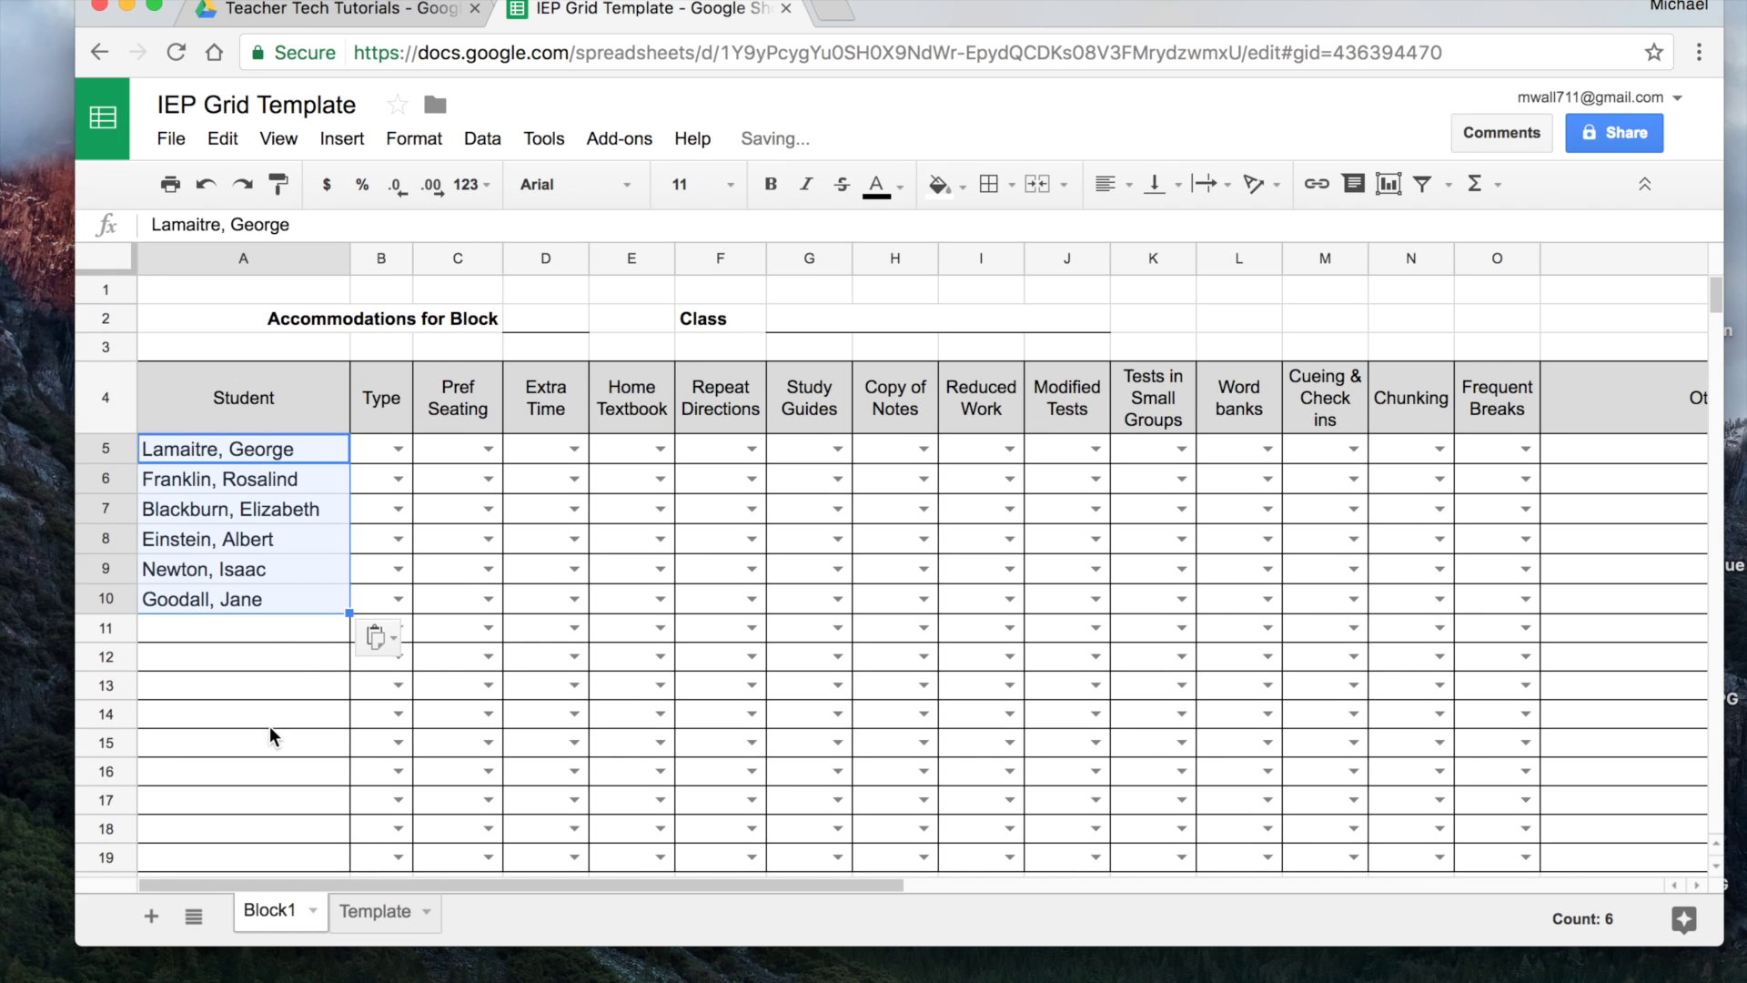
{"action": "left_click", "coordinate": [270, 723]}
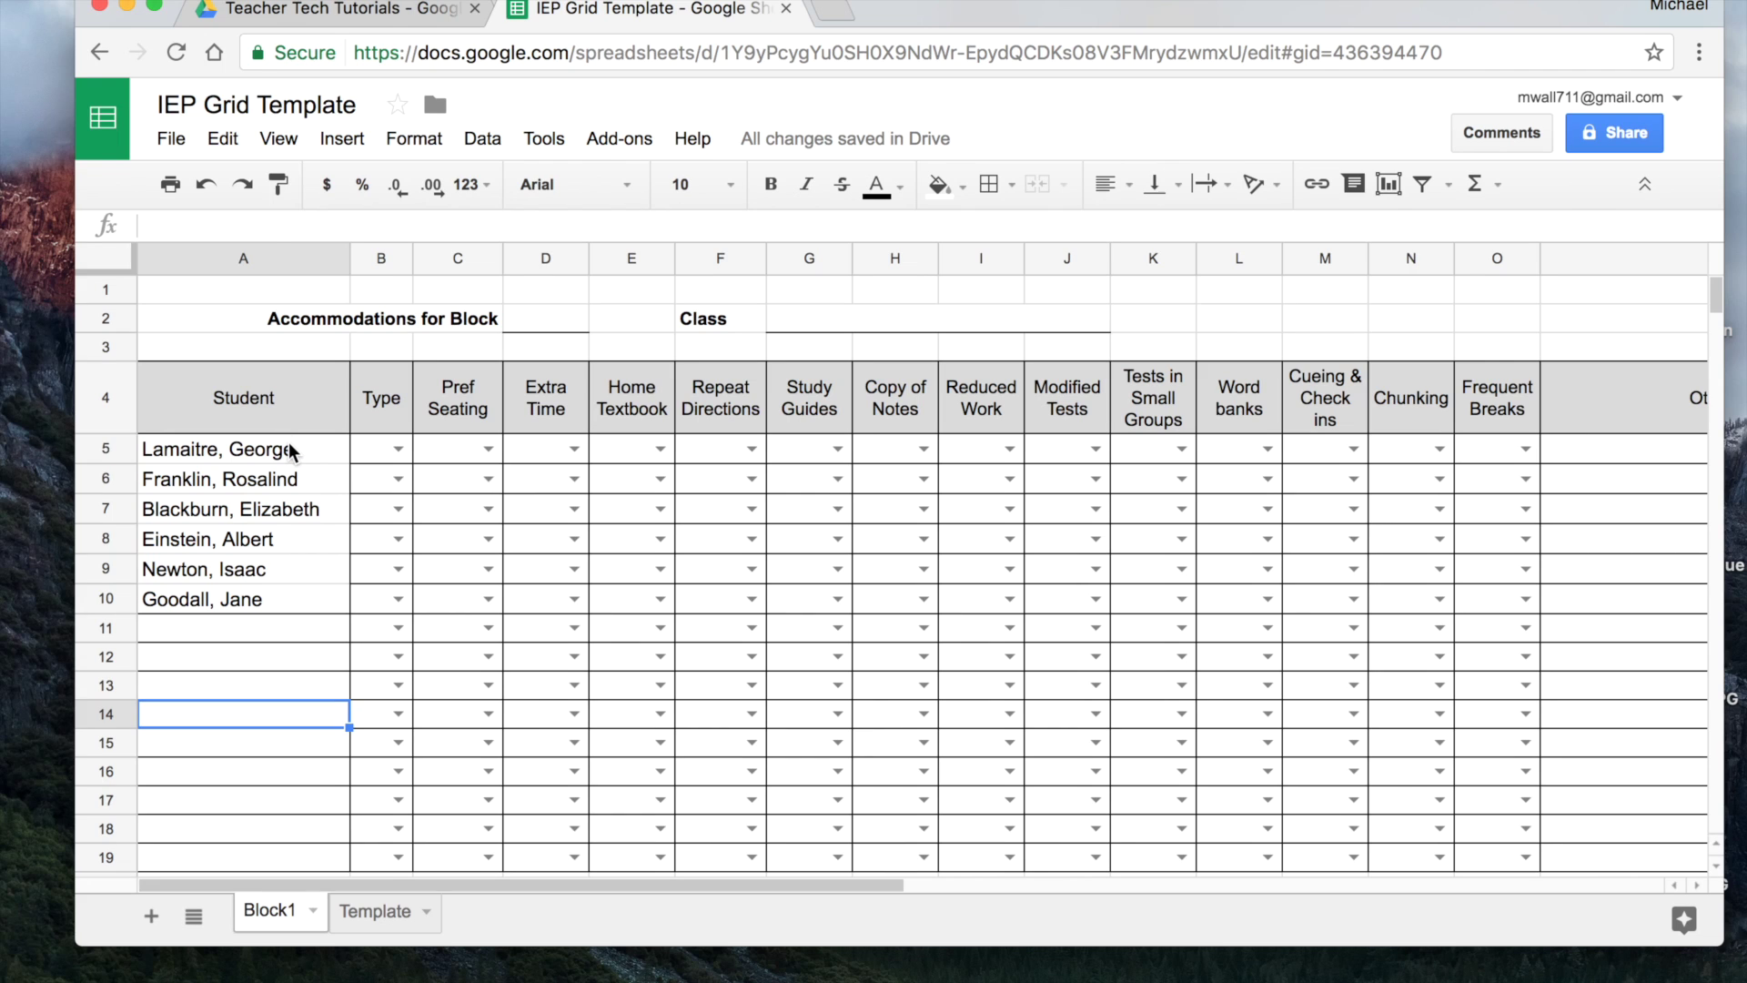
{"action": "left_click_drag", "start_coordinate": [288, 442], "coordinate": [295, 593]}
{"action": "left_click", "coordinate": [989, 184]}
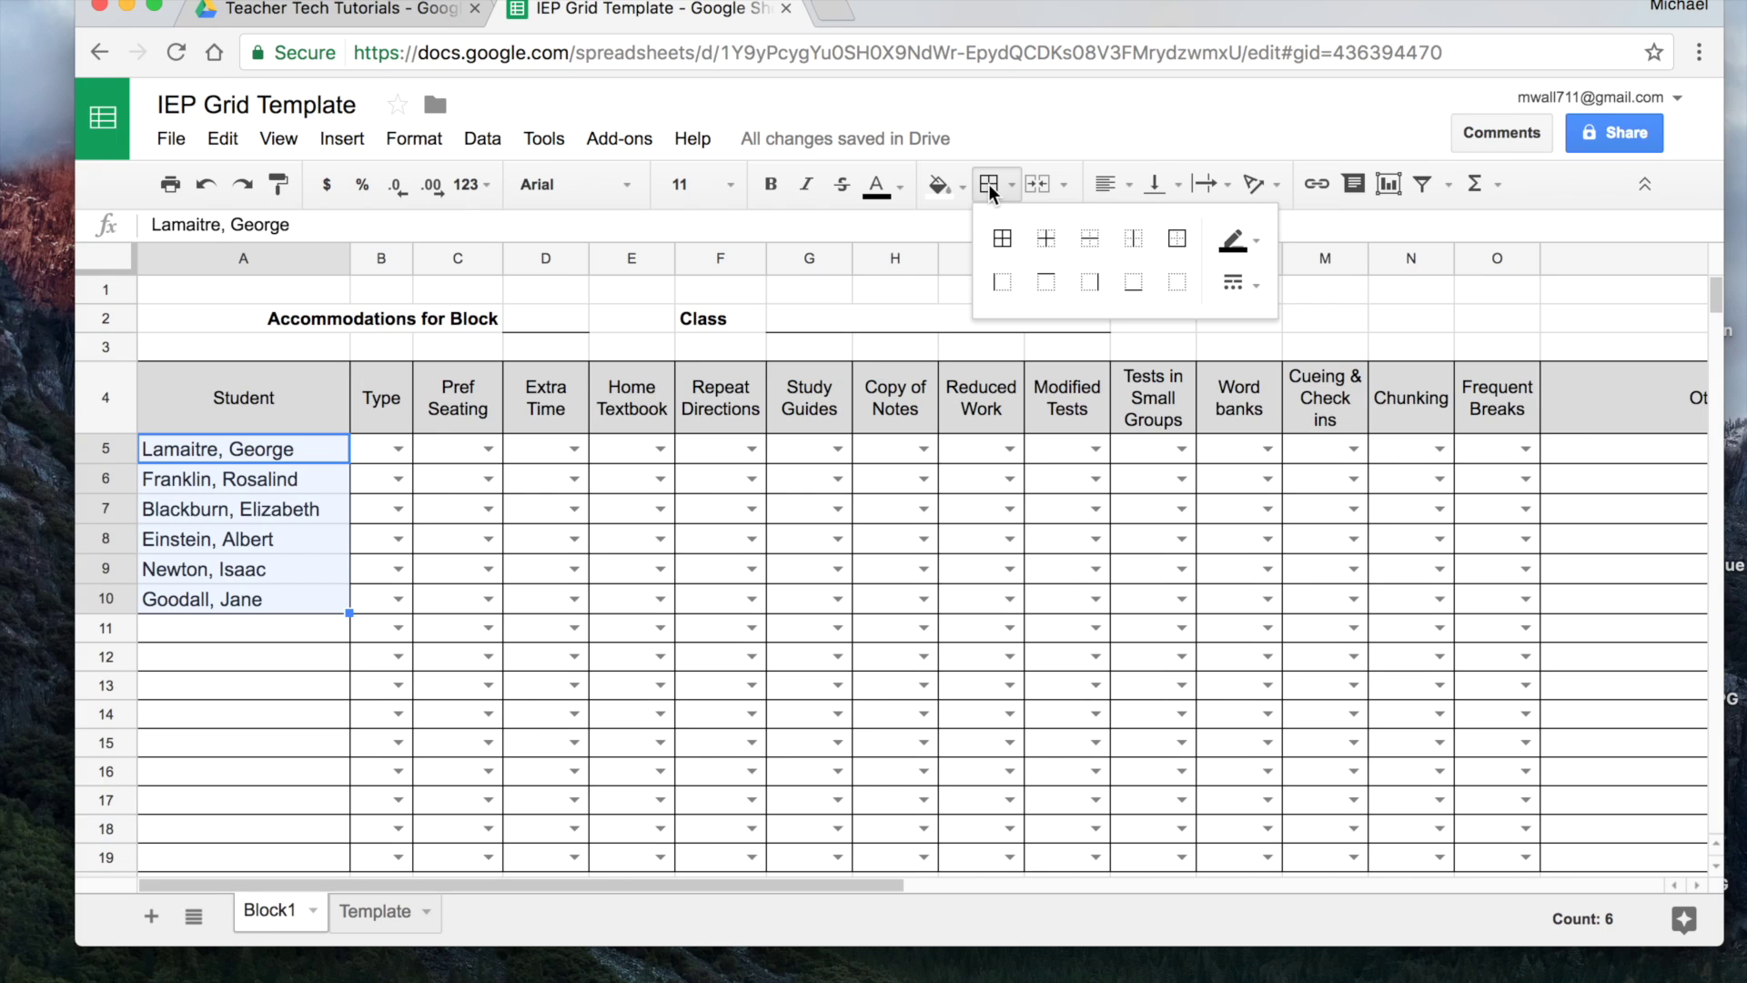
{"action": "left_click", "coordinate": [1004, 238]}
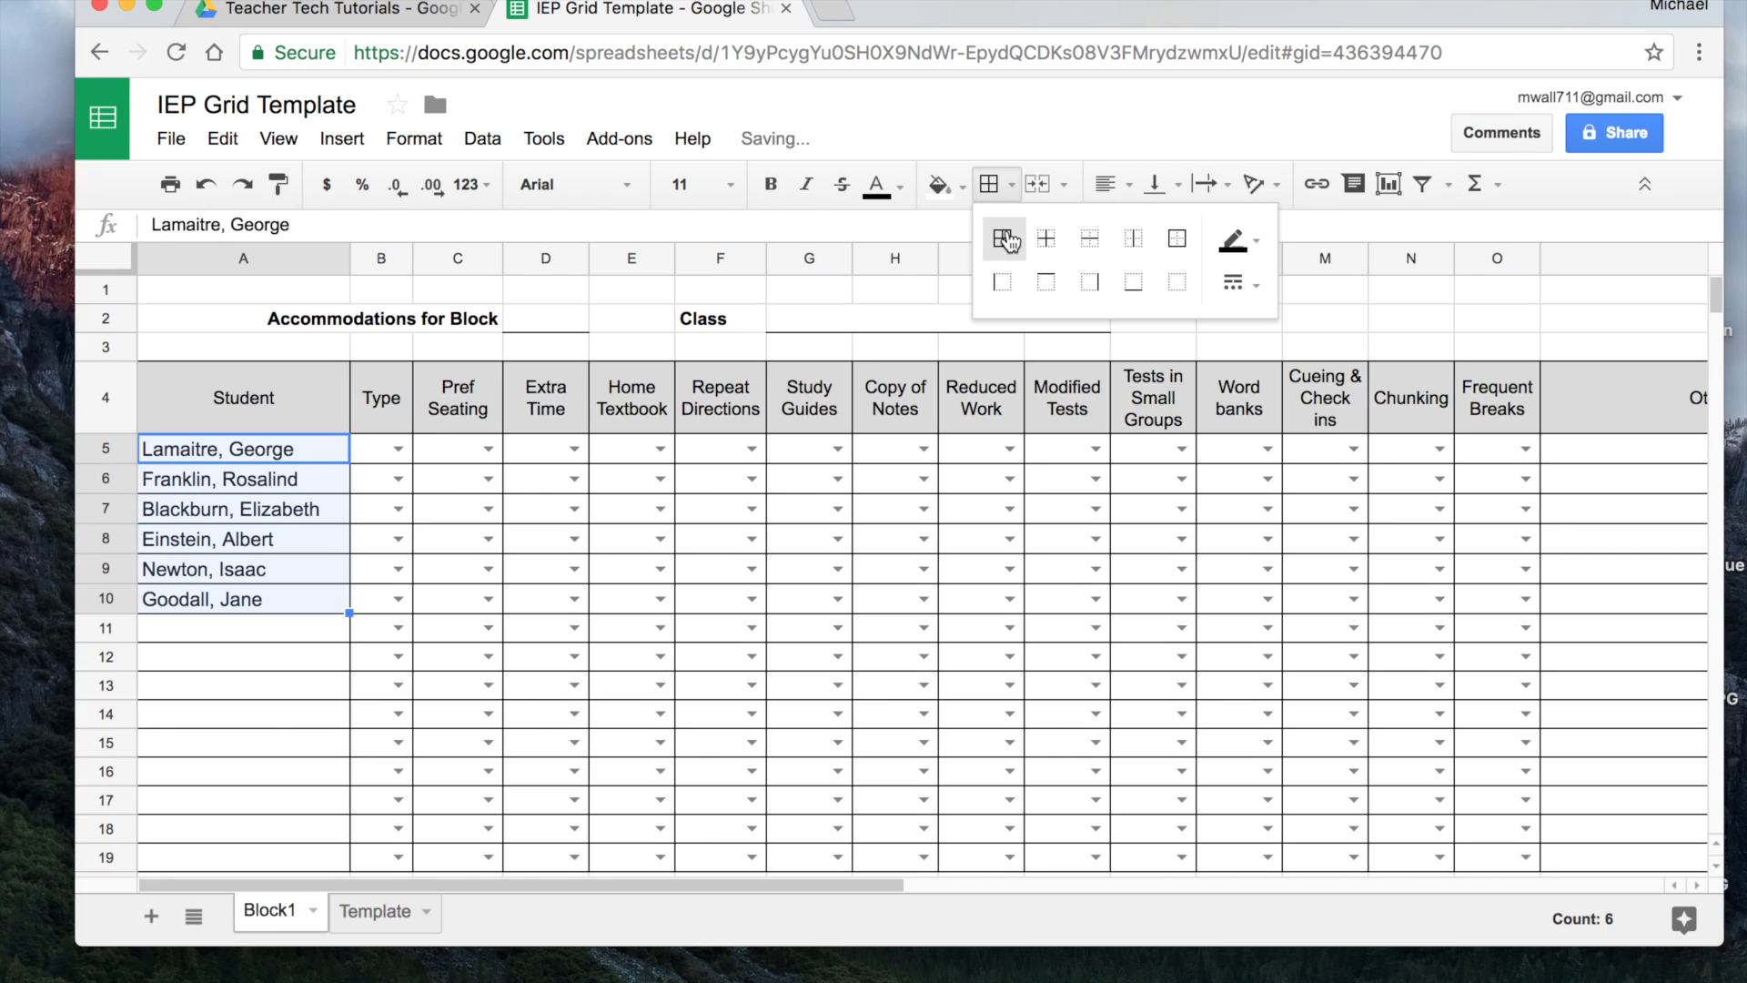
{"action": "left_click", "coordinate": [265, 719]}
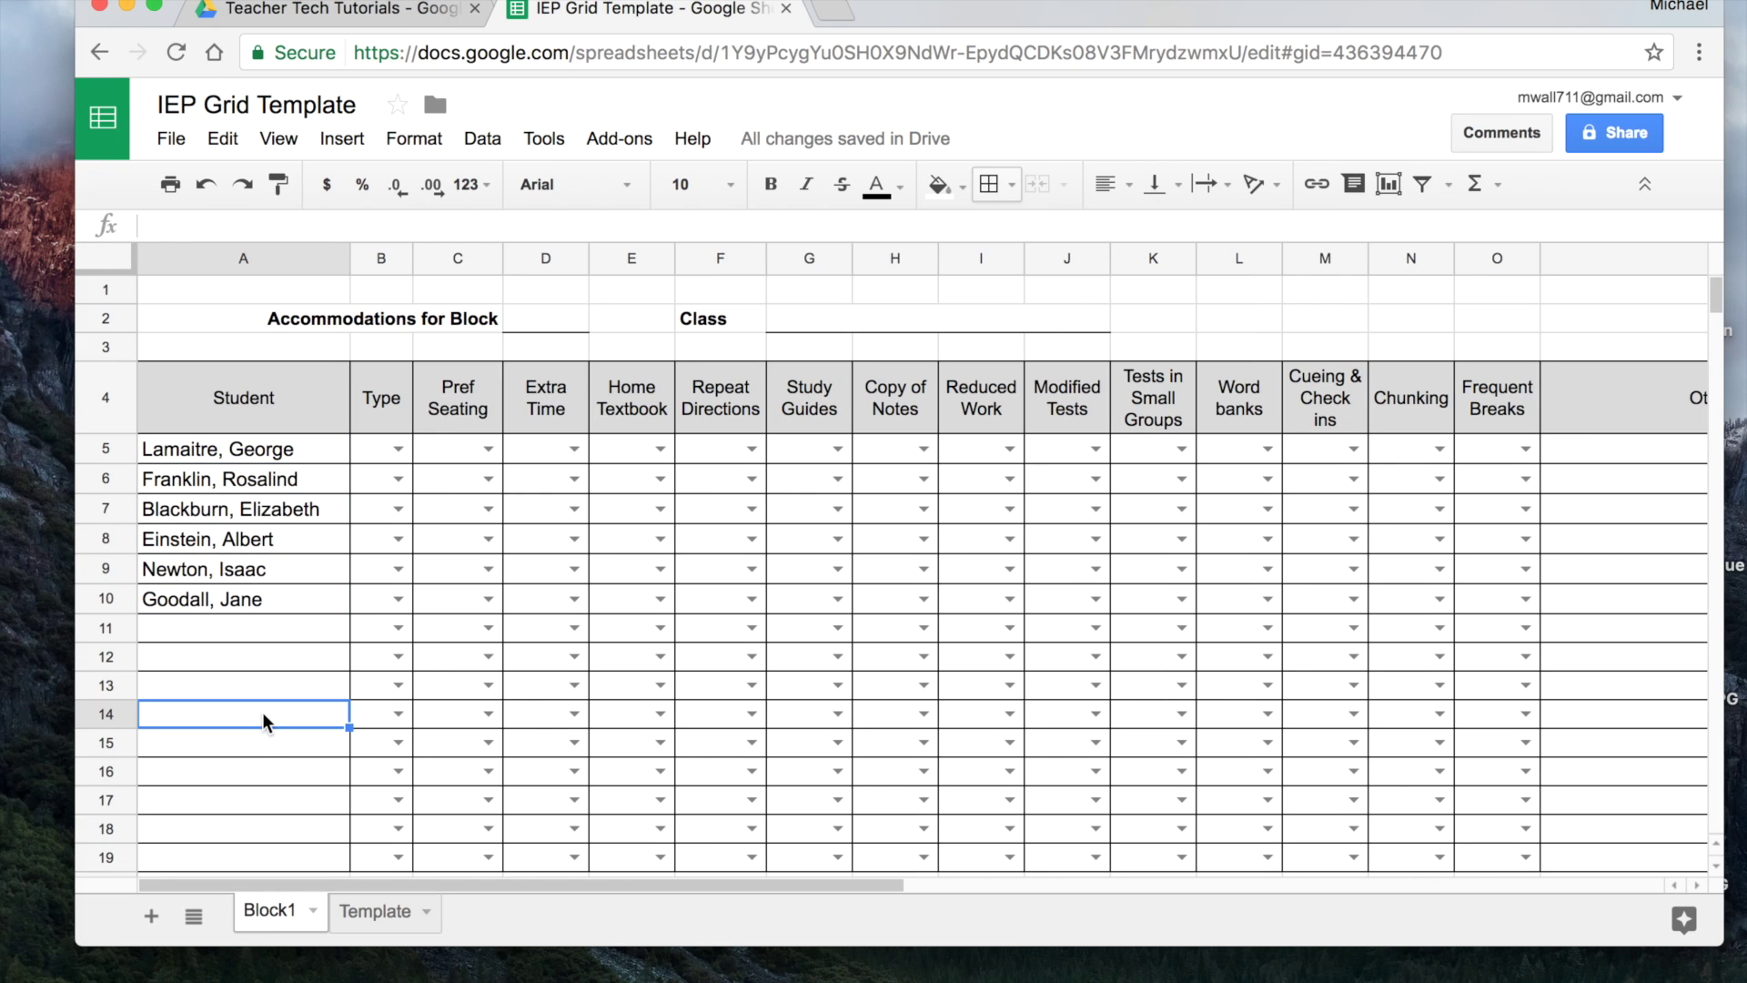
Set the Type for B5, B6 and B7 to IEP, 504 and IEP
{"action": "left_click", "coordinate": [400, 449]}
{"action": "left_click", "coordinate": [400, 480]}
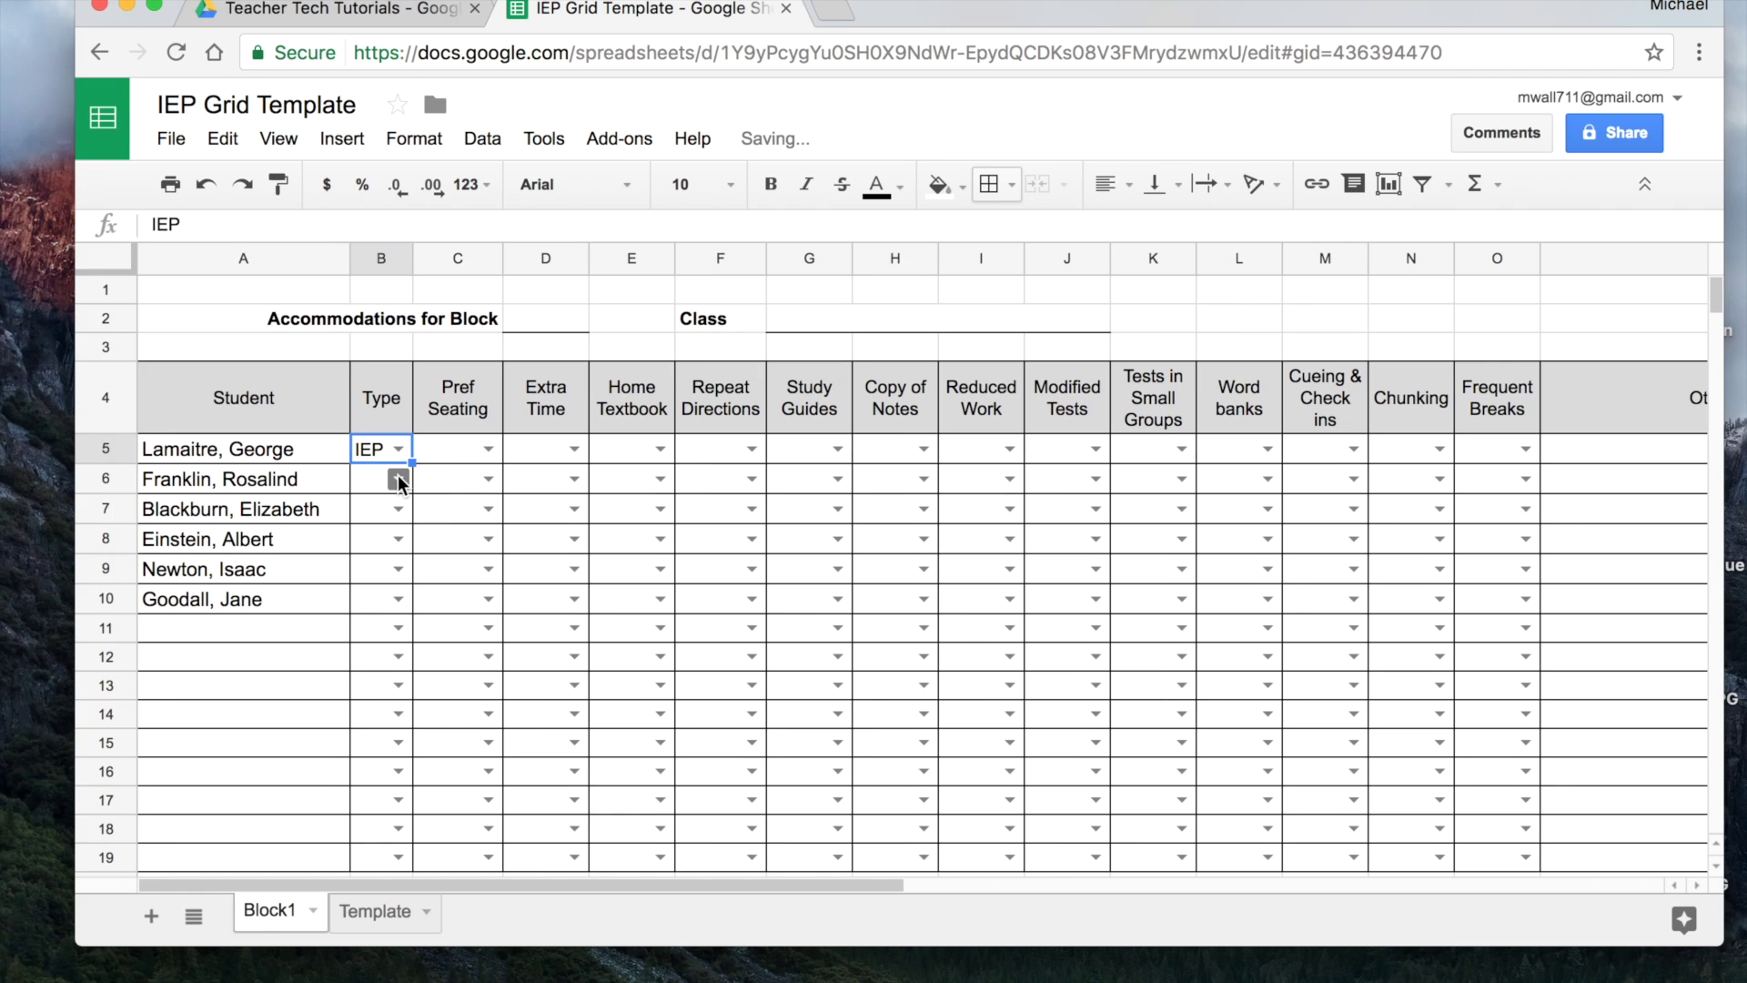
{"action": "left_click", "coordinate": [398, 477]}
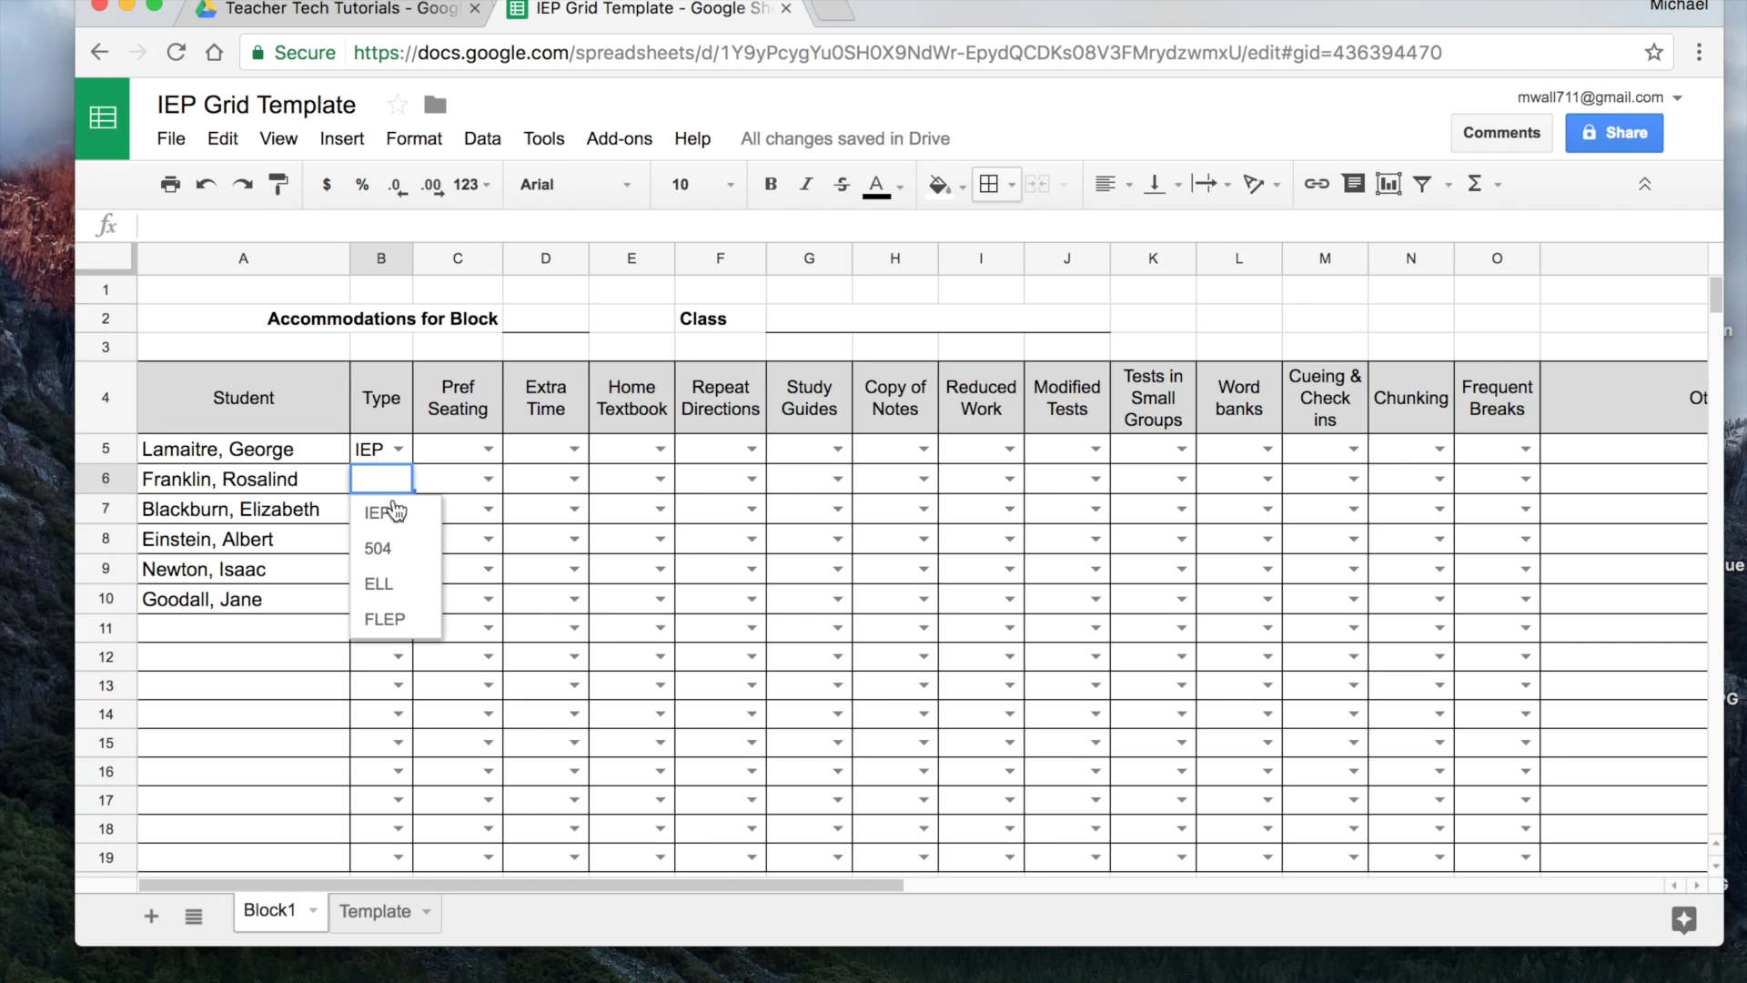
{"action": "left_click", "coordinate": [391, 550]}
{"action": "left_click", "coordinate": [398, 508]}
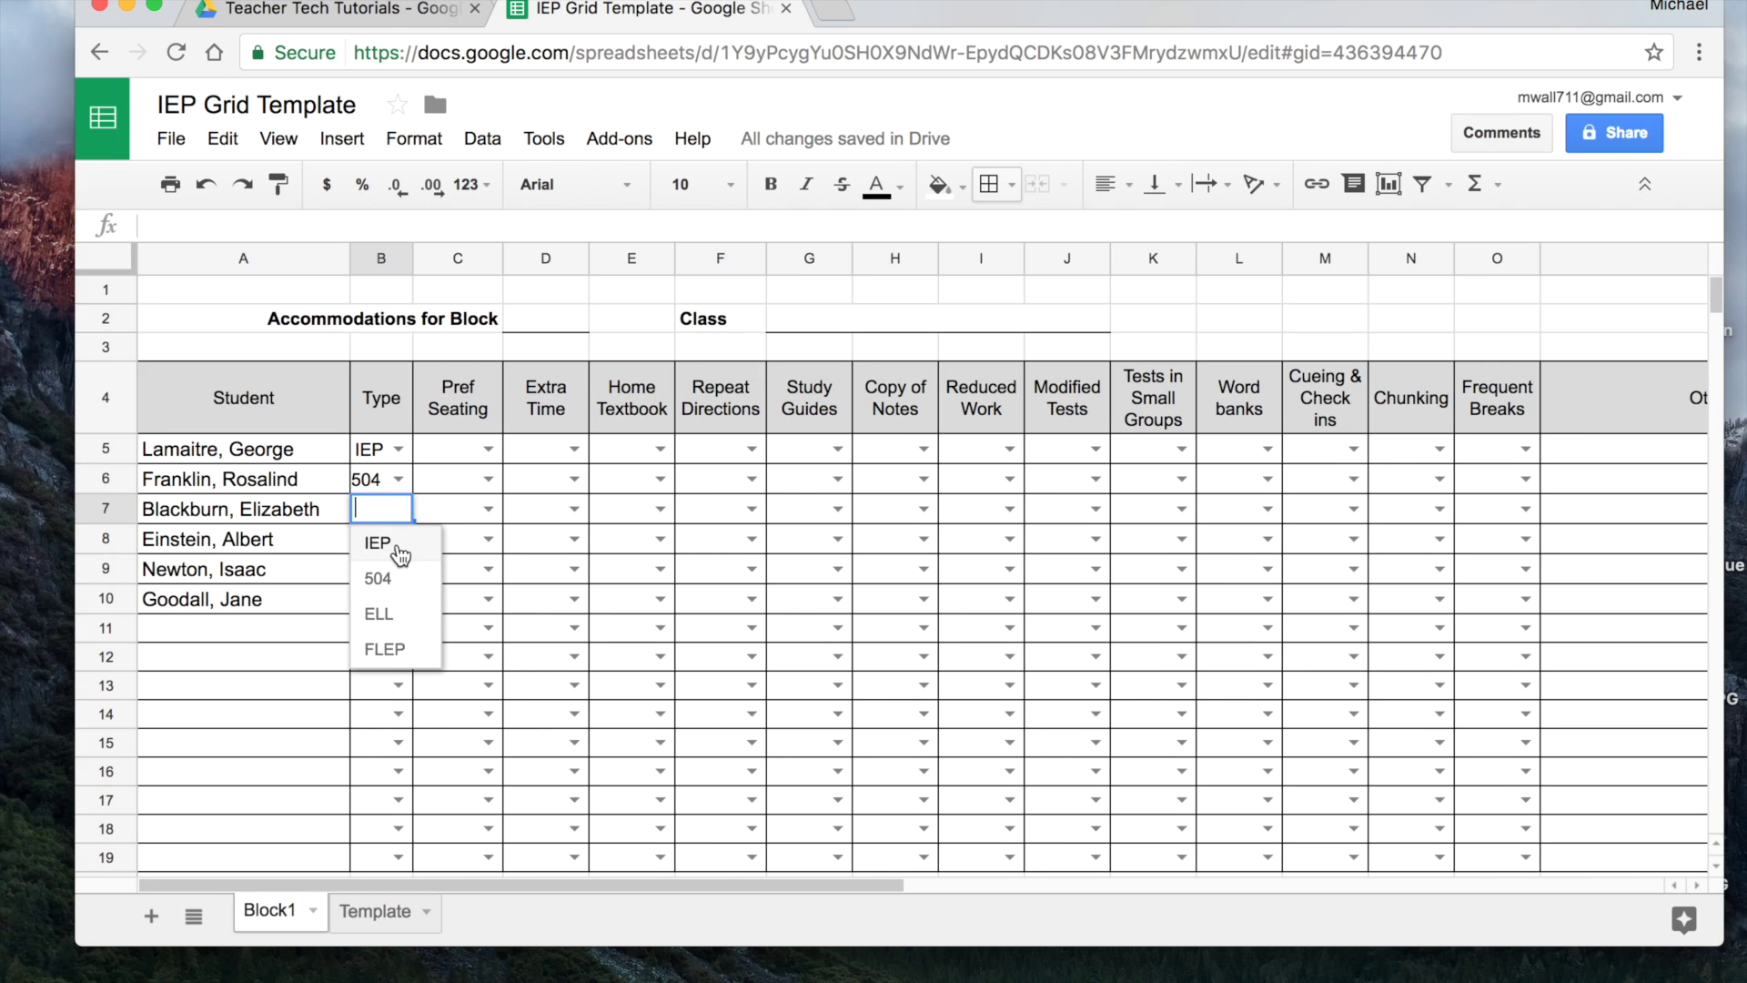
{"action": "left_click", "coordinate": [398, 546]}
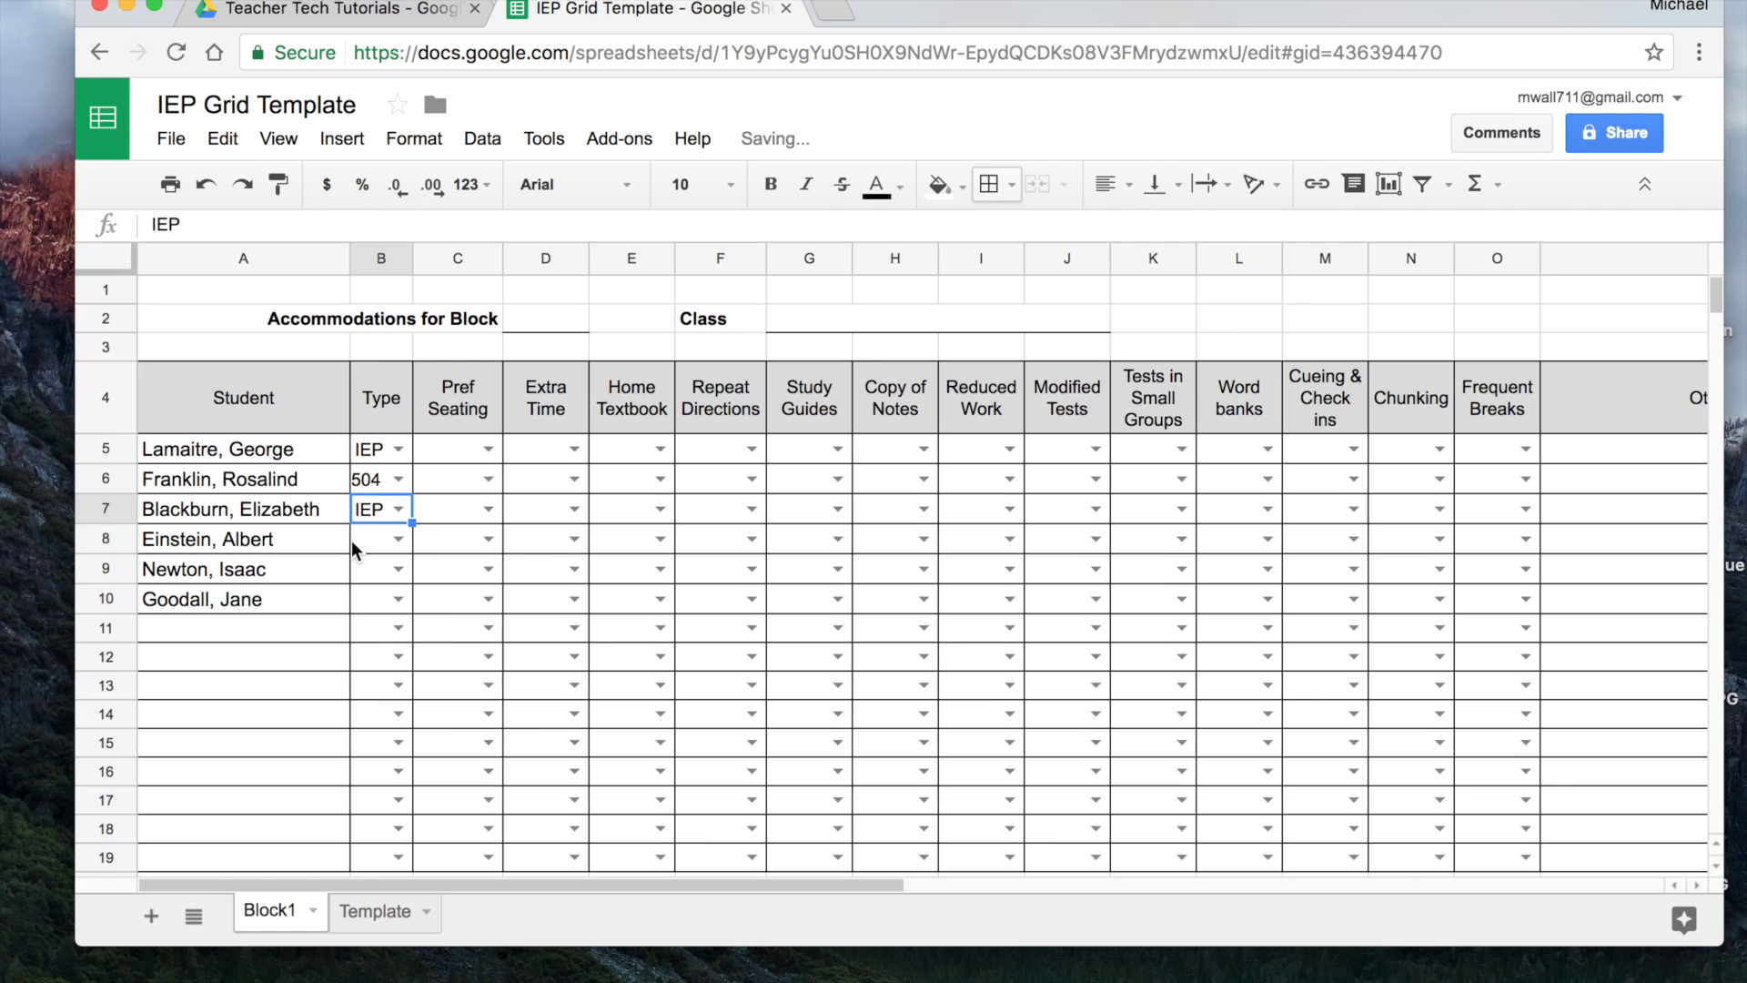
Set the Type for B8, B9 and B10 to 504, 504 and ELL
{"action": "left_click", "coordinate": [397, 537]}
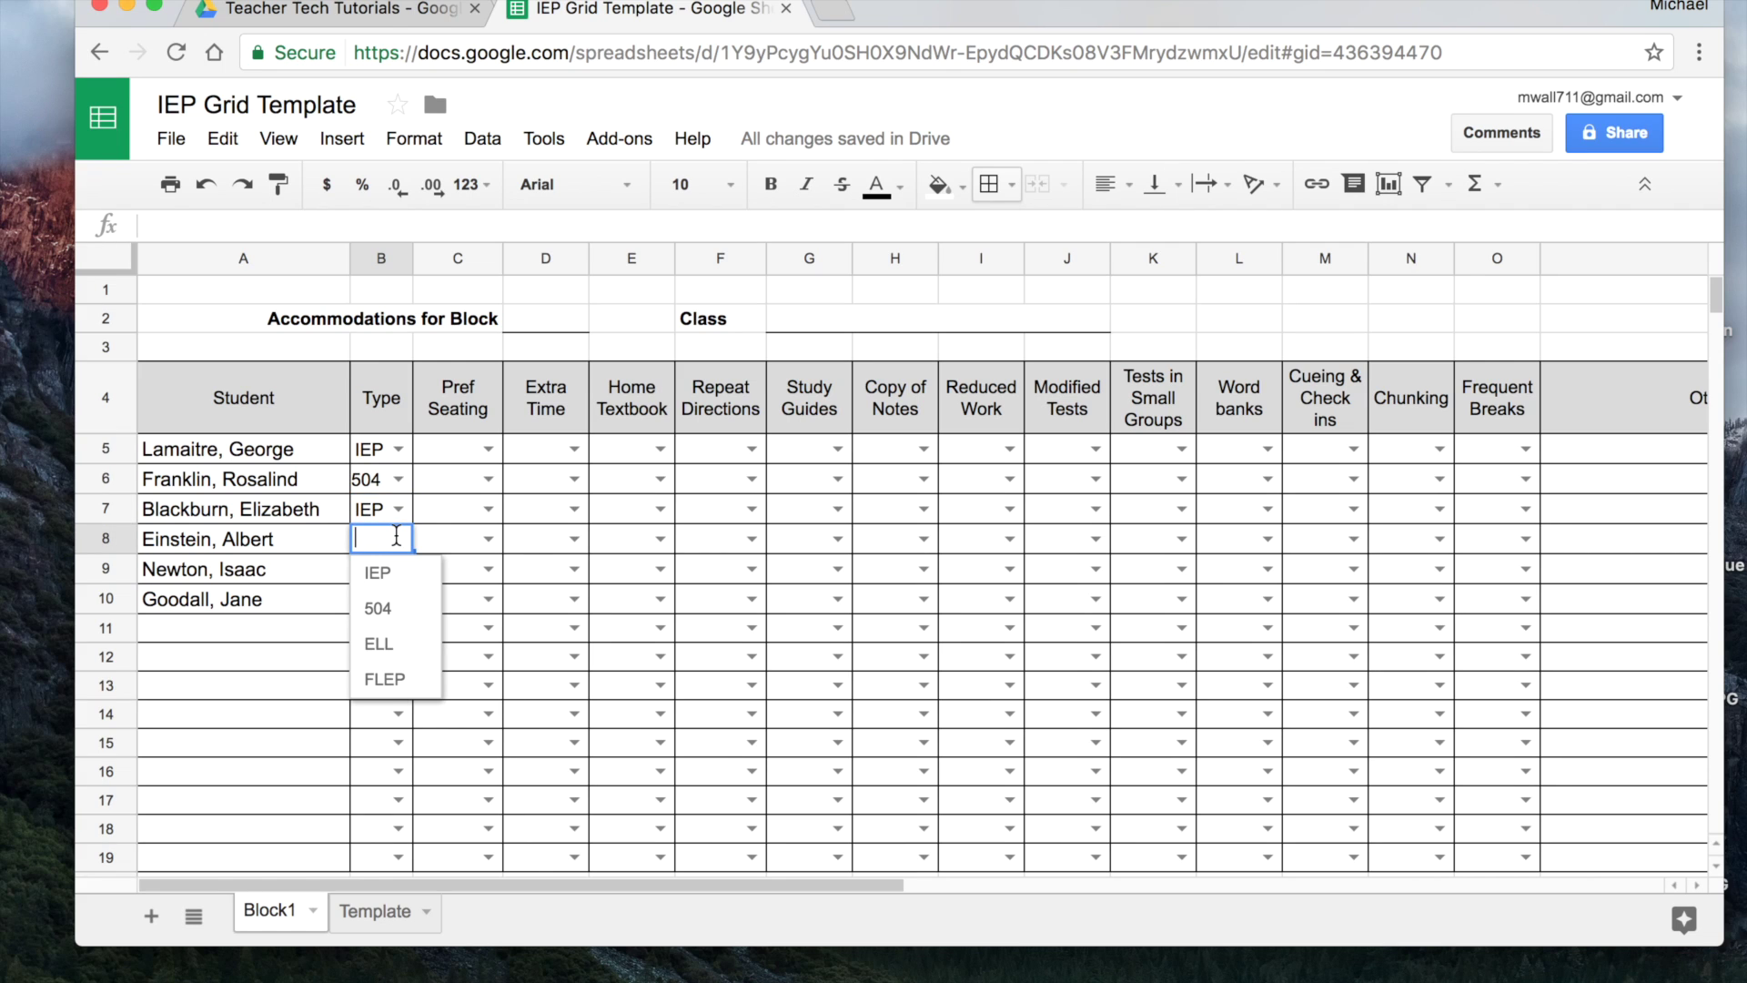
{"action": "left_click", "coordinate": [394, 603]}
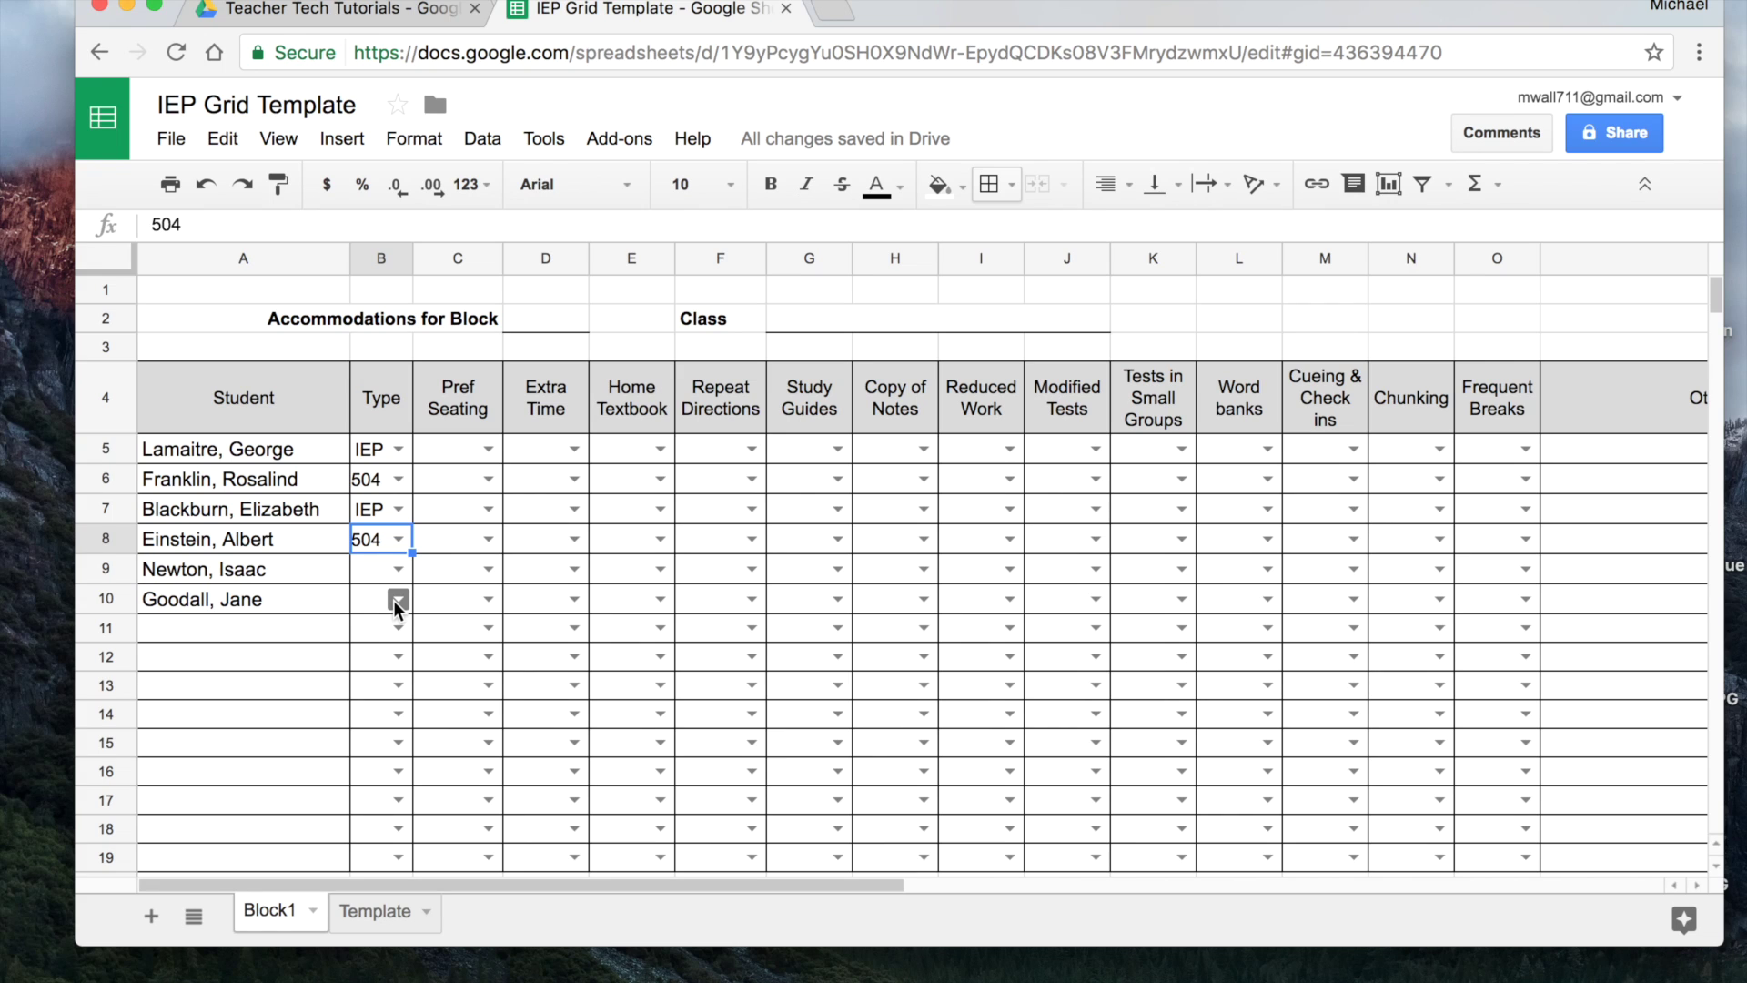
{"action": "left_click", "coordinate": [397, 570]}
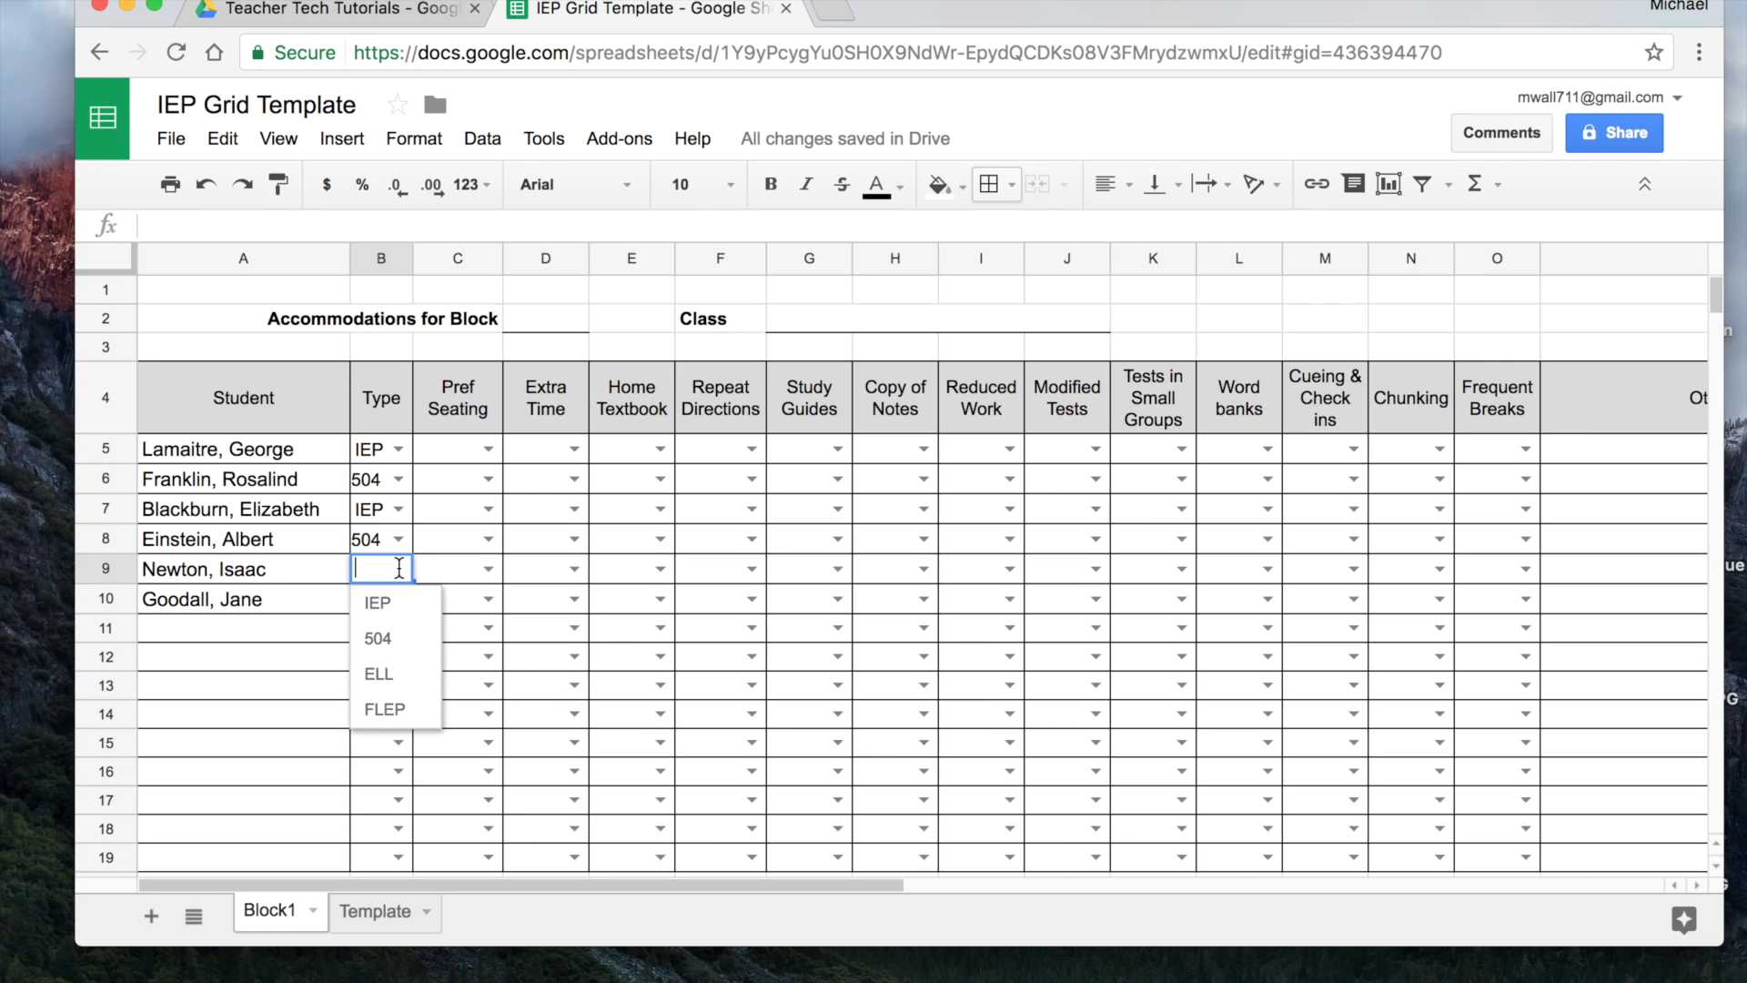
{"action": "left_click", "coordinate": [380, 602]}
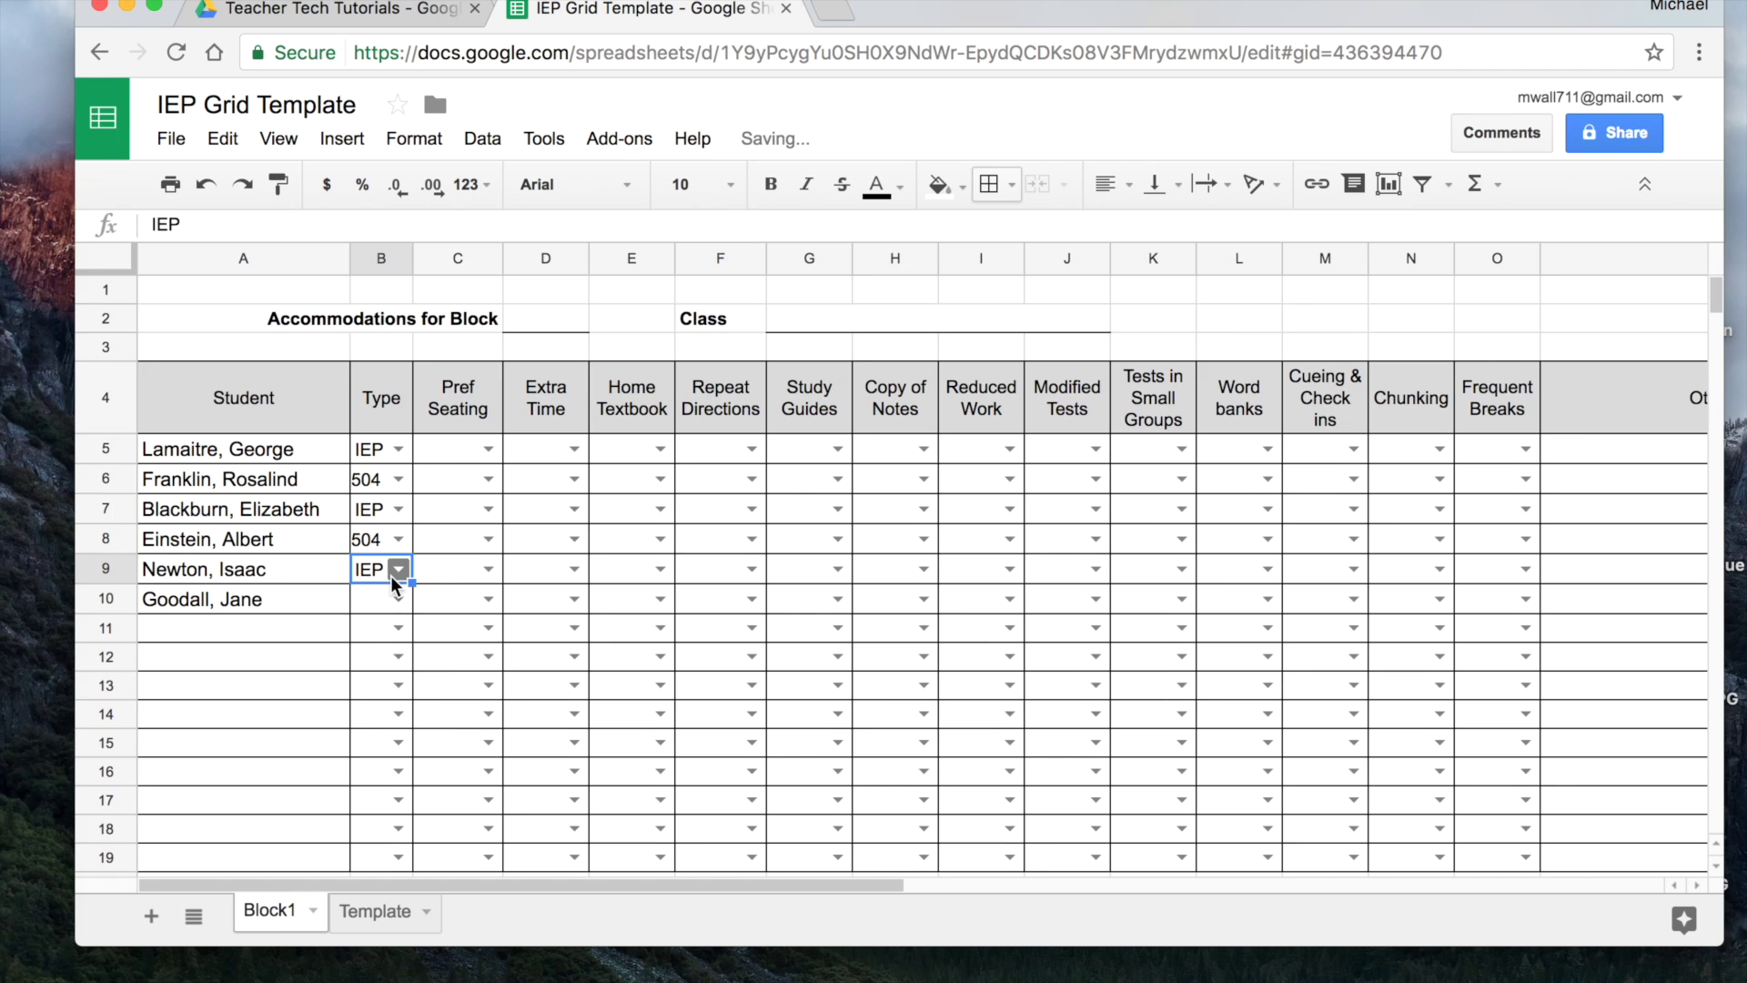
{"action": "left_click", "coordinate": [398, 570]}
{"action": "left_click", "coordinate": [394, 633]}
{"action": "left_click", "coordinate": [395, 598]}
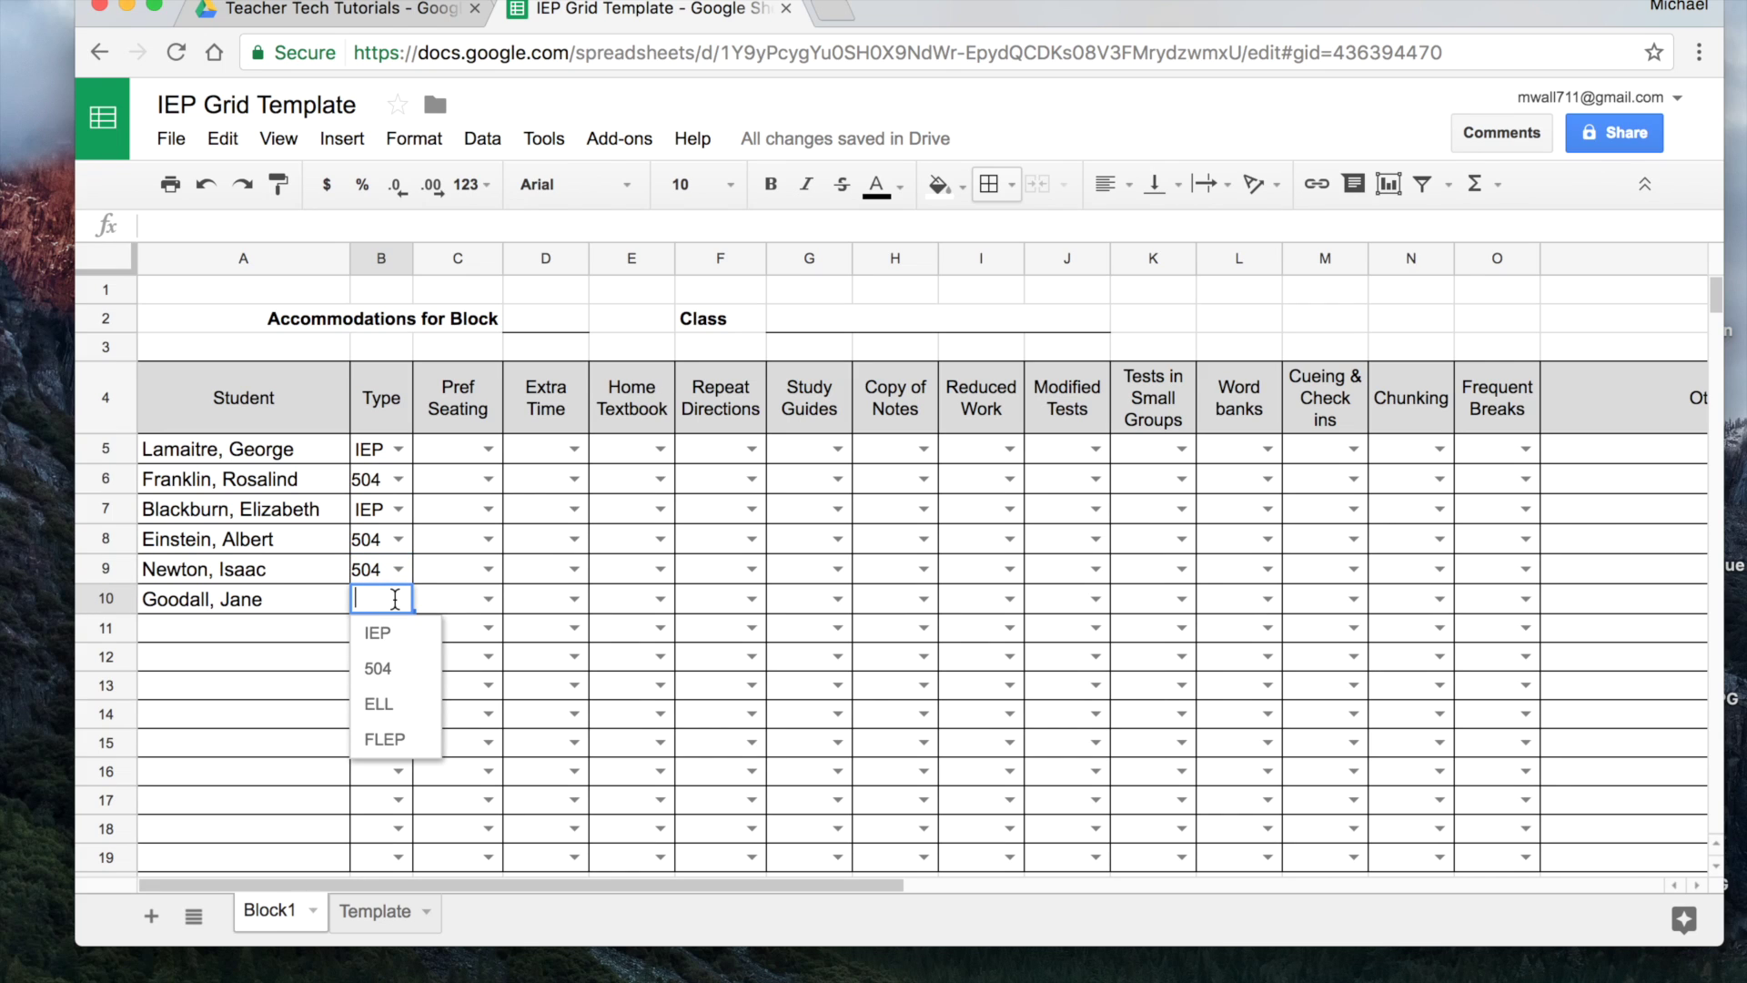
{"action": "left_click", "coordinate": [381, 703]}
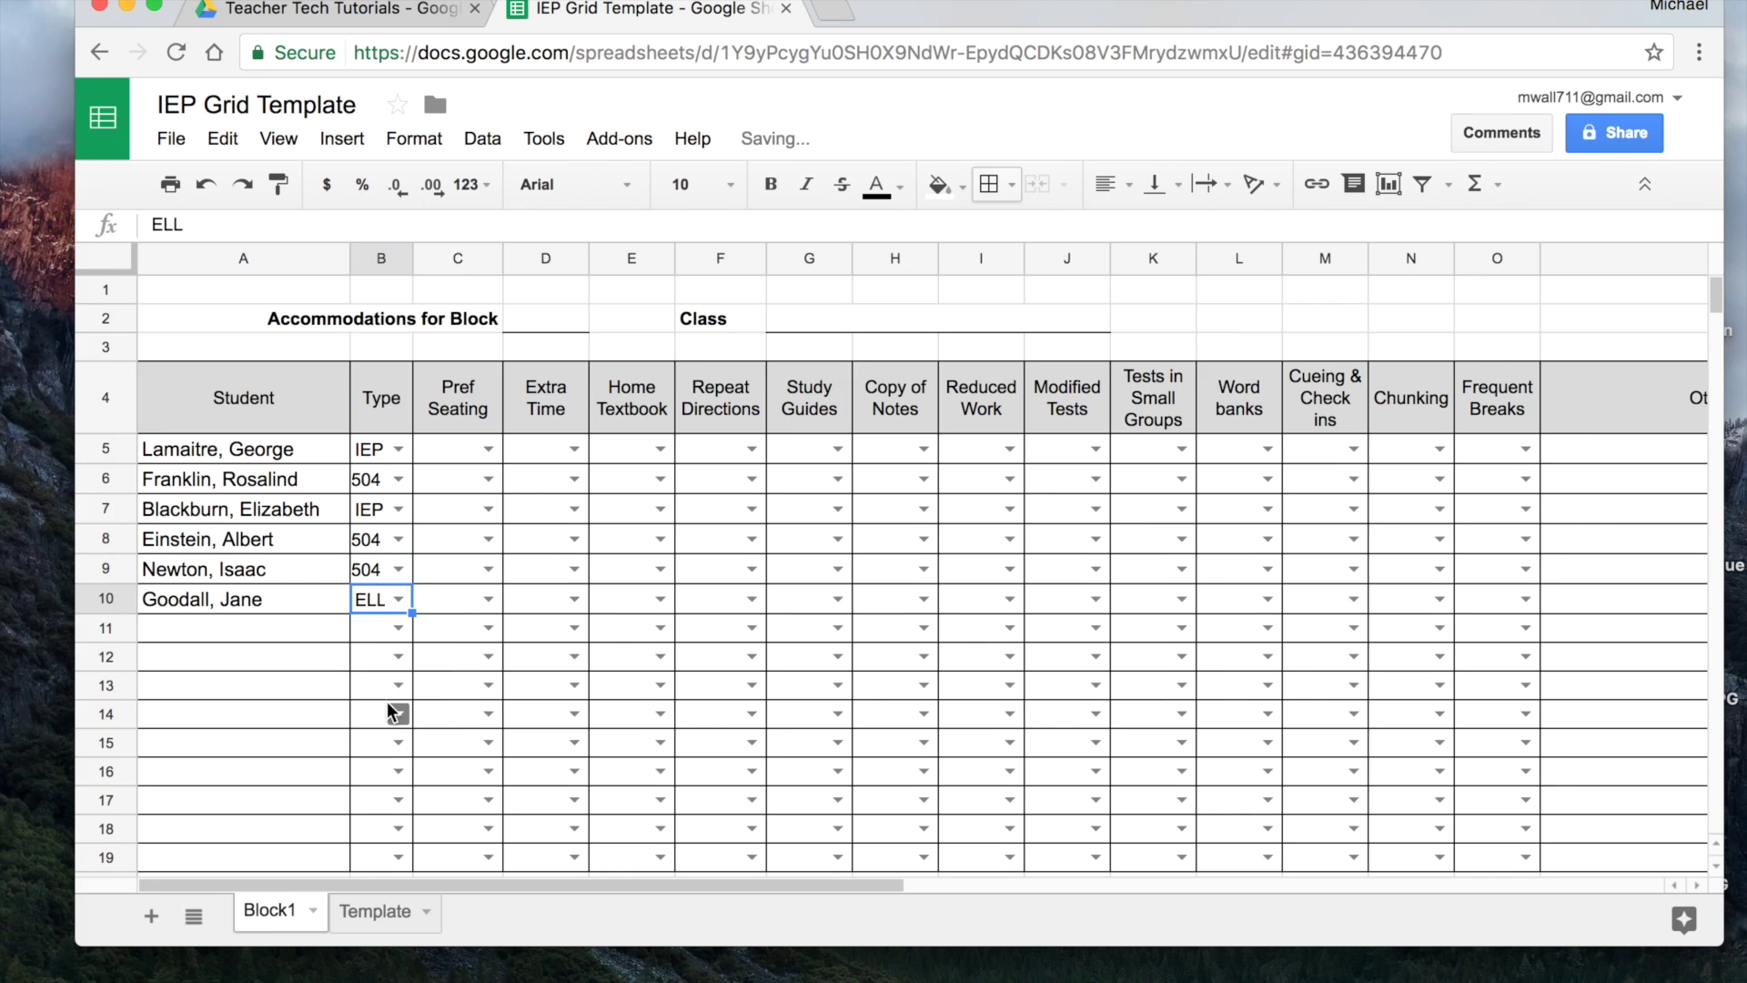
{"action": "left_click", "coordinate": [284, 659]}
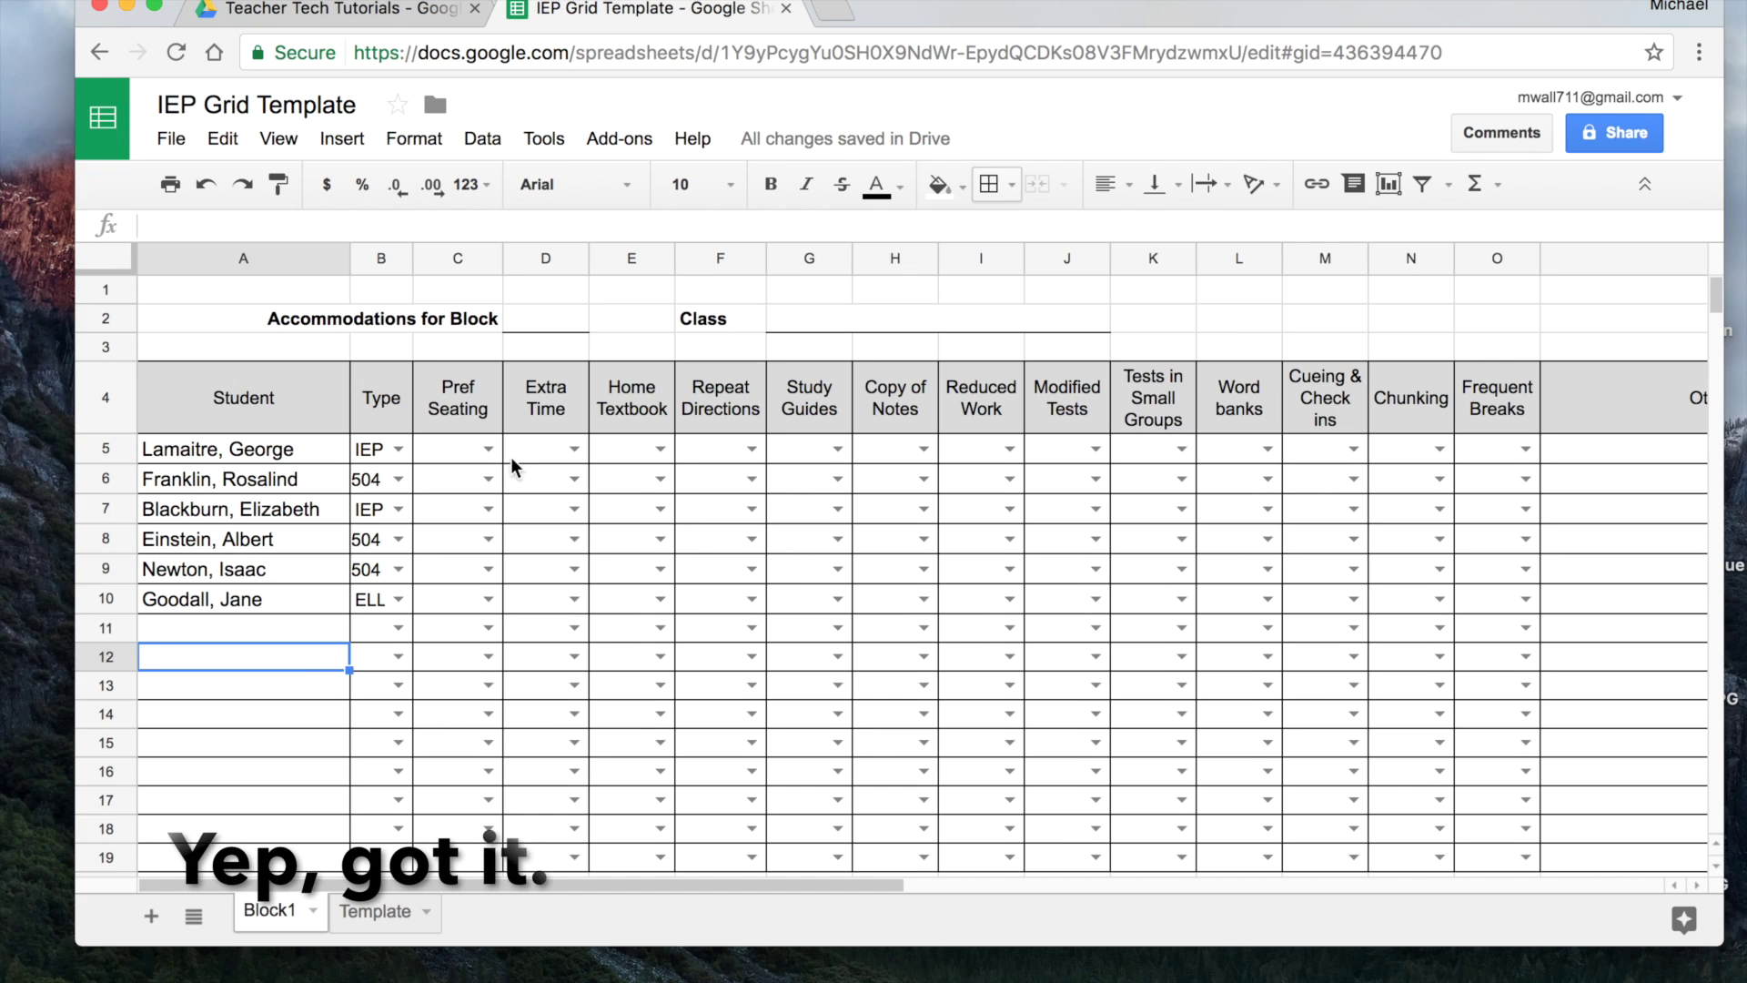
Set Pref Seating to Distractions in C10 and Front in C8
{"action": "left_click", "coordinate": [488, 599]}
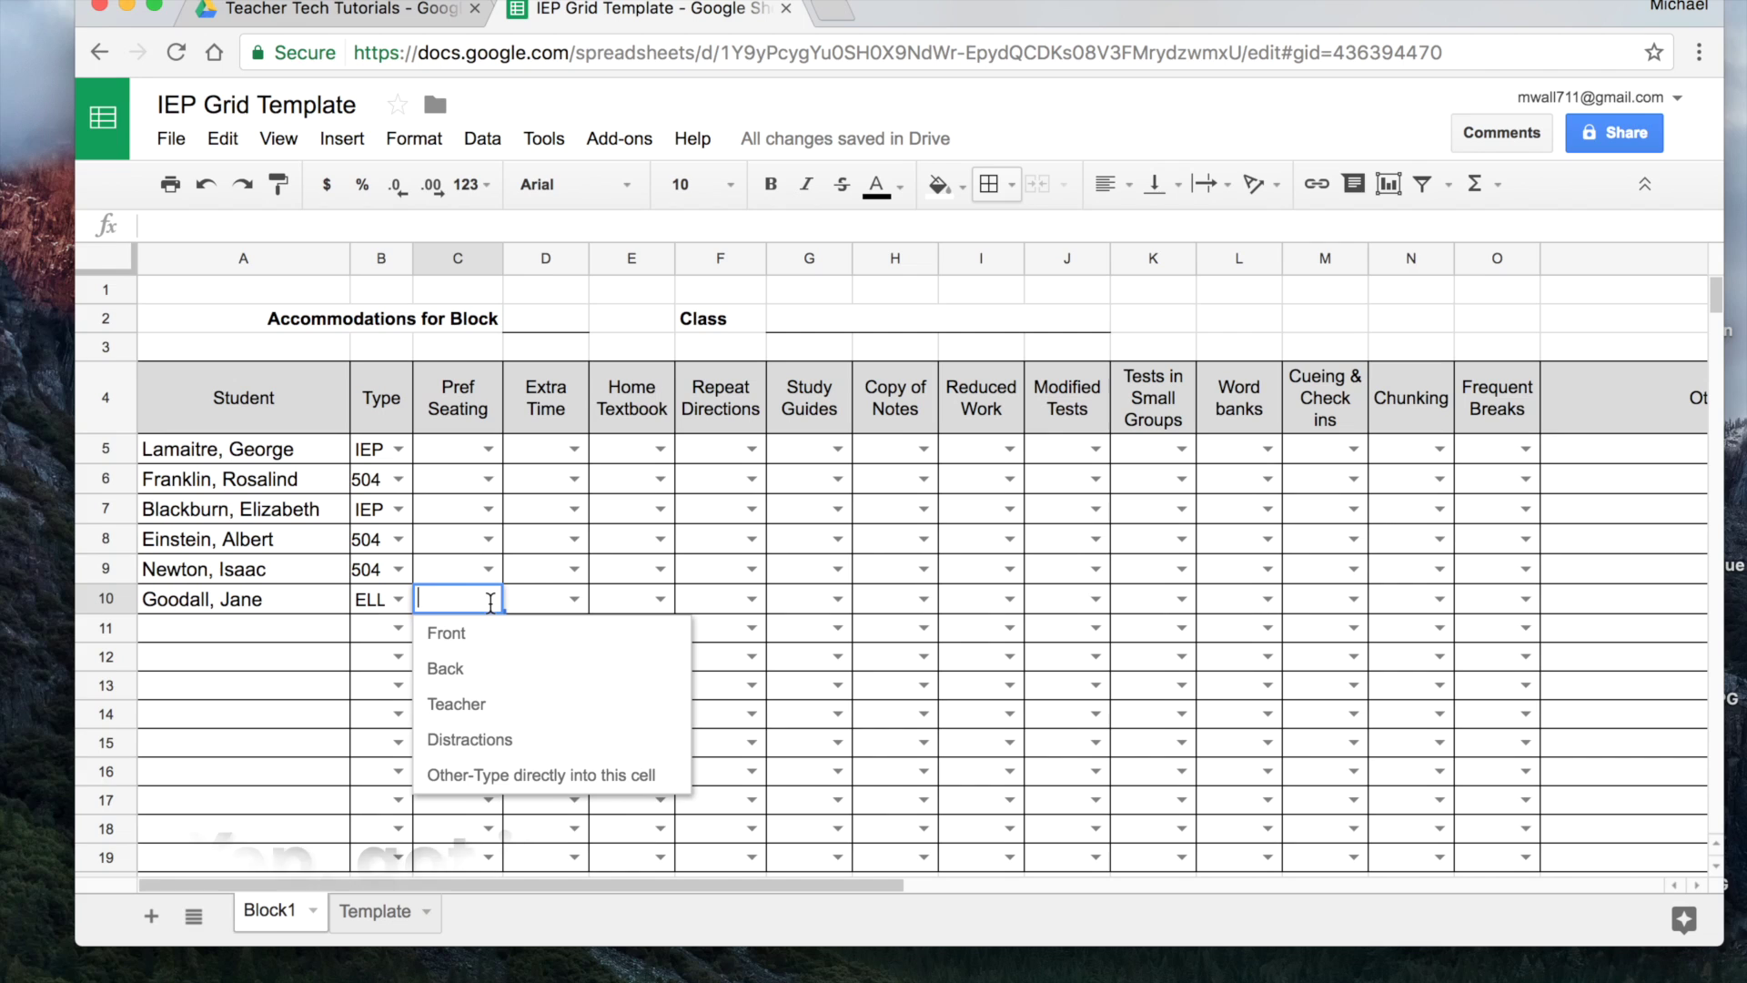
{"action": "left_click", "coordinate": [484, 738]}
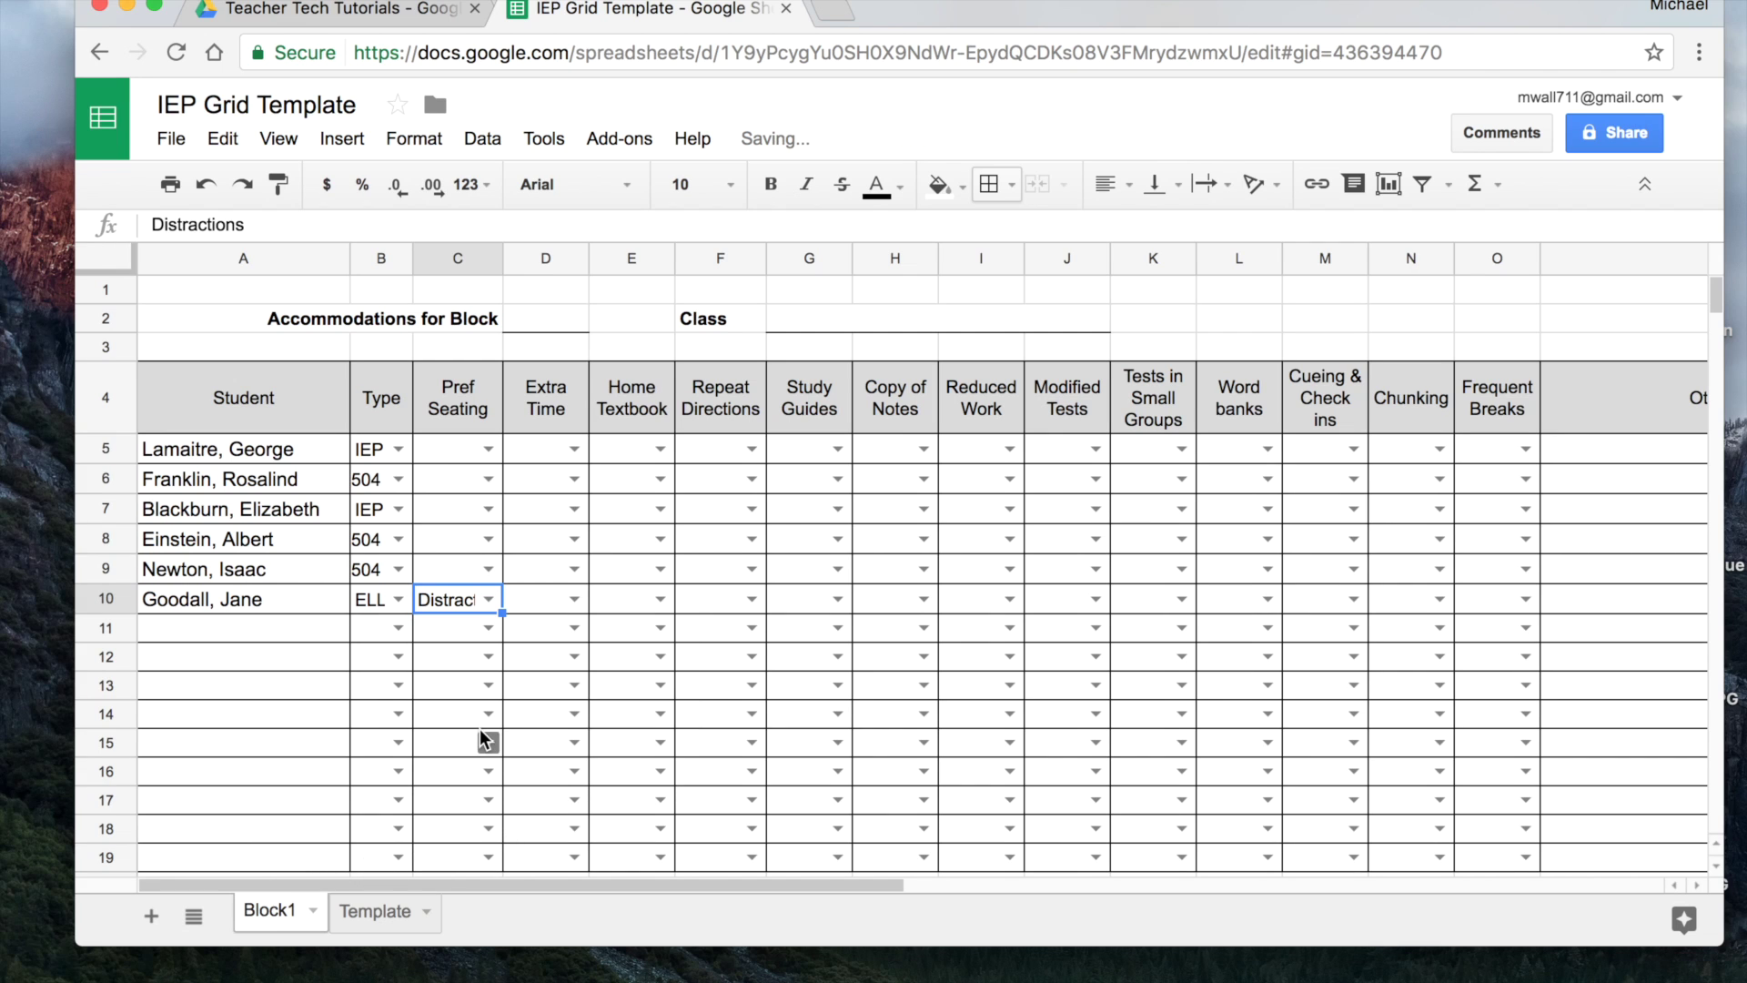
{"action": "left_click", "coordinate": [489, 537]}
{"action": "left_click", "coordinate": [488, 572]}
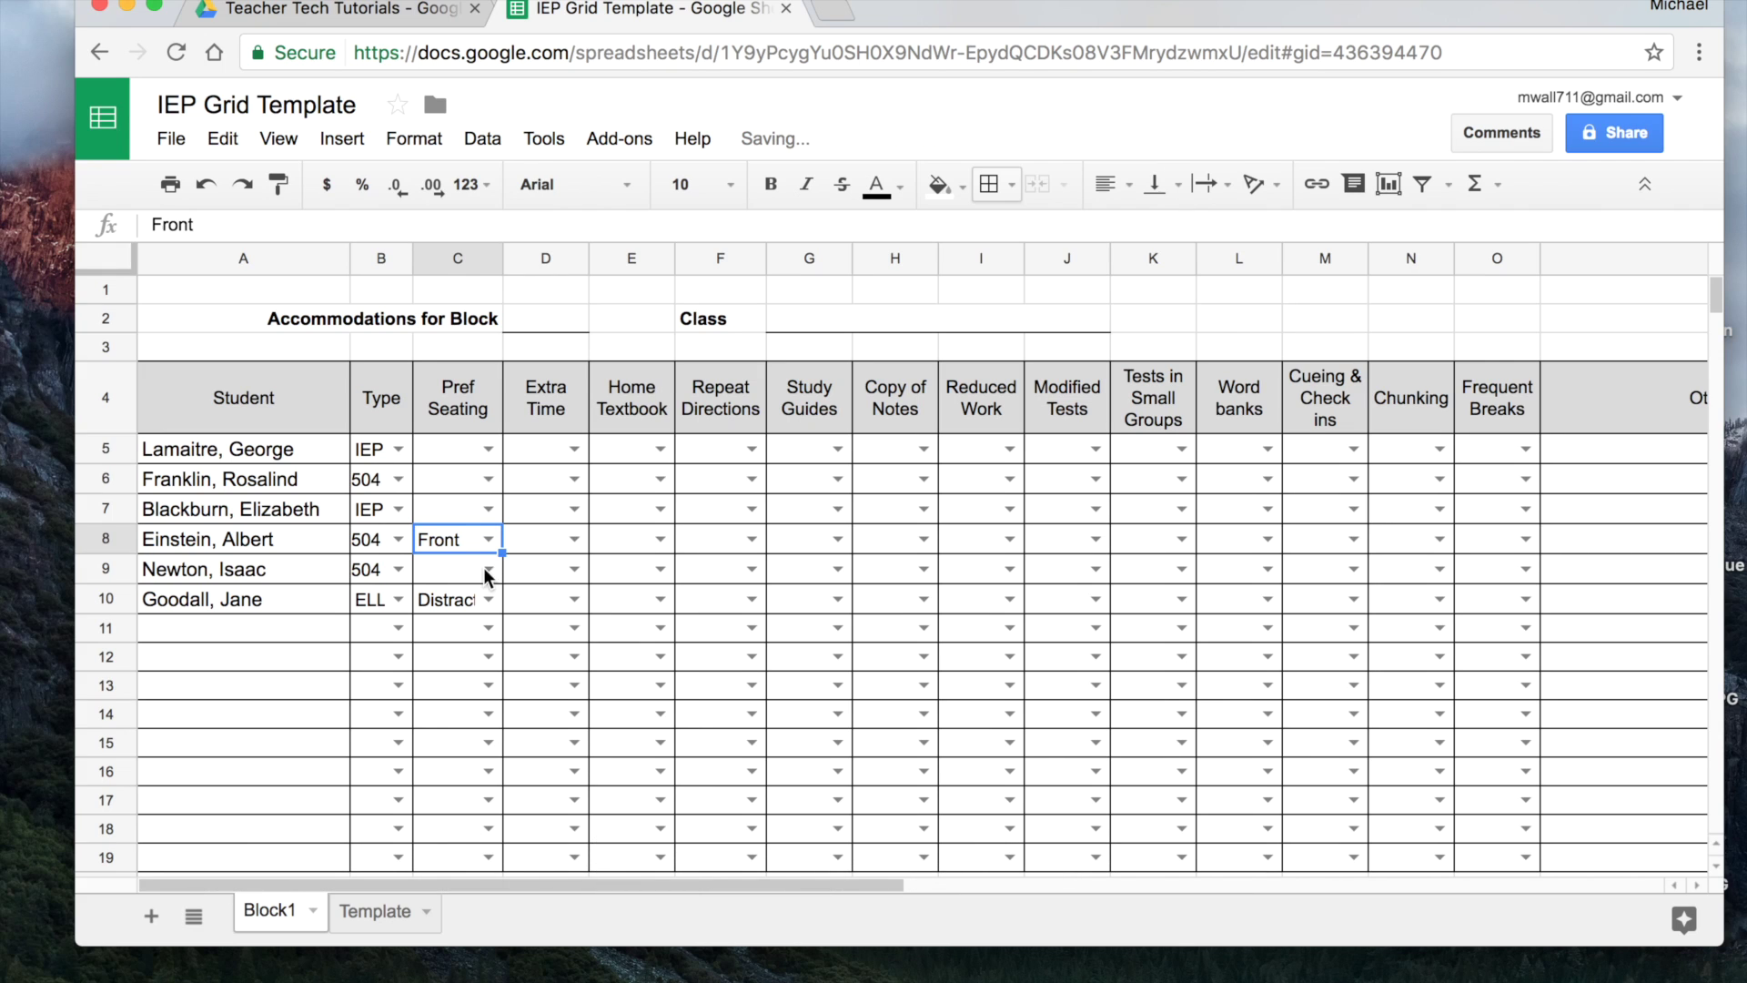
Mark H8 Copy of Notes and E5 Home Textbook as Yes, and set J7 Modified Tests to Length
{"action": "left_click", "coordinate": [922, 542]}
{"action": "left_click", "coordinate": [904, 573]}
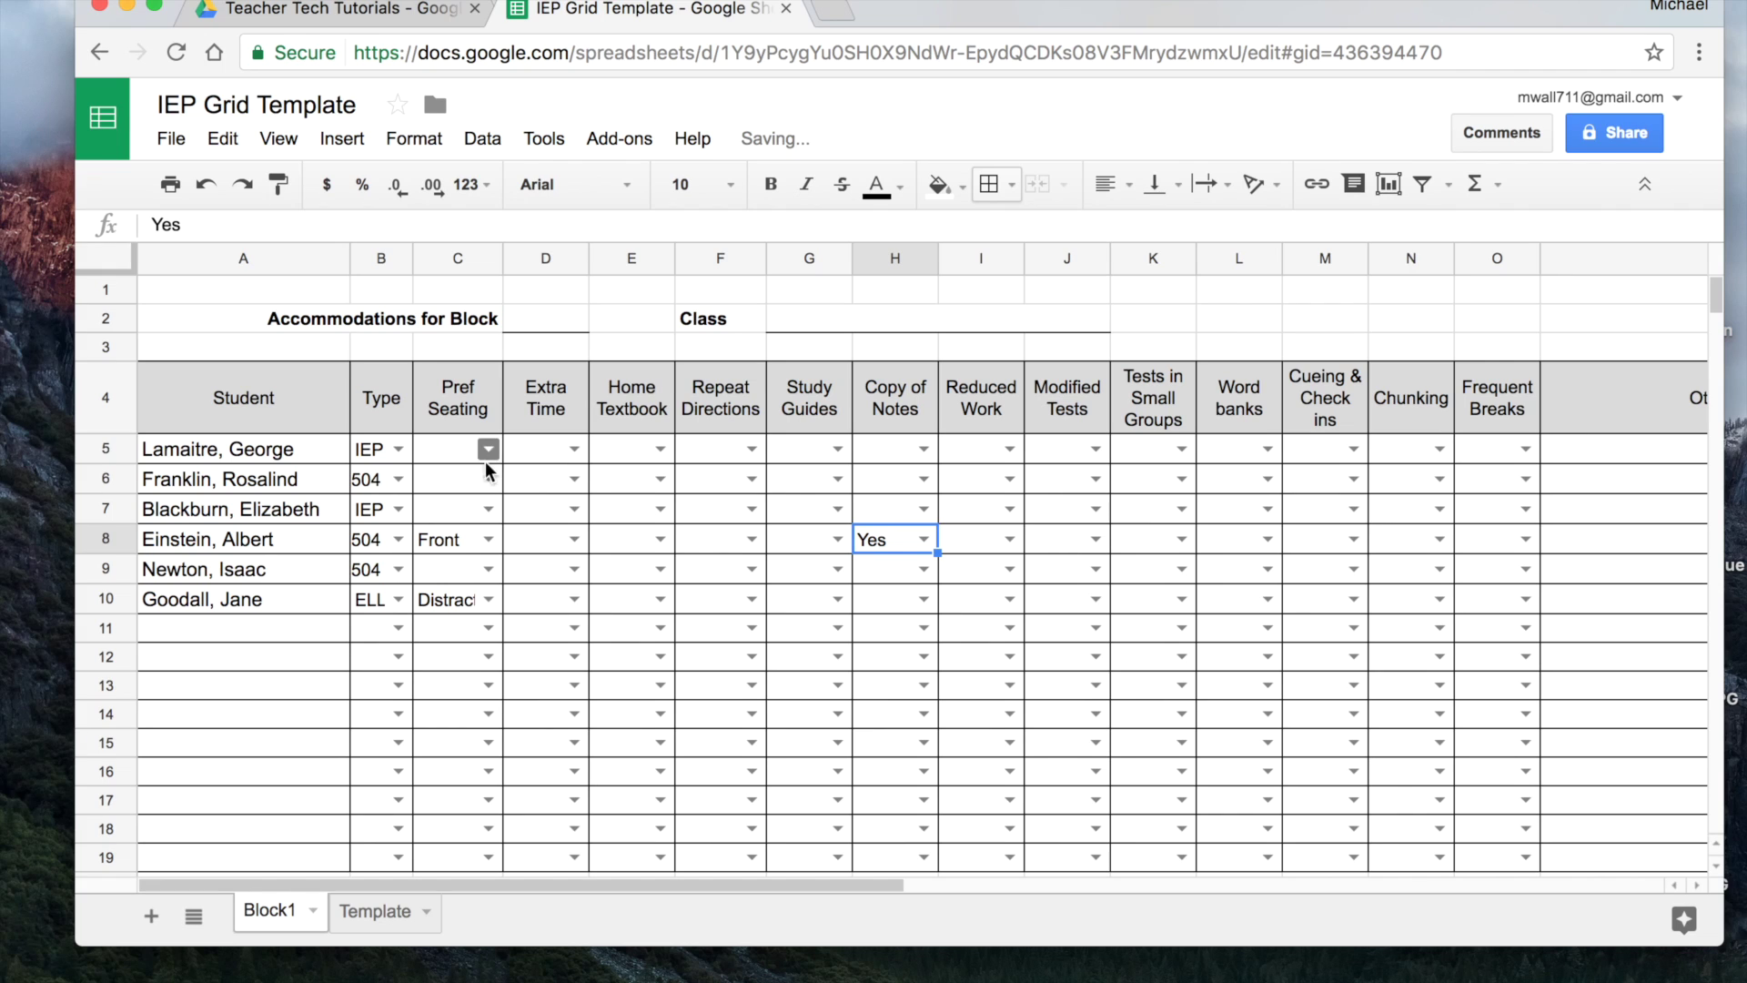
{"action": "left_click", "coordinate": [659, 449]}
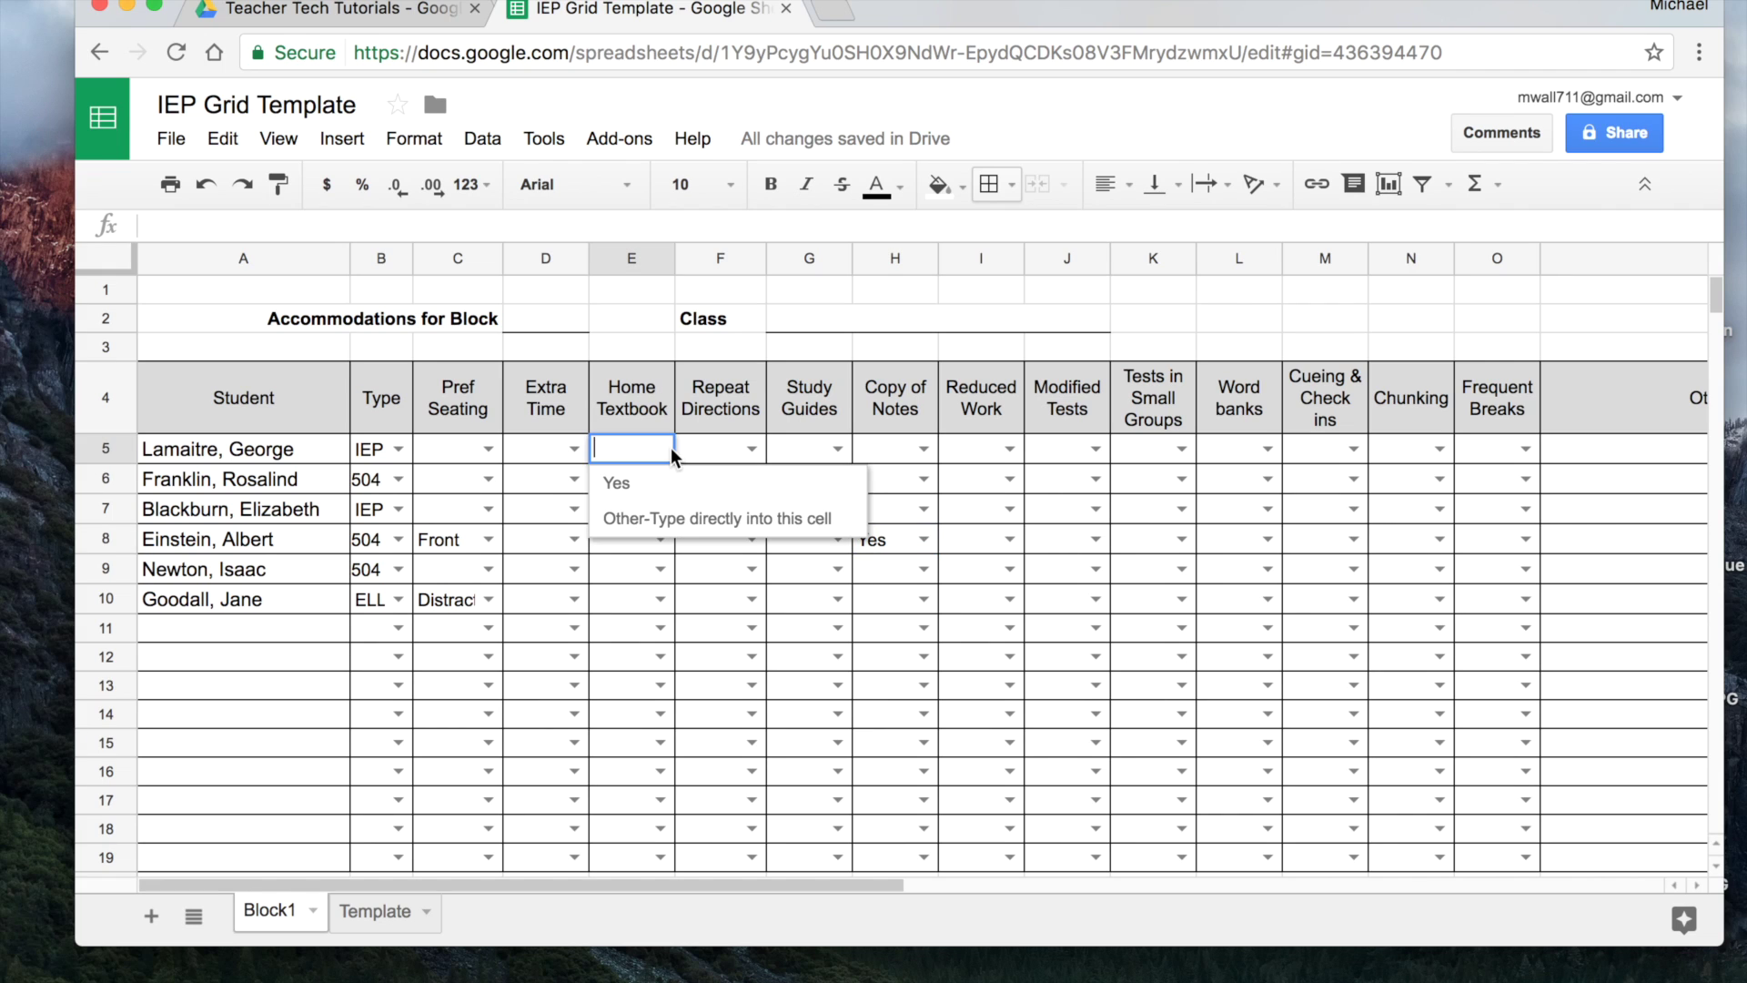
{"action": "left_click", "coordinate": [631, 485]}
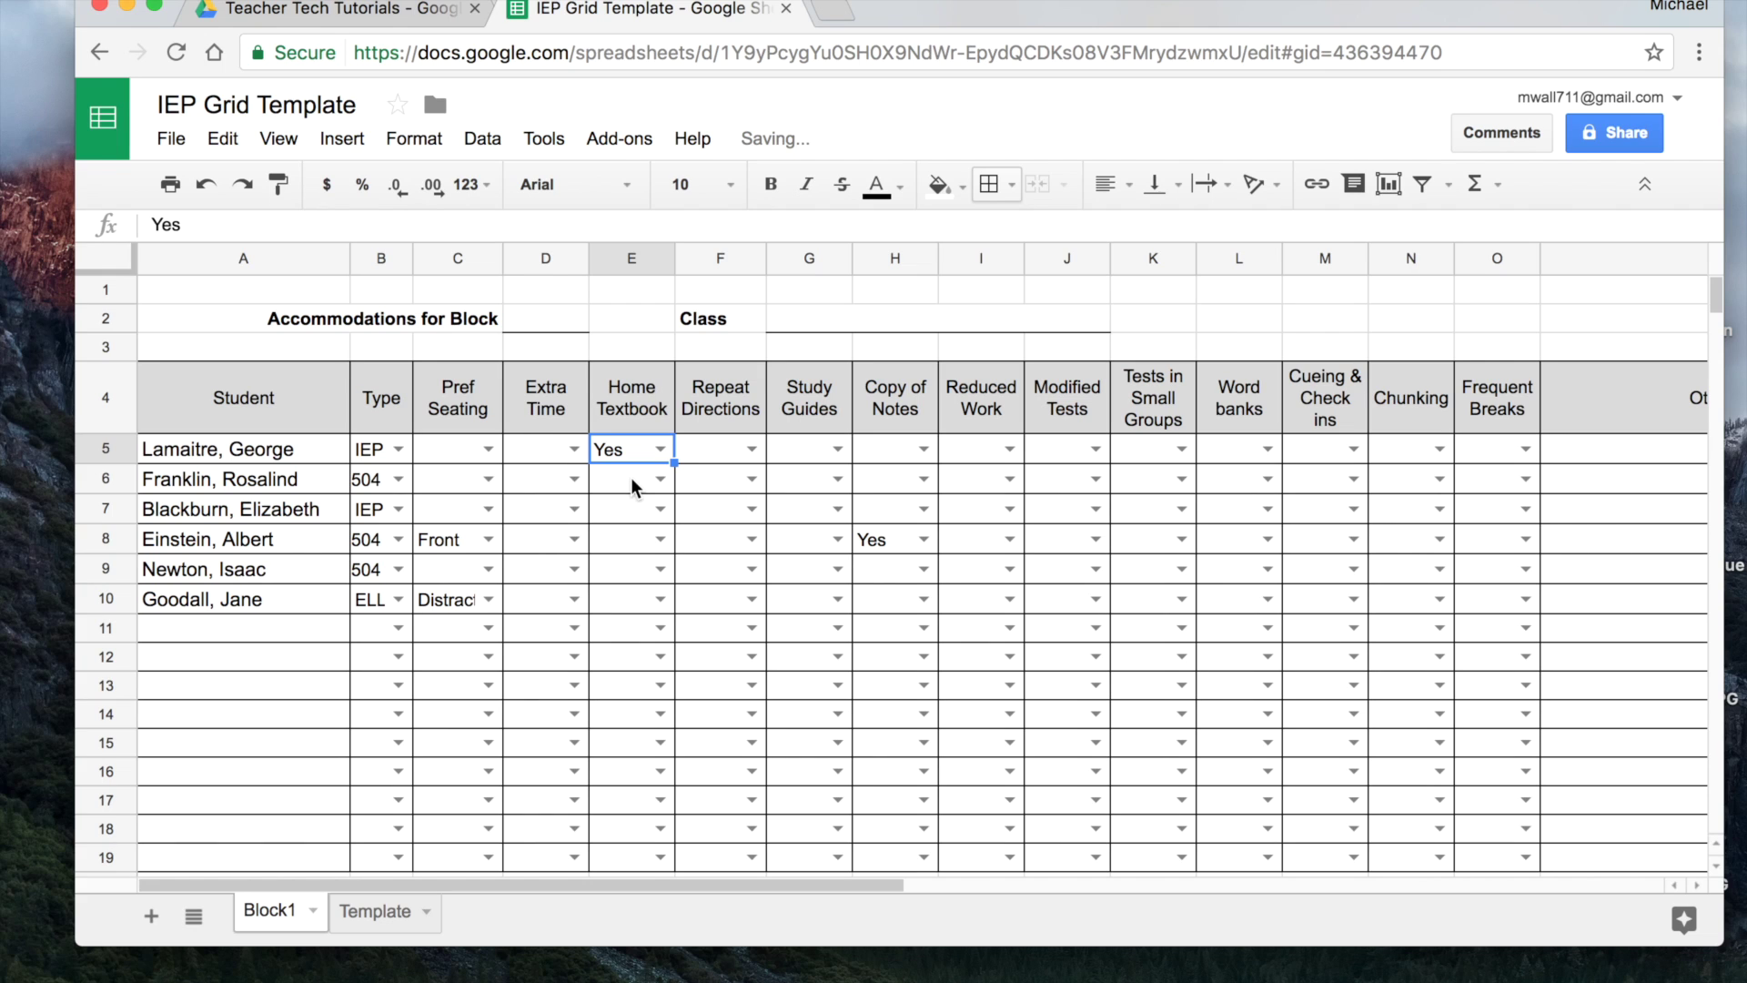
{"action": "left_click", "coordinate": [1096, 508]}
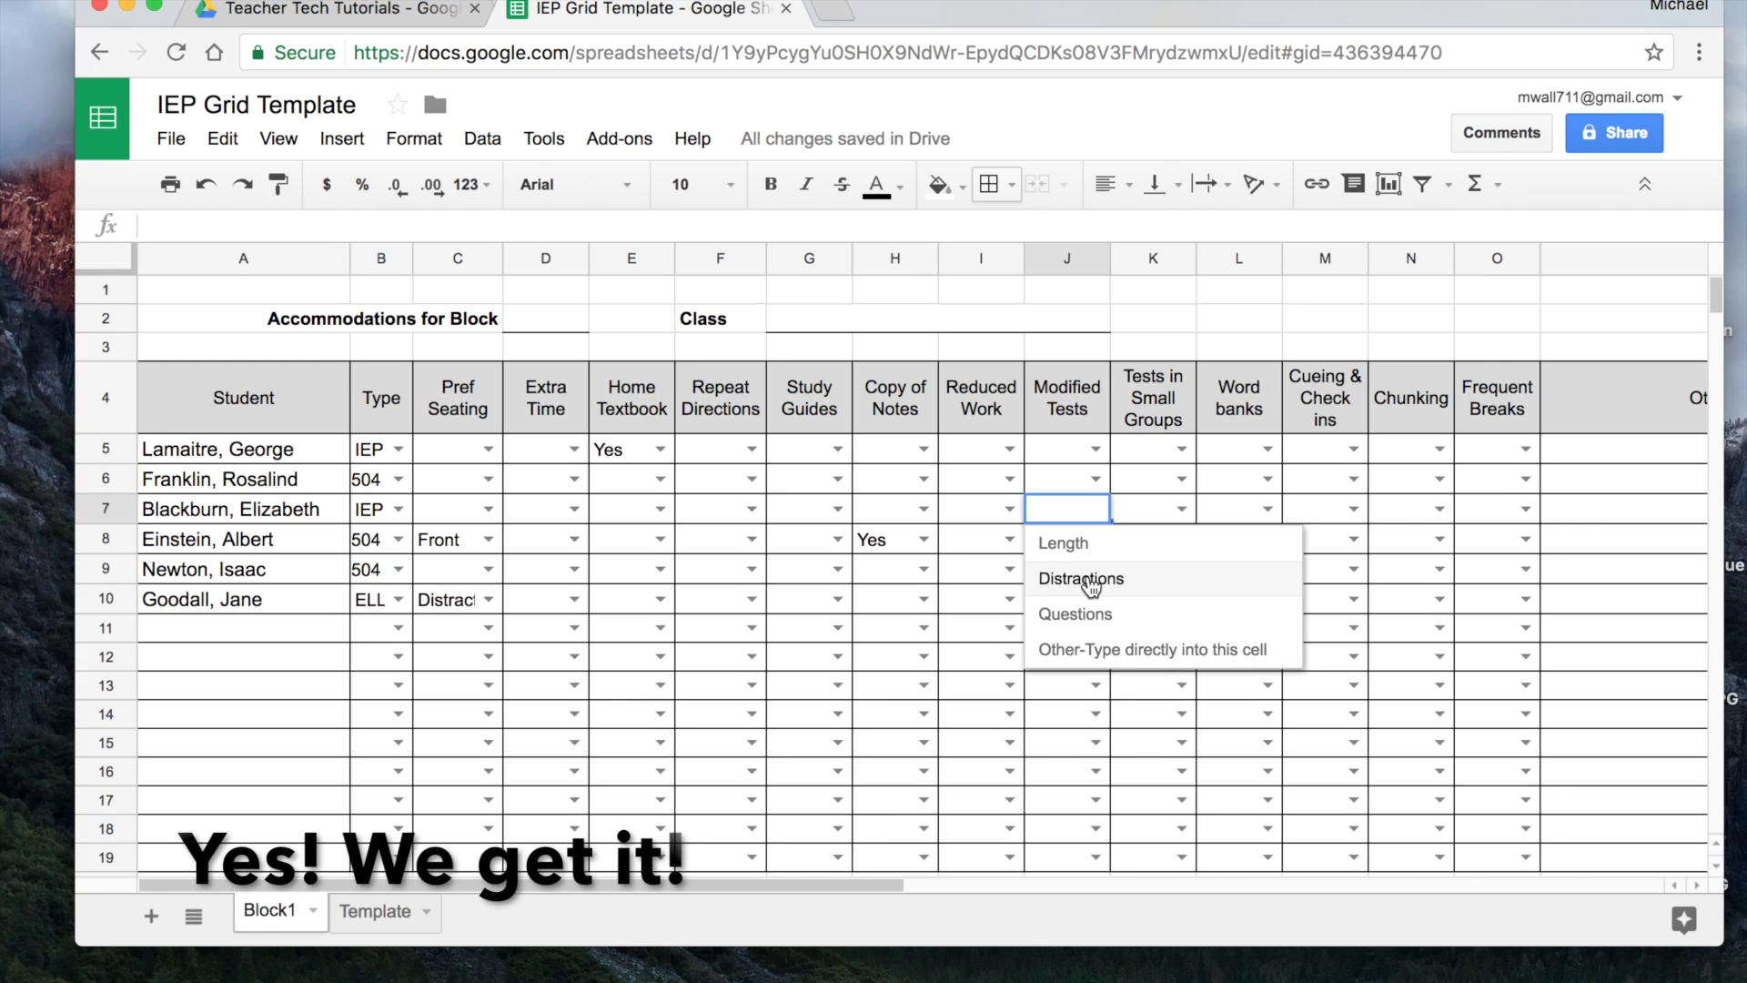
{"action": "left_click", "coordinate": [1096, 541]}
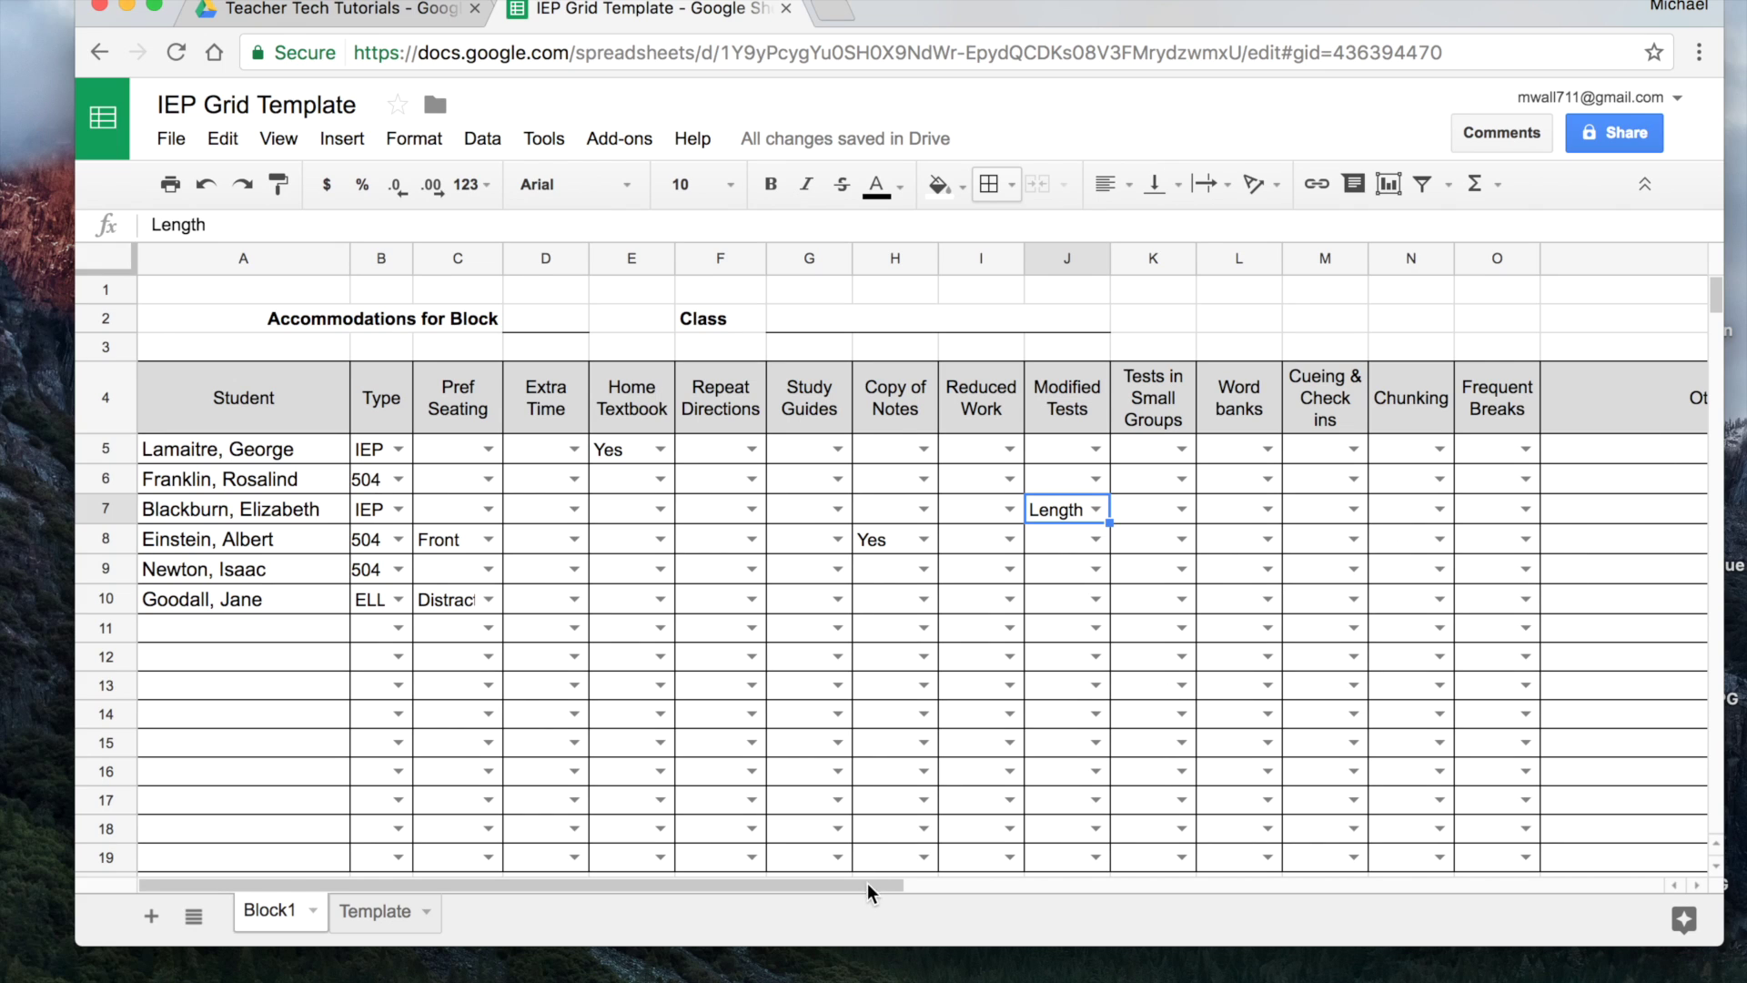
{"action": "left_click_drag", "start_coordinate": [867, 883], "coordinate": [1023, 882]}
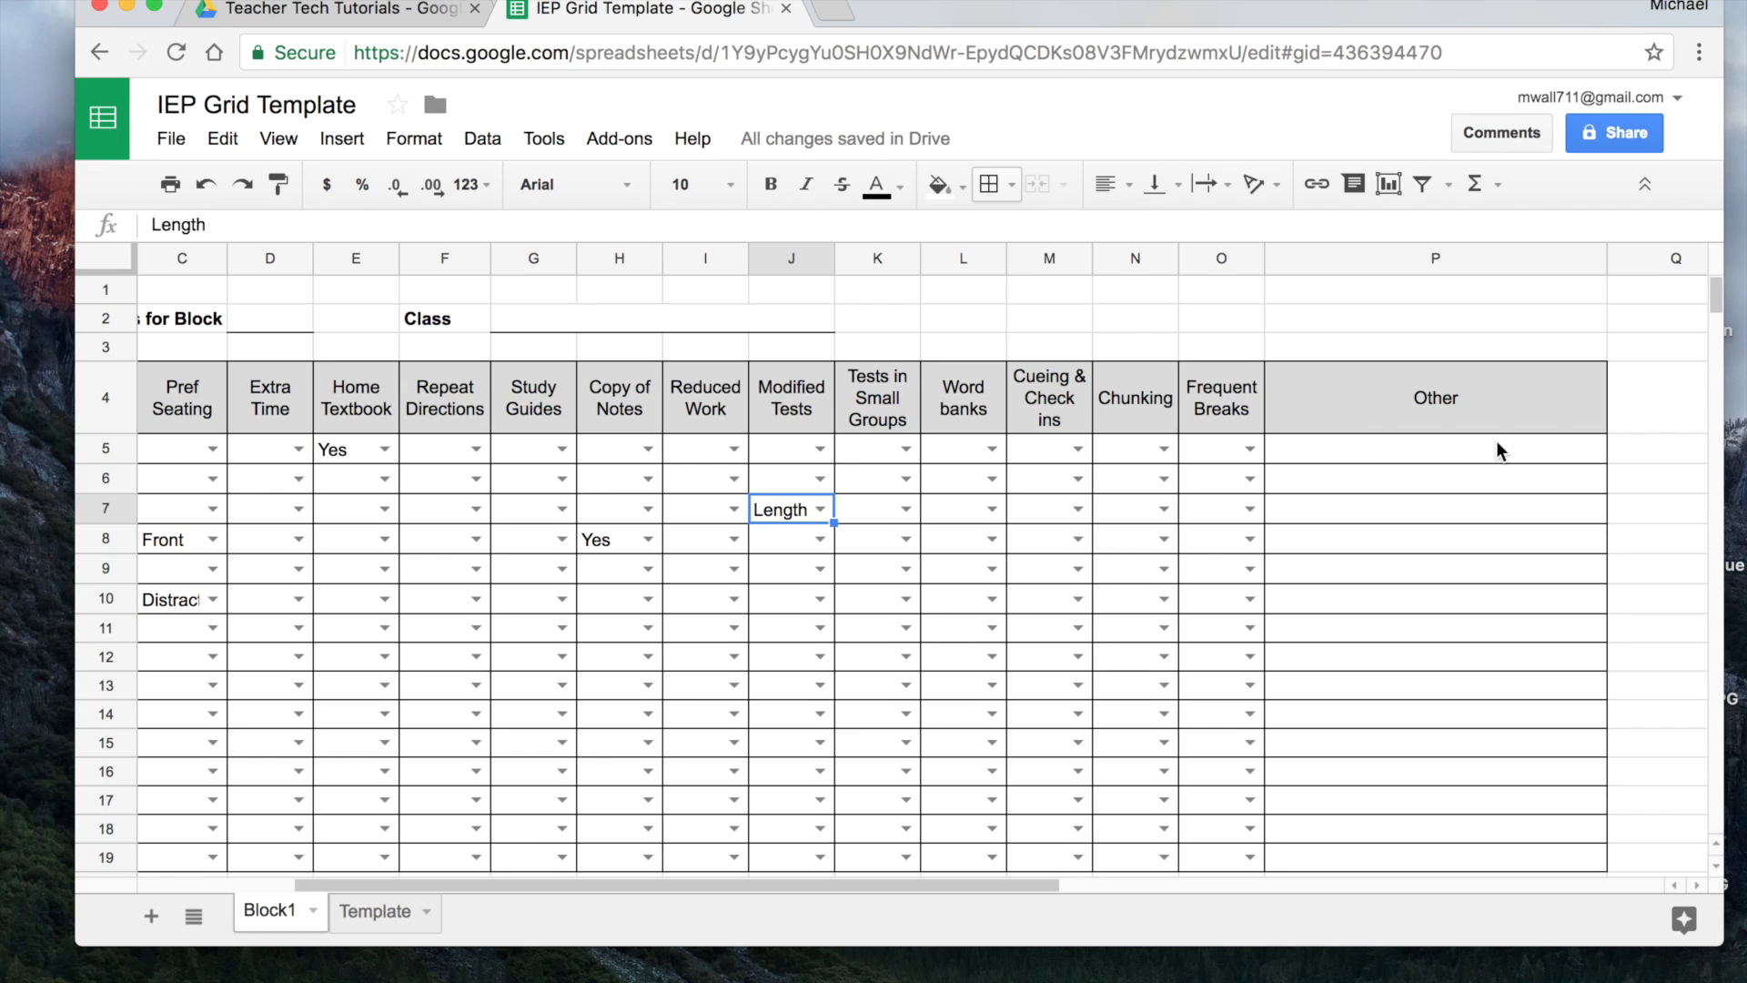
{"action": "left_click_drag", "start_coordinate": [870, 881], "coordinate": [675, 882]}
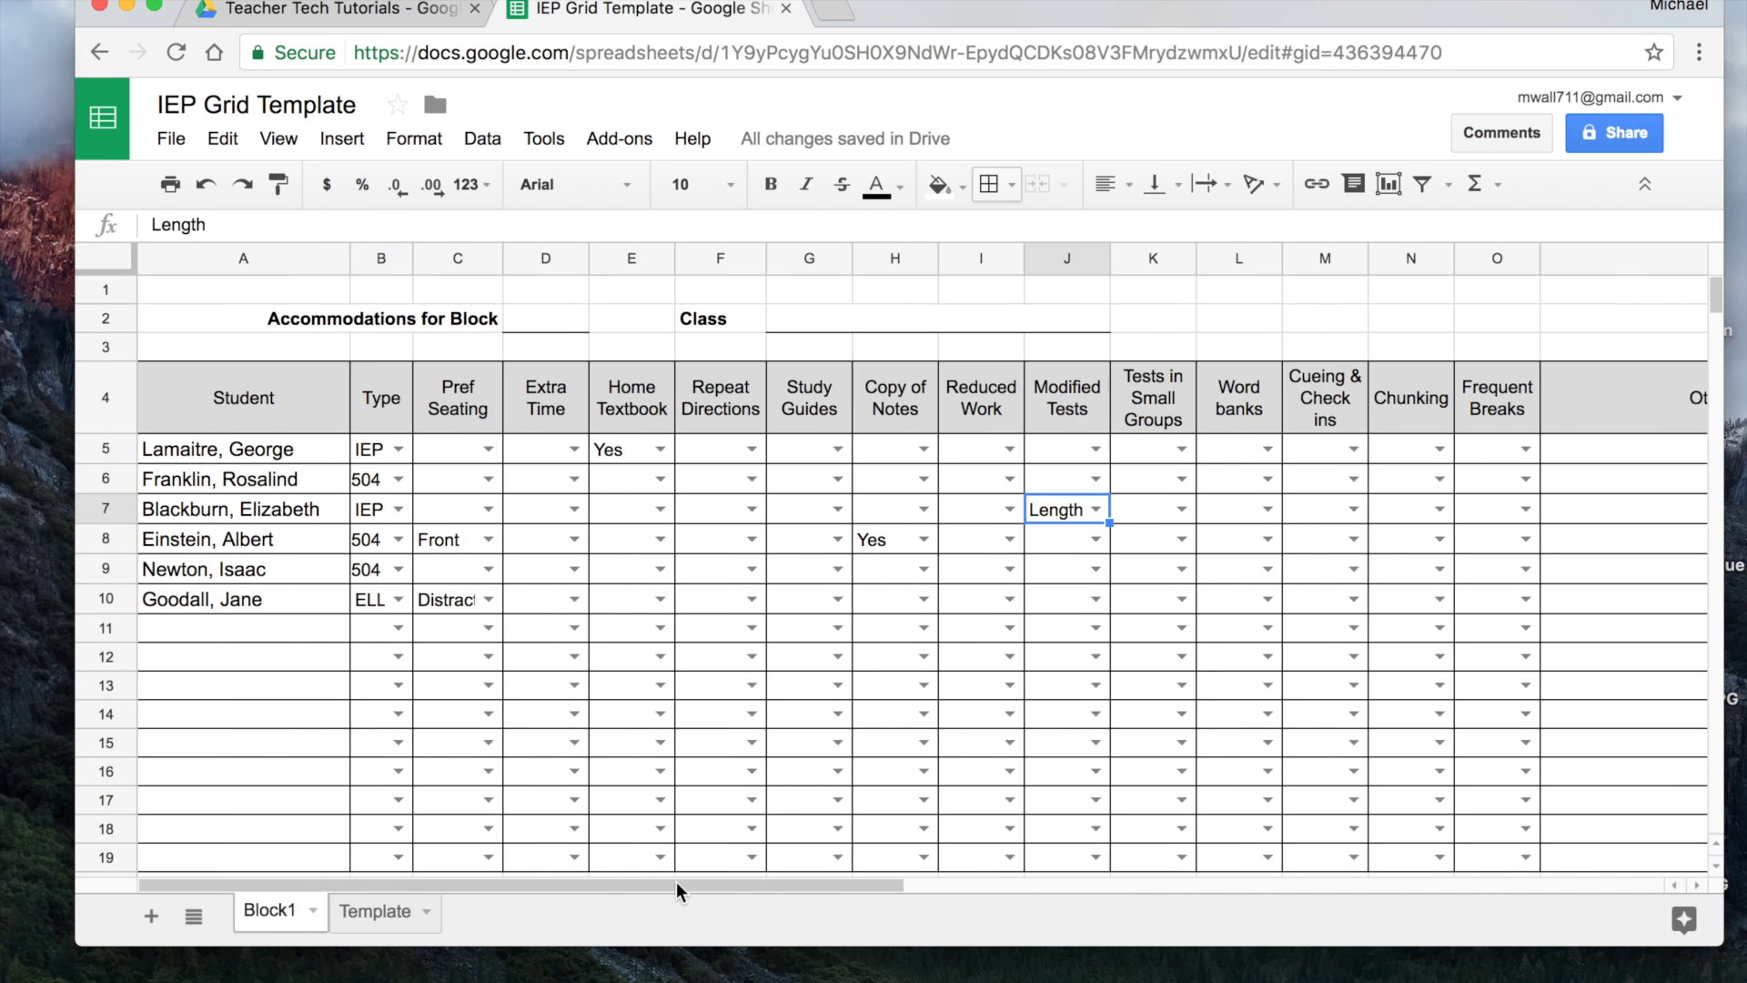
{"action": "right_click", "coordinate": [309, 523]}
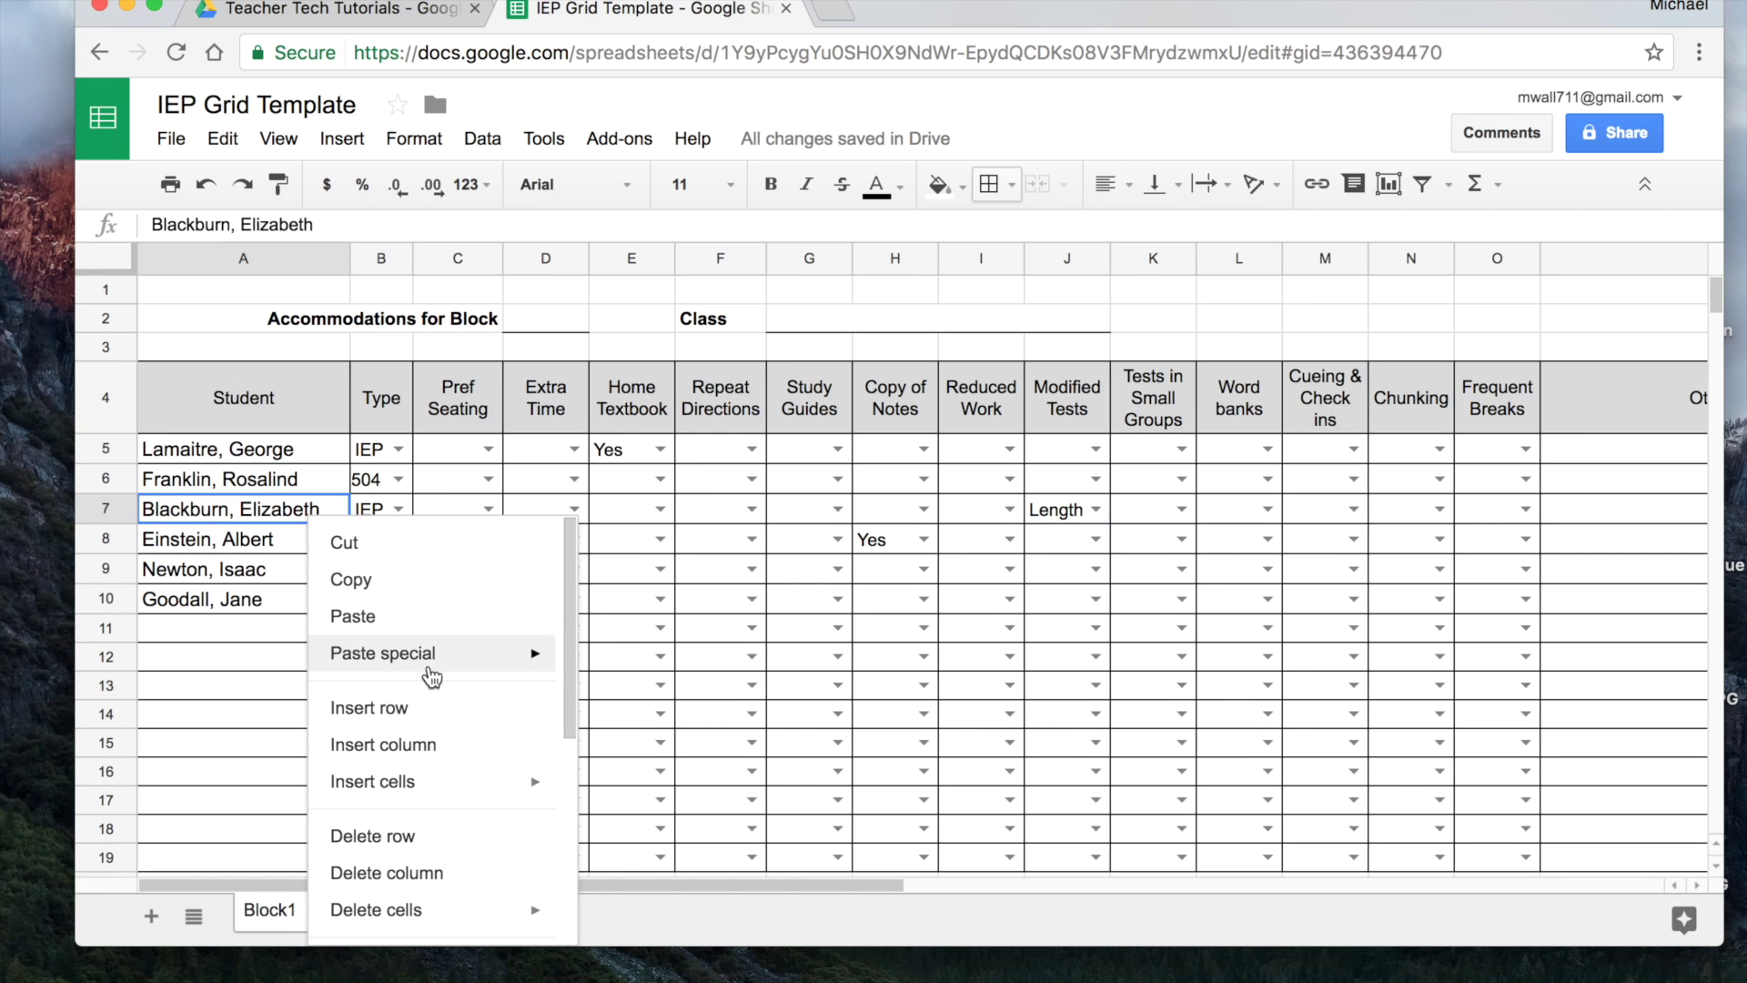
Add a comment on the A7 student name stating who the case manager is
{"action": "mouse_move", "coordinate": [431, 670]}
{"action": "scroll", "coordinate": [433, 682], "scroll_direction": "down", "scroll_amount": 5}
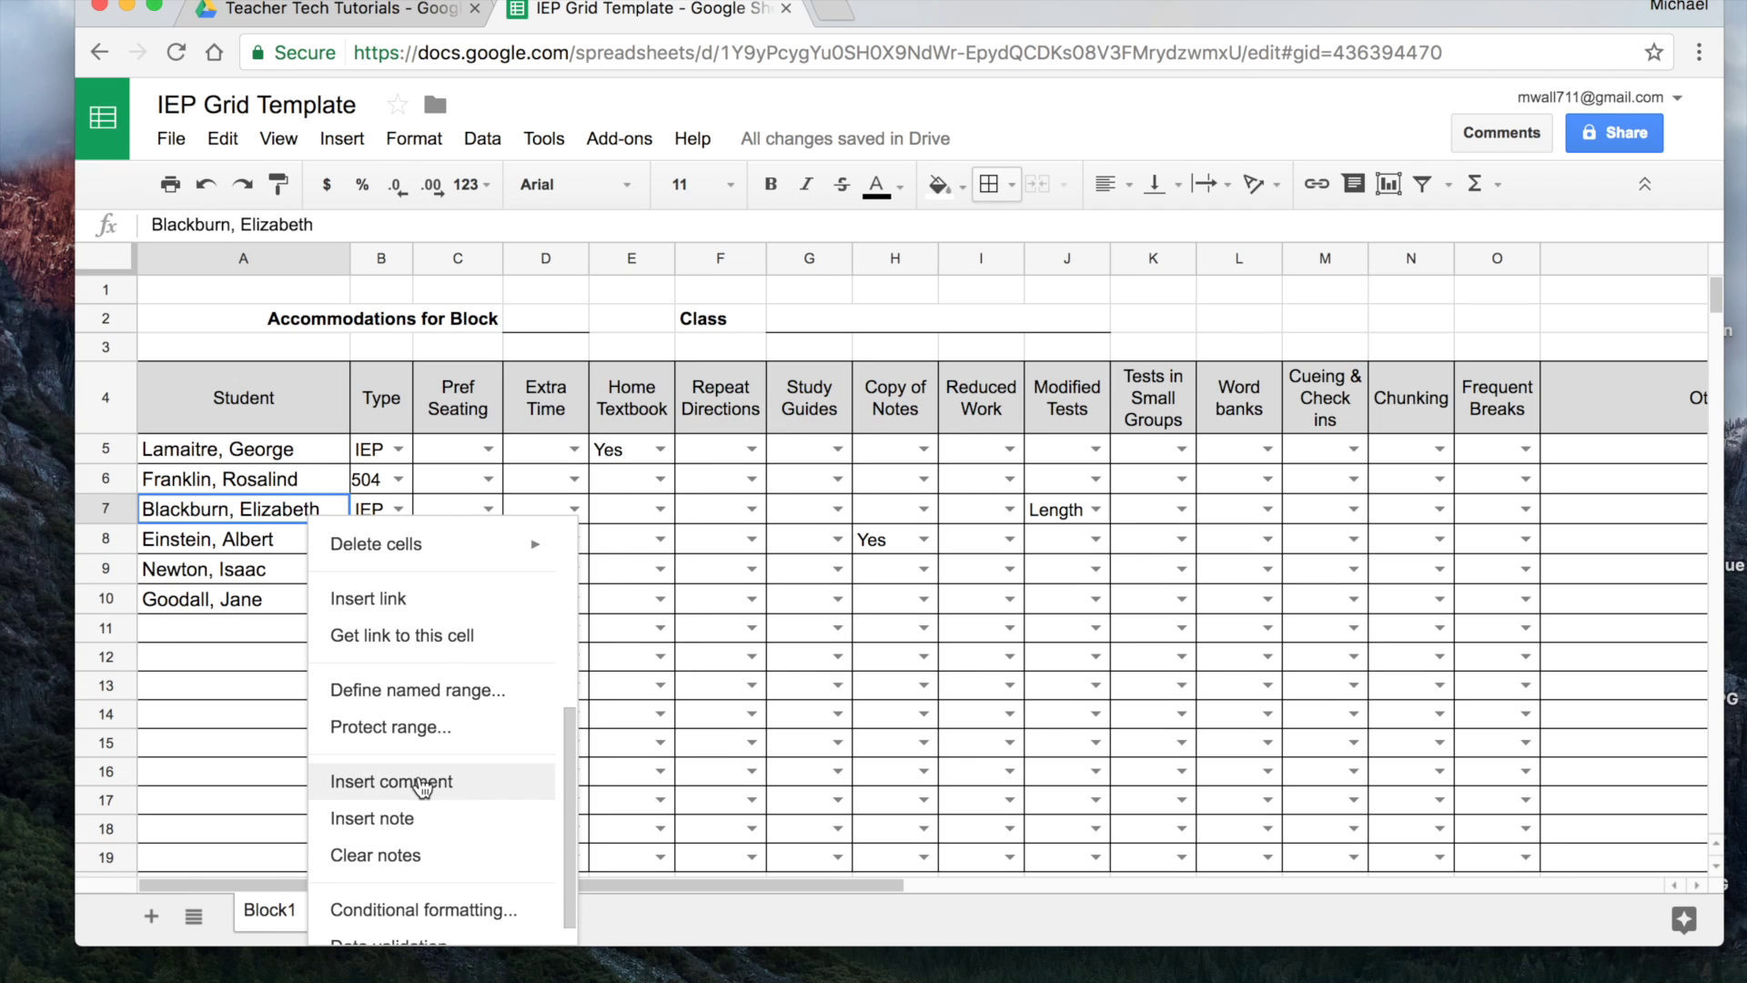
{"action": "left_click", "coordinate": [420, 780]}
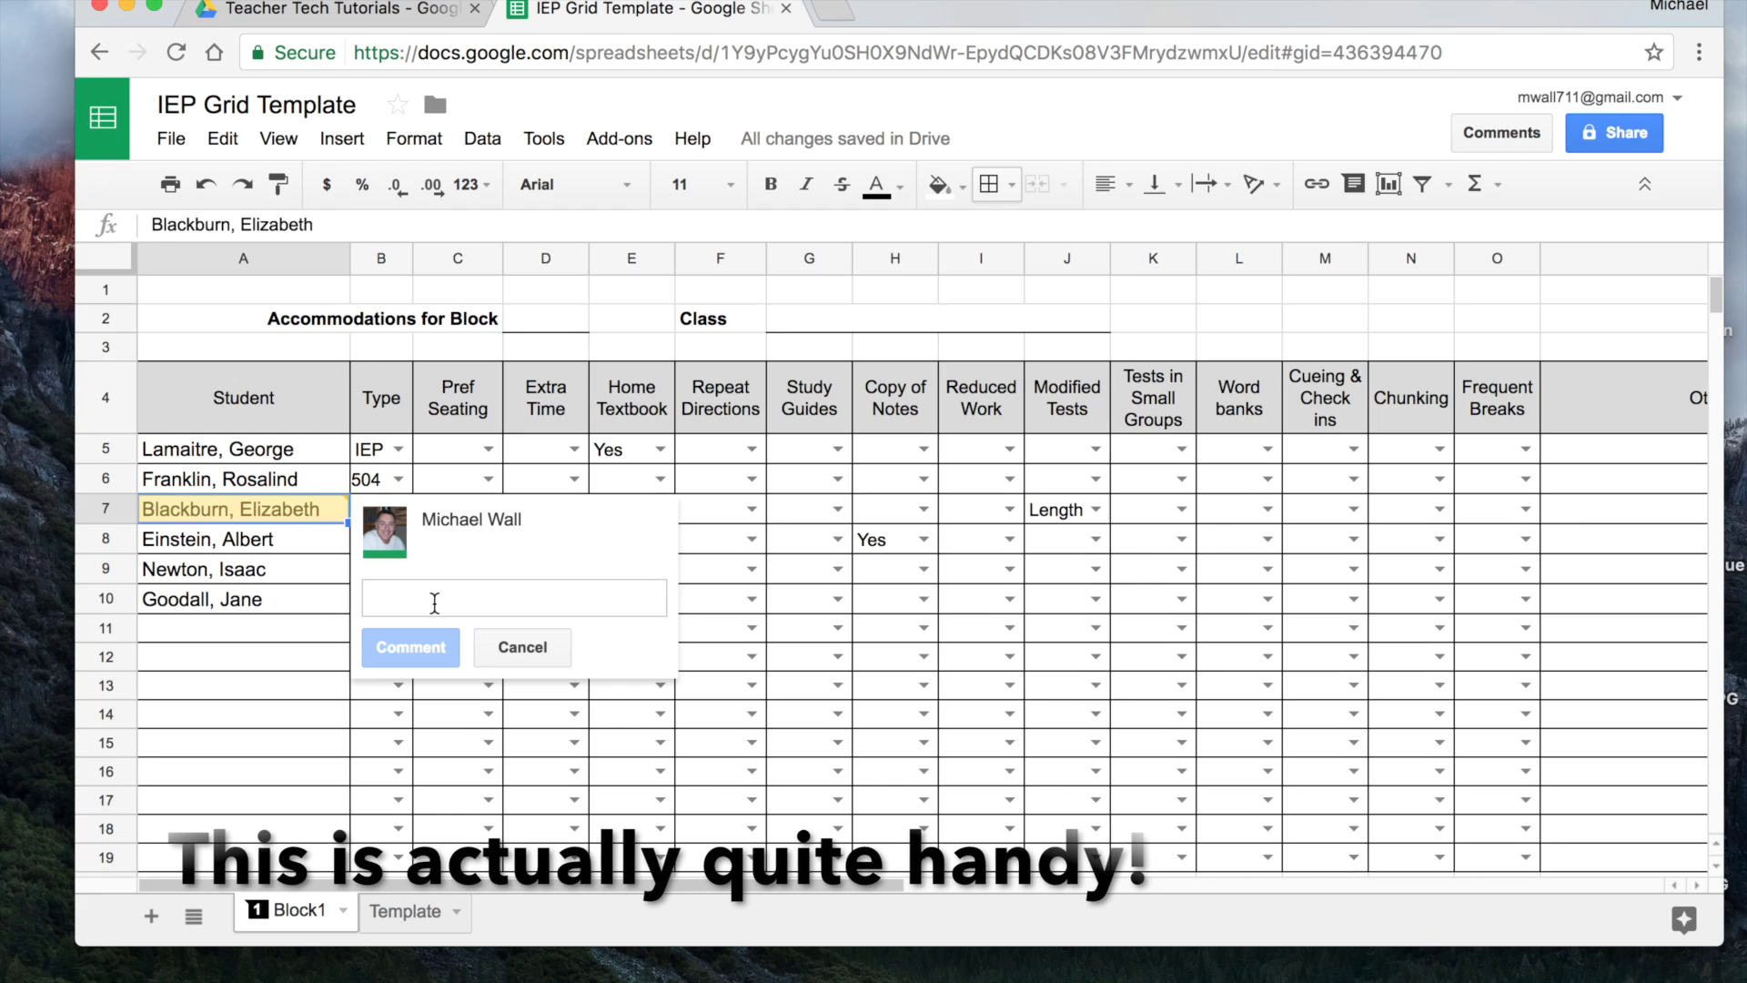
{"action": "type", "text": "Case m"}
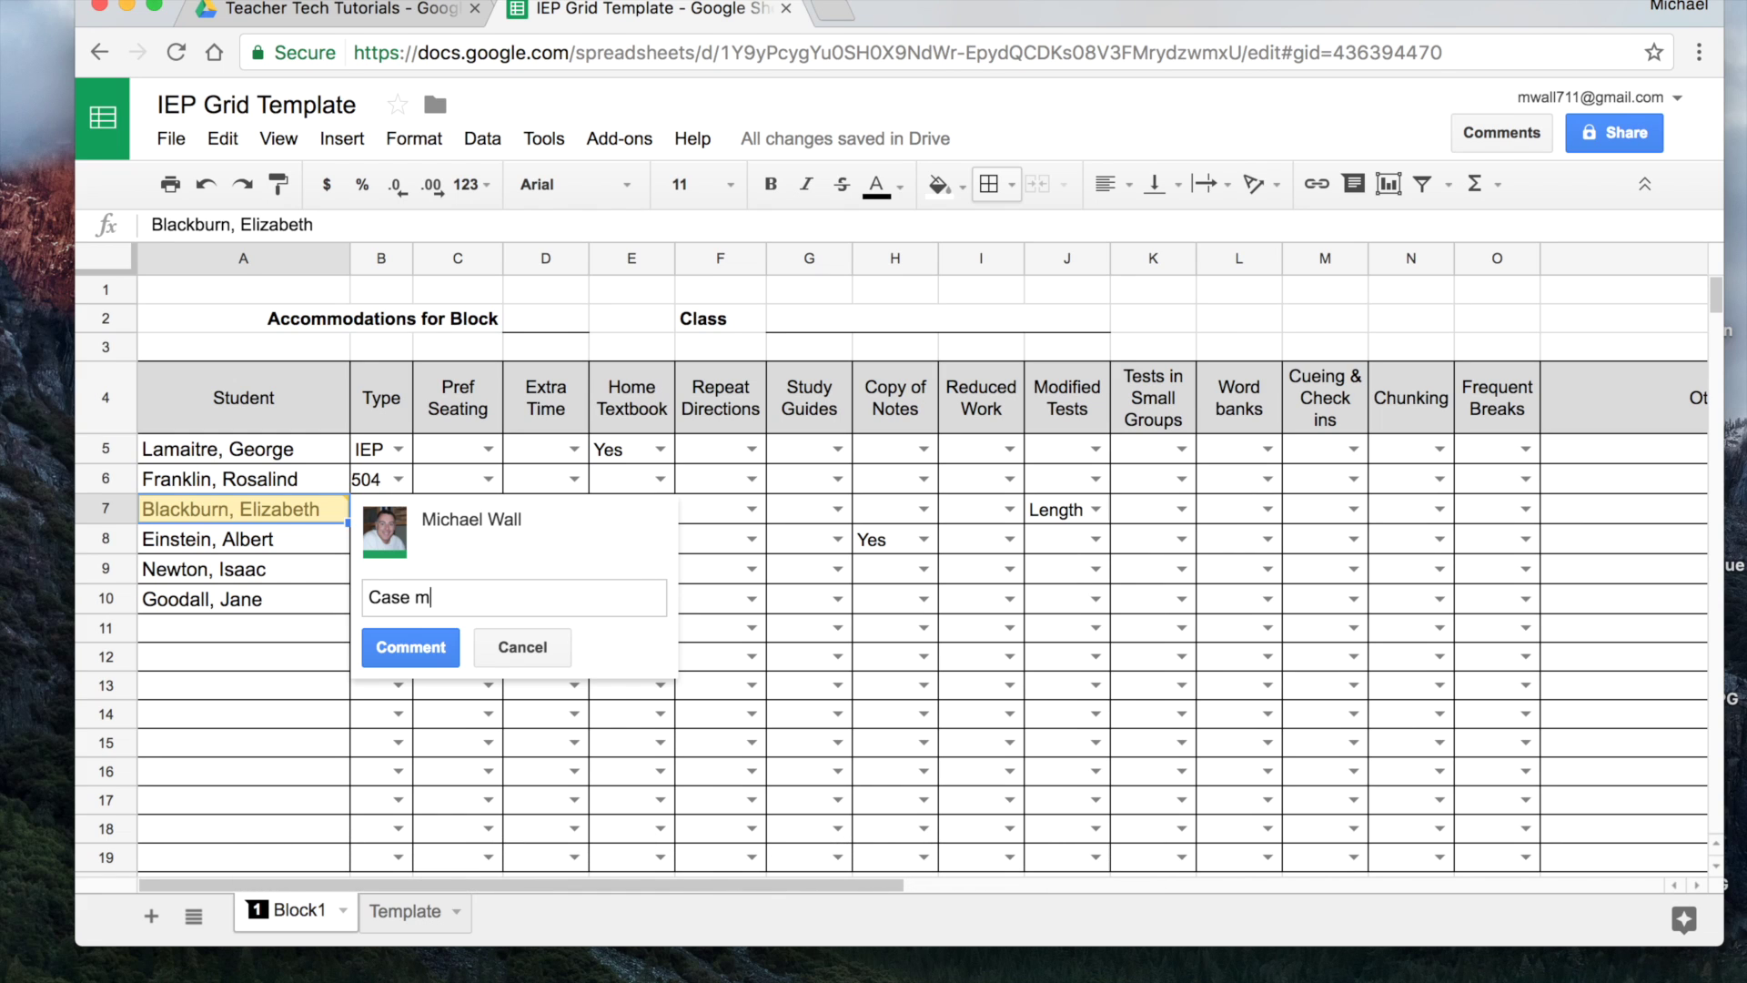
{"action": "type", "text": "anager is Jane Doe"}
{"action": "left_click", "coordinate": [409, 650]}
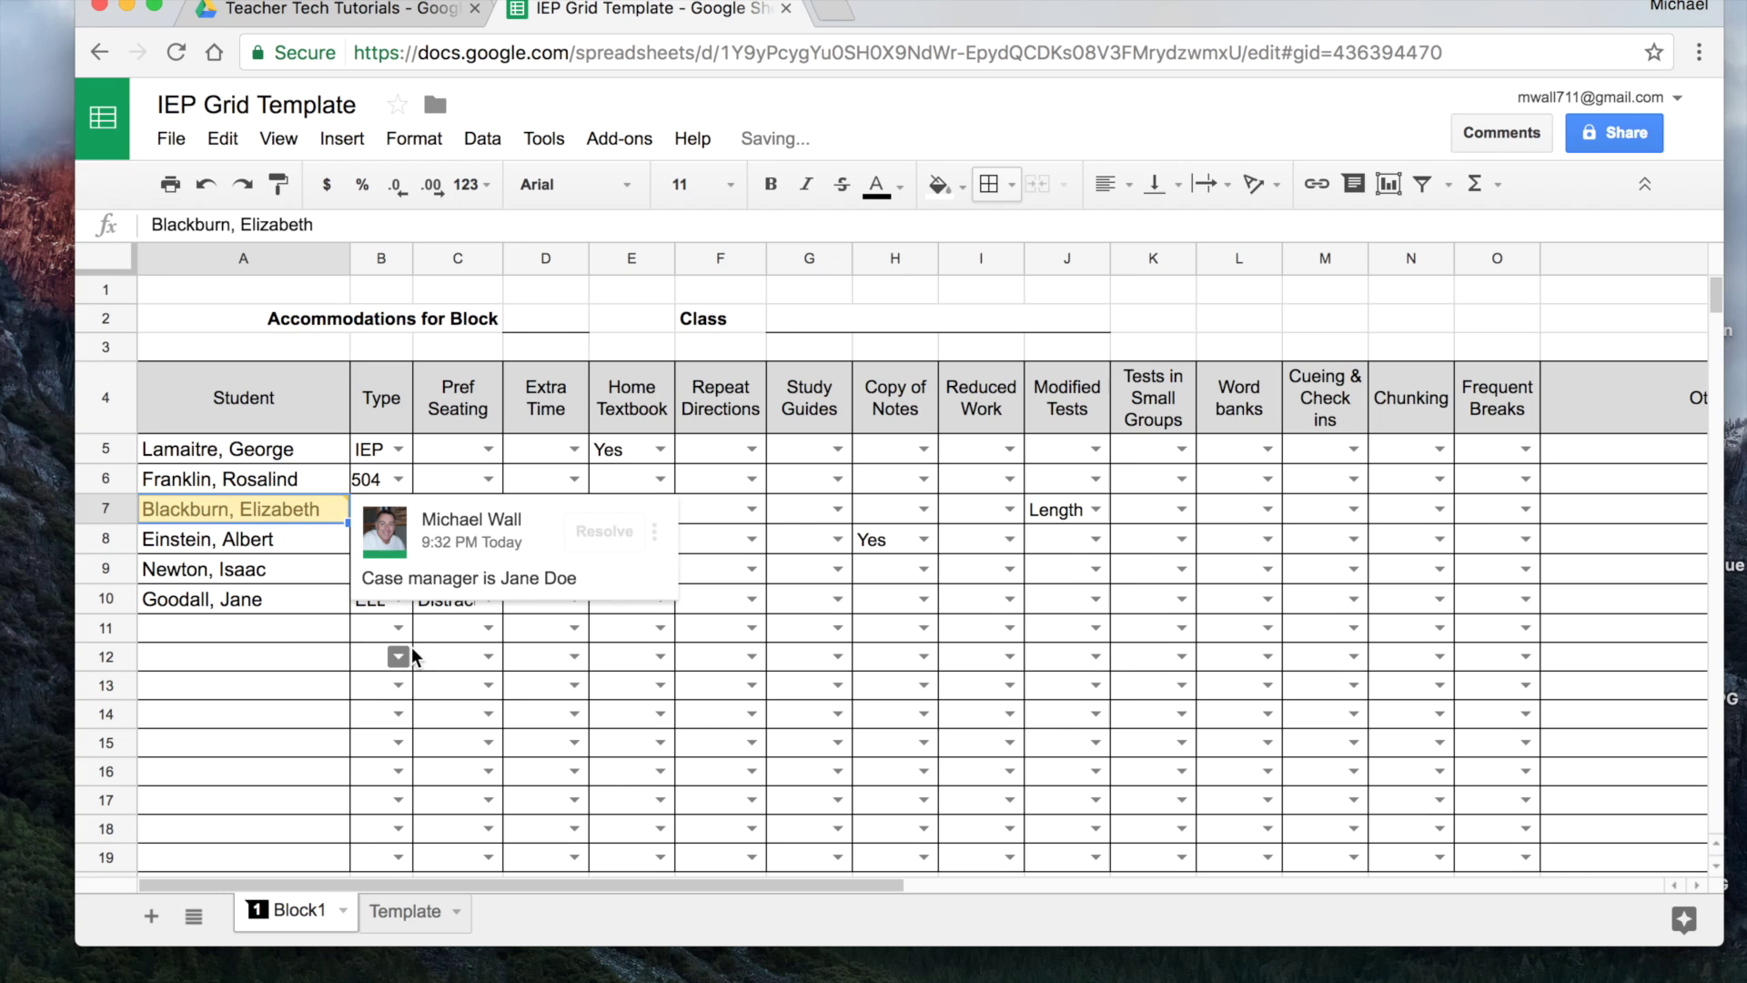
{"action": "left_click", "coordinate": [298, 671]}
Add the comment 'Likes to monkey around.' to the last student's name in A10
{"action": "mouse_move", "coordinate": [312, 507]}
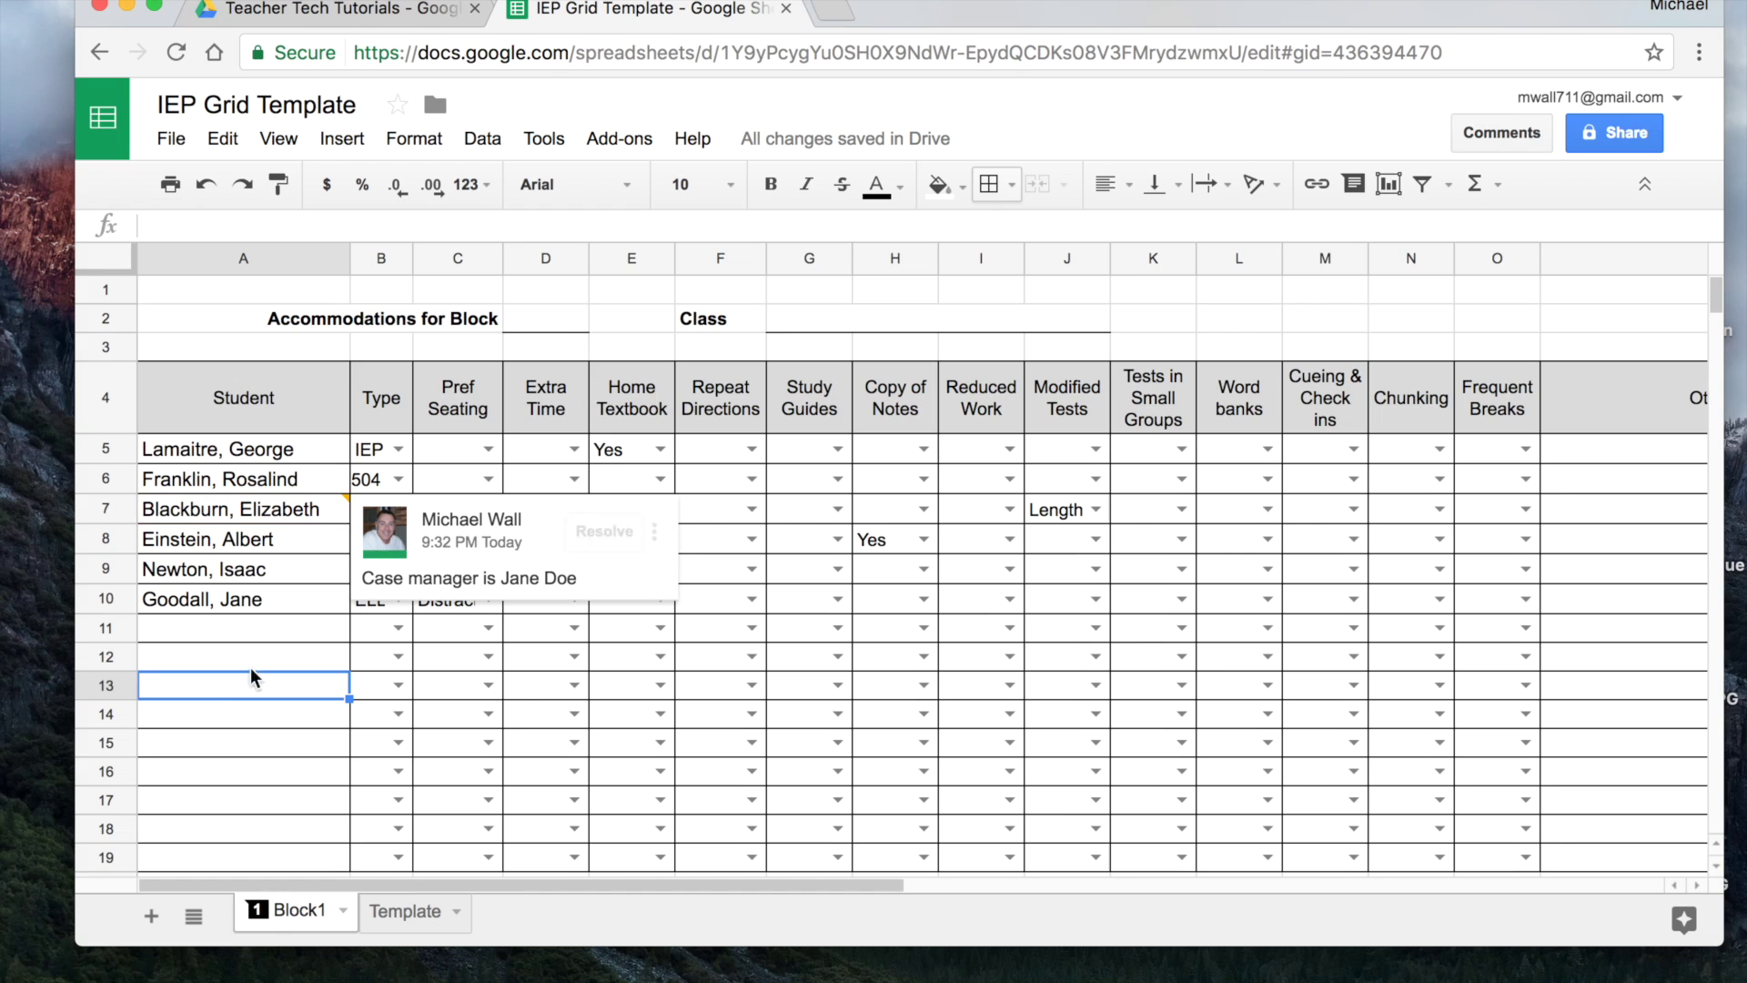
{"action": "left_click", "coordinate": [245, 599]}
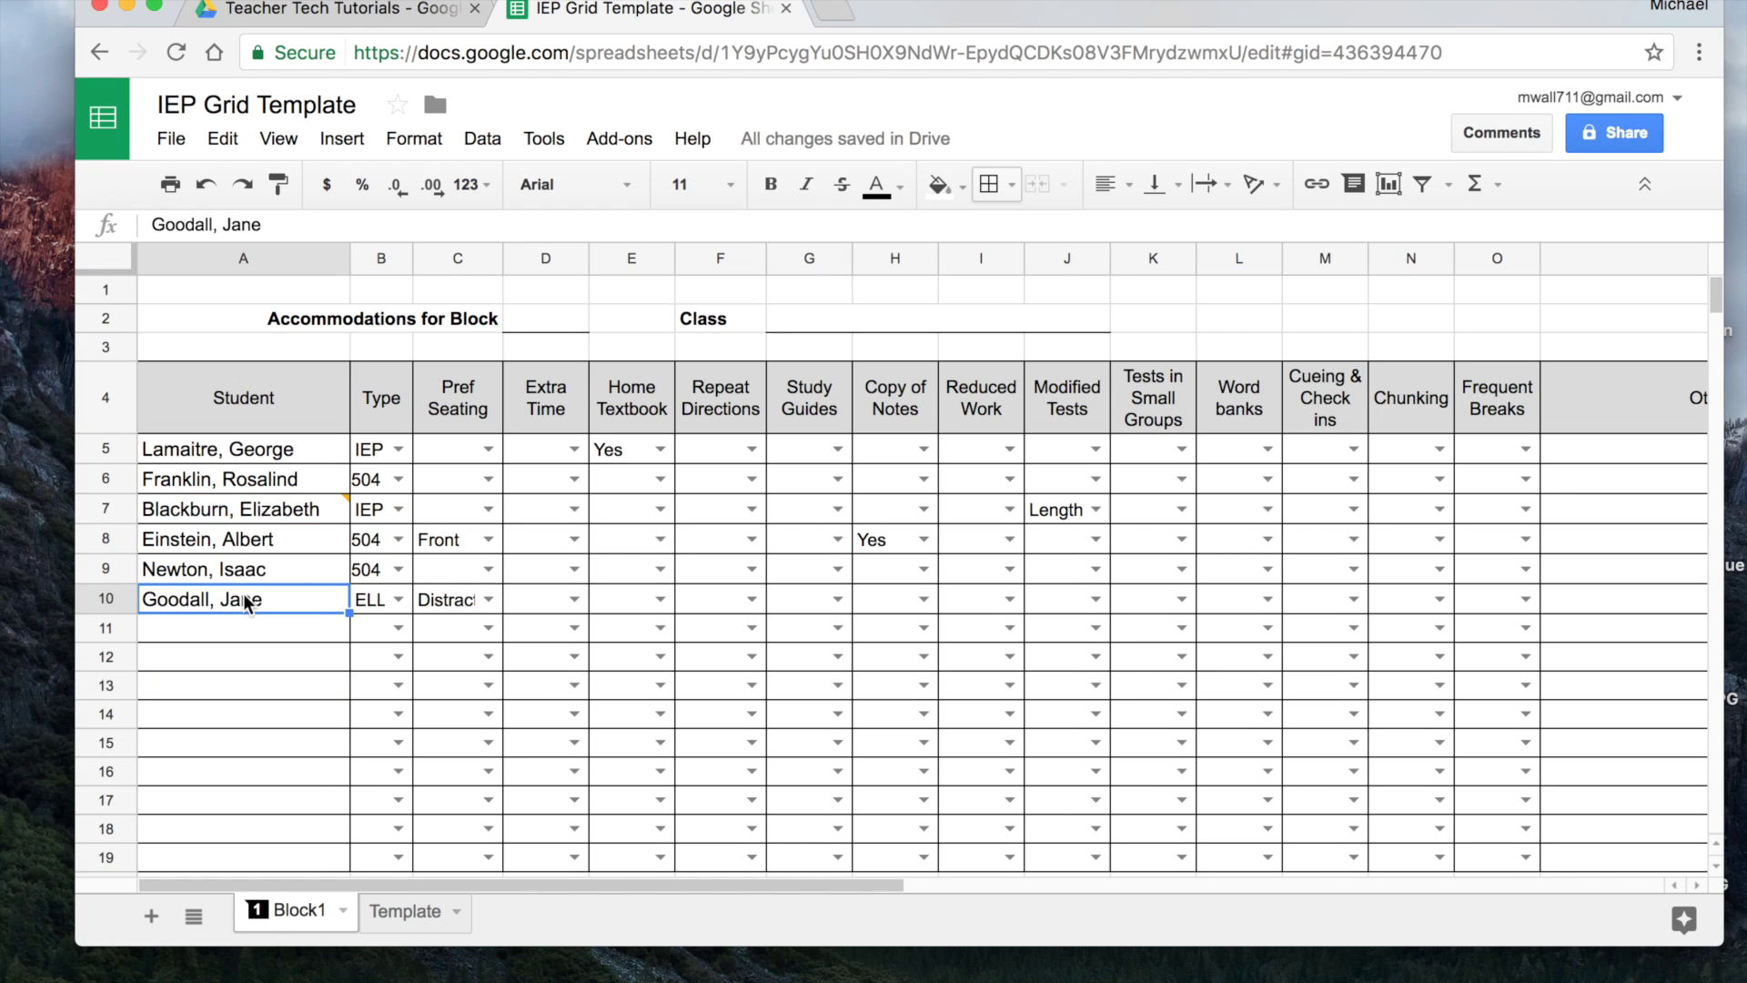
{"action": "scroll", "coordinate": [337, 728], "scroll_direction": "down", "scroll_amount": 5}
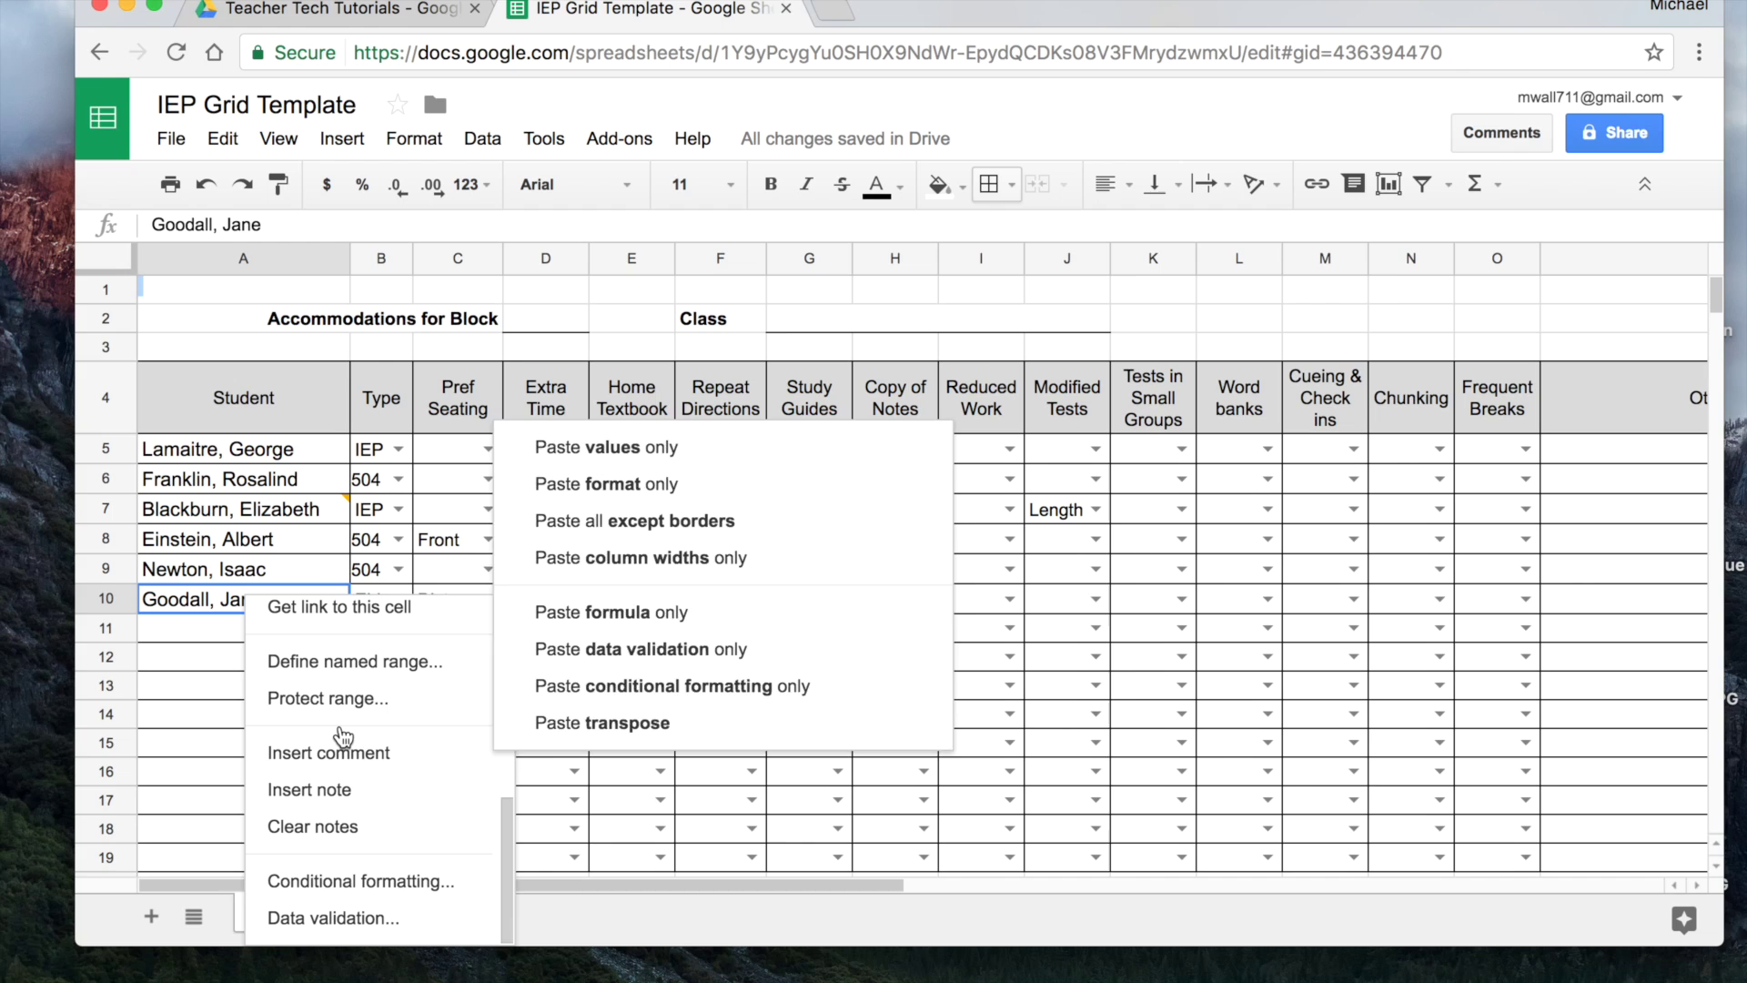
{"action": "left_click", "coordinate": [343, 754]}
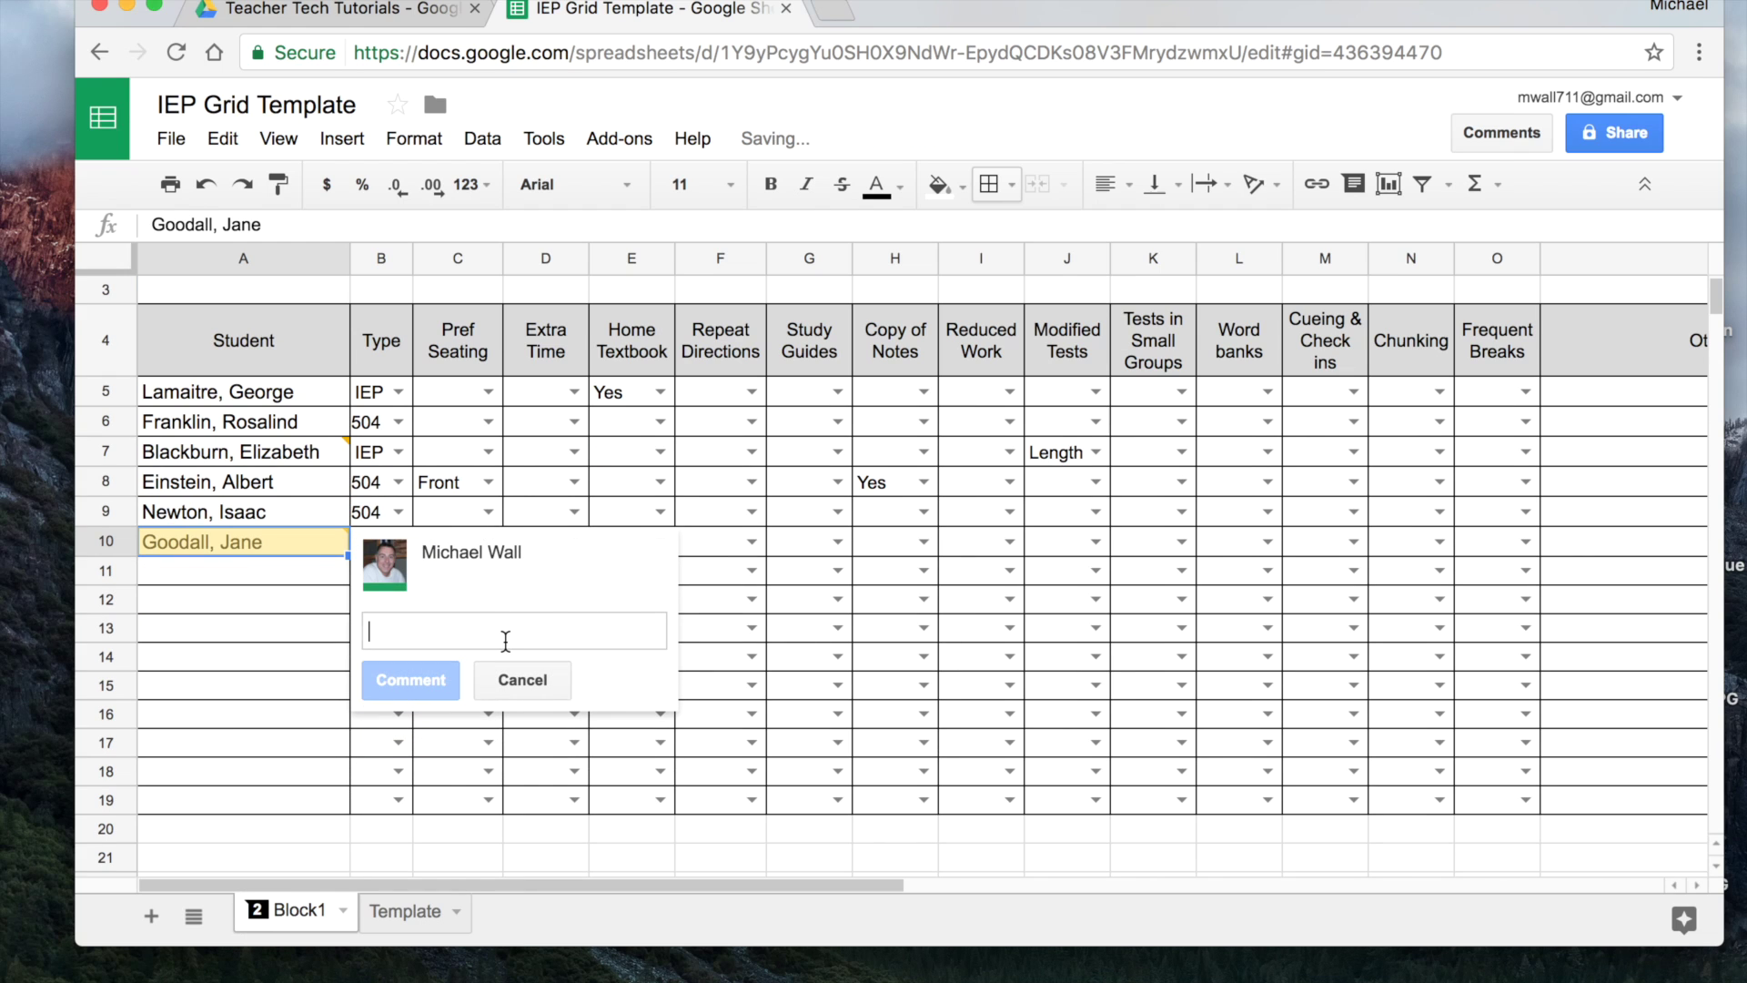
{"action": "type", "text": "Likes to monkey a"}
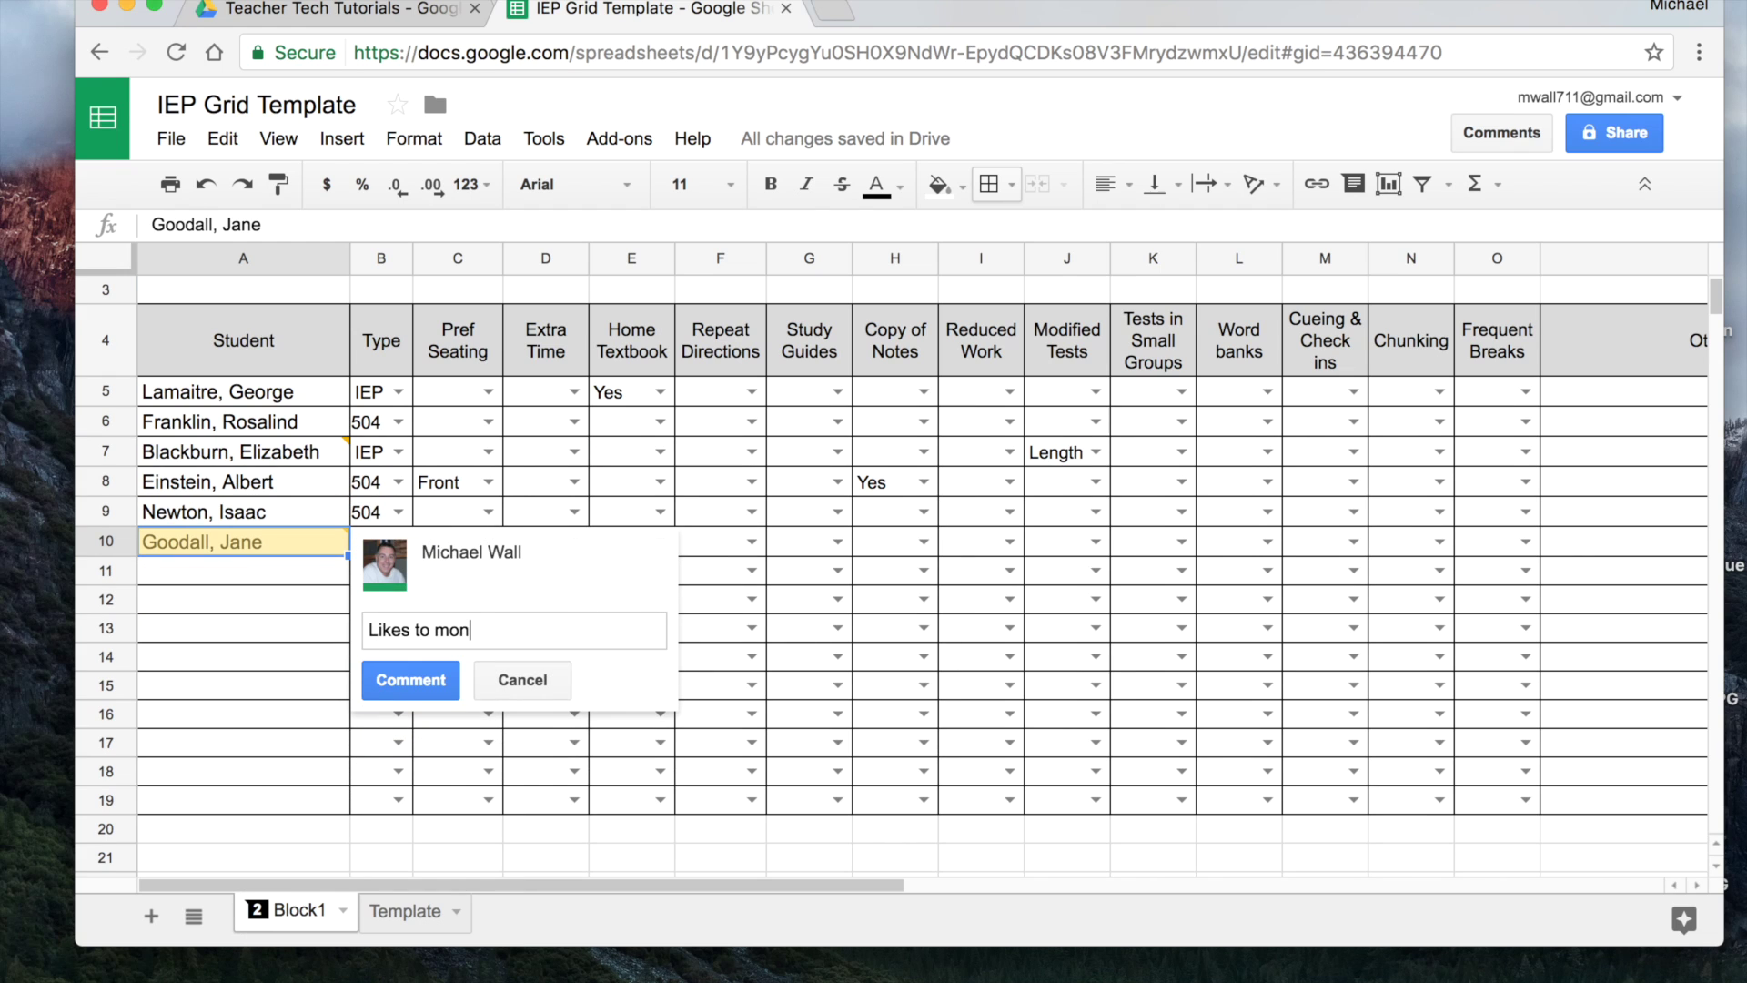
{"action": "type", "text": "round."}
{"action": "left_click", "coordinate": [445, 680]}
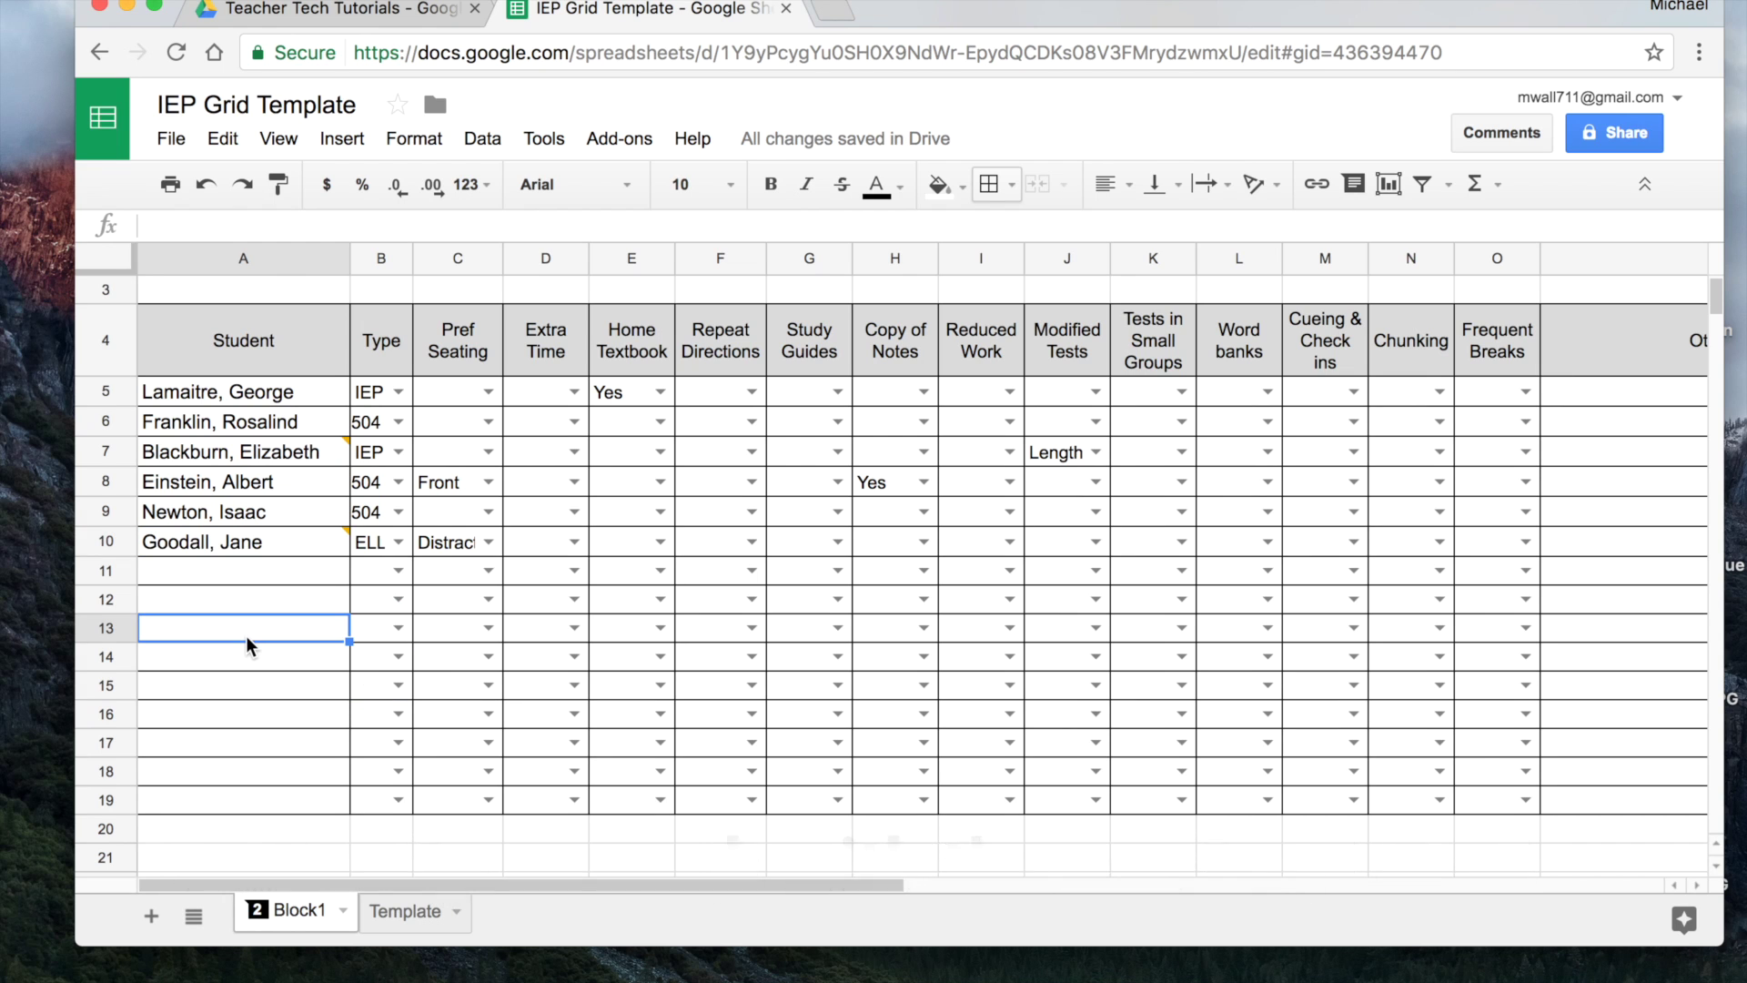
{"action": "scroll", "coordinate": [248, 641], "scroll_direction": "up", "scroll_amount": 1}
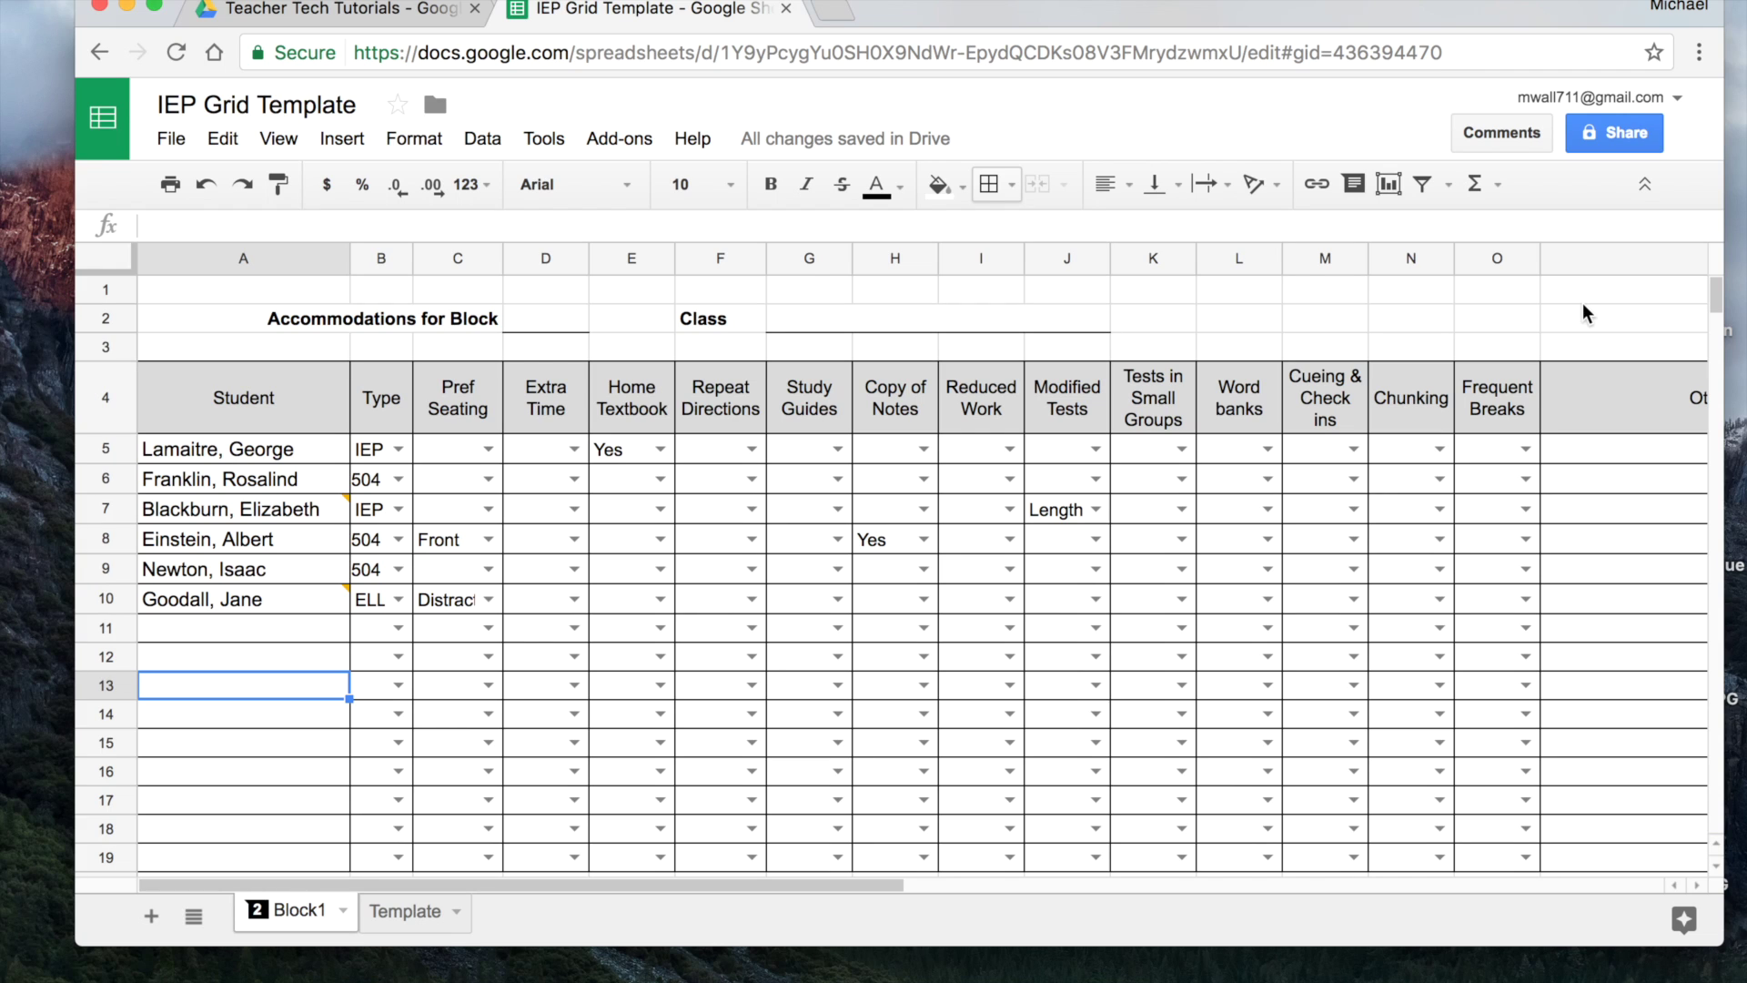
{"action": "left_click", "coordinate": [1619, 138]}
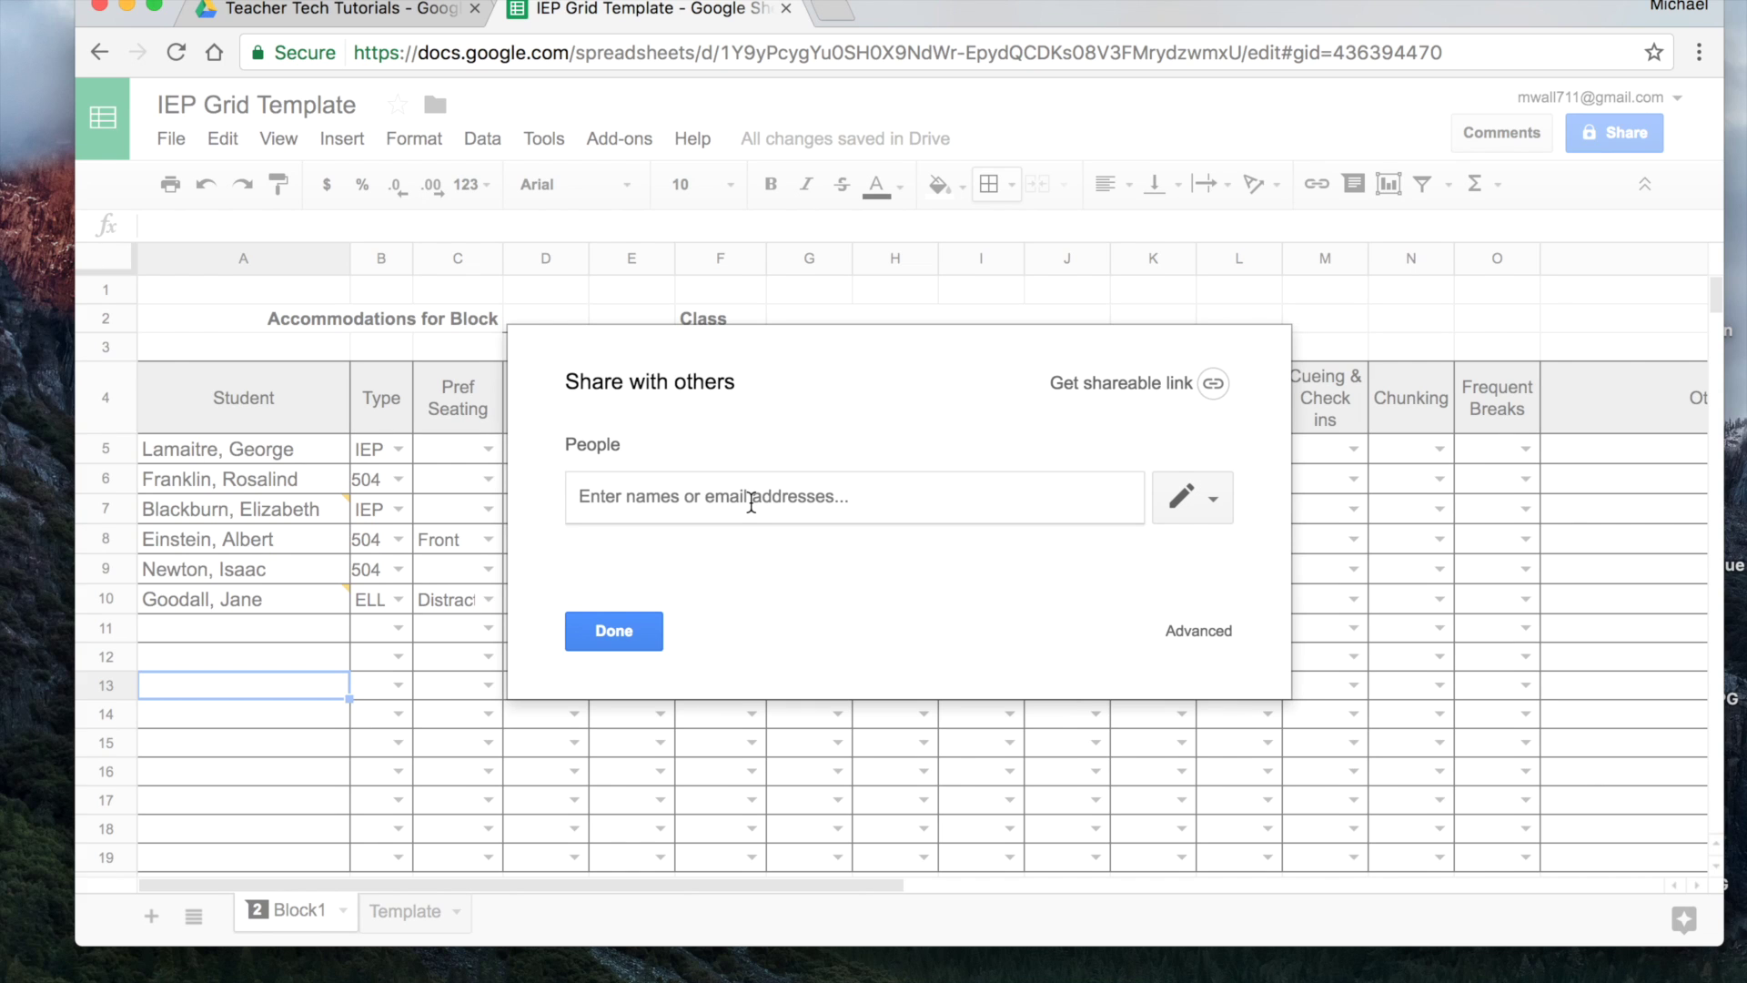
{"action": "left_click", "coordinate": [612, 632]}
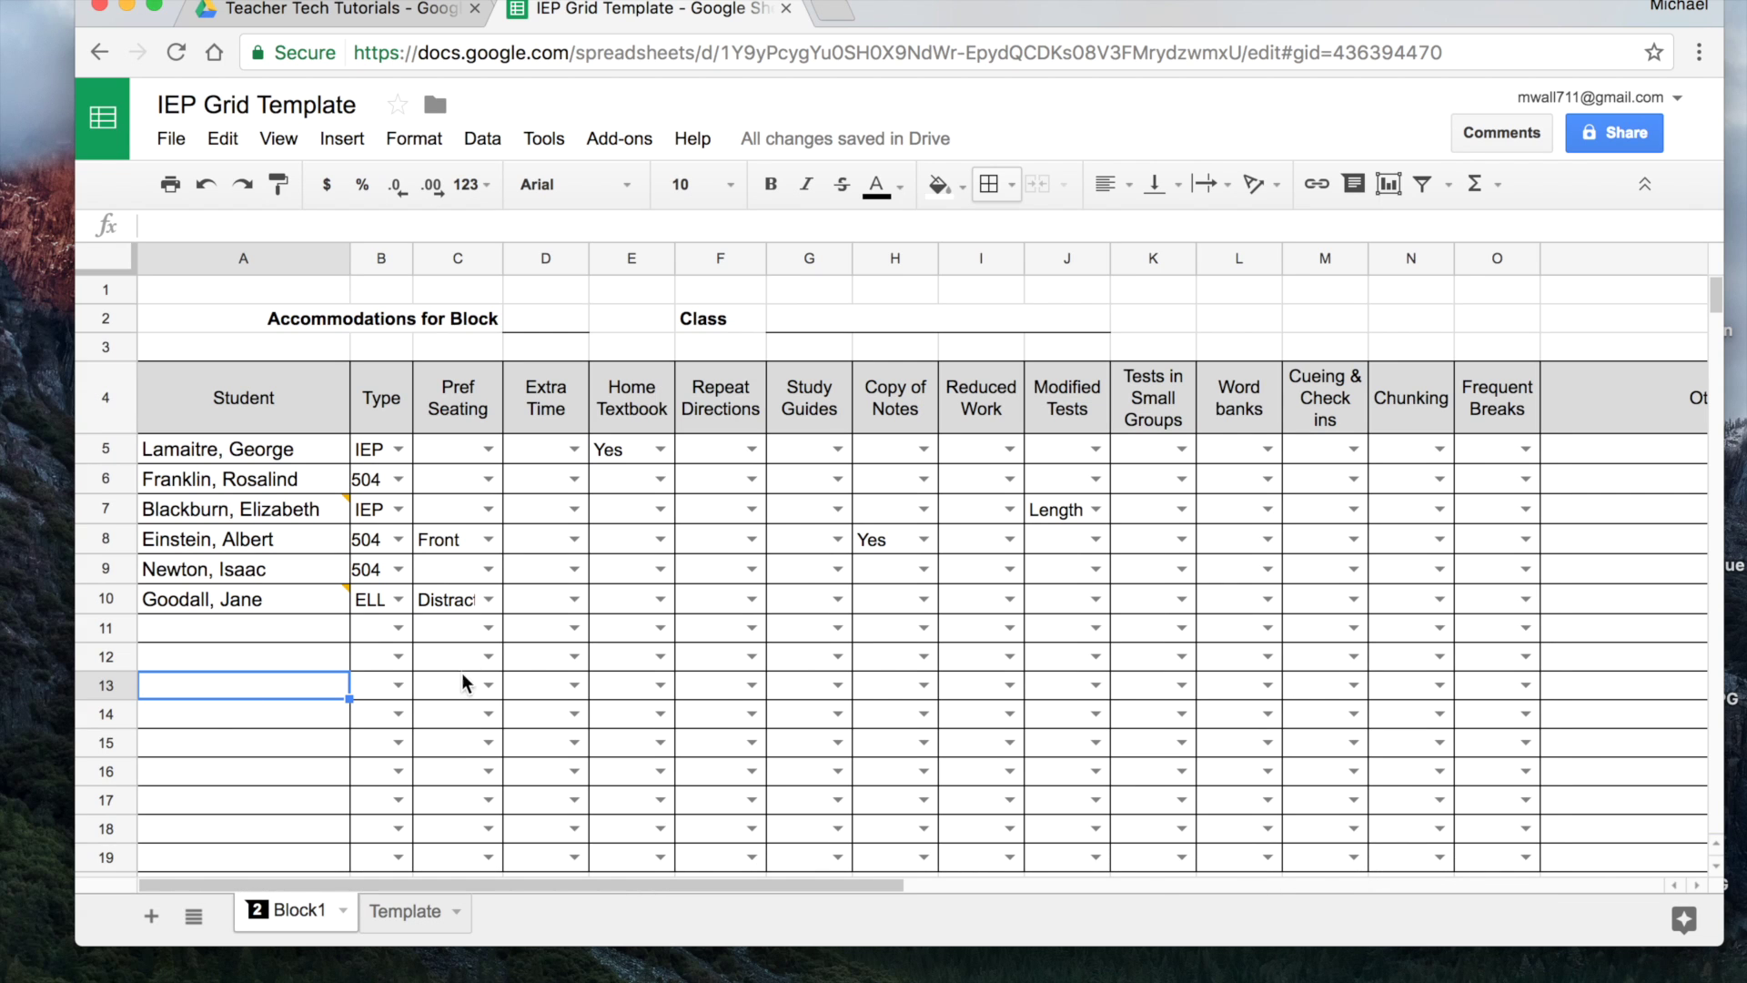
{"action": "scroll", "coordinate": [470, 670], "scroll_direction": "right", "scroll_amount": 5}
{"action": "scroll", "coordinate": [469, 670], "scroll_direction": "left", "scroll_amount": 5}
{"action": "key", "text": "super+p"}
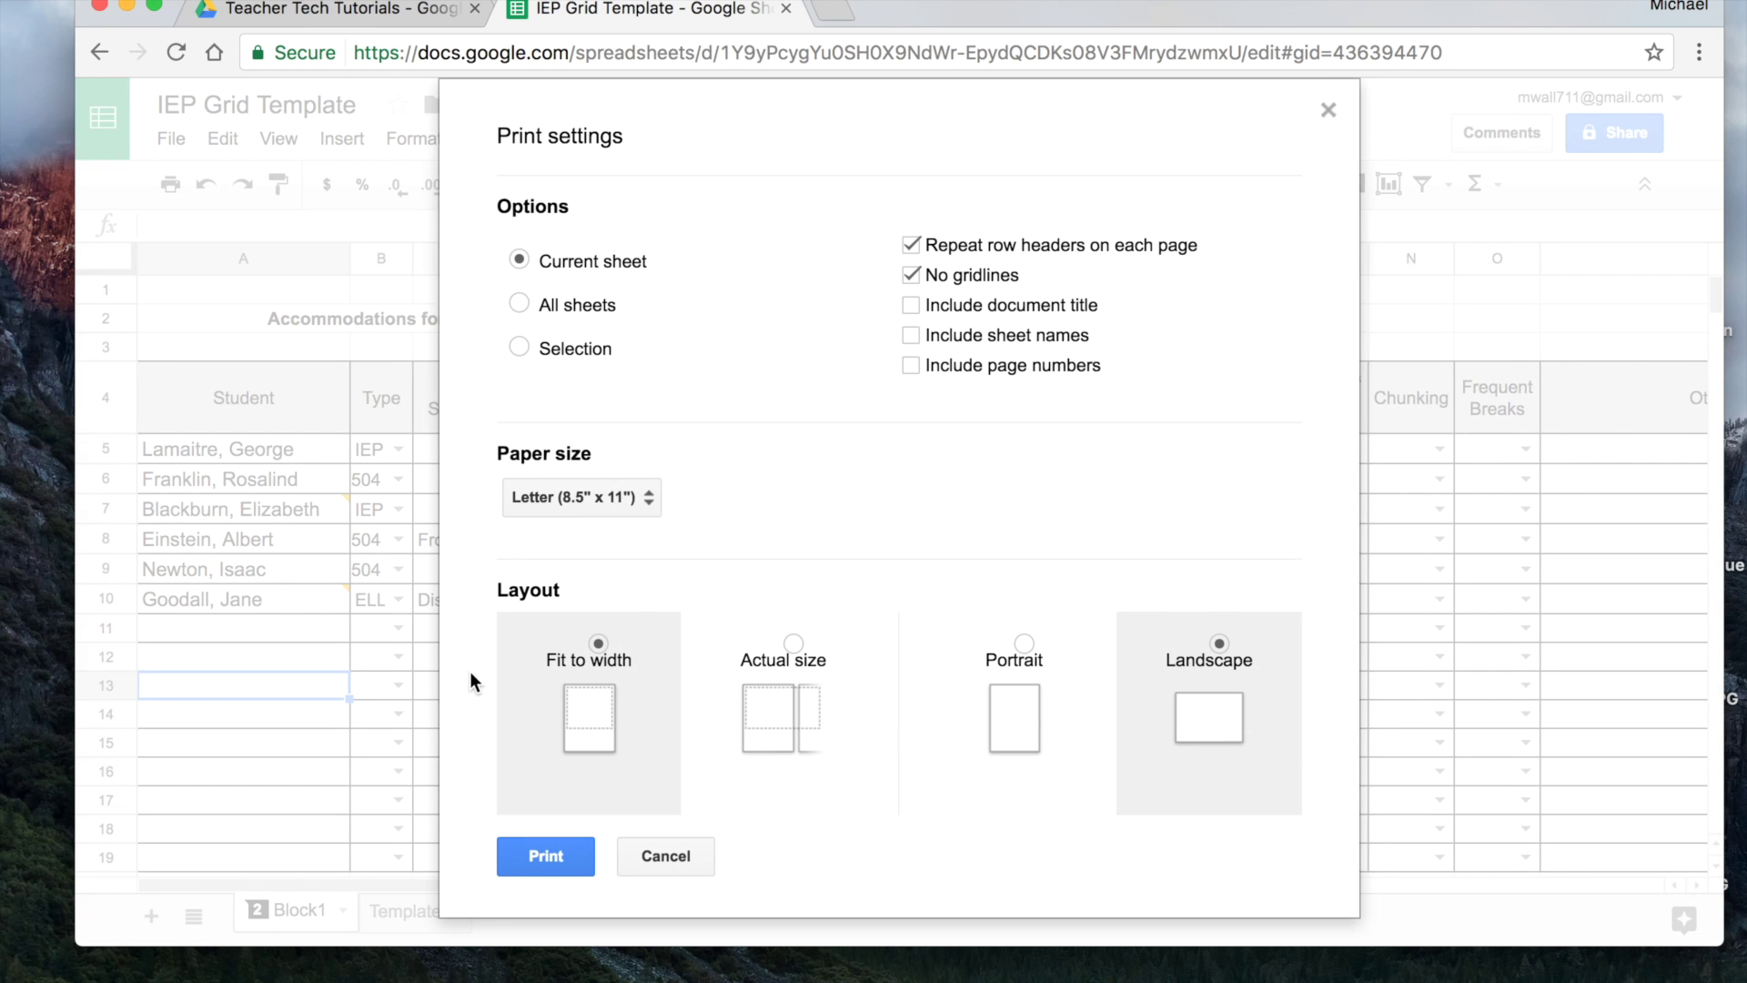
{"action": "left_click", "coordinate": [546, 857]}
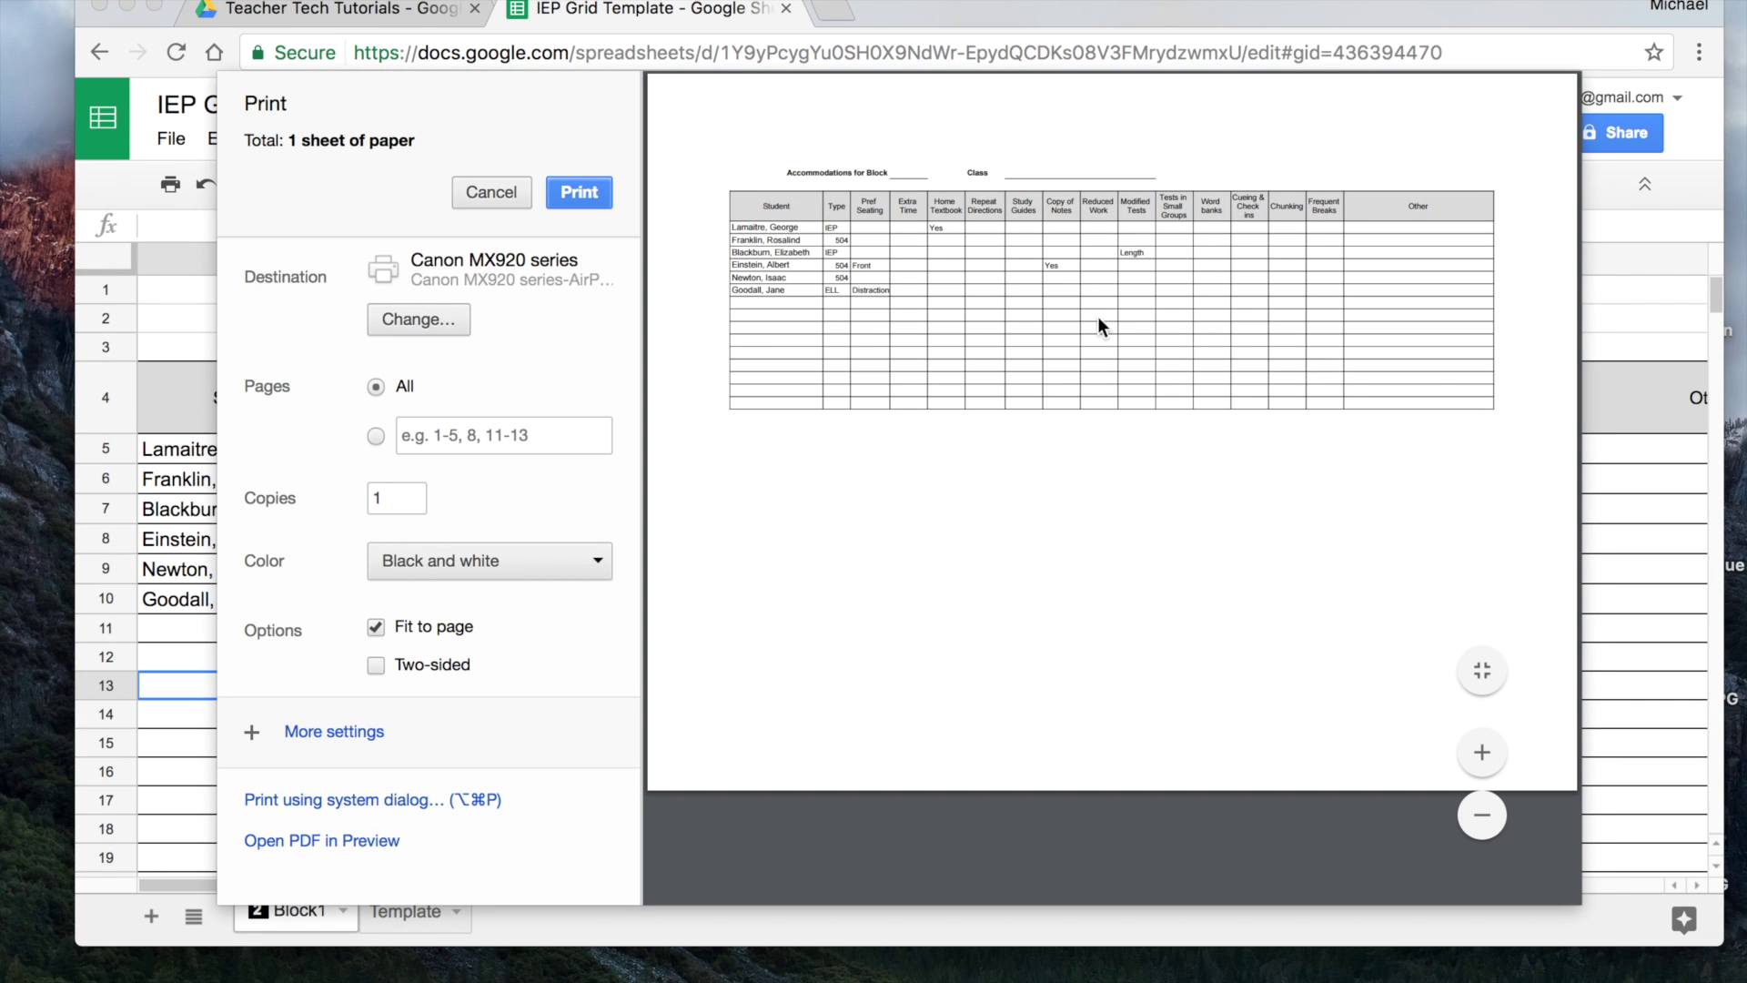
{"action": "left_click", "coordinate": [1483, 752]}
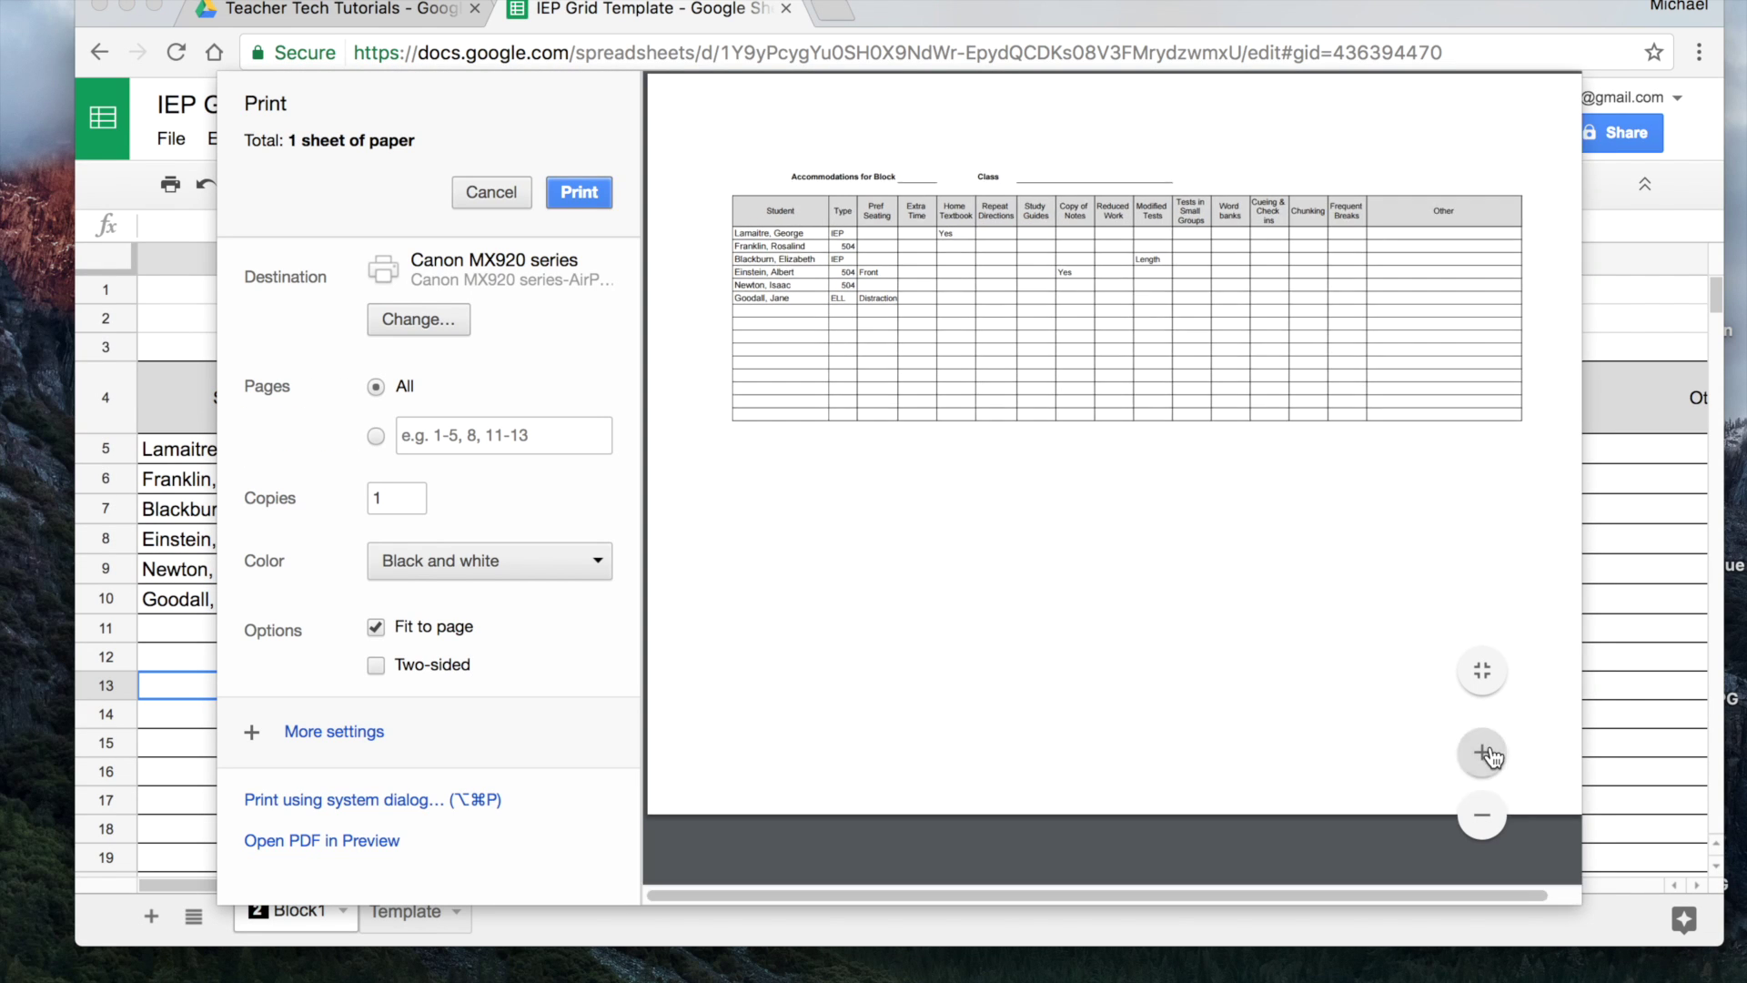
{"action": "left_click", "coordinate": [1484, 751]}
{"action": "left_click", "coordinate": [1483, 752]}
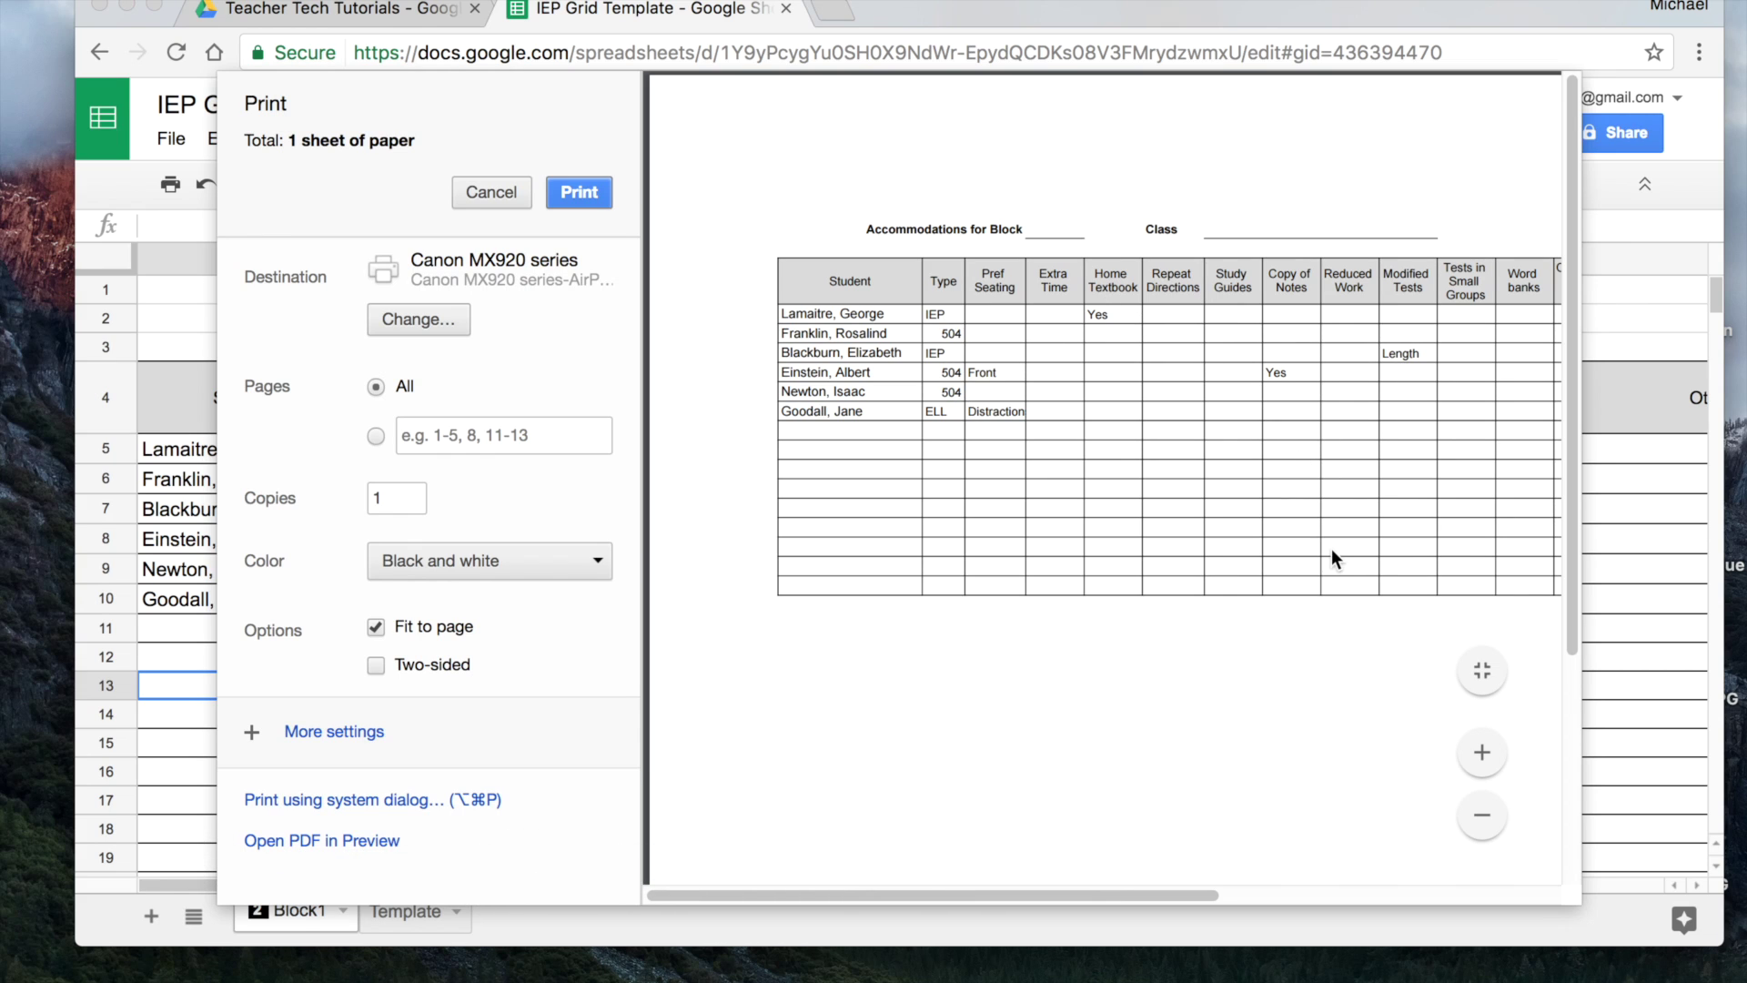
Close the print preview and center the contents of cells B5:O19
{"action": "left_click", "coordinate": [495, 195]}
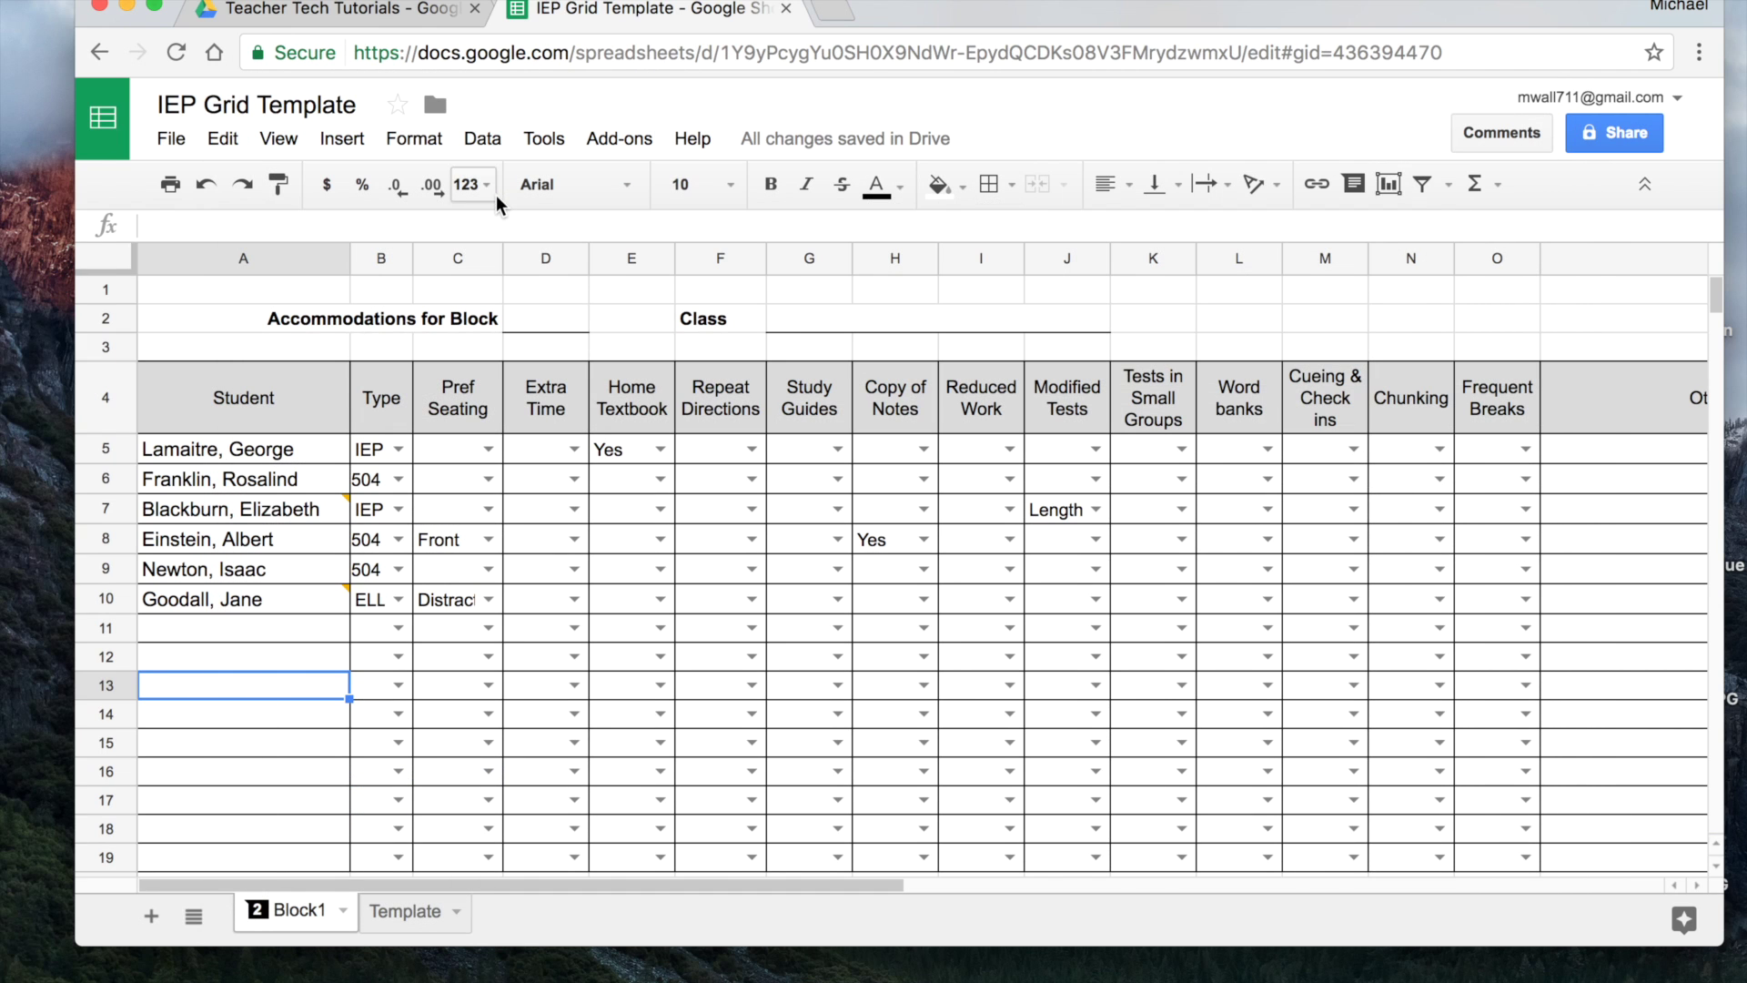
{"action": "scroll", "coordinate": [829, 717], "scroll_direction": "down", "scroll_amount": 1}
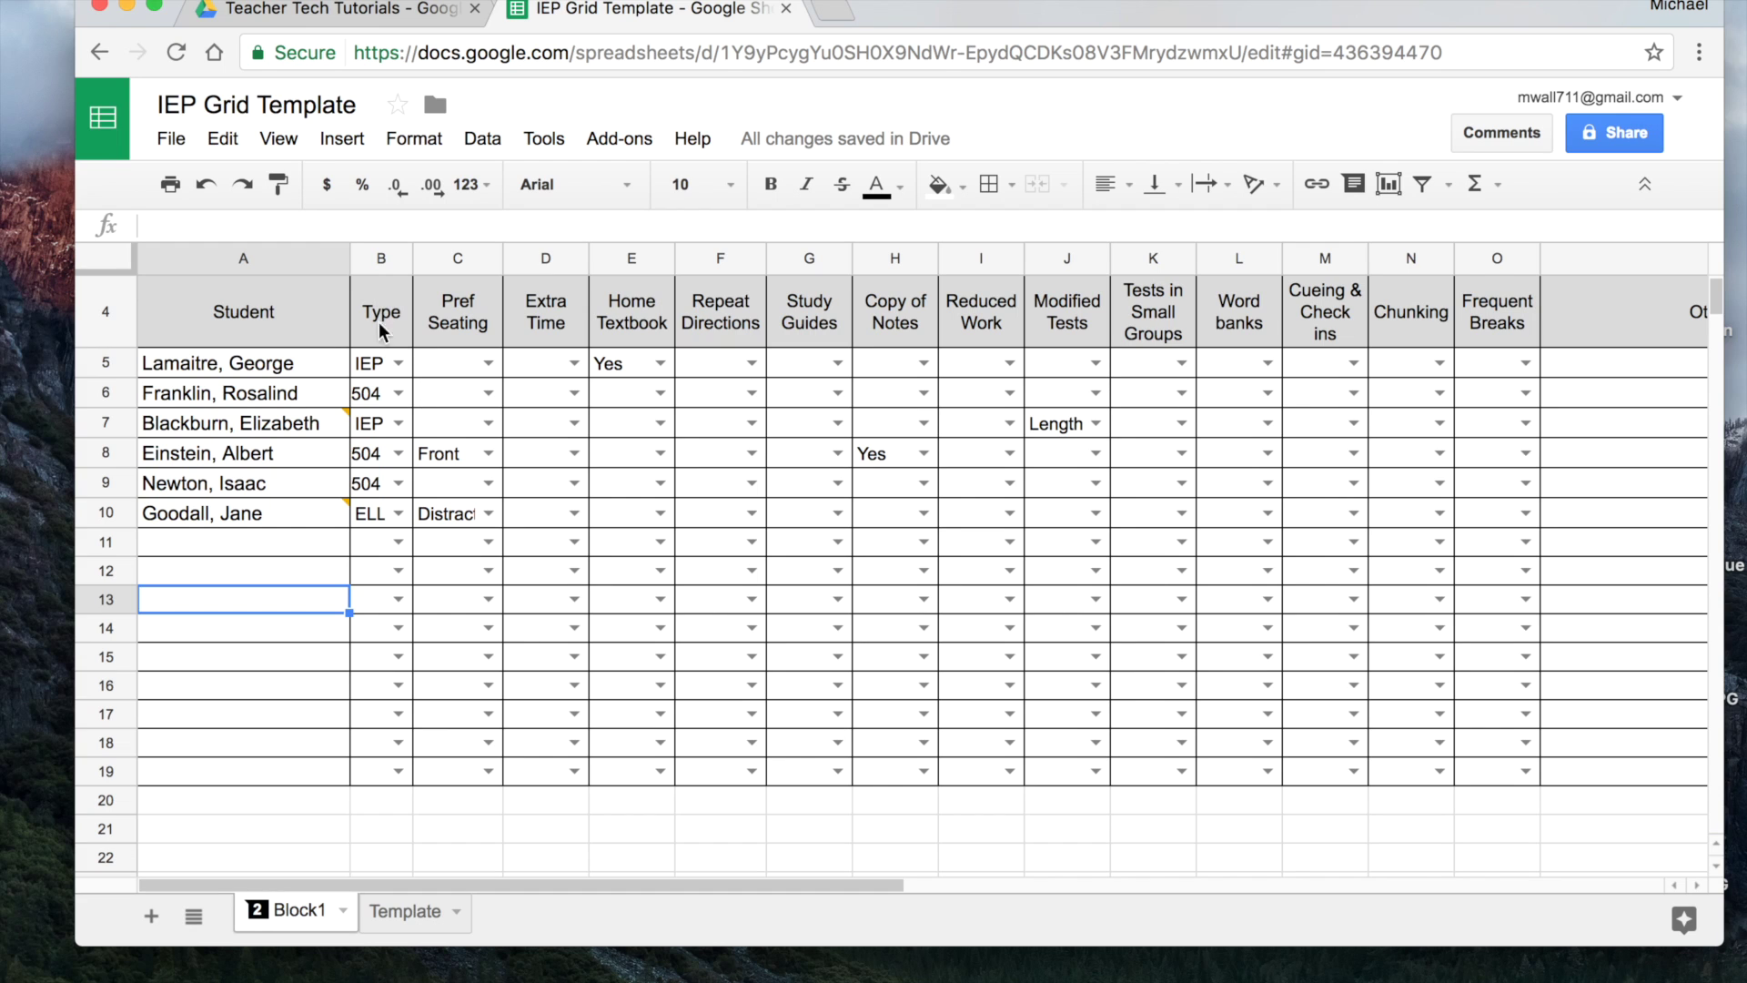
{"action": "mouse_move", "coordinate": [371, 373]}
{"action": "left_mouse_down"}
{"action": "mouse_move", "coordinate": [1156, 454]}
{"action": "mouse_move", "coordinate": [1572, 616]}
{"action": "mouse_move", "coordinate": [1500, 752]}
{"action": "mouse_move", "coordinate": [1512, 773]}
{"action": "left_mouse_up"}
{"action": "left_click", "coordinate": [1117, 184]}
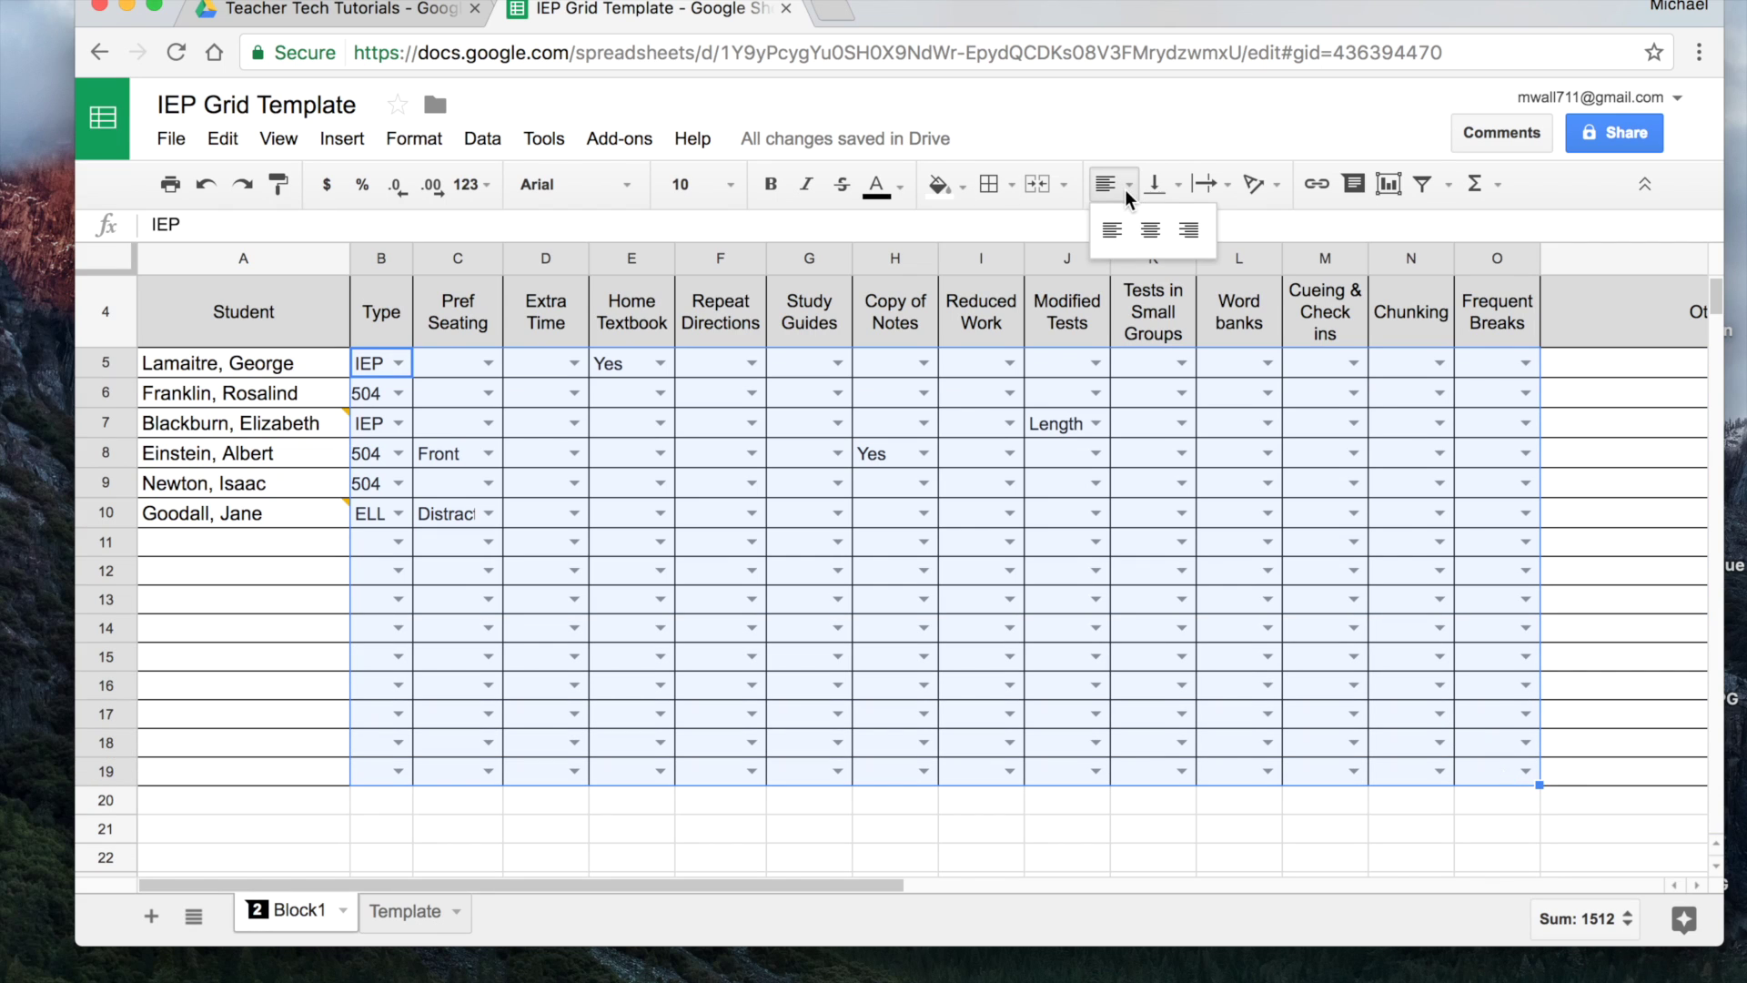
{"action": "left_click", "coordinate": [1144, 233]}
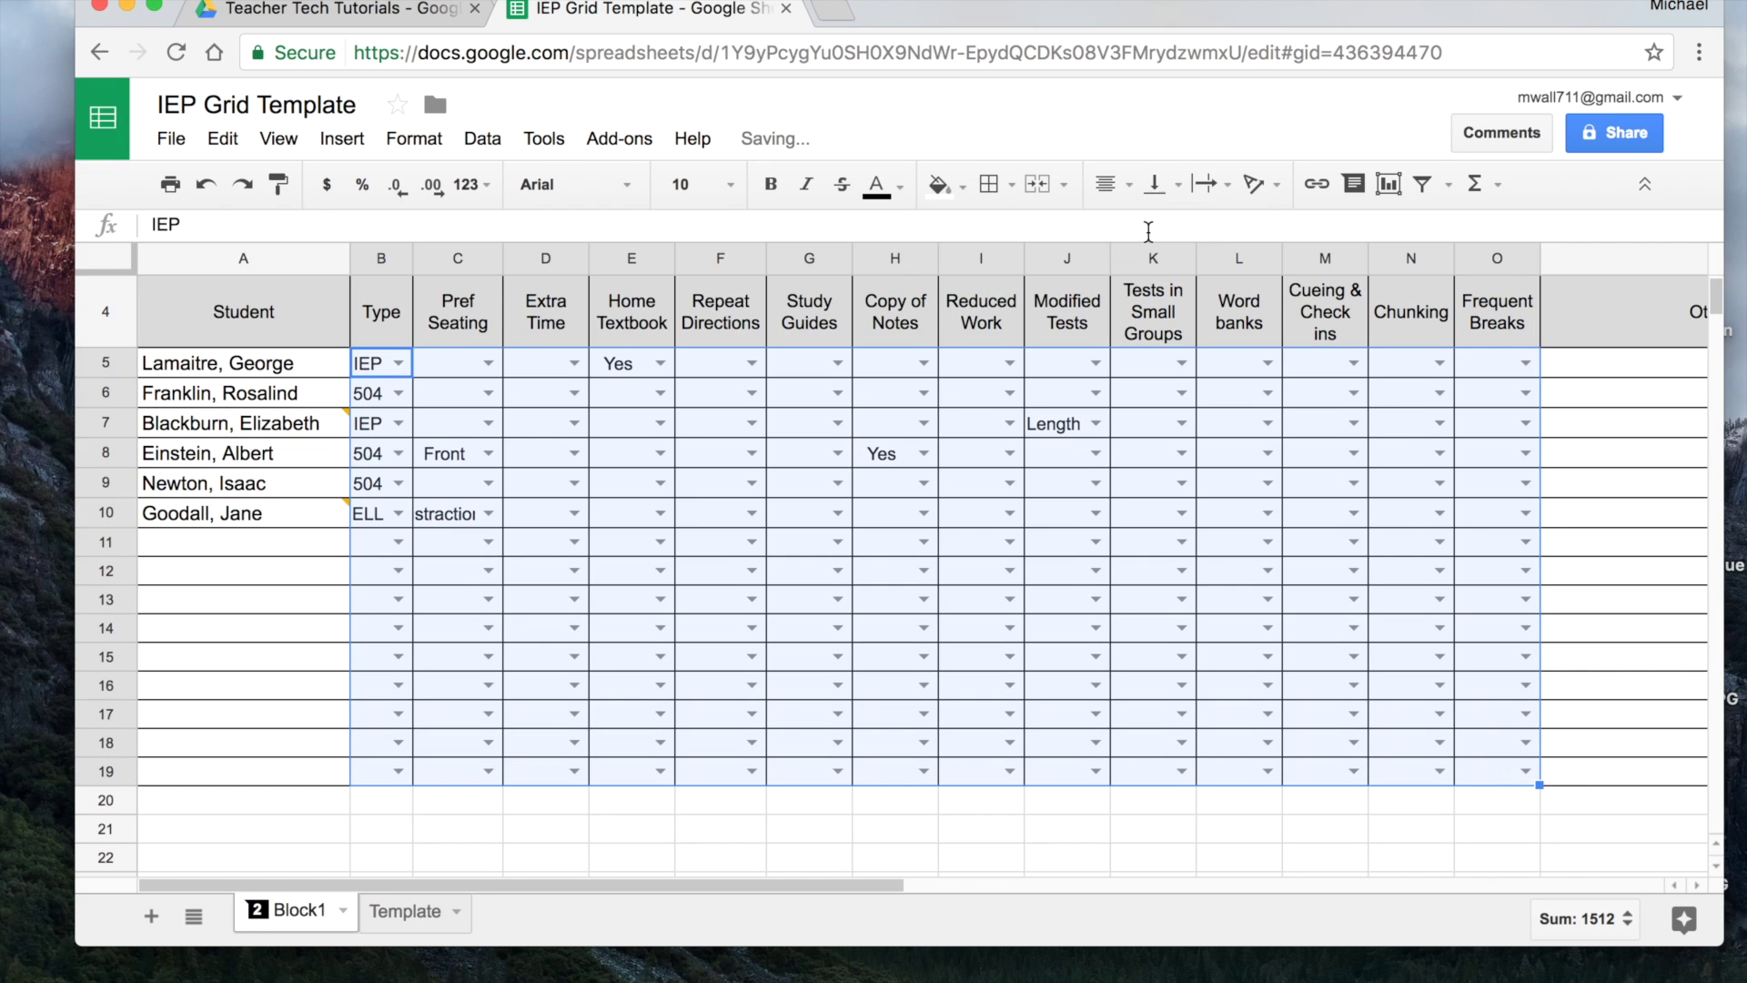
{"action": "left_click", "coordinate": [220, 663]}
Preview the centered Block1 sheet for printing, then close the preview without printing
{"action": "key", "text": "super+p"}
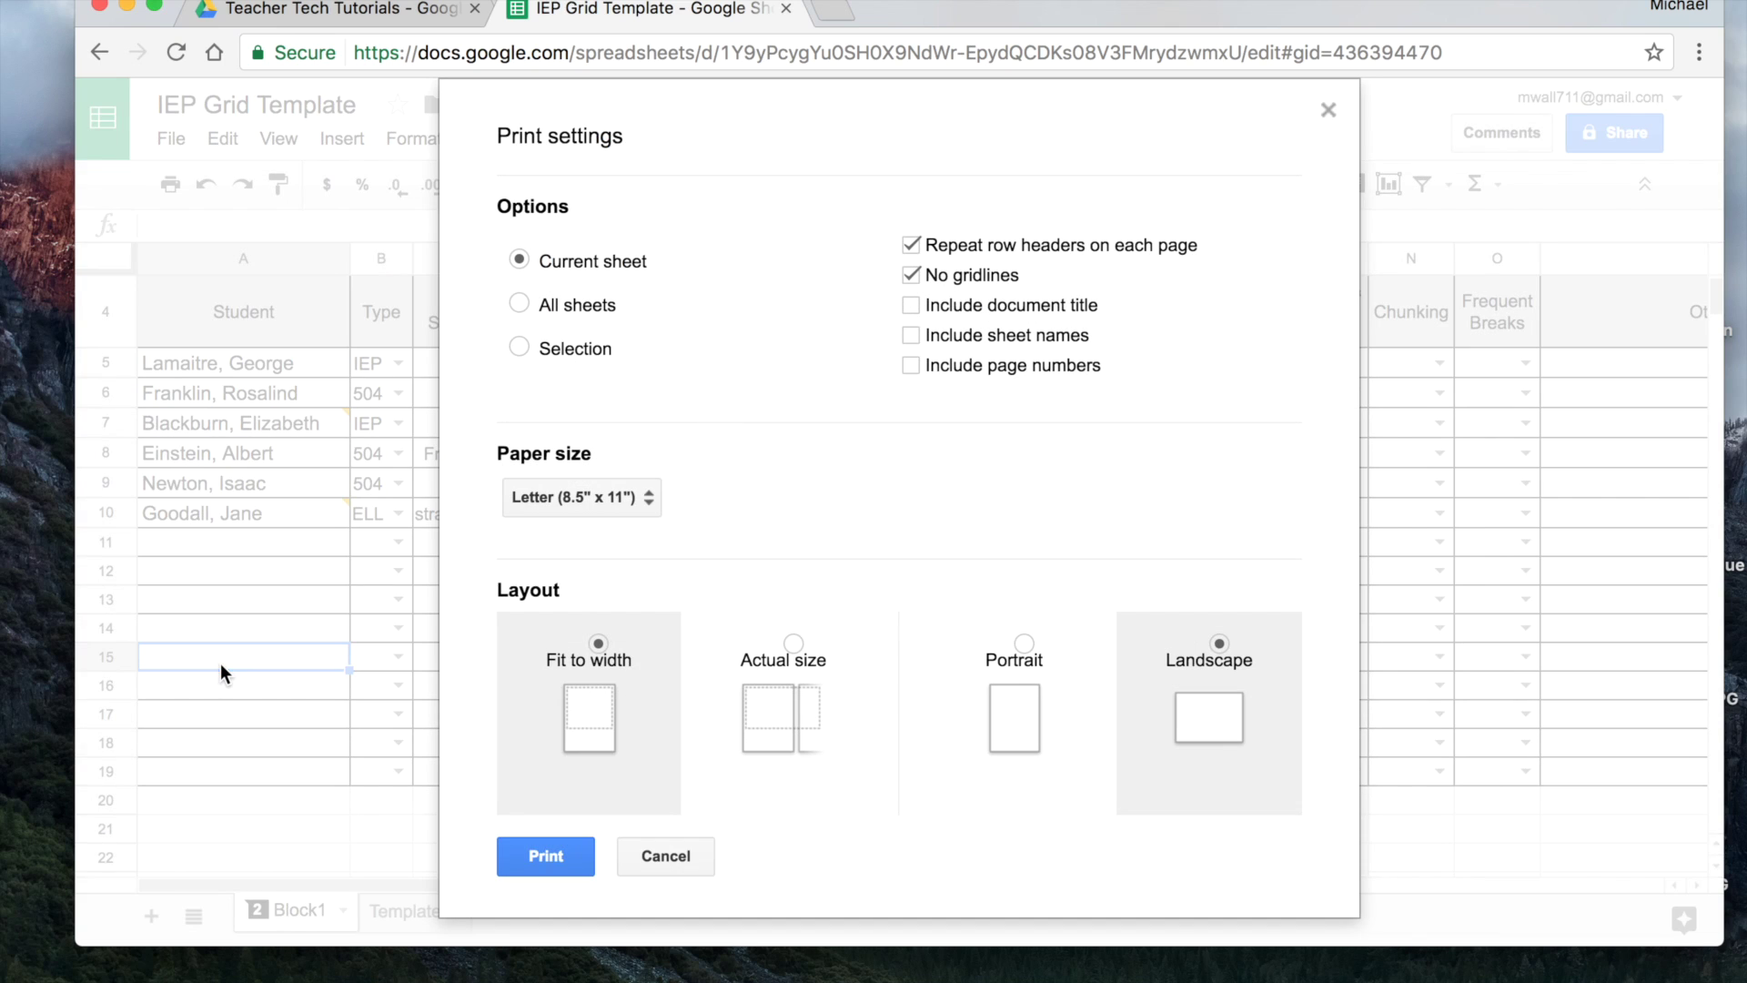
{"action": "left_click", "coordinate": [540, 855]}
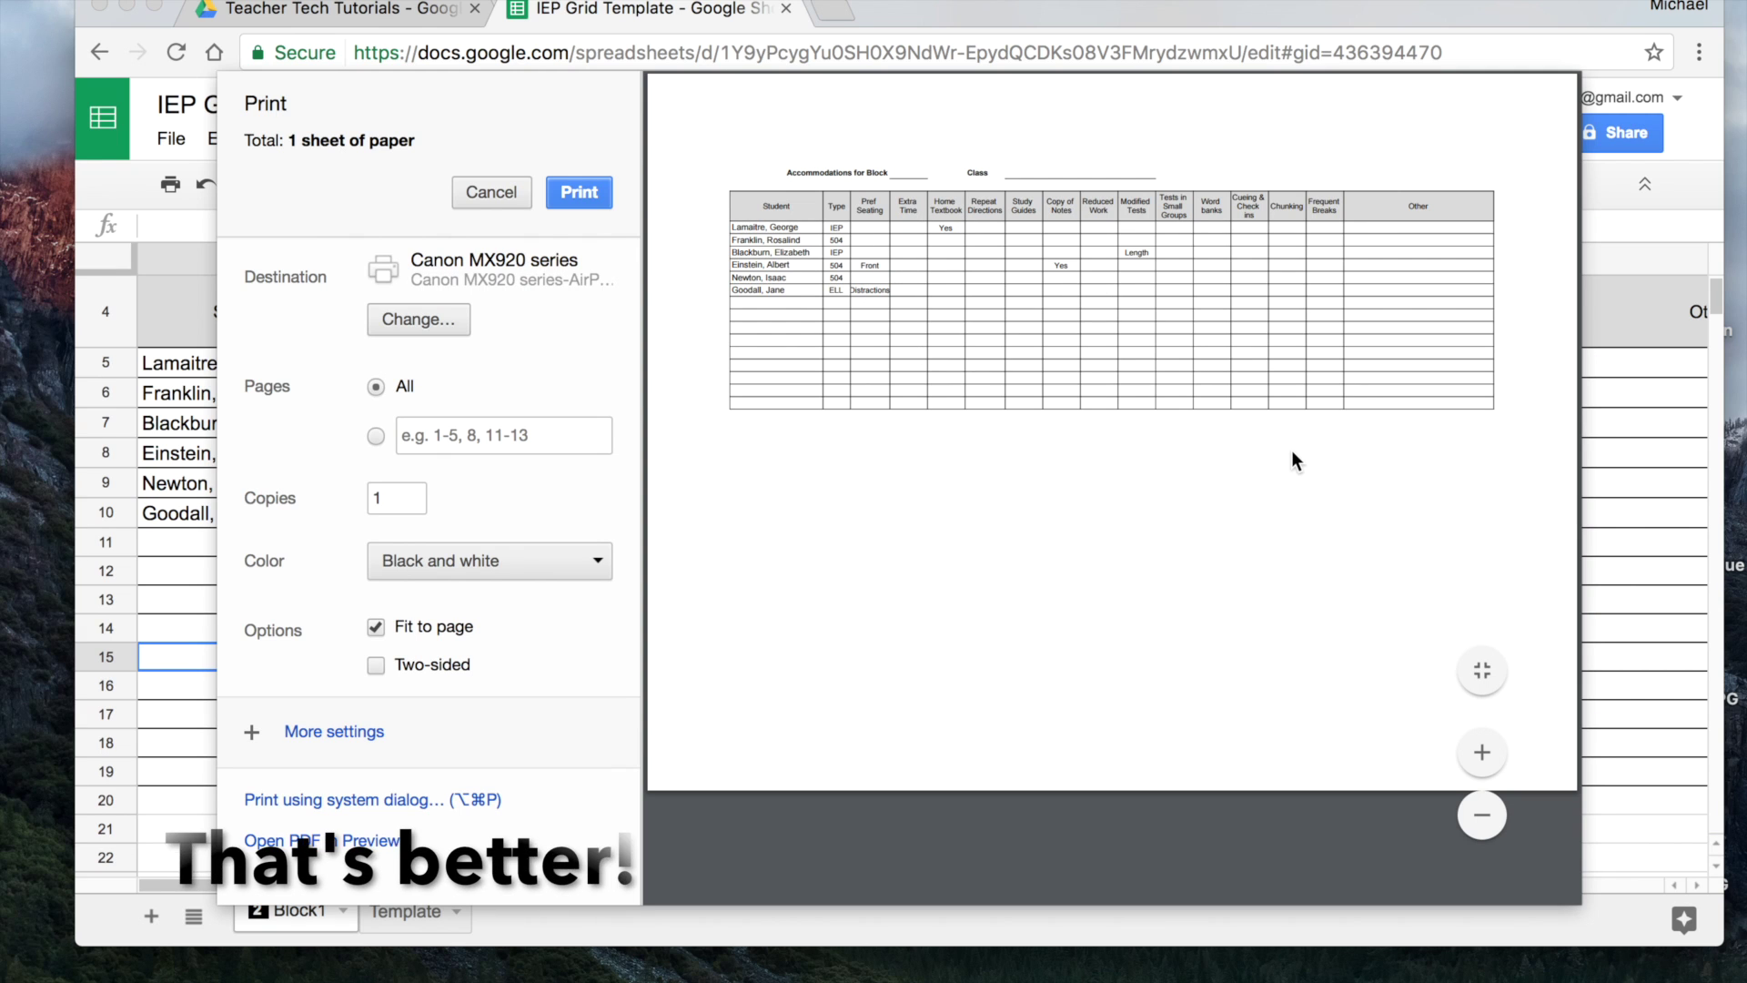
{"action": "left_click", "coordinate": [491, 192]}
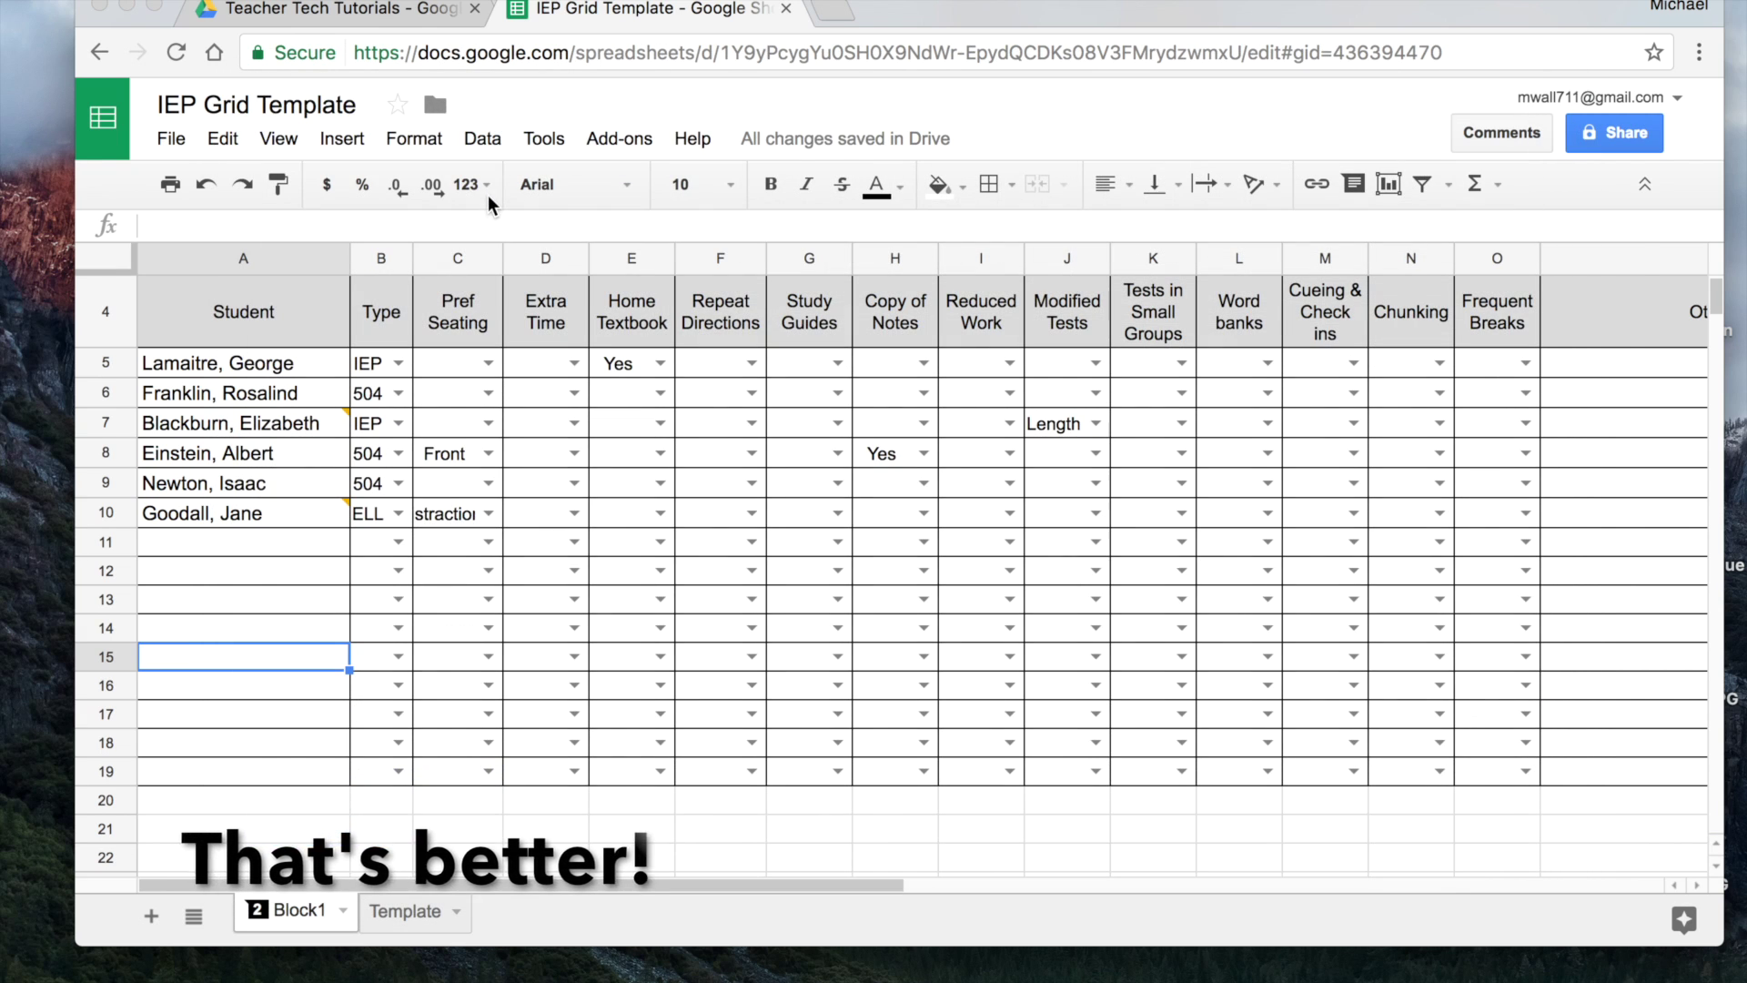
{"action": "scroll", "coordinate": [487, 674], "scroll_direction": "up", "scroll_amount": 2}
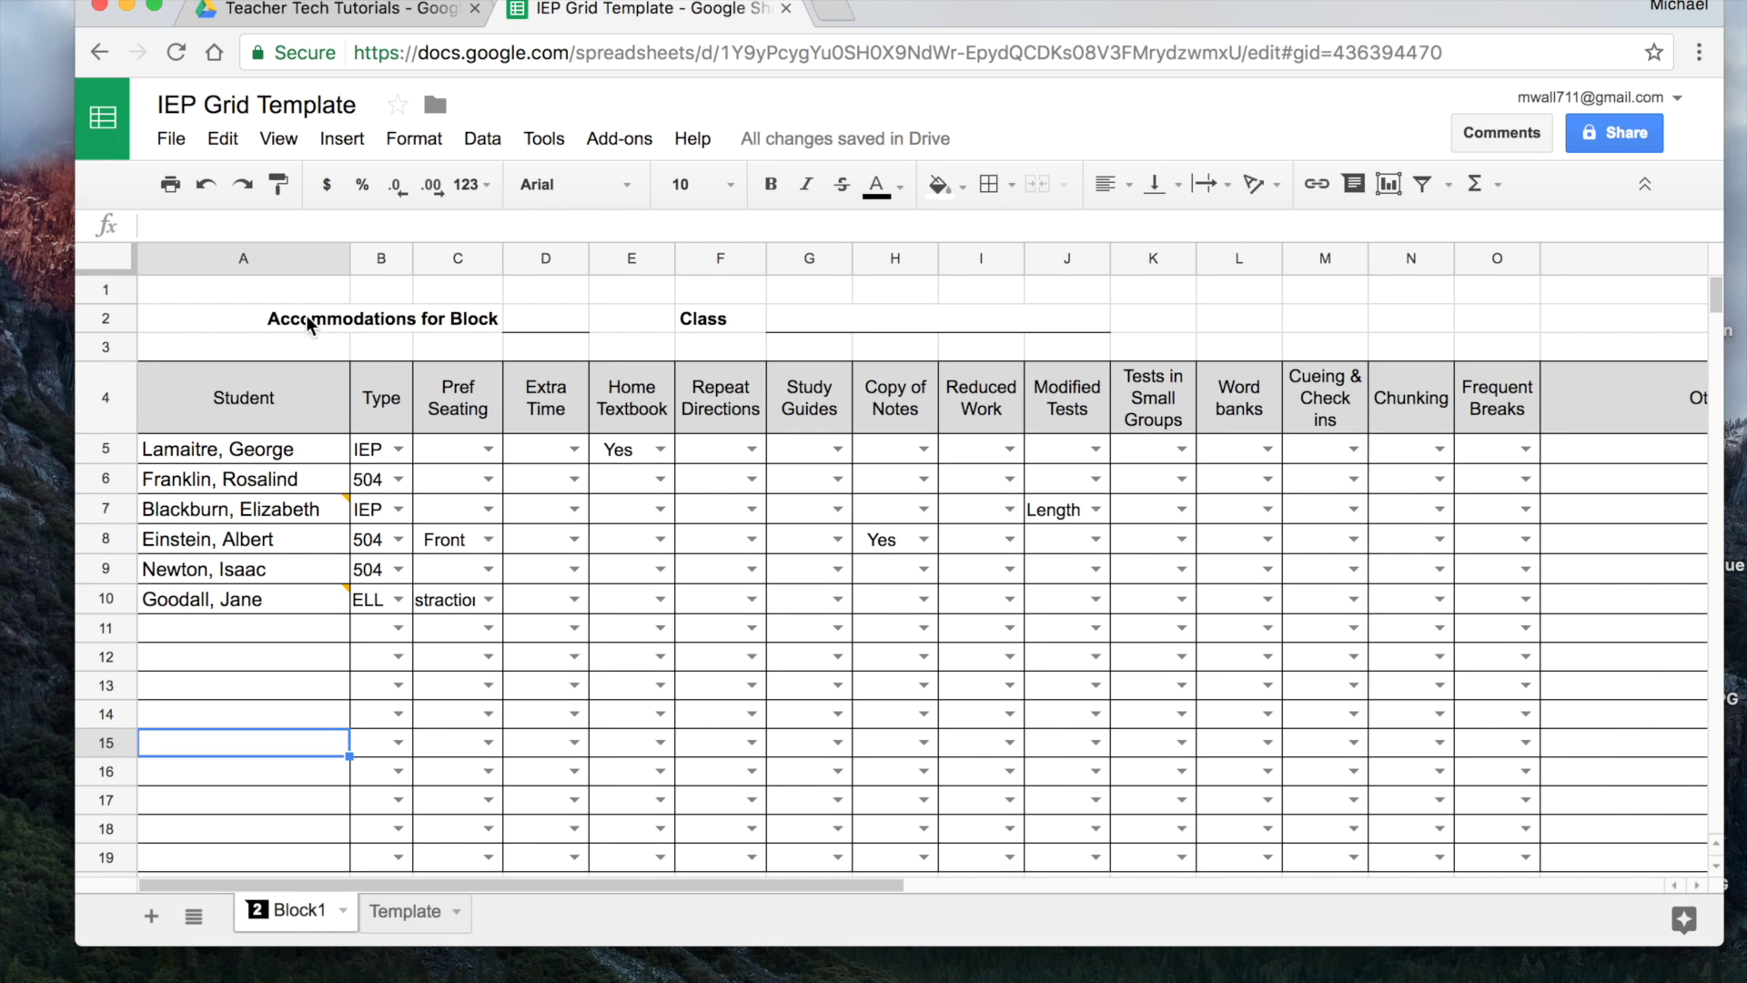
{"action": "right_click", "coordinate": [537, 322]}
{"action": "scroll", "coordinate": [658, 456], "scroll_direction": "down", "scroll_amount": 5}
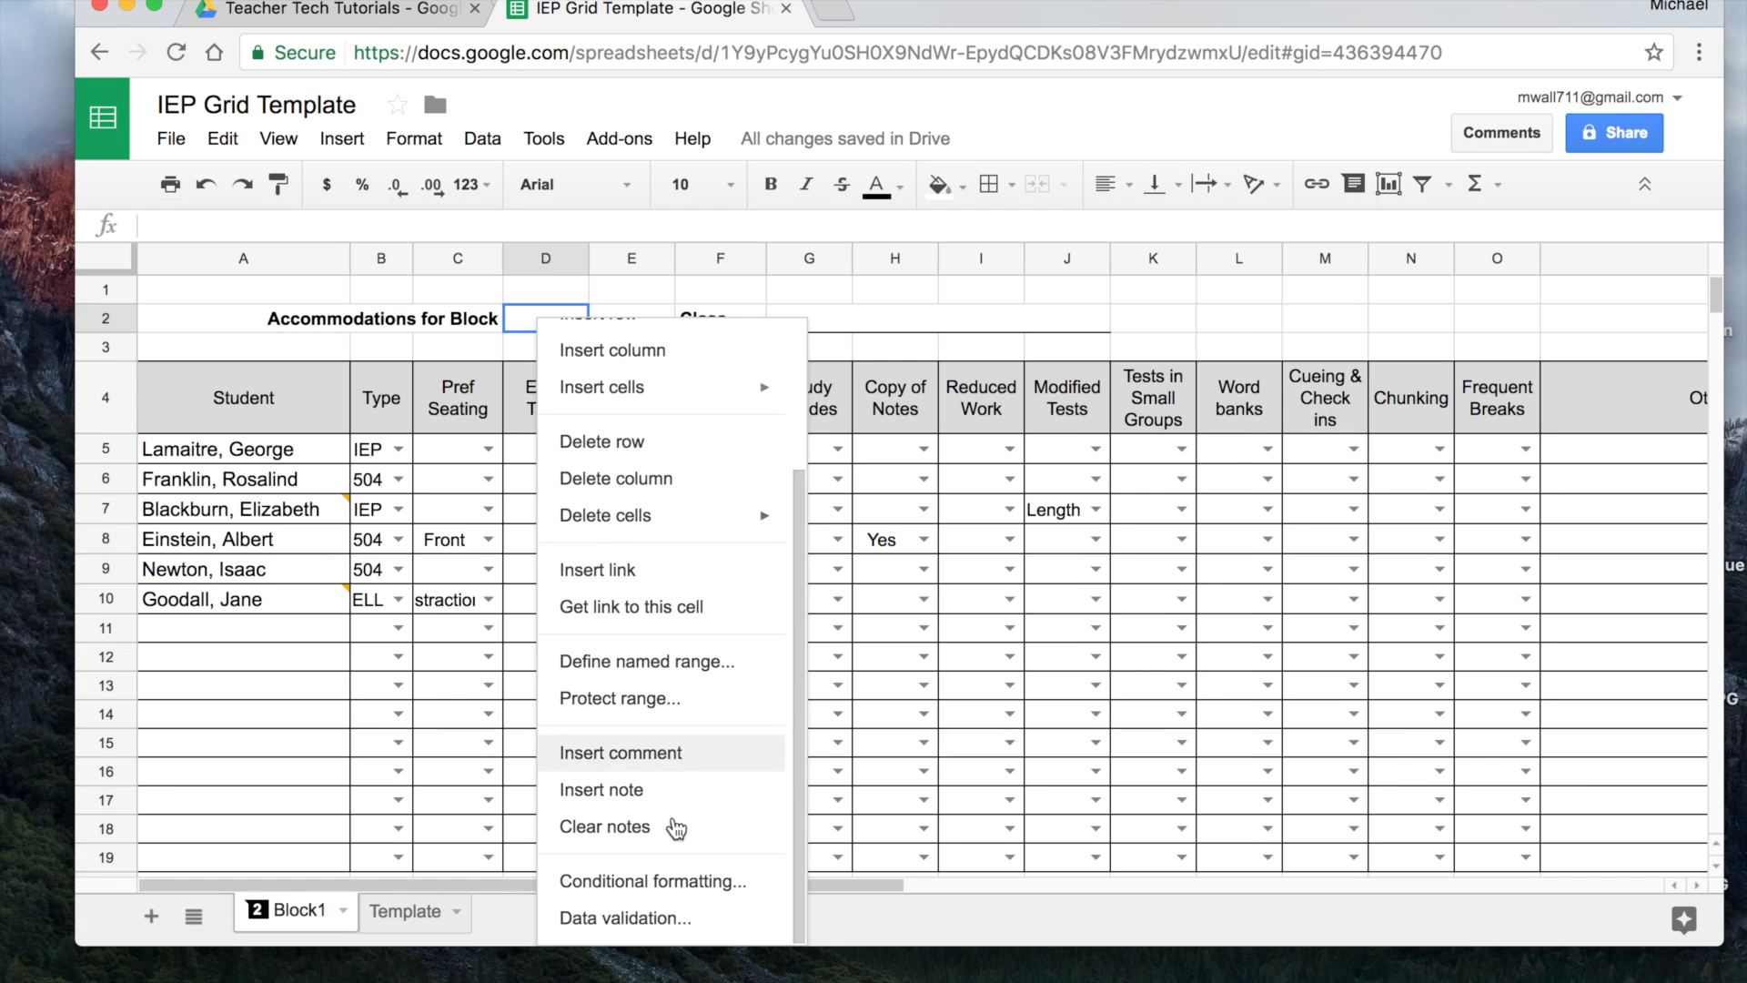
{"action": "left_click", "coordinate": [657, 919]}
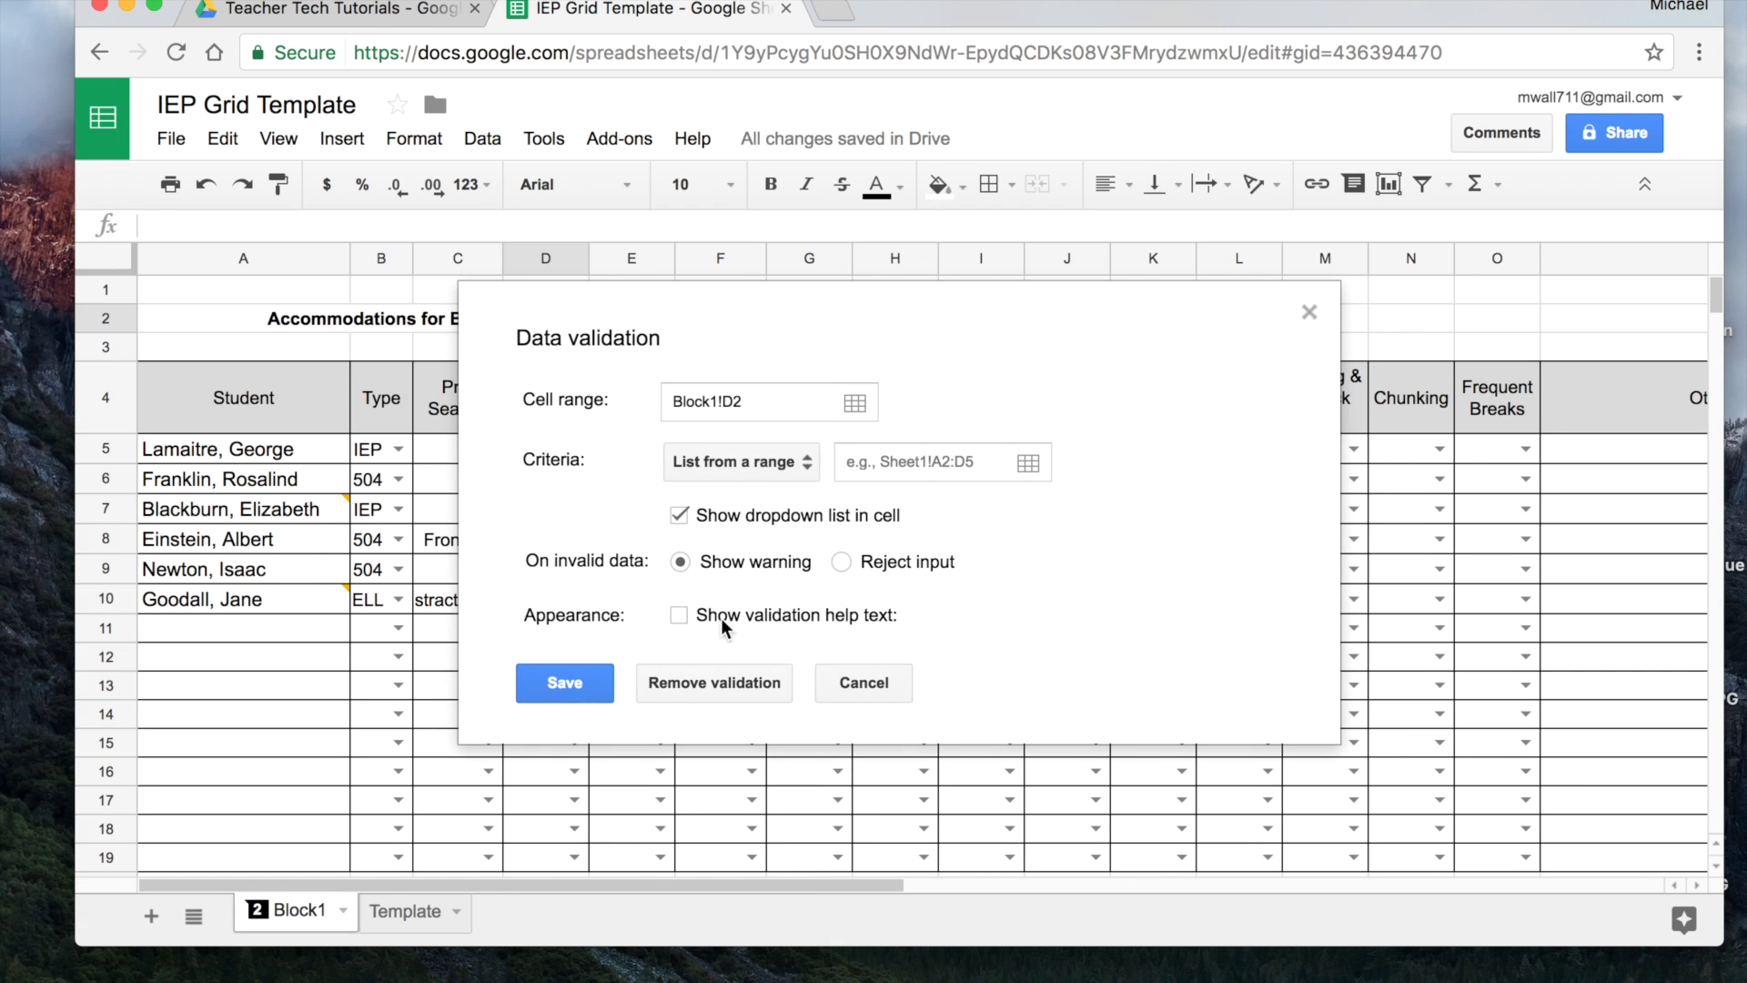
{"action": "left_click", "coordinate": [794, 462]}
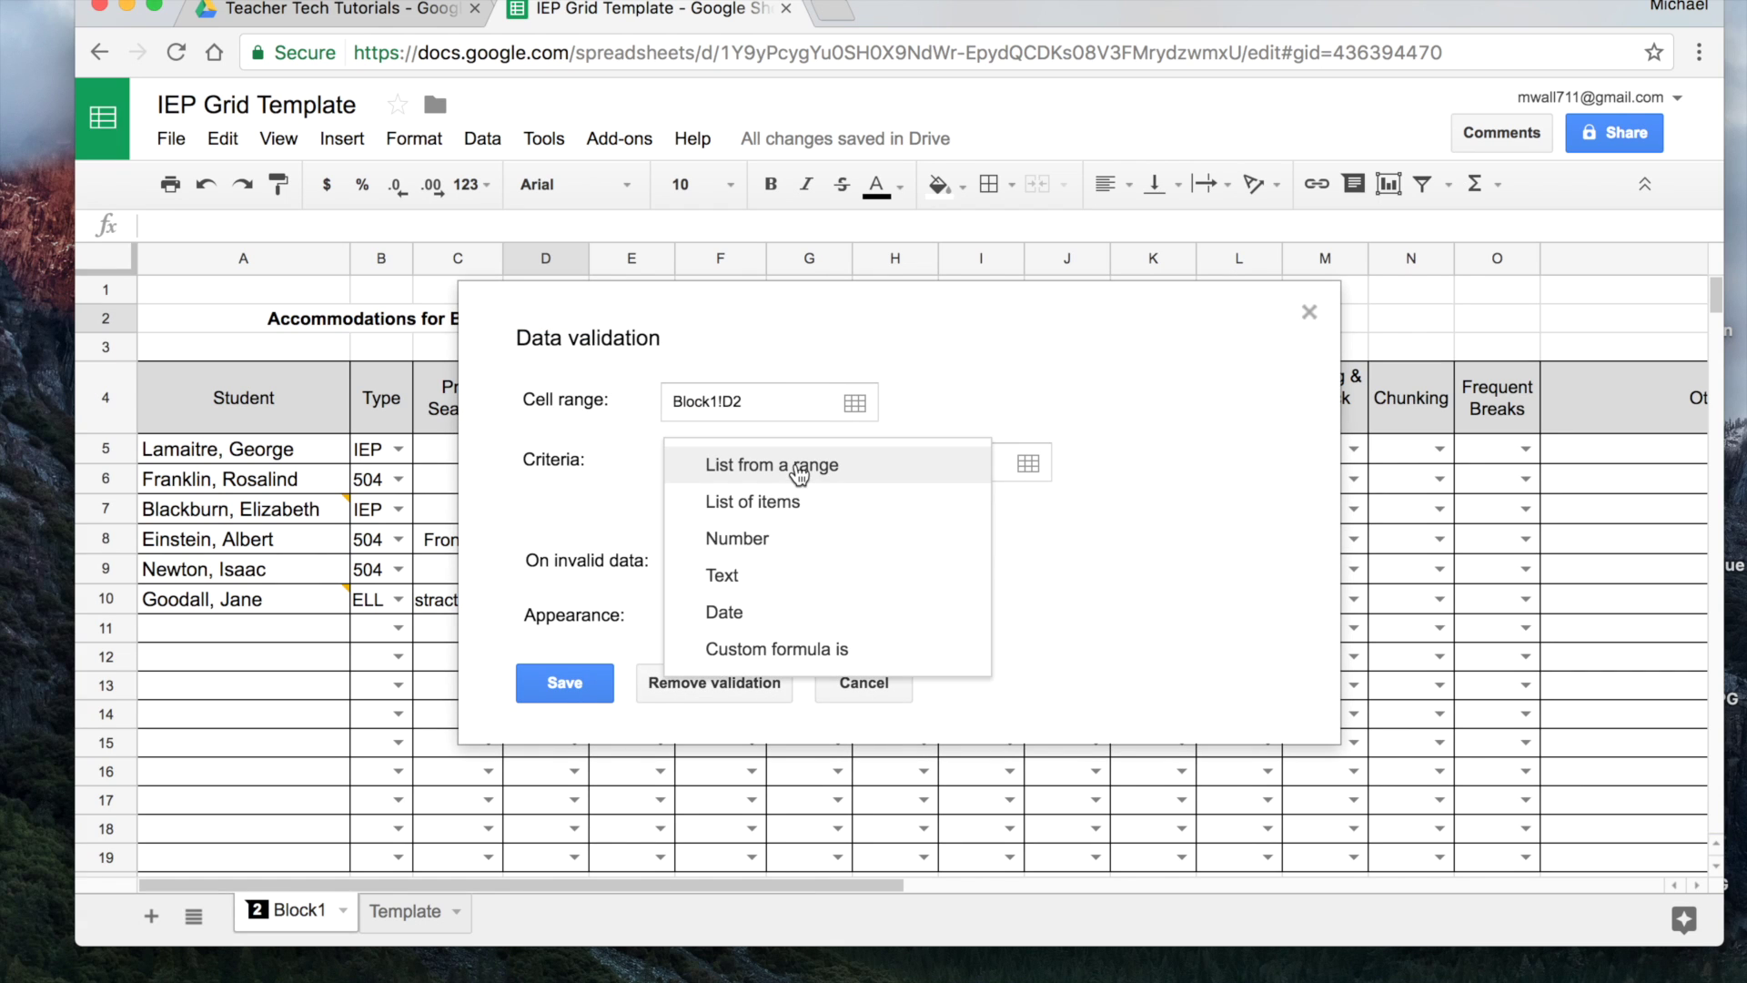
{"action": "left_click", "coordinate": [739, 538]}
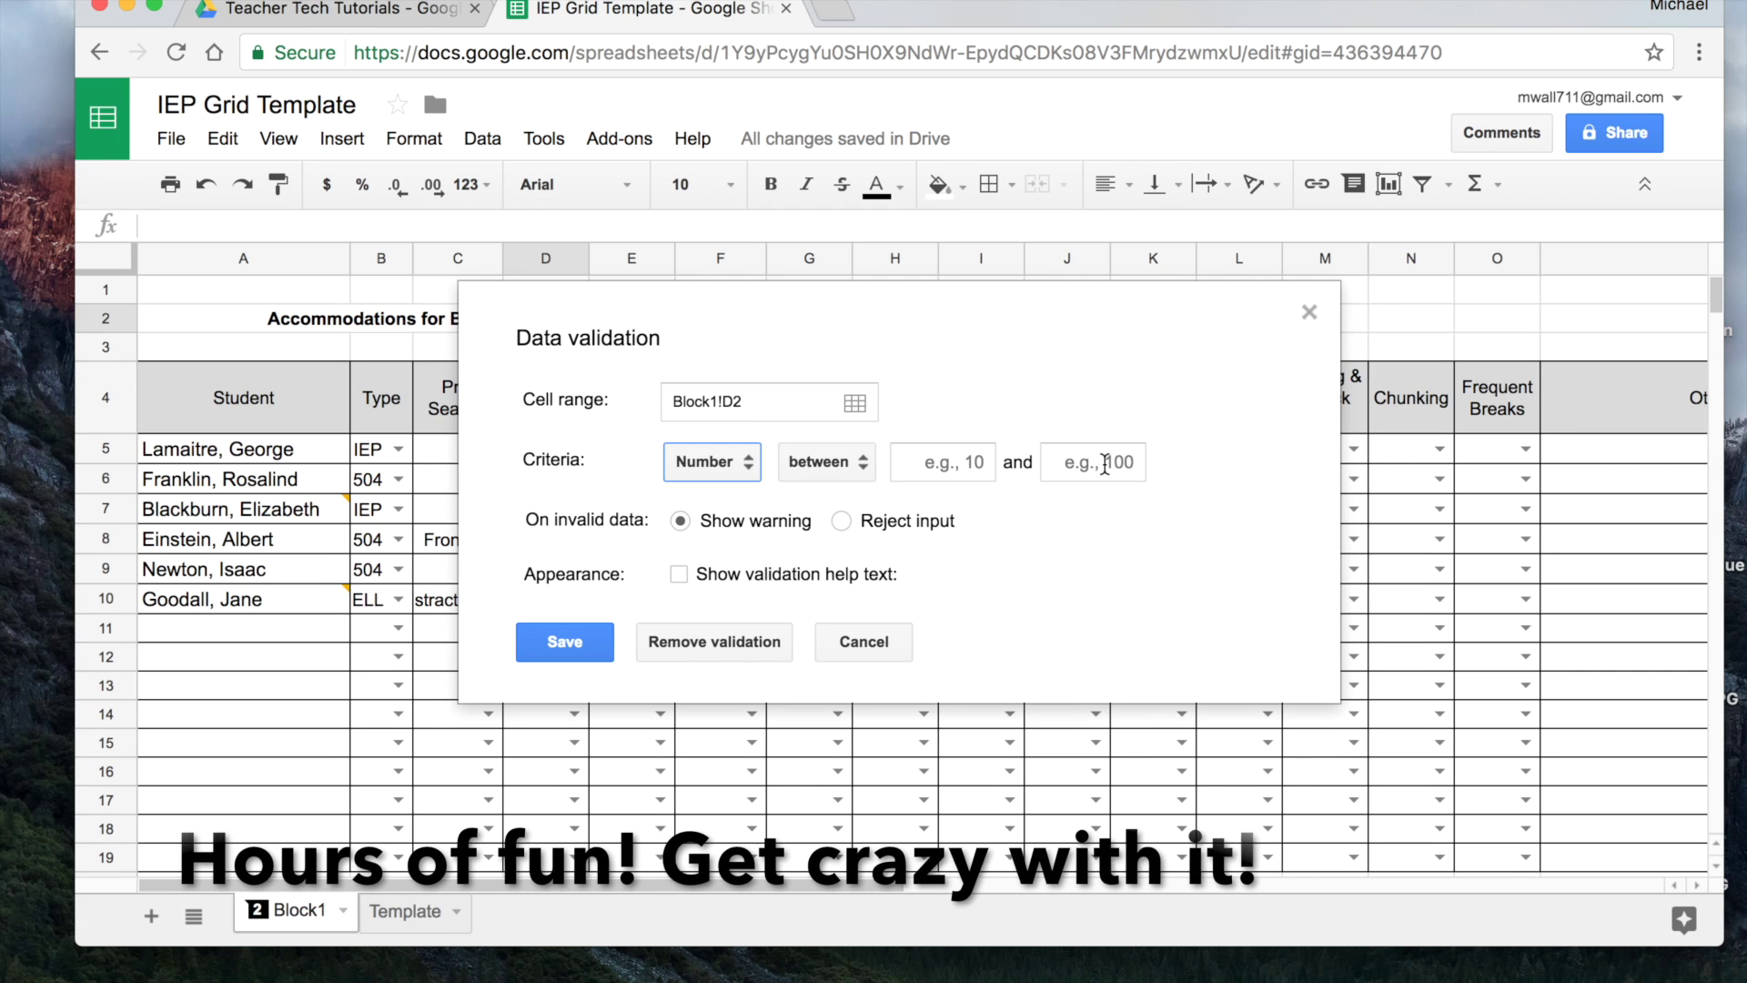
{"action": "left_click", "coordinate": [879, 642]}
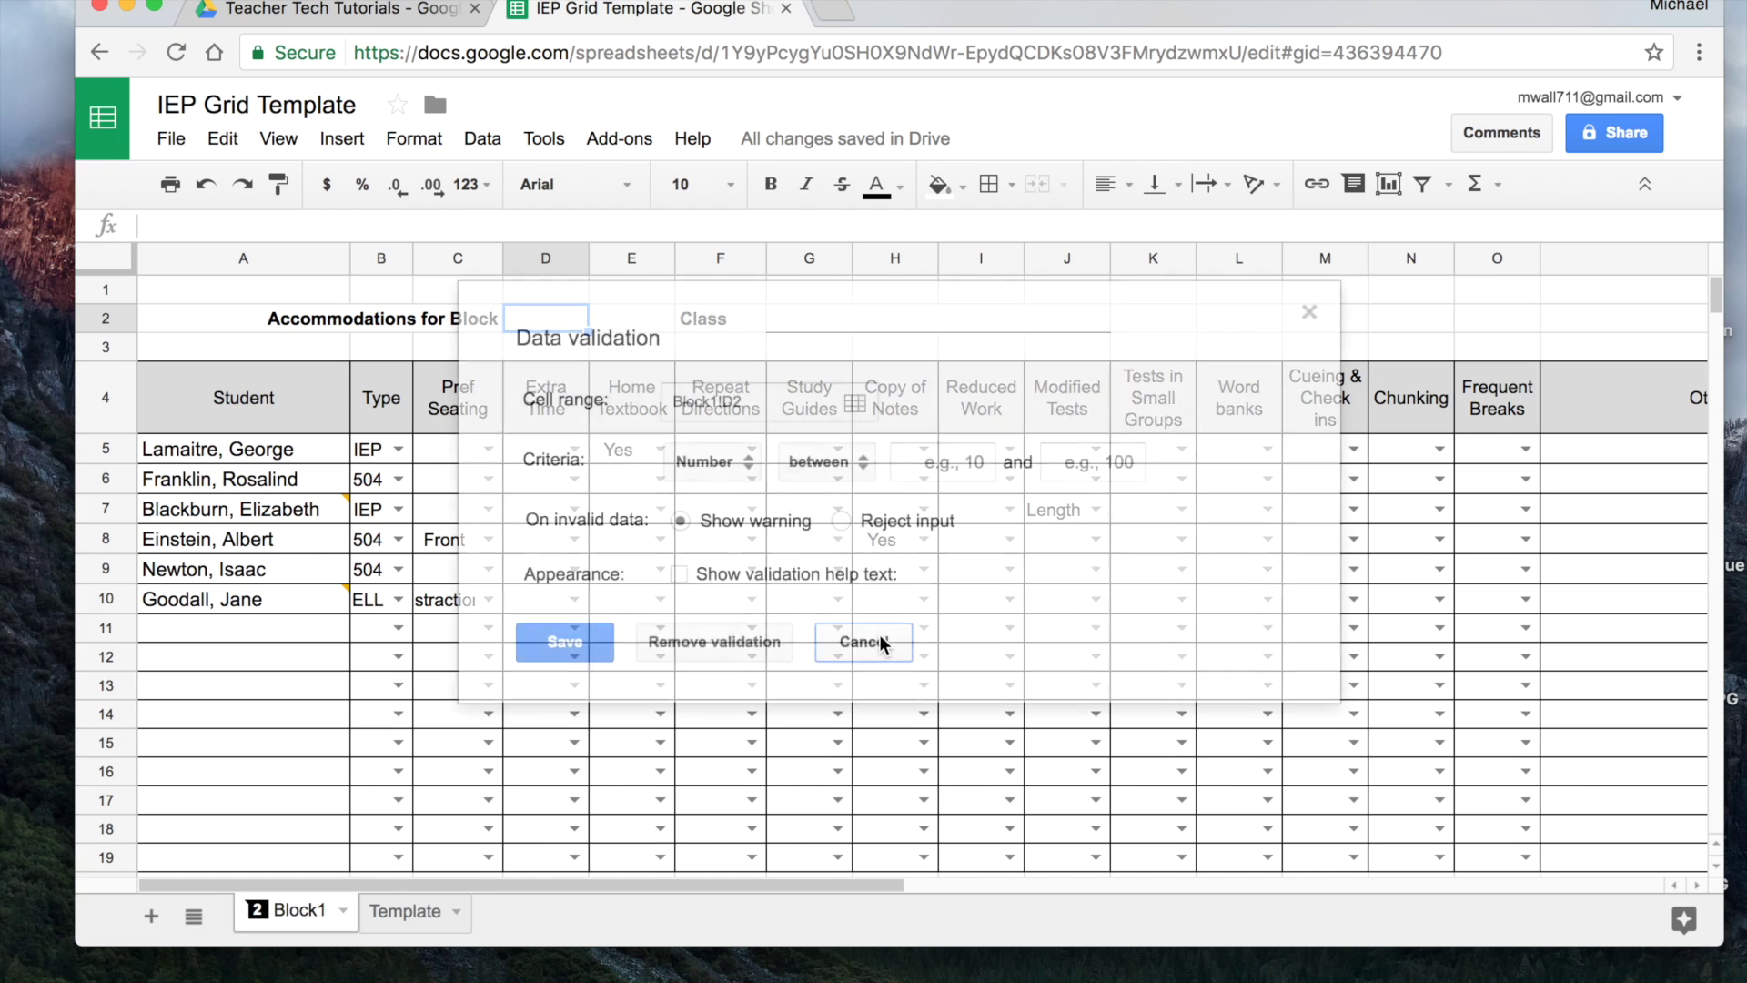
{"action": "left_click", "coordinate": [837, 325]}
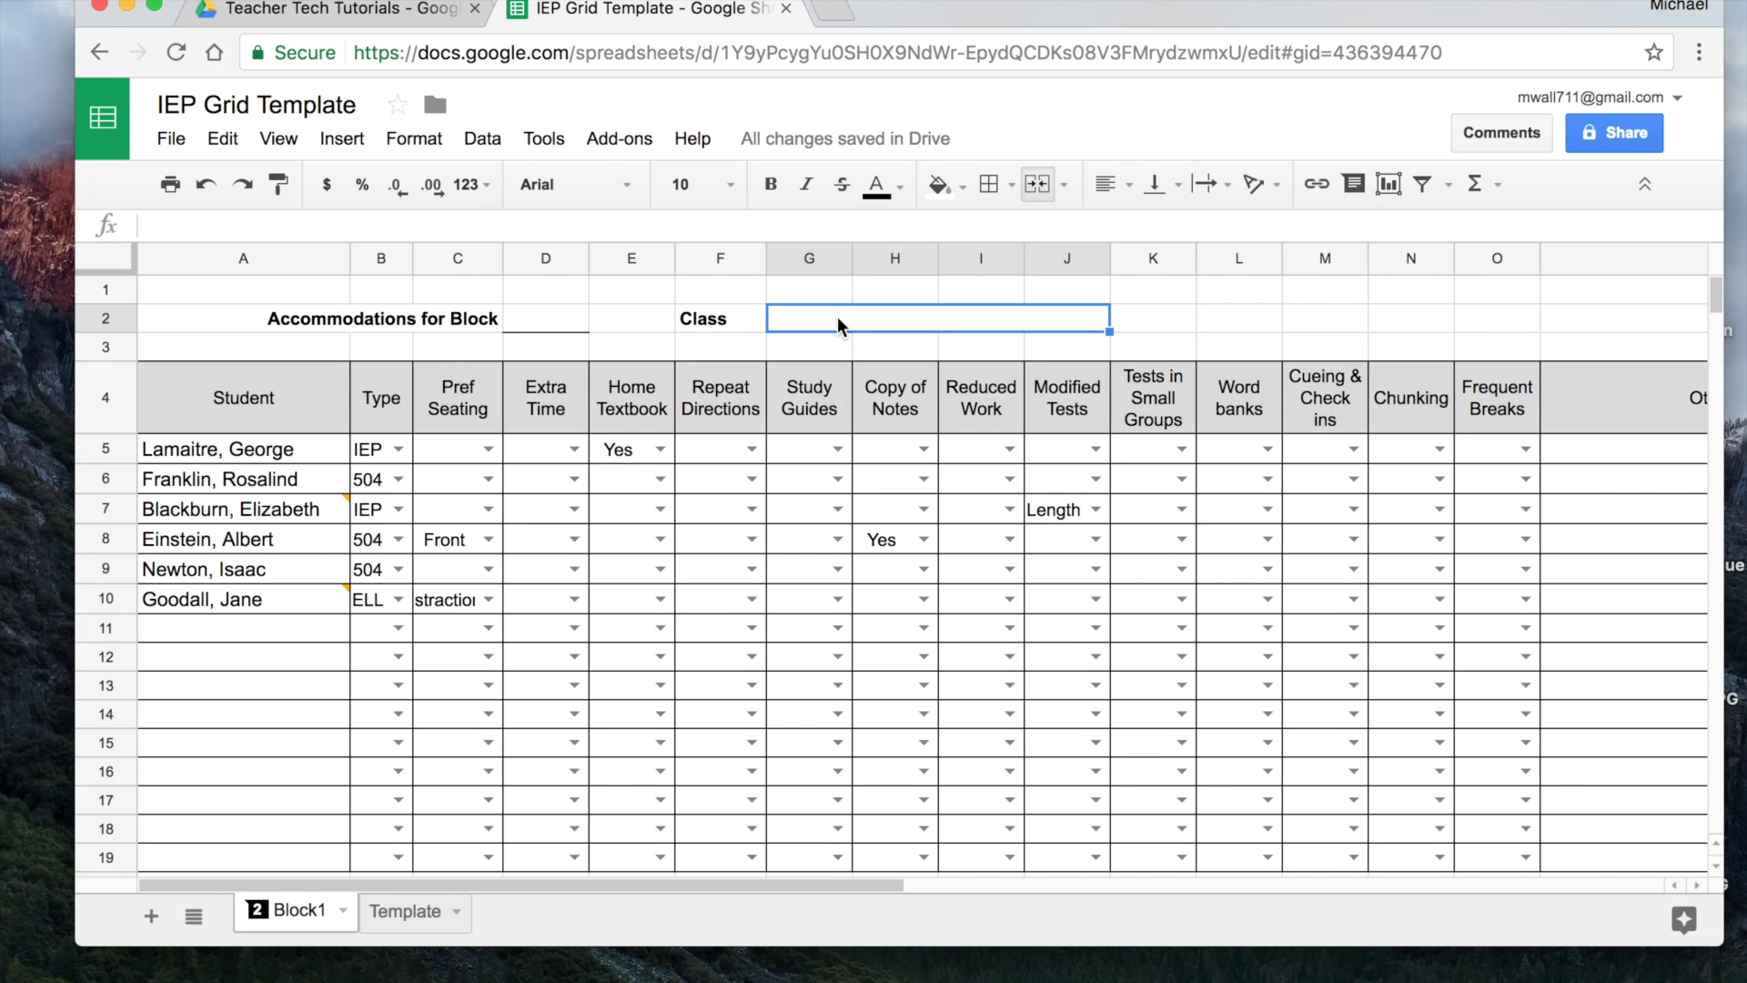